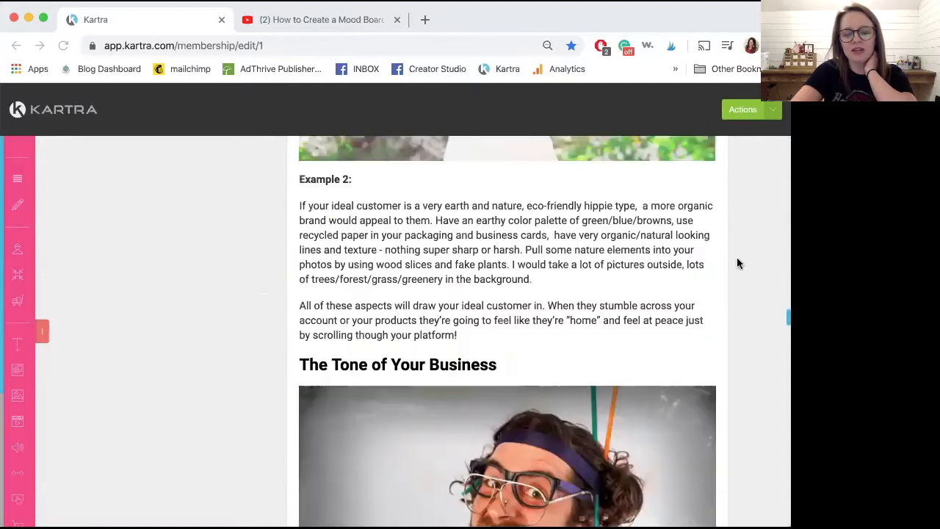
- Open the Branding Board Template from the lesson's Links & Resources and create an editable Canva copy of it
{"action": "scroll", "coordinate": [738, 263], "scroll_direction": "down", "scroll_amount": 15}
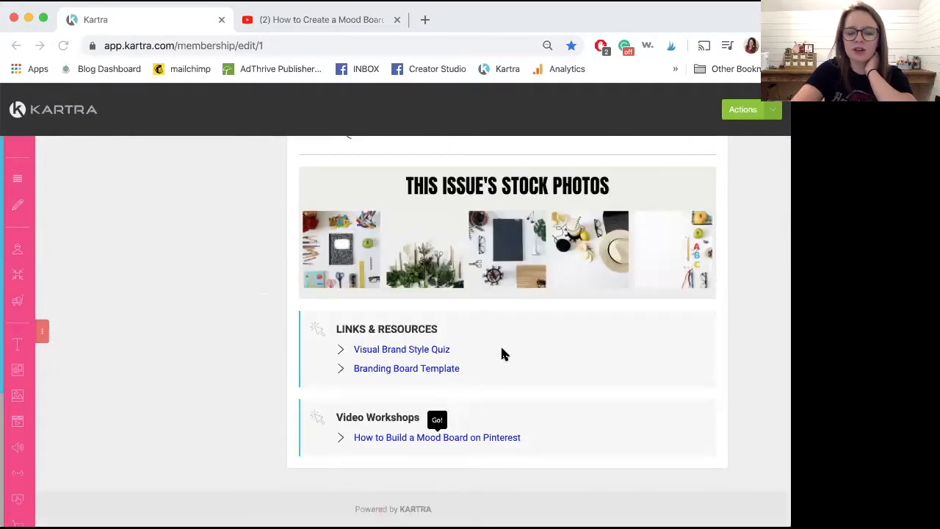
{"action": "left_click", "coordinate": [373, 373]}
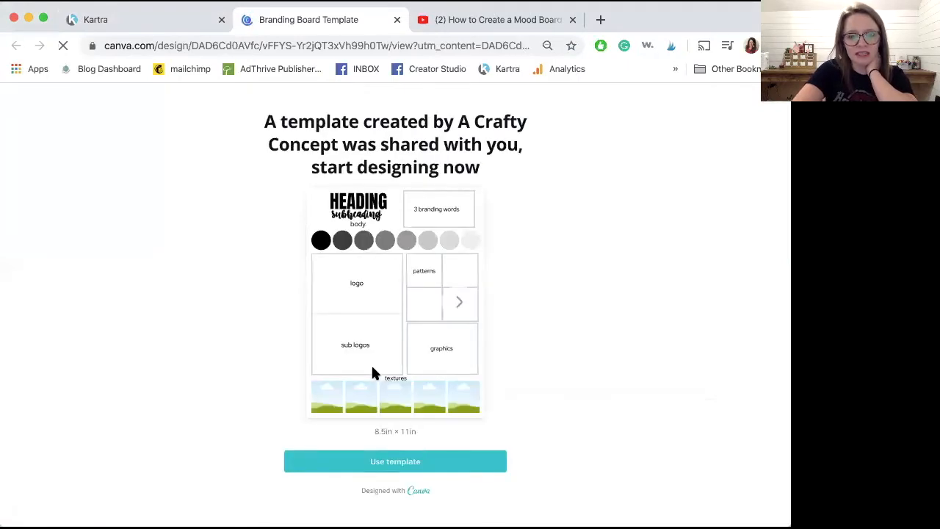
{"action": "left_click", "coordinate": [402, 461]}
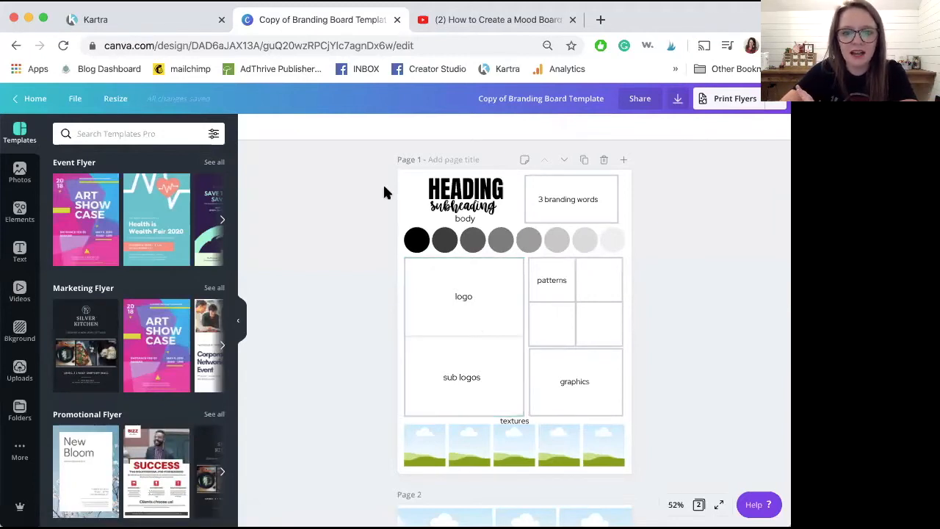
- Upload a portrait photo of a woman from the computer to the image uploads
{"action": "scroll", "coordinate": [385, 187], "scroll_direction": "down", "scroll_amount": 5}
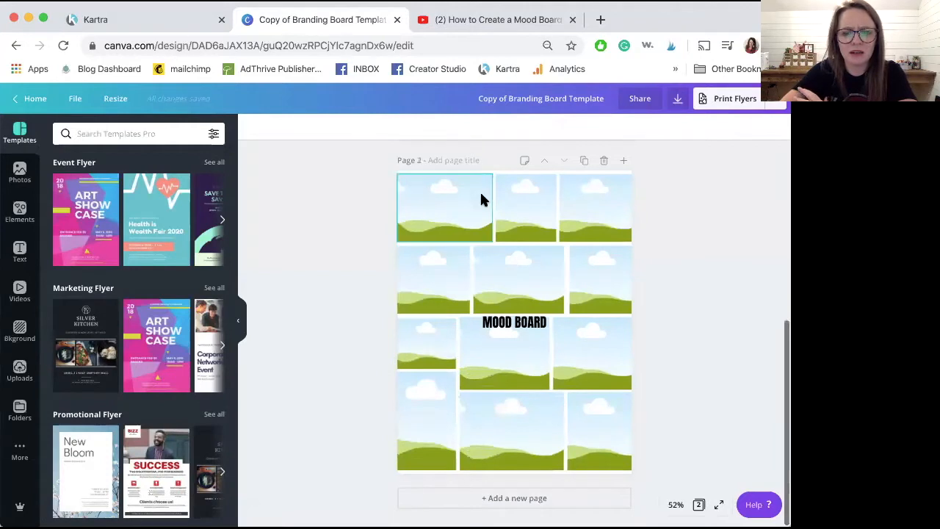
{"action": "scroll", "coordinate": [481, 197], "scroll_direction": "up", "scroll_amount": 5}
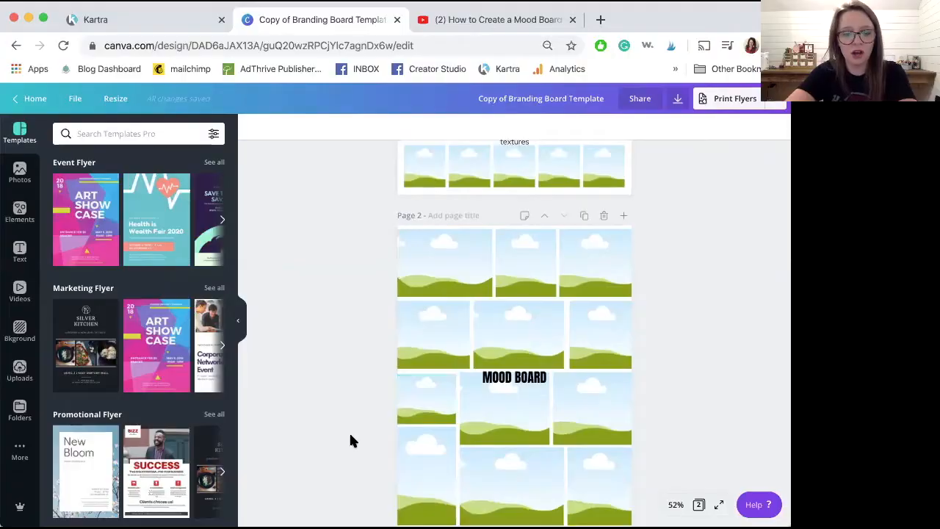
{"action": "scroll", "coordinate": [349, 430], "scroll_direction": "up", "scroll_amount": 5}
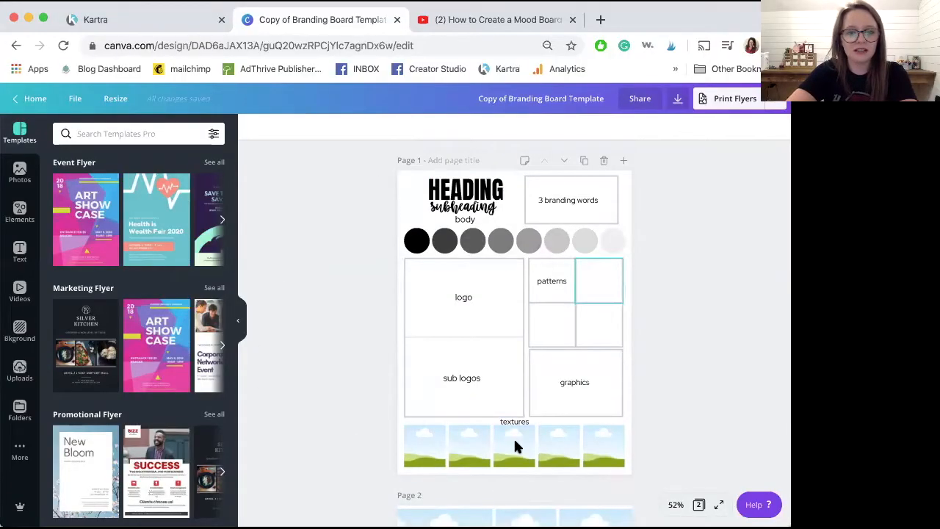
{"action": "scroll", "coordinate": [365, 373], "scroll_direction": "down", "scroll_amount": 5}
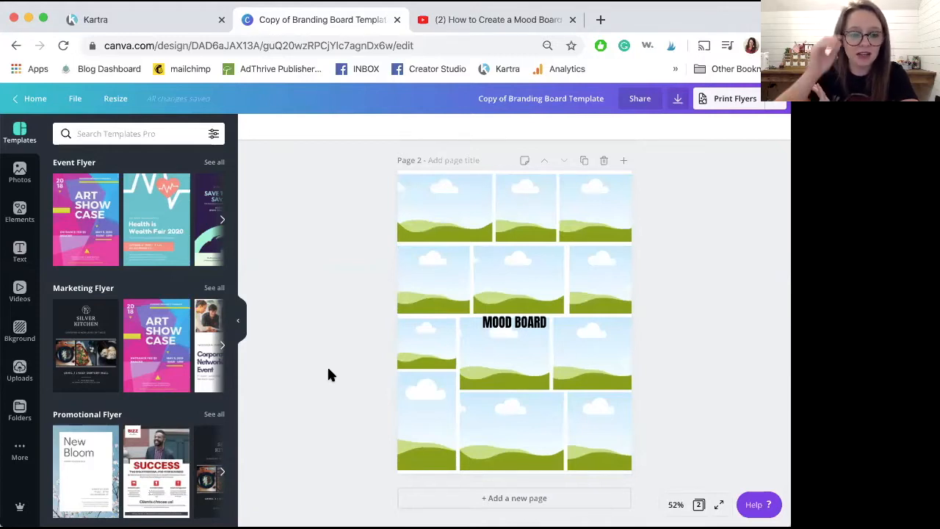
{"action": "left_click", "coordinate": [19, 370]}
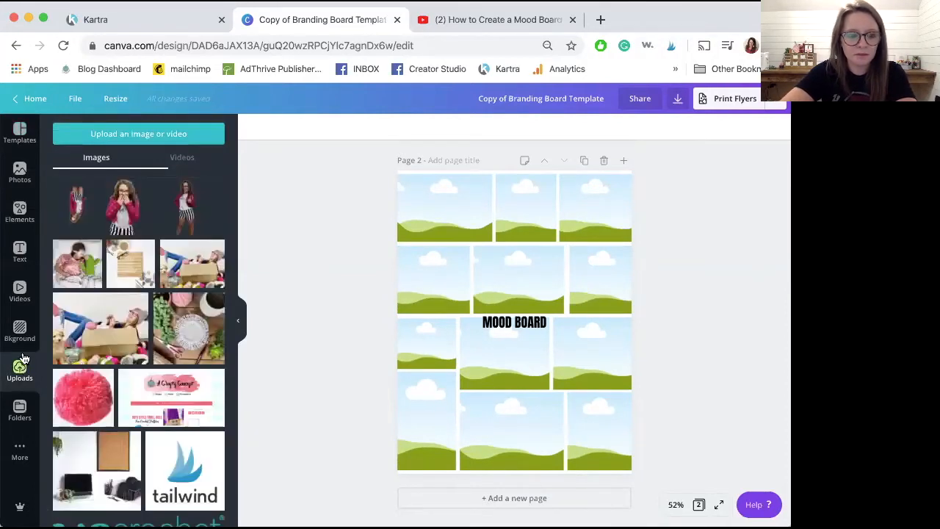
{"action": "left_click", "coordinate": [118, 139]}
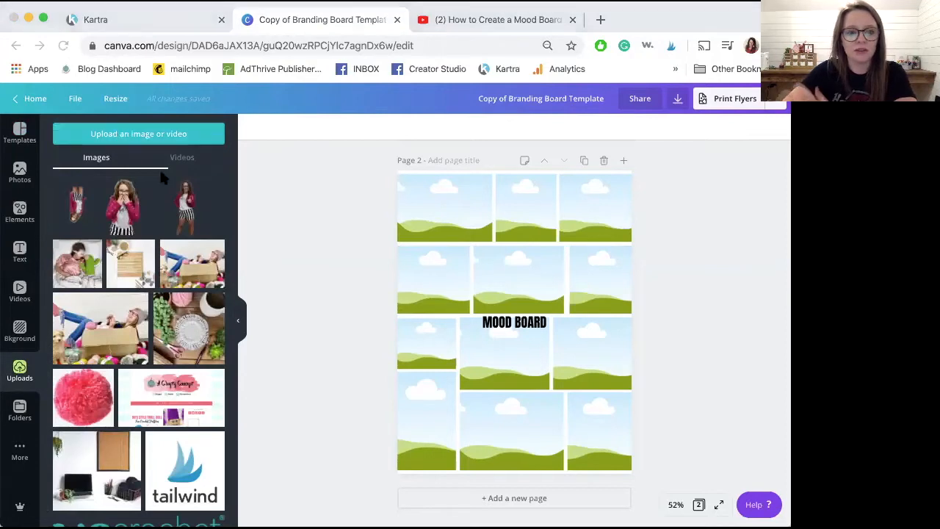
{"action": "double_click", "coordinate": [444, 229]}
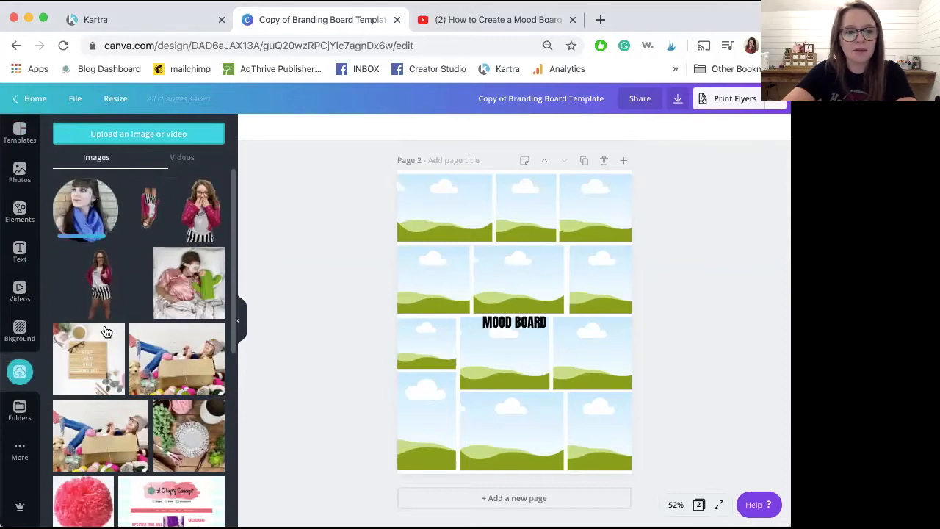
- Open the stock photo library and delete the "MOOD BOARD" title from page 2
{"action": "left_click", "coordinate": [22, 175]}
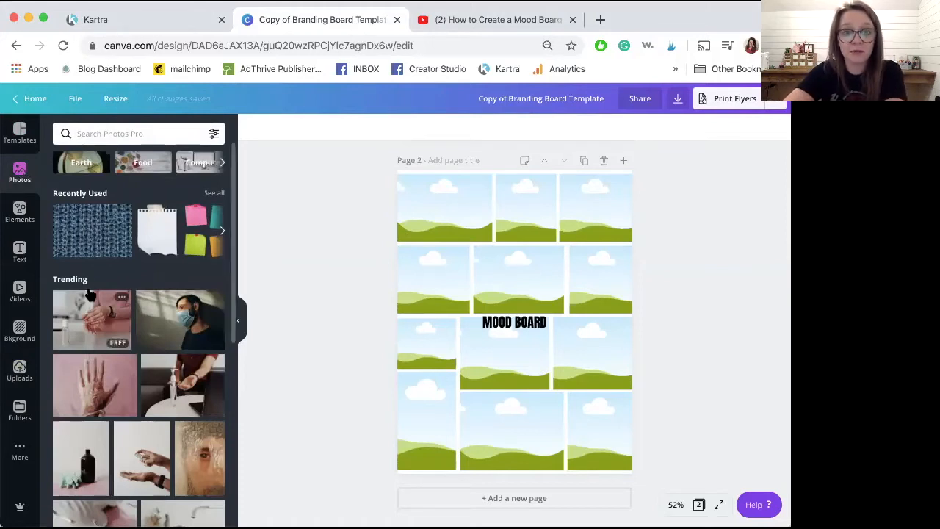
{"action": "left_click", "coordinate": [506, 327]}
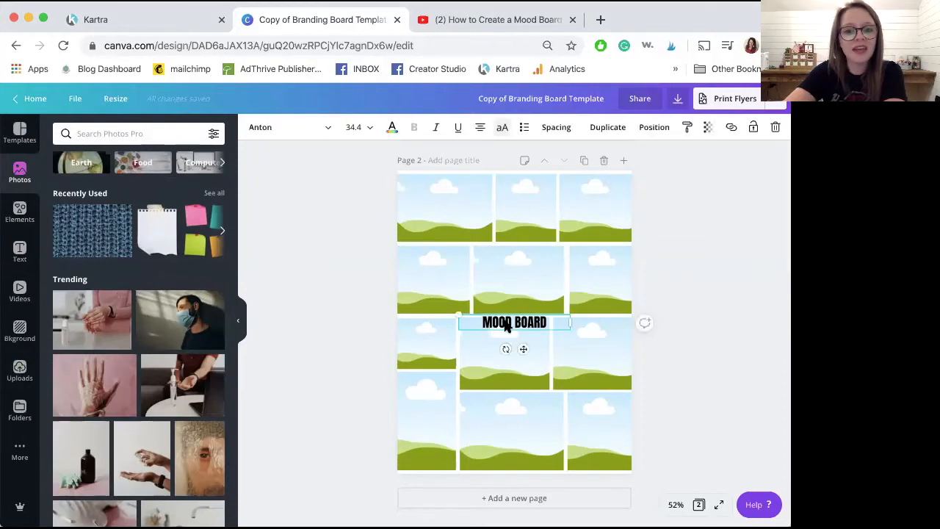
{"action": "key", "text": "Delete"}
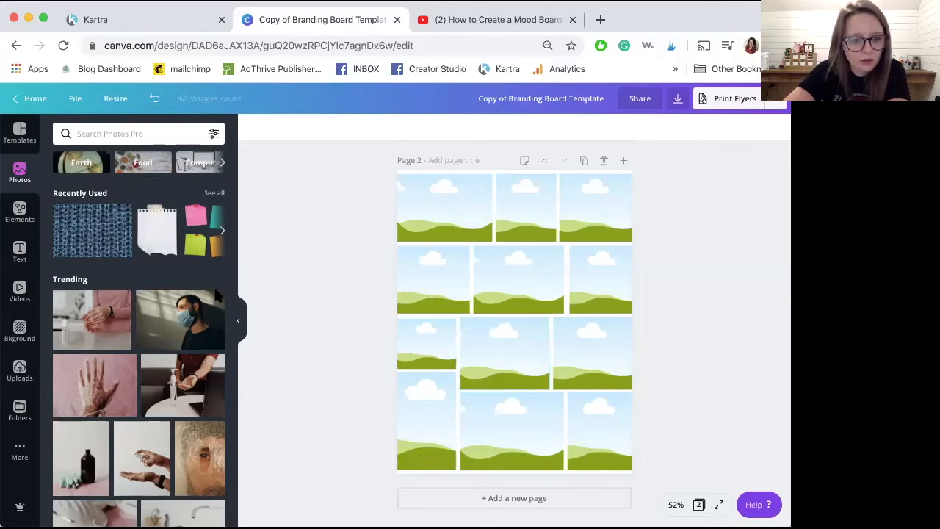
- Browse the trending stock photos for images that could suit the mood board
{"action": "scroll", "coordinate": [195, 296], "scroll_direction": "down", "scroll_amount": 3}
{"action": "scroll", "coordinate": [195, 296], "scroll_direction": "down", "scroll_amount": 7}
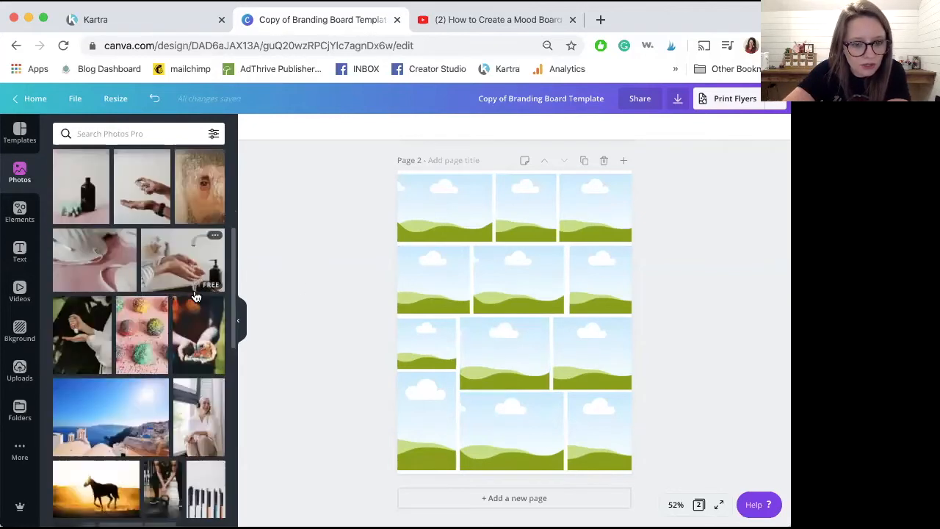
{"action": "scroll", "coordinate": [195, 296], "scroll_direction": "down", "scroll_amount": 10}
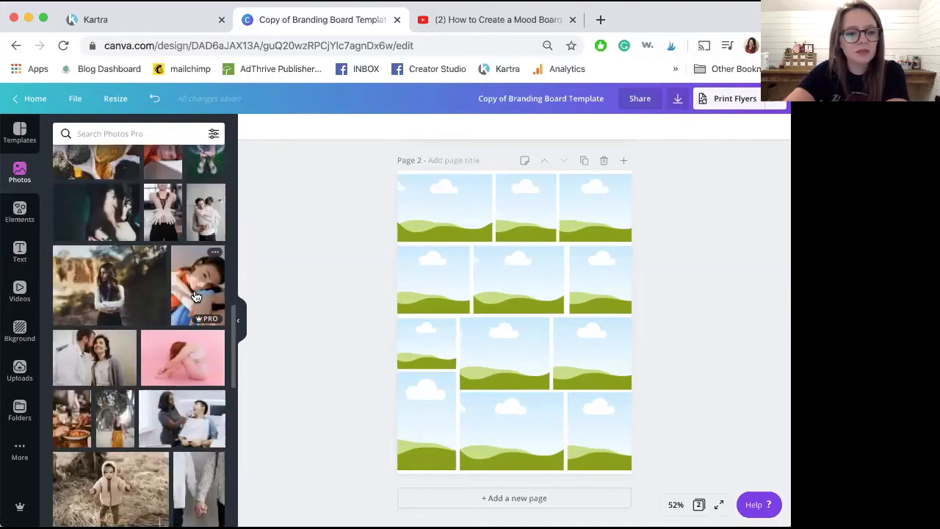
{"action": "scroll", "coordinate": [195, 296], "scroll_direction": "down", "scroll_amount": 5}
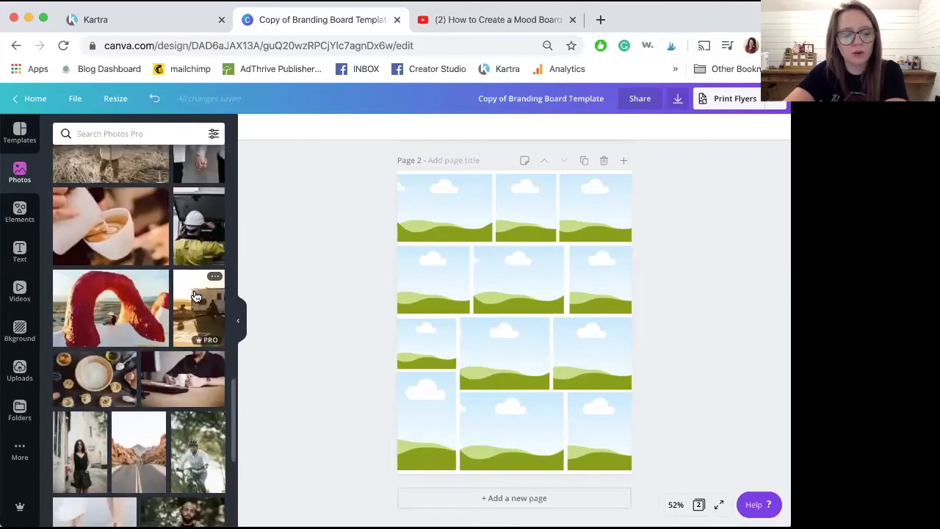
{"action": "scroll", "coordinate": [195, 296], "scroll_direction": "down", "scroll_amount": 5}
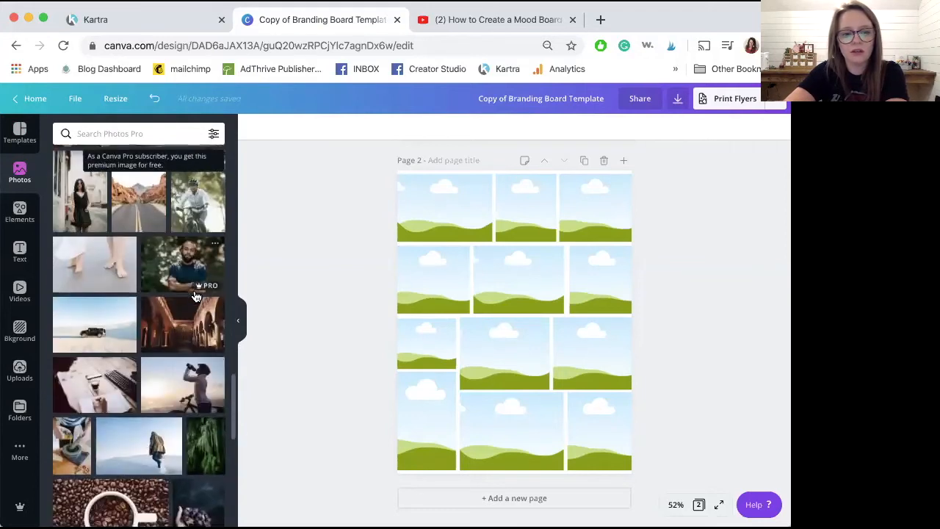
{"action": "scroll", "coordinate": [195, 296], "scroll_direction": "down", "scroll_amount": 2}
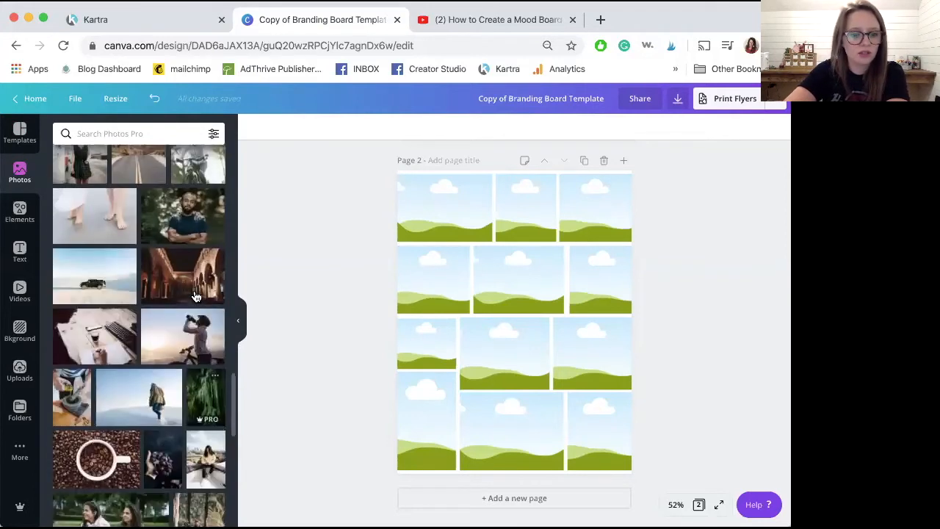
{"action": "scroll", "coordinate": [196, 296], "scroll_direction": "up", "scroll_amount": 15}
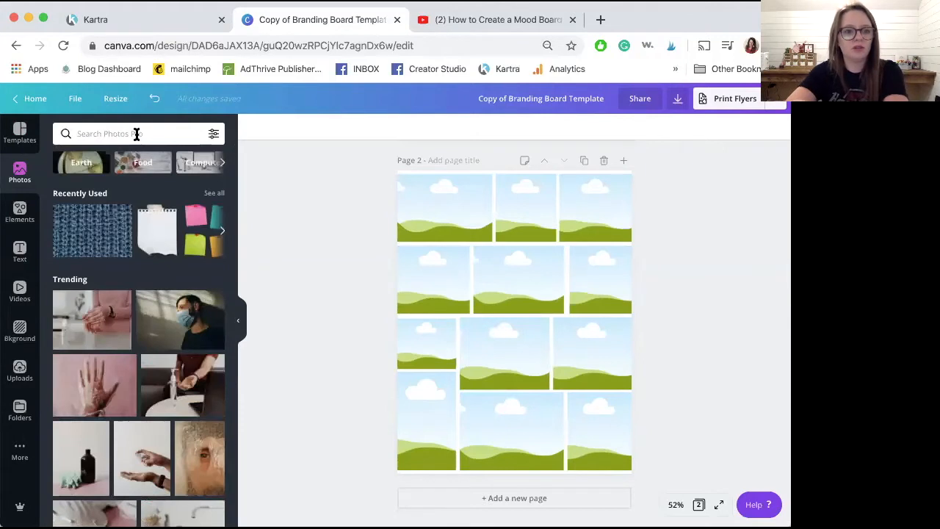
- Search the stock photos for "boho" and place the photo of the person in a hat facing mountains in page 2's first frame
{"action": "left_click", "coordinate": [136, 134]}
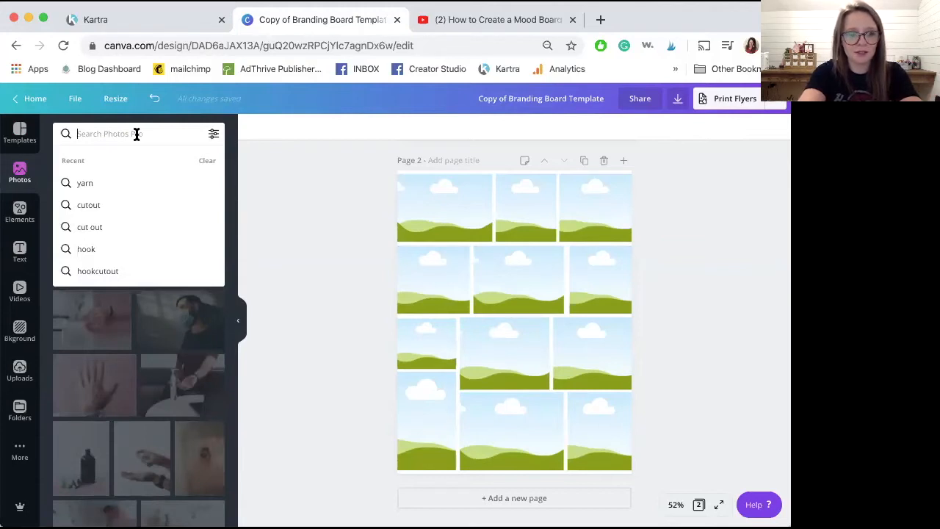
{"action": "type", "text": "boho"}
{"action": "key", "text": "Return"}
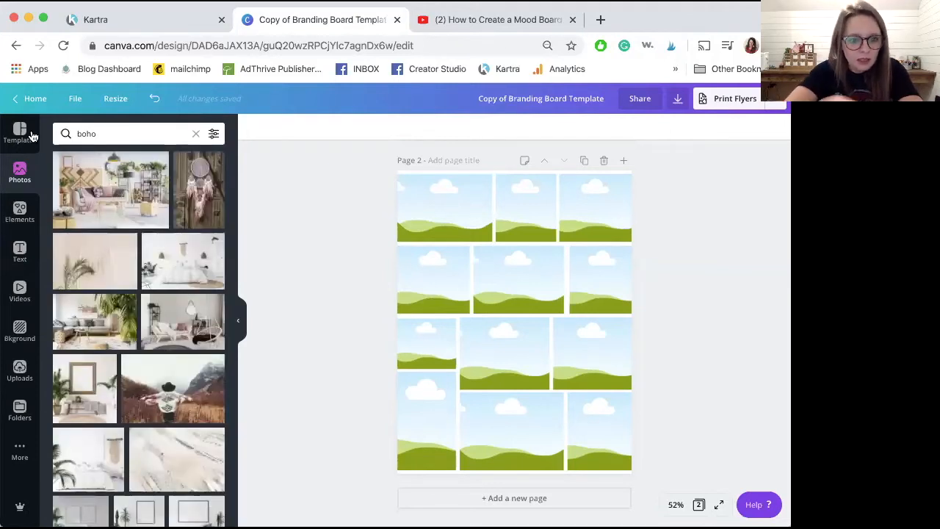
{"action": "scroll", "coordinate": [132, 229], "scroll_direction": "down", "scroll_amount": 1}
{"action": "scroll", "coordinate": [132, 229], "scroll_direction": "down", "scroll_amount": 5}
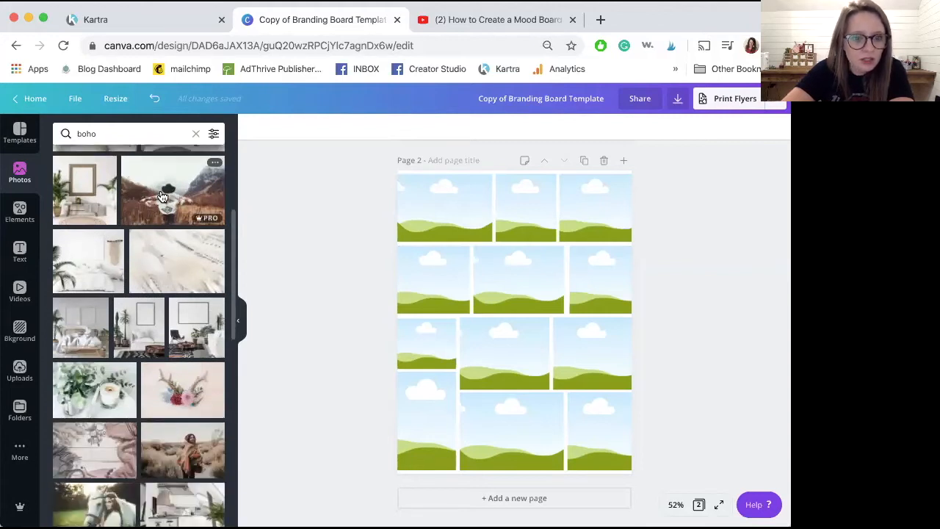
{"action": "scroll", "coordinate": [163, 197], "scroll_direction": "up", "scroll_amount": 1}
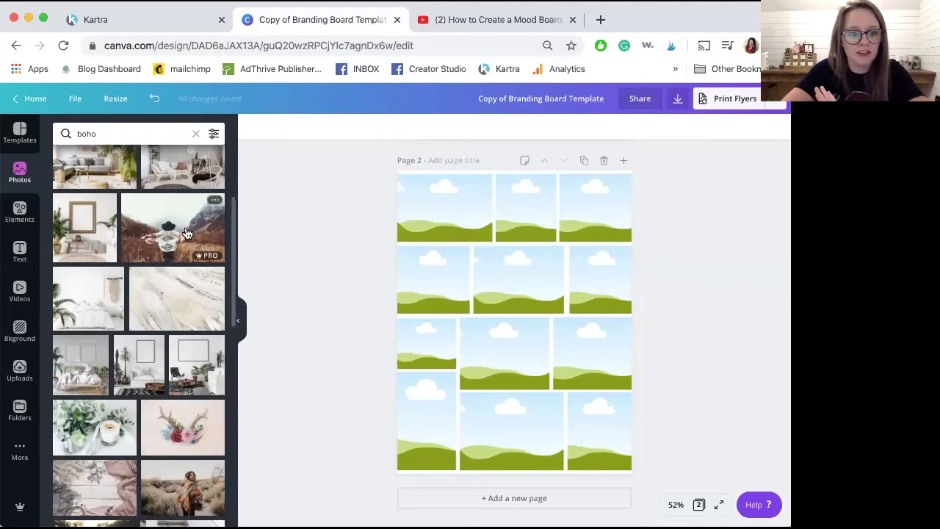
{"action": "left_click_drag", "start_coordinate": [220, 205], "coordinate": [421, 204]}
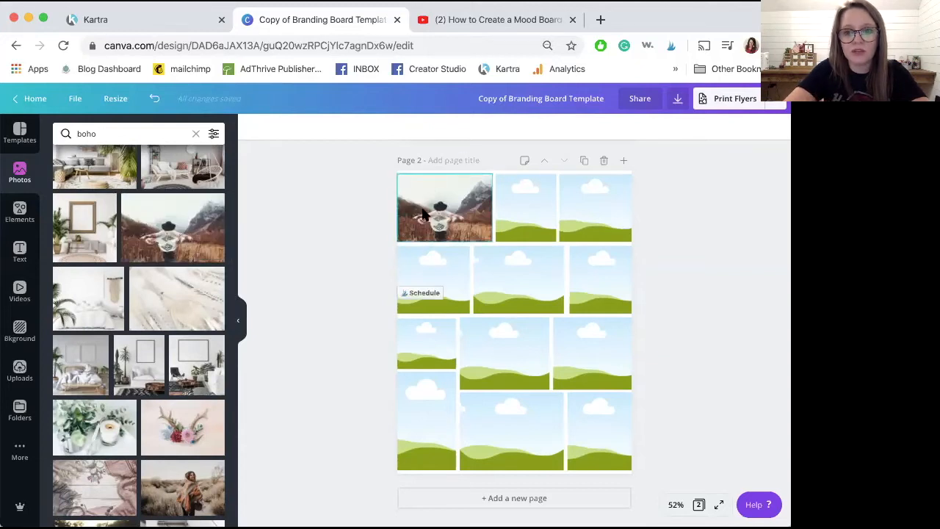
- Enlarge and reposition the mountain photo inside its frame so the crop is closer on the person
{"action": "double_click", "coordinate": [447, 198]}
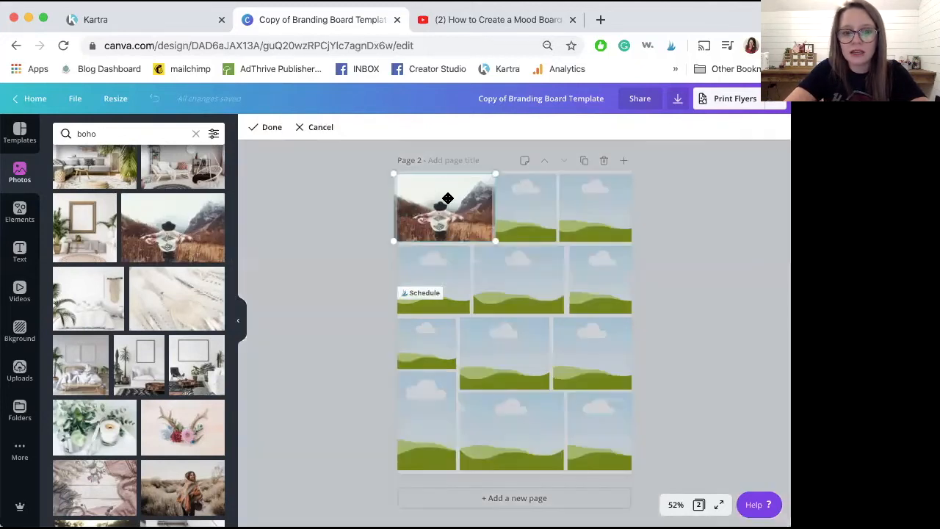
{"action": "mouse_move", "coordinate": [444, 200]}
{"action": "left_mouse_down"}
{"action": "mouse_move", "coordinate": [470, 197]}
{"action": "mouse_move", "coordinate": [446, 201]}
{"action": "mouse_move", "coordinate": [461, 199]}
{"action": "mouse_move", "coordinate": [454, 201]}
{"action": "left_mouse_up"}
{"action": "left_click_drag", "start_coordinate": [384, 168], "coordinate": [327, 150]}
{"action": "left_click_drag", "start_coordinate": [480, 214], "coordinate": [490, 215]}
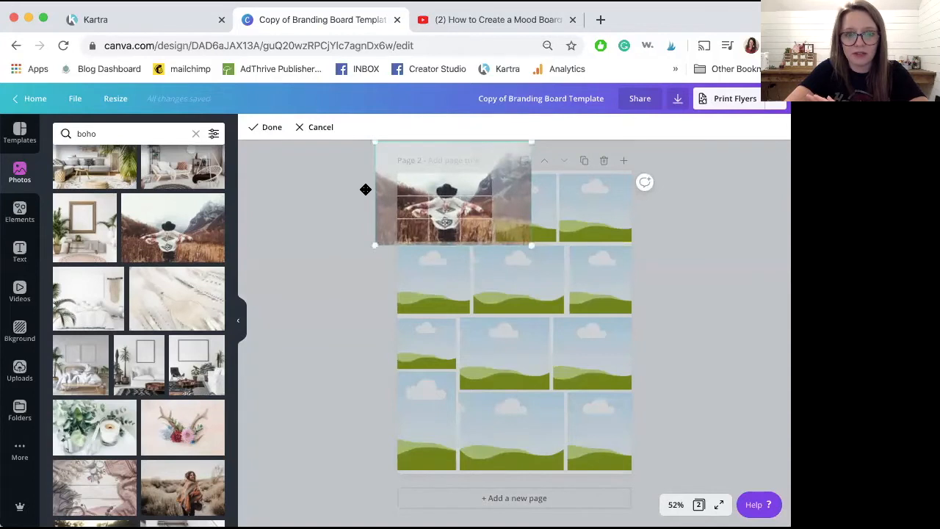
{"action": "left_click", "coordinate": [273, 128]}
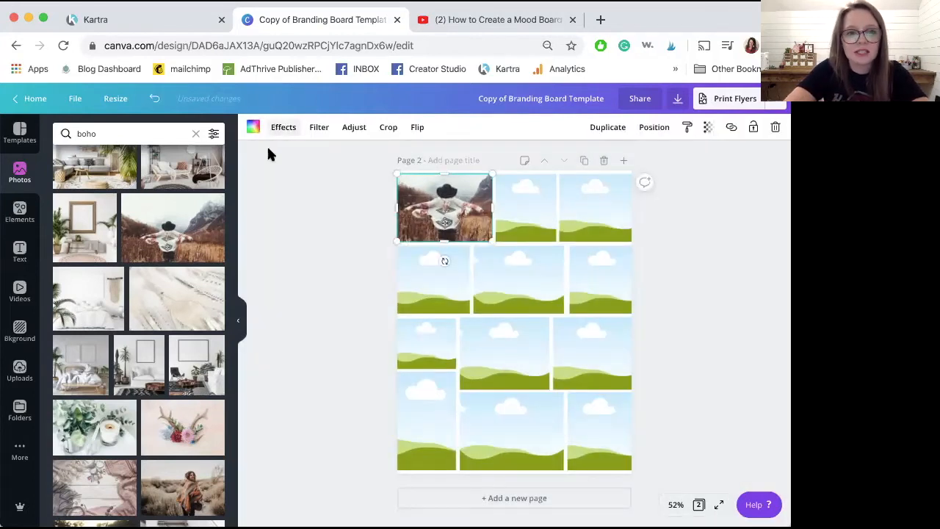
- Place the boho photo of the wildflower bouquet in the first frame of the mood board's second row
{"action": "scroll", "coordinate": [166, 252], "scroll_direction": "down", "scroll_amount": 1}
{"action": "scroll", "coordinate": [166, 252], "scroll_direction": "down", "scroll_amount": 5}
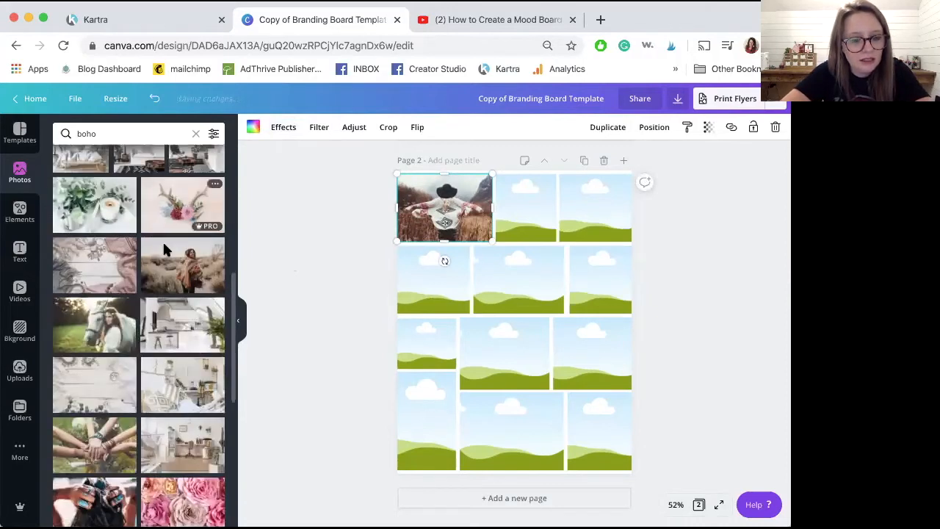
{"action": "scroll", "coordinate": [166, 250], "scroll_direction": "down", "scroll_amount": 1}
{"action": "scroll", "coordinate": [166, 250], "scroll_direction": "up", "scroll_amount": 2}
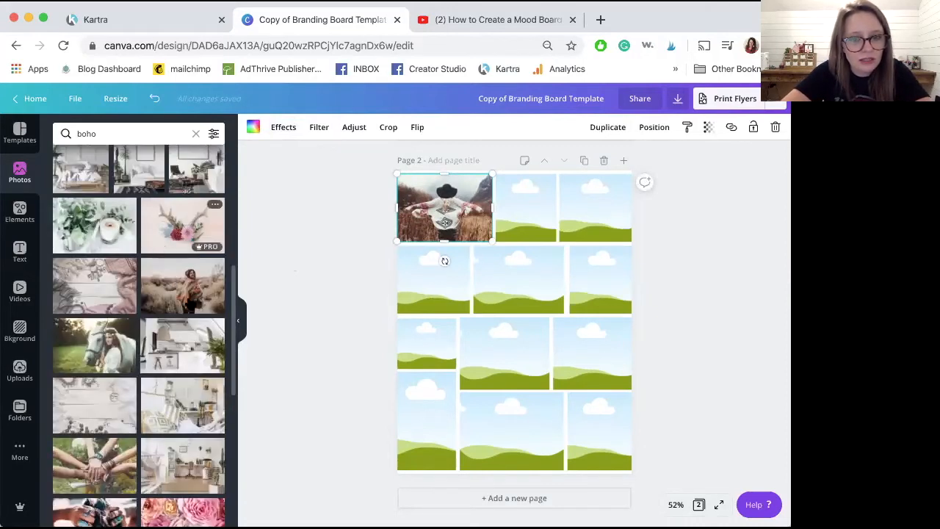
{"action": "scroll", "coordinate": [190, 250], "scroll_direction": "down", "scroll_amount": 10}
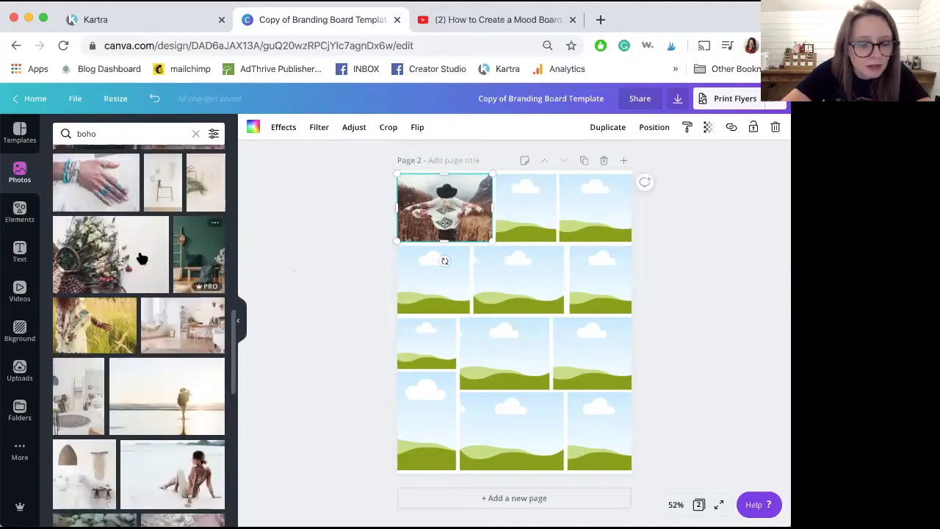
{"action": "left_click_drag", "start_coordinate": [109, 257], "coordinate": [428, 294]}
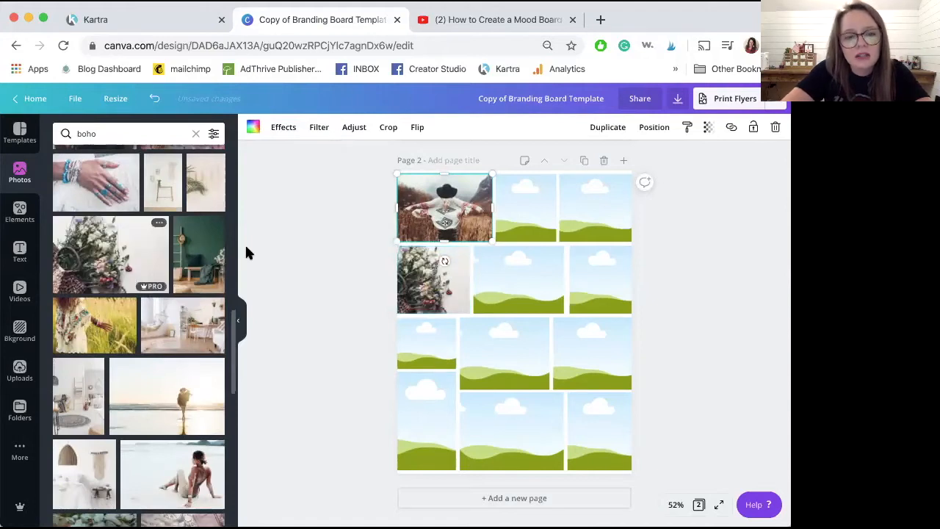
- Place the boho photo of the wicker peacock chair in the tall bottom-left frame and shift it sideways within its crop
{"action": "scroll", "coordinate": [192, 263], "scroll_direction": "down", "scroll_amount": 5}
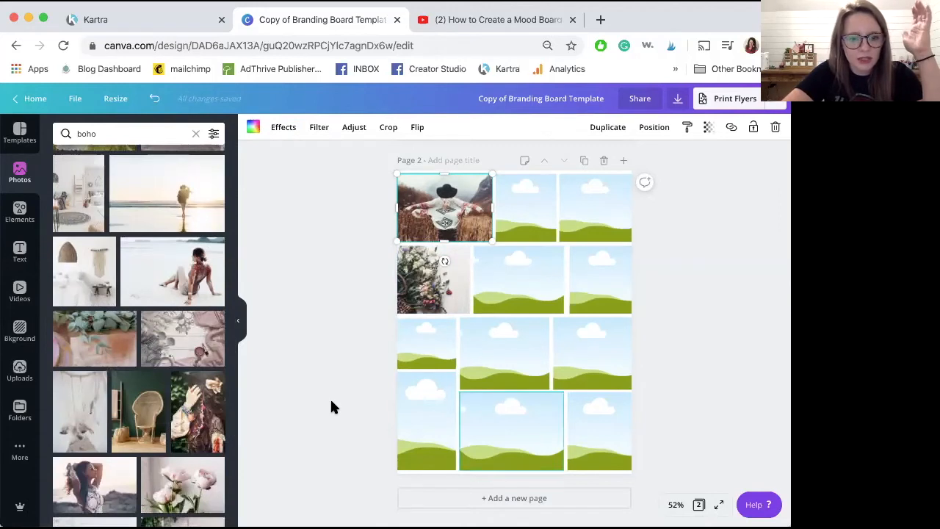
{"action": "left_click_drag", "start_coordinate": [138, 411], "coordinate": [419, 409]}
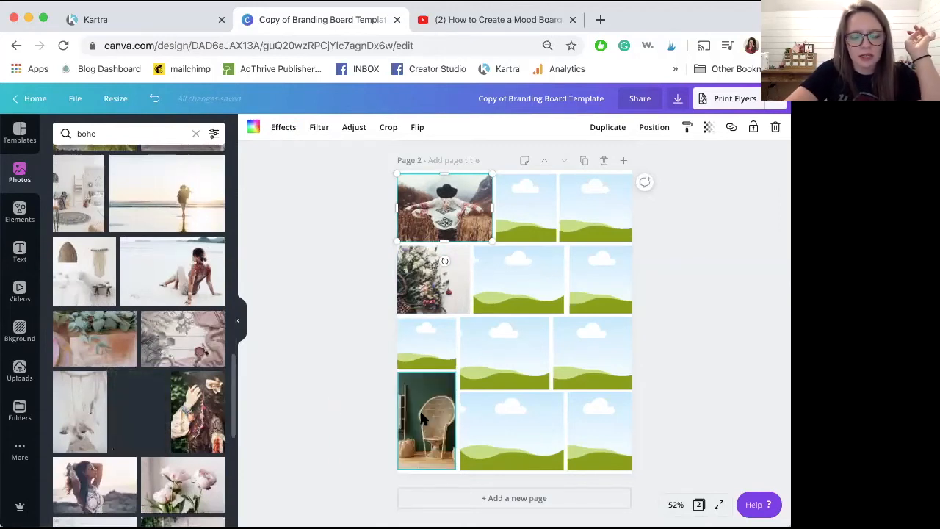
{"action": "double_click", "coordinate": [427, 409]}
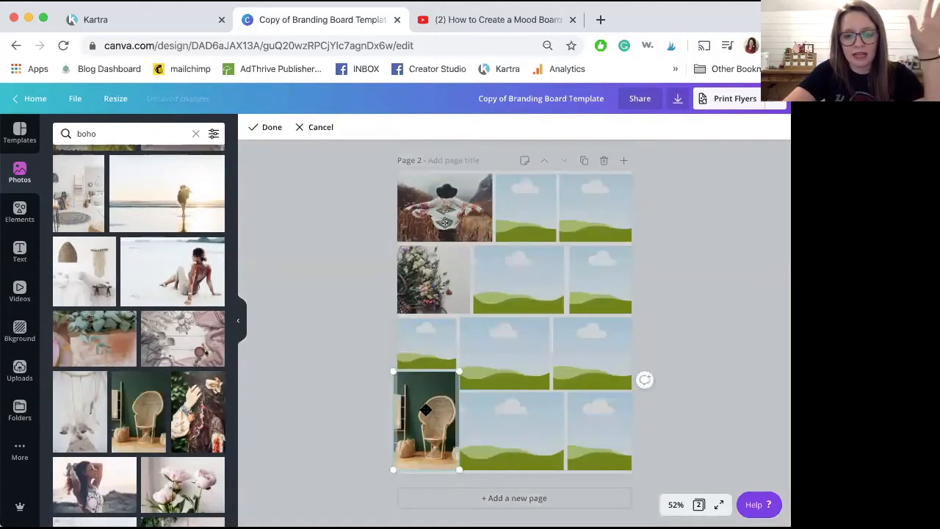
{"action": "left_click_drag", "start_coordinate": [420, 409], "coordinate": [413, 409]}
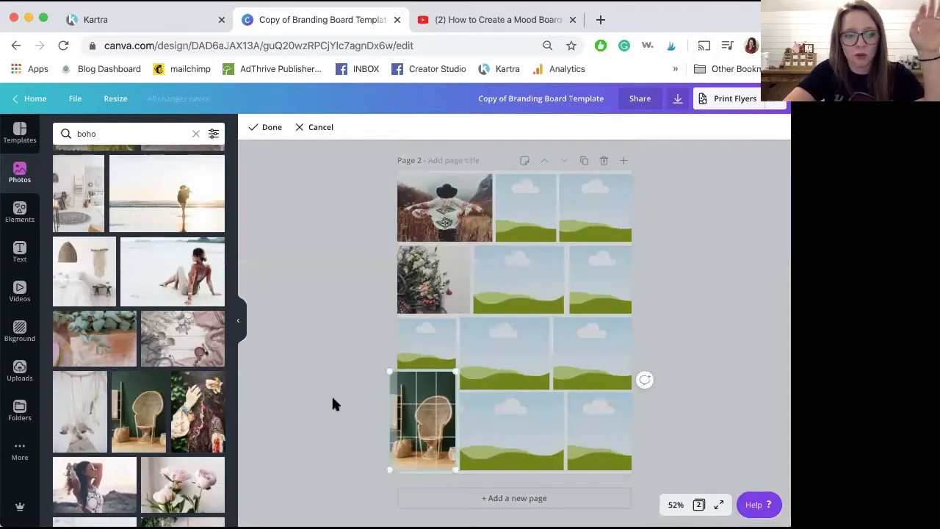
{"action": "left_click", "coordinate": [333, 401]}
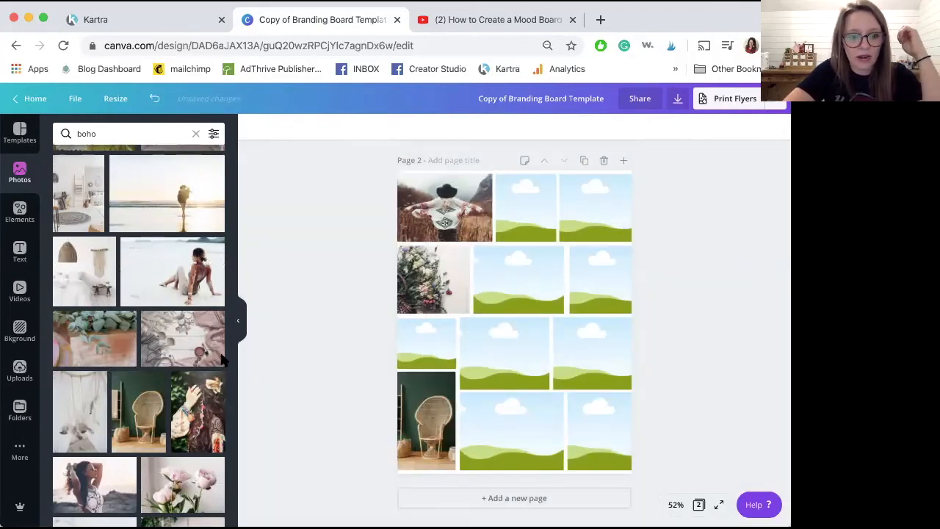
- Place the boho photo of the dark wooden table setting in the first row's second frame and reposition it around the cutlery
{"action": "scroll", "coordinate": [188, 343], "scroll_direction": "down", "scroll_amount": 5}
{"action": "scroll", "coordinate": [188, 342], "scroll_direction": "down", "scroll_amount": 5}
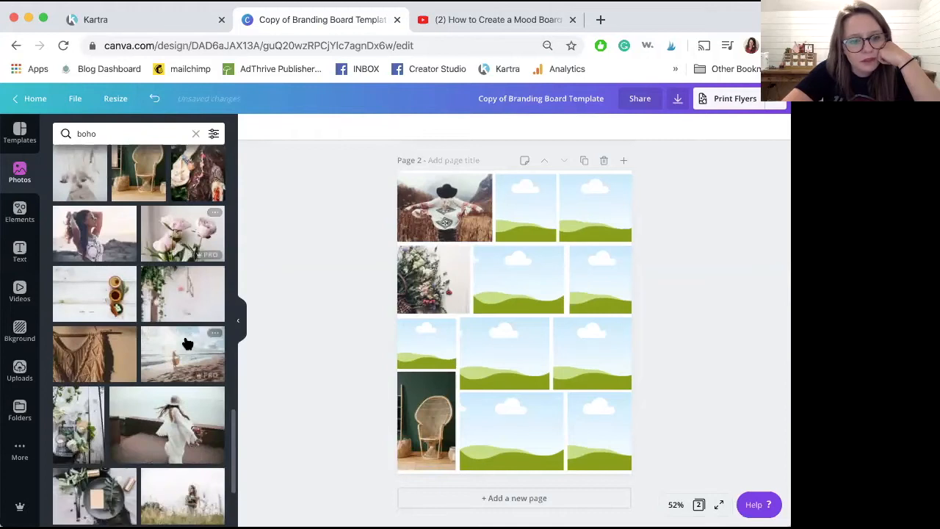
{"action": "scroll", "coordinate": [188, 342], "scroll_direction": "down", "scroll_amount": 6}
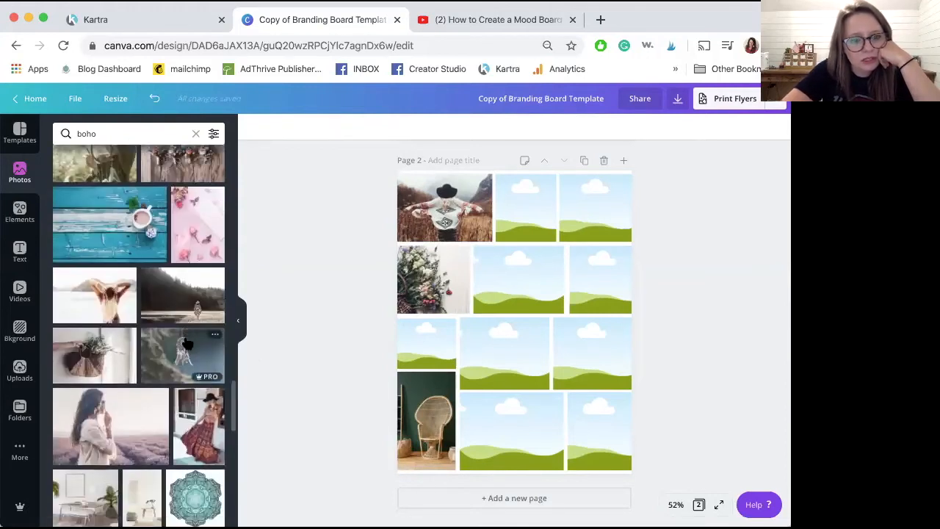
{"action": "scroll", "coordinate": [188, 342], "scroll_direction": "down", "scroll_amount": 3}
{"action": "scroll", "coordinate": [188, 342], "scroll_direction": "down", "scroll_amount": 7}
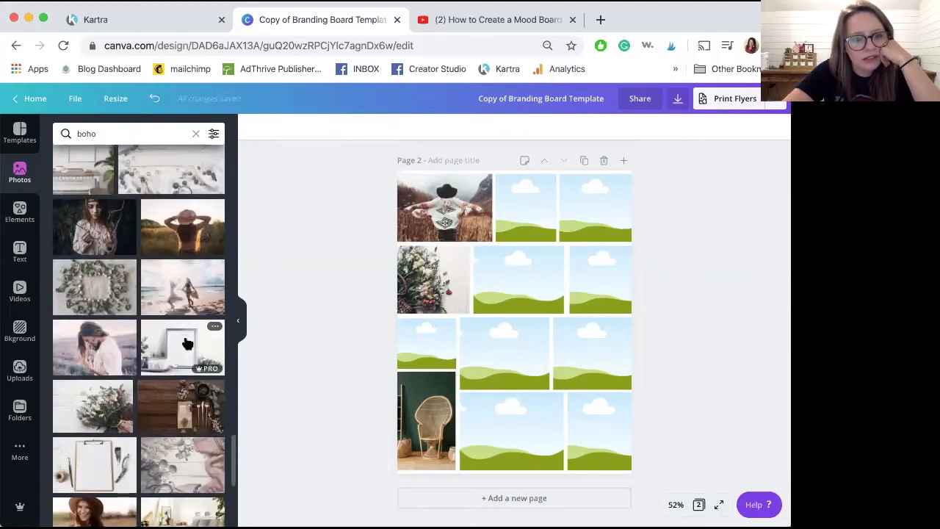
{"action": "scroll", "coordinate": [188, 342], "scroll_direction": "down", "scroll_amount": 4}
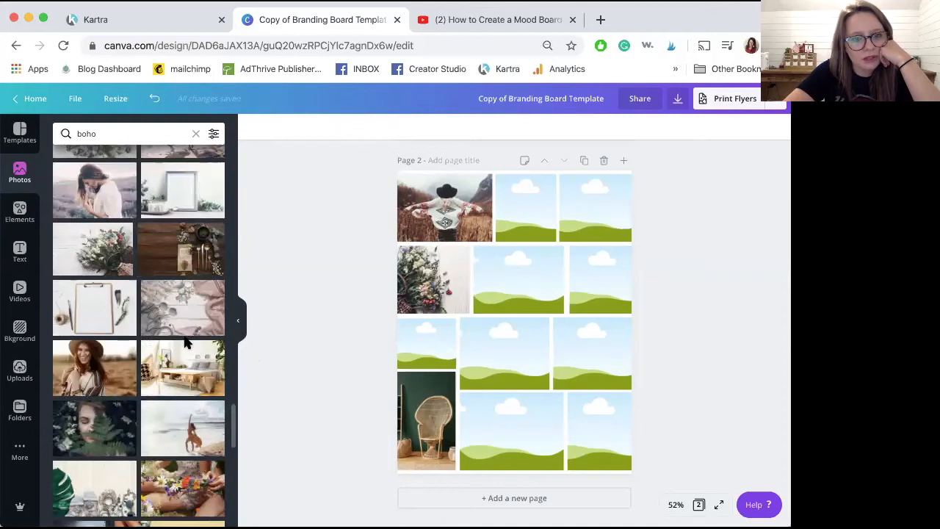
{"action": "left_click_drag", "start_coordinate": [191, 252], "coordinate": [500, 201]}
{"action": "double_click", "coordinate": [520, 207]}
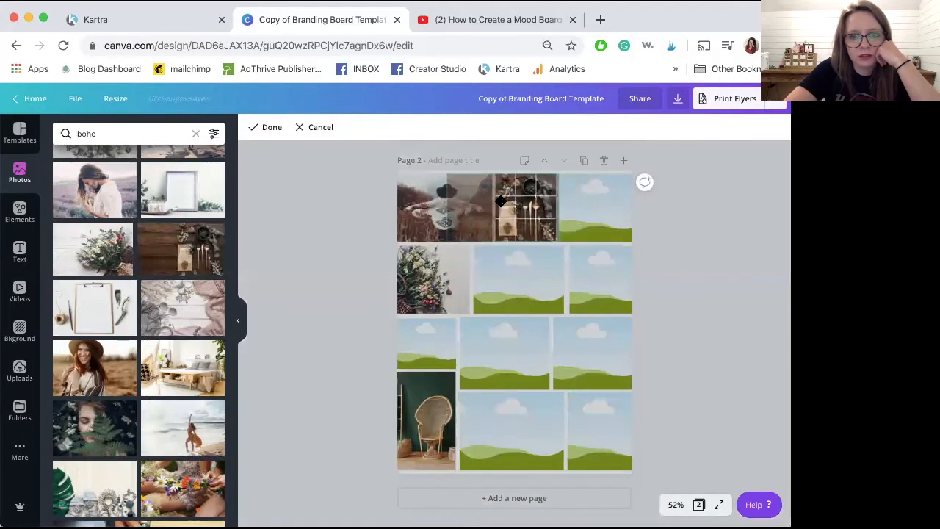
{"action": "left_click", "coordinate": [352, 229]}
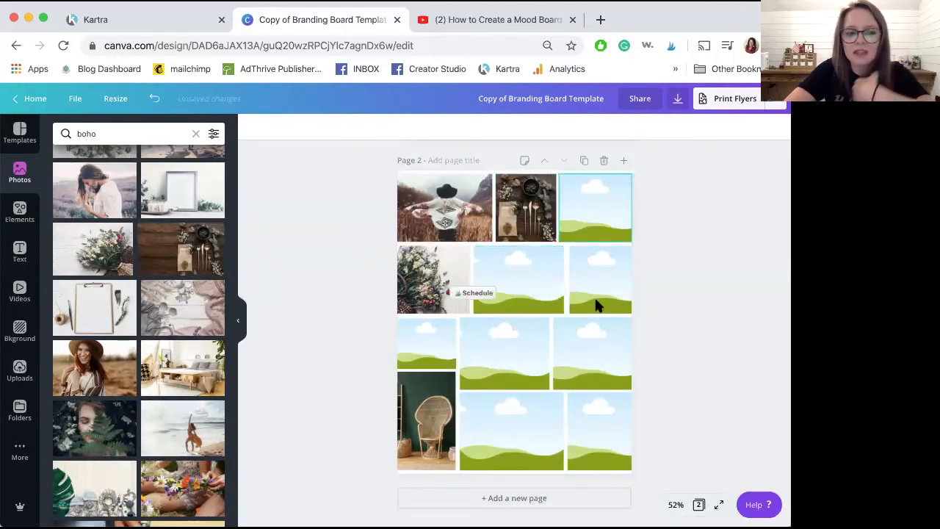
- Browse further through the boho photos for more images that could suit the mood board
{"action": "scroll", "coordinate": [195, 286], "scroll_direction": "down", "scroll_amount": 5}
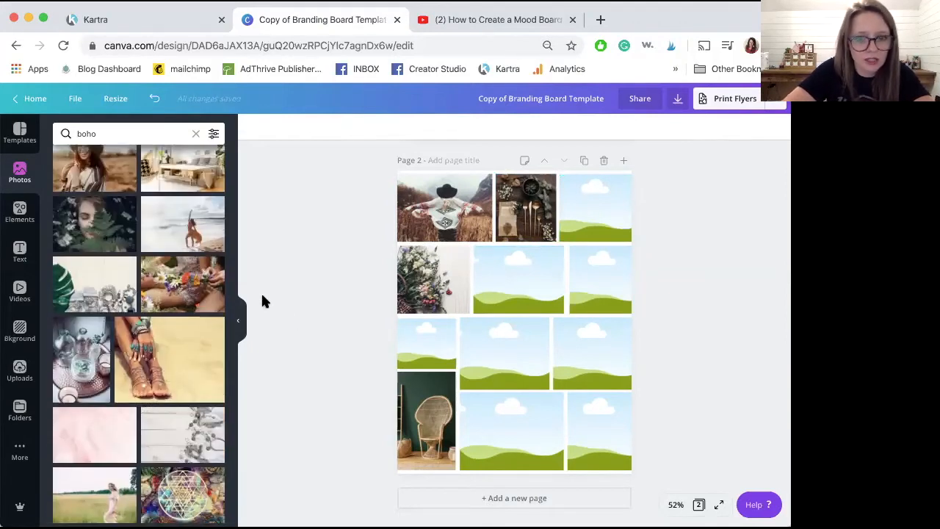
{"action": "scroll", "coordinate": [195, 273], "scroll_direction": "down", "scroll_amount": 3}
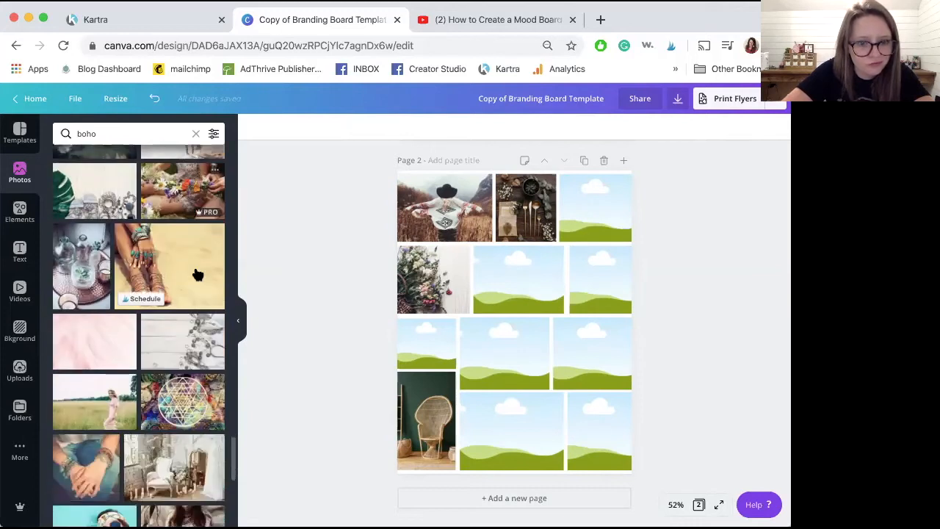
{"action": "scroll", "coordinate": [197, 274], "scroll_direction": "down", "scroll_amount": 8}
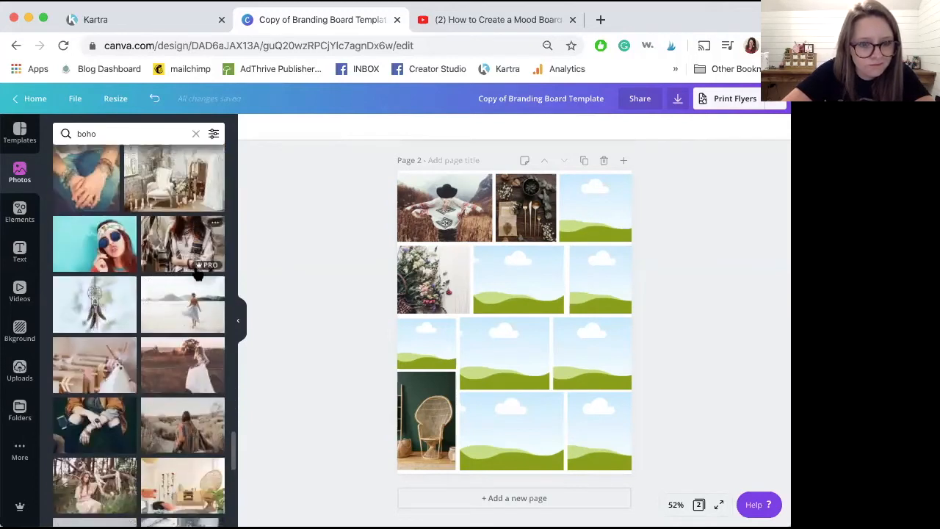
- Search the stock photos for "toddler girl" and "toddler style"
{"action": "left_click", "coordinate": [127, 138]}
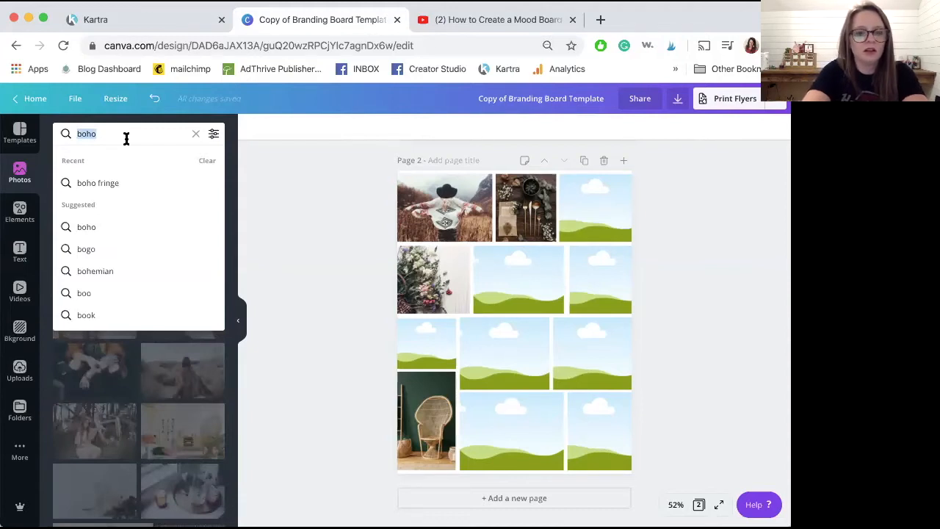
{"action": "type", "text": "toddler gir"}
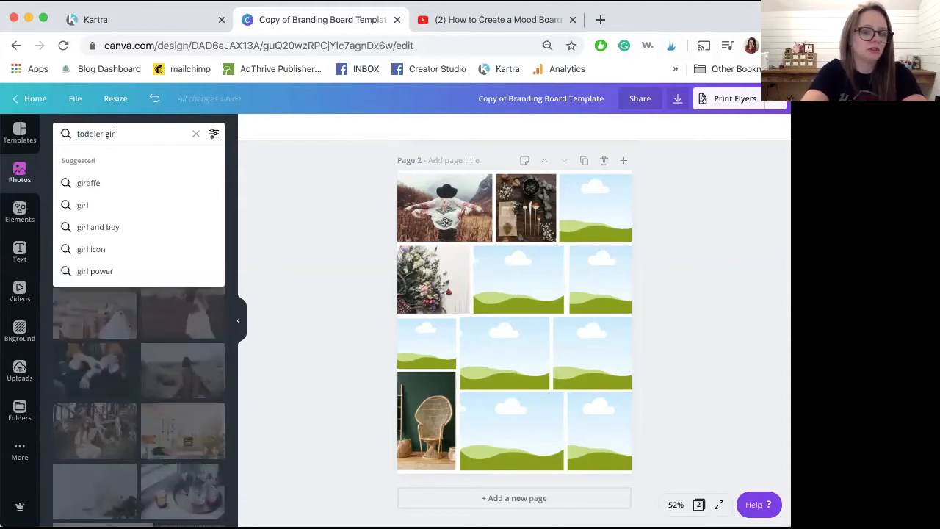
{"action": "key", "text": "Return"}
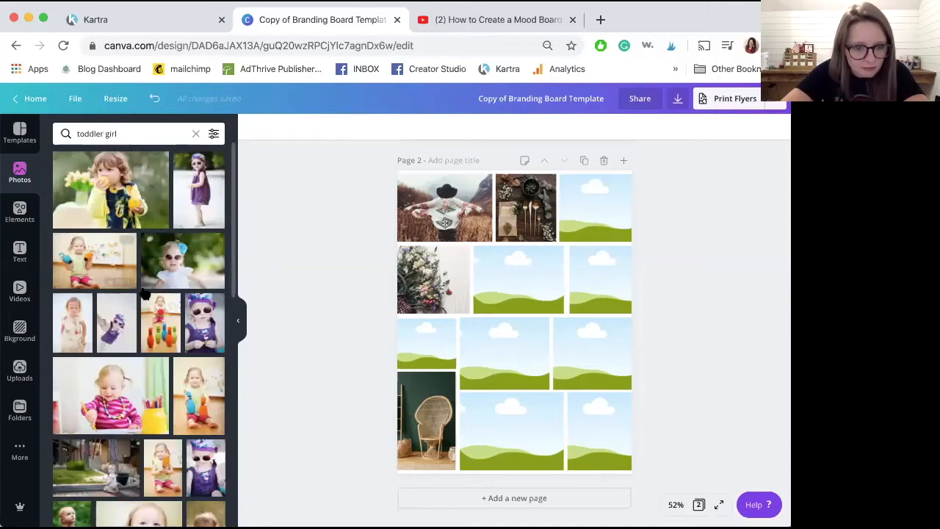
{"action": "scroll", "coordinate": [139, 309], "scroll_direction": "down", "scroll_amount": 8}
{"action": "double_click", "coordinate": [112, 133]}
{"action": "type", "text": "style"}
{"action": "key", "text": "Return"}
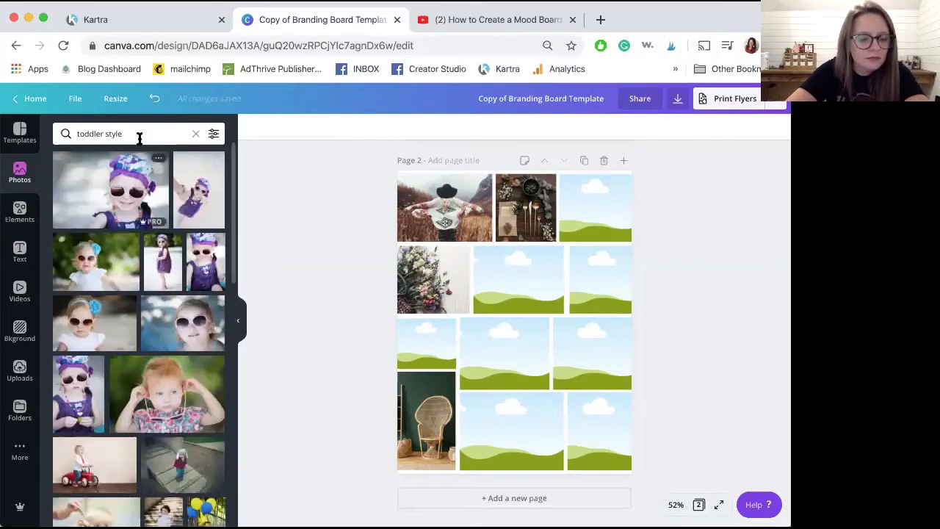
- Search the stock photos for "stylish baby" and fit the photo of the green romper with white cardigan in the third row's first frame
{"action": "triple_click", "coordinate": [138, 139]}
{"action": "type", "text": "stylish babyu"}
{"action": "key", "text": "BackSpace"}
{"action": "key", "text": "Return"}
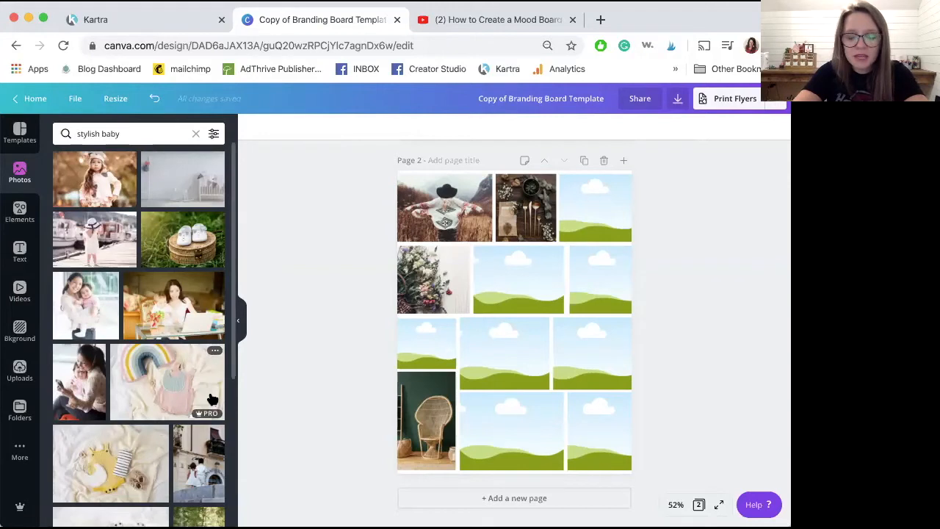
{"action": "scroll", "coordinate": [176, 358], "scroll_direction": "down", "scroll_amount": 8}
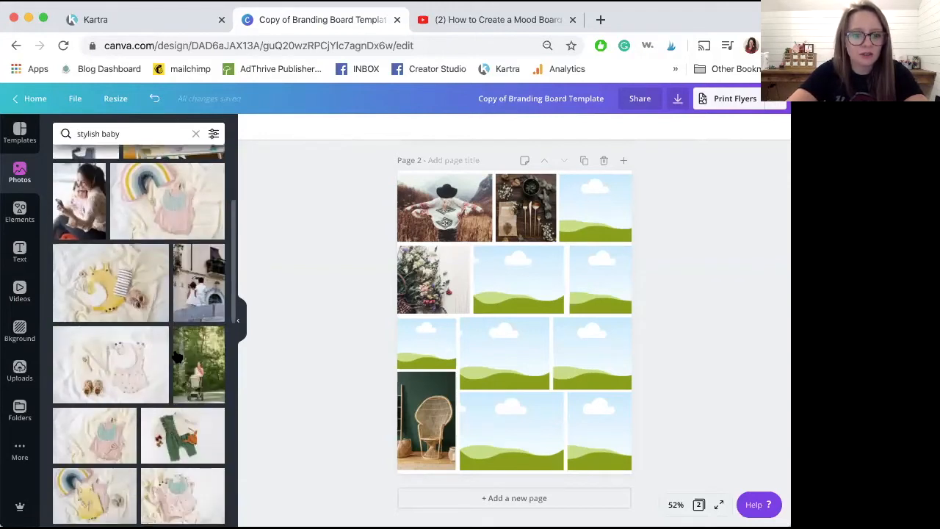
{"action": "left_click_drag", "start_coordinate": [368, 326], "coordinate": [444, 343]}
{"action": "double_click", "coordinate": [433, 342]}
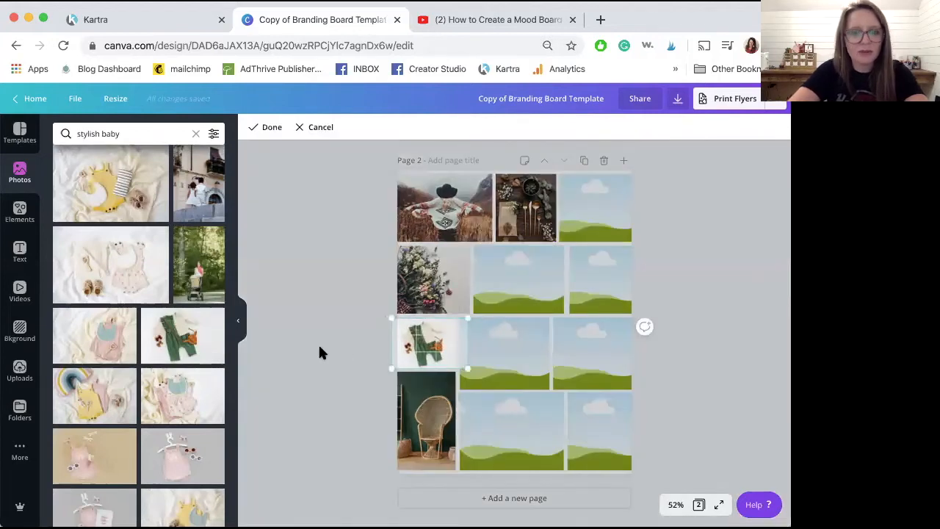
{"action": "left_click", "coordinate": [318, 343]}
- Replace the third row's first photo with the white-background picture of the green romper without the cardigan
{"action": "scroll", "coordinate": [232, 230], "scroll_direction": "down", "scroll_amount": 1}
{"action": "scroll", "coordinate": [231, 230], "scroll_direction": "down", "scroll_amount": 5}
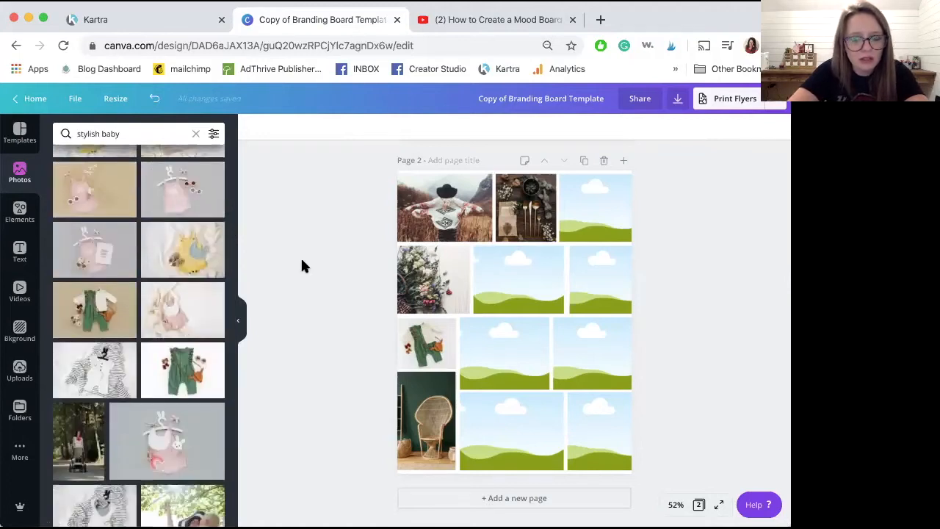
{"action": "left_click_drag", "start_coordinate": [182, 369], "coordinate": [437, 347]}
- Look through more of the "stylish baby" photos and search for "boho nursery" images to browse
{"action": "scroll", "coordinate": [140, 302], "scroll_direction": "down", "scroll_amount": 4}
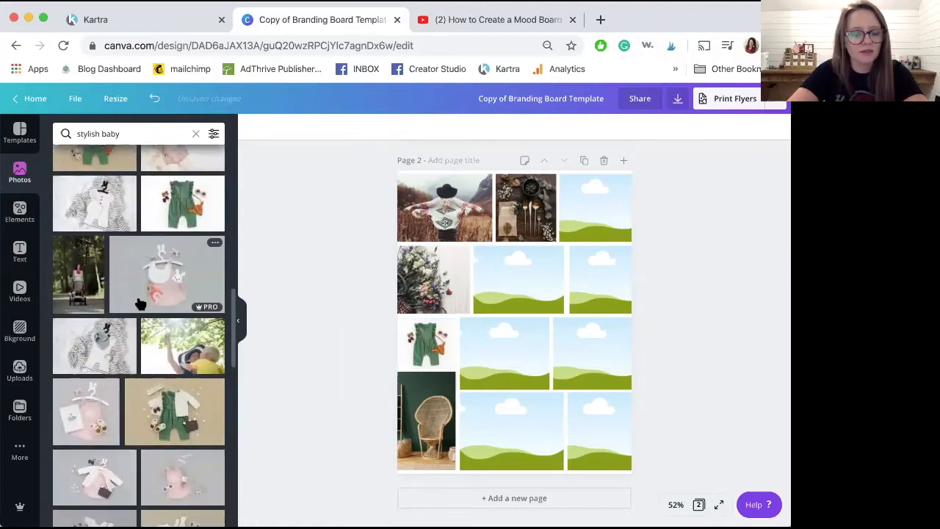
{"action": "scroll", "coordinate": [140, 303], "scroll_direction": "down", "scroll_amount": 3}
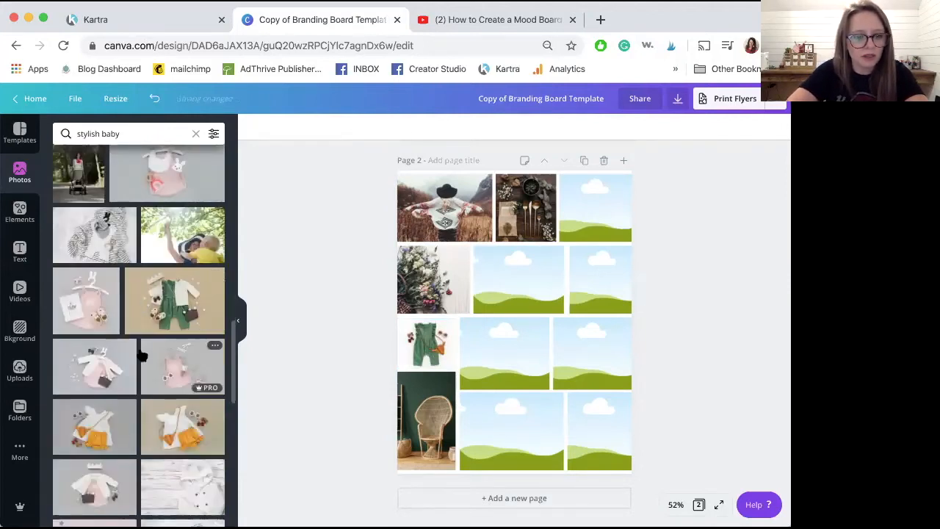
{"action": "scroll", "coordinate": [142, 356], "scroll_direction": "down", "scroll_amount": 4}
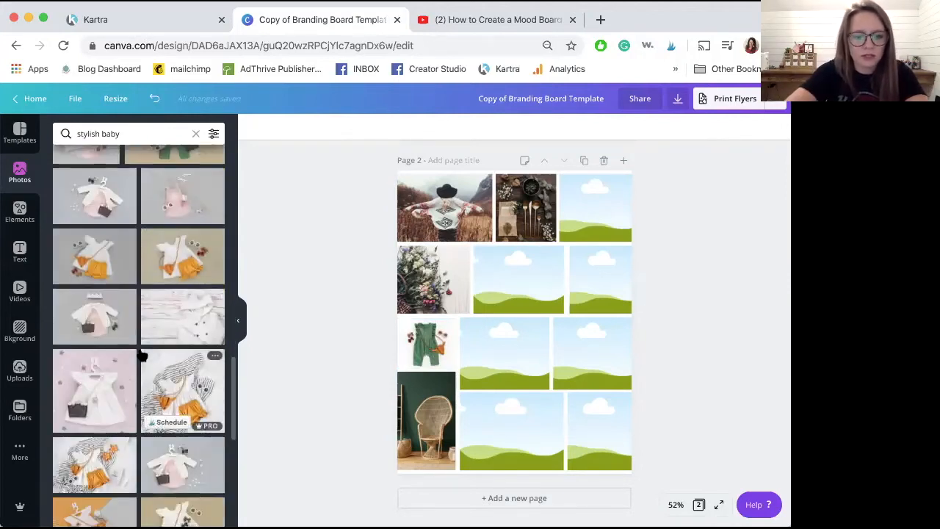
{"action": "scroll", "coordinate": [142, 355], "scroll_direction": "down", "scroll_amount": 10}
{"action": "scroll", "coordinate": [142, 355], "scroll_direction": "down", "scroll_amount": 5}
{"action": "left_click", "coordinate": [125, 133]}
{"action": "type", "text": "boho"}
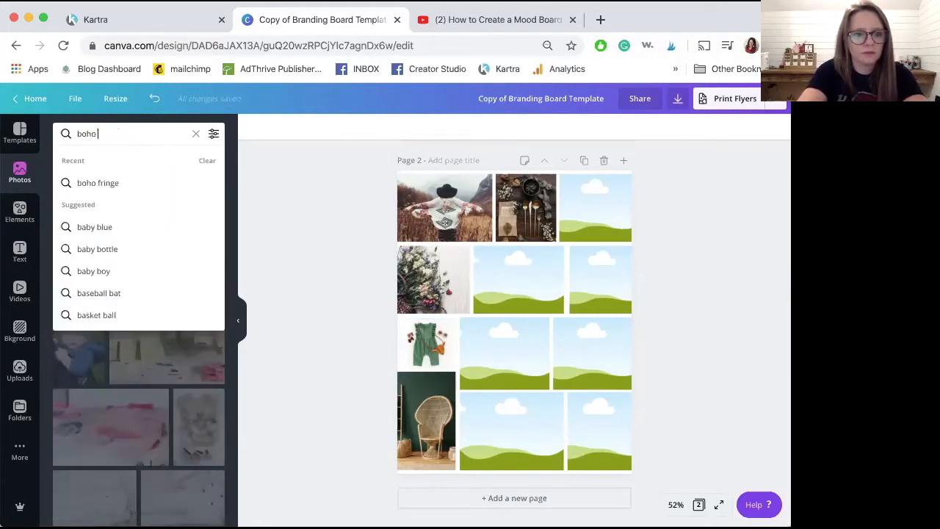
{"action": "type", "text": " nursery"}
{"action": "key", "text": "Return"}
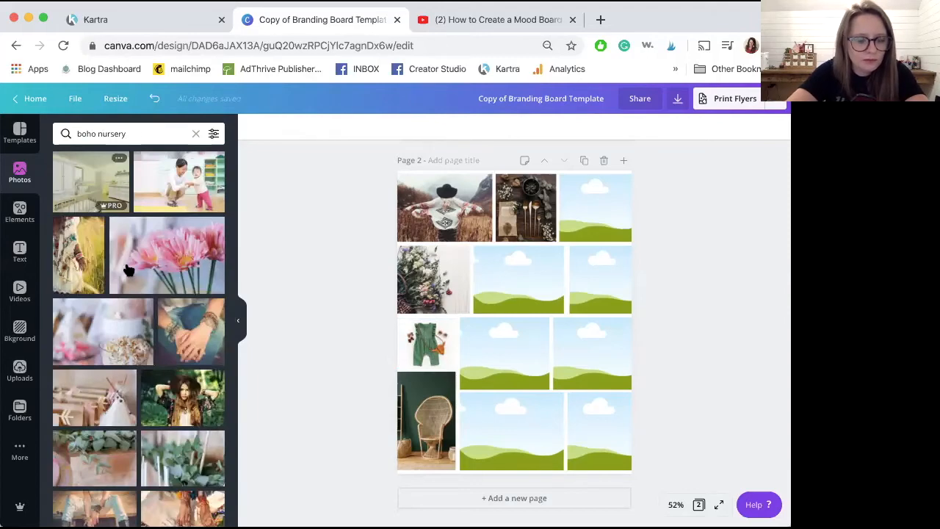
{"action": "scroll", "coordinate": [128, 270], "scroll_direction": "down", "scroll_amount": 10}
{"action": "scroll", "coordinate": [127, 271], "scroll_direction": "down", "scroll_amount": 10}
{"action": "scroll", "coordinate": [128, 270], "scroll_direction": "down", "scroll_amount": 10}
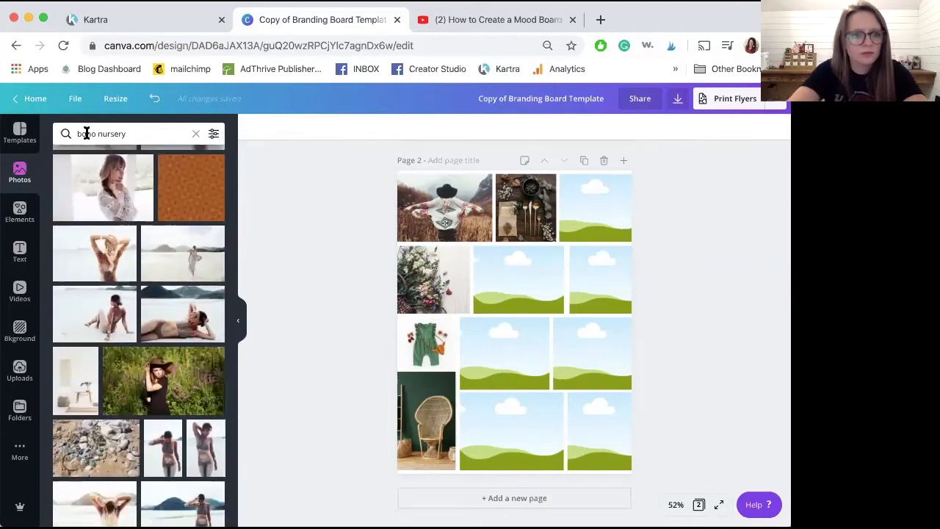
- Broaden the photo search to "nursery" and look through the images for a suitable one
{"action": "double_click", "coordinate": [86, 133]}
{"action": "key", "text": "BackSpace"}
{"action": "key", "text": "Return"}
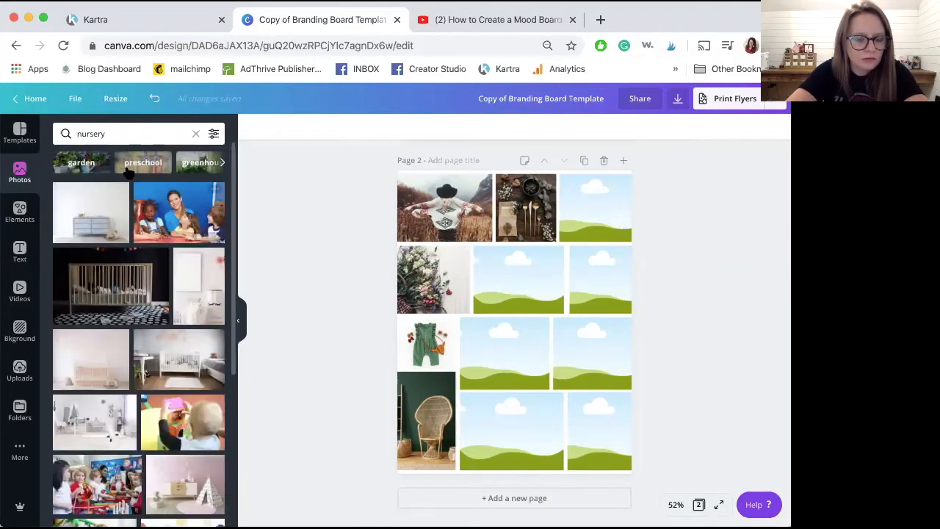
{"action": "scroll", "coordinate": [143, 345], "scroll_direction": "down", "scroll_amount": 10}
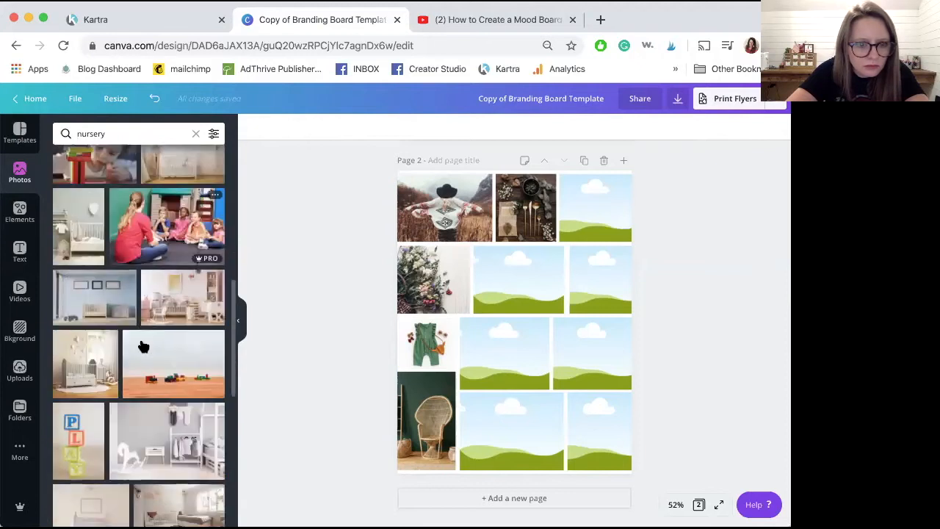
{"action": "scroll", "coordinate": [143, 345], "scroll_direction": "down", "scroll_amount": 10}
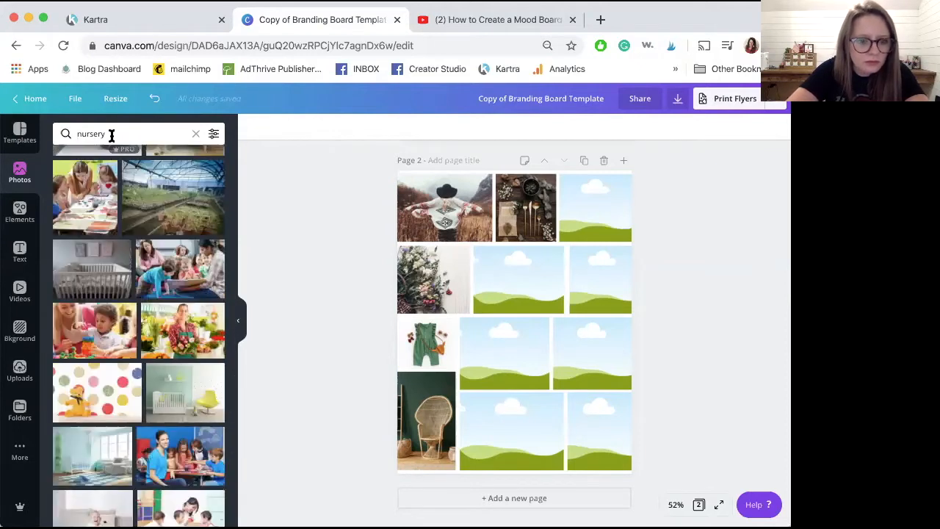
- Search the stock photos for "hammock" and place the hanging macrame chair photo in the first row's third frame, repositioned to centre the chair
{"action": "triple_click", "coordinate": [112, 135]}
{"action": "type", "text": "hammock"}
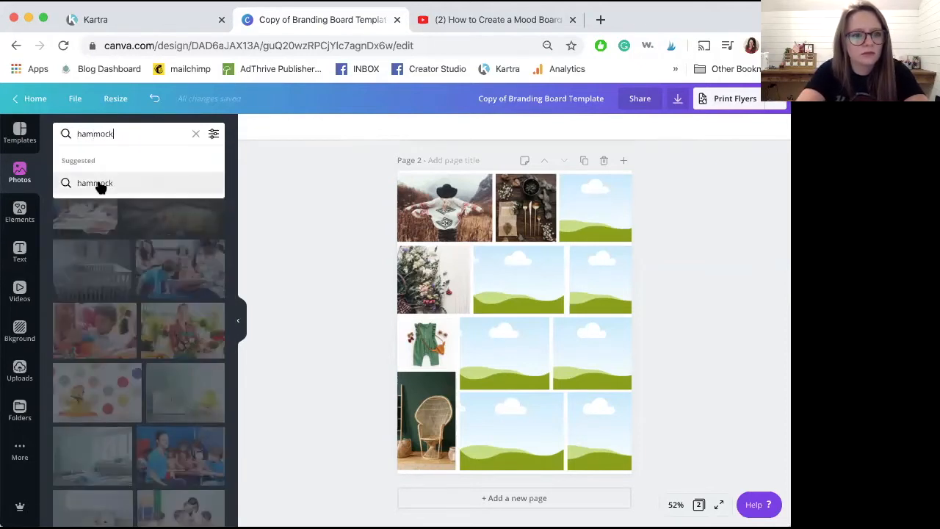
{"action": "left_click", "coordinate": [99, 184]}
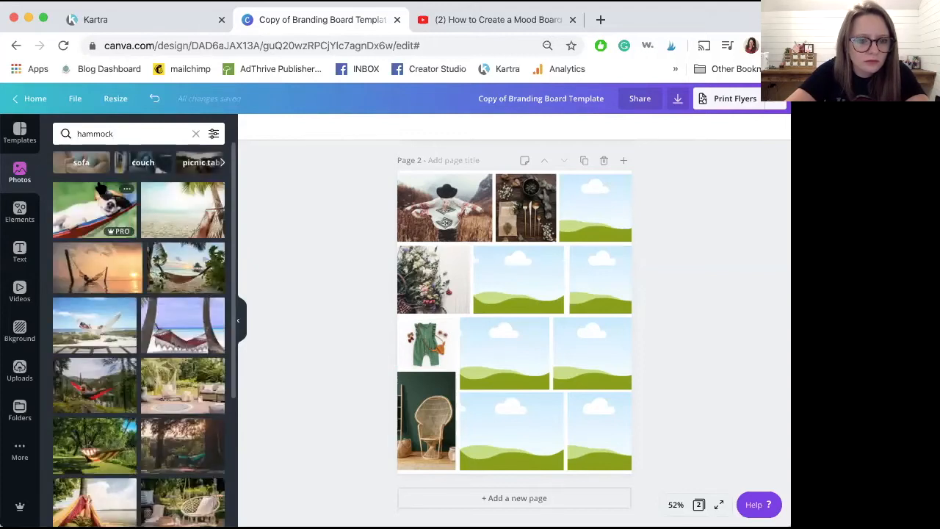
{"action": "scroll", "coordinate": [139, 330], "scroll_direction": "down", "scroll_amount": 5}
{"action": "left_click_drag", "start_coordinate": [183, 251], "coordinate": [582, 214]}
{"action": "double_click", "coordinate": [595, 210]}
{"action": "left_click", "coordinate": [697, 289]}
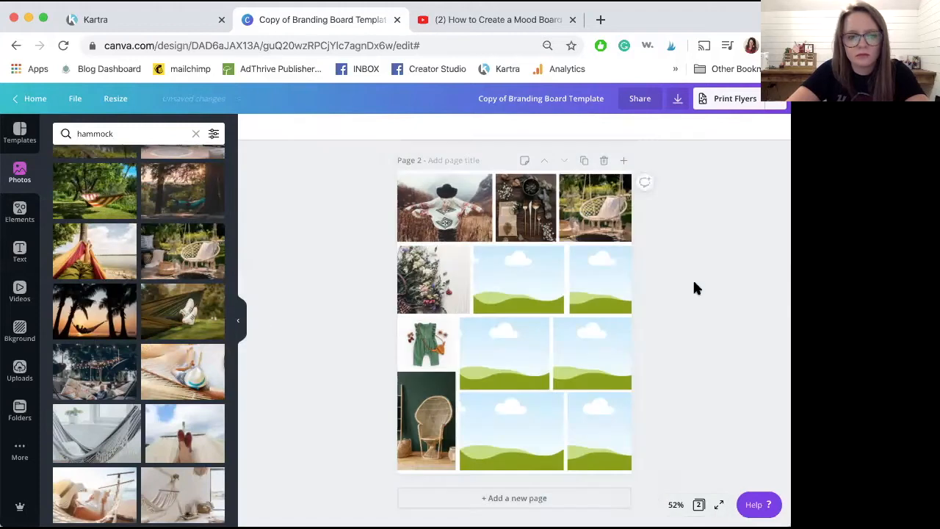
- Look through more of the hammock images, then search the stock photos for "macrame"
{"action": "scroll", "coordinate": [183, 323], "scroll_direction": "down", "scroll_amount": 10}
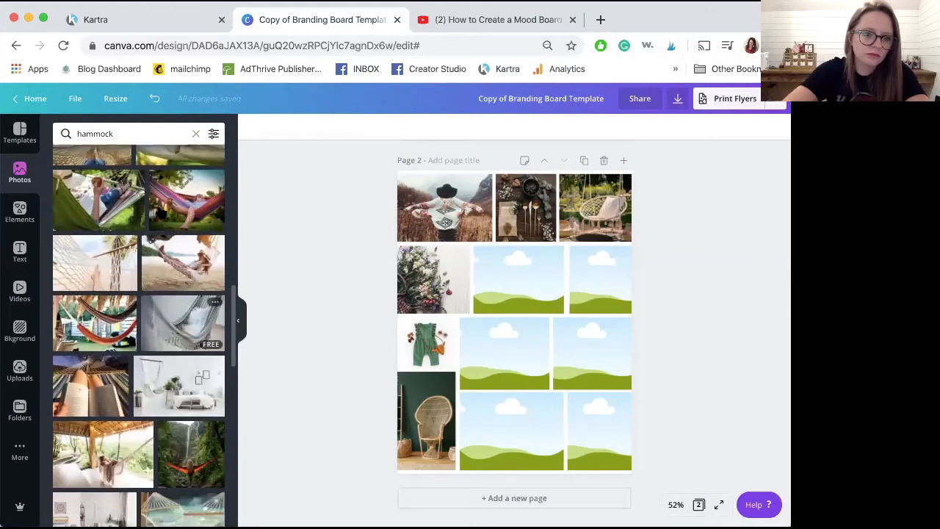
{"action": "left_click", "coordinate": [132, 133]}
{"action": "type", "text": "mac"}
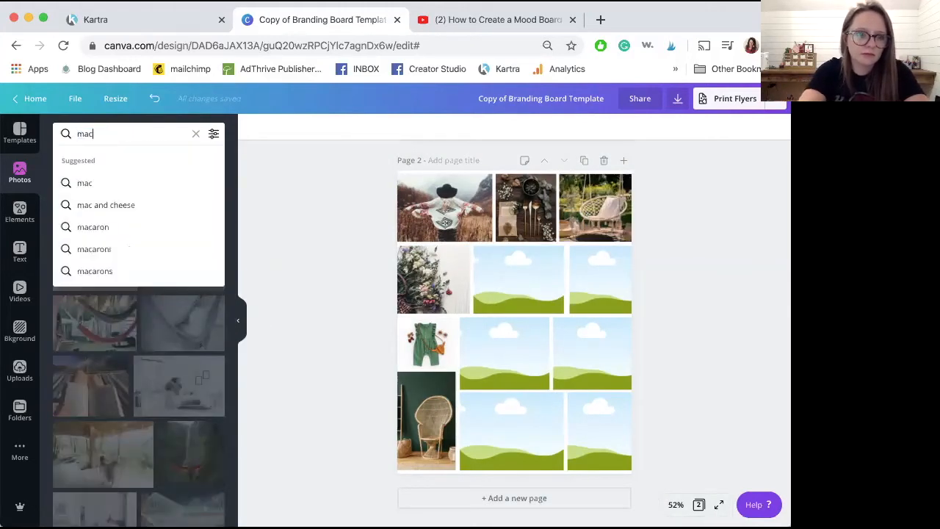
{"action": "key", "text": "BackSpace"}
{"action": "key", "text": "BackSpace"}
{"action": "key", "text": "BackSpace"}
{"action": "key", "text": "BackSpace"}
{"action": "key", "text": "BackSpace"}
{"action": "key", "text": "BackSpace"}
{"action": "key", "text": "BackSpace"}
{"action": "key", "text": "BackSpace"}
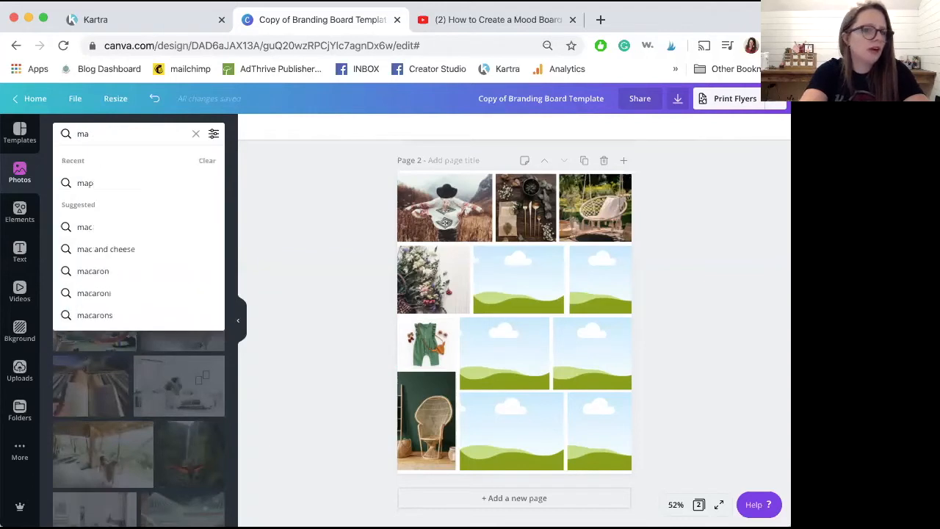
{"action": "type", "text": "macrame"}
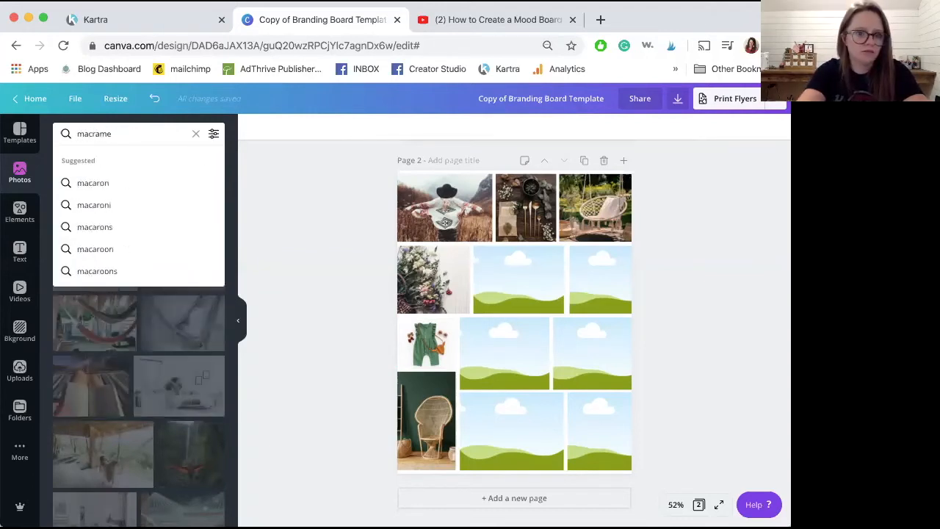
{"action": "key", "text": "Return"}
- Place the white macrame wall hanging photo in the bottom row's last frame and adjust its position within the frame
{"action": "left_click_drag", "start_coordinate": [183, 213], "coordinate": [601, 288]}
{"action": "left_click_drag", "start_coordinate": [599, 422], "coordinate": [619, 417]}
{"action": "double_click", "coordinate": [598, 420]}
{"action": "left_click", "coordinate": [676, 325]}
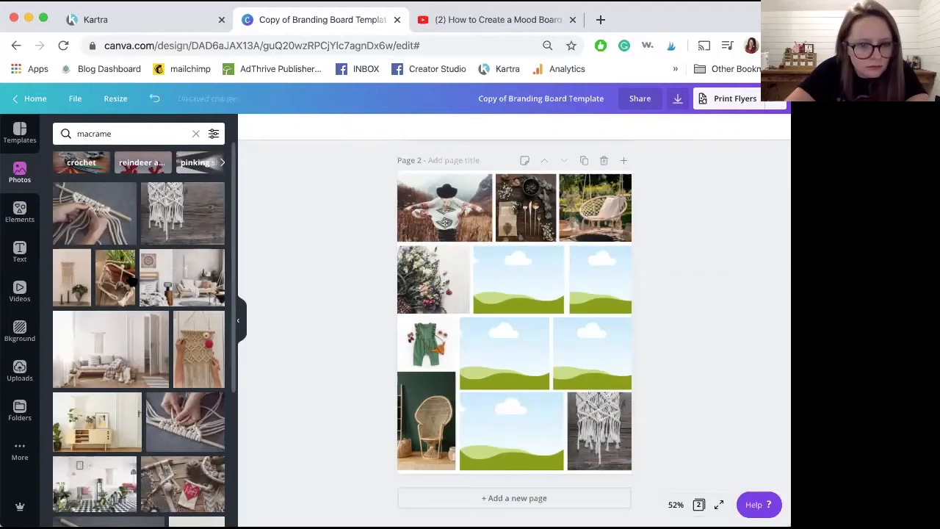
- Search for "cow" photos, placing the cow face close-up in the second row's middle frame and the hillside calf in the bottom row's wide frame
{"action": "scroll", "coordinate": [130, 279], "scroll_direction": "down", "scroll_amount": 10}
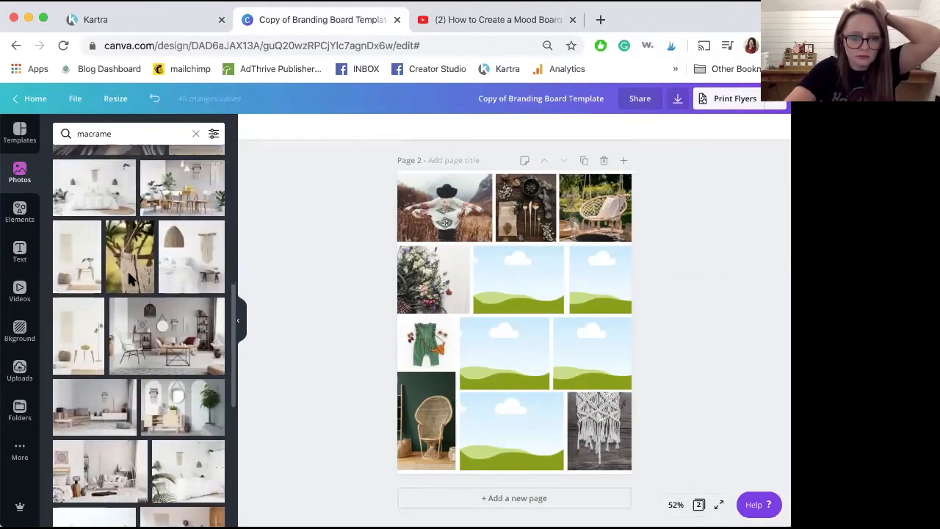
{"action": "double_click", "coordinate": [100, 134]}
{"action": "type", "text": "cow"}
{"action": "key", "text": "Return"}
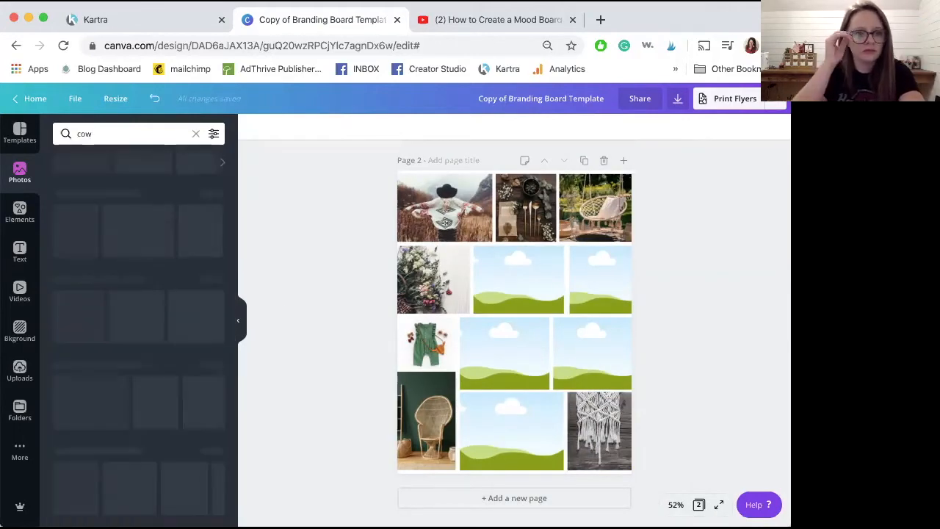
{"action": "scroll", "coordinate": [121, 332], "scroll_direction": "down", "scroll_amount": 2}
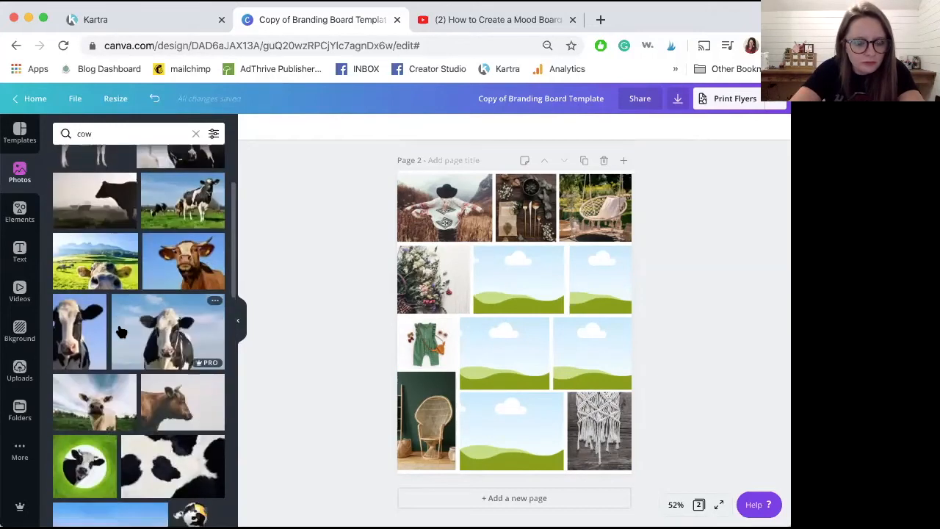
{"action": "scroll", "coordinate": [121, 332], "scroll_direction": "down", "scroll_amount": 10}
{"action": "scroll", "coordinate": [121, 332], "scroll_direction": "down", "scroll_amount": 10}
{"action": "scroll", "coordinate": [121, 332], "scroll_direction": "down", "scroll_amount": 10}
{"action": "left_click_drag", "start_coordinate": [103, 250], "coordinate": [518, 287]}
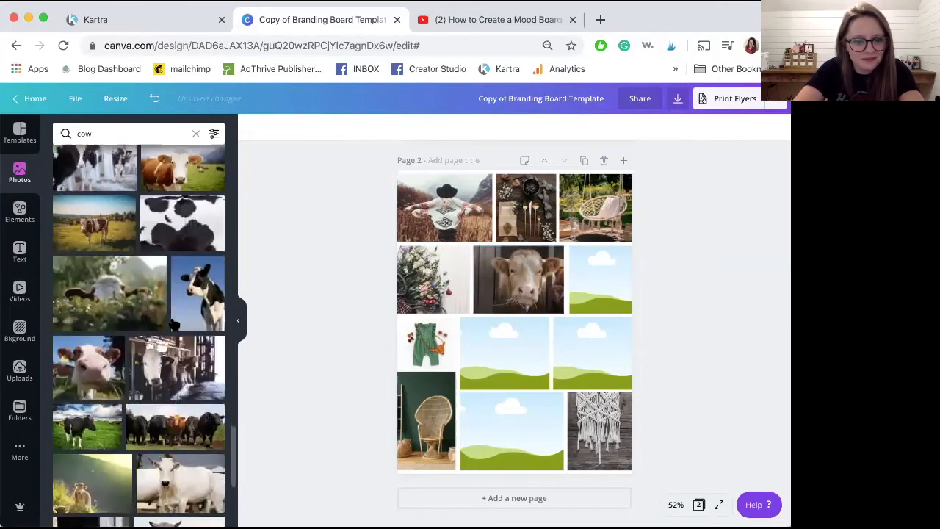
{"action": "left_click_drag", "start_coordinate": [491, 449], "coordinate": [491, 450]}
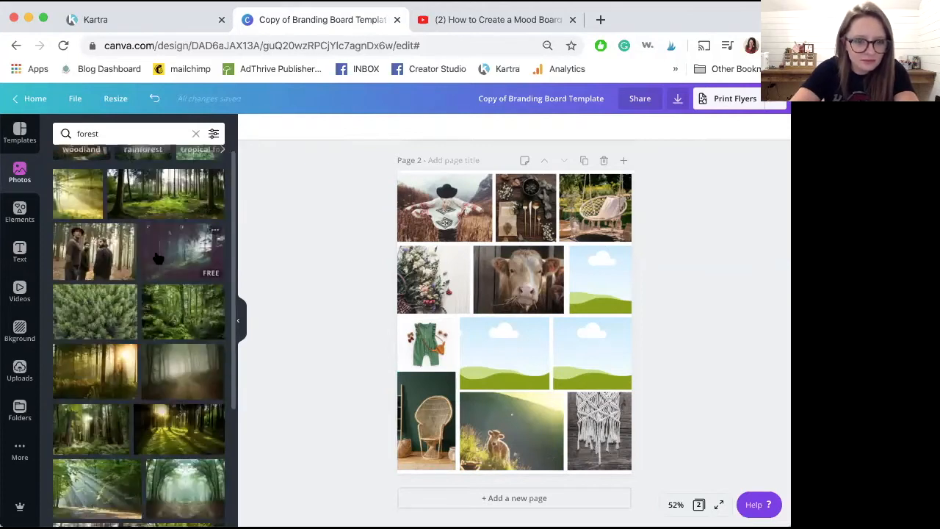
- Place the golden sunlit woodland picture from the "forest" photos in the second row's last frame
{"action": "scroll", "coordinate": [157, 258], "scroll_direction": "down", "scroll_amount": 5}
{"action": "left_click_drag", "start_coordinate": [94, 293], "coordinate": [587, 282]}
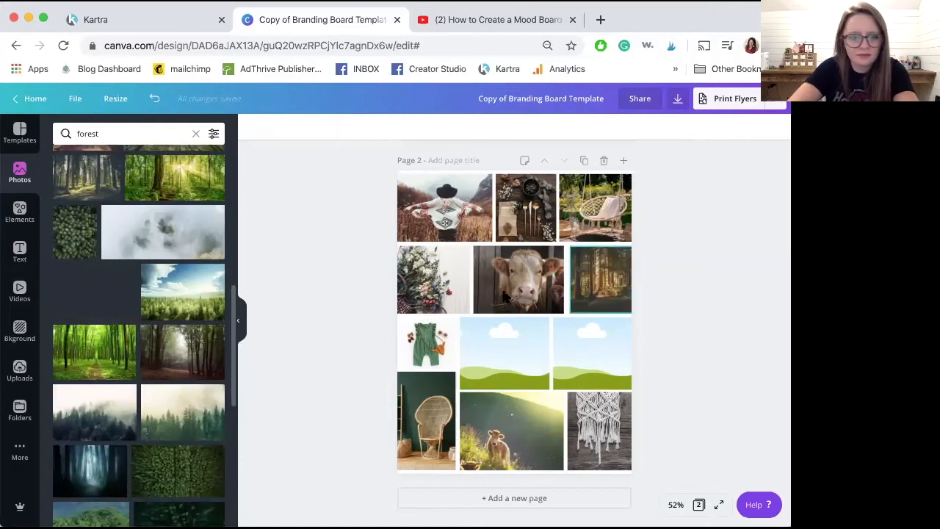
{"action": "scroll", "coordinate": [217, 298], "scroll_direction": "down", "scroll_amount": 3}
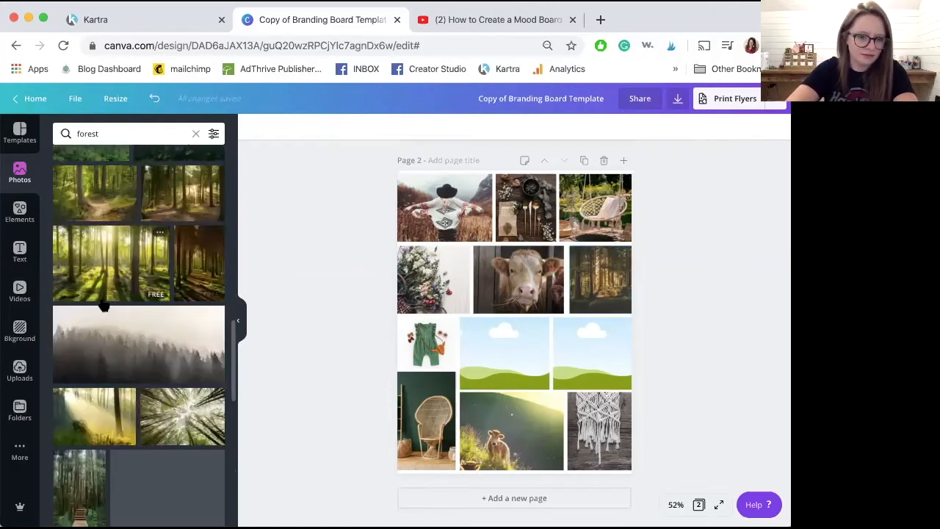
- Search the stock photos for "girls" and for "best friends", looking through the images for a suitable one
{"action": "left_click", "coordinate": [132, 133]}
{"action": "type", "text": "girls"}
{"action": "key", "text": "Return"}
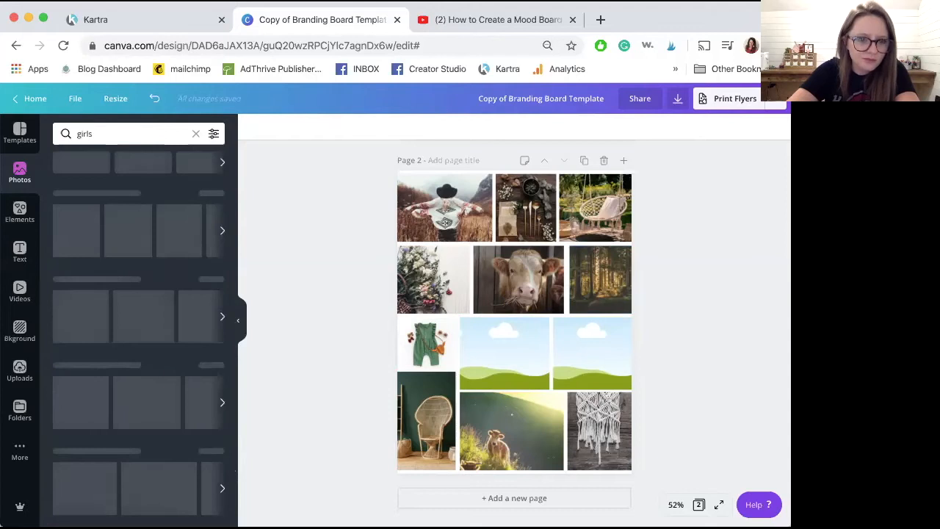
{"action": "scroll", "coordinate": [145, 243], "scroll_direction": "down", "scroll_amount": 10}
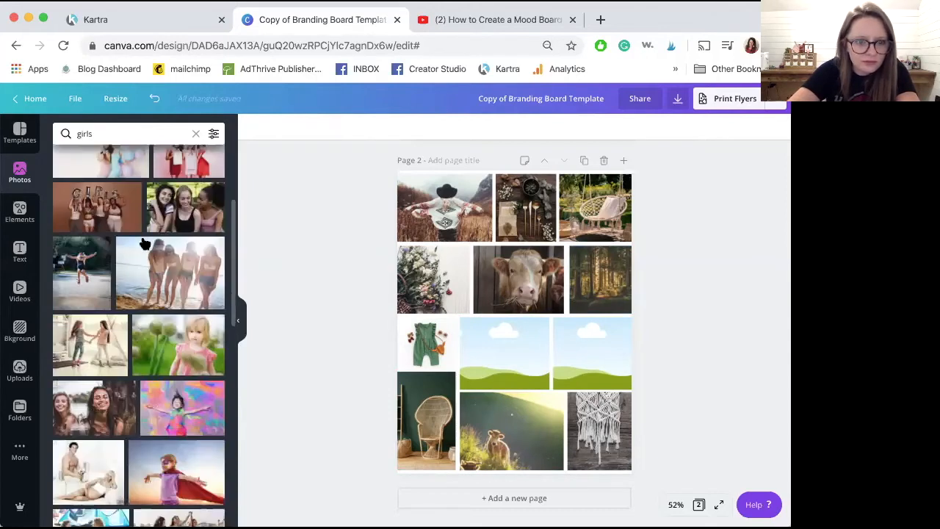
{"action": "scroll", "coordinate": [144, 244], "scroll_direction": "down", "scroll_amount": 10}
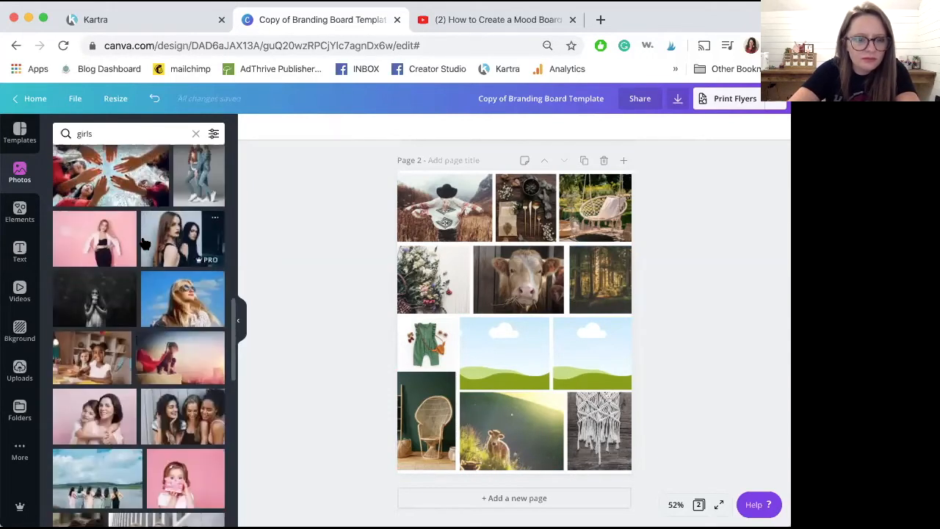
{"action": "scroll", "coordinate": [125, 188], "scroll_direction": "down", "scroll_amount": 3}
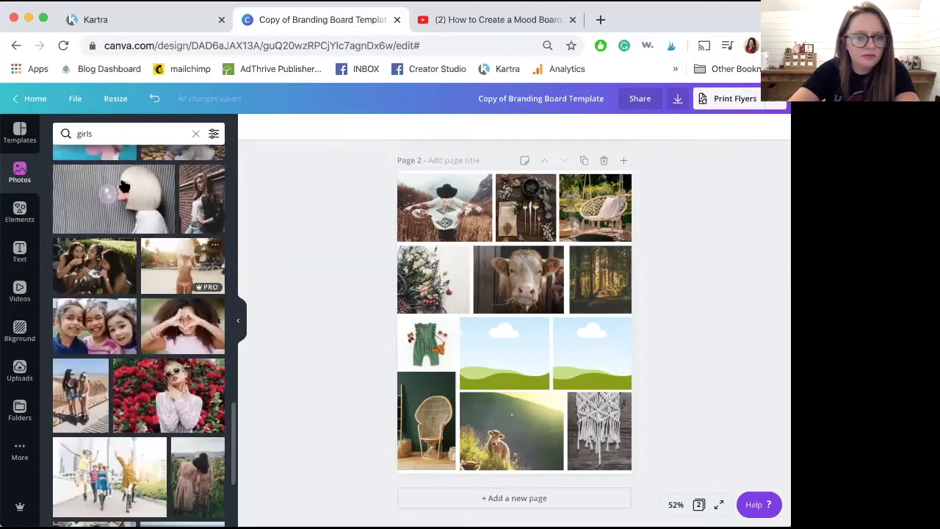
{"action": "left_click", "coordinate": [118, 134]}
{"action": "type", "text": "best f"}
{"action": "key", "text": "Return"}
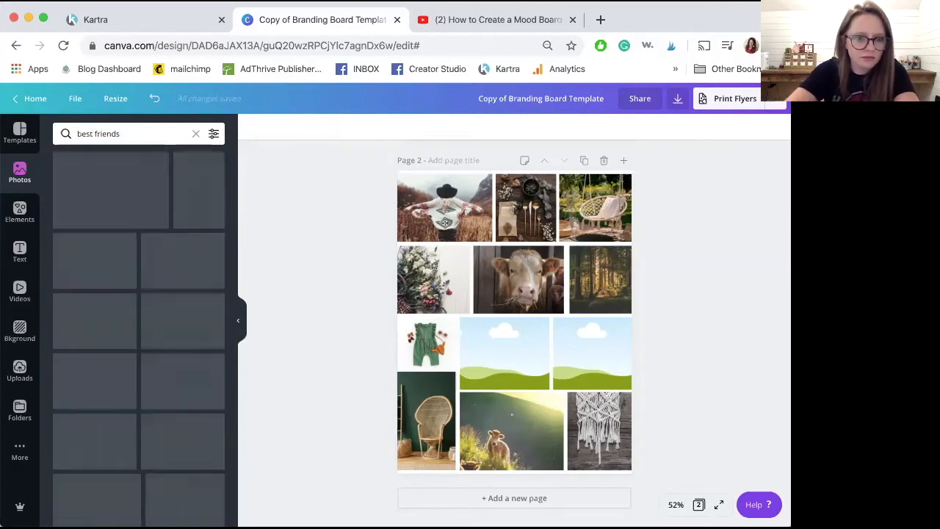
{"action": "scroll", "coordinate": [210, 232], "scroll_direction": "down", "scroll_amount": 10}
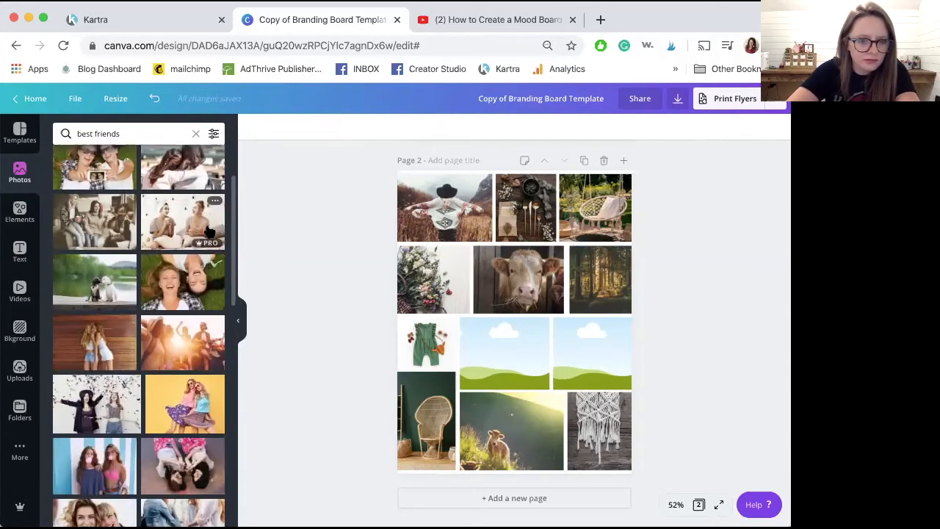
- Search the stock photos for "bohemian" and look through the images for one that suits the remaining frames
{"action": "left_click", "coordinate": [146, 126]}
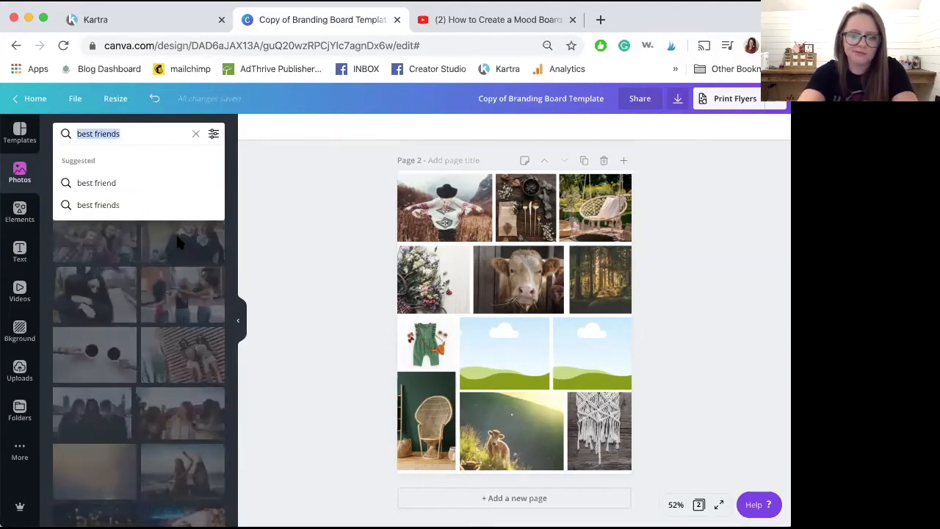
{"action": "type", "text": "bohe"}
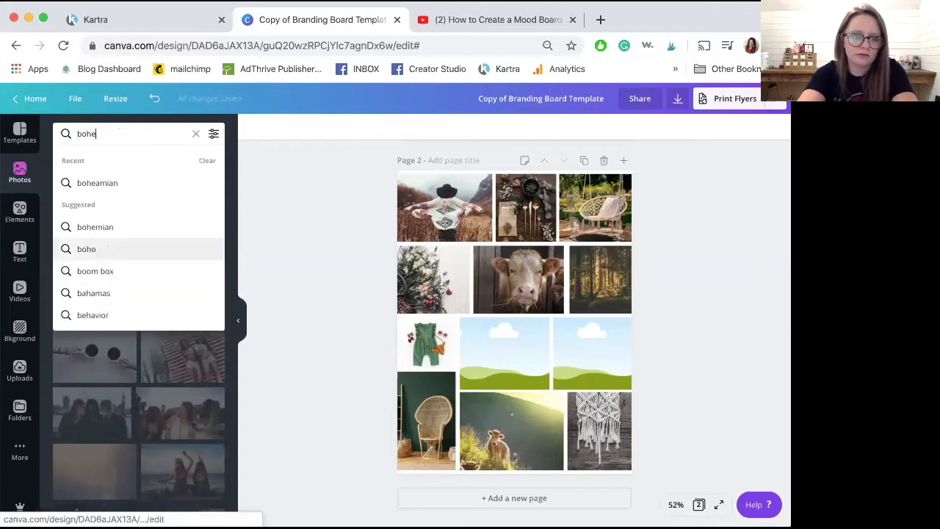
{"action": "left_click", "coordinate": [158, 227]}
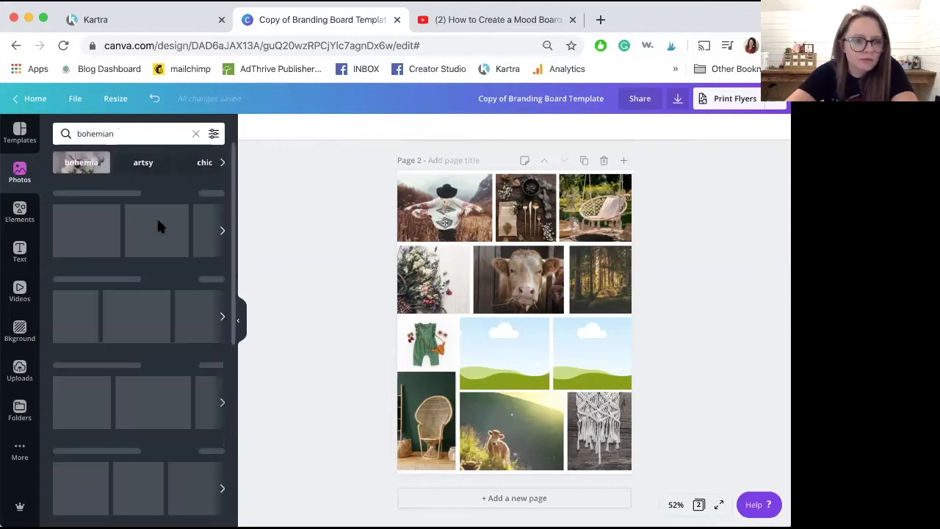
{"action": "scroll", "coordinate": [160, 228], "scroll_direction": "down", "scroll_amount": 10}
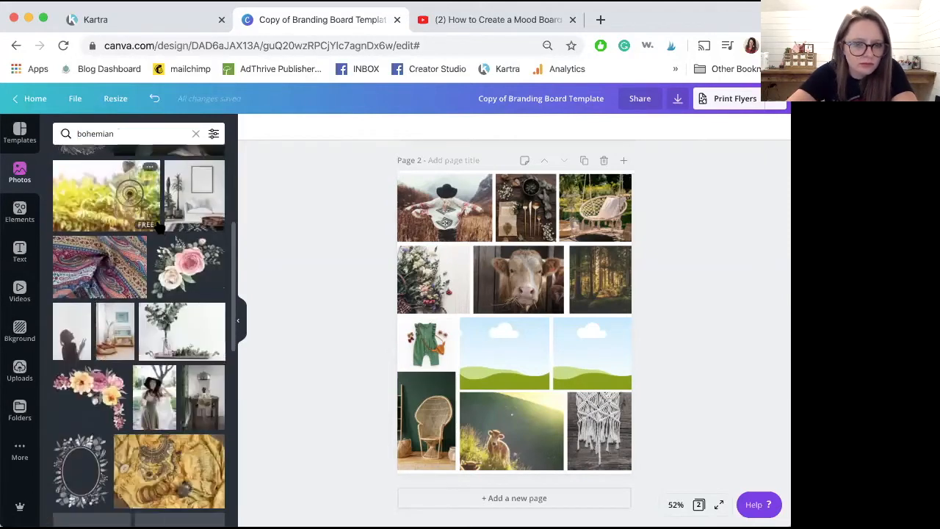
{"action": "scroll", "coordinate": [160, 228], "scroll_direction": "down", "scroll_amount": 10}
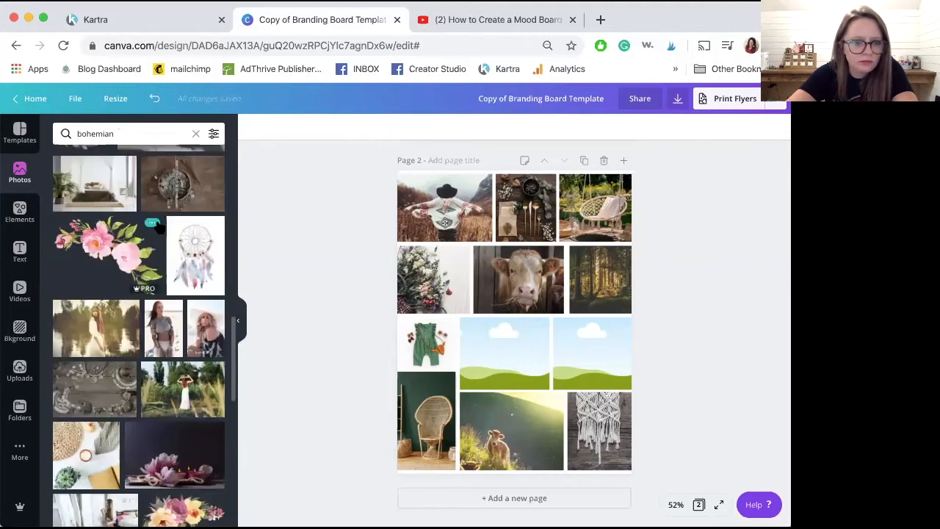
{"action": "scroll", "coordinate": [159, 228], "scroll_direction": "down", "scroll_amount": 10}
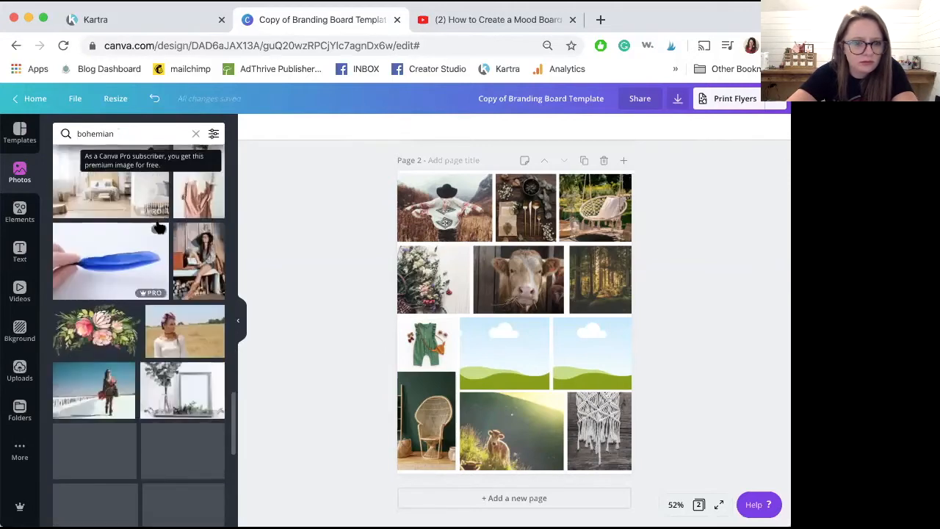
{"action": "scroll", "coordinate": [160, 228], "scroll_direction": "down", "scroll_amount": 10}
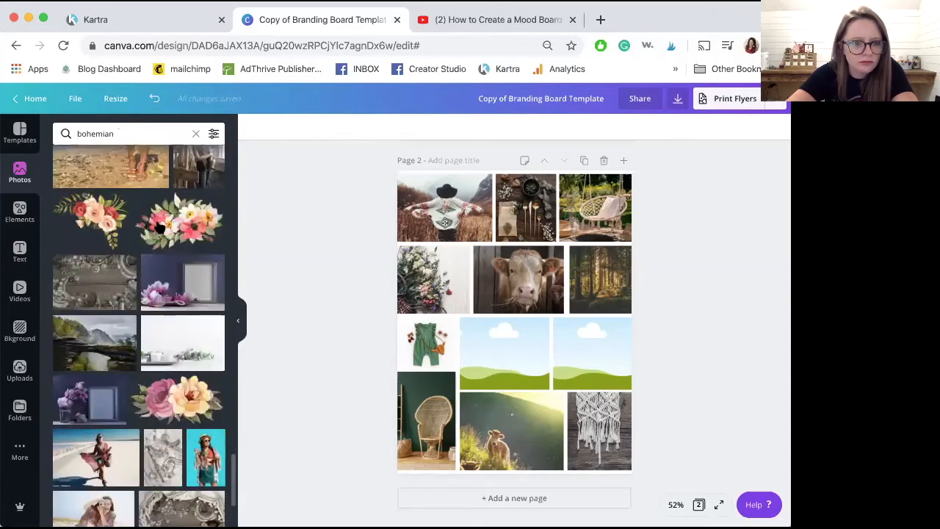
{"action": "scroll", "coordinate": [159, 228], "scroll_direction": "down", "scroll_amount": 10}
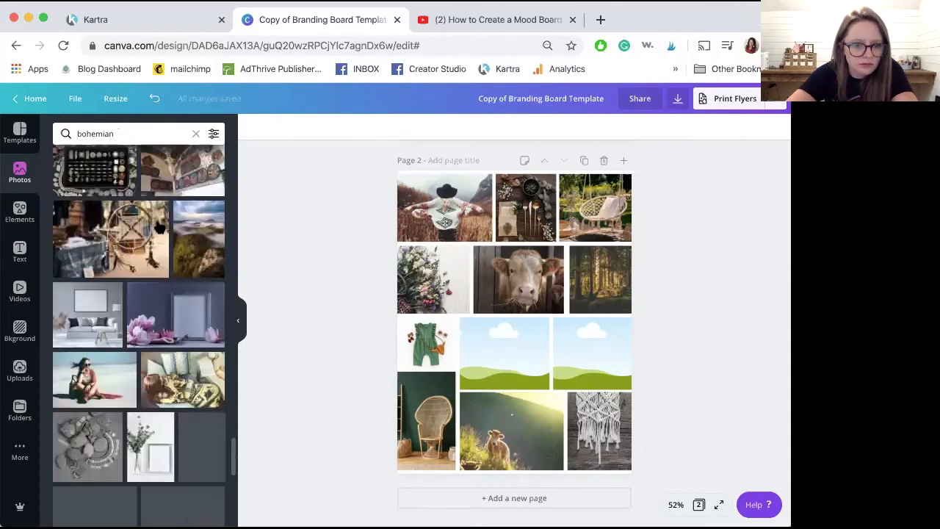
{"action": "scroll", "coordinate": [147, 228], "scroll_direction": "down", "scroll_amount": 10}
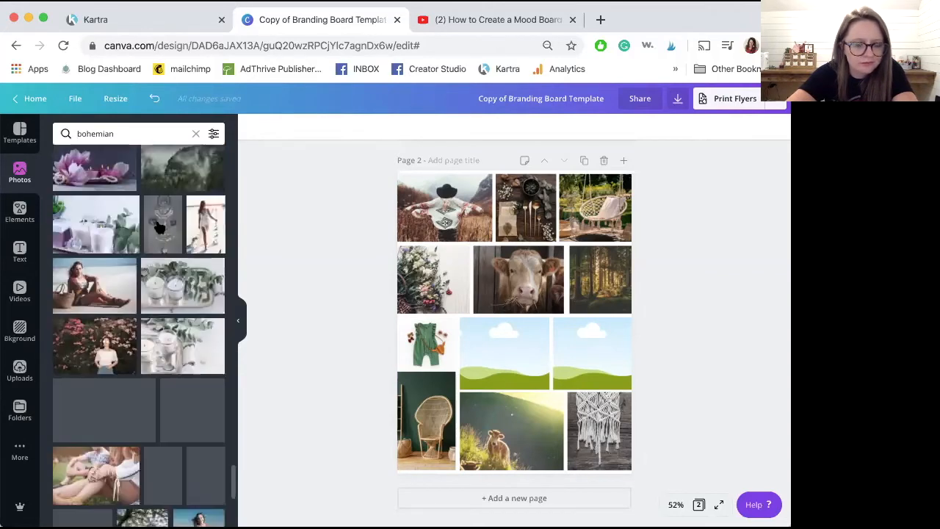
- Search the stock photos for "pink" and look through the images for one that suits the board
{"action": "left_click", "coordinate": [122, 135]}
{"action": "type", "text": "pink"}
{"action": "key", "text": "Return"}
{"action": "scroll", "coordinate": [124, 322], "scroll_direction": "down", "scroll_amount": 10}
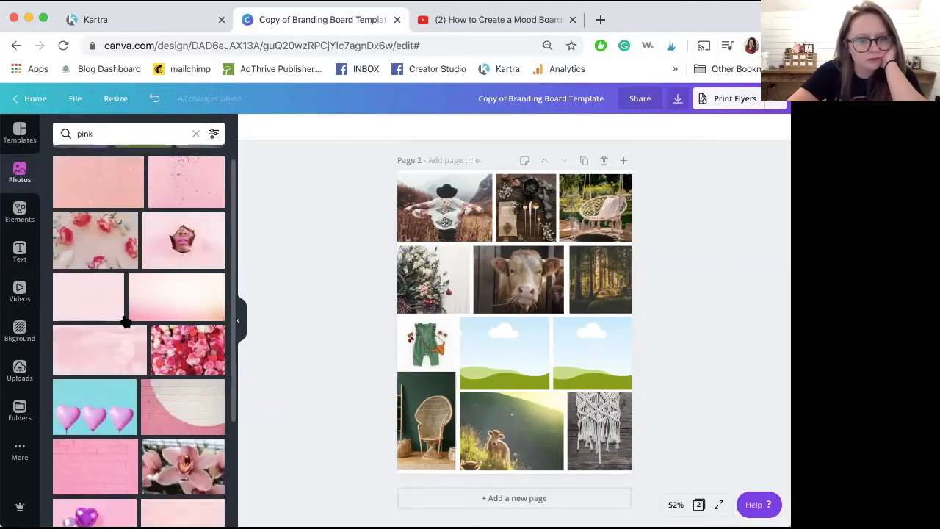
{"action": "scroll", "coordinate": [125, 322], "scroll_direction": "down", "scroll_amount": 10}
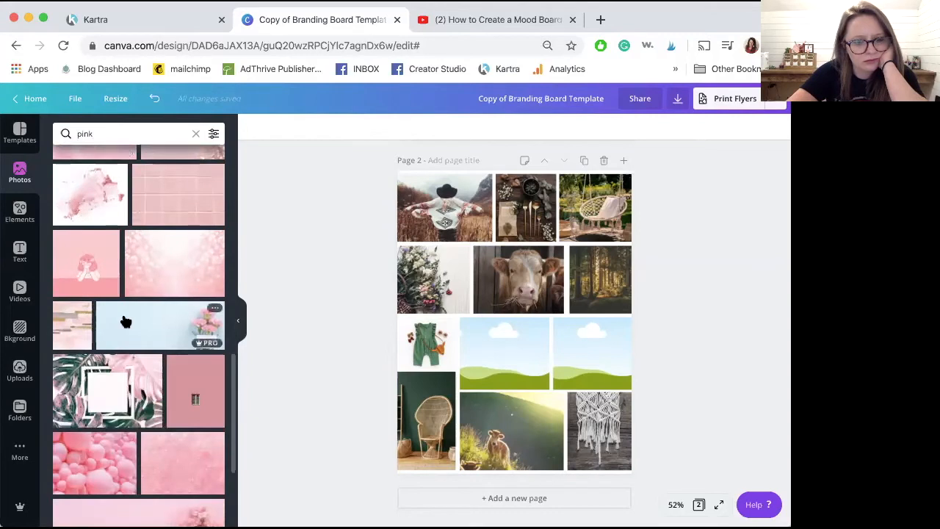
{"action": "scroll", "coordinate": [125, 322], "scroll_direction": "down", "scroll_amount": 10}
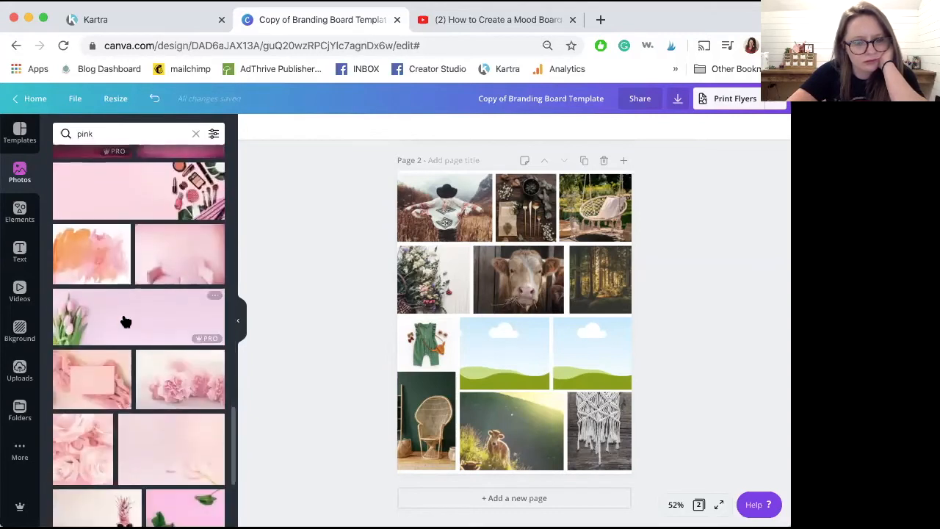
{"action": "scroll", "coordinate": [125, 322], "scroll_direction": "down", "scroll_amount": 3}
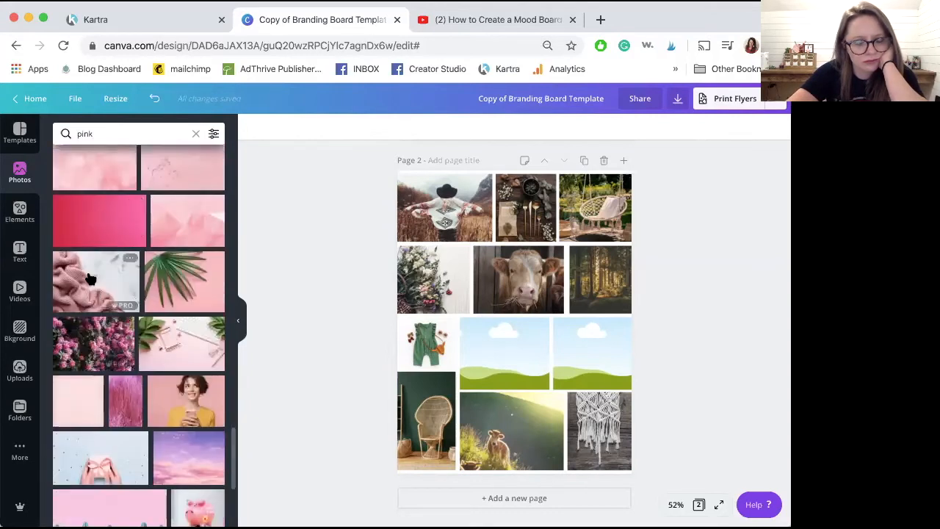
{"action": "scroll", "coordinate": [115, 285], "scroll_direction": "down", "scroll_amount": 3}
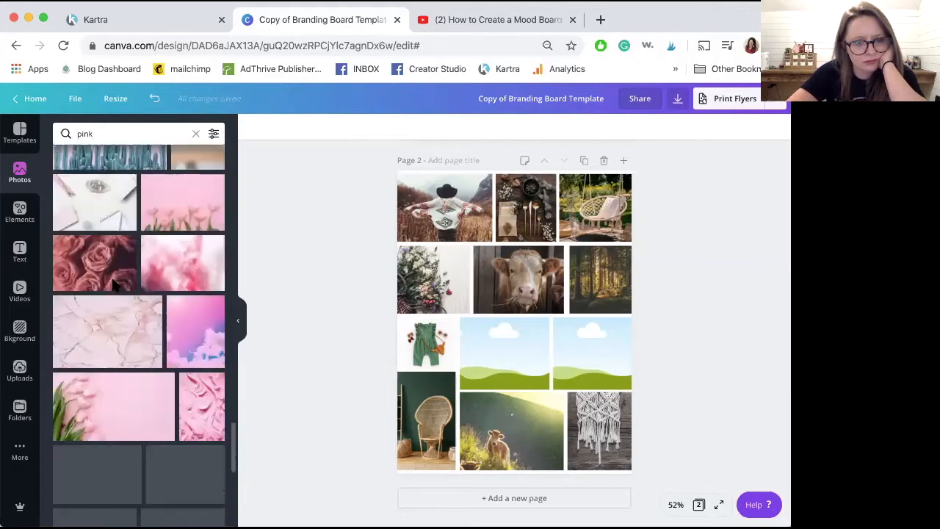
- Try the dusty pink roses picture in the third row's middle frame, undo it, and look through more of the "pink" photos
{"action": "left_click_drag", "start_coordinate": [121, 252], "coordinate": [492, 355]}
{"action": "key", "text": "super+z"}
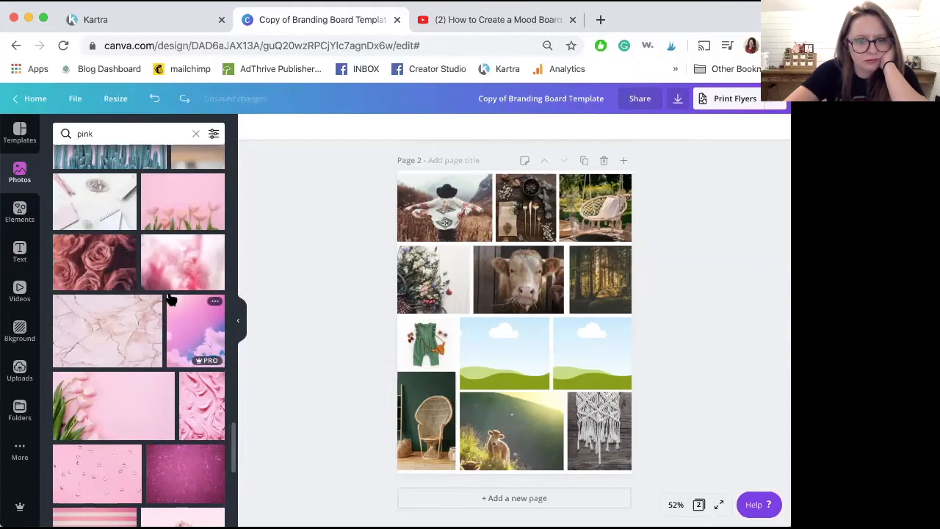
{"action": "scroll", "coordinate": [170, 299], "scroll_direction": "down", "scroll_amount": 10}
{"action": "scroll", "coordinate": [170, 300], "scroll_direction": "down", "scroll_amount": 10}
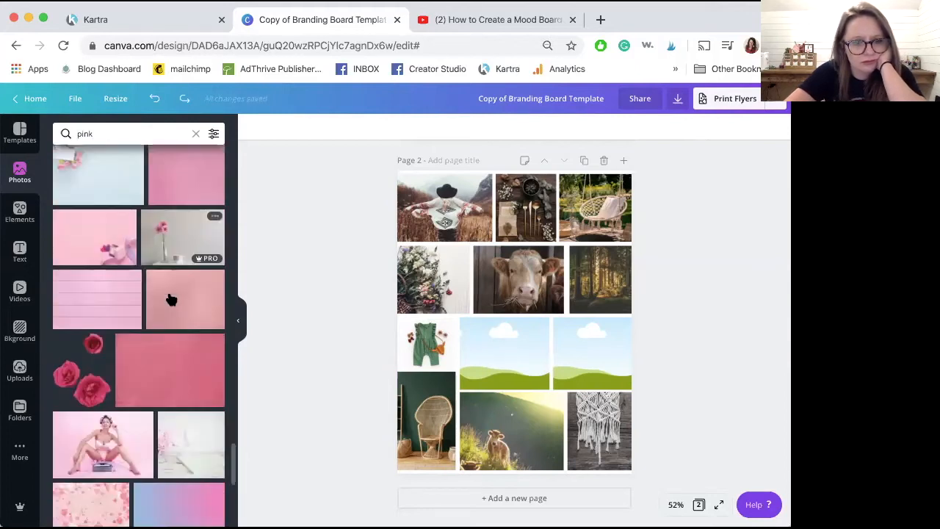
{"action": "scroll", "coordinate": [171, 300], "scroll_direction": "down", "scroll_amount": 10}
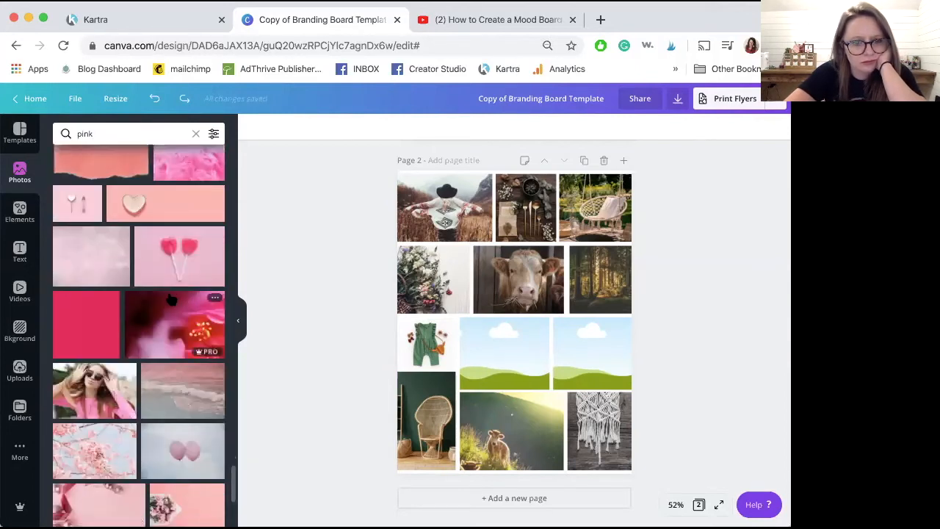
{"action": "scroll", "coordinate": [171, 300], "scroll_direction": "down", "scroll_amount": 10}
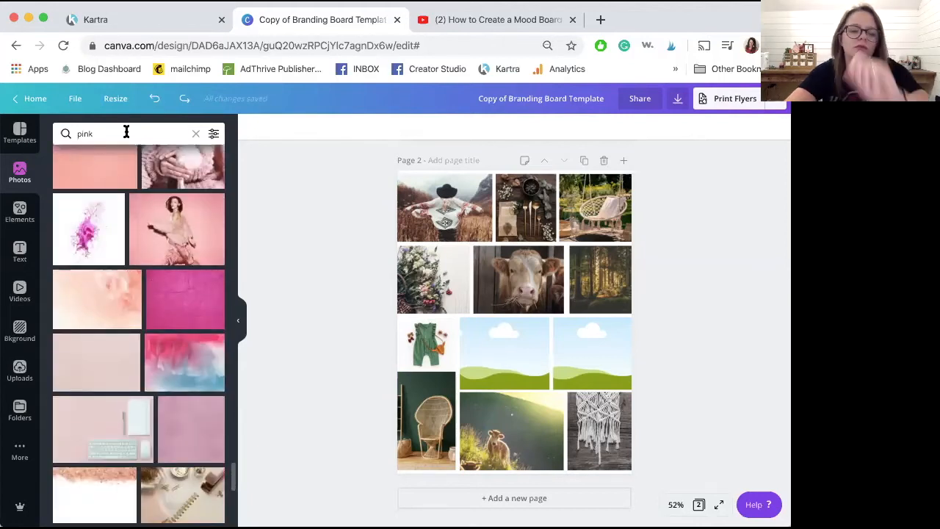
- Search the stock photos for "pink flower" and place the close-up pink petals picture in the third row's middle frame
{"action": "left_click", "coordinate": [123, 134]}
{"action": "left_click", "coordinate": [122, 185]}
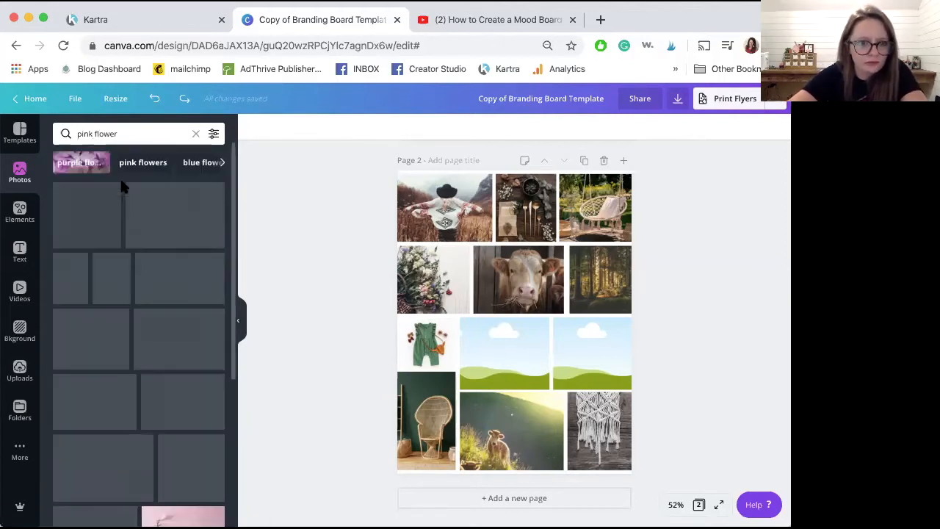
{"action": "left_click_drag", "start_coordinate": [141, 200], "coordinate": [504, 350]}
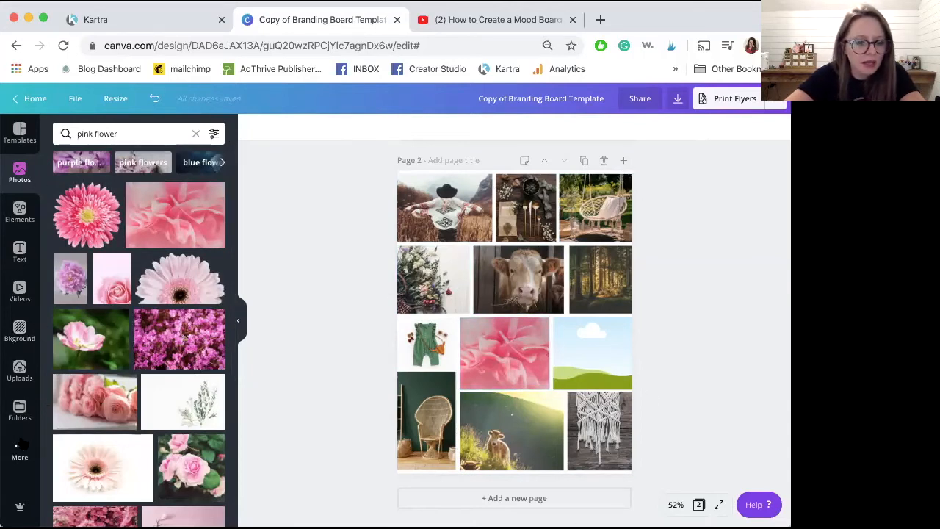
- Replace the first row's first picture with the dusty pink roses from the recently used photos
{"action": "left_click", "coordinate": [194, 133]}
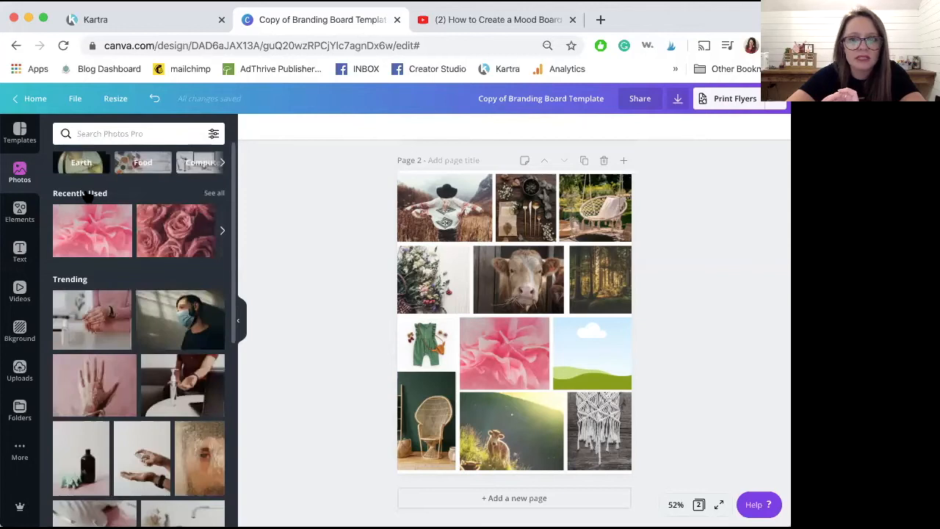
{"action": "left_click", "coordinate": [215, 193]}
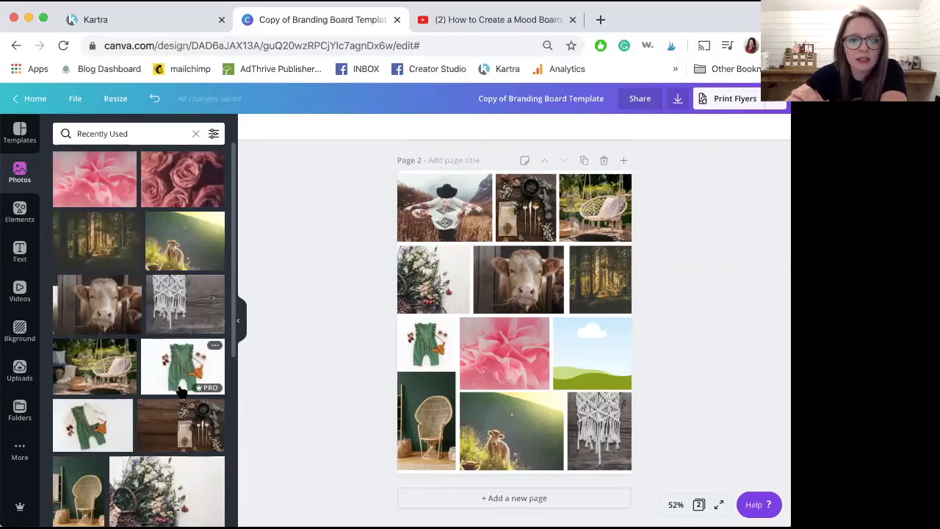
{"action": "left_click_drag", "start_coordinate": [609, 205], "coordinate": [575, 326]}
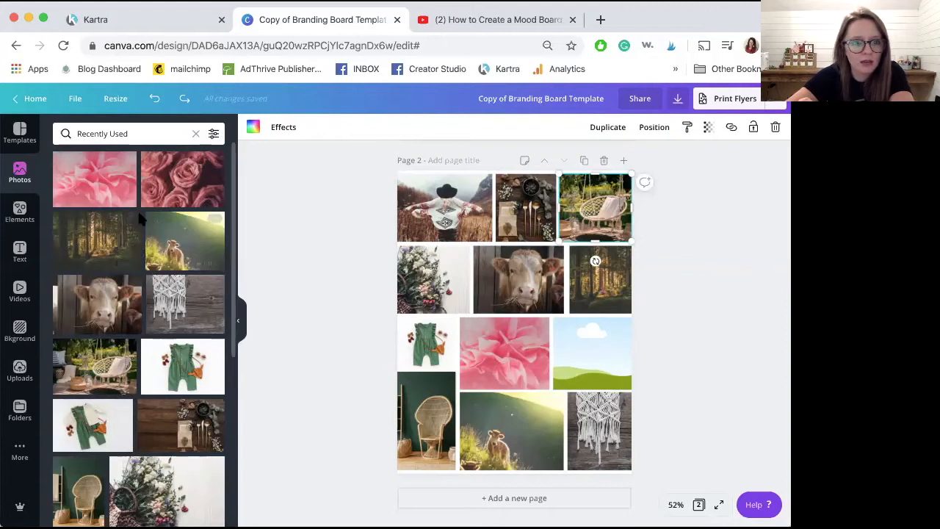
{"action": "left_click_drag", "start_coordinate": [176, 187], "coordinate": [453, 198]}
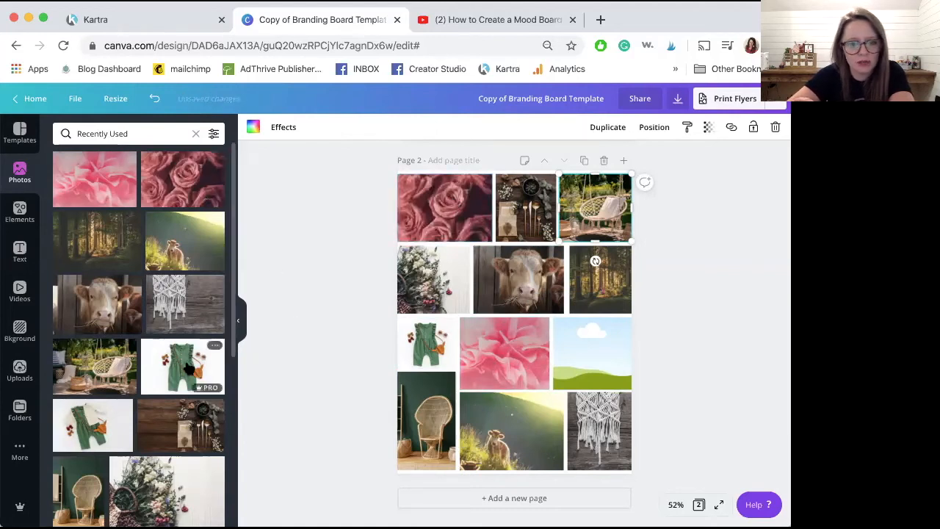
- Replace the third row's middle picture with the recently used photo of the person in a hat facing the mountains
{"action": "scroll", "coordinate": [188, 369], "scroll_direction": "down", "scroll_amount": 3}
{"action": "scroll", "coordinate": [188, 369], "scroll_direction": "down", "scroll_amount": 2}
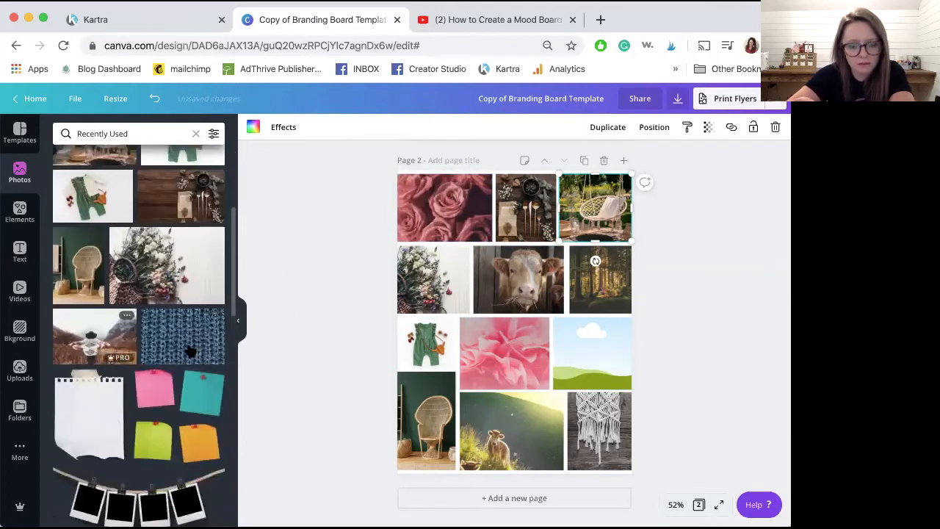
{"action": "left_click_drag", "start_coordinate": [95, 337], "coordinate": [519, 354]}
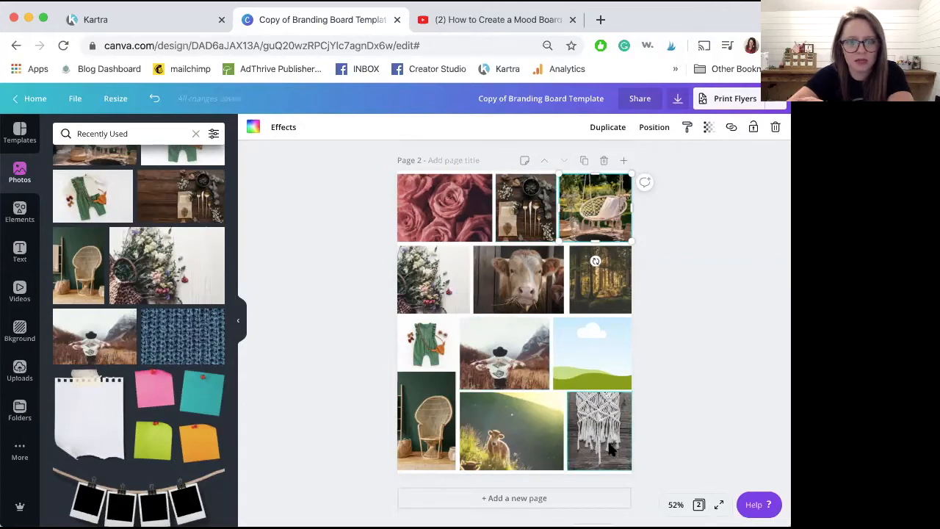
- Empty two frames by removing the rustic table setting from the first row and the macrame picture from the bottom row
{"action": "scroll", "coordinate": [162, 347], "scroll_direction": "up", "scroll_amount": 5}
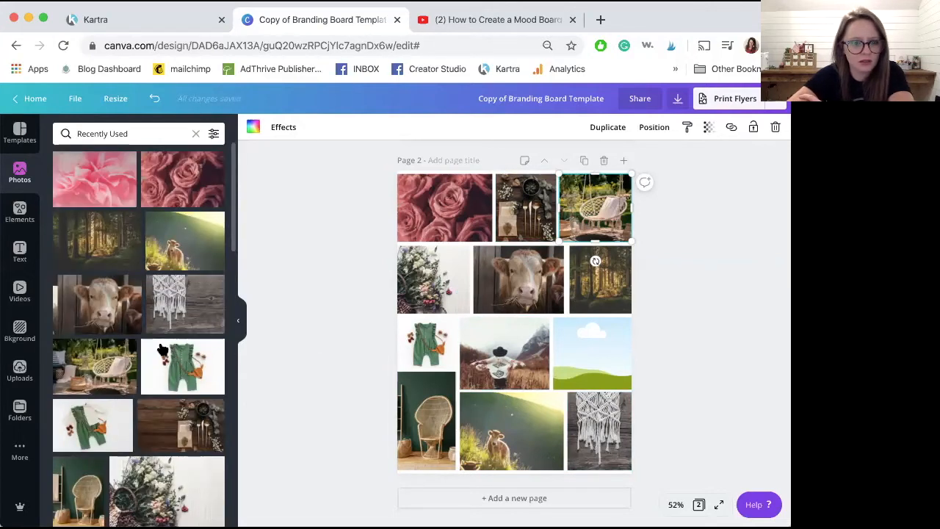
{"action": "scroll", "coordinate": [162, 346], "scroll_direction": "down", "scroll_amount": 1}
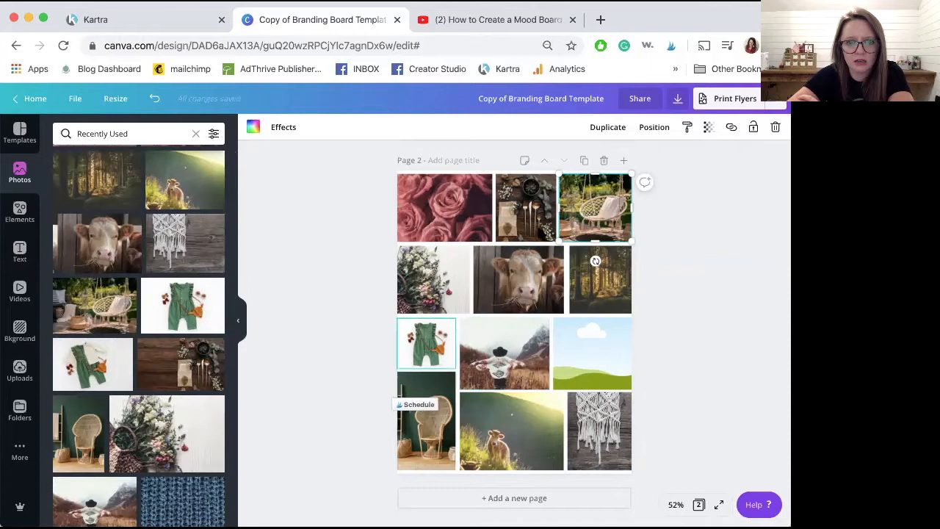
{"action": "left_click", "coordinate": [533, 227]}
{"action": "key", "text": "Delete"}
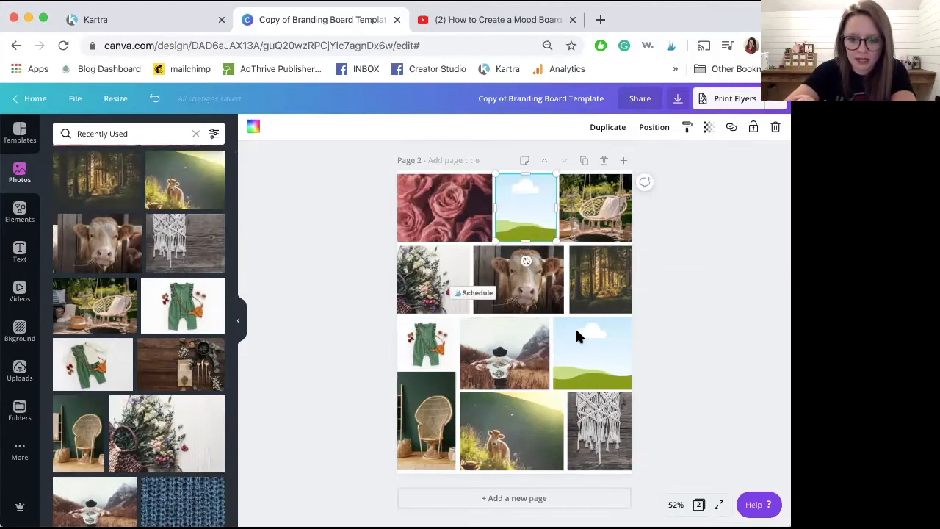
{"action": "left_click", "coordinate": [599, 420]}
{"action": "key", "text": "Delete"}
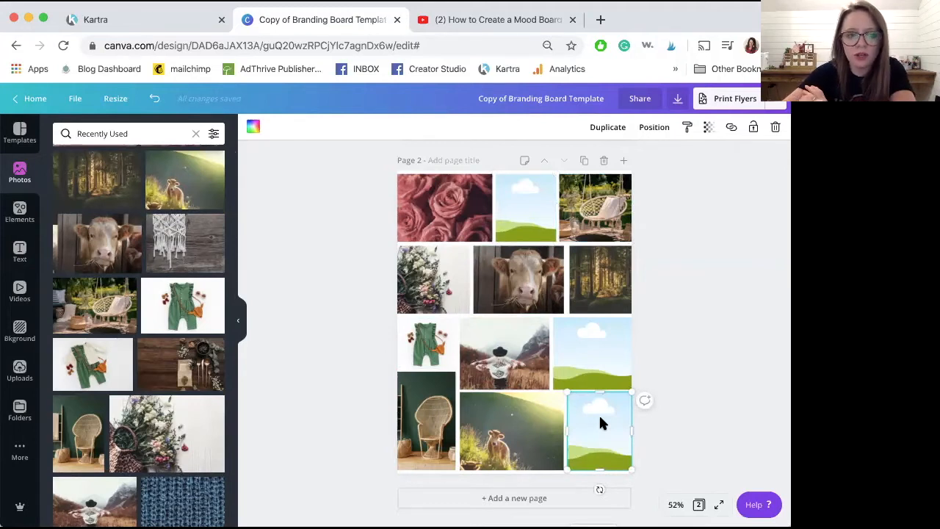
- Search the stock photos for "fun" and for "summer", looking through the images for ones that suit the empty frames
{"action": "left_click", "coordinate": [28, 181]}
{"action": "left_click", "coordinate": [152, 132]}
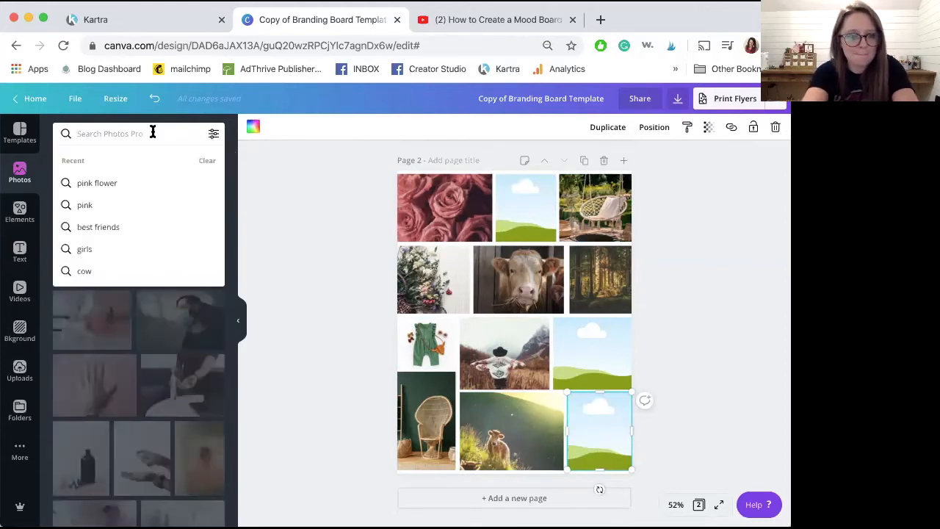
{"action": "type", "text": "fun"}
{"action": "key", "text": "Return"}
{"action": "scroll", "coordinate": [162, 255], "scroll_direction": "down", "scroll_amount": 5}
{"action": "scroll", "coordinate": [162, 255], "scroll_direction": "down", "scroll_amount": 8}
{"action": "type", "text": "summer"}
{"action": "key", "text": "Return"}
{"action": "scroll", "coordinate": [131, 224], "scroll_direction": "down", "scroll_amount": 5}
{"action": "scroll", "coordinate": [130, 224], "scroll_direction": "down", "scroll_amount": 10}
- Search the stock photos for "home decor" and place the pink flowers with the small house lantern in the third row's last frame
{"action": "left_click", "coordinate": [153, 131]}
{"action": "type", "text": "home decor"}
{"action": "key", "text": "Return"}
{"action": "scroll", "coordinate": [111, 214], "scroll_direction": "down", "scroll_amount": 5}
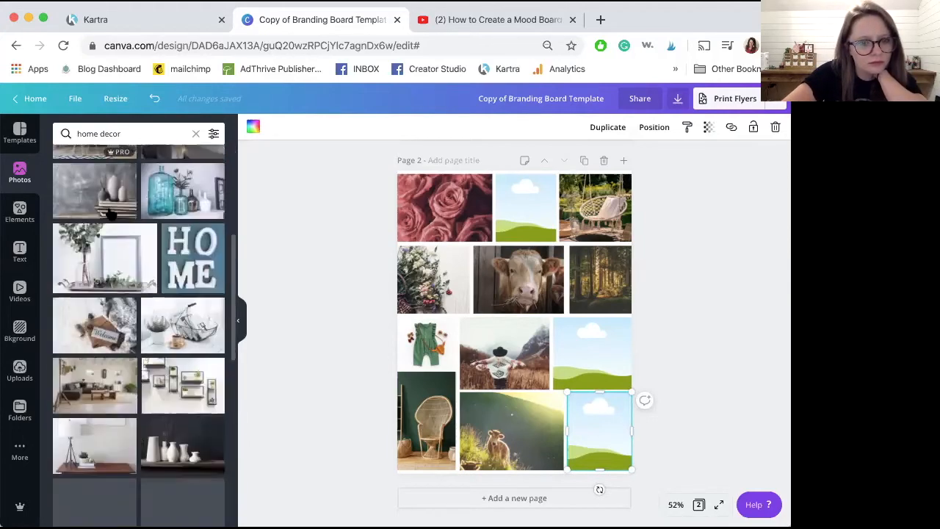
{"action": "scroll", "coordinate": [111, 213], "scroll_direction": "down", "scroll_amount": 10}
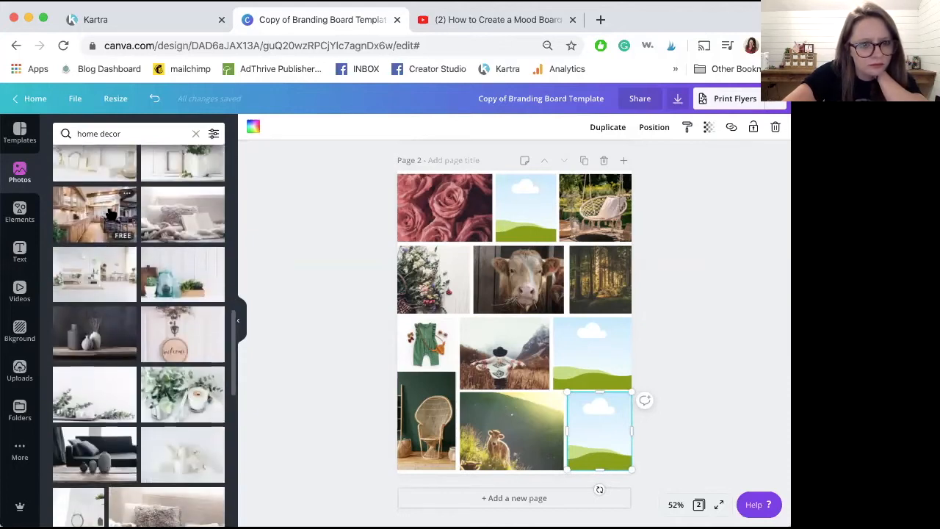
{"action": "scroll", "coordinate": [157, 248], "scroll_direction": "down", "scroll_amount": 5}
{"action": "scroll", "coordinate": [158, 247], "scroll_direction": "down", "scroll_amount": 10}
{"action": "scroll", "coordinate": [158, 247], "scroll_direction": "down", "scroll_amount": 10}
{"action": "scroll", "coordinate": [164, 261], "scroll_direction": "down", "scroll_amount": 10}
{"action": "left_click_drag", "start_coordinate": [149, 286], "coordinate": [608, 346]}
- Flip the flowers-and-lantern picture in the third row horizontally
{"action": "left_click", "coordinate": [418, 127]}
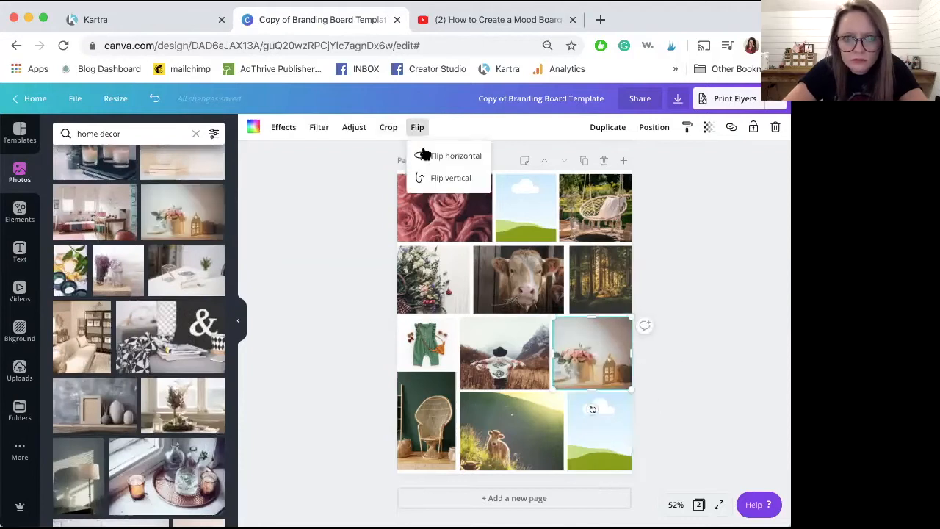
{"action": "left_click", "coordinate": [426, 156]}
{"action": "left_click", "coordinate": [367, 203]}
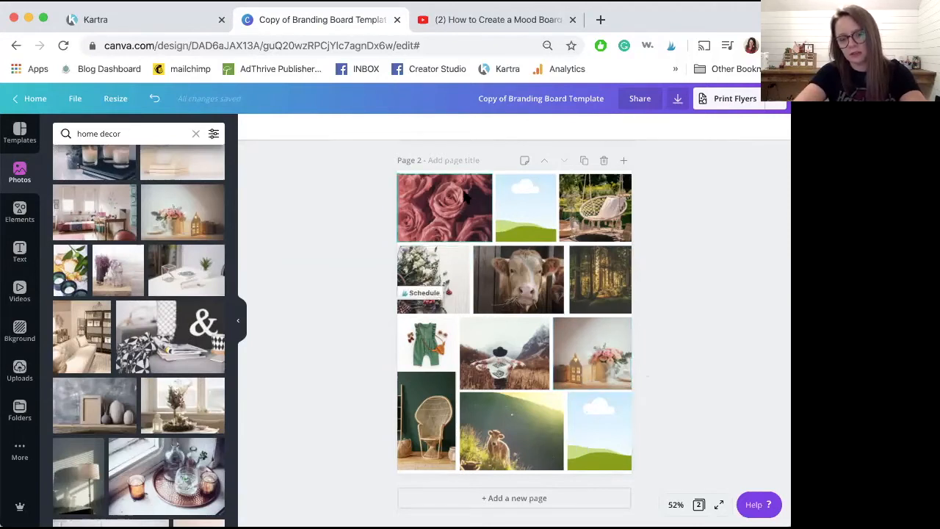
{"action": "left_click", "coordinate": [607, 345]}
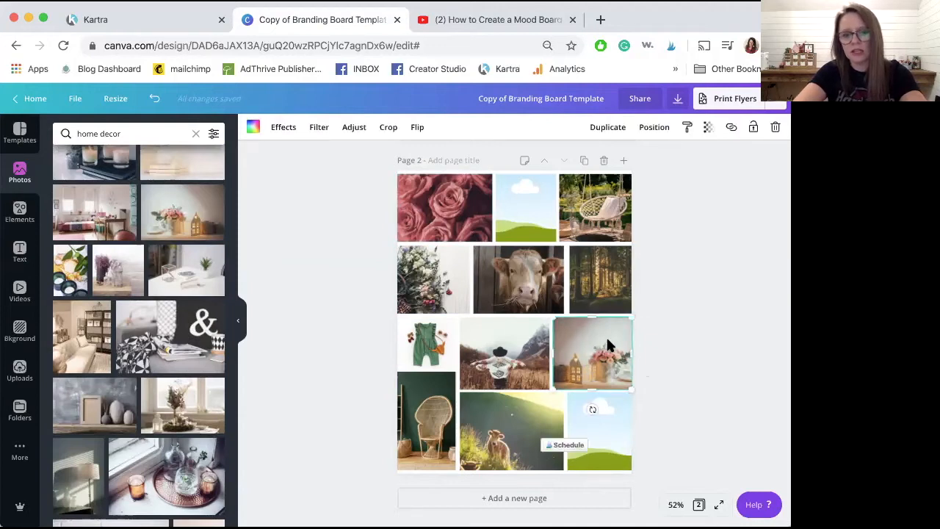
{"action": "left_click", "coordinate": [417, 128]}
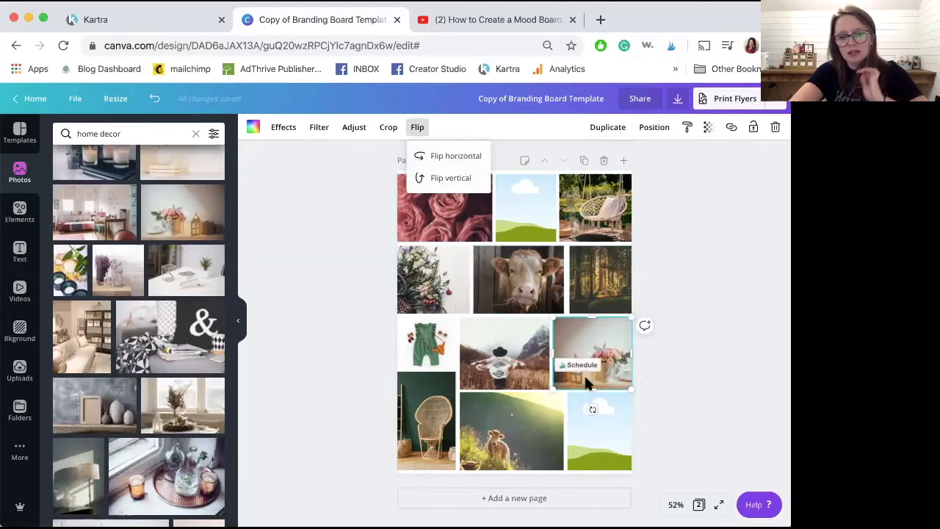
{"action": "left_click", "coordinate": [702, 371]}
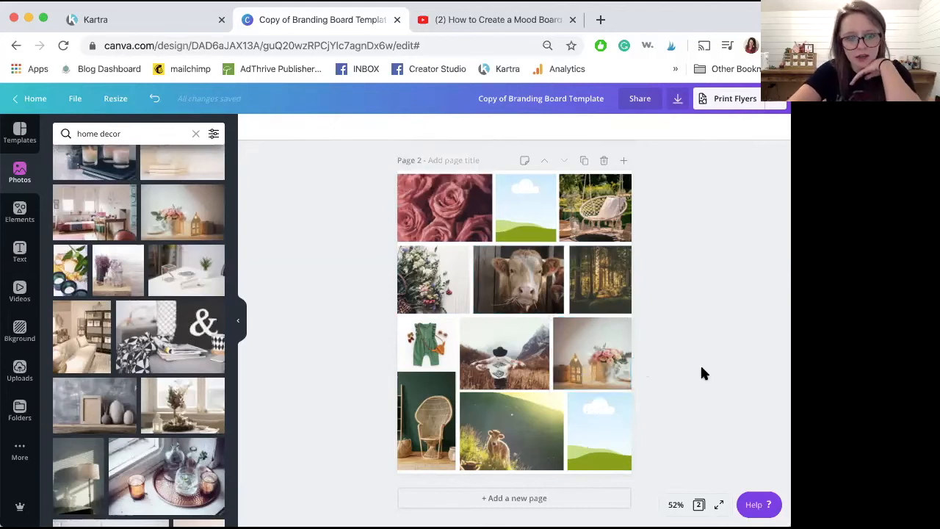
- Enlarge and reposition the calf photo inside its bottom-row frame so the calf appears bigger and more central
{"action": "left_click", "coordinate": [526, 418]}
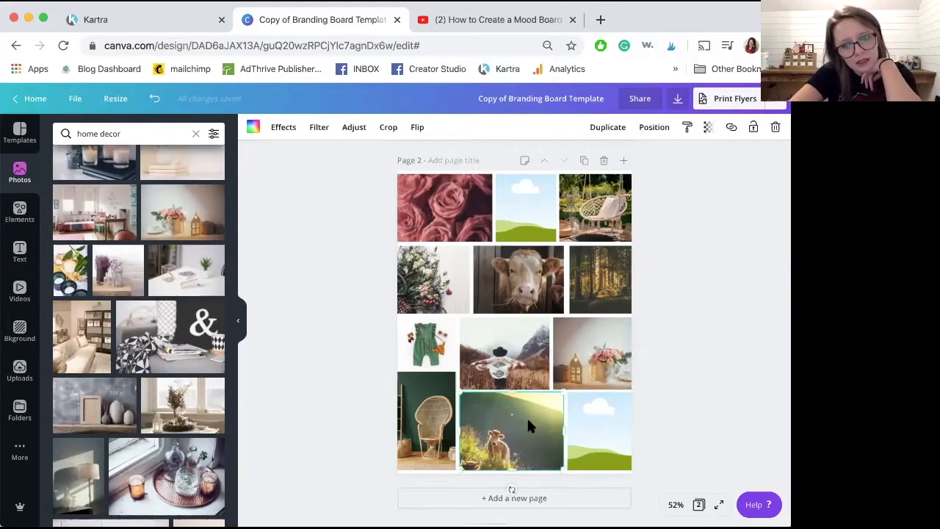
{"action": "double_click", "coordinate": [533, 419]}
{"action": "left_click_drag", "start_coordinate": [571, 386], "coordinate": [595, 367]}
{"action": "left_click", "coordinate": [709, 404]}
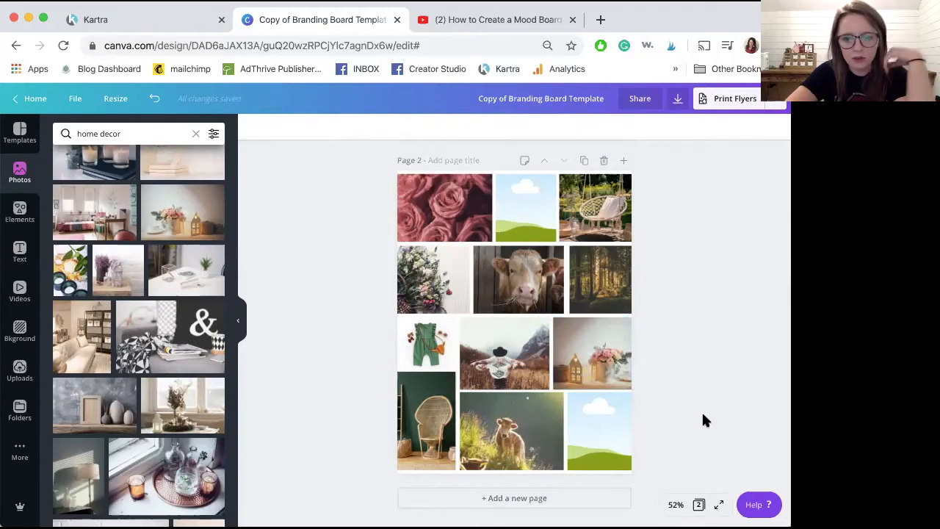
- Search the stock photos for "pillows" and place the stack of pink and white pillows in the first row's empty middle frame
{"action": "scroll", "coordinate": [144, 286], "scroll_direction": "down", "scroll_amount": 10}
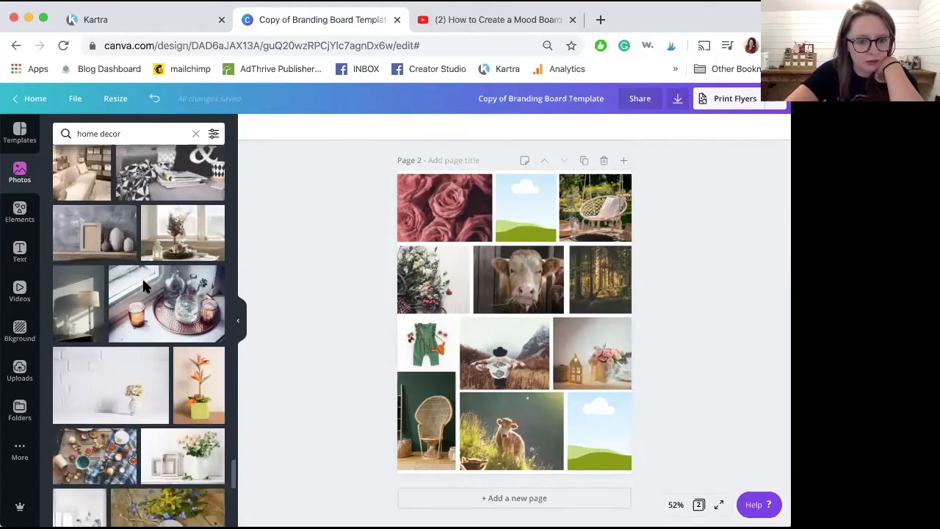
{"action": "scroll", "coordinate": [144, 286], "scroll_direction": "down", "scroll_amount": 2}
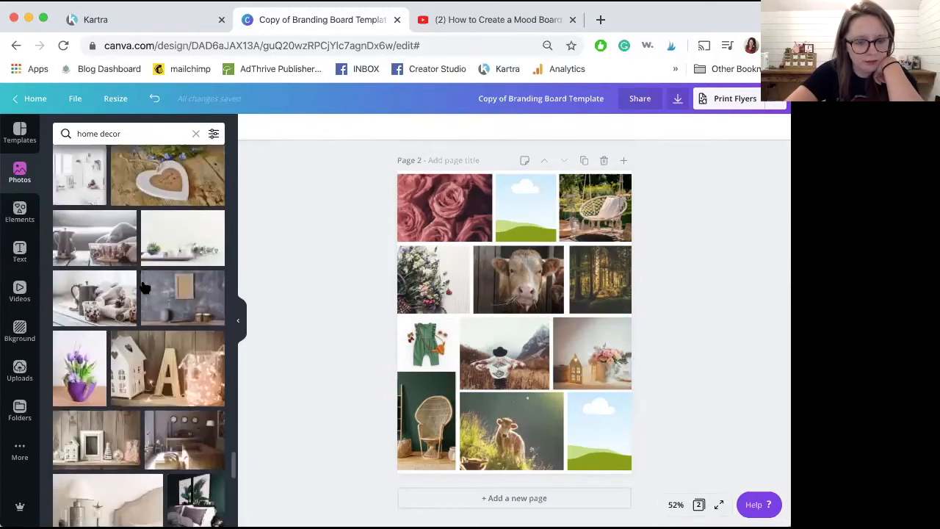
{"action": "scroll", "coordinate": [145, 287], "scroll_direction": "down", "scroll_amount": 10}
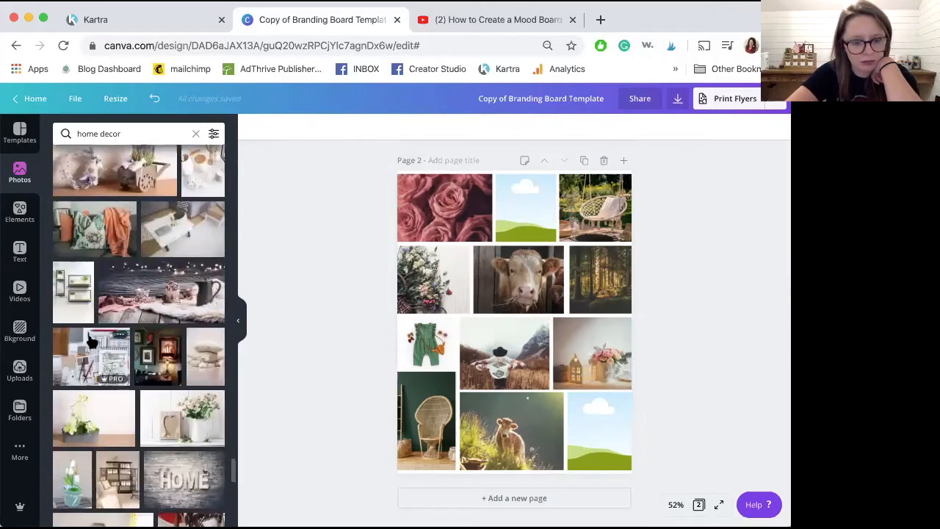
{"action": "scroll", "coordinate": [92, 338], "scroll_direction": "down", "scroll_amount": 10}
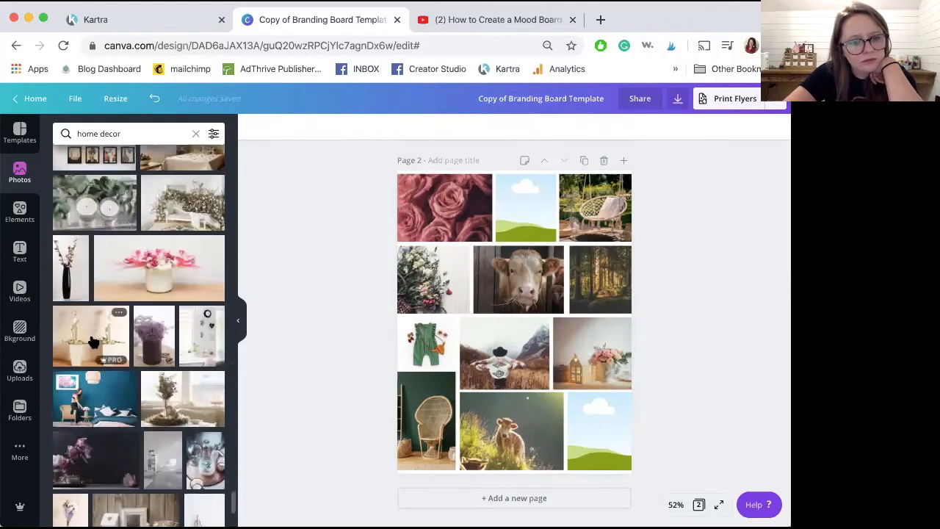
{"action": "left_click", "coordinate": [125, 134]}
{"action": "key", "text": "BackSpace"}
{"action": "key", "text": "BackSpace"}
{"action": "key", "text": "BackSpace"}
{"action": "key", "text": "BackSpace"}
{"action": "key", "text": "BackSpace"}
{"action": "key", "text": "BackSpace"}
{"action": "key", "text": "BackSpace"}
{"action": "key", "text": "BackSpace"}
{"action": "key", "text": "BackSpace"}
{"action": "key", "text": "BackSpace"}
{"action": "type", "text": "pillows"}
{"action": "key", "text": "Return"}
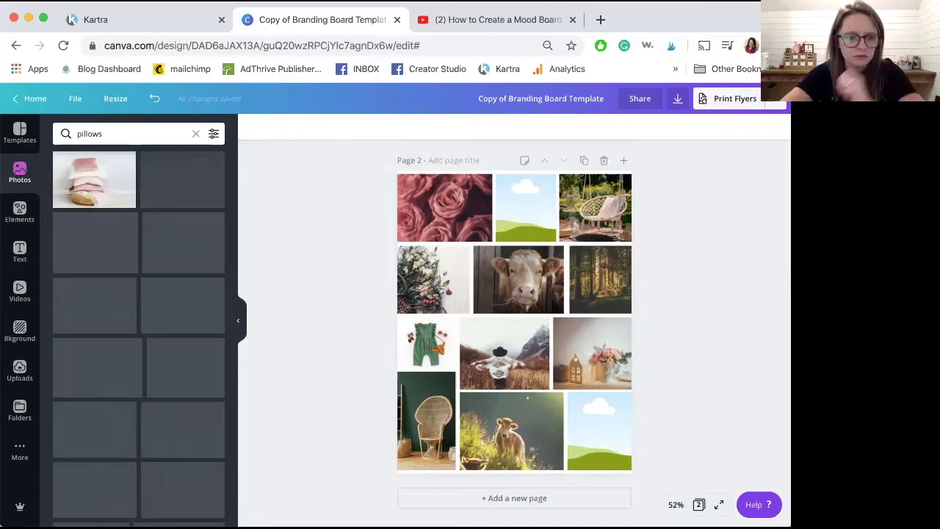
{"action": "left_click_drag", "start_coordinate": [103, 193], "coordinate": [505, 202]}
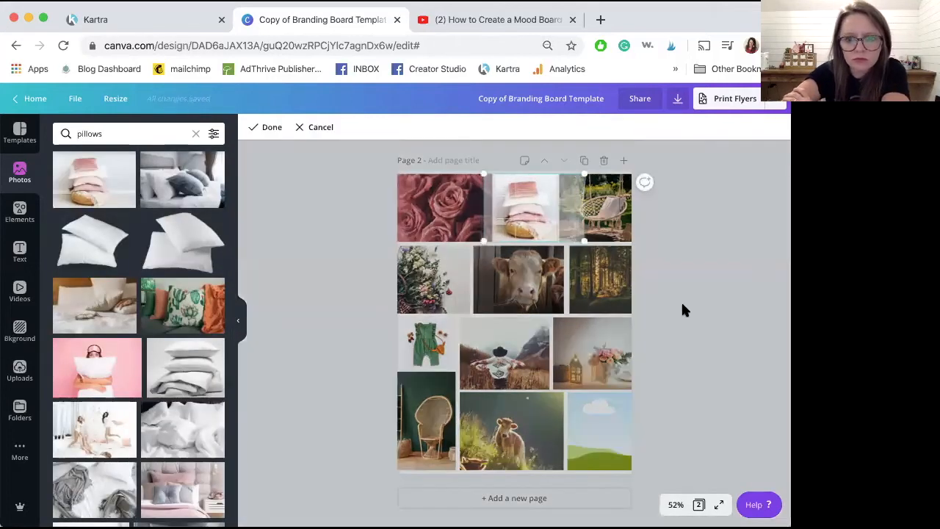
{"action": "left_click", "coordinate": [681, 300]}
- Browse further pillow photos and search the stock photos for "blush" to find a picture for the empty last frame
{"action": "scroll", "coordinate": [187, 351], "scroll_direction": "down", "scroll_amount": 1}
{"action": "scroll", "coordinate": [188, 352], "scroll_direction": "down", "scroll_amount": 15}
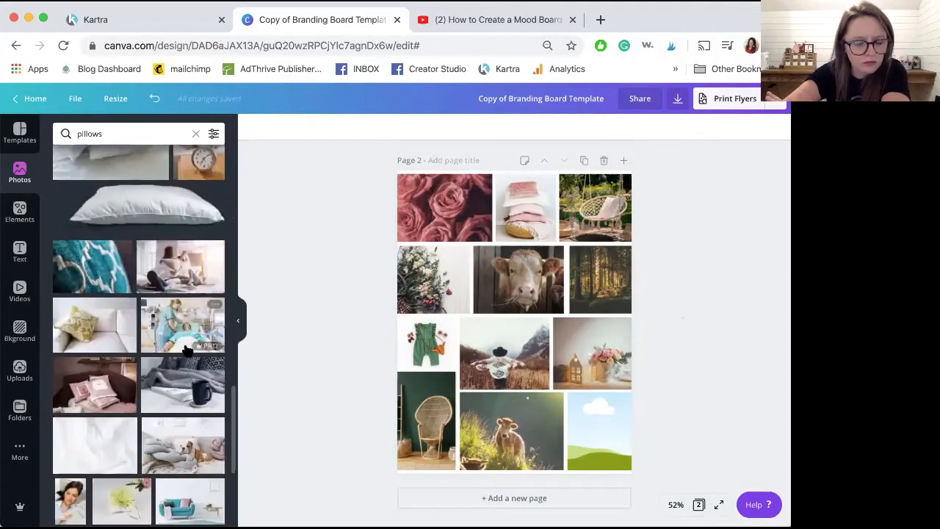
{"action": "double_click", "coordinate": [126, 134]}
{"action": "type", "text": "blush"}
{"action": "key", "text": "Return"}
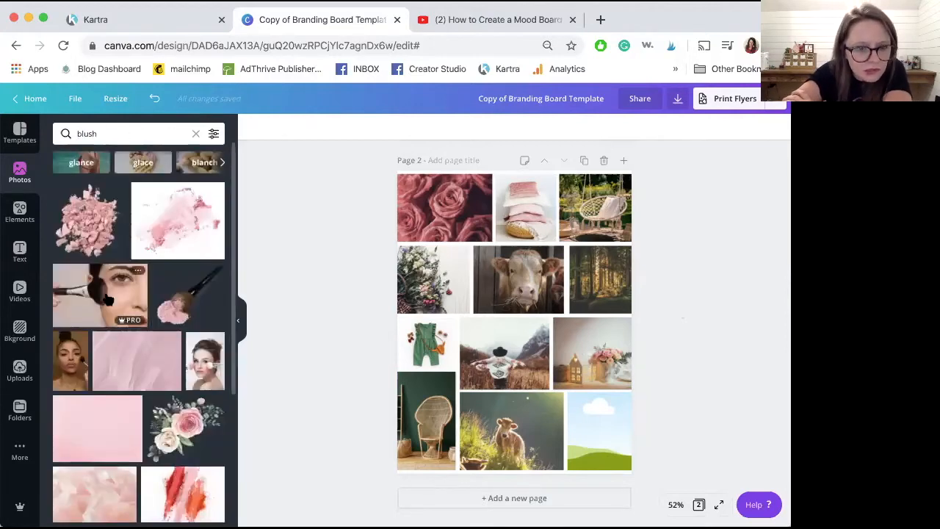
{"action": "scroll", "coordinate": [107, 299], "scroll_direction": "down", "scroll_amount": 5}
- Refine the stock photo search to "blush pink" and look through the pictures
{"action": "left_click", "coordinate": [115, 136]}
{"action": "type", "text": "pink"}
{"action": "key", "text": "Return"}
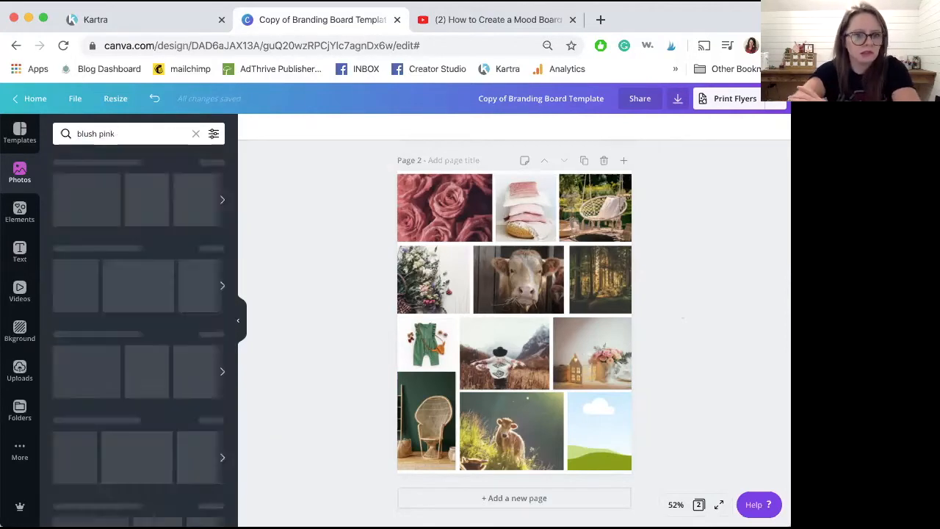
{"action": "scroll", "coordinate": [110, 272], "scroll_direction": "down", "scroll_amount": 2}
{"action": "scroll", "coordinate": [110, 272], "scroll_direction": "down", "scroll_amount": 15}
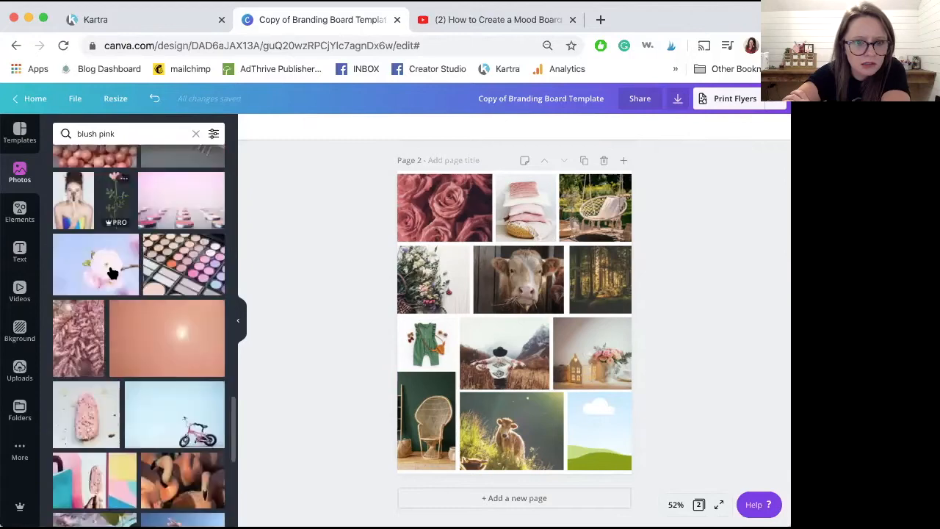
{"action": "scroll", "coordinate": [111, 272], "scroll_direction": "down", "scroll_amount": 15}
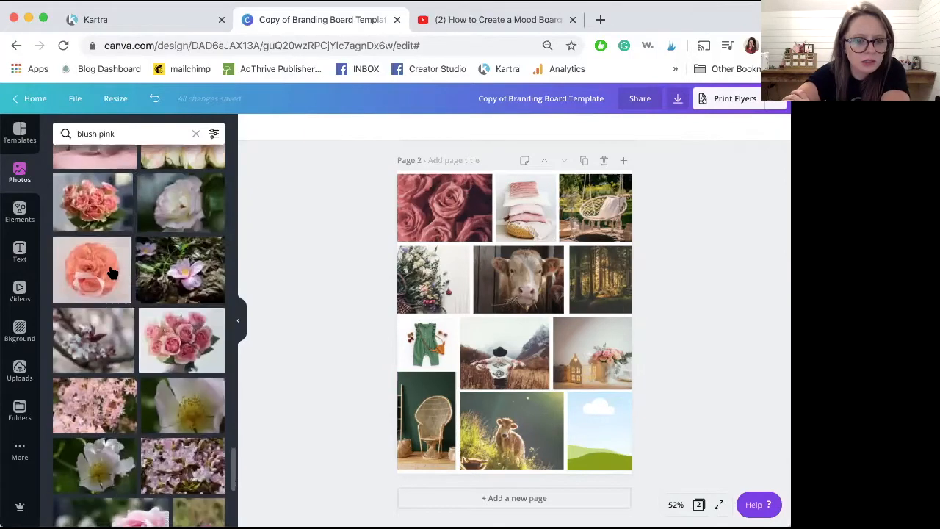
- Search the stock photos for "mauve pink" and look over the first pictures
{"action": "triple_click", "coordinate": [105, 133]}
{"action": "type", "text": "mauve pink"}
{"action": "key", "text": "Return"}
{"action": "scroll", "coordinate": [113, 233], "scroll_direction": "down", "scroll_amount": 3}
- Shorten the stock photo search to "mauve" and look over the pictures
{"action": "left_click", "coordinate": [110, 133]}
{"action": "key", "text": "BackSpace"}
{"action": "key", "text": "BackSpace"}
{"action": "key", "text": "BackSpace"}
{"action": "key", "text": "BackSpace"}
{"action": "key", "text": "BackSpace"}
{"action": "key", "text": "BackSpace"}
{"action": "key", "text": "BackSpace"}
{"action": "type", "text": "ve"}
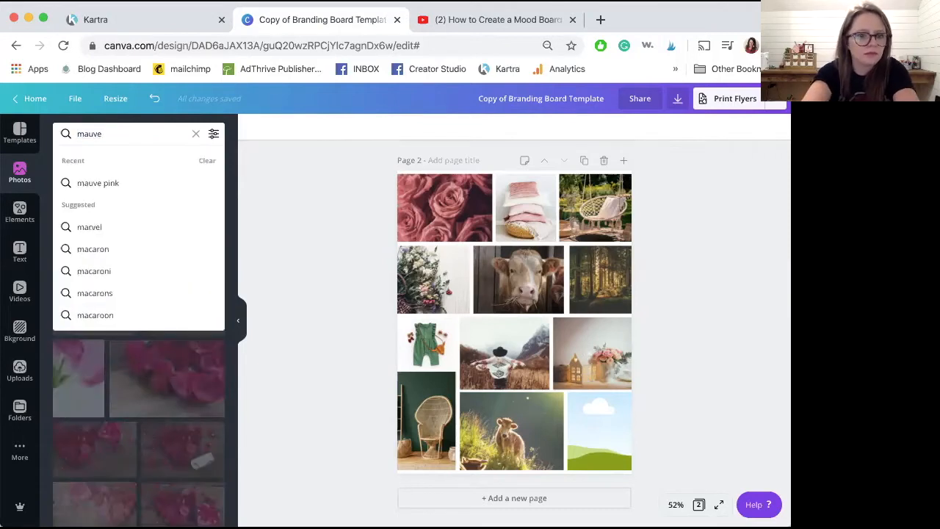
{"action": "key", "text": "Return"}
{"action": "scroll", "coordinate": [115, 150], "scroll_direction": "down", "scroll_amount": 5}
- Search the stock photos for "Textures" and browse for one that suits the boho mood board
{"action": "triple_click", "coordinate": [132, 133]}
{"action": "type", "text": "Textures"}
{"action": "key", "text": "Return"}
{"action": "scroll", "coordinate": [101, 257], "scroll_direction": "down", "scroll_amount": 15}
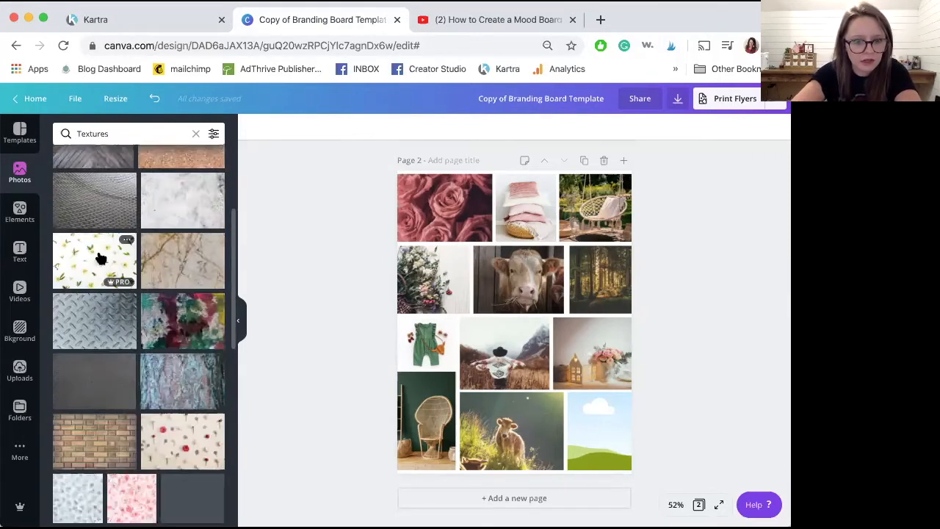
{"action": "scroll", "coordinate": [101, 257], "scroll_direction": "down", "scroll_amount": 15}
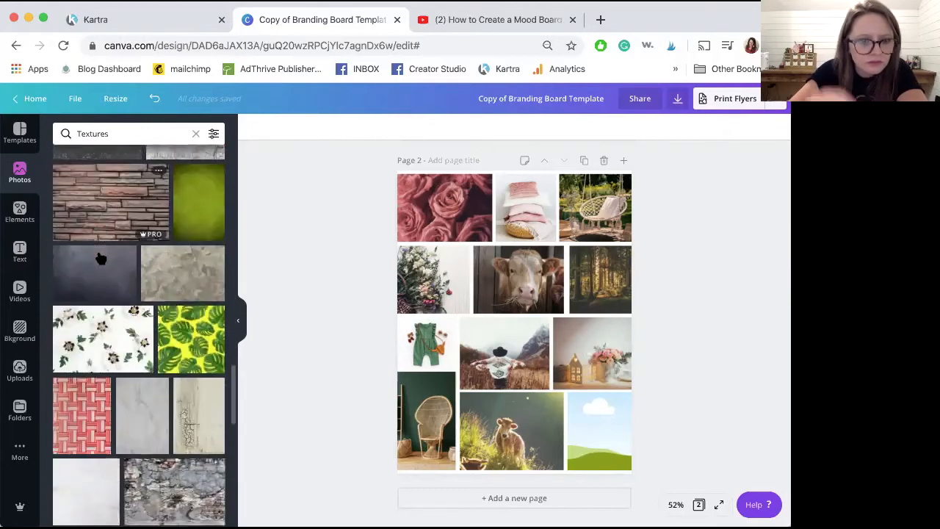
- Search the stock photos for "patterns" and browse for a floral or pink design matching the board
{"action": "double_click", "coordinate": [110, 133]}
{"action": "type", "text": "patterns"}
{"action": "key", "text": "Return"}
{"action": "scroll", "coordinate": [126, 326], "scroll_direction": "down", "scroll_amount": 5}
{"action": "scroll", "coordinate": [127, 326], "scroll_direction": "down", "scroll_amount": 10}
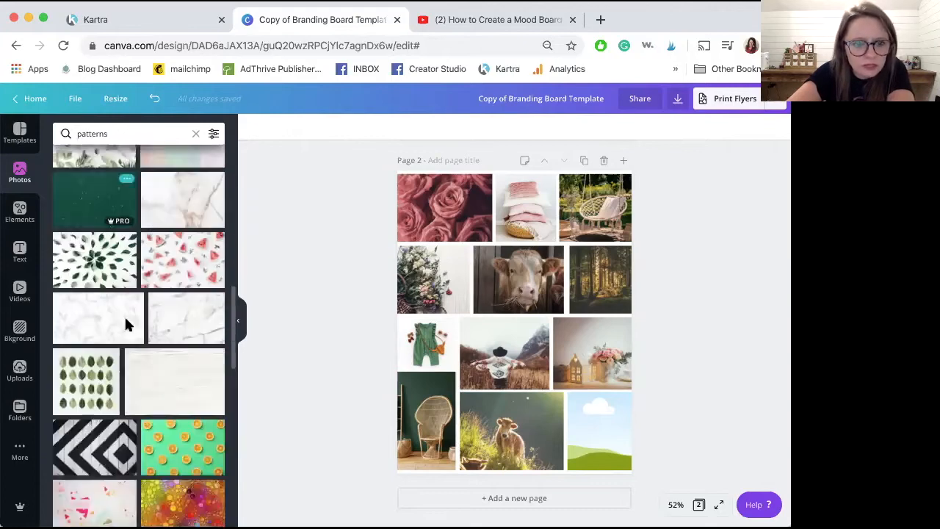
{"action": "scroll", "coordinate": [149, 250], "scroll_direction": "down", "scroll_amount": 10}
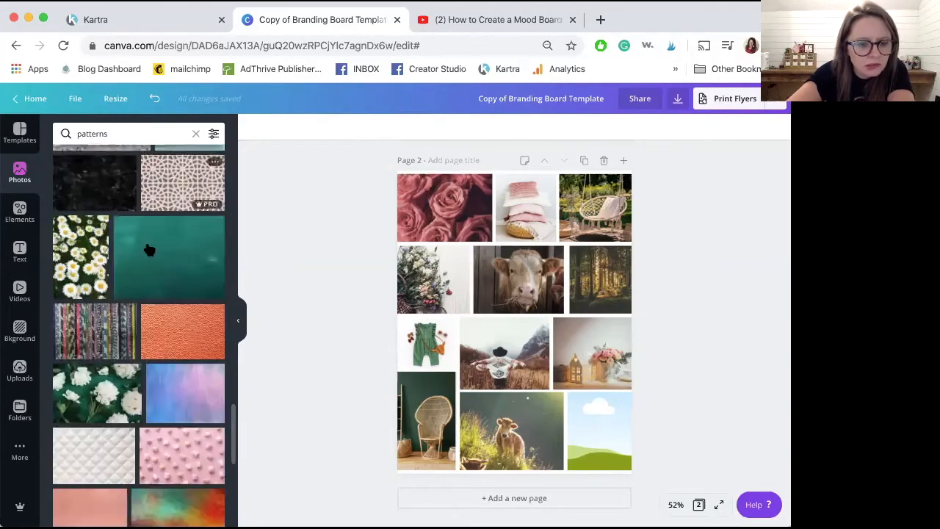
{"action": "scroll", "coordinate": [149, 250], "scroll_direction": "down", "scroll_amount": 10}
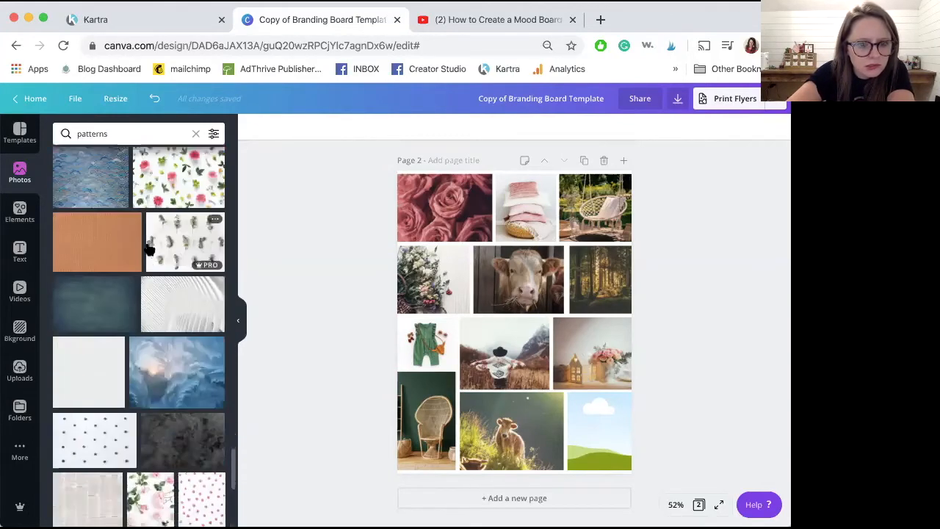
{"action": "scroll", "coordinate": [138, 244], "scroll_direction": "down", "scroll_amount": 10}
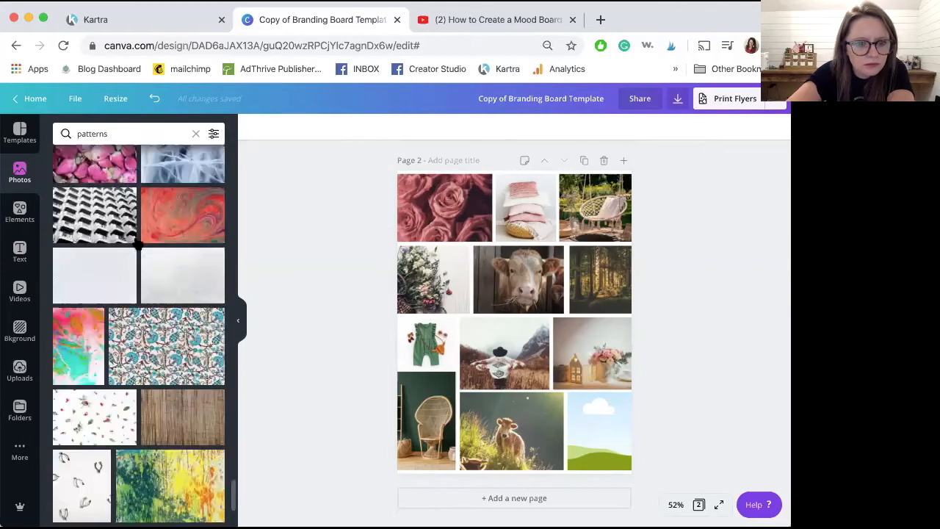
- Search the stock photos for "prints" and look through the pictures
{"action": "left_click", "coordinate": [122, 134]}
{"action": "type", "text": "prints"}
{"action": "key", "text": "Return"}
{"action": "scroll", "coordinate": [109, 205], "scroll_direction": "down", "scroll_amount": 10}
{"action": "scroll", "coordinate": [109, 205], "scroll_direction": "down", "scroll_amount": 5}
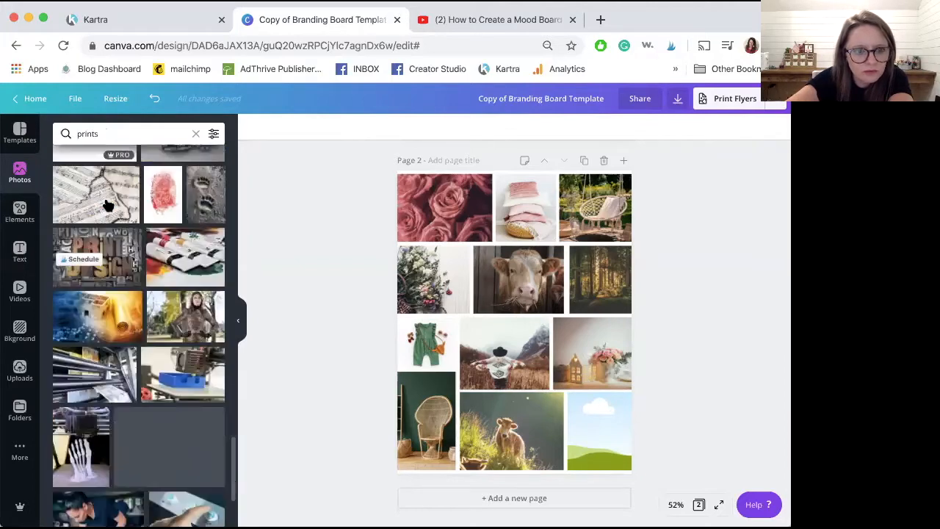
- Search the stock photos for "wild" and browse the animal, flower and landscape pictures for the empty frame
{"action": "left_click", "coordinate": [110, 134]}
{"action": "type", "text": "wild"}
{"action": "key", "text": "Return"}
{"action": "scroll", "coordinate": [92, 187], "scroll_direction": "down", "scroll_amount": 10}
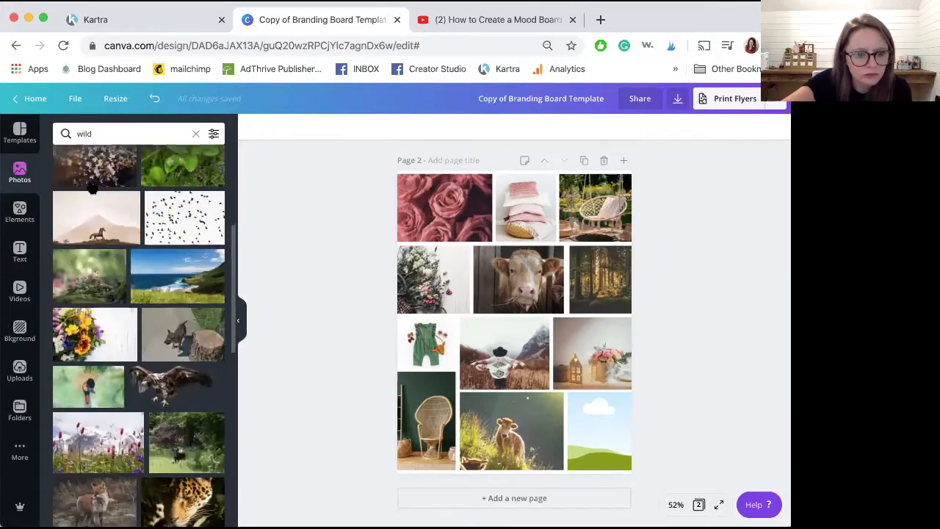
{"action": "scroll", "coordinate": [92, 187], "scroll_direction": "down", "scroll_amount": 10}
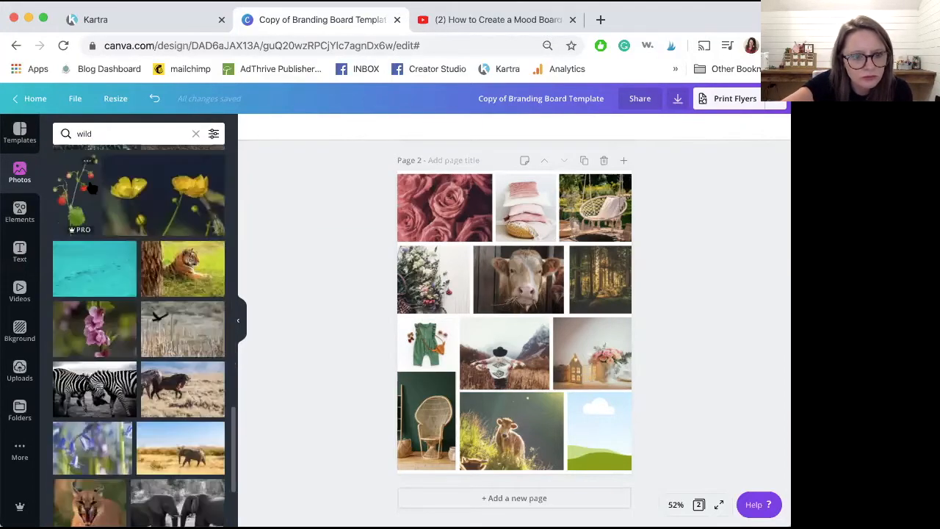
{"action": "scroll", "coordinate": [92, 188], "scroll_direction": "down", "scroll_amount": 15}
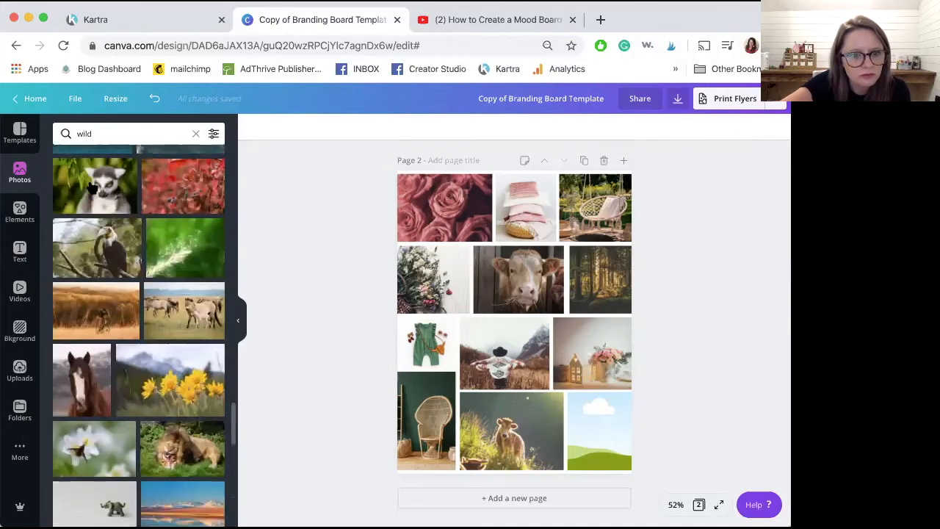
{"action": "scroll", "coordinate": [91, 187], "scroll_direction": "down", "scroll_amount": 20}
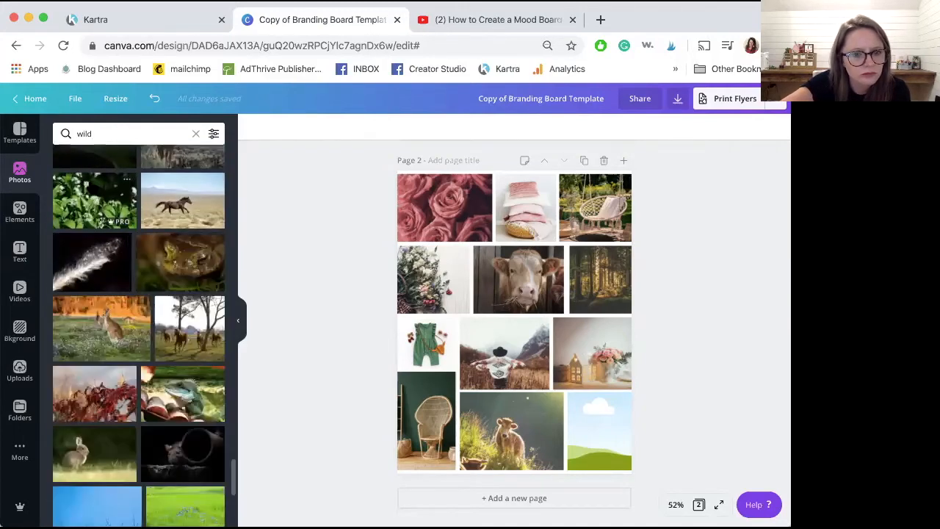
- Search the stock photos for "girl" and browse the portraits for one that fits the mood board
{"action": "double_click", "coordinate": [105, 133]}
{"action": "type", "text": "girl"}
{"action": "key", "text": "Return"}
{"action": "scroll", "coordinate": [191, 388], "scroll_direction": "down", "scroll_amount": 5}
{"action": "scroll", "coordinate": [191, 388], "scroll_direction": "down", "scroll_amount": 15}
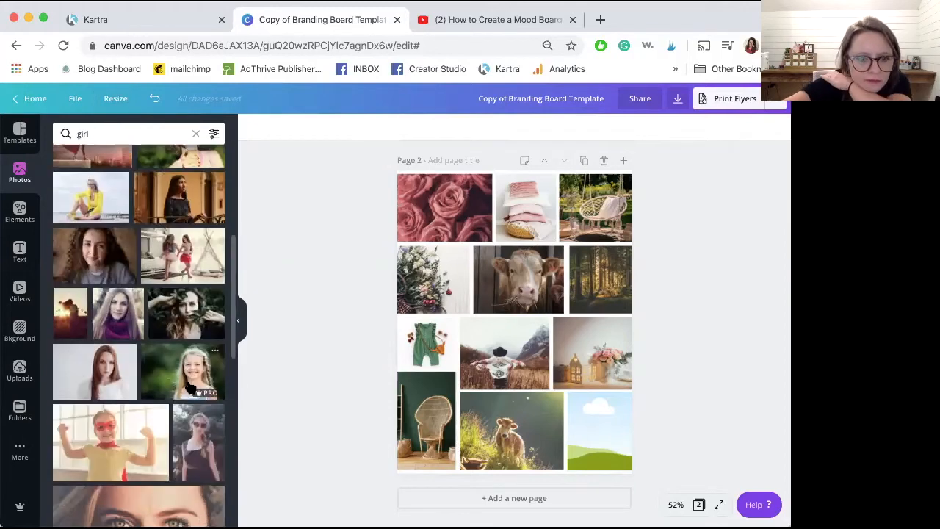
{"action": "scroll", "coordinate": [191, 388], "scroll_direction": "down", "scroll_amount": 15}
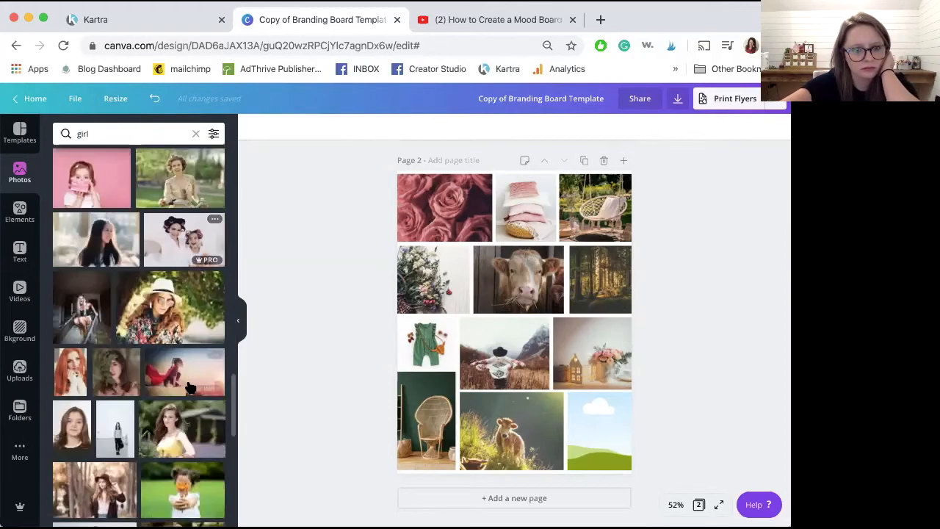
{"action": "scroll", "coordinate": [190, 387], "scroll_direction": "down", "scroll_amount": 15}
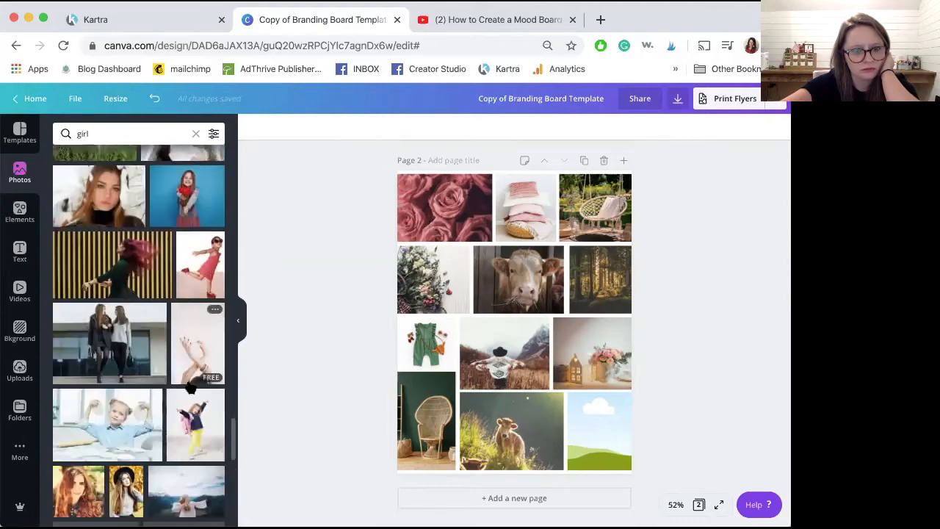
{"action": "scroll", "coordinate": [190, 388], "scroll_direction": "down", "scroll_amount": 15}
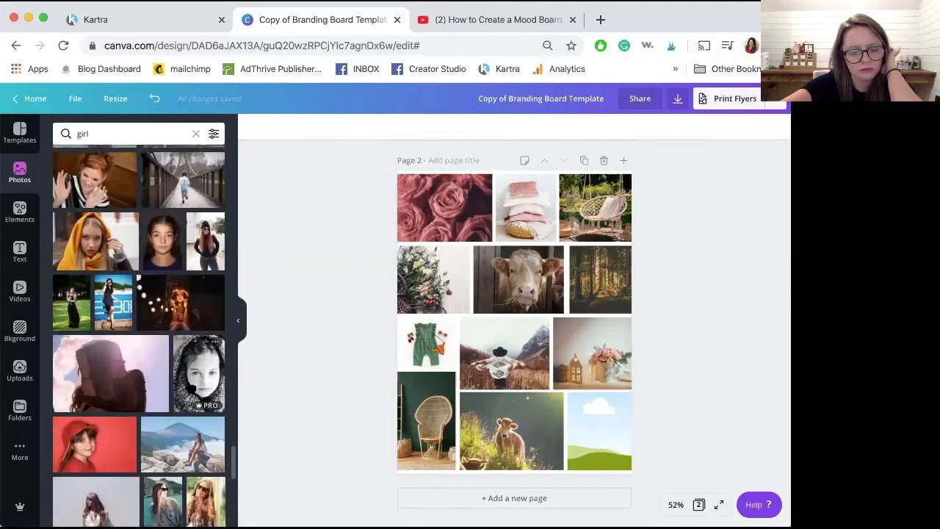
{"action": "scroll", "coordinate": [189, 387], "scroll_direction": "down", "scroll_amount": 15}
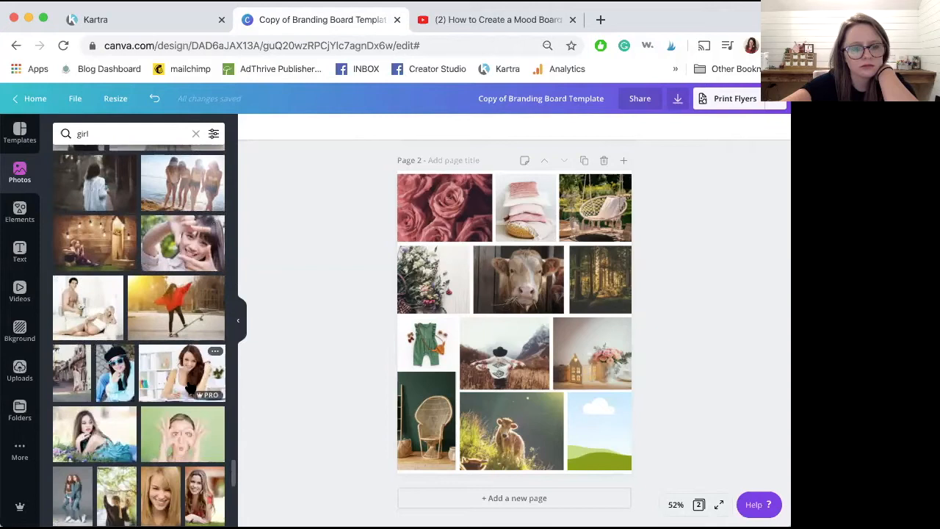
{"action": "scroll", "coordinate": [190, 387], "scroll_direction": "up", "scroll_amount": 20}
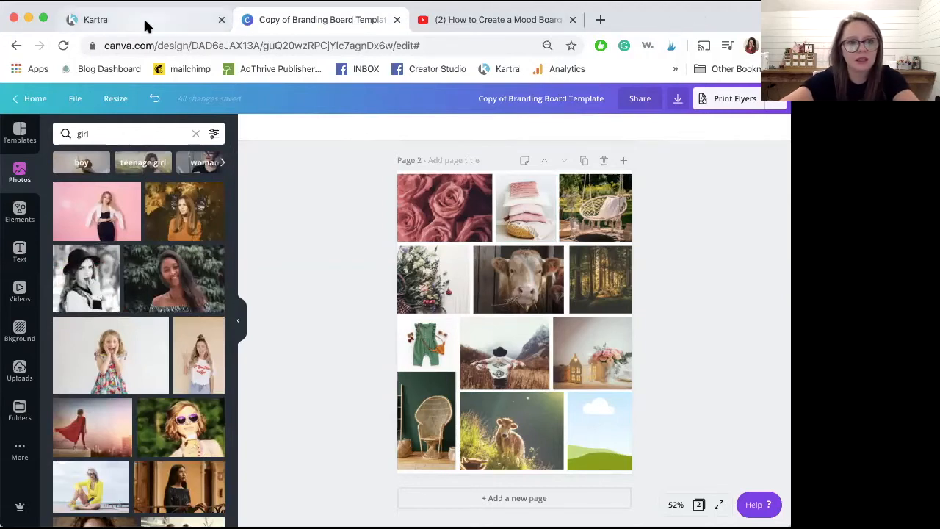
- Open pinterest.com in a new browser tab and show the boards of the account's own profile
{"action": "key", "text": "super+t"}
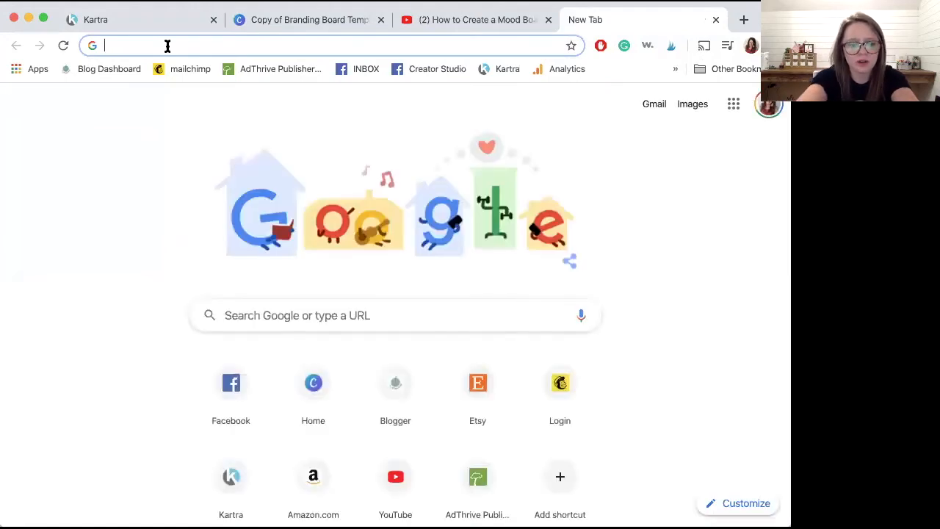
{"action": "type", "text": "pinterest.com"}
{"action": "key", "text": "Return"}
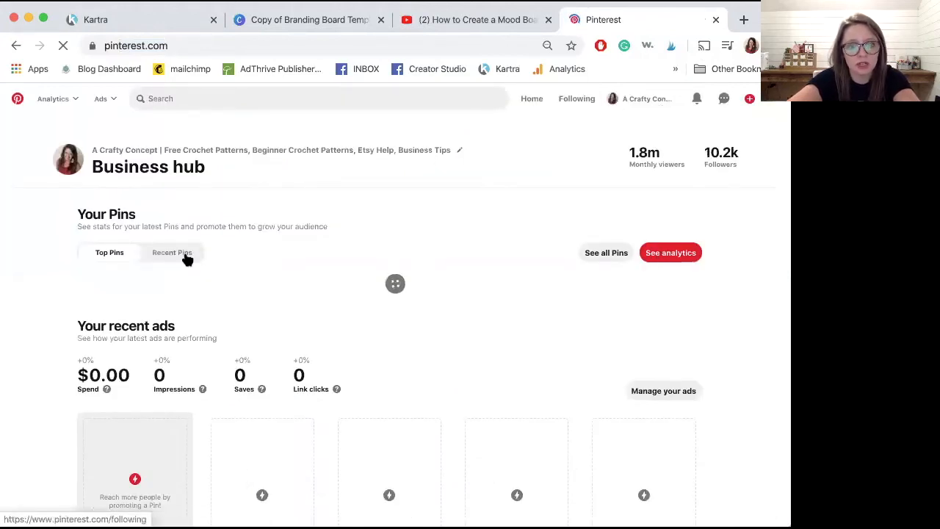
{"action": "left_click", "coordinate": [641, 101]}
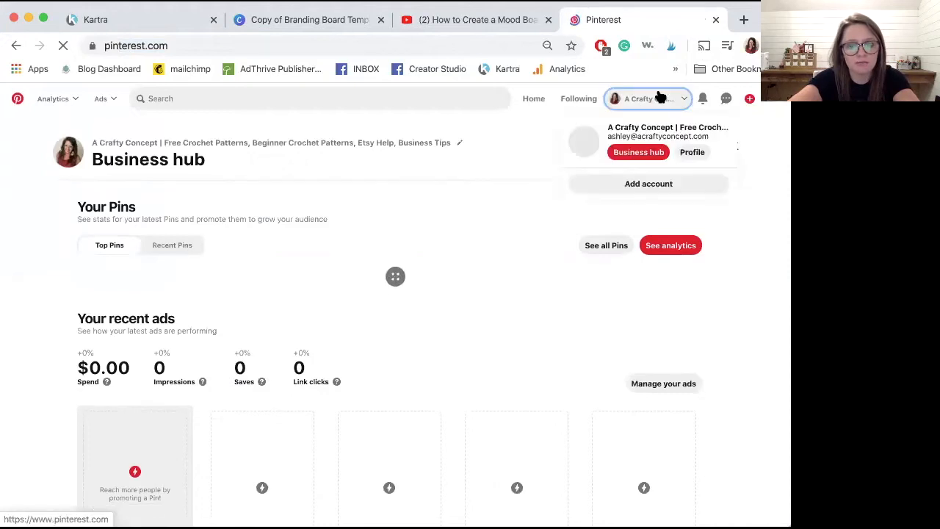
{"action": "left_click", "coordinate": [692, 152]}
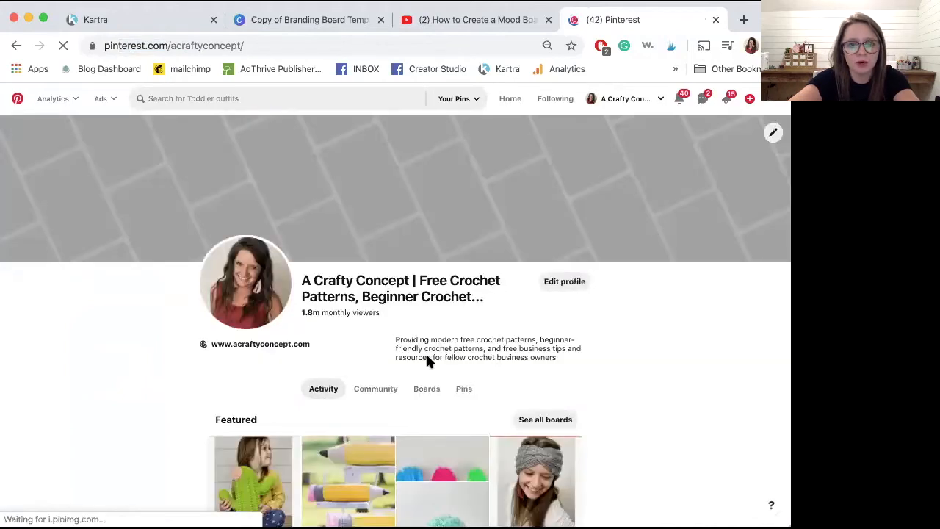
{"action": "left_click", "coordinate": [425, 388]}
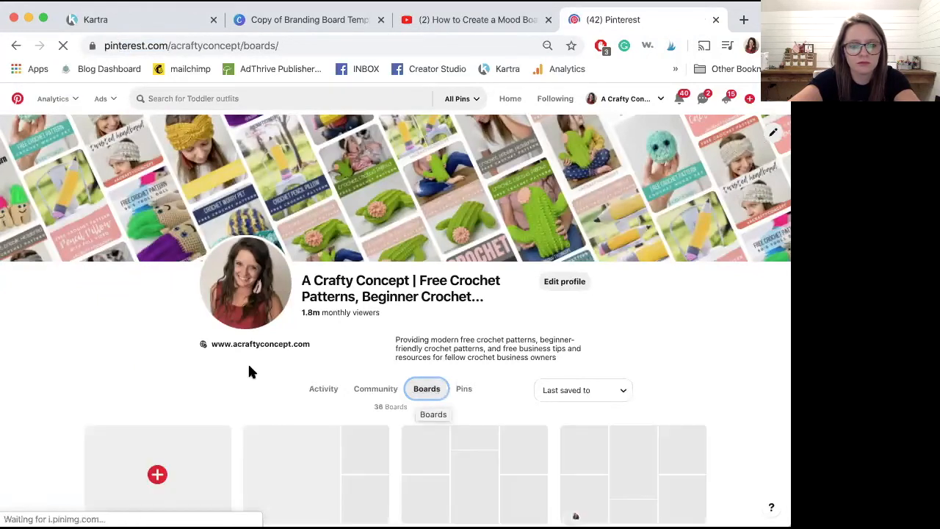
- Open the Wild Grace Branding Mood Board from the profile's secret boards
{"action": "scroll", "coordinate": [158, 285], "scroll_direction": "down", "scroll_amount": 3}
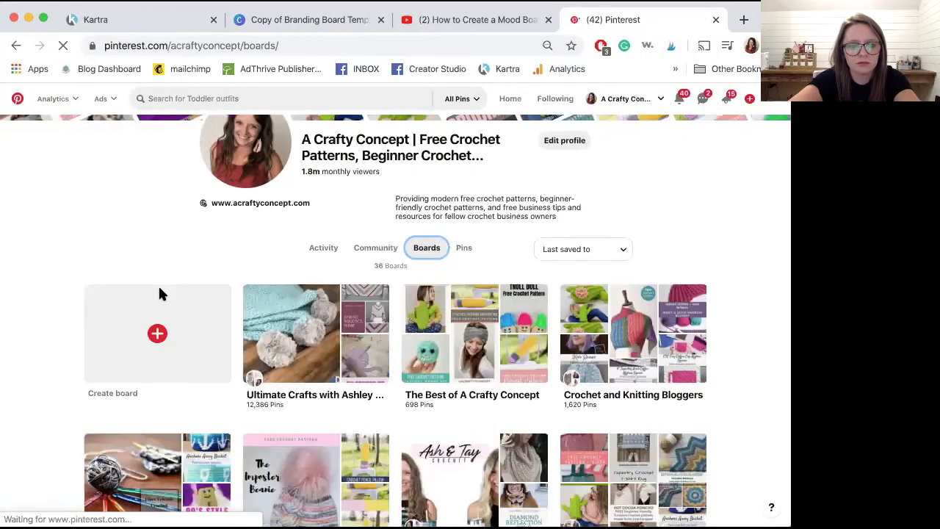
{"action": "scroll", "coordinate": [184, 237], "scroll_direction": "down", "scroll_amount": 5}
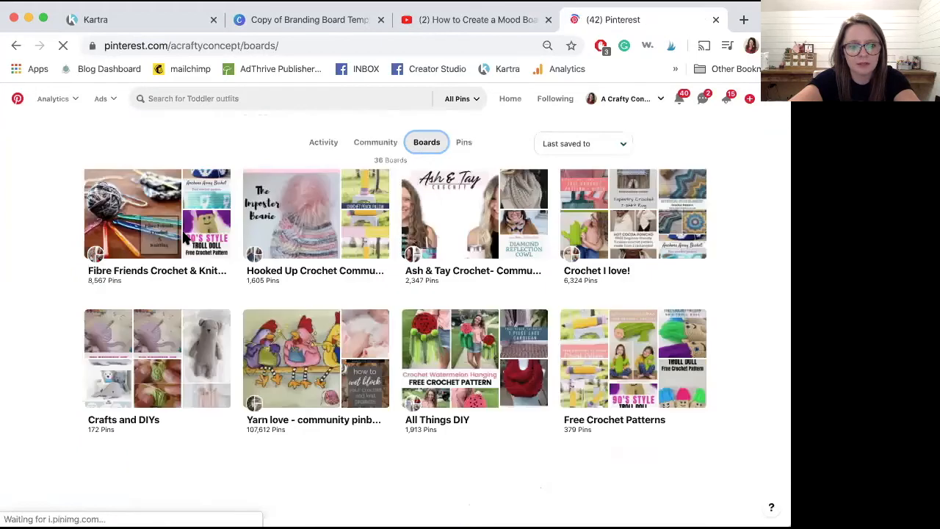
{"action": "scroll", "coordinate": [184, 238], "scroll_direction": "down", "scroll_amount": 4}
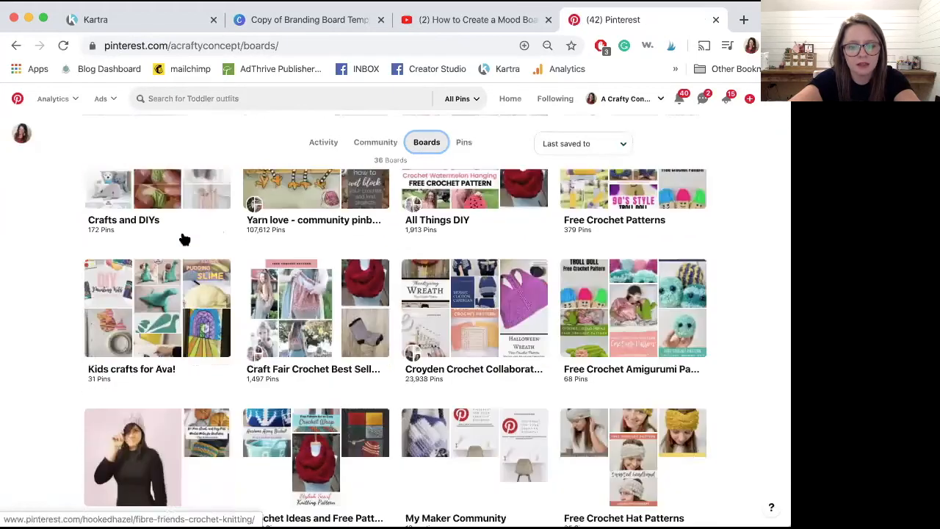
{"action": "scroll", "coordinate": [183, 238], "scroll_direction": "down", "scroll_amount": 5}
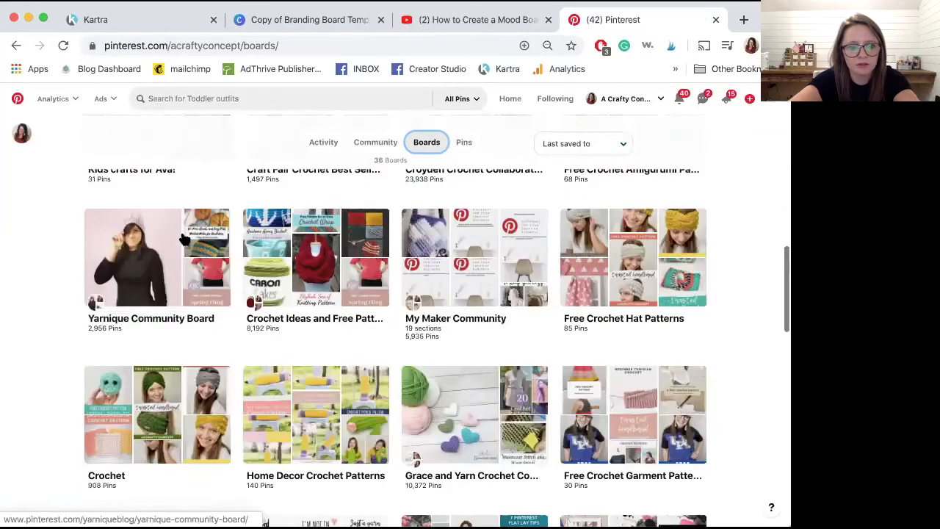
{"action": "scroll", "coordinate": [184, 238], "scroll_direction": "down", "scroll_amount": 2}
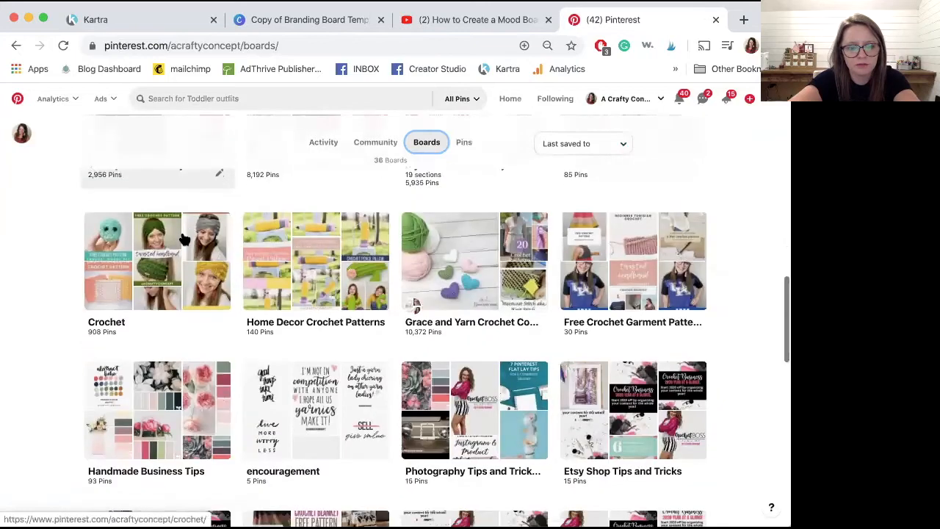
{"action": "scroll", "coordinate": [184, 239], "scroll_direction": "down", "scroll_amount": 3}
{"action": "scroll", "coordinate": [183, 239], "scroll_direction": "down", "scroll_amount": 5}
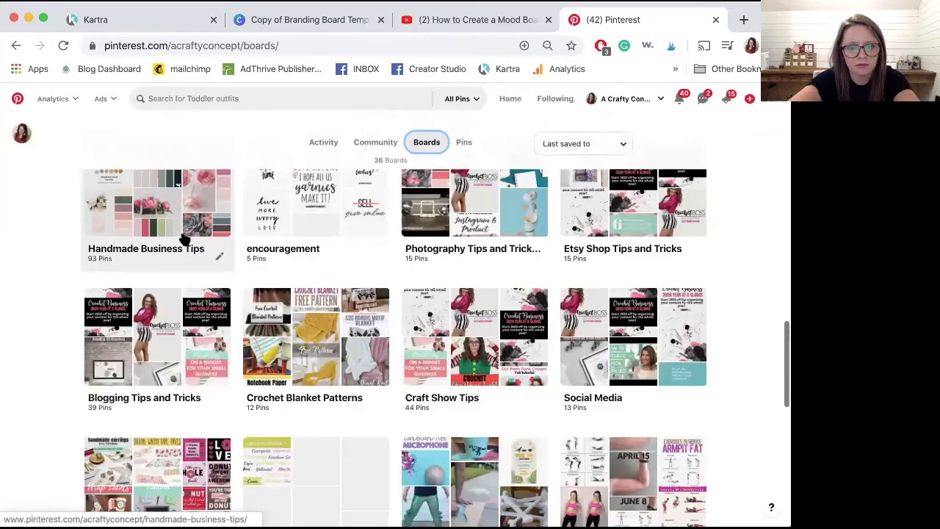
{"action": "scroll", "coordinate": [183, 239], "scroll_direction": "down", "scroll_amount": 5}
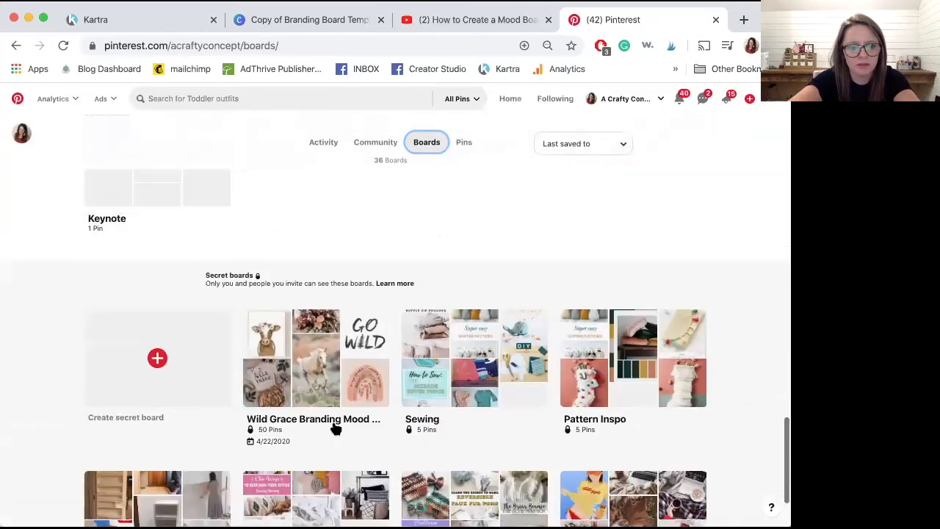
{"action": "left_click", "coordinate": [330, 376]}
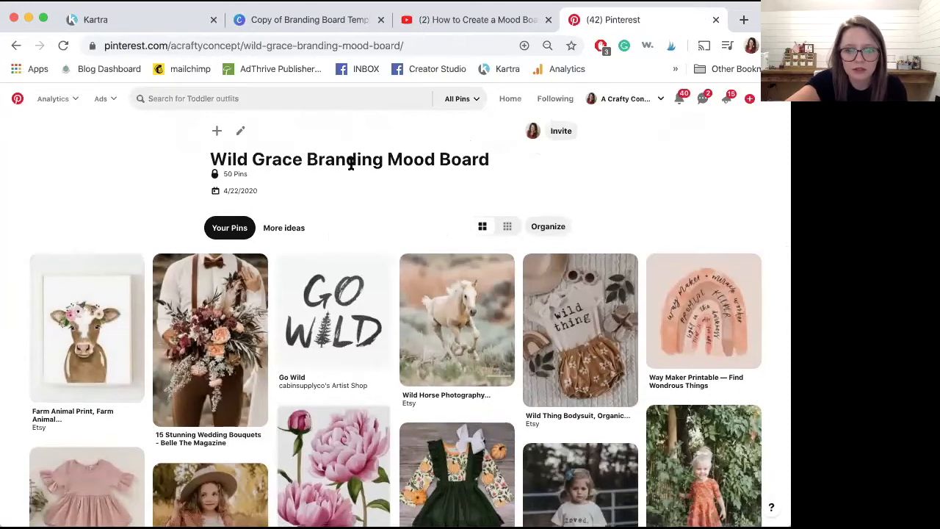
- Look through the board's pins of children's clothing, florals, farm animals and boho decor for a picture that suits the mood board
{"action": "scroll", "coordinate": [351, 163], "scroll_direction": "down", "scroll_amount": 3}
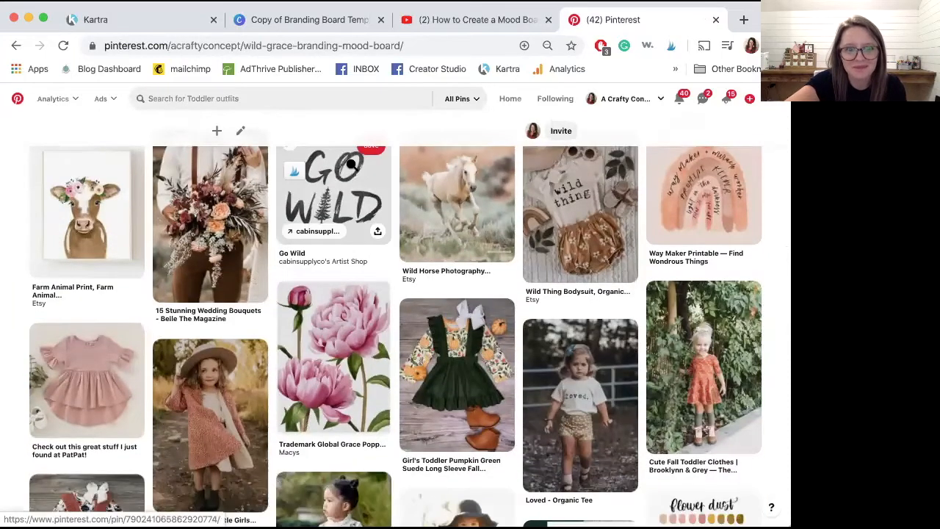
{"action": "scroll", "coordinate": [351, 163], "scroll_direction": "down", "scroll_amount": 2}
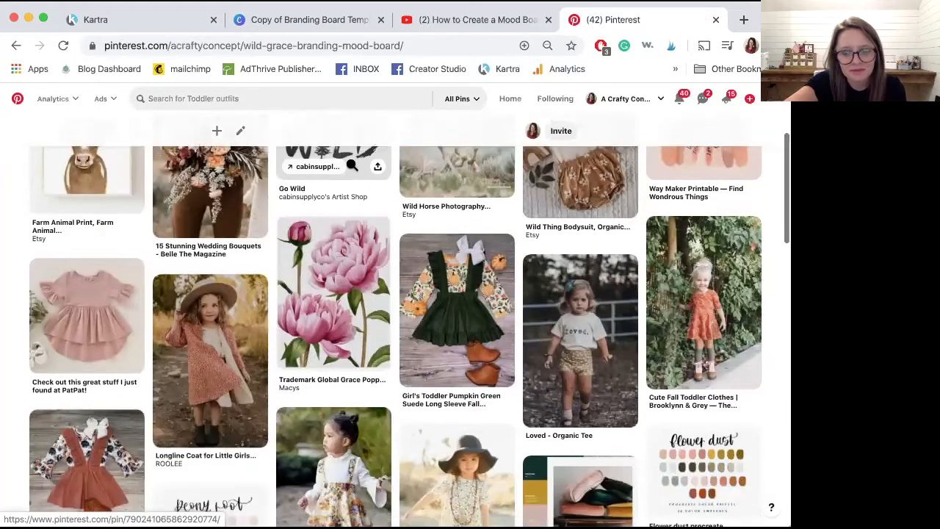
{"action": "scroll", "coordinate": [351, 163], "scroll_direction": "down", "scroll_amount": 1}
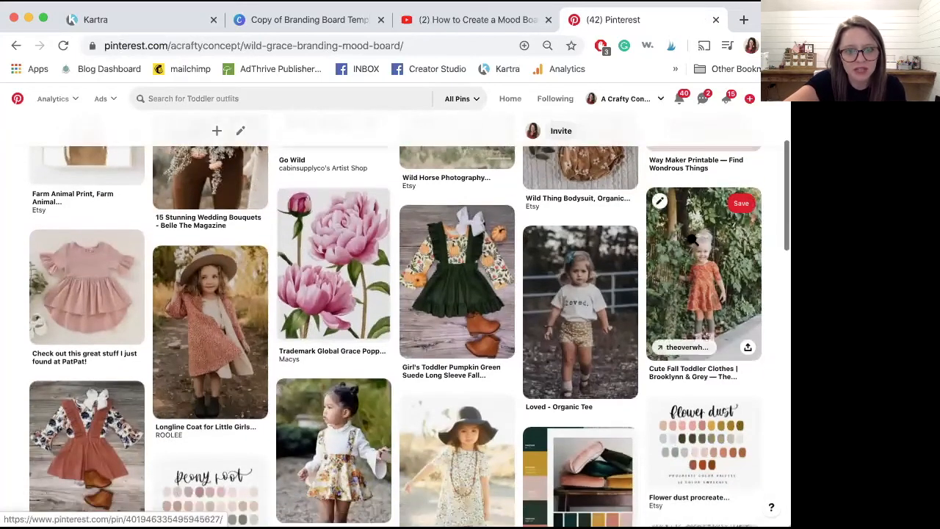
{"action": "scroll", "coordinate": [457, 242], "scroll_direction": "down", "scroll_amount": 2}
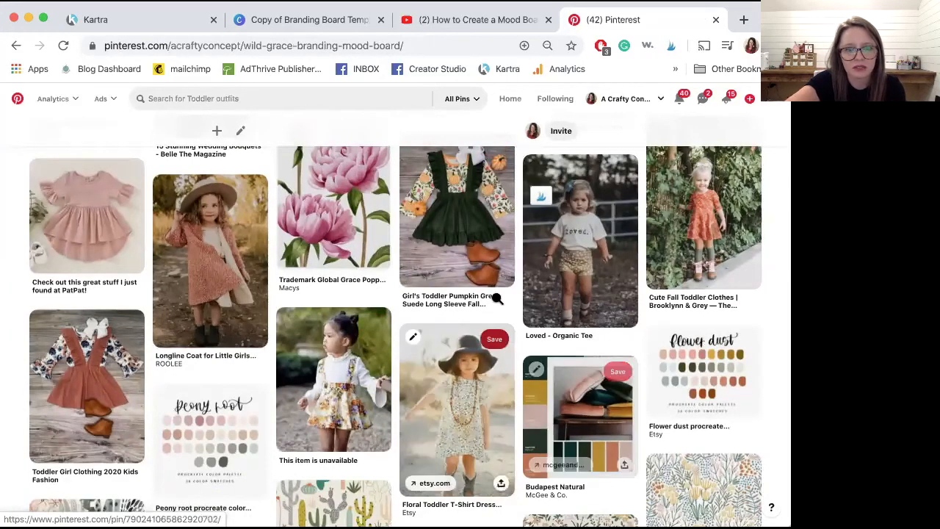
{"action": "scroll", "coordinate": [495, 281], "scroll_direction": "down", "scroll_amount": 5}
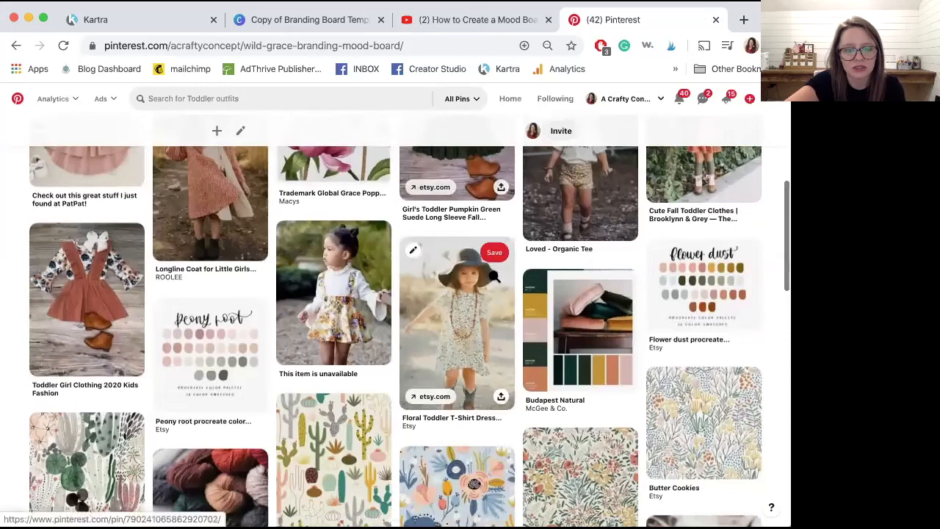
{"action": "scroll", "coordinate": [495, 279], "scroll_direction": "down", "scroll_amount": 3}
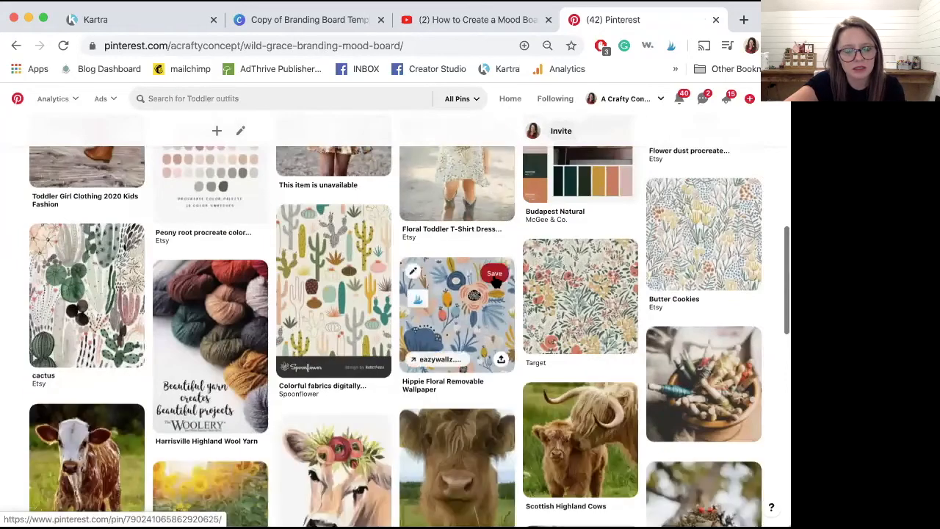
{"action": "scroll", "coordinate": [495, 280], "scroll_direction": "down", "scroll_amount": 4}
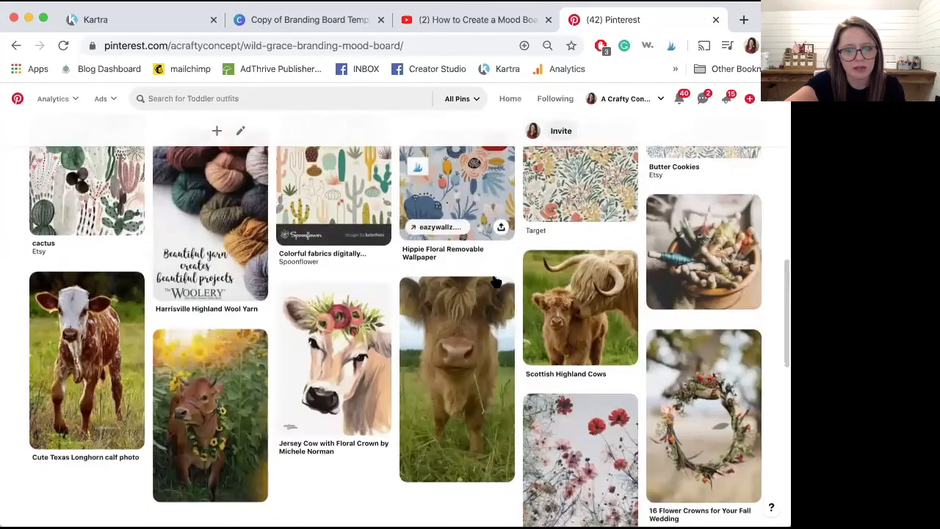
{"action": "scroll", "coordinate": [495, 281], "scroll_direction": "down", "scroll_amount": 2}
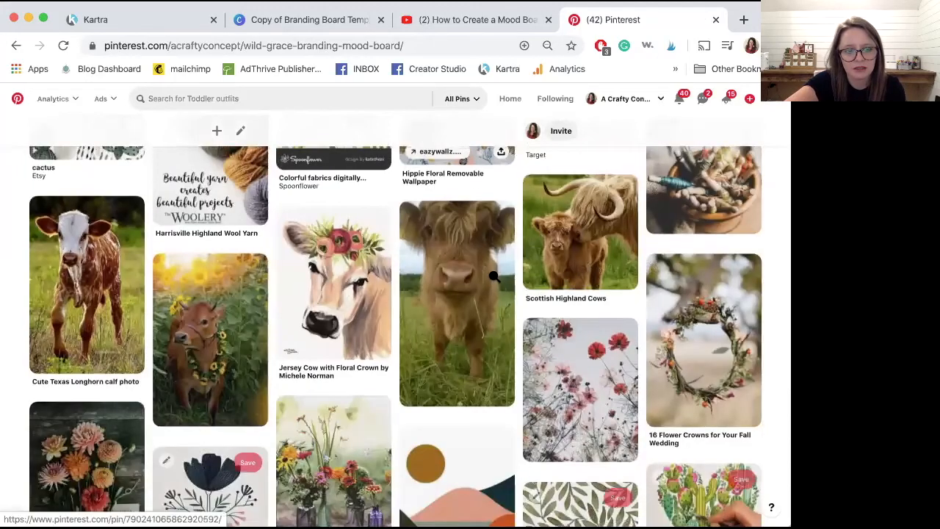
{"action": "scroll", "coordinate": [496, 277], "scroll_direction": "down", "scroll_amount": 5}
{"action": "scroll", "coordinate": [495, 277], "scroll_direction": "down", "scroll_amount": 1}
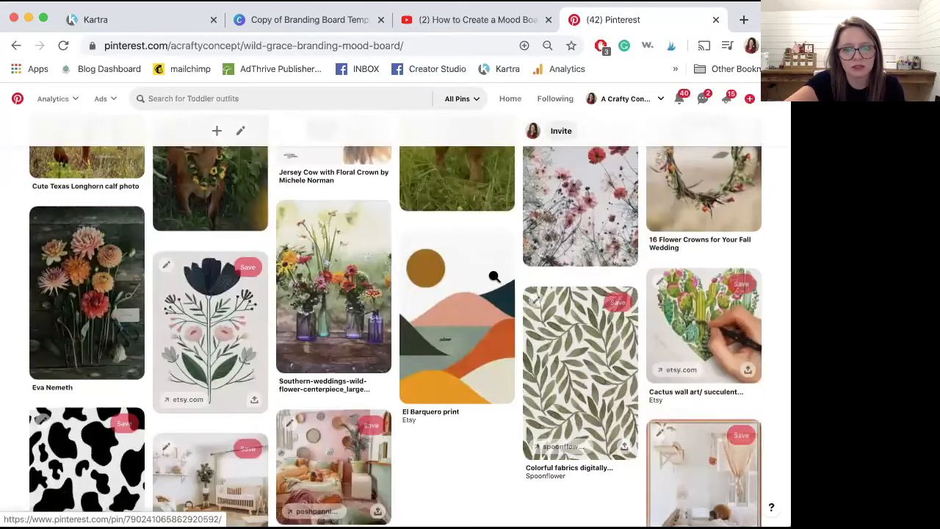
{"action": "scroll", "coordinate": [495, 277], "scroll_direction": "down", "scroll_amount": 2}
{"action": "scroll", "coordinate": [496, 277], "scroll_direction": "down", "scroll_amount": 2}
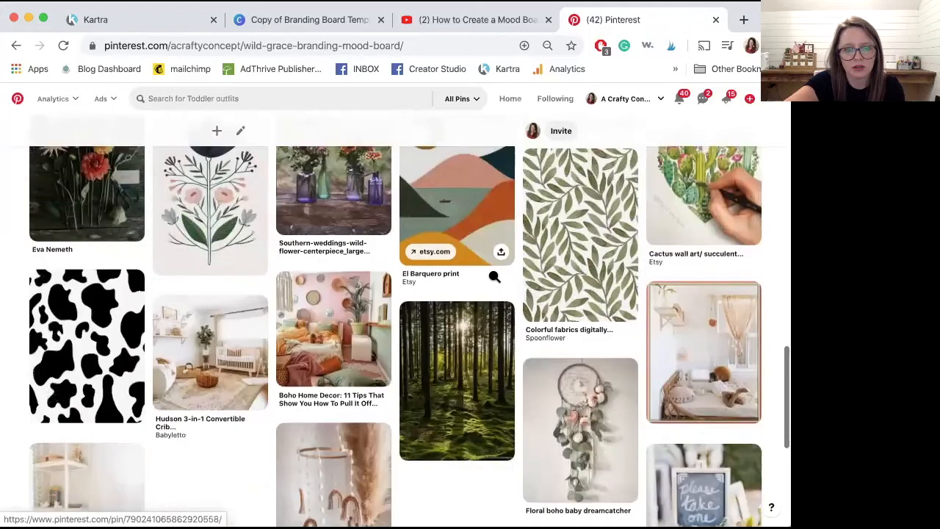
{"action": "scroll", "coordinate": [495, 277], "scroll_direction": "down", "scroll_amount": 2}
{"action": "scroll", "coordinate": [494, 275], "scroll_direction": "down", "scroll_amount": 3}
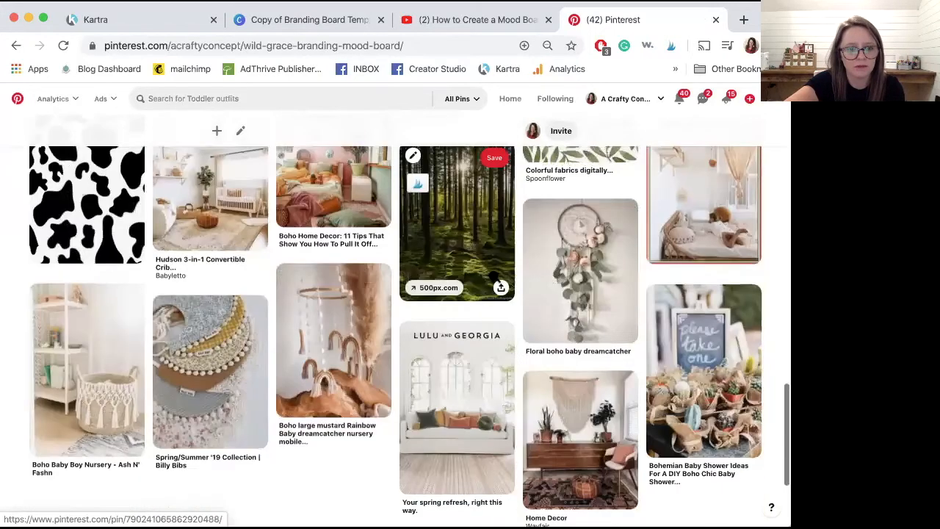
{"action": "scroll", "coordinate": [496, 277], "scroll_direction": "down", "scroll_amount": 1}
{"action": "scroll", "coordinate": [495, 275], "scroll_direction": "down", "scroll_amount": 1}
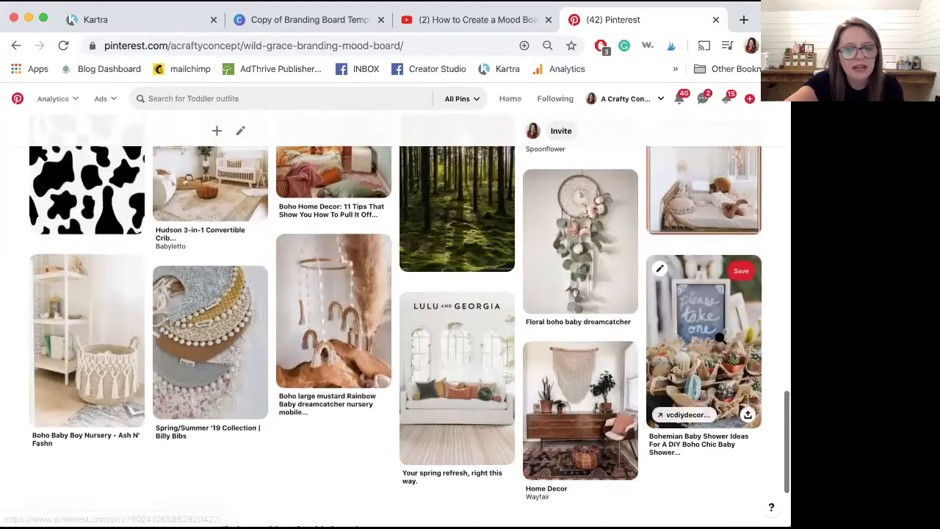
- Open the Bohemian Baby Shower Ideas pin with the potted cacti and save its picture as Canva pic.jpg
{"action": "left_click", "coordinate": [712, 363]}
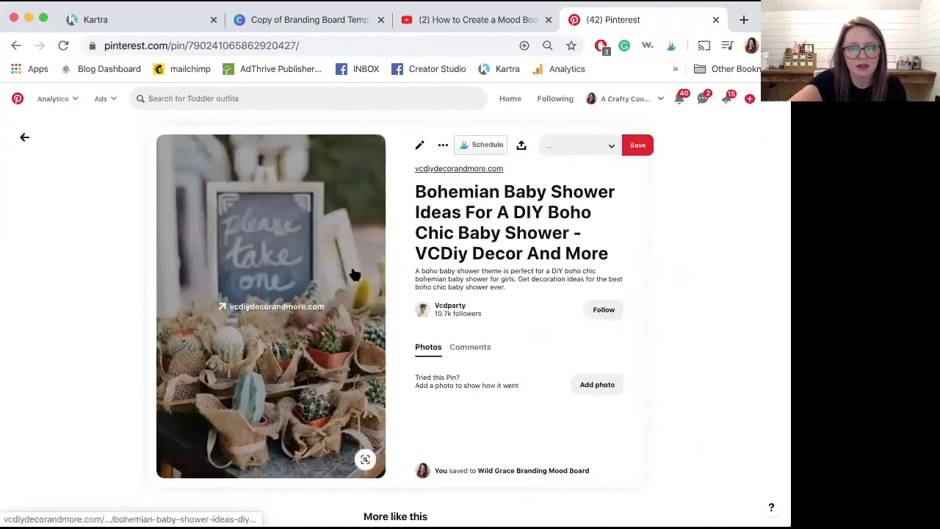
{"action": "right_click", "coordinate": [352, 272]}
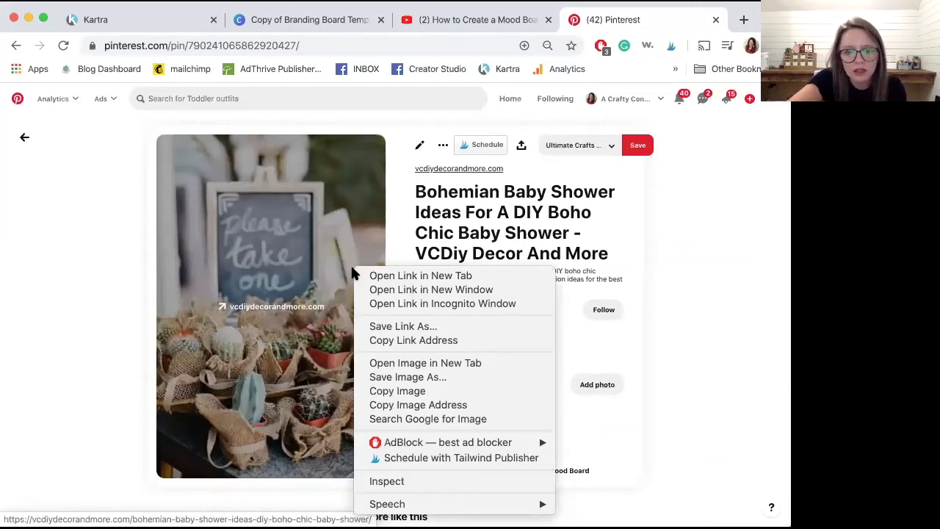
{"action": "left_click", "coordinate": [398, 377]}
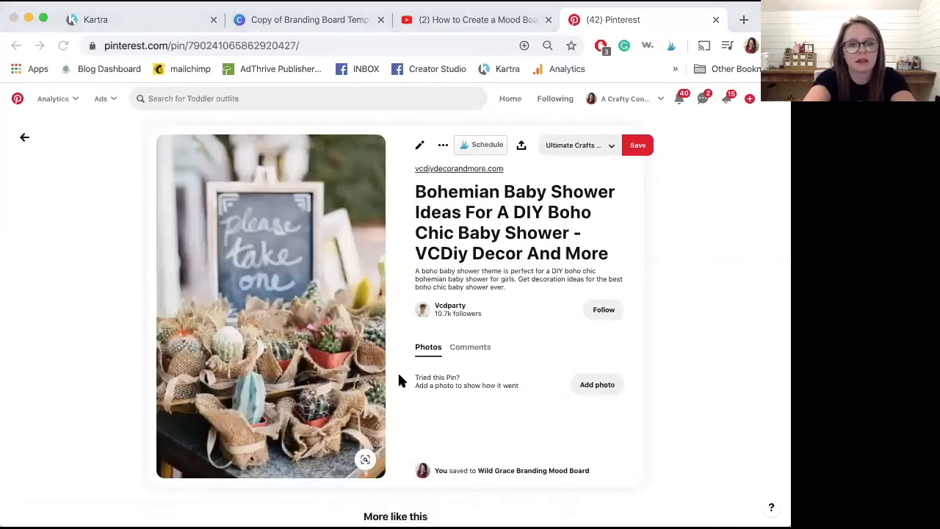
{"action": "key", "text": "Return"}
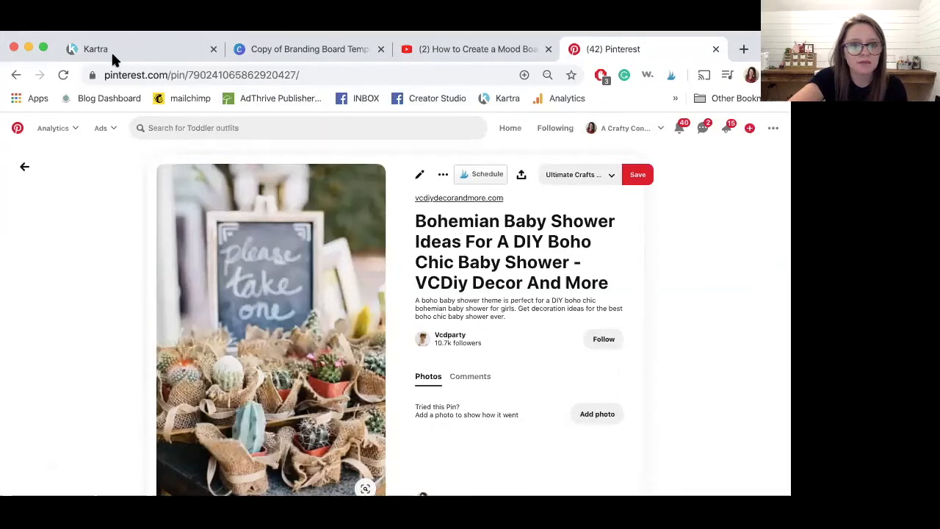
- Switch to the Canva design, upload Canva pic.jpg and place it in the last empty frame on page 2
{"action": "left_click", "coordinate": [294, 49]}
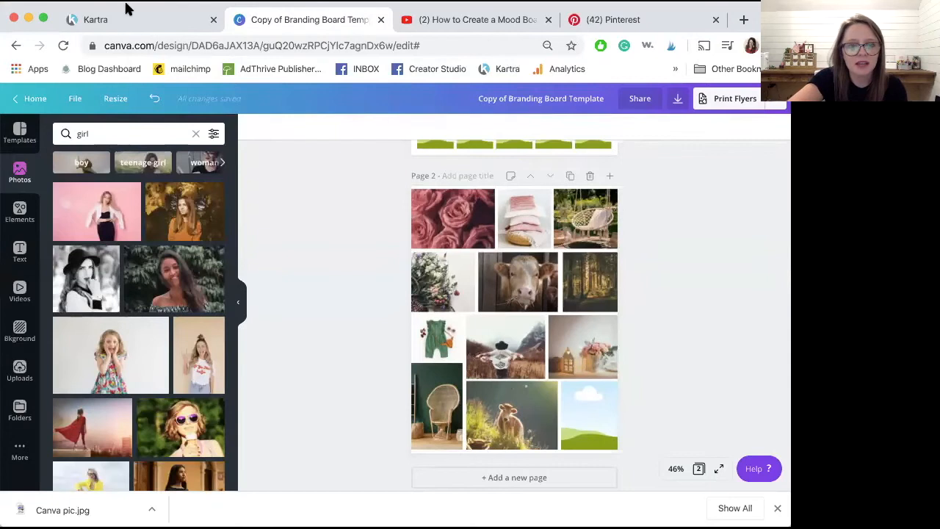
{"action": "left_click_drag", "start_coordinate": [62, 499], "coordinate": [120, 356]}
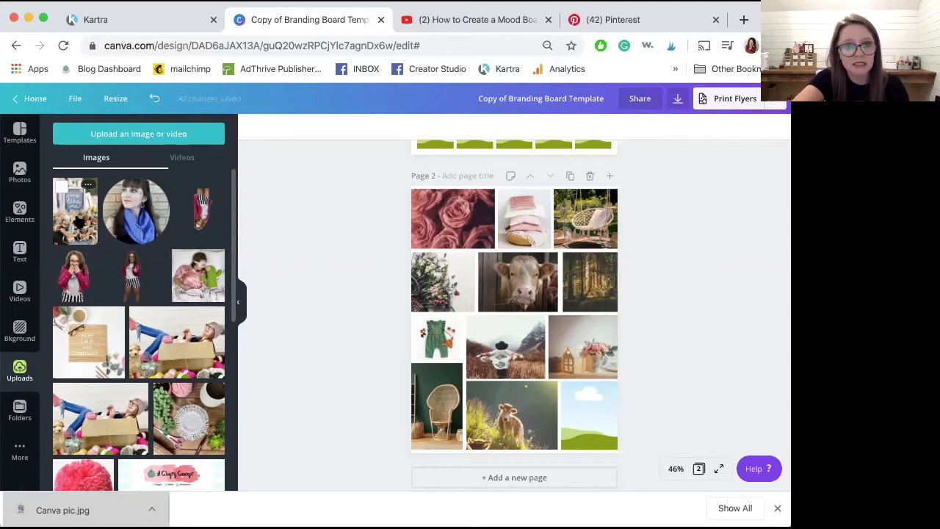
{"action": "left_click_drag", "start_coordinate": [79, 220], "coordinate": [598, 419]}
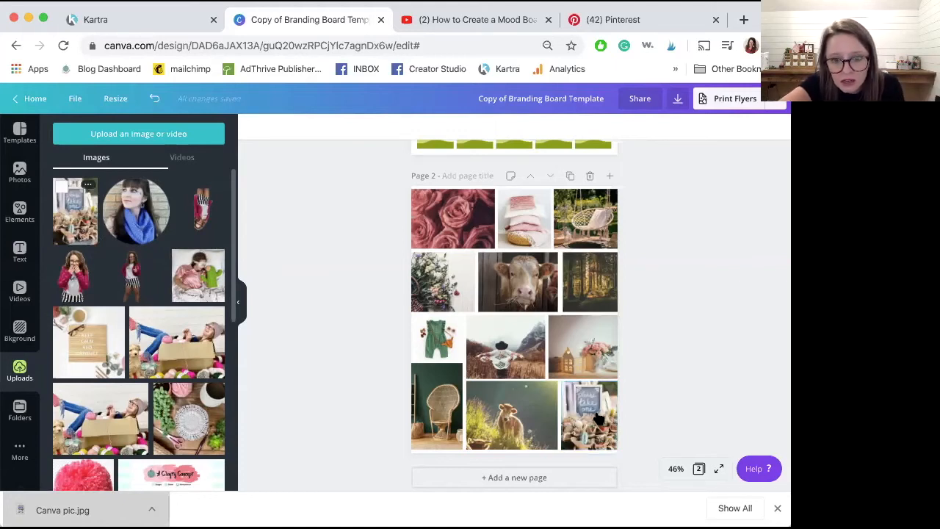
{"action": "scroll", "coordinate": [670, 342], "scroll_direction": "up", "scroll_amount": 1}
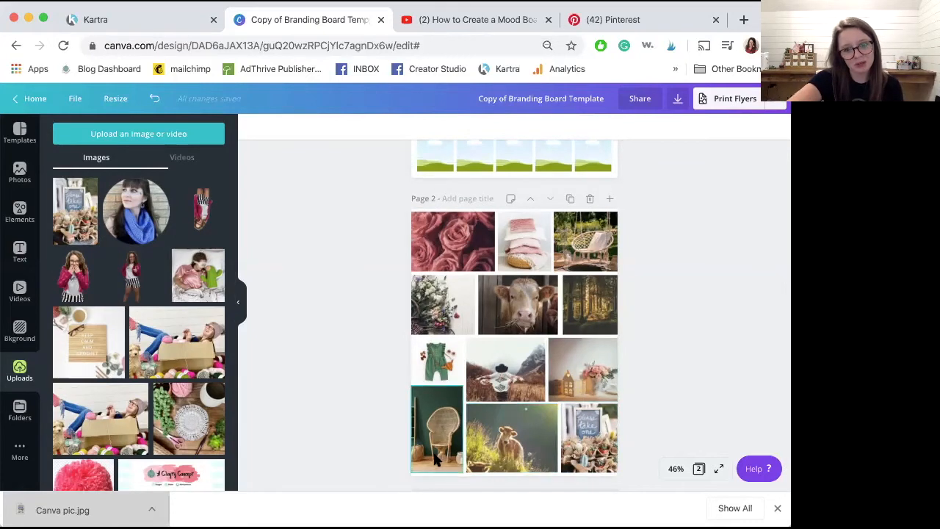
- Return to the Pinterest board, save the boho rainbow nursery mobile pin's picture as pic.jpg, and go back to the Canva design
{"action": "left_click", "coordinate": [612, 22]}
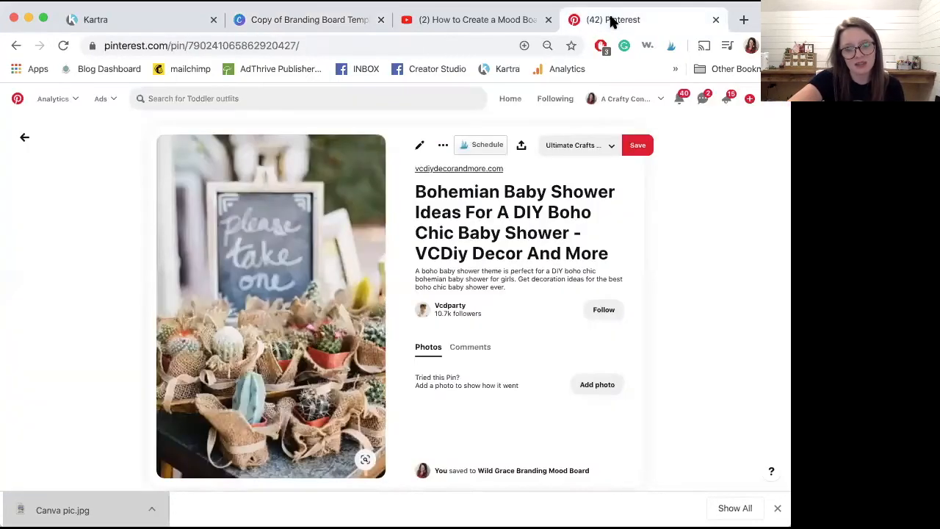
{"action": "left_click", "coordinate": [24, 138]}
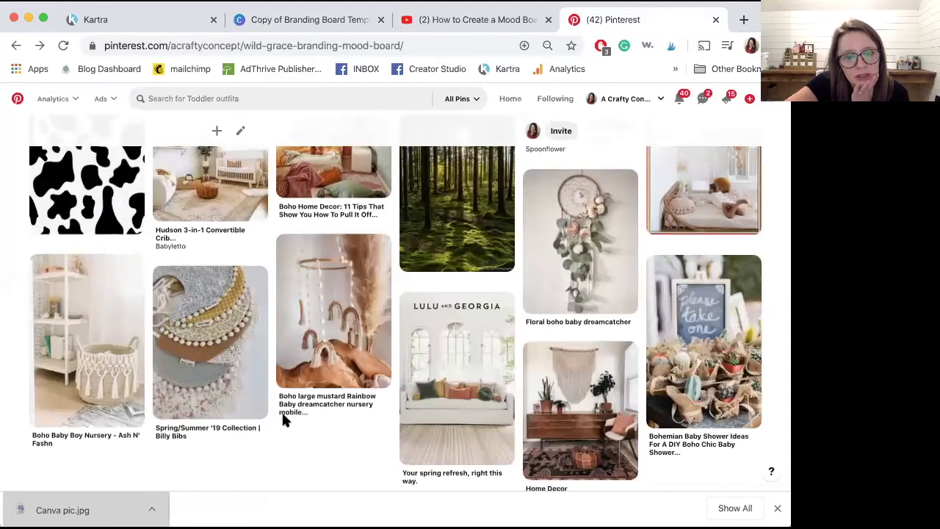
{"action": "scroll", "coordinate": [283, 416], "scroll_direction": "up", "scroll_amount": 1}
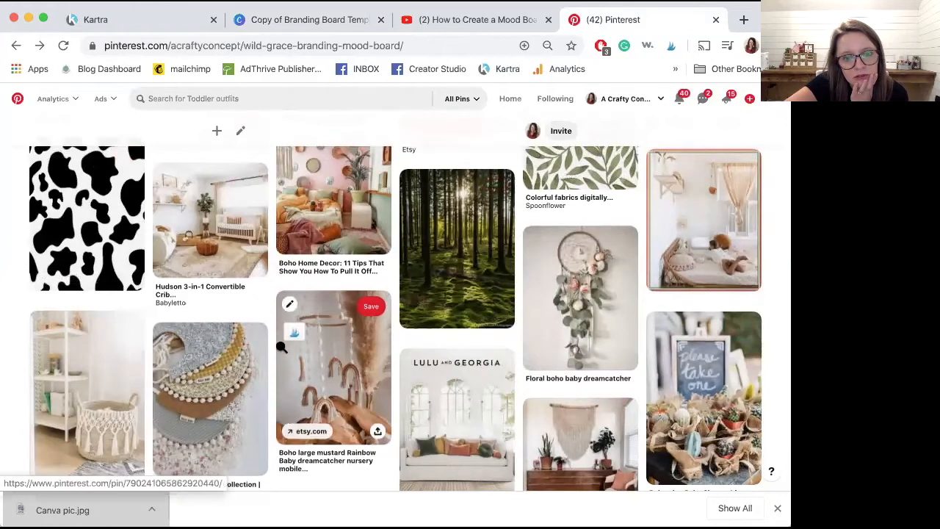
{"action": "left_click", "coordinate": [338, 395]}
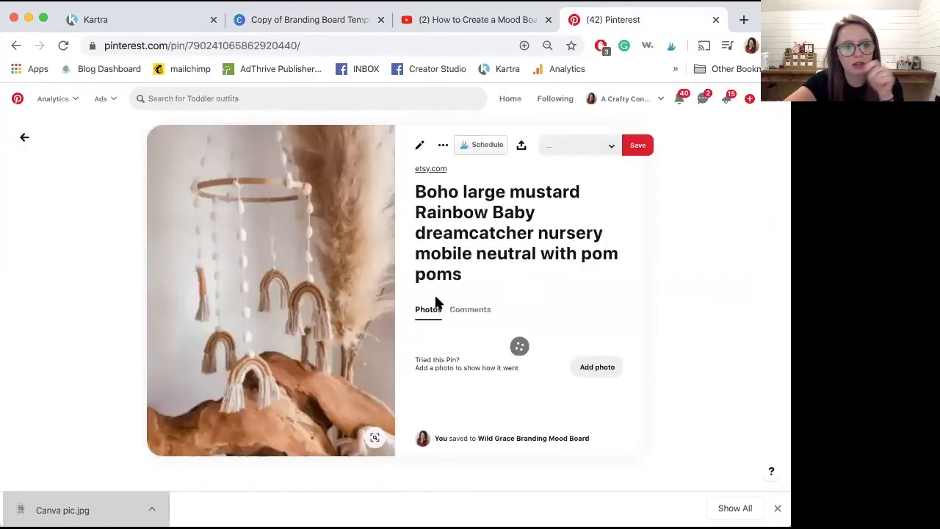
{"action": "right_click", "coordinate": [349, 252]}
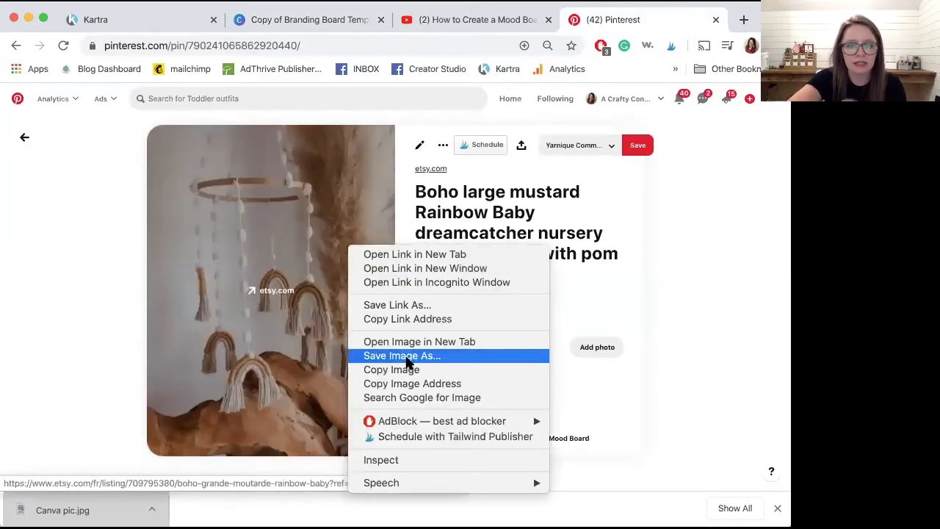
{"action": "left_click", "coordinate": [409, 356]}
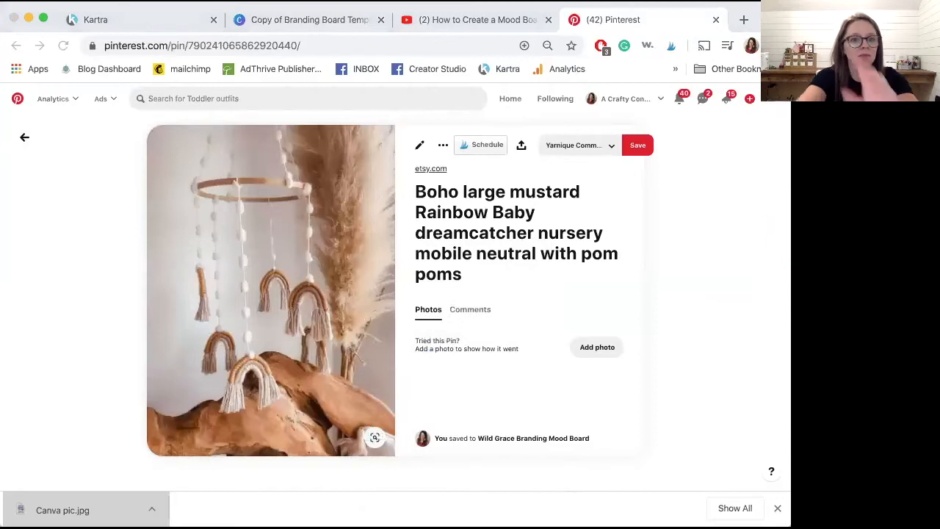
{"action": "left_click", "coordinate": [263, 25]}
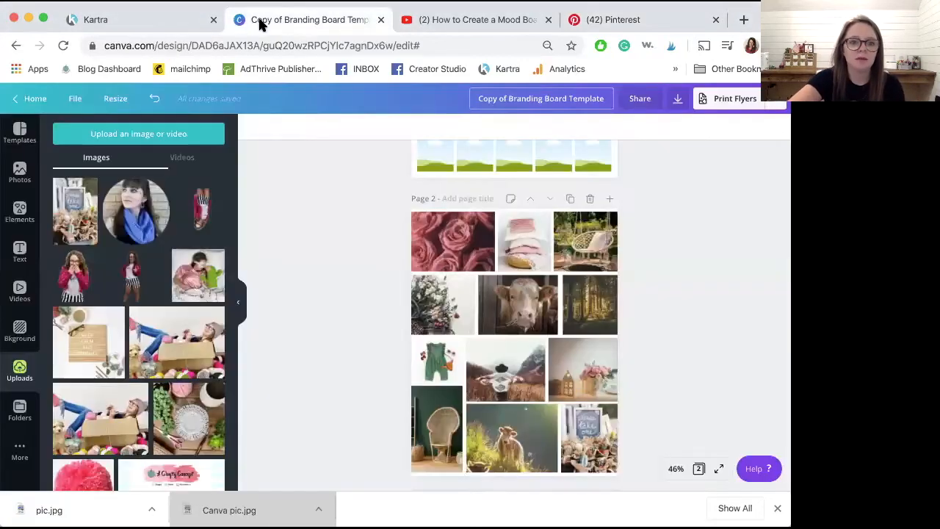
- Upload pic.jpg and place the rainbow nursery mobile picture in the page 2 frame that holds the wicker chair
{"action": "left_click_drag", "start_coordinate": [21, 510], "coordinate": [132, 344]}
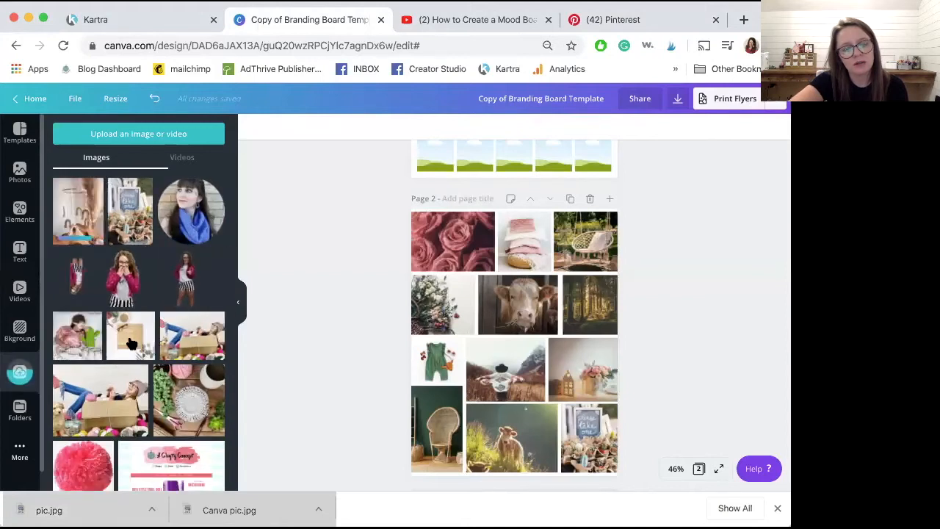
{"action": "left_click_drag", "start_coordinate": [82, 217], "coordinate": [439, 432]}
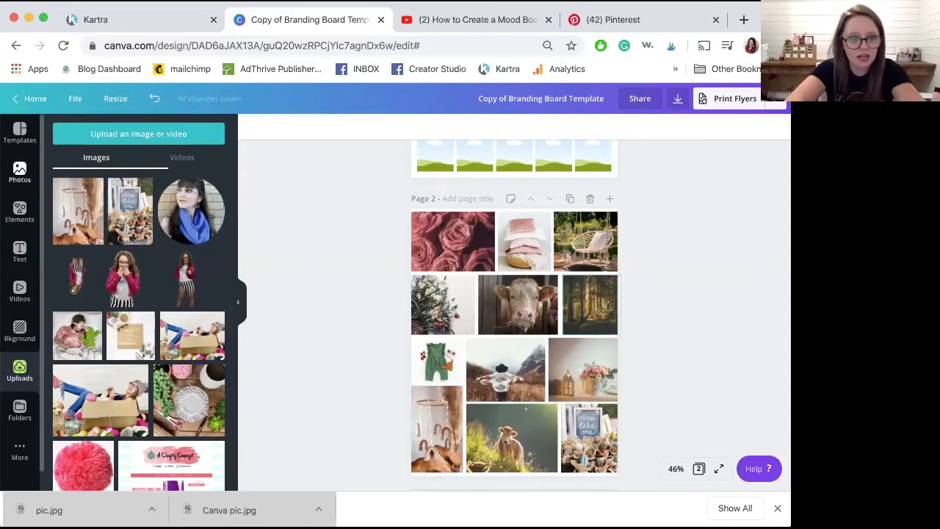
- Search the photos for "forest", try the aerial treetop photo in place of the forest picture on page 2, and undo it
{"action": "left_click", "coordinate": [12, 173]}
{"action": "left_click", "coordinate": [133, 125]}
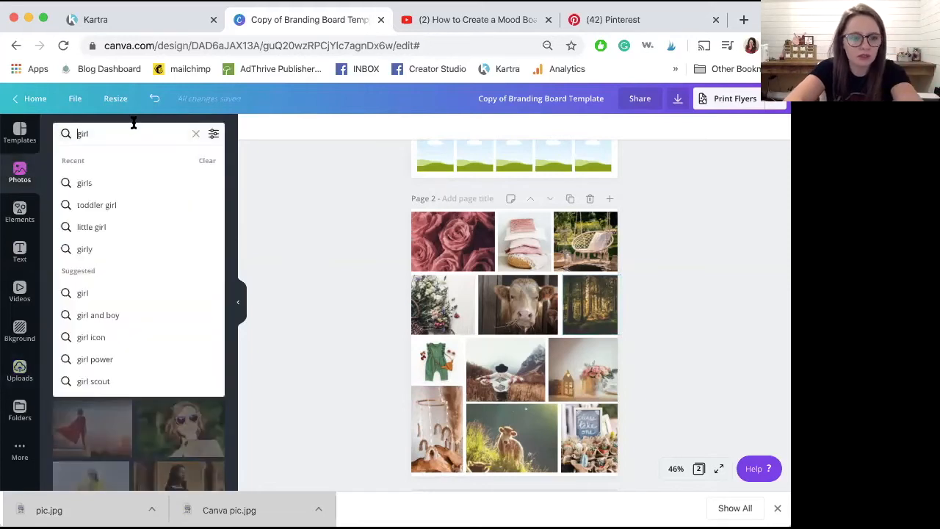
{"action": "type", "text": "forest"}
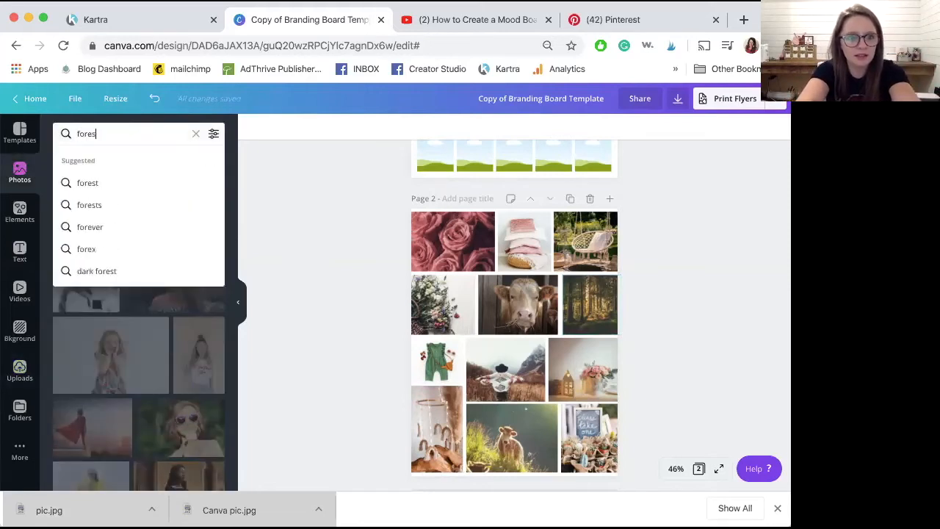
{"action": "key", "text": "Return"}
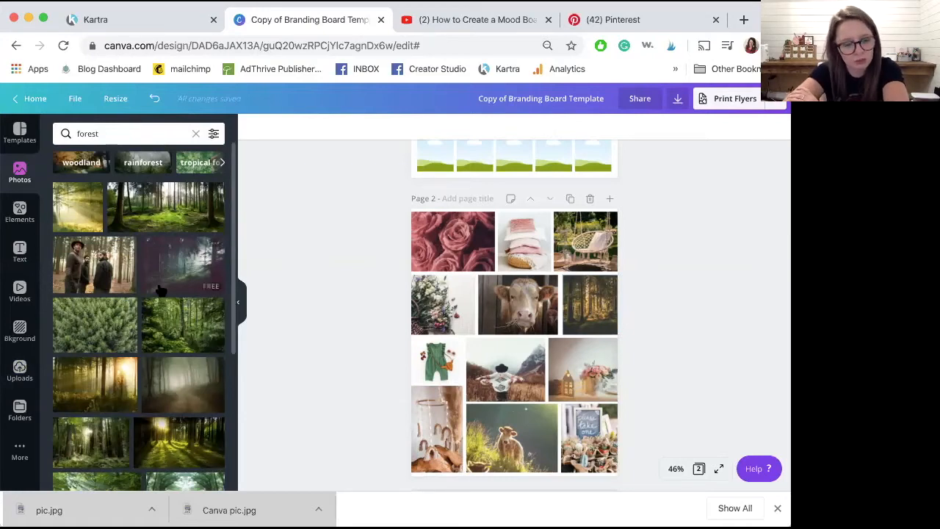
{"action": "scroll", "coordinate": [160, 290], "scroll_direction": "down", "scroll_amount": 5}
{"action": "scroll", "coordinate": [160, 290], "scroll_direction": "down", "scroll_amount": 1}
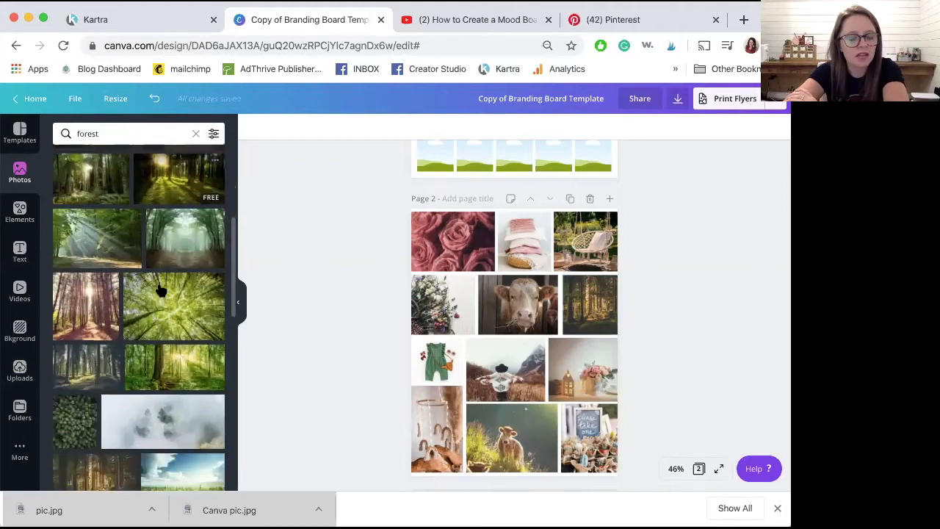
{"action": "scroll", "coordinate": [160, 290], "scroll_direction": "down", "scroll_amount": 3}
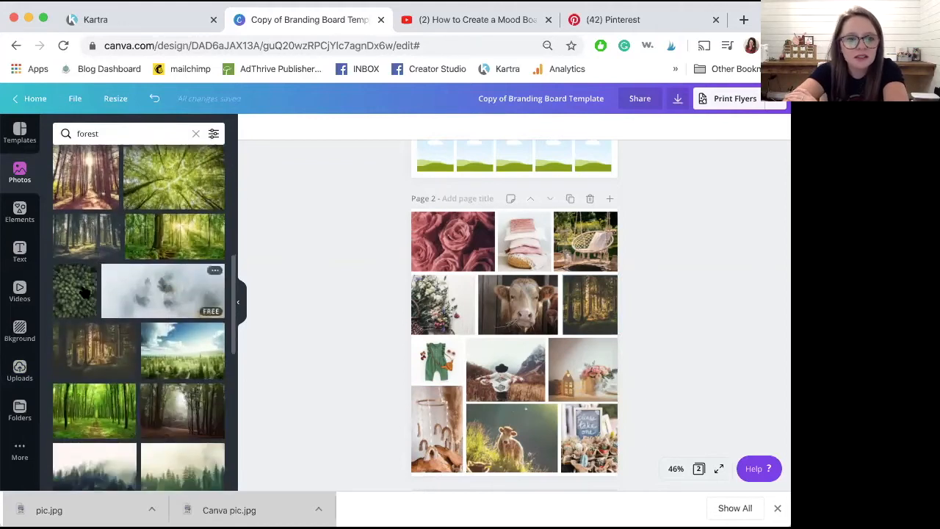
{"action": "left_click_drag", "start_coordinate": [580, 302], "coordinate": [581, 301]}
{"action": "key", "text": "super+z"}
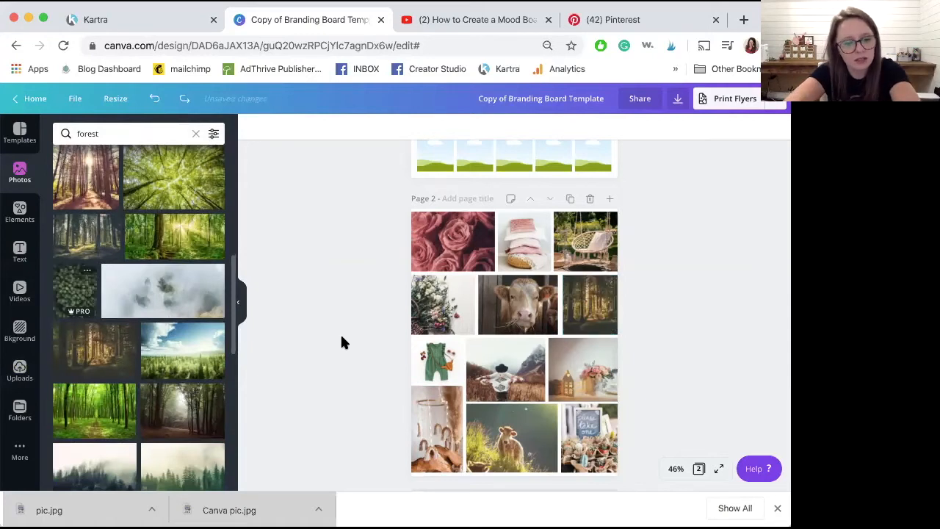
- Try the dark forest path photo in the second row's last frame on page 2 and undo the replacement
{"action": "scroll", "coordinate": [170, 297], "scroll_direction": "down", "scroll_amount": 3}
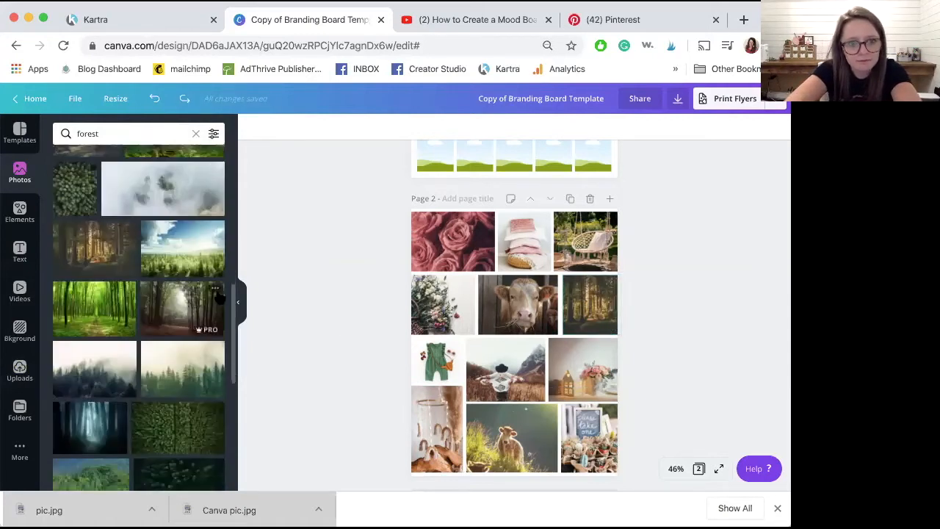
{"action": "left_click_drag", "start_coordinate": [183, 308], "coordinate": [592, 299]}
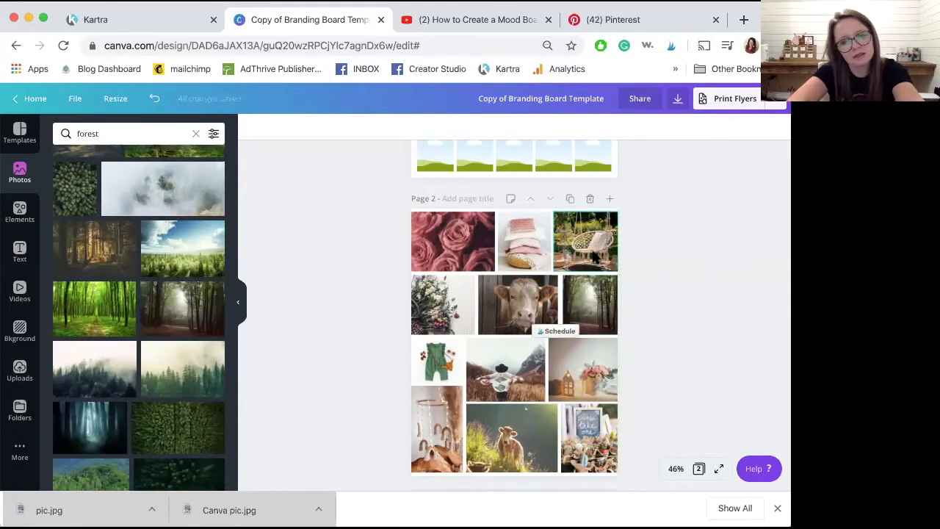
{"action": "key", "text": "ctrl+z"}
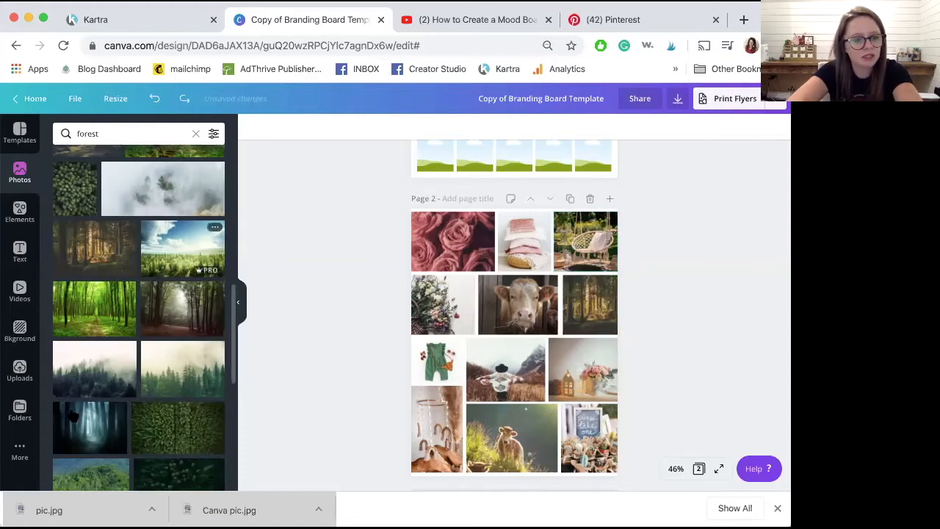
- Place the recently used flower basket photo in the second row's last frame on page 2 and flip it horizontally
{"action": "left_click", "coordinate": [196, 132]}
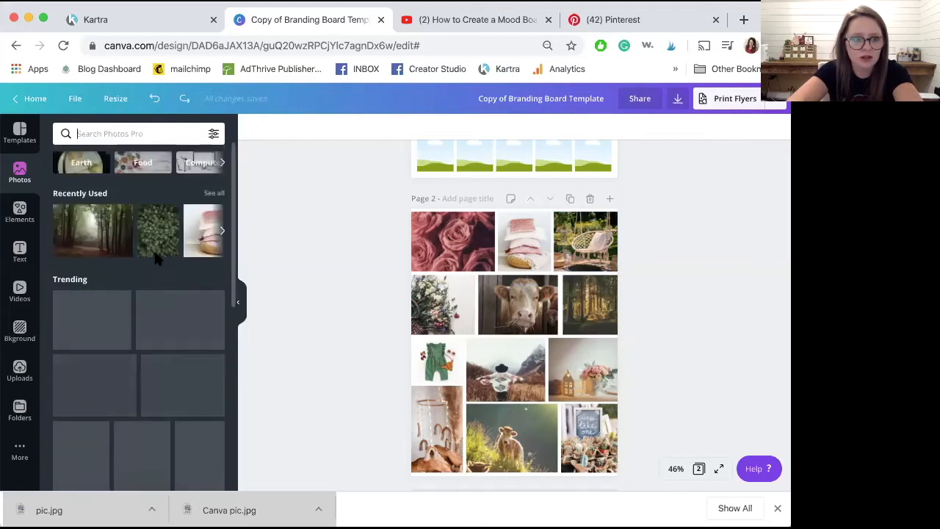
{"action": "left_click", "coordinate": [214, 193]}
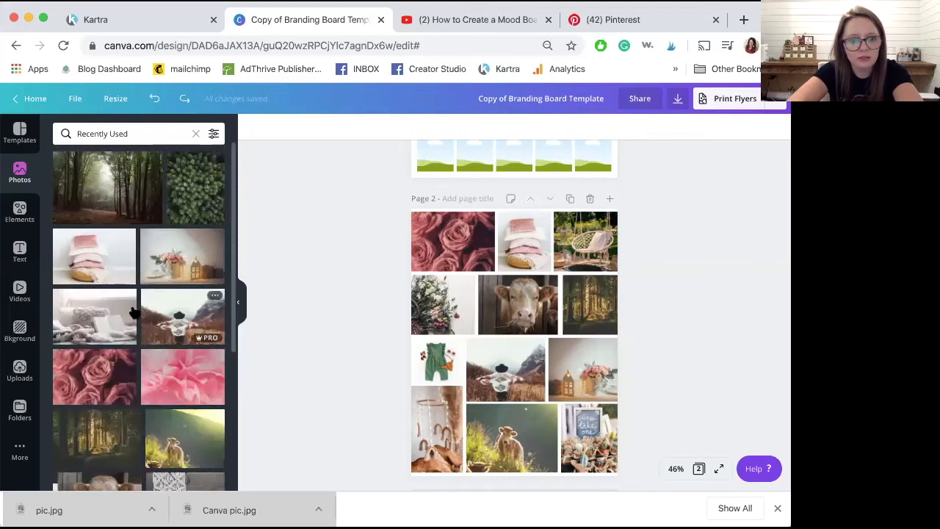
{"action": "scroll", "coordinate": [132, 312], "scroll_direction": "down", "scroll_amount": 3}
{"action": "scroll", "coordinate": [133, 309], "scroll_direction": "down", "scroll_amount": 5}
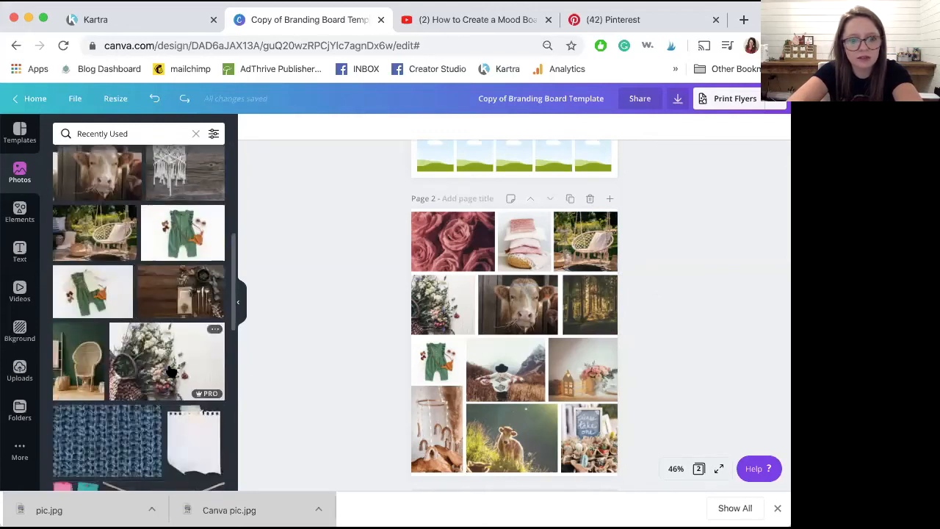
{"action": "left_click_drag", "start_coordinate": [170, 371], "coordinate": [592, 305]}
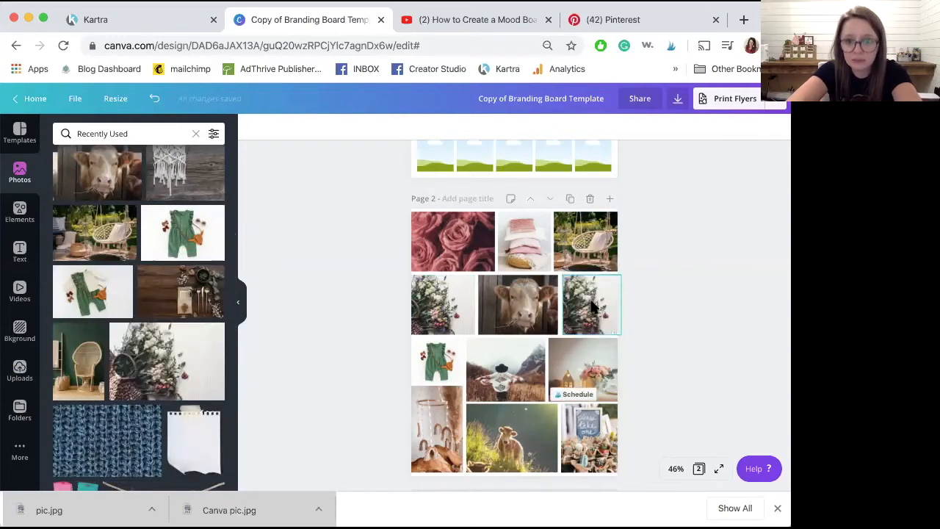
{"action": "left_click", "coordinate": [415, 128]}
{"action": "left_click", "coordinate": [439, 155]}
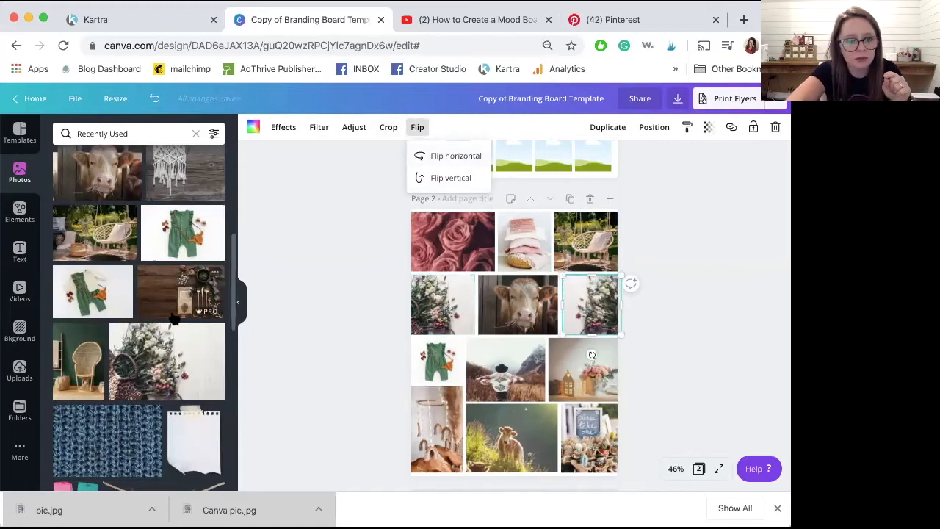
- Replace the flower basket photo in the second row's first frame with the recently used golden forest photo
{"action": "scroll", "coordinate": [175, 317], "scroll_direction": "down", "scroll_amount": 2}
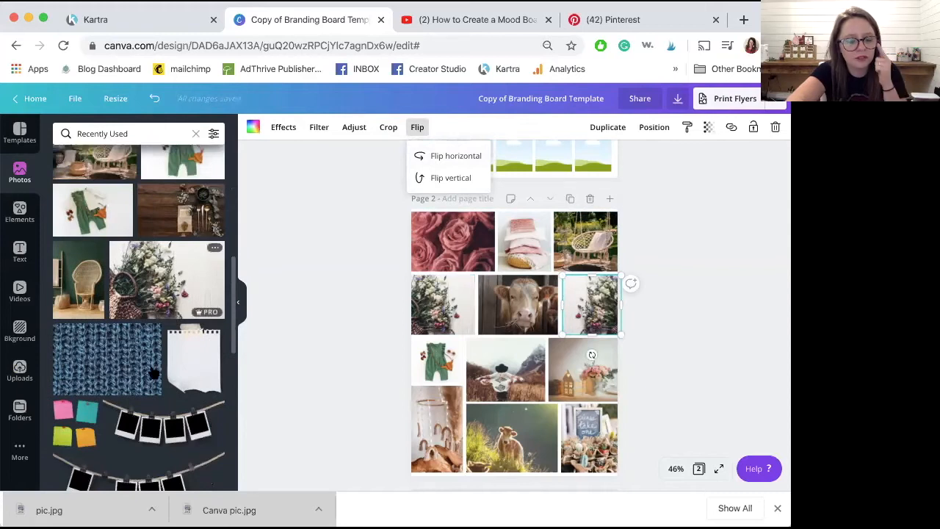
{"action": "scroll", "coordinate": [153, 371], "scroll_direction": "up", "scroll_amount": 4}
{"action": "scroll", "coordinate": [153, 372], "scroll_direction": "up", "scroll_amount": 2}
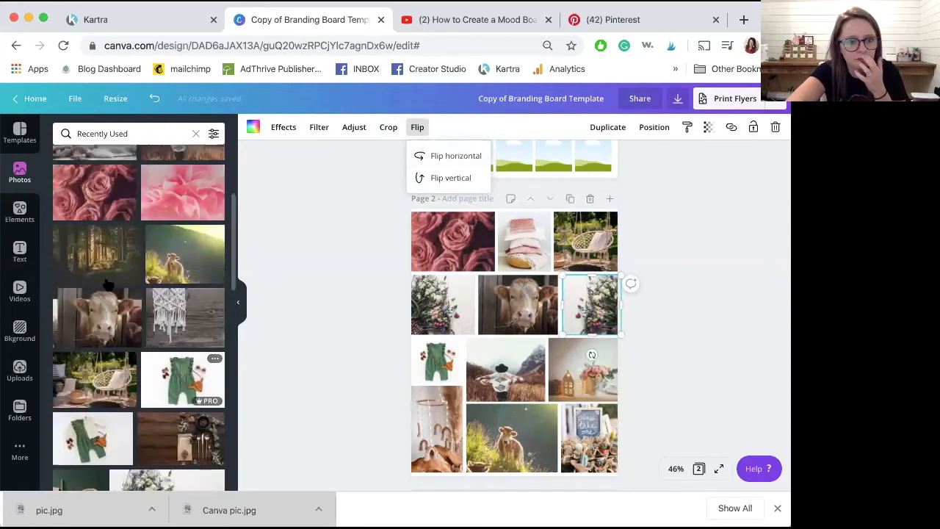
{"action": "left_click_drag", "start_coordinate": [108, 267], "coordinate": [443, 327]}
{"action": "left_click", "coordinate": [365, 317]}
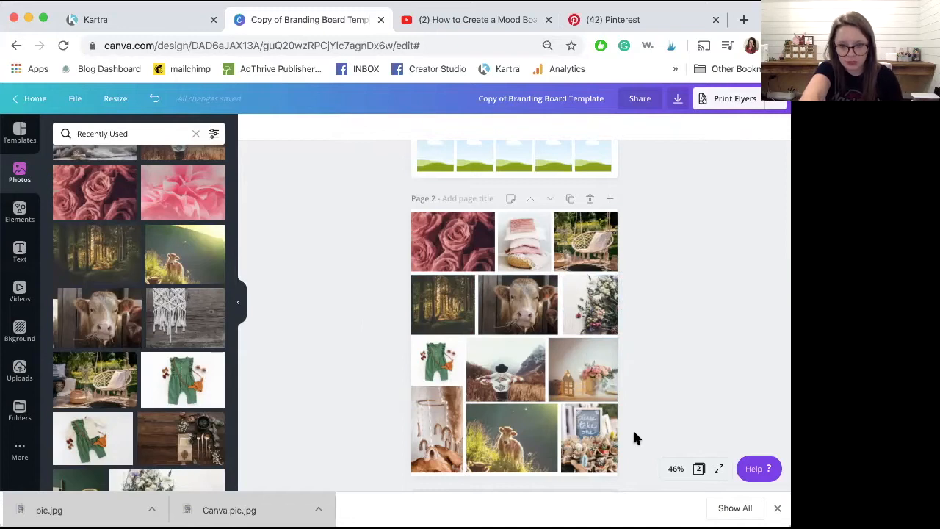
- Enlarge and reposition the potted cacti picture within its frame in the last row of page 2
{"action": "left_click", "coordinate": [601, 428]}
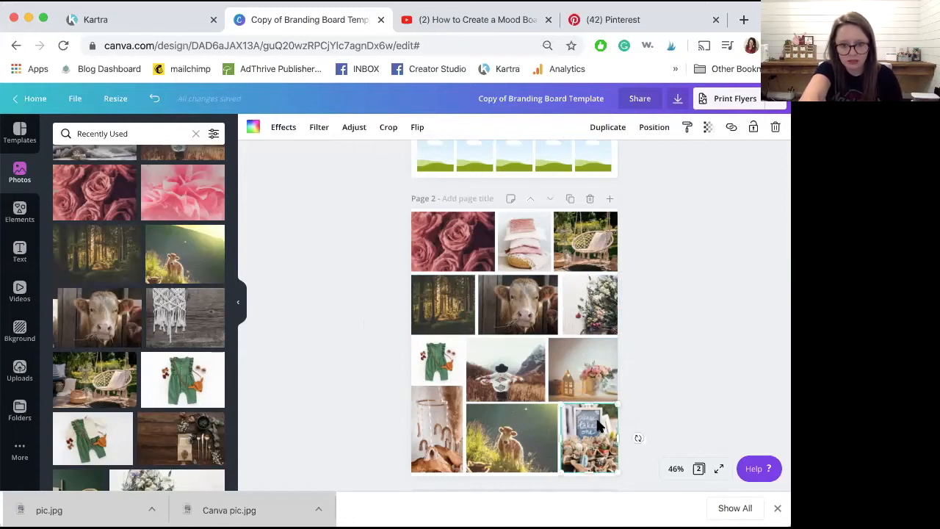
{"action": "double_click", "coordinate": [601, 428]}
{"action": "left_click_drag", "start_coordinate": [558, 392], "coordinate": [547, 377]}
{"action": "left_click_drag", "start_coordinate": [580, 427], "coordinate": [590, 426]}
{"action": "left_click", "coordinate": [710, 383]}
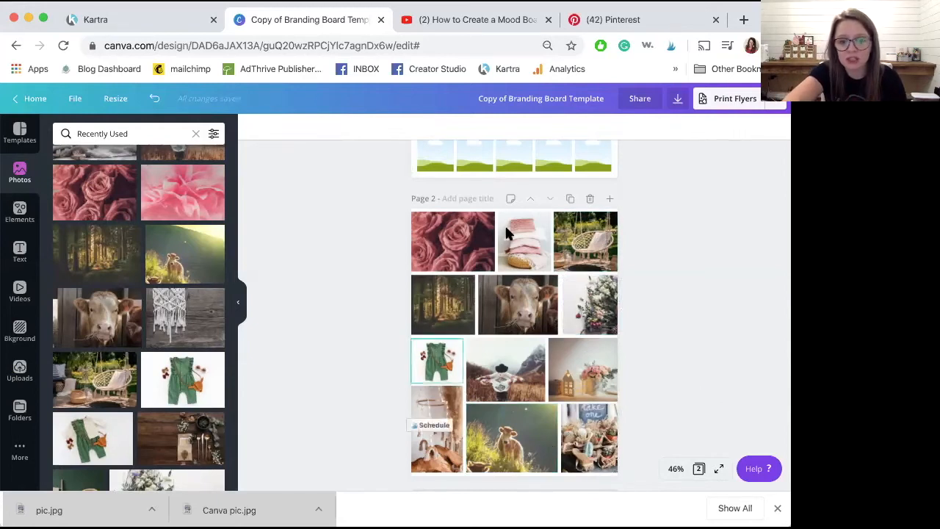
- Delete the "textures" label above the row of five image frames on page 1
{"action": "scroll", "coordinate": [571, 276], "scroll_direction": "up", "scroll_amount": 4}
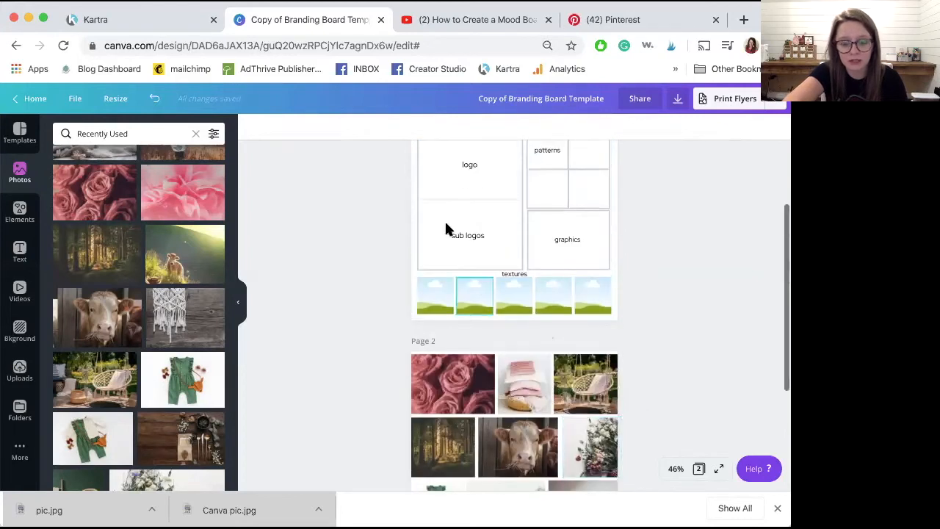
{"action": "scroll", "coordinate": [476, 210], "scroll_direction": "up", "scroll_amount": 3}
{"action": "scroll", "coordinate": [443, 302], "scroll_direction": "down", "scroll_amount": 2}
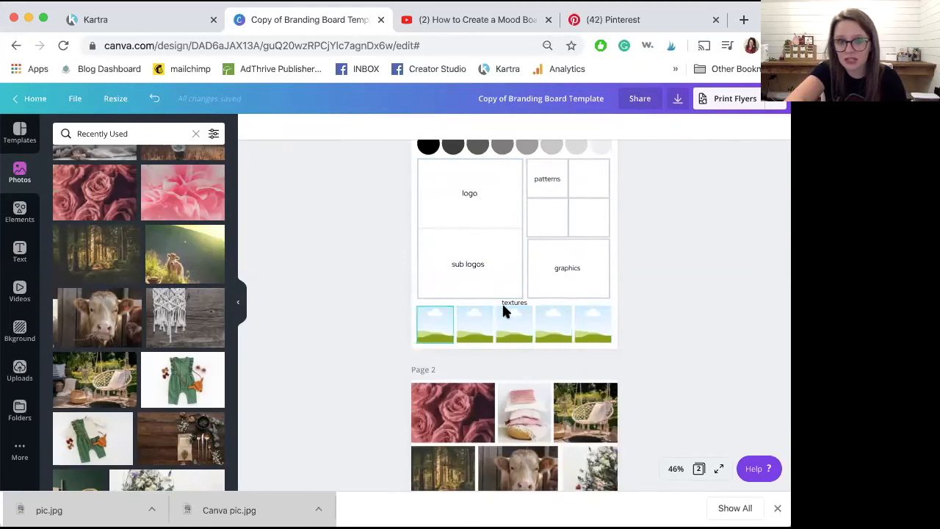
{"action": "scroll", "coordinate": [403, 324], "scroll_direction": "up", "scroll_amount": 2}
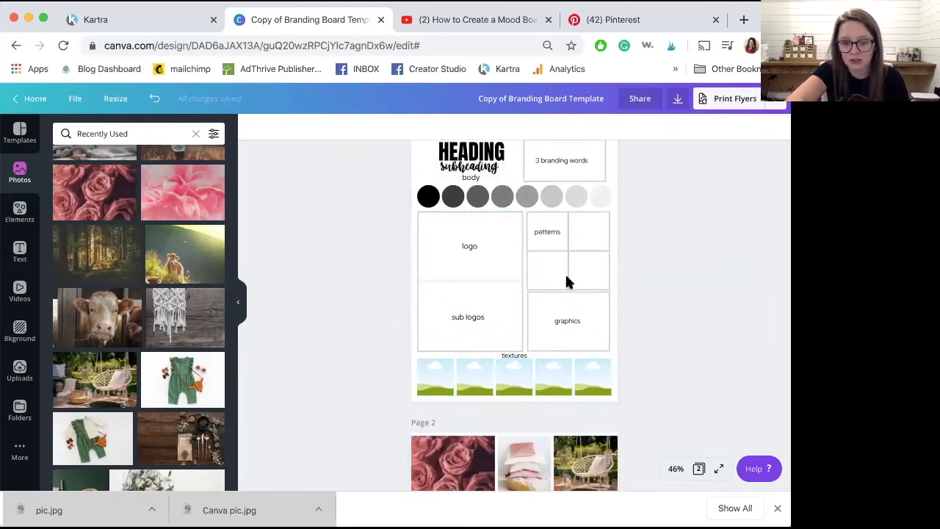
{"action": "left_click", "coordinate": [517, 358]}
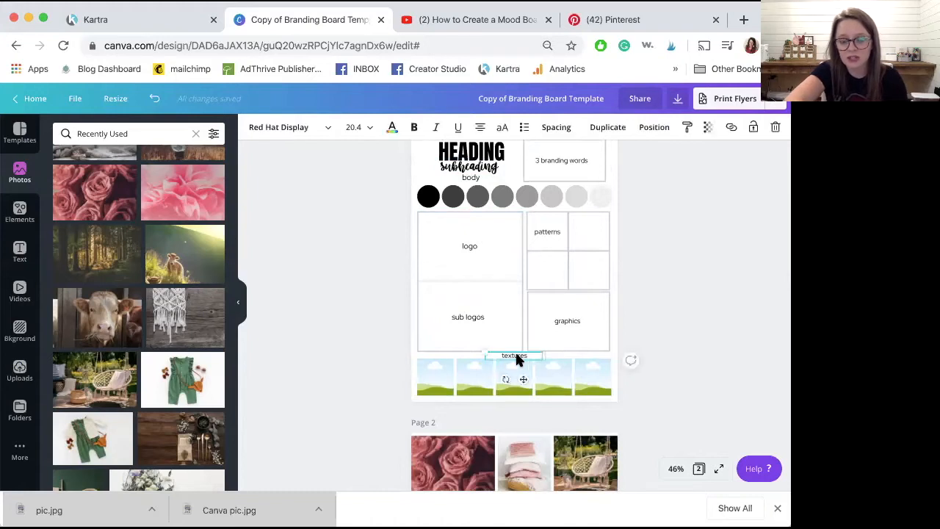
{"action": "key", "text": "Delete"}
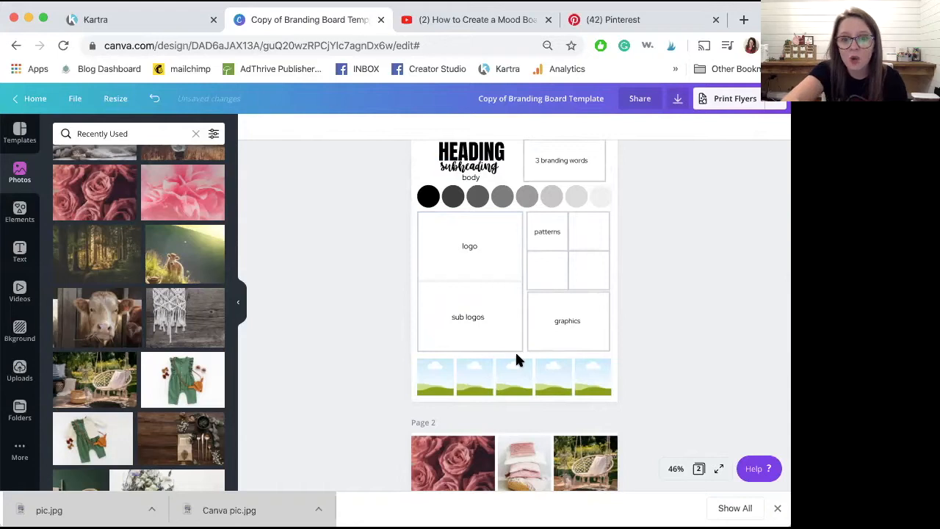
- Search the photos for "textures" and place the brown wood plank photo in the first texture frame on page 1
{"action": "left_click", "coordinate": [553, 384]}
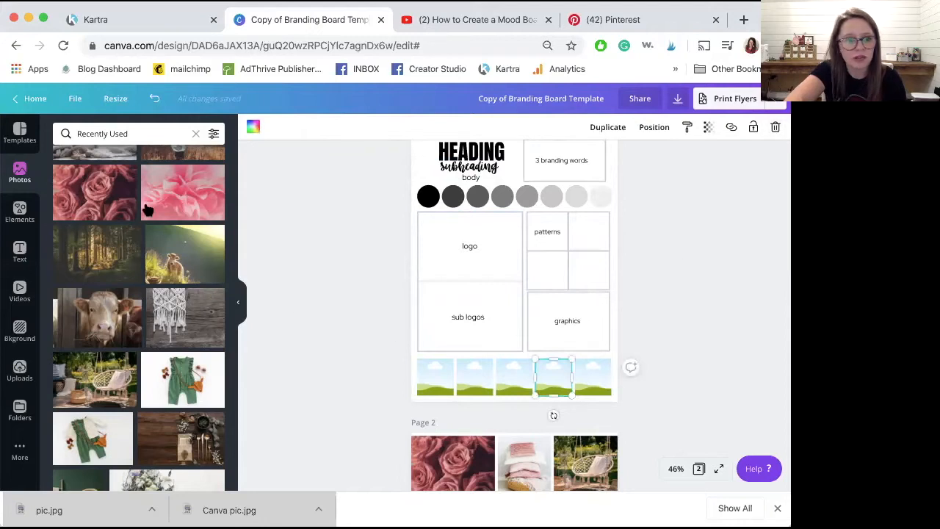
{"action": "left_click", "coordinate": [118, 133]}
{"action": "type", "text": "textures"}
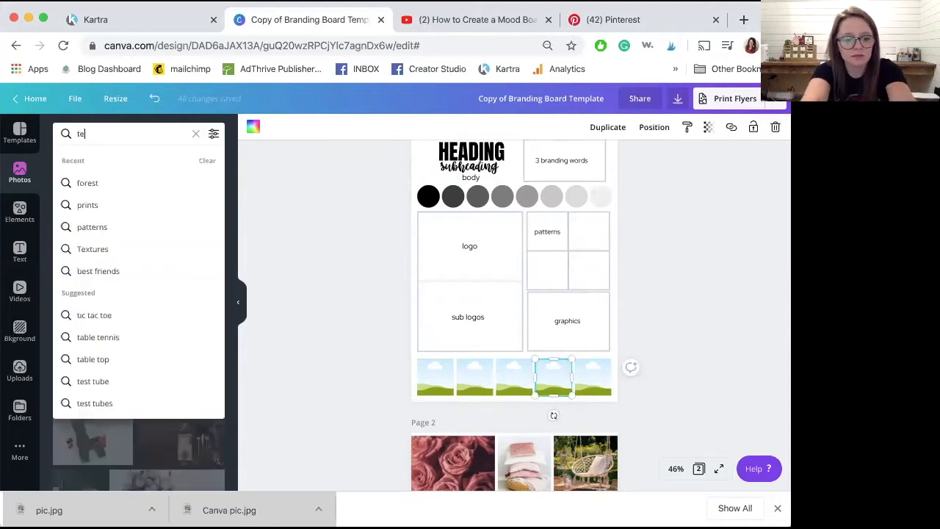
{"action": "key", "text": "Return"}
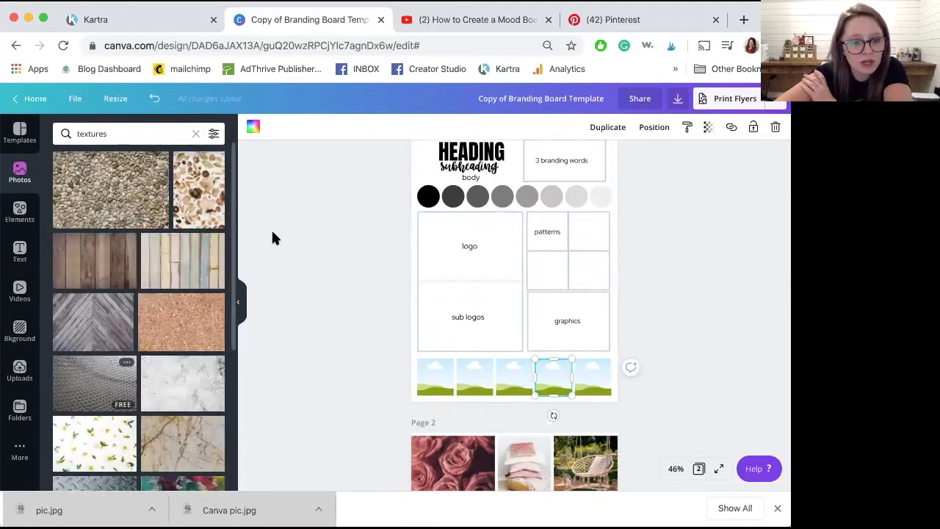
{"action": "scroll", "coordinate": [272, 237], "scroll_direction": "down", "scroll_amount": 2}
{"action": "scroll", "coordinate": [272, 237], "scroll_direction": "up", "scroll_amount": 1}
{"action": "left_click_drag", "start_coordinate": [382, 299], "coordinate": [435, 335]}
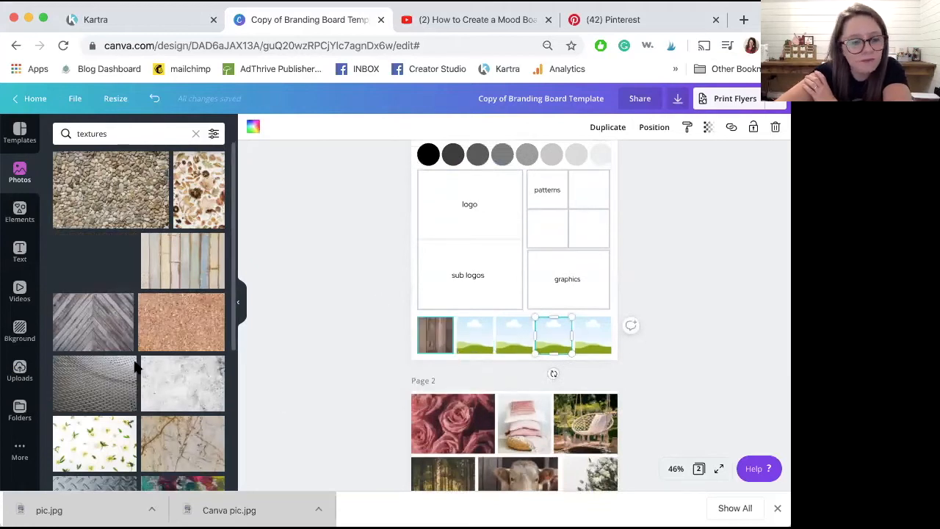
- Find the weathered, crumbling brick wall photo among the texture photos and place it in the second texture frame on page 1
{"action": "scroll", "coordinate": [79, 282], "scroll_direction": "down", "scroll_amount": 2}
{"action": "scroll", "coordinate": [80, 282], "scroll_direction": "down", "scroll_amount": 5}
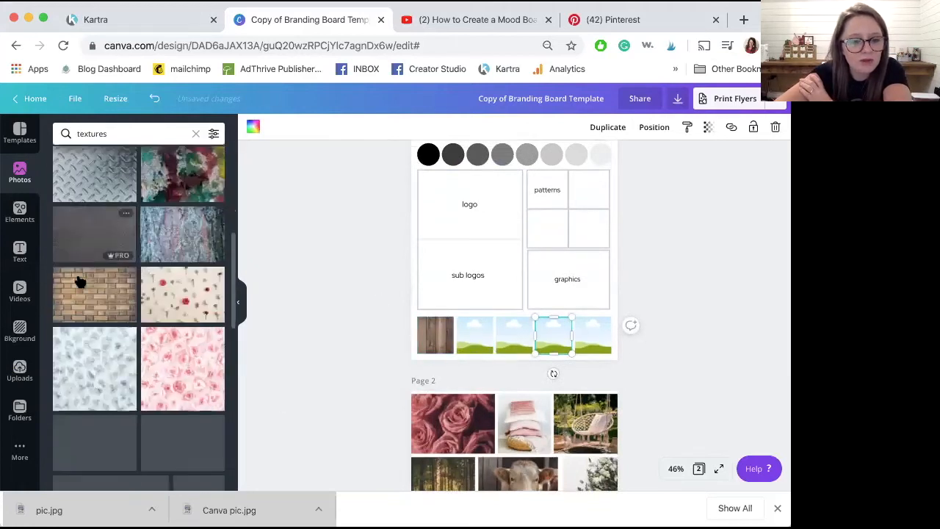
{"action": "scroll", "coordinate": [157, 215], "scroll_direction": "down", "scroll_amount": 4}
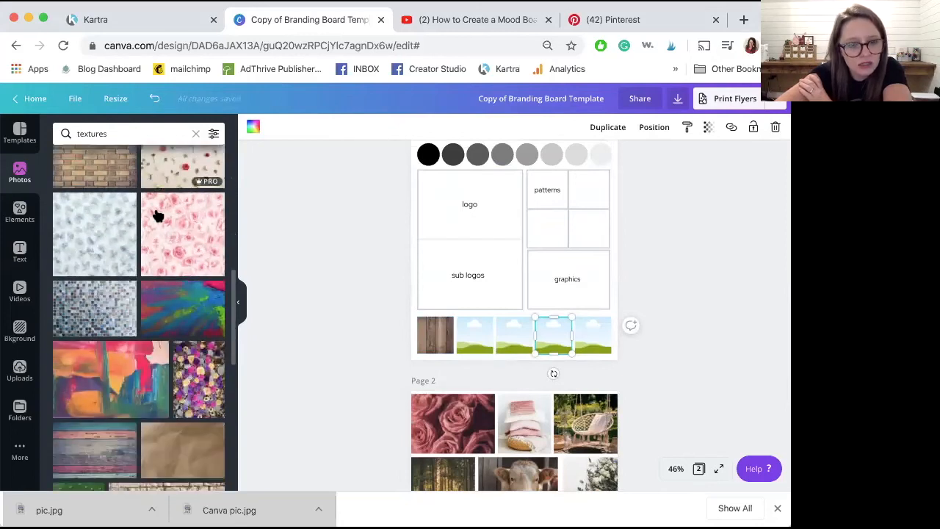
{"action": "scroll", "coordinate": [157, 215], "scroll_direction": "down", "scroll_amount": 5}
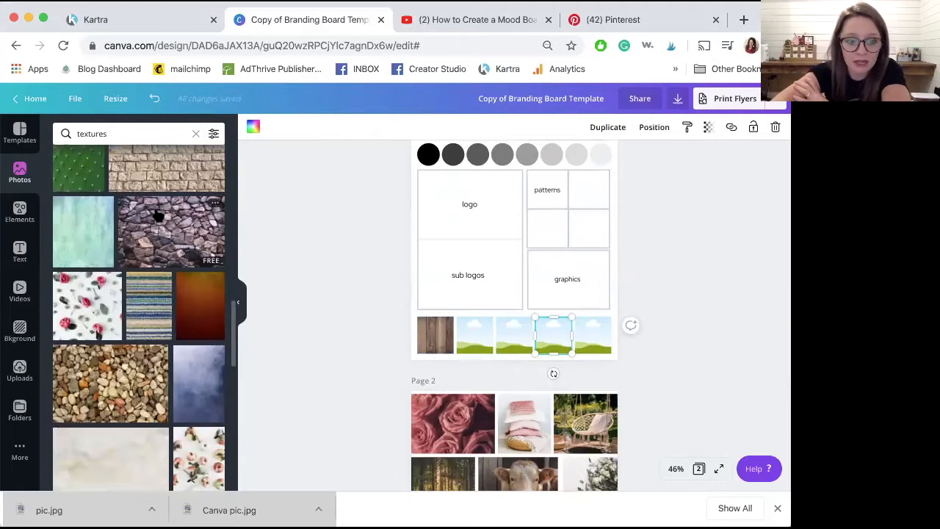
{"action": "scroll", "coordinate": [157, 214], "scroll_direction": "down", "scroll_amount": 5}
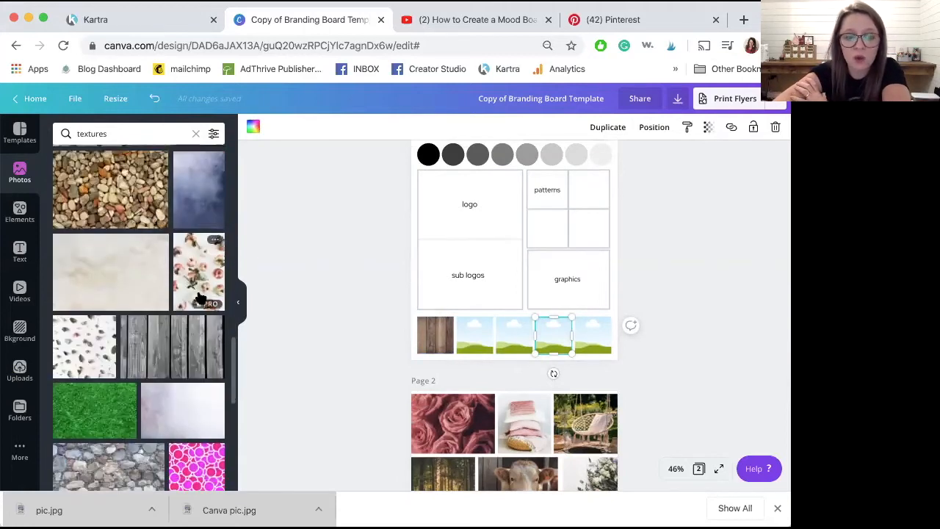
{"action": "scroll", "coordinate": [202, 297], "scroll_direction": "down", "scroll_amount": 3}
{"action": "scroll", "coordinate": [202, 296], "scroll_direction": "down", "scroll_amount": 3}
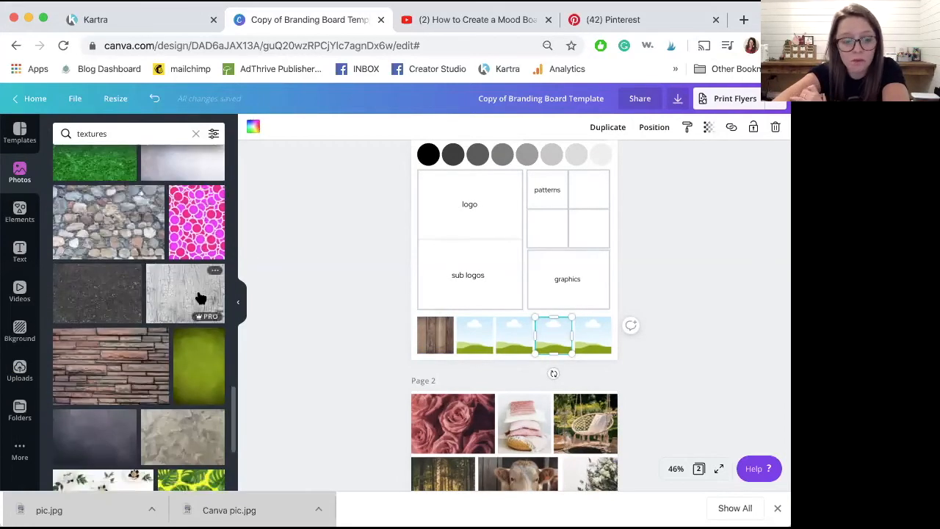
{"action": "scroll", "coordinate": [201, 298], "scroll_direction": "down", "scroll_amount": 5}
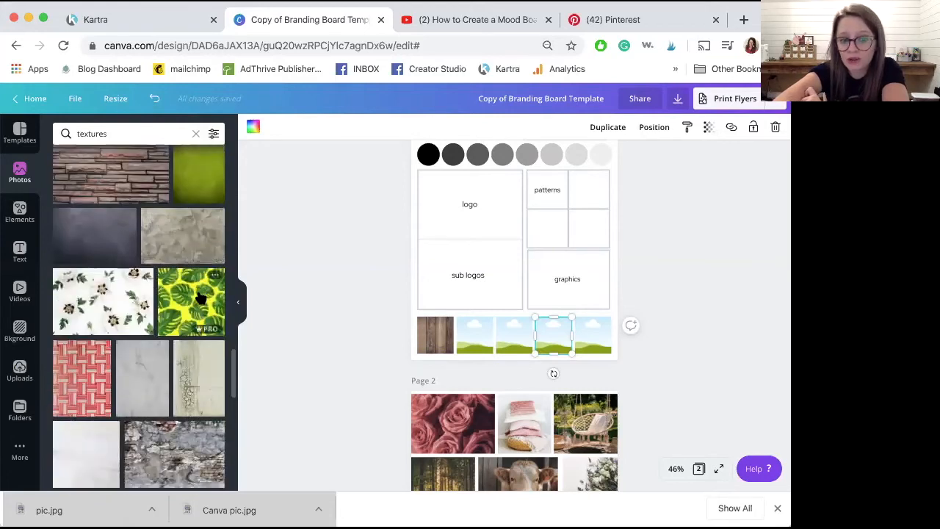
{"action": "scroll", "coordinate": [200, 297], "scroll_direction": "down", "scroll_amount": 2}
{"action": "scroll", "coordinate": [201, 298], "scroll_direction": "down", "scroll_amount": 1}
{"action": "scroll", "coordinate": [201, 297], "scroll_direction": "down", "scroll_amount": 3}
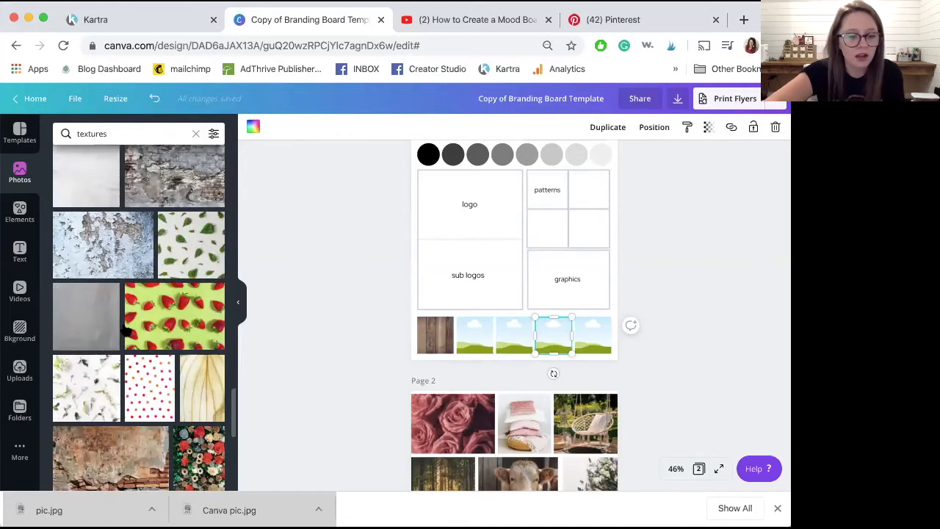
{"action": "scroll", "coordinate": [165, 363], "scroll_direction": "down", "scroll_amount": 2}
{"action": "left_click_drag", "start_coordinate": [125, 337], "coordinate": [474, 339]}
- Find the cracked brown cut-wood photo among the texture photos and place it in the third texture frame
{"action": "scroll", "coordinate": [151, 353], "scroll_direction": "down", "scroll_amount": 5}
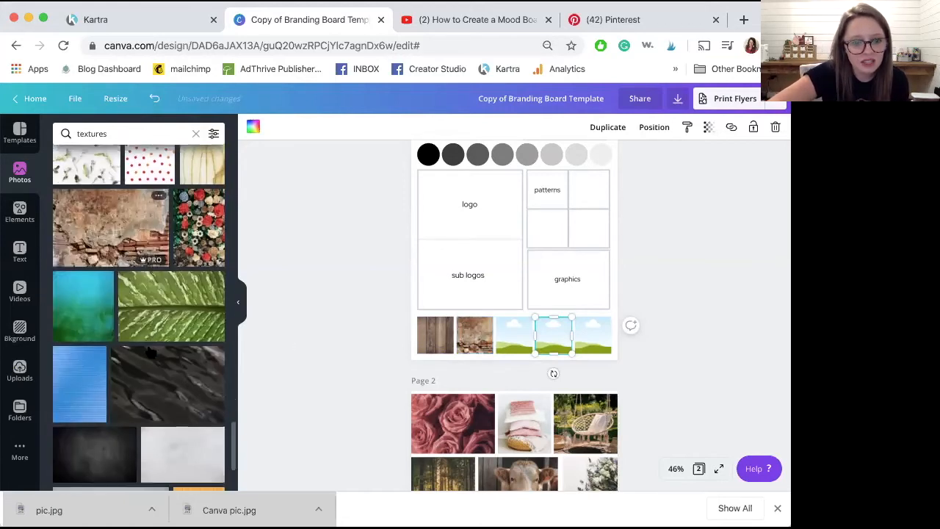
{"action": "scroll", "coordinate": [151, 352], "scroll_direction": "down", "scroll_amount": 2}
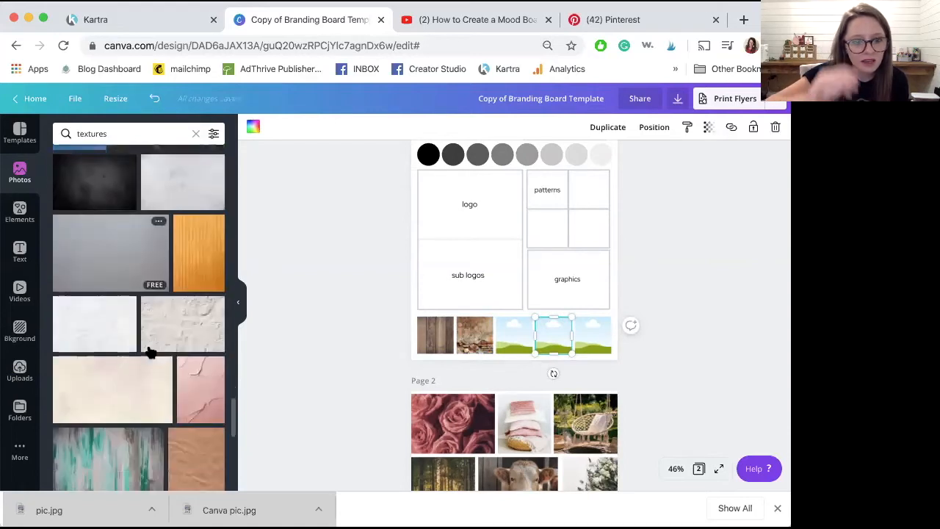
{"action": "scroll", "coordinate": [151, 353], "scroll_direction": "down", "scroll_amount": 5}
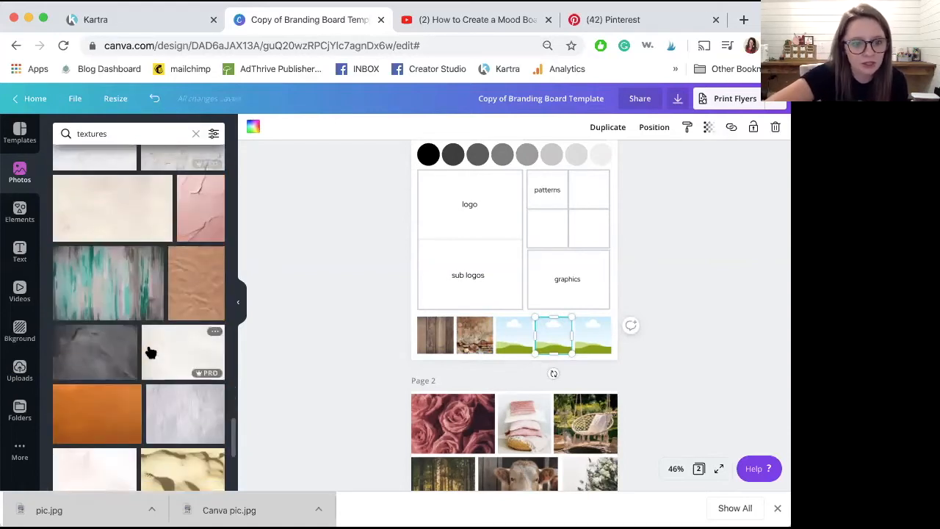
{"action": "scroll", "coordinate": [151, 353], "scroll_direction": "down", "scroll_amount": 5}
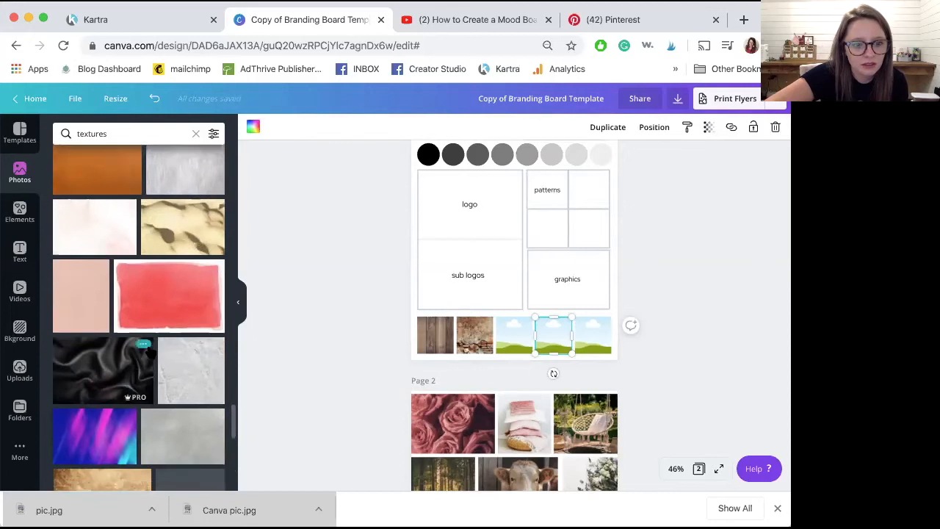
{"action": "scroll", "coordinate": [151, 353], "scroll_direction": "down", "scroll_amount": 3}
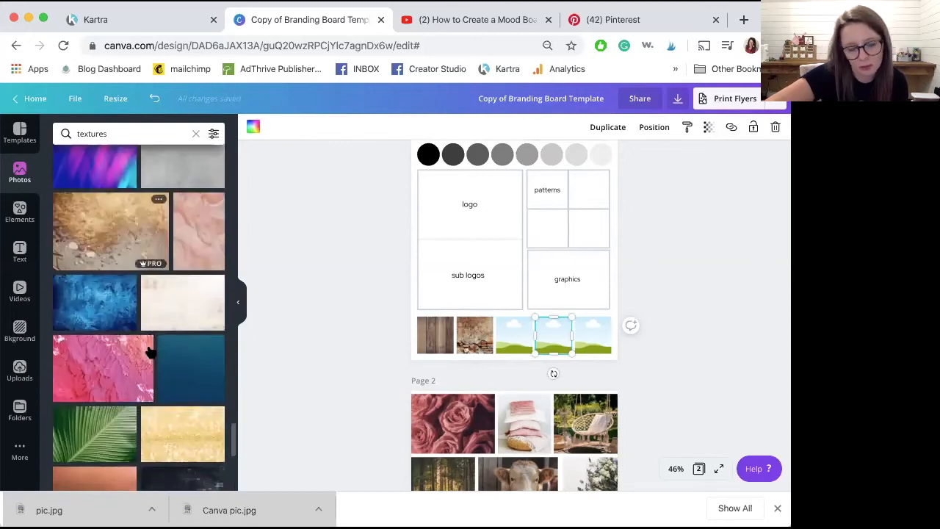
{"action": "scroll", "coordinate": [151, 352], "scroll_direction": "down", "scroll_amount": 3}
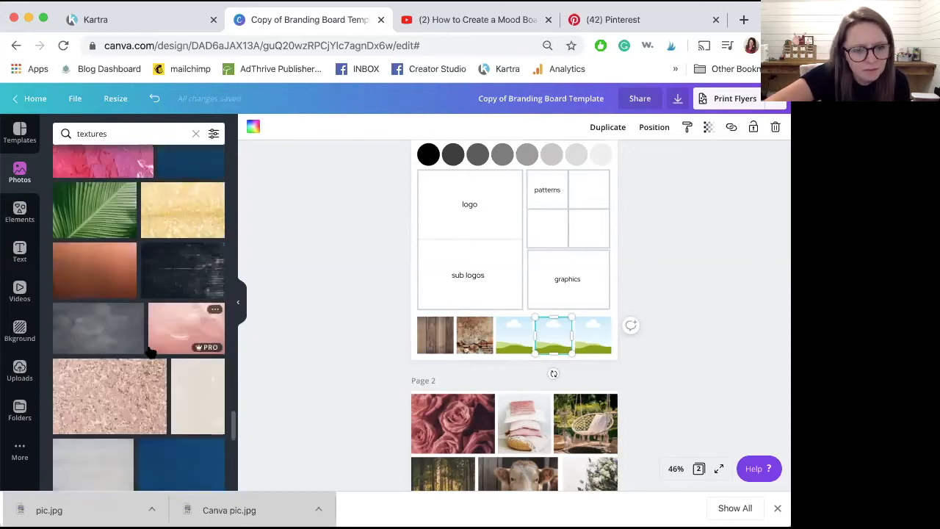
{"action": "scroll", "coordinate": [103, 235], "scroll_direction": "down", "scroll_amount": 3}
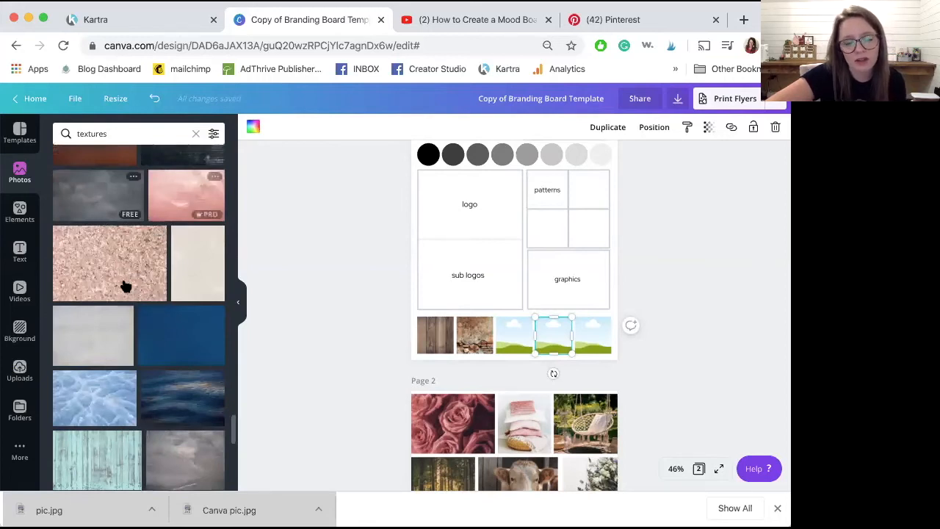
{"action": "scroll", "coordinate": [125, 287], "scroll_direction": "down", "scroll_amount": 10}
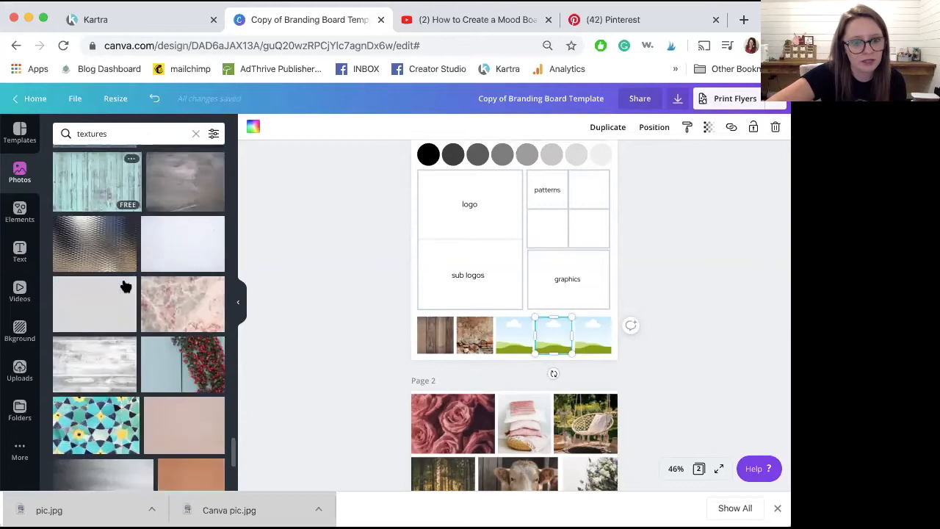
{"action": "left_click_drag", "start_coordinate": [125, 294], "coordinate": [510, 340]}
- Browse further texture photos for the fourth frame and search the photos for "stones" instead
{"action": "scroll", "coordinate": [226, 347], "scroll_direction": "down", "scroll_amount": 3}
{"action": "scroll", "coordinate": [226, 347], "scroll_direction": "down", "scroll_amount": 8}
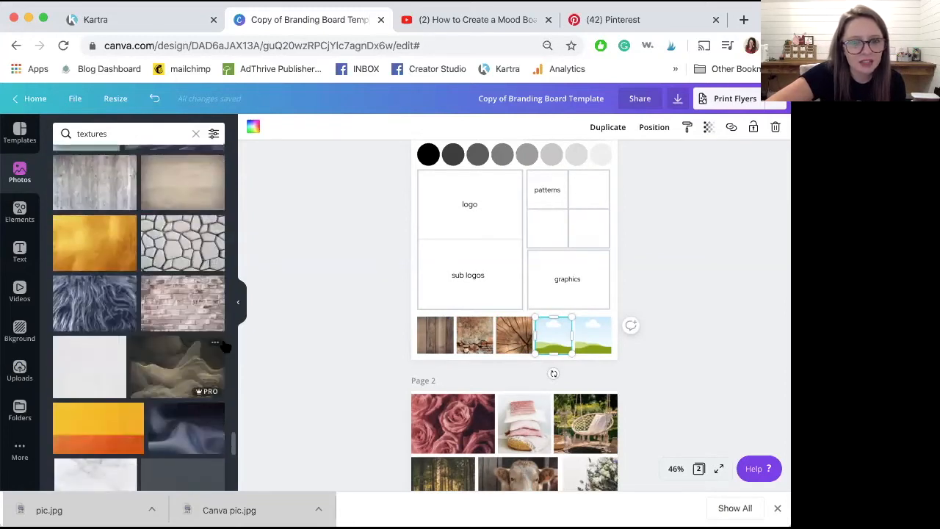
{"action": "scroll", "coordinate": [225, 347], "scroll_direction": "down", "scroll_amount": 10}
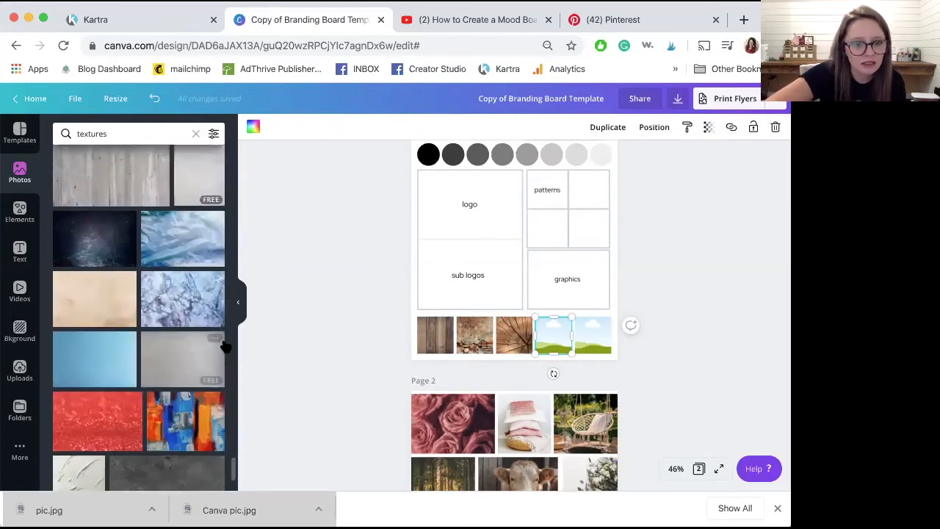
{"action": "scroll", "coordinate": [226, 347], "scroll_direction": "down", "scroll_amount": 8}
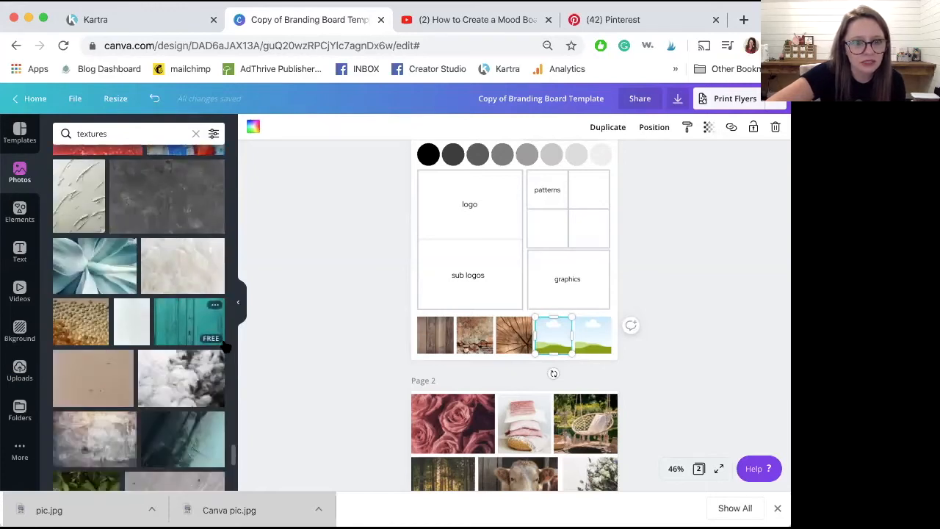
{"action": "left_click", "coordinate": [129, 132]}
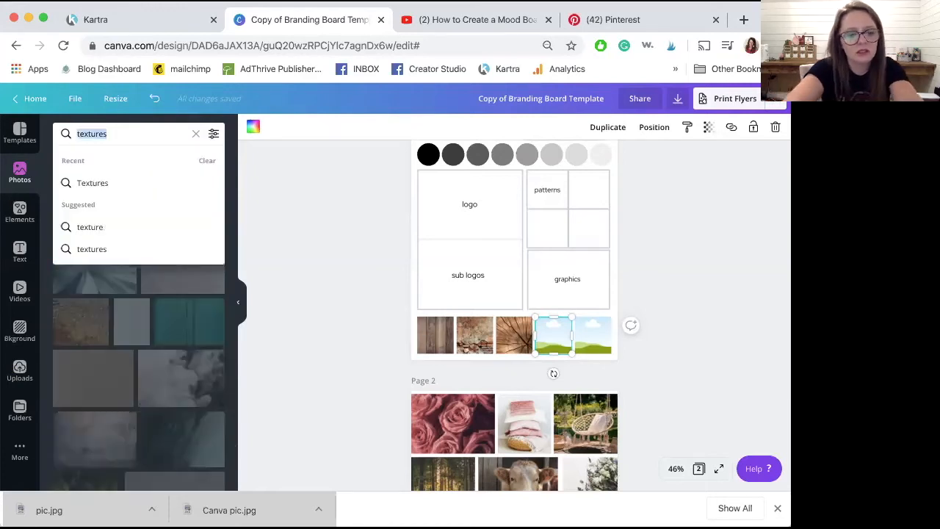
{"action": "type", "text": "stones"}
{"action": "key", "text": "Return"}
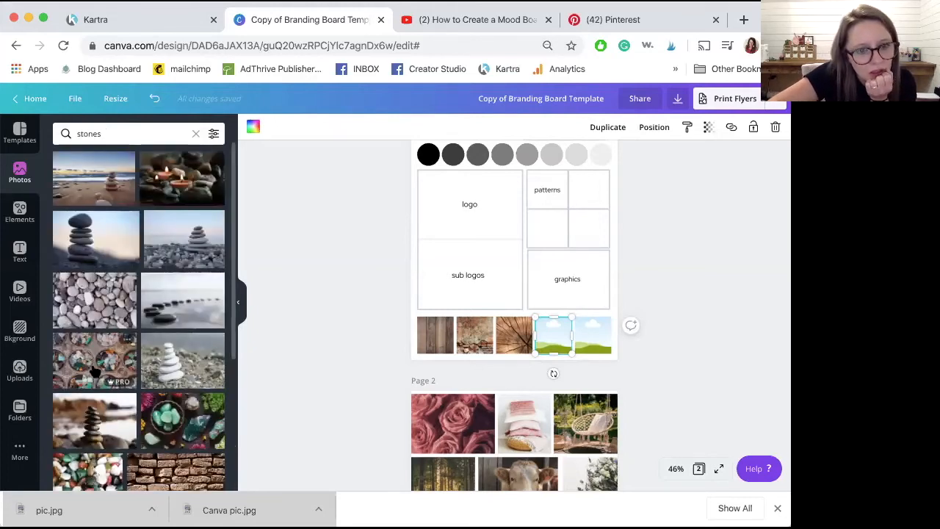
- Try the stones-in-bowls and green crystals photos in the fourth texture frame, and replace them with the multicoloured polished pebbles photo
{"action": "left_click_drag", "start_coordinate": [94, 371], "coordinate": [556, 338]}
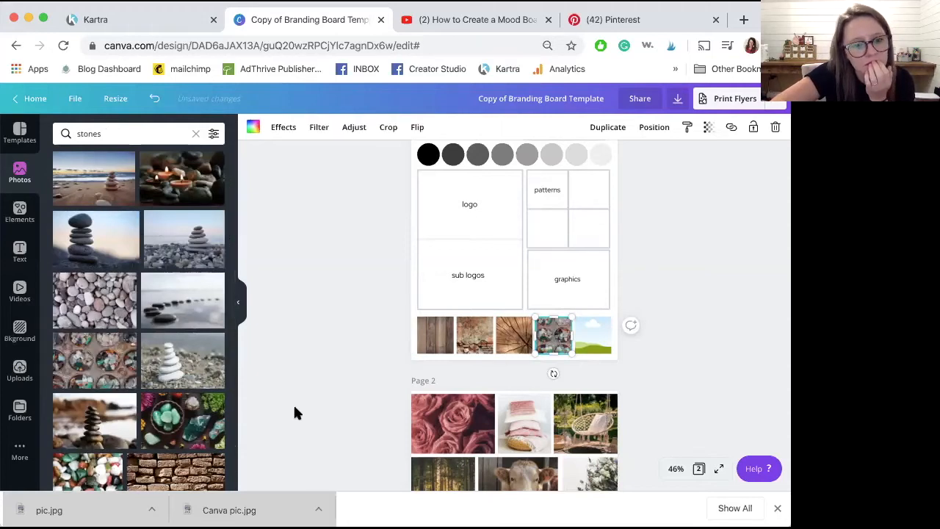
{"action": "left_click_drag", "start_coordinate": [184, 420], "coordinate": [553, 335]}
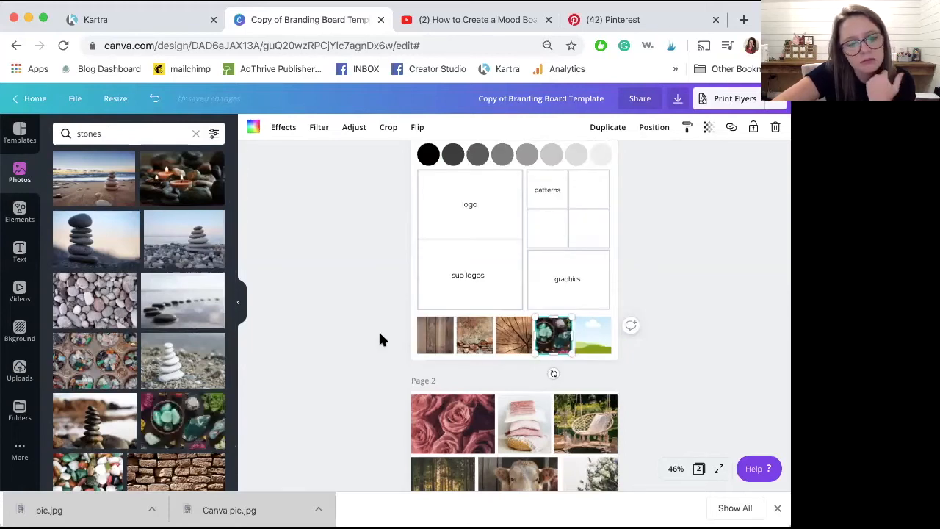
{"action": "scroll", "coordinate": [171, 405], "scroll_direction": "down", "scroll_amount": 2}
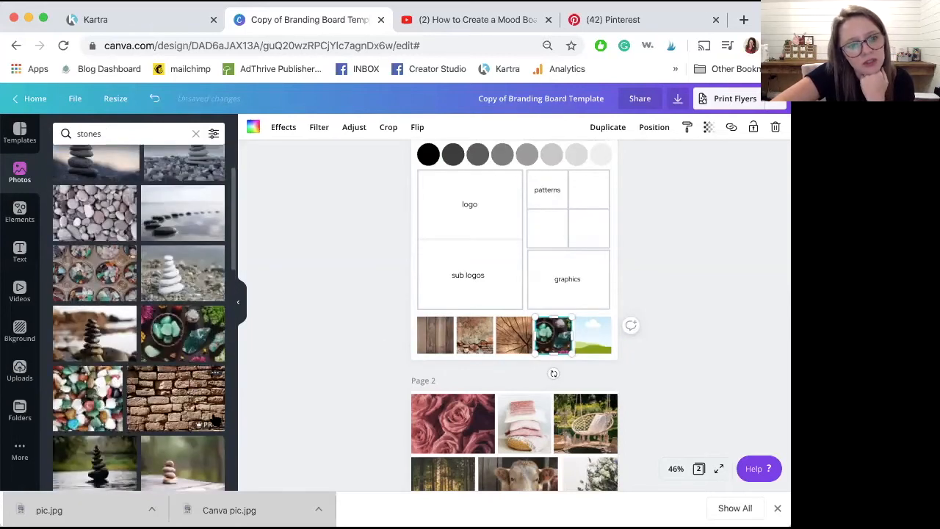
{"action": "left_click_drag", "start_coordinate": [110, 404], "coordinate": [552, 339]}
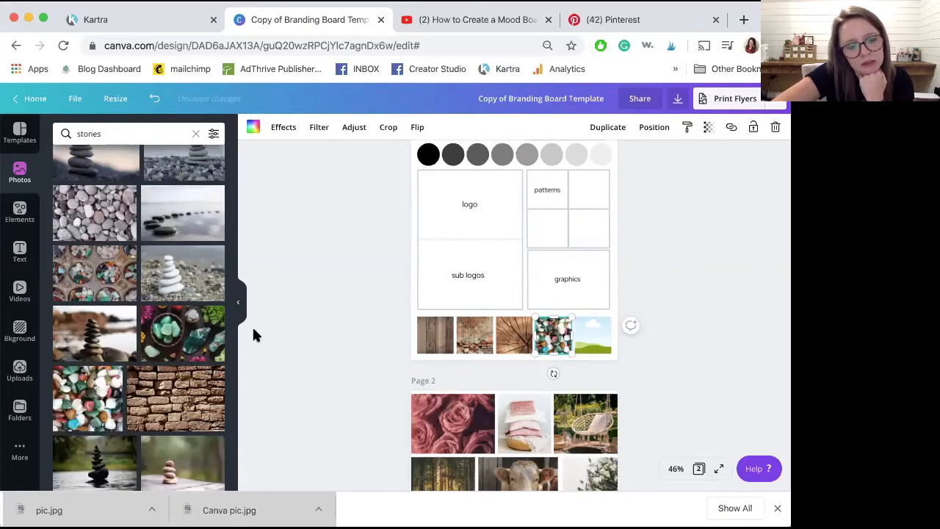
- Browse more stones photos, and search the photos for "nature" to find a picture for the fifth texture frame
{"action": "scroll", "coordinate": [504, 427], "scroll_direction": "down", "scroll_amount": 5}
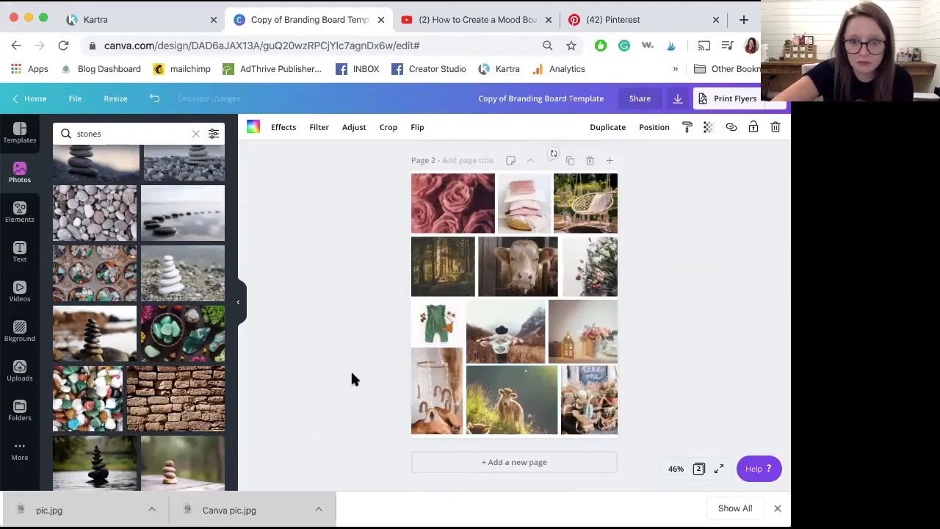
{"action": "scroll", "coordinate": [352, 378], "scroll_direction": "up", "scroll_amount": 3}
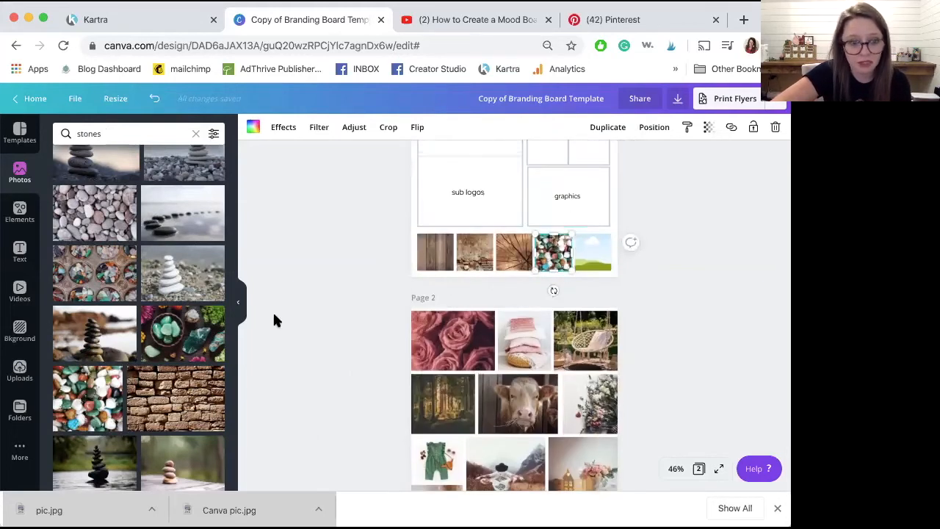
{"action": "scroll", "coordinate": [168, 276], "scroll_direction": "down", "scroll_amount": 8}
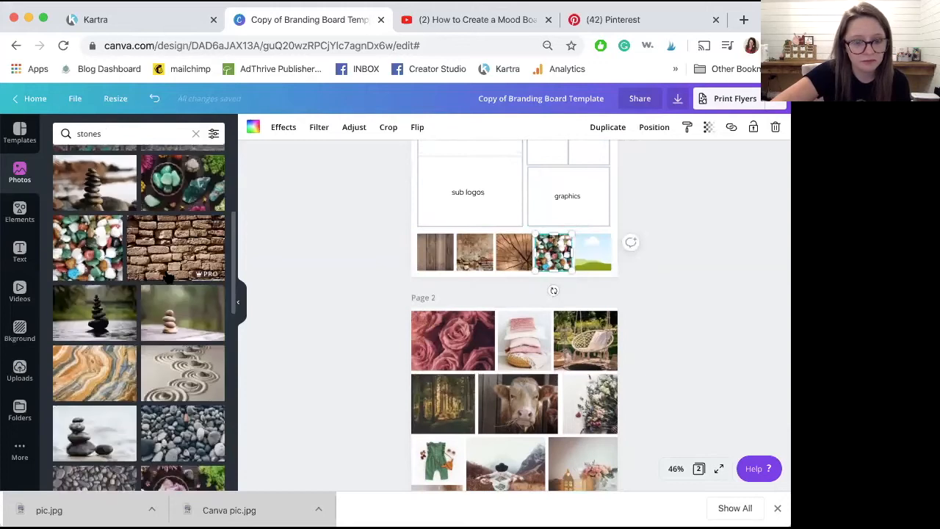
{"action": "scroll", "coordinate": [167, 275], "scroll_direction": "down", "scroll_amount": 5}
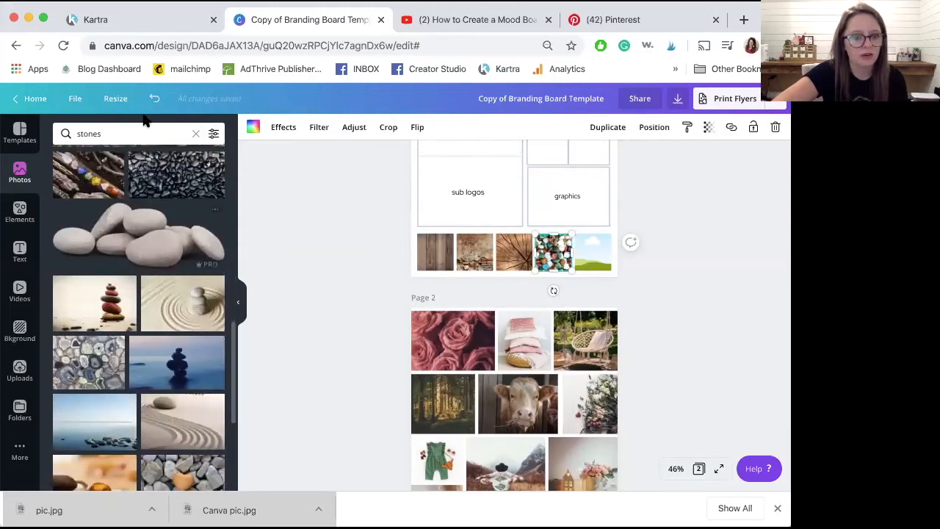
{"action": "left_click", "coordinate": [138, 133]}
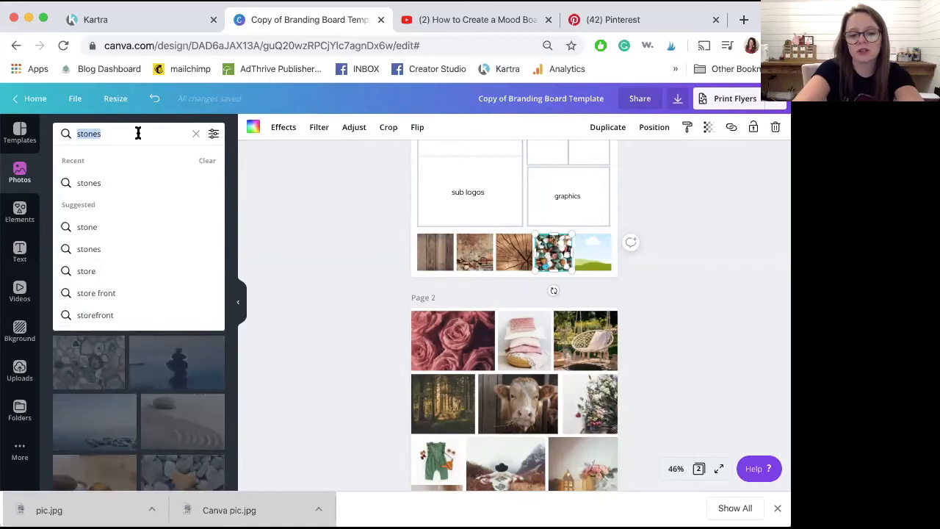
{"action": "type", "text": "nature"}
{"action": "key", "text": "Return"}
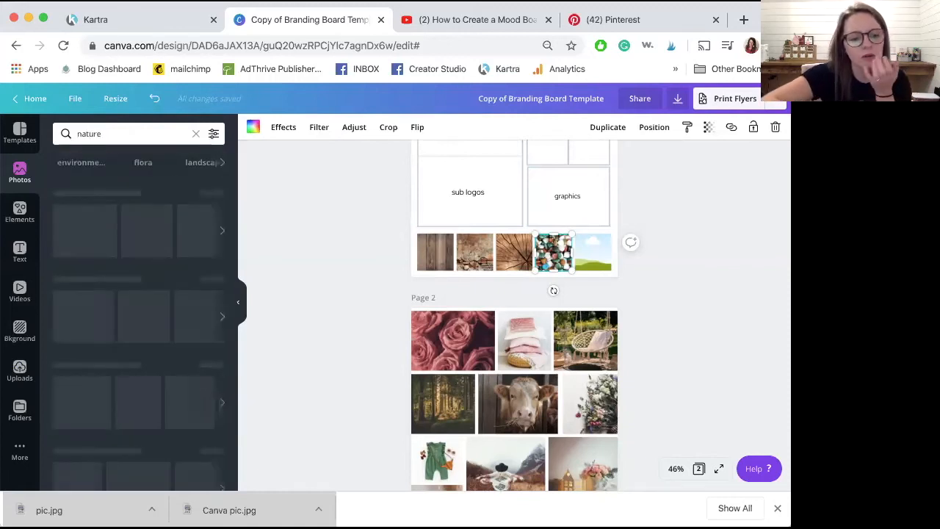
{"action": "left_click", "coordinate": [152, 133]}
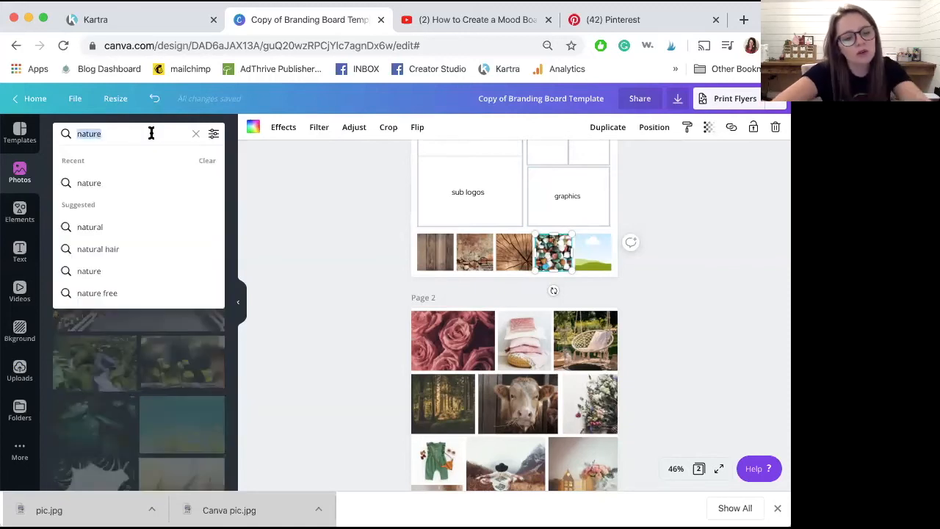
{"action": "left_click", "coordinate": [295, 185]}
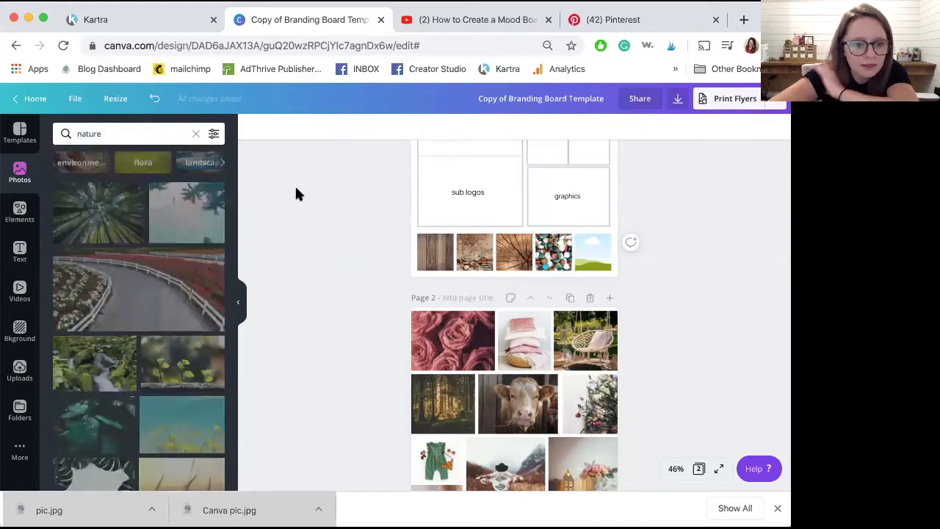
{"action": "scroll", "coordinate": [187, 302], "scroll_direction": "down", "scroll_amount": 3}
{"action": "scroll", "coordinate": [188, 302], "scroll_direction": "down", "scroll_amount": 10}
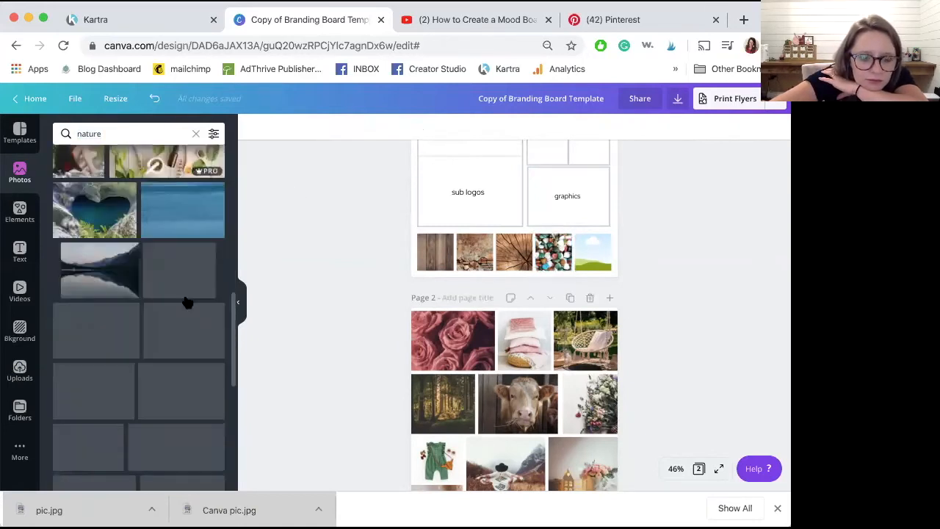
- Search the photos for "tree" and look through the results for a picture suited to the fifth texture frame
{"action": "left_click", "coordinate": [139, 130]}
{"action": "type", "text": "tree"}
{"action": "key", "text": "Return"}
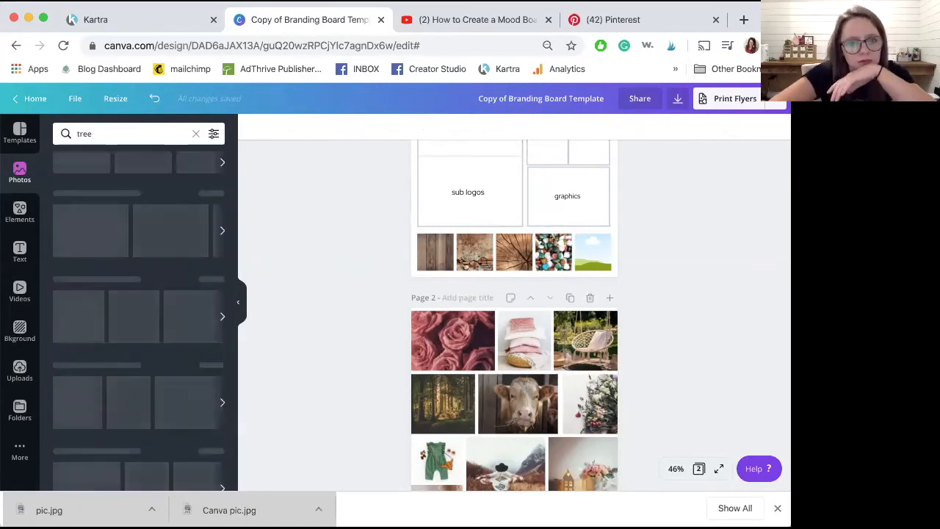
{"action": "scroll", "coordinate": [133, 323], "scroll_direction": "down", "scroll_amount": 3}
{"action": "scroll", "coordinate": [133, 324], "scroll_direction": "down", "scroll_amount": 5}
- Search the photos for "Texture" and place the Burlap Texture photo in the fifth texture frame
{"action": "left_click", "coordinate": [113, 133]}
{"action": "type", "text": "Texture"}
{"action": "key", "text": "Return"}
{"action": "scroll", "coordinate": [142, 396], "scroll_direction": "down", "scroll_amount": 10}
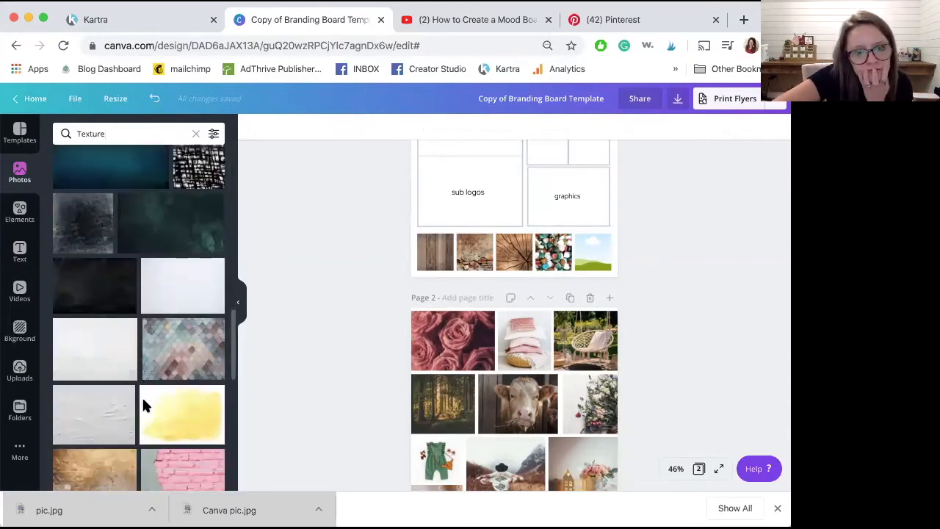
{"action": "scroll", "coordinate": [145, 406], "scroll_direction": "down", "scroll_amount": 10}
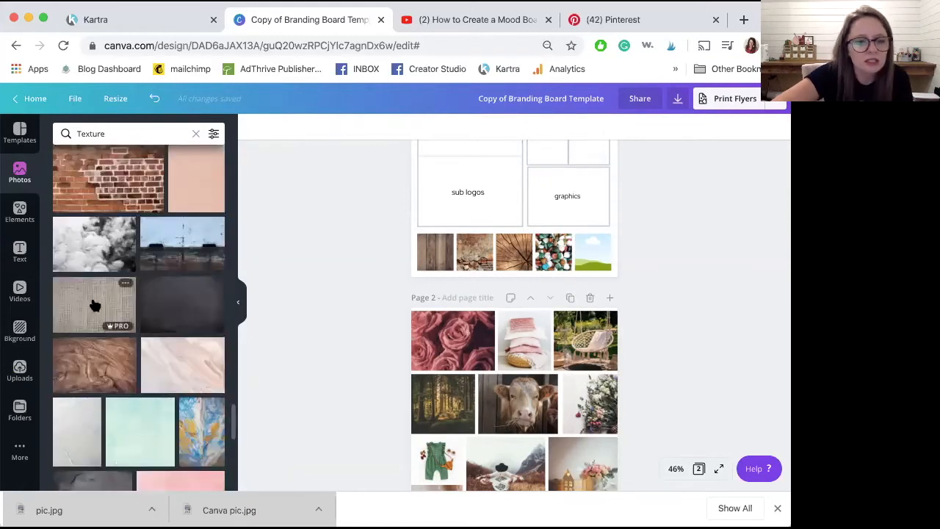
{"action": "left_click", "coordinate": [124, 283]}
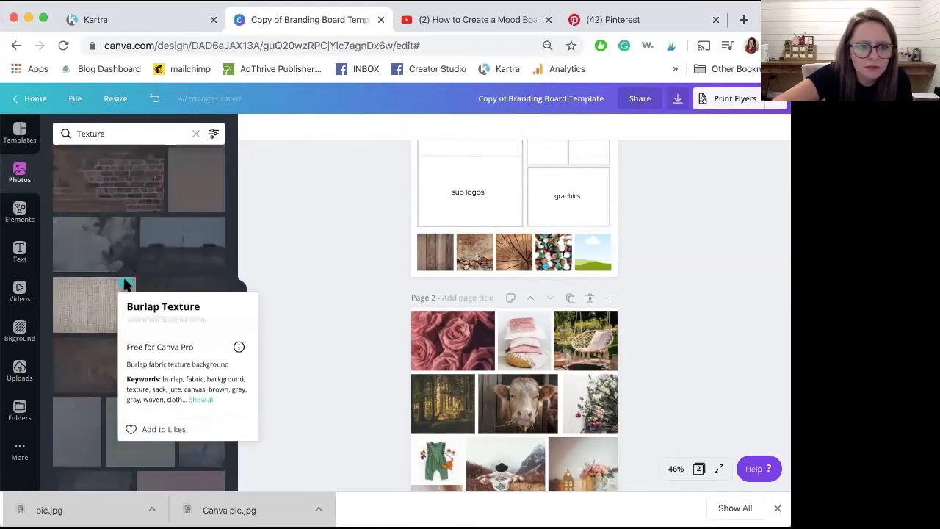
{"action": "left_click_drag", "start_coordinate": [91, 312], "coordinate": [596, 253]}
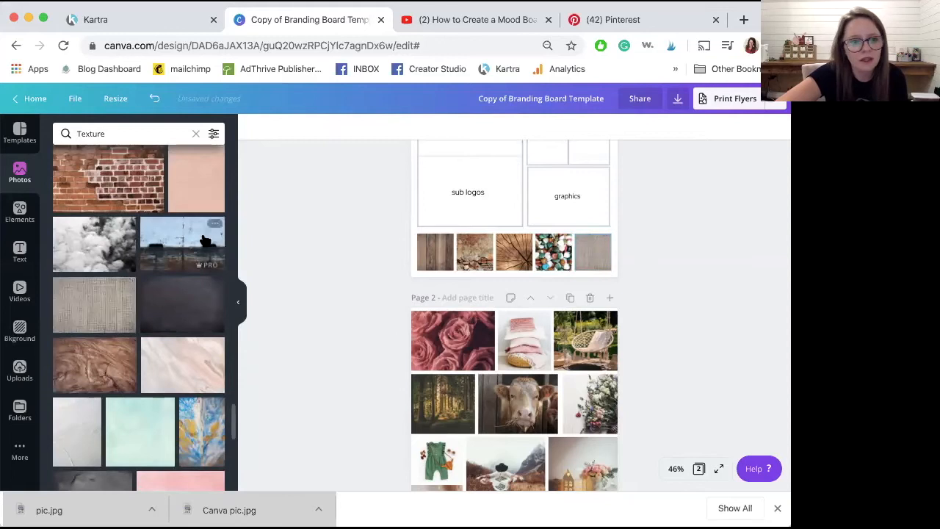
- Rearrange the textures from the recently used photos: polished pebbles in the second frame, burlap in the fourth and weathered brick in the fifth
{"action": "left_click", "coordinate": [20, 169]}
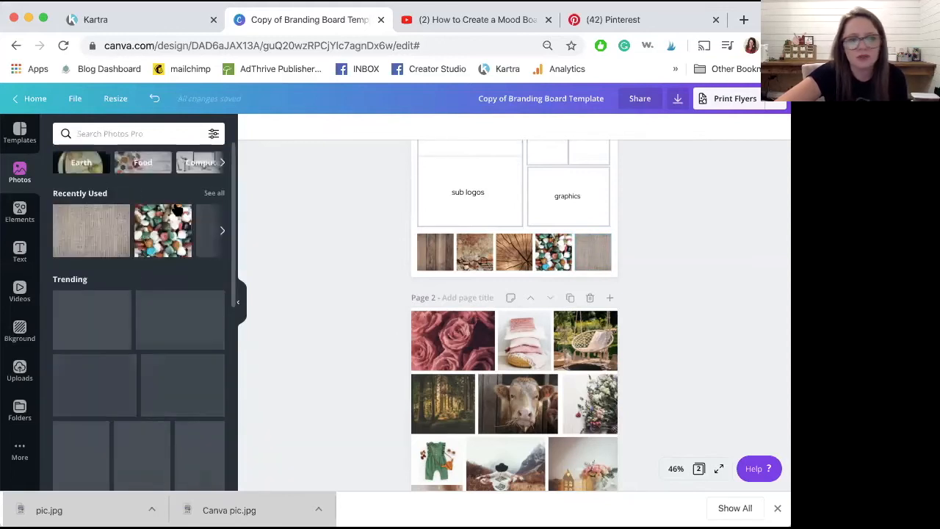
{"action": "left_click_drag", "start_coordinate": [163, 238], "coordinate": [478, 263]}
{"action": "left_click", "coordinate": [213, 193]}
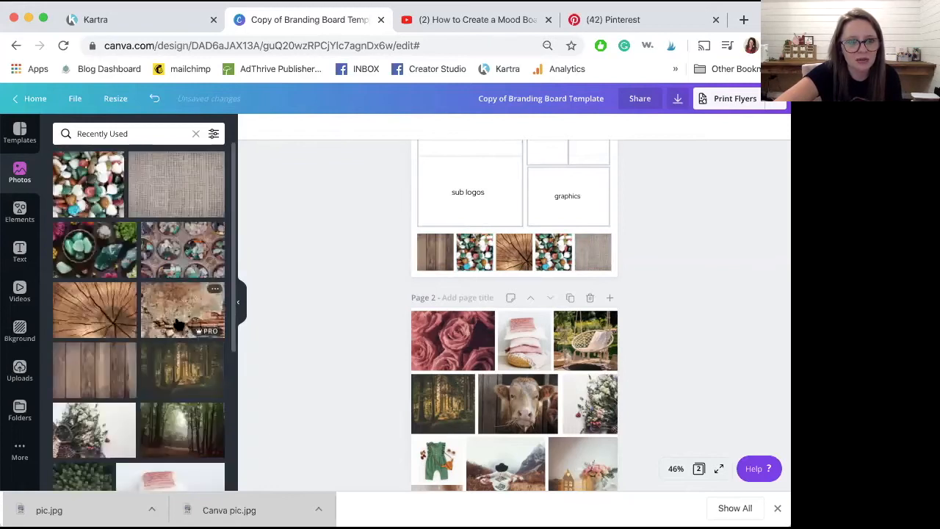
{"action": "left_click_drag", "start_coordinate": [177, 321], "coordinate": [592, 257]}
{"action": "left_click_drag", "start_coordinate": [175, 191], "coordinate": [554, 254]}
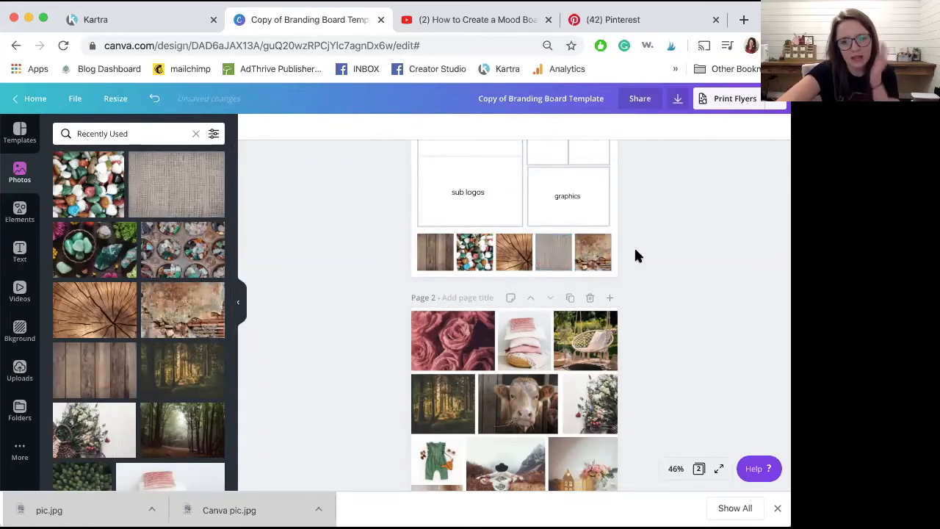
- Show all photo colours for the first palette circle, compare them with the picture collage, and colour it rose red from the roses photo
{"action": "scroll", "coordinate": [636, 254], "scroll_direction": "up", "scroll_amount": 3}
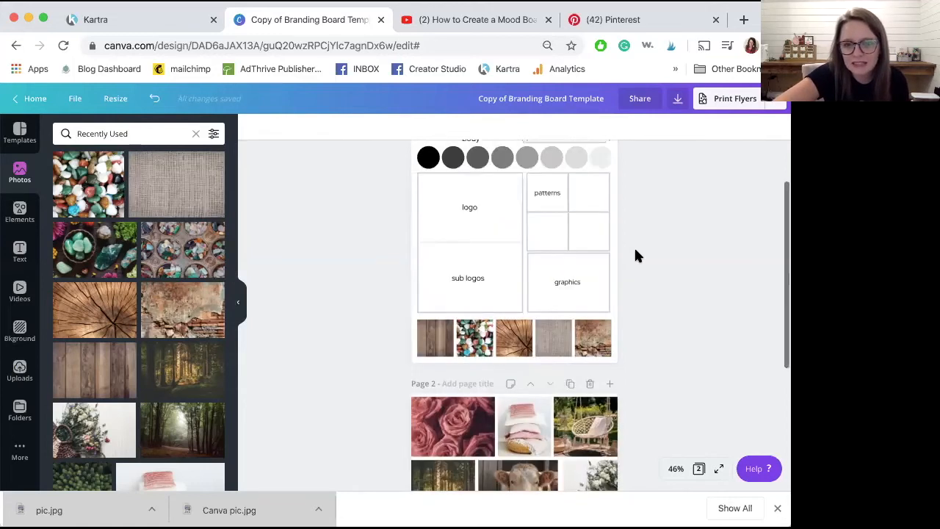
{"action": "scroll", "coordinate": [636, 255], "scroll_direction": "up", "scroll_amount": 1}
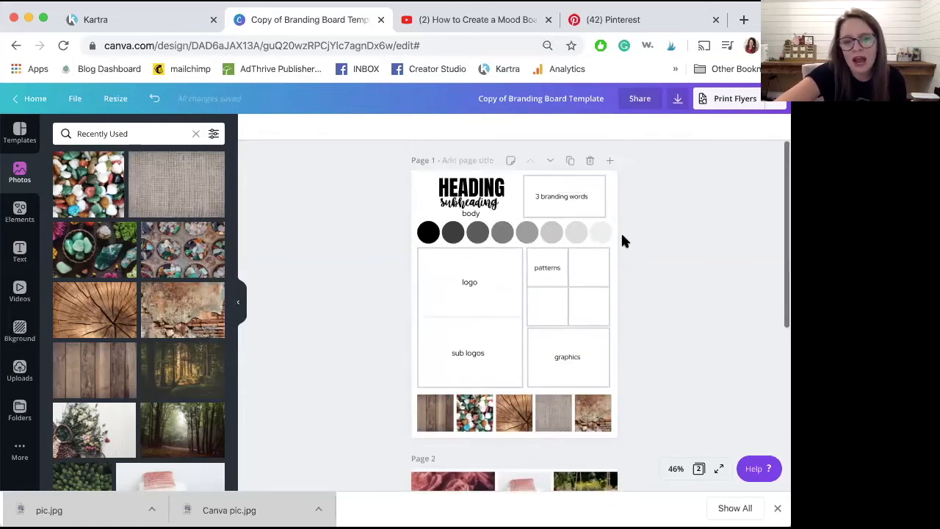
{"action": "left_click", "coordinate": [427, 232]}
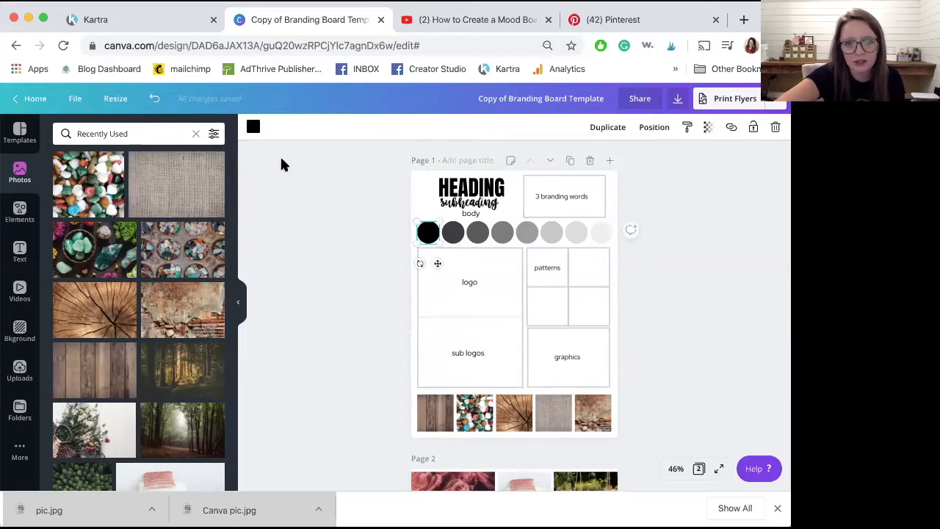
{"action": "left_click", "coordinate": [253, 130]}
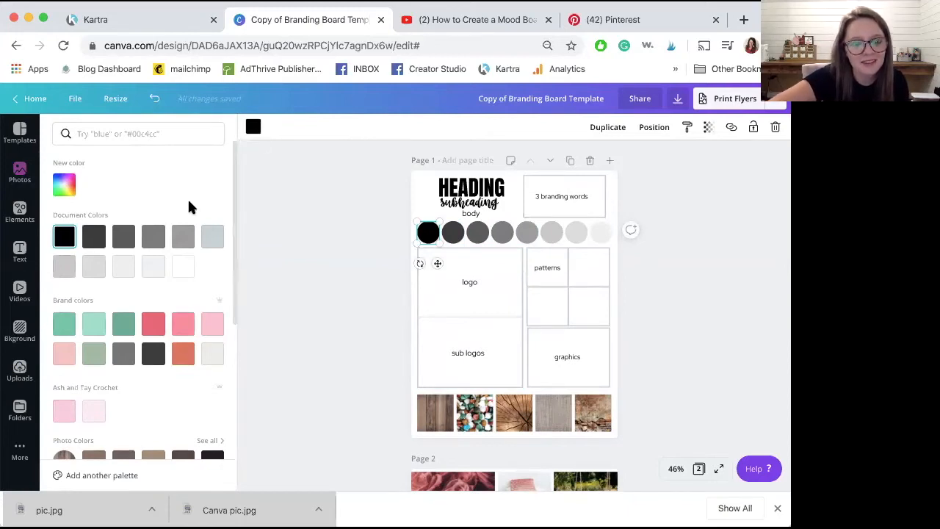
{"action": "scroll", "coordinate": [189, 207], "scroll_direction": "down", "scroll_amount": 4}
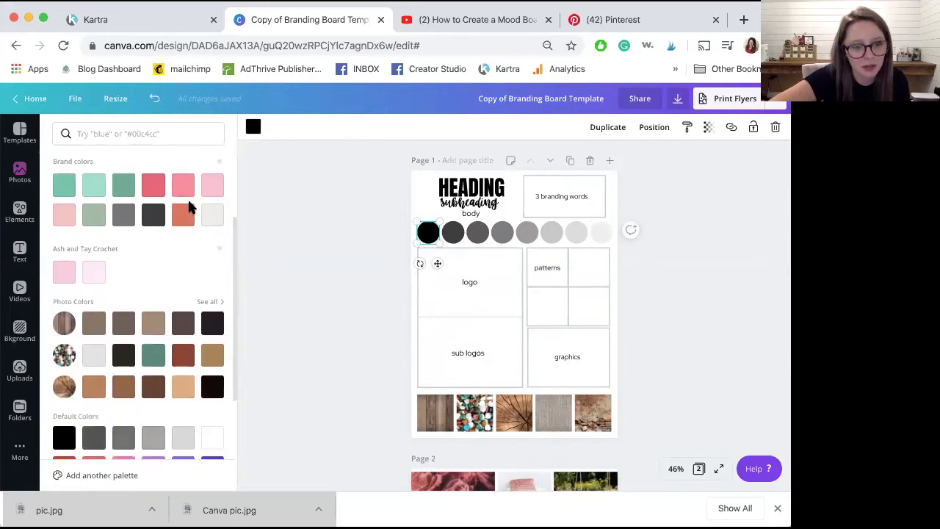
{"action": "scroll", "coordinate": [189, 207], "scroll_direction": "down", "scroll_amount": 1}
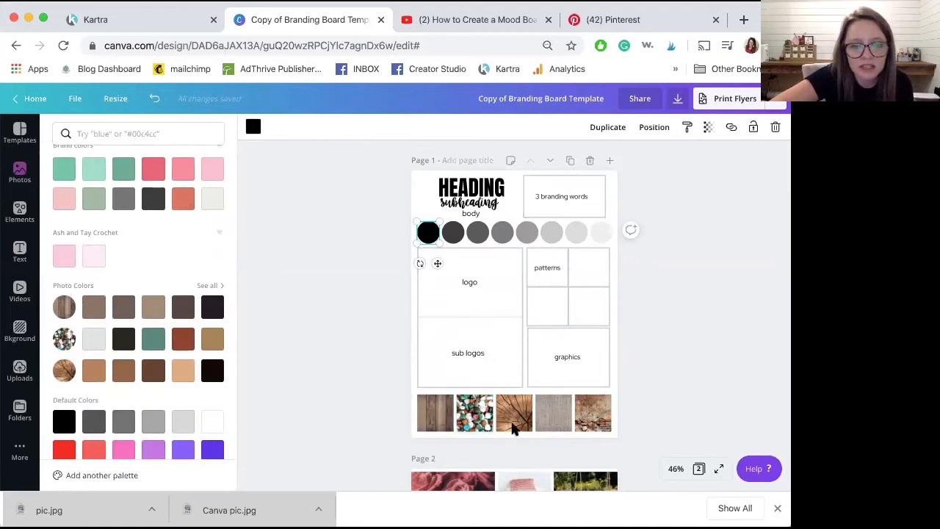
{"action": "left_click", "coordinate": [212, 286]}
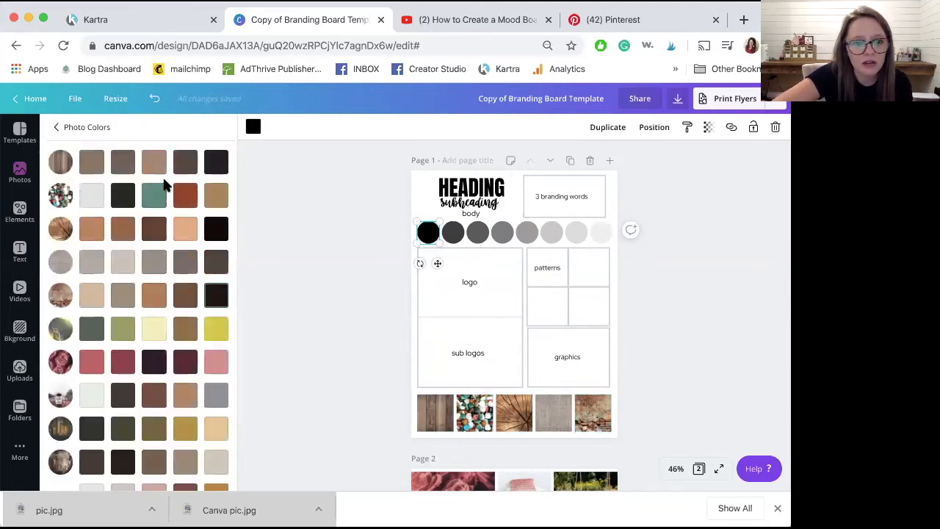
{"action": "scroll", "coordinate": [456, 350], "scroll_direction": "down", "scroll_amount": 3}
{"action": "scroll", "coordinate": [457, 353], "scroll_direction": "down", "scroll_amount": 5}
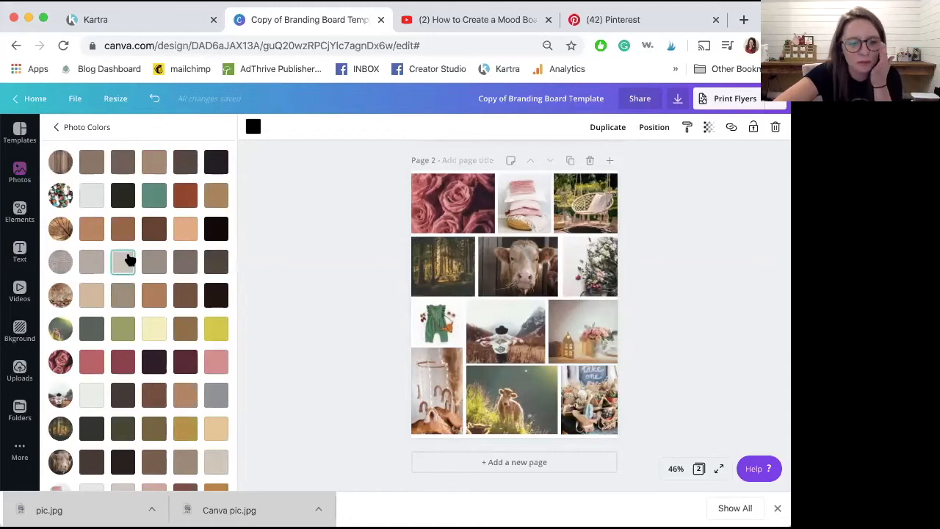
{"action": "scroll", "coordinate": [324, 296], "scroll_direction": "up", "scroll_amount": 7}
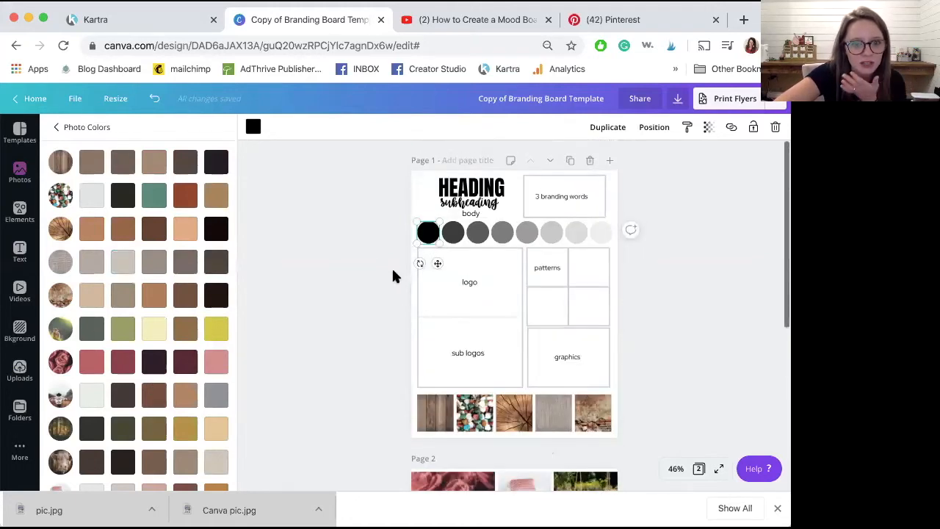
{"action": "left_click", "coordinate": [91, 361]}
- Colour the second palette circle green and the third orange from the romper photo, and the fourth mustard gold from the forest photo
{"action": "left_click", "coordinate": [453, 234]}
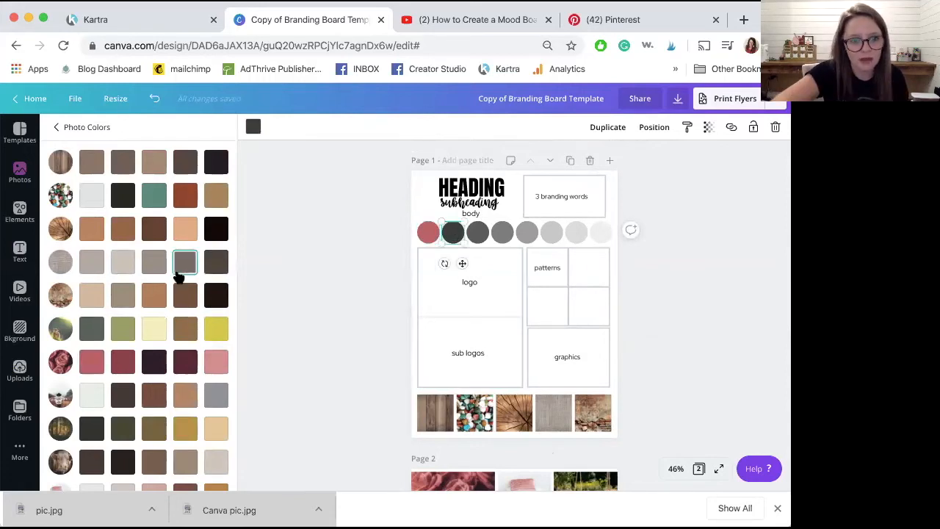
{"action": "scroll", "coordinate": [179, 276], "scroll_direction": "down", "scroll_amount": 5}
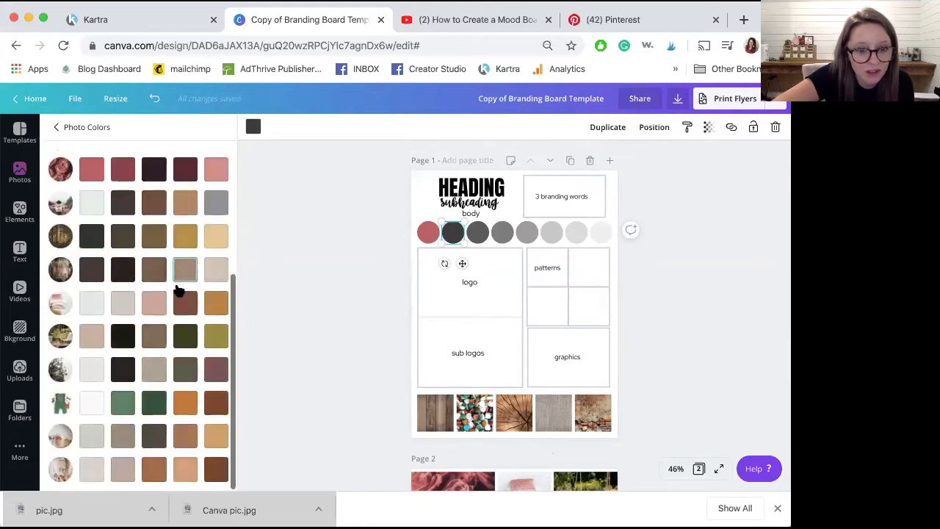
{"action": "left_click", "coordinate": [123, 413]}
{"action": "key", "text": "Tab"}
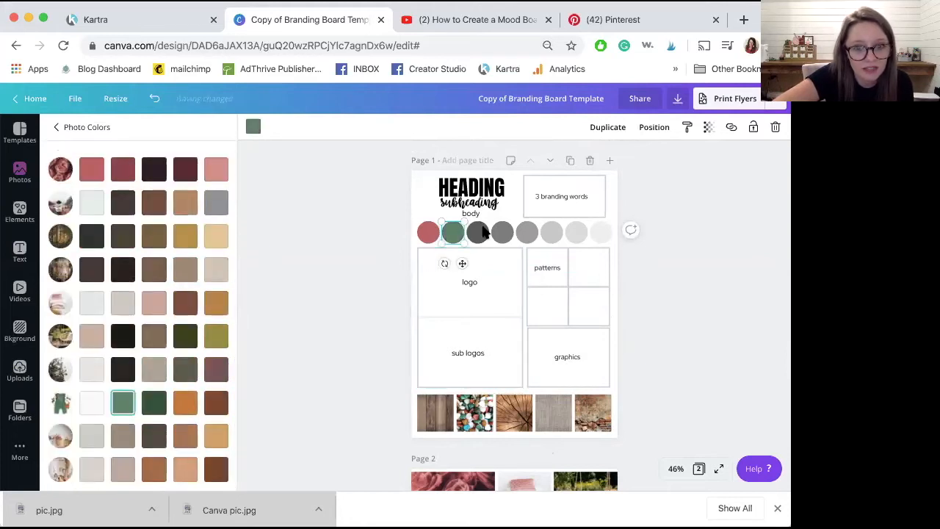
{"action": "left_click", "coordinate": [184, 403]}
{"action": "left_click", "coordinate": [503, 232]}
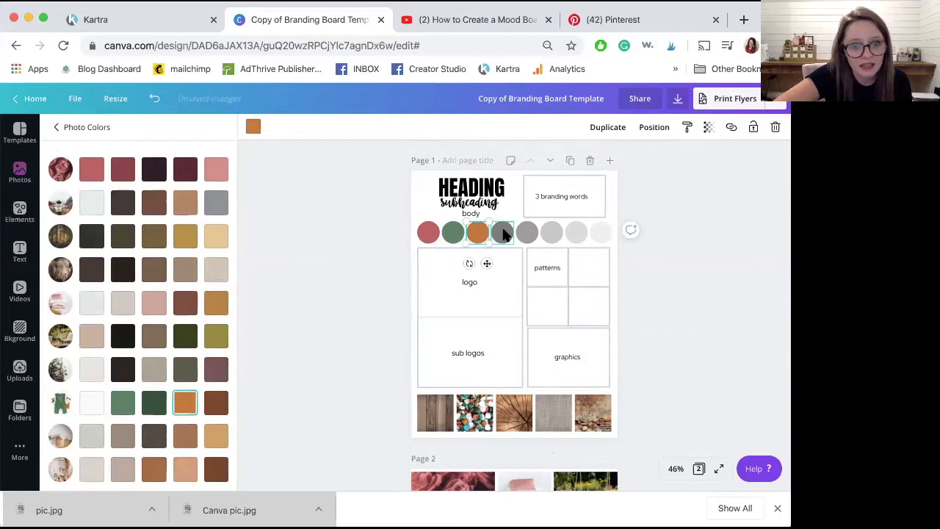
{"action": "left_click", "coordinate": [185, 236]}
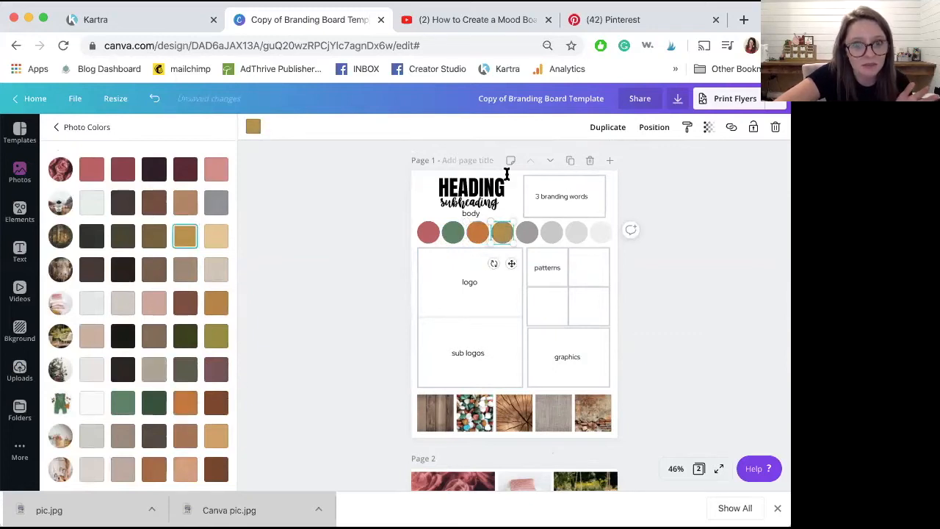
- Colour the fifth palette circle dark brown from the cow photo and the sixth light greige from the stacked pillows photo
{"action": "left_click", "coordinate": [527, 232]}
{"action": "left_click", "coordinate": [229, 170]}
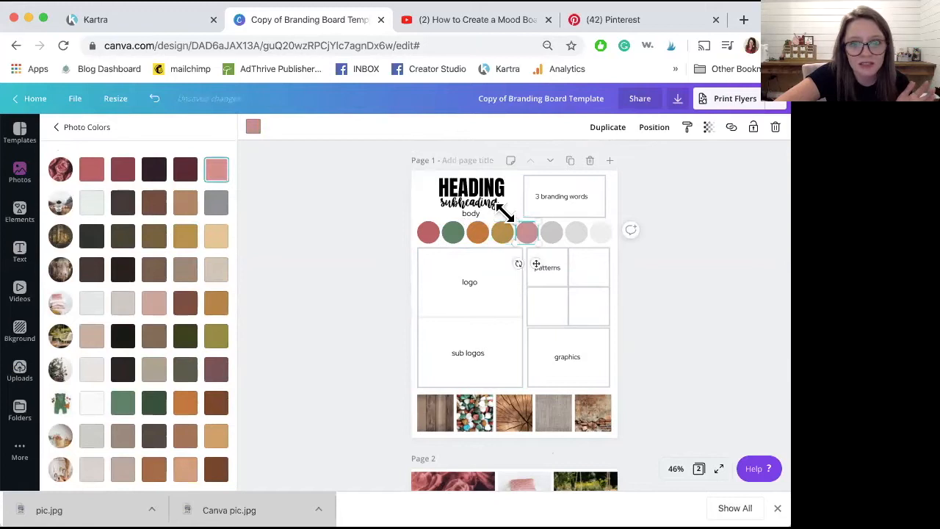
{"action": "left_click", "coordinate": [91, 269]}
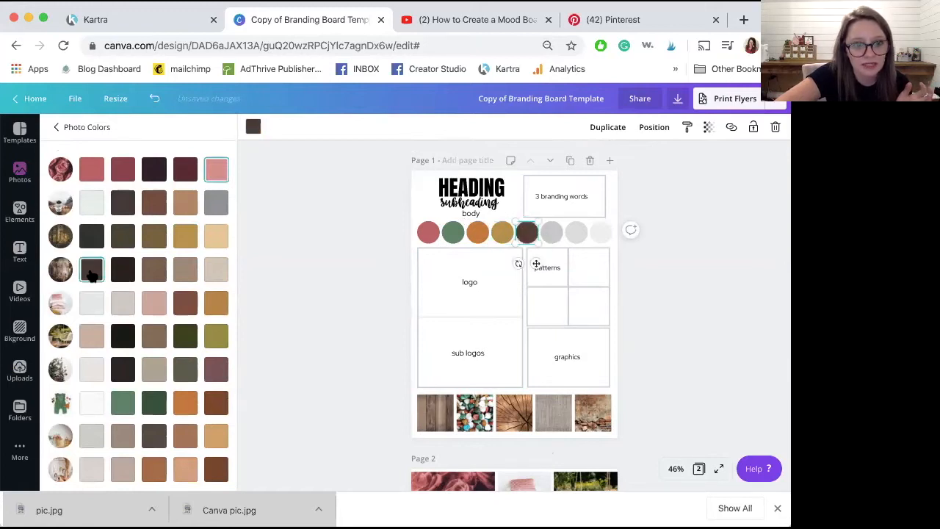
{"action": "left_click", "coordinate": [553, 233]}
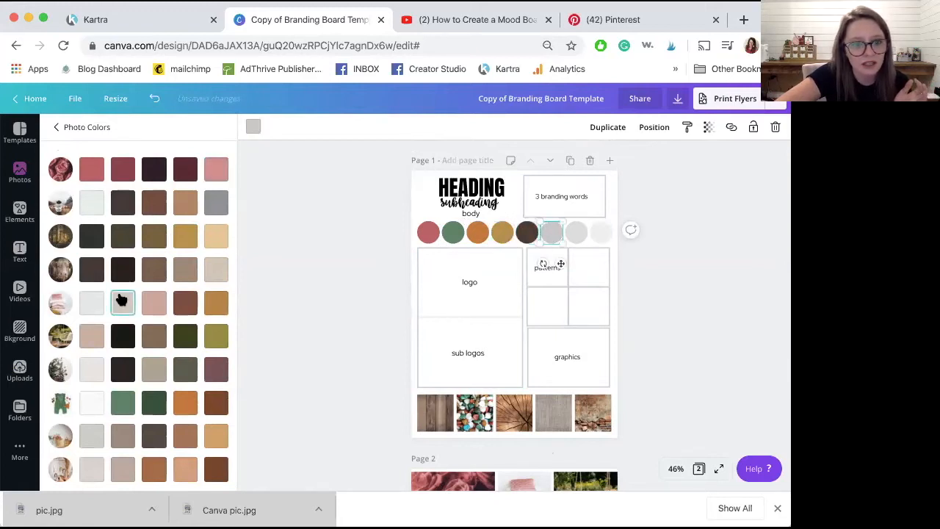
- Colour the seventh palette circle taupe brown from the hanging chair photo and the eighth light pink from the roses photo
{"action": "left_click", "coordinate": [575, 232]}
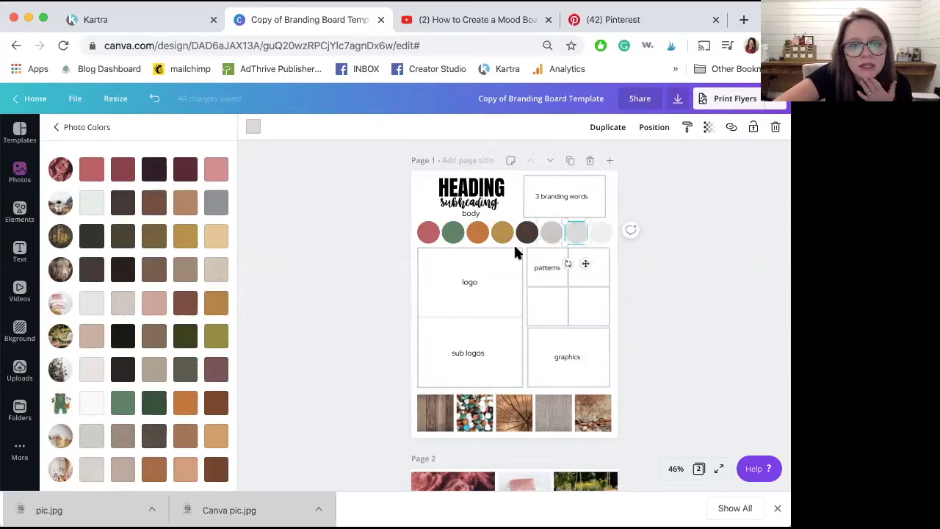
{"action": "left_click", "coordinate": [155, 341]}
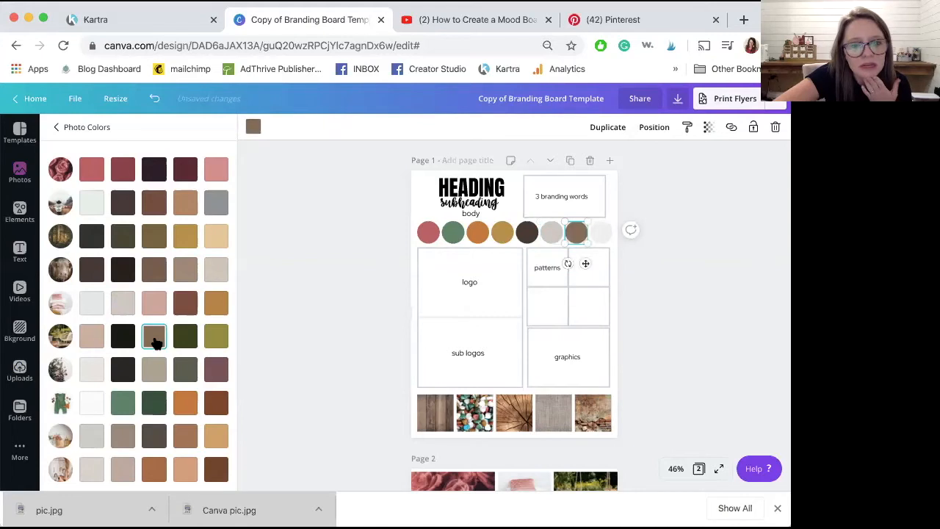
{"action": "left_click", "coordinate": [601, 232]}
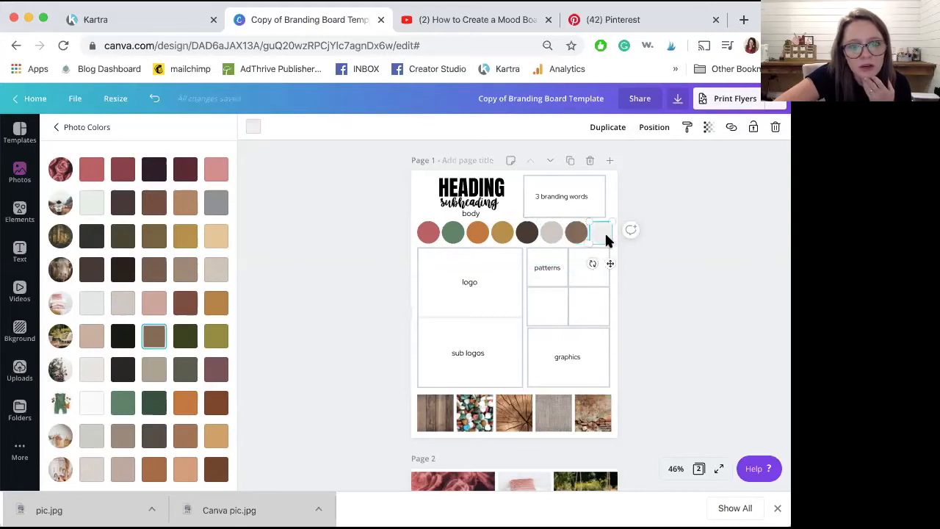
{"action": "left_click", "coordinate": [216, 169]}
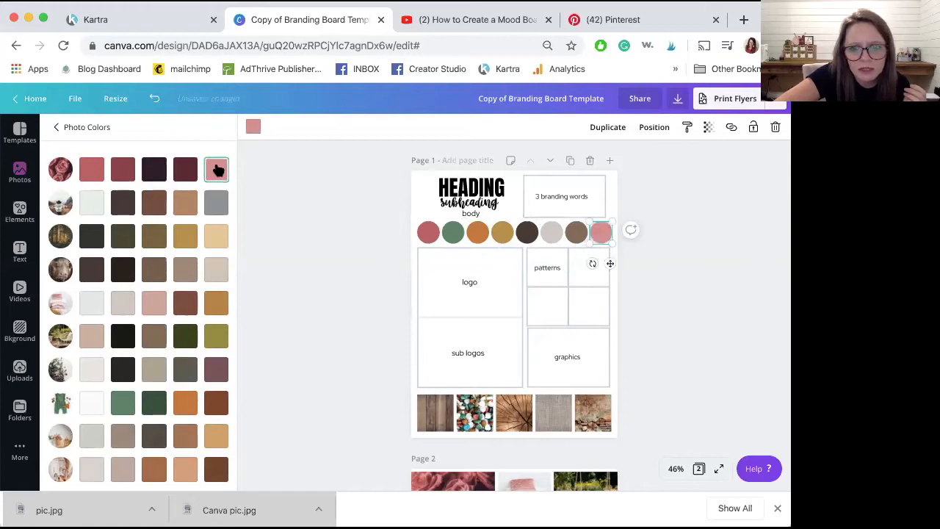
- Recolour the first palette circle rust red from the polished pebbles photo, undo a further colour trial, and close the colour choices
{"action": "left_click", "coordinate": [429, 232]}
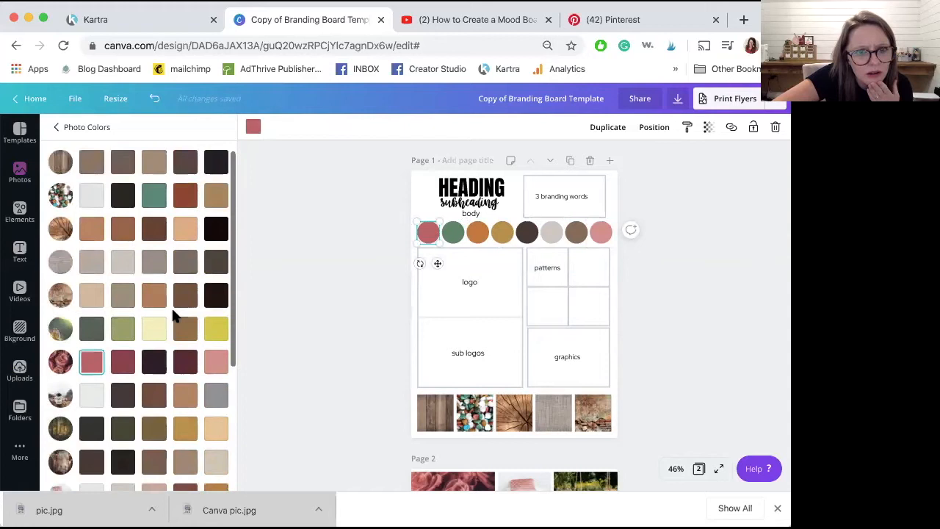
{"action": "left_click", "coordinate": [183, 198]}
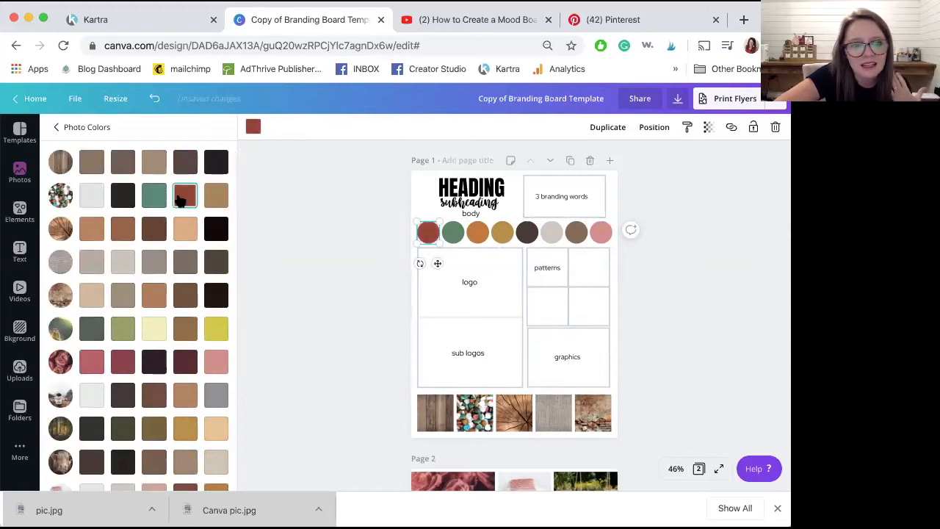
{"action": "left_click", "coordinate": [184, 294]}
{"action": "scroll", "coordinate": [176, 294], "scroll_direction": "down", "scroll_amount": 3}
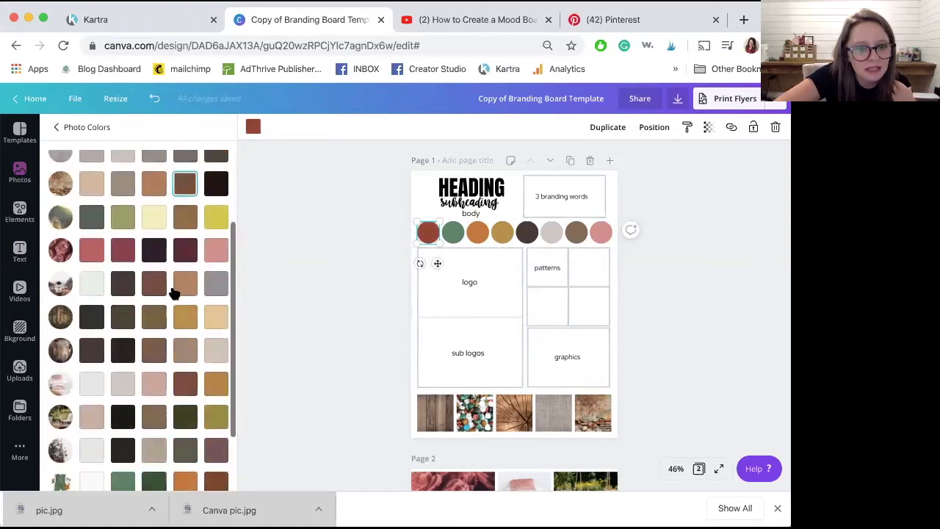
{"action": "left_click", "coordinate": [177, 287]}
{"action": "scroll", "coordinate": [174, 293], "scroll_direction": "down", "scroll_amount": 2}
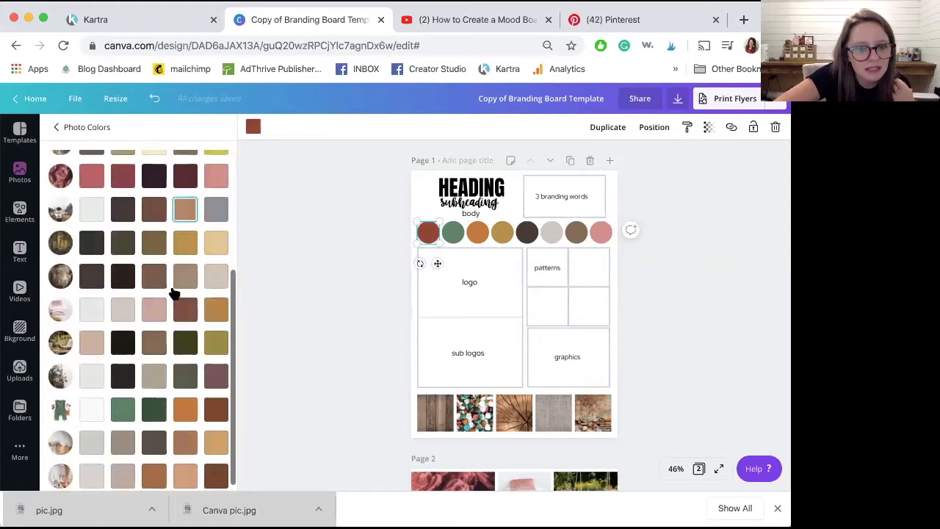
{"action": "left_click", "coordinate": [186, 404]}
{"action": "key", "text": "super+z"}
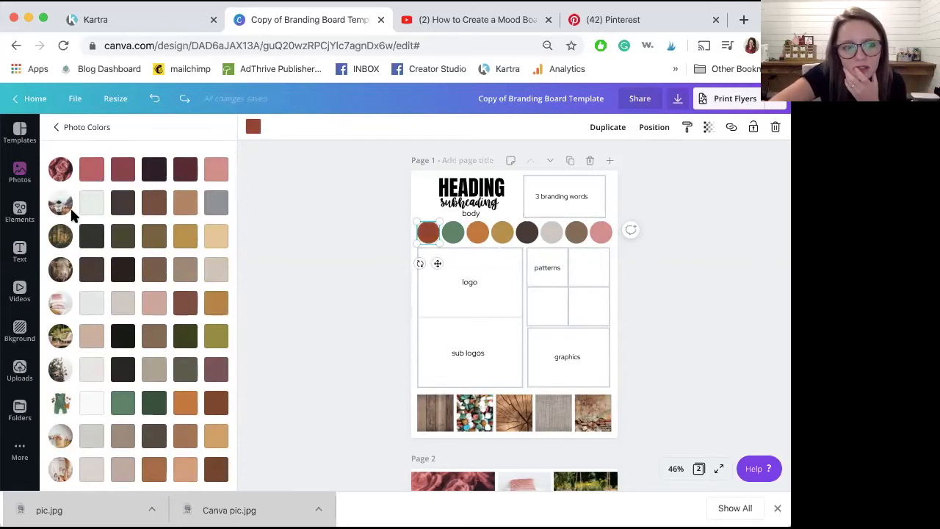
{"action": "left_click", "coordinate": [55, 126]}
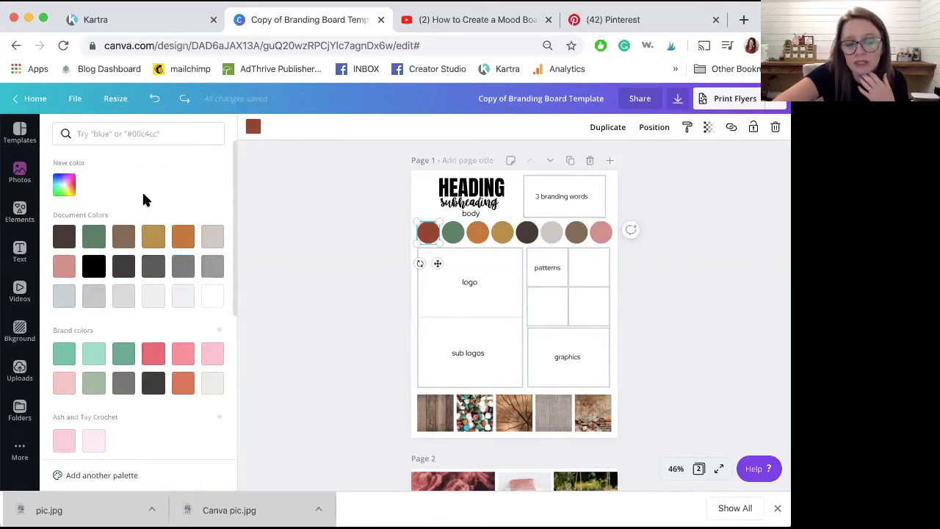
{"action": "left_click", "coordinate": [311, 246]}
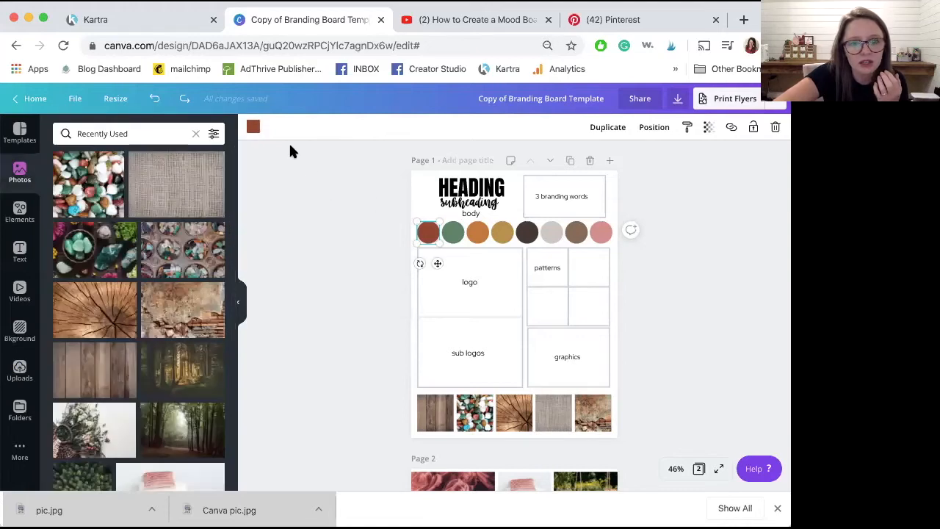
- Copy the row of eight palette circles from page 1 onto a newly added third page
{"action": "left_click", "coordinate": [253, 129]}
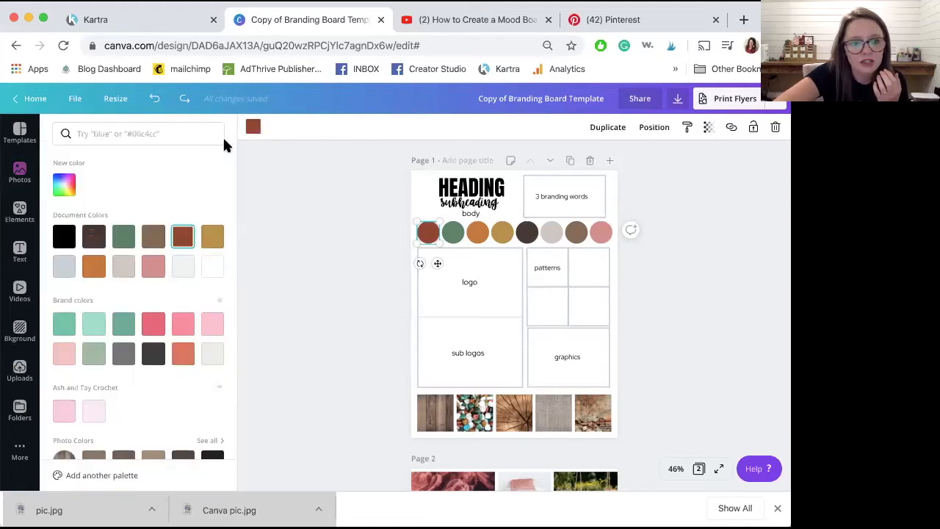
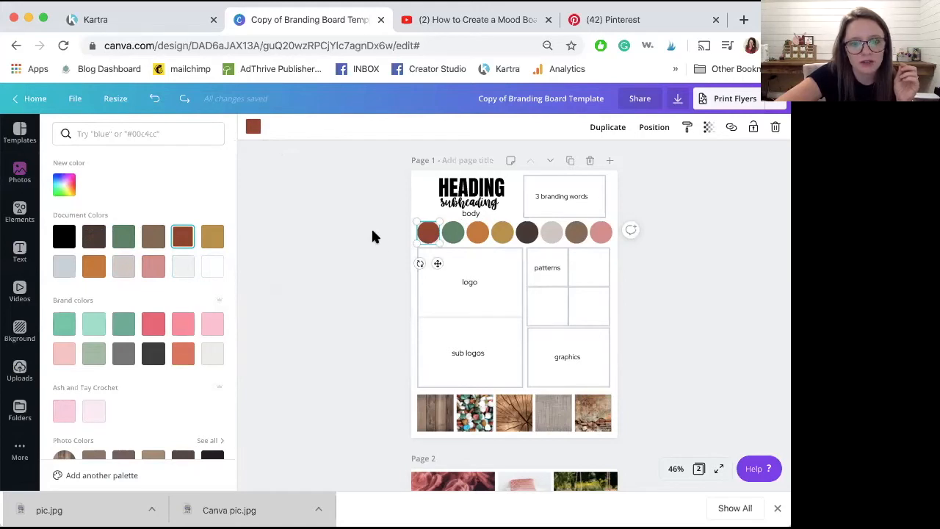
{"action": "key", "text": "Escape"}
{"action": "left_click_drag", "start_coordinate": [369, 229], "coordinate": [612, 234]}
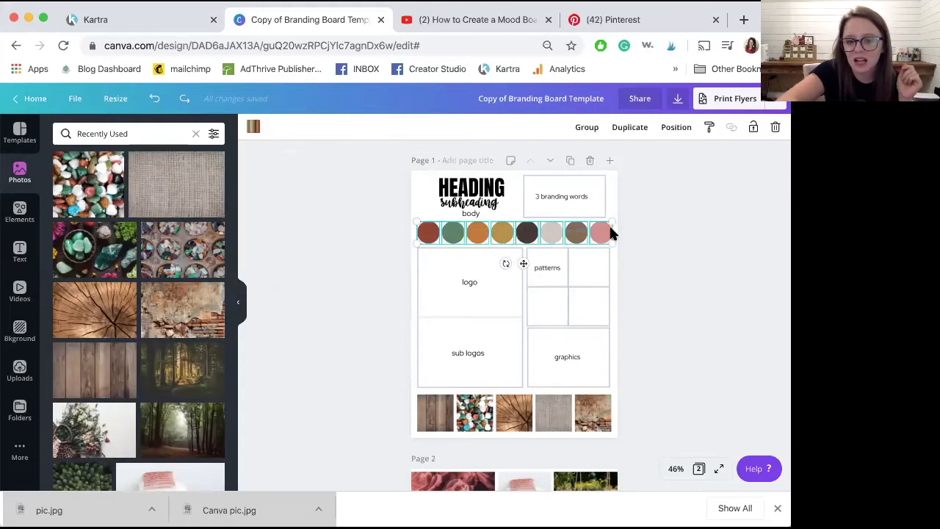
{"action": "scroll", "coordinate": [544, 279], "scroll_direction": "down", "scroll_amount": 8}
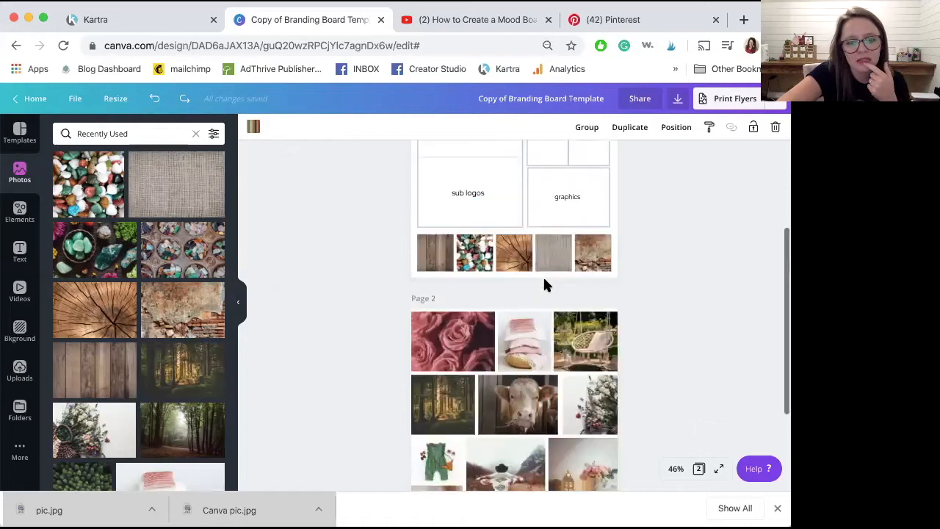
{"action": "left_click", "coordinate": [516, 464]}
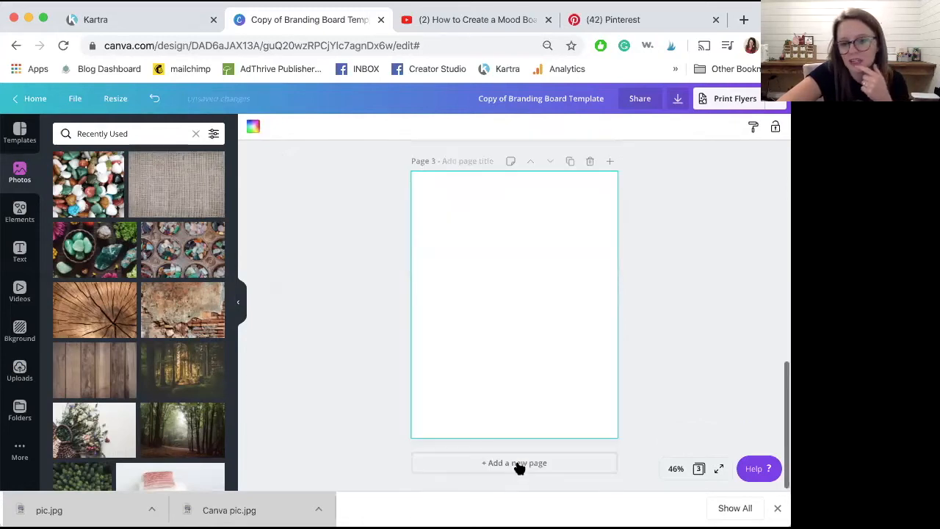
{"action": "key", "text": "ctrl+v"}
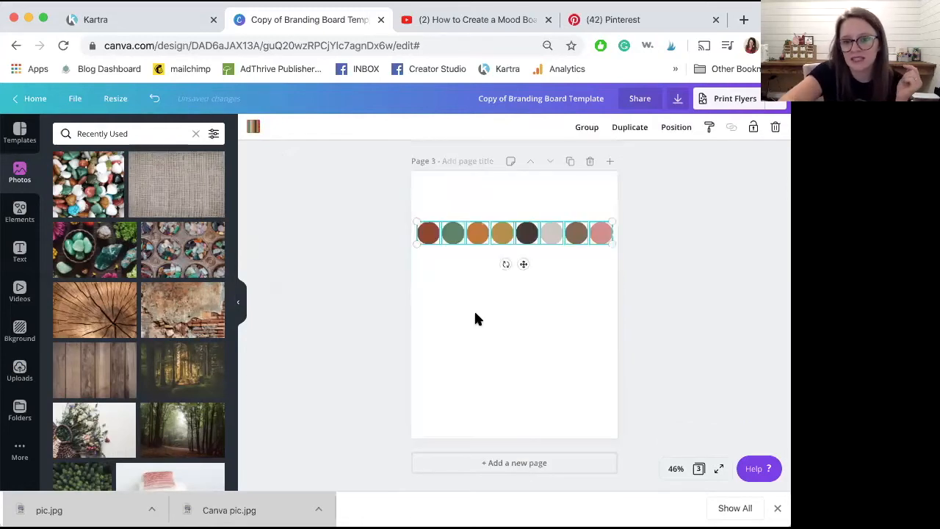
{"action": "left_click", "coordinate": [351, 321]}
- Recolour page 1's first palette circle dark brown, the second taupe brown and the third light greige from the document colours
{"action": "scroll", "coordinate": [351, 321], "scroll_direction": "up", "scroll_amount": 10}
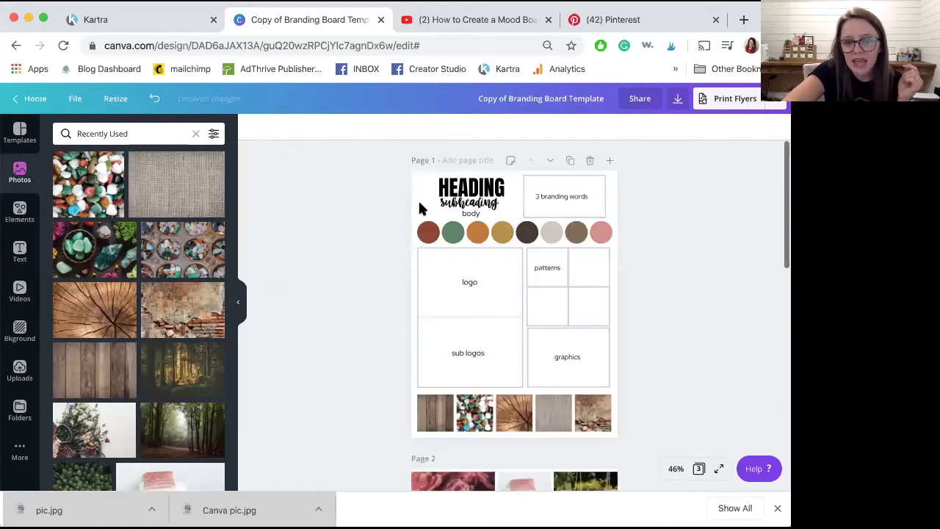
{"action": "left_click", "coordinate": [432, 237]}
{"action": "left_click", "coordinate": [253, 127]}
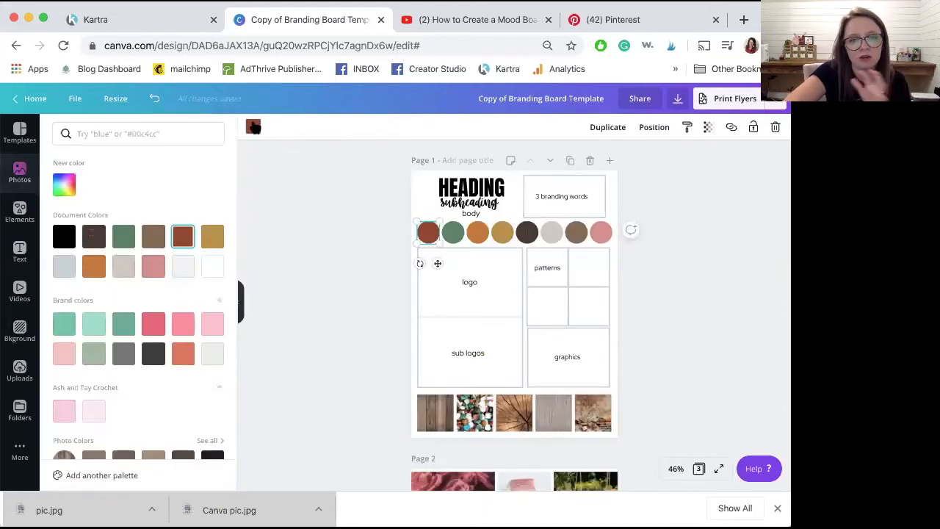
{"action": "left_click", "coordinate": [95, 237]}
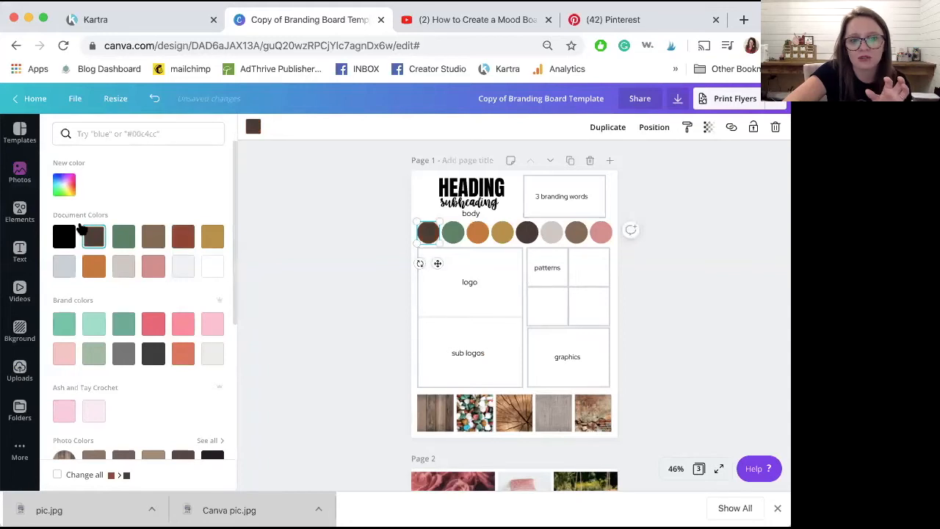
{"action": "left_click", "coordinate": [453, 236]}
{"action": "left_click", "coordinate": [153, 237]}
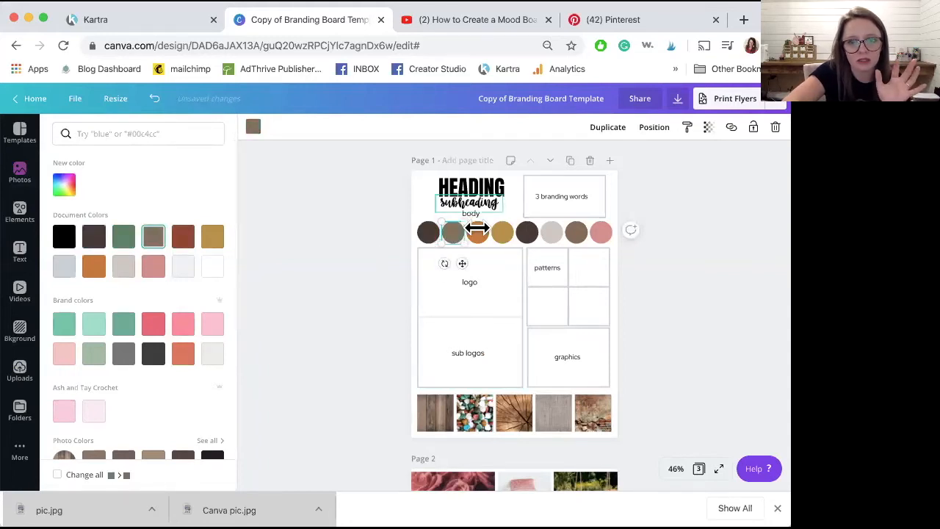
{"action": "left_click", "coordinate": [479, 234]}
{"action": "left_click", "coordinate": [123, 266]}
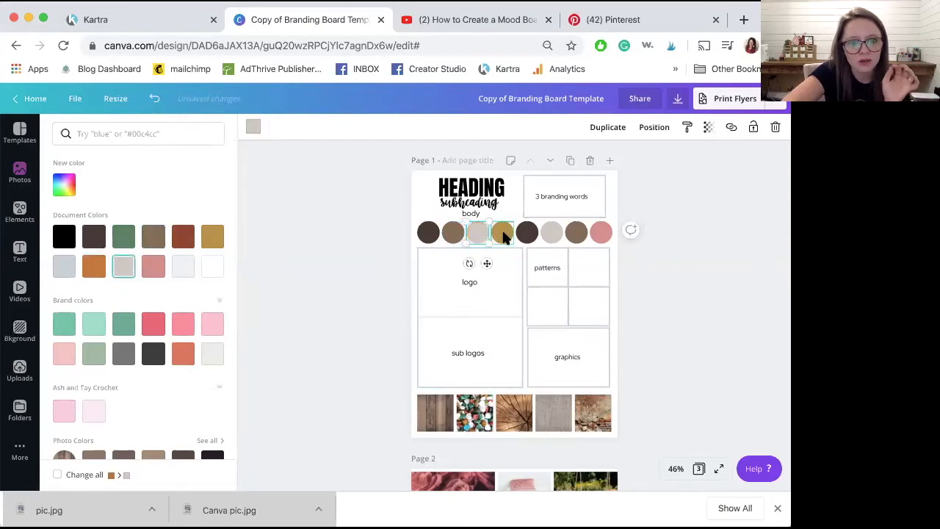
- Recolour the fifth palette circle orange, and try rust red on the sixth before setting it to light pink
{"action": "left_click", "coordinate": [526, 234]}
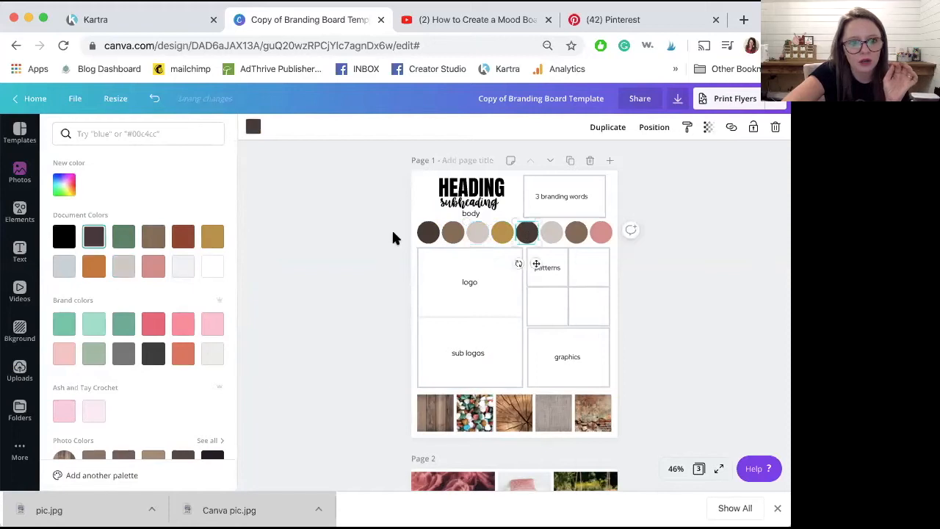
{"action": "left_click", "coordinate": [94, 266]}
{"action": "left_click", "coordinate": [553, 234]}
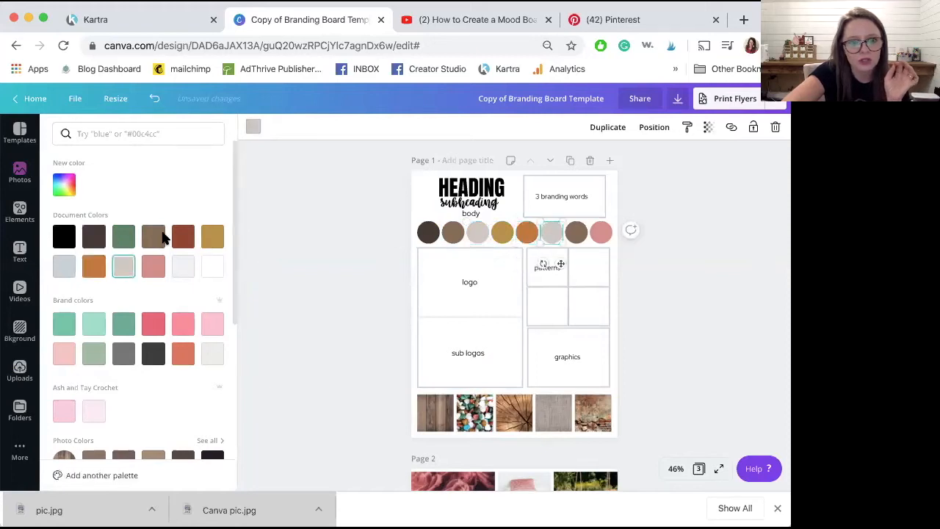
{"action": "left_click", "coordinate": [183, 236]}
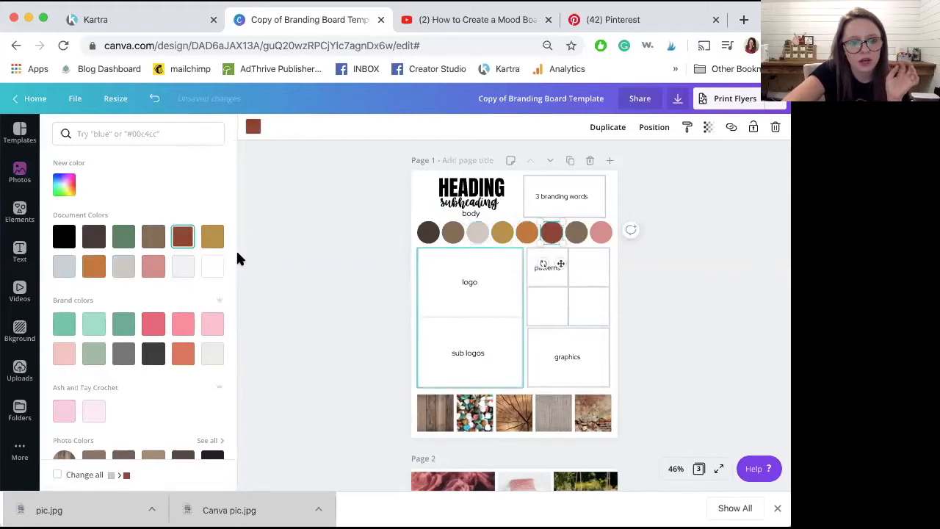
{"action": "left_click", "coordinate": [156, 267]}
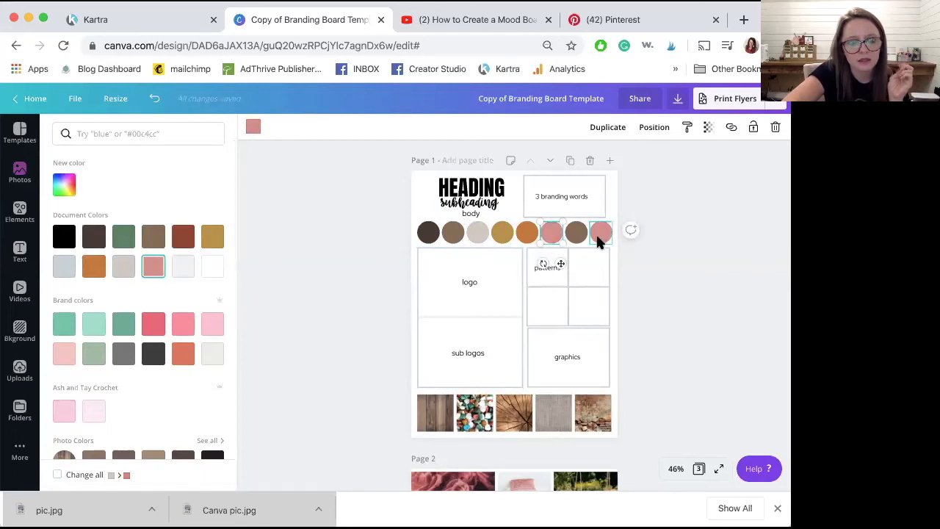
- Recolour the seventh palette circle on page 1 green from the document colours
{"action": "left_click", "coordinate": [330, 337]}
{"action": "scroll", "coordinate": [329, 337], "scroll_direction": "down", "scroll_amount": 5}
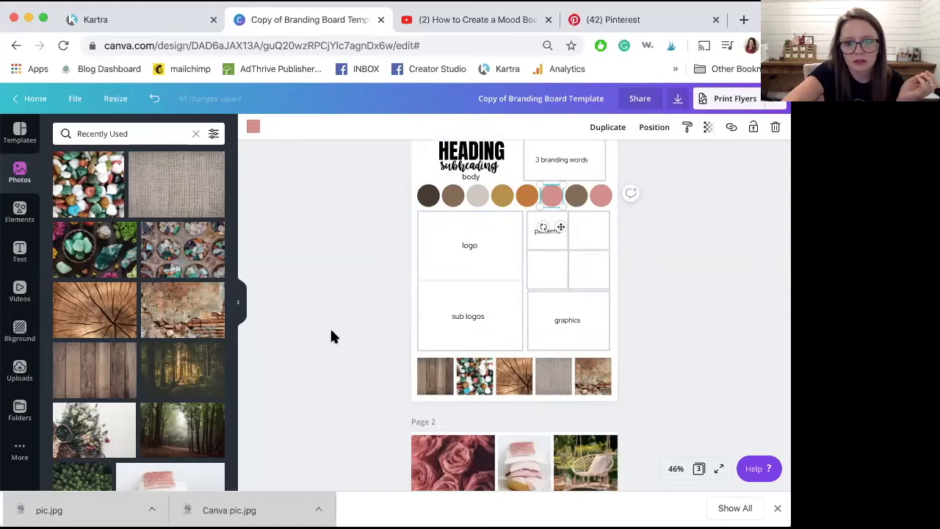
{"action": "scroll", "coordinate": [452, 286], "scroll_direction": "up", "scroll_amount": 5}
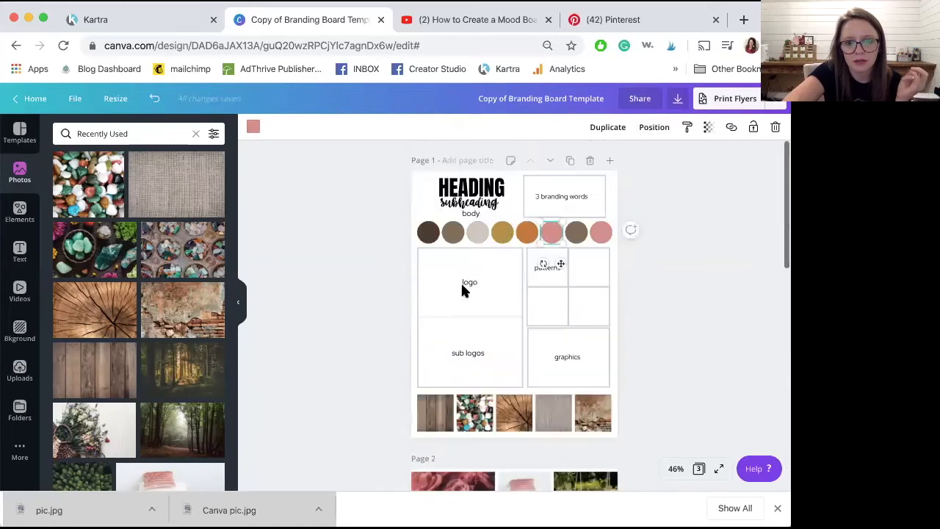
{"action": "left_click", "coordinate": [576, 230]}
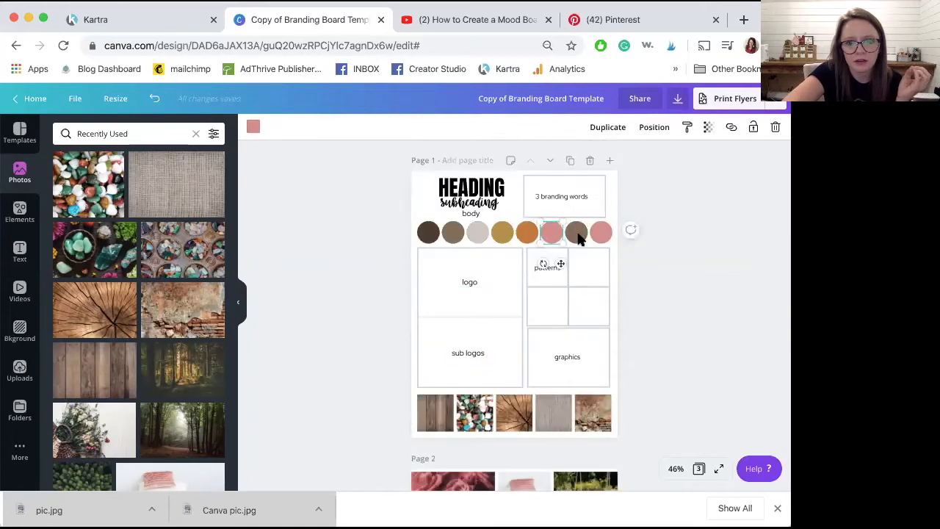
{"action": "left_click", "coordinate": [251, 129]}
{"action": "left_click", "coordinate": [127, 236]}
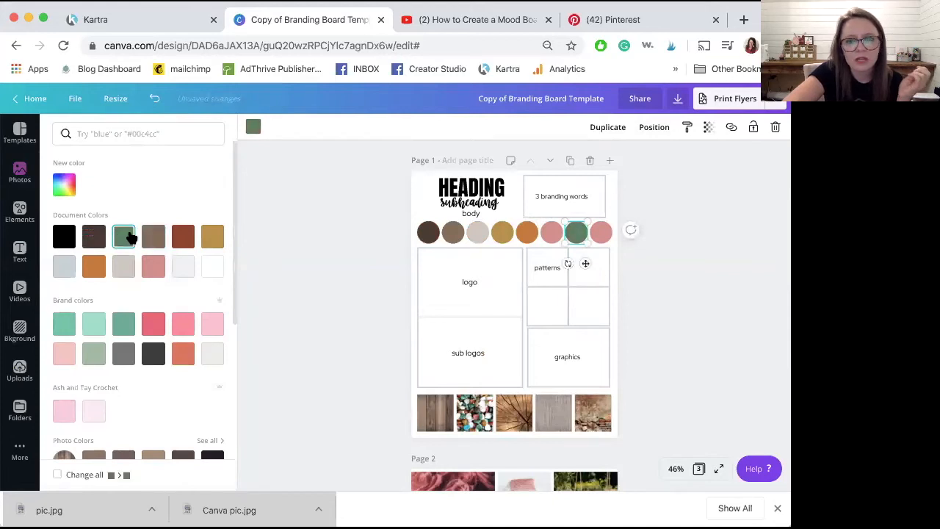
- Copy the saved circle row from page 3 onto page 1 and place it directly below the palette row for comparison
{"action": "scroll", "coordinate": [319, 229], "scroll_direction": "down", "scroll_amount": 8}
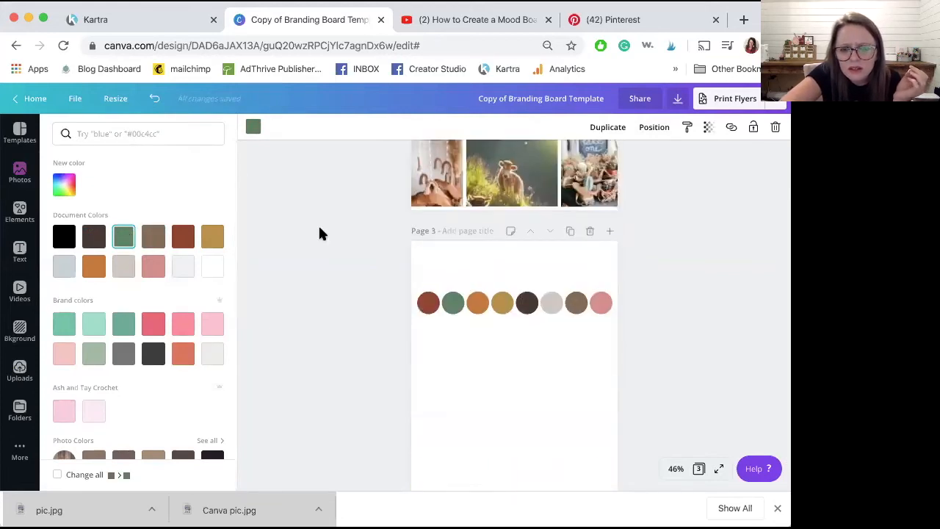
{"action": "scroll", "coordinate": [320, 232], "scroll_direction": "up", "scroll_amount": 2}
{"action": "scroll", "coordinate": [318, 233], "scroll_direction": "up", "scroll_amount": 10}
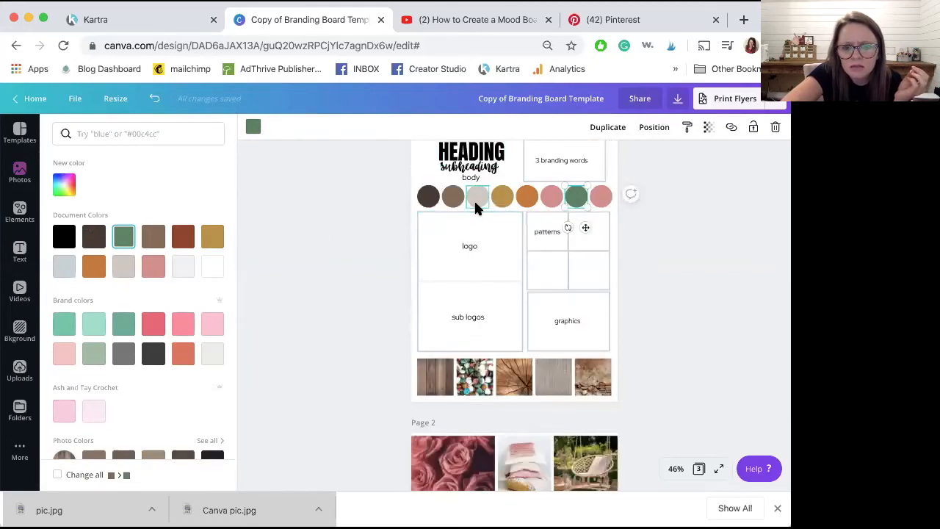
{"action": "scroll", "coordinate": [490, 328], "scroll_direction": "down", "scroll_amount": 10}
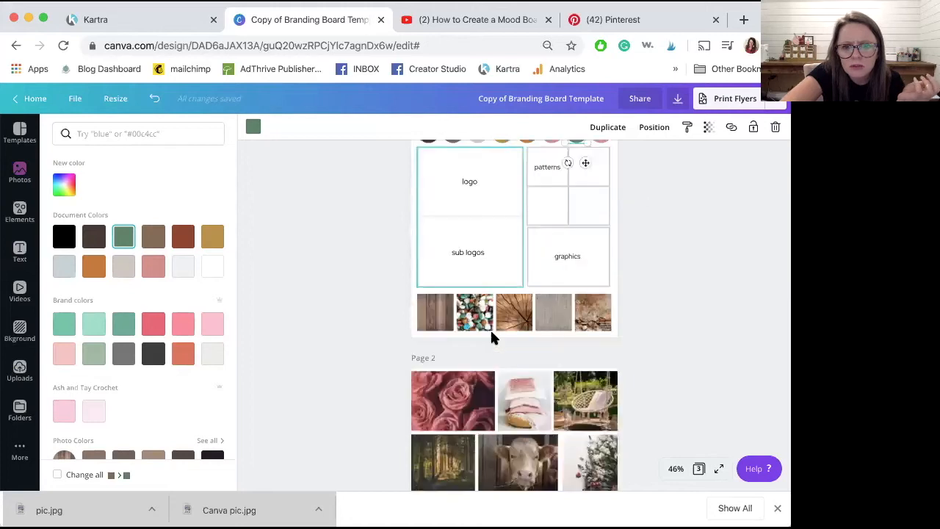
{"action": "left_click_drag", "start_coordinate": [662, 356], "coordinate": [658, 357]}
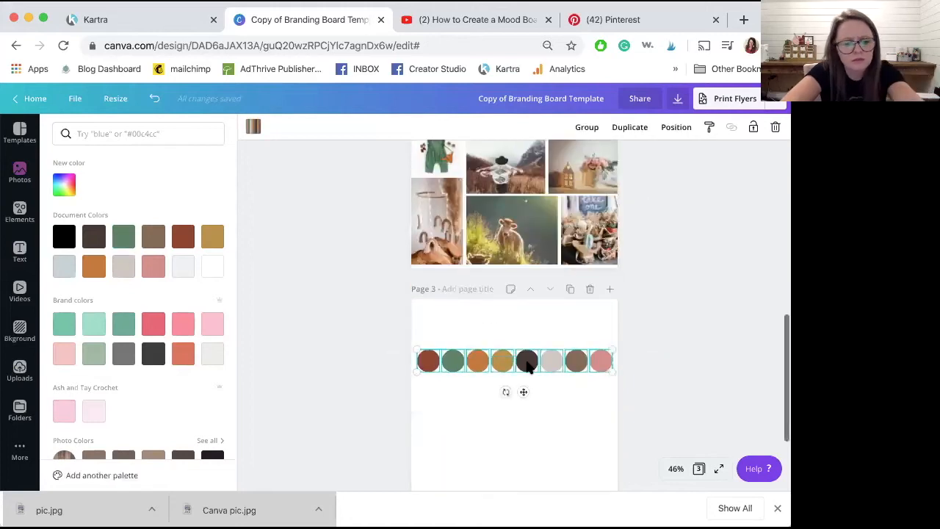
{"action": "key", "text": "ctrl+c"}
{"action": "scroll", "coordinate": [527, 365], "scroll_direction": "up", "scroll_amount": 10}
{"action": "left_click", "coordinate": [477, 293]}
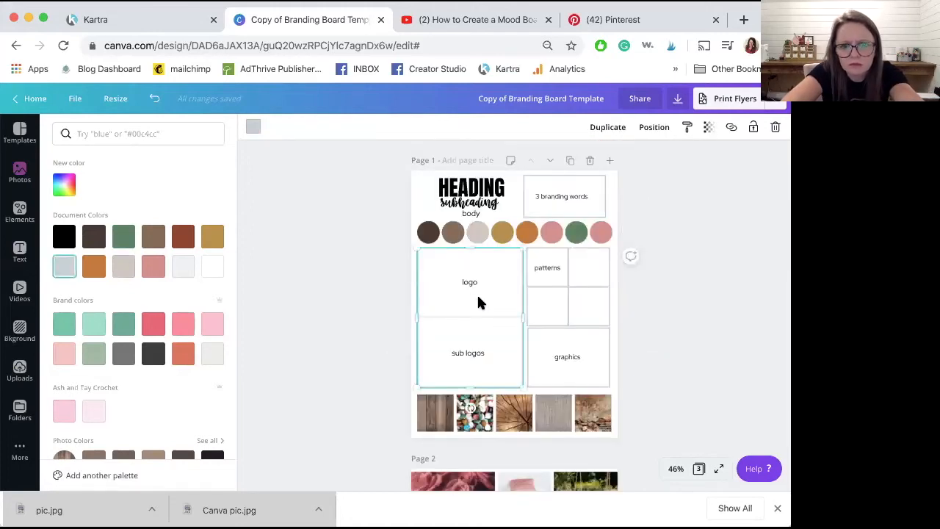
{"action": "key", "text": "ctrl+v"}
{"action": "left_click_drag", "start_coordinate": [482, 236], "coordinate": [477, 260]}
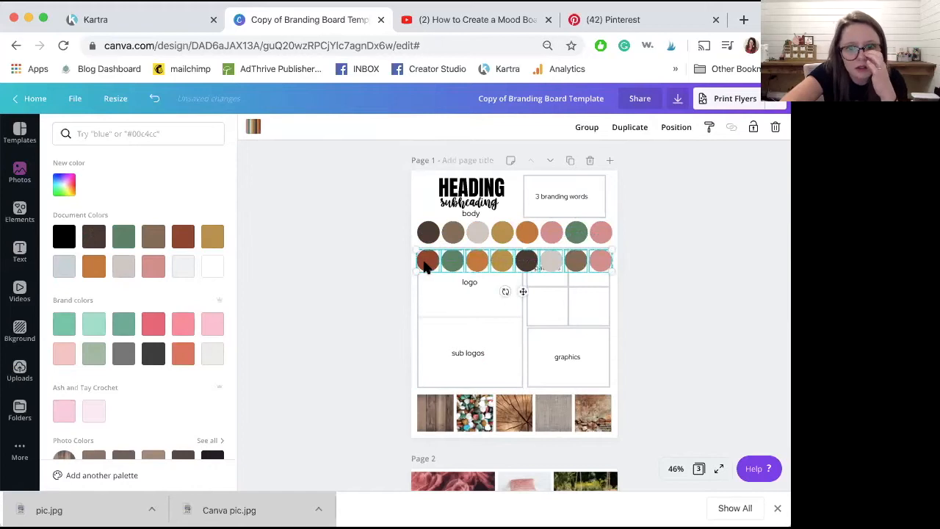
- Recolour the eighth and sixth circles of the upper palette row rust red
{"action": "left_click", "coordinate": [601, 233]}
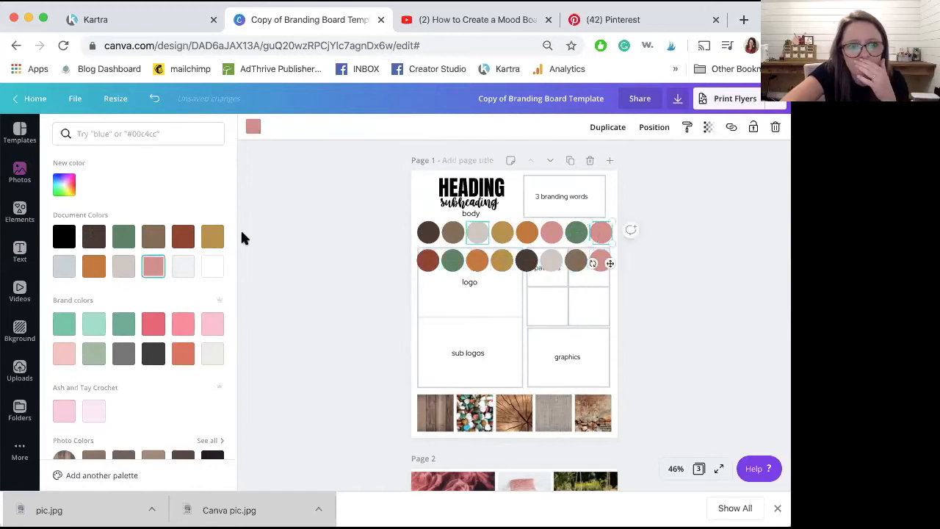
{"action": "left_click", "coordinate": [184, 237]}
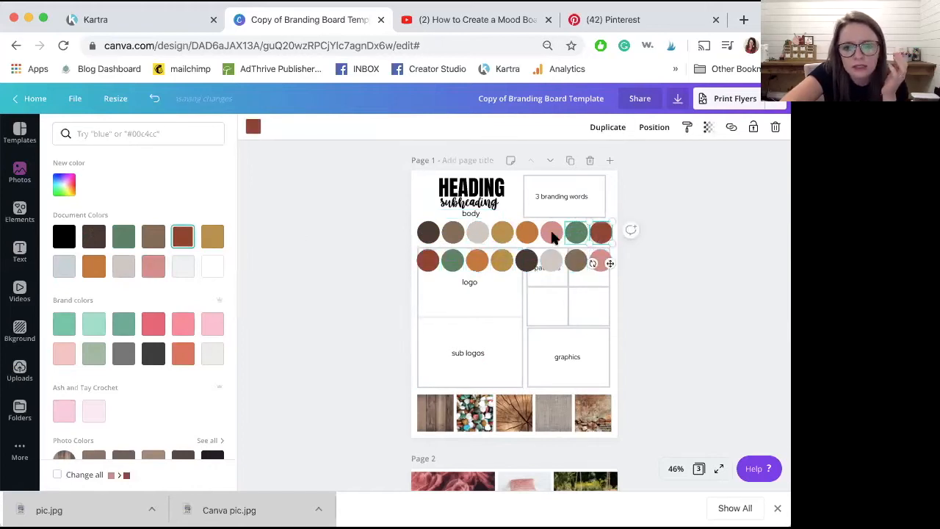
{"action": "left_click", "coordinate": [552, 234]}
{"action": "left_click", "coordinate": [183, 237]}
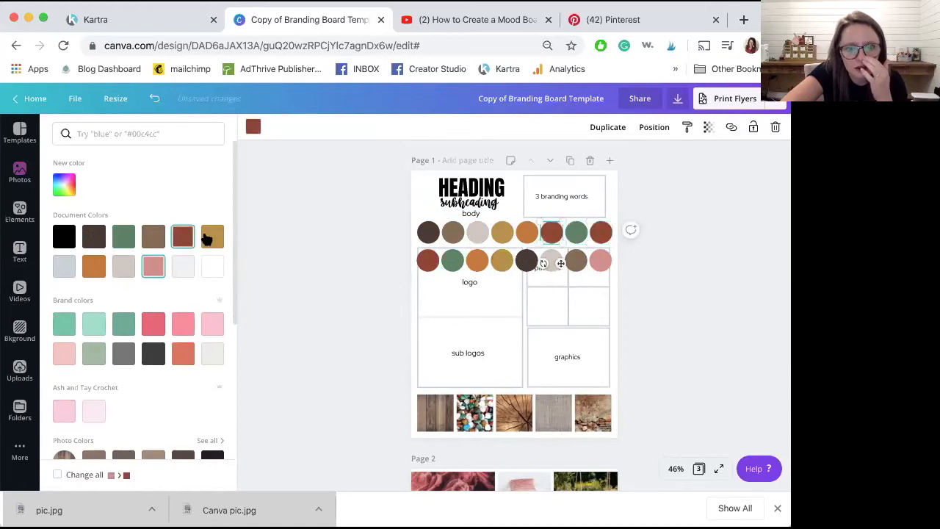
- Recolour the seventh circle of the upper palette row light pink and the eighth green, and close the colour choices
{"action": "left_click", "coordinate": [577, 233]}
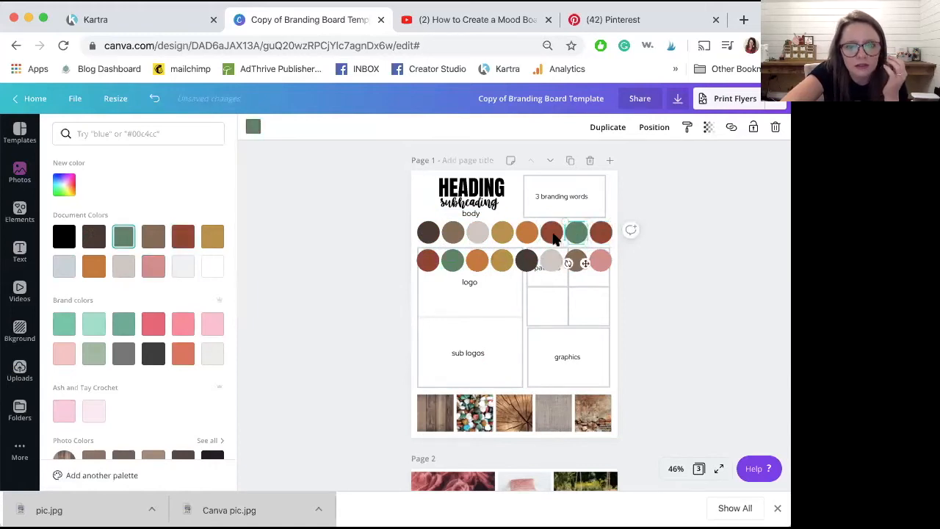
{"action": "left_click", "coordinate": [153, 266]}
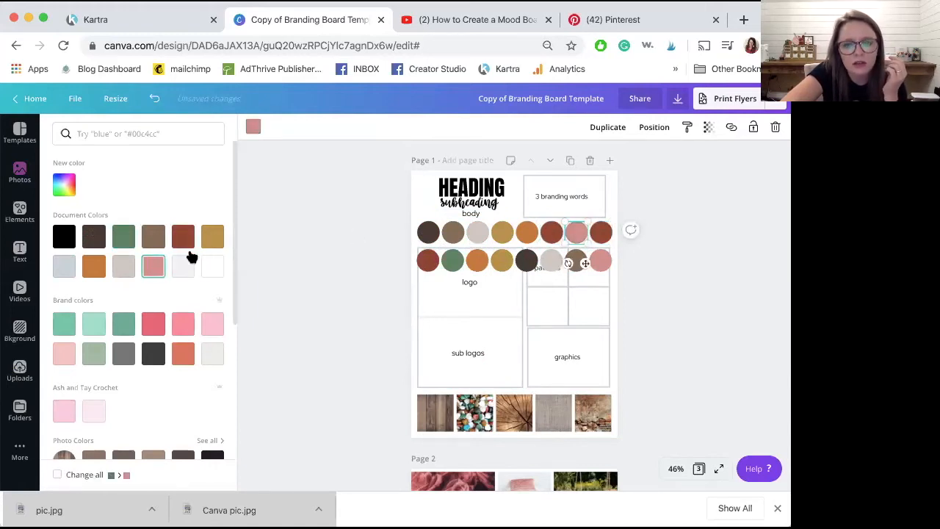
{"action": "left_click", "coordinate": [598, 236]}
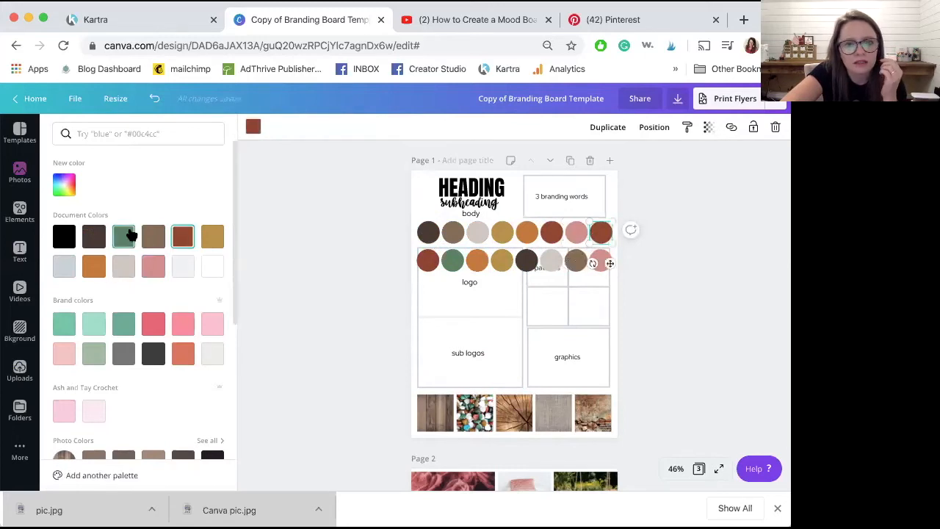
{"action": "left_click", "coordinate": [123, 236]}
{"action": "left_click", "coordinate": [292, 194]}
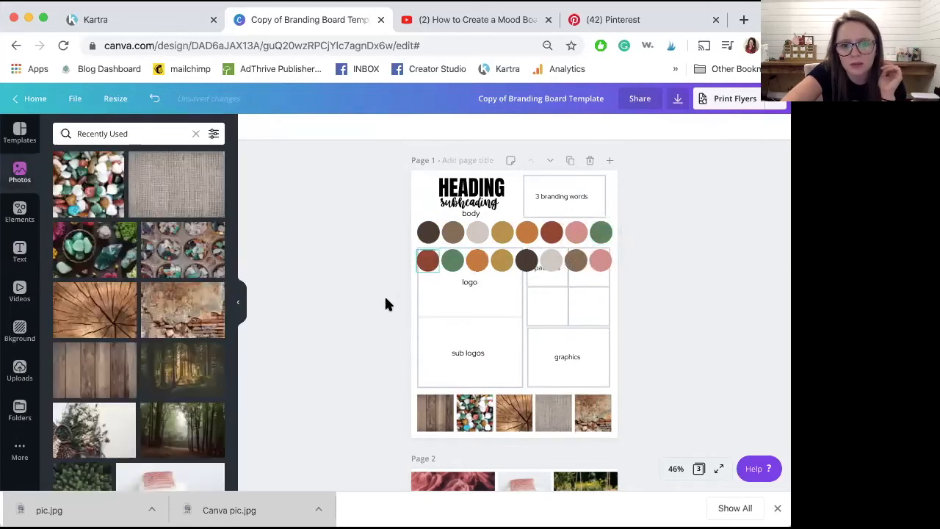
- Delete all eight circles of the comparison row below the palette on page 1, one by one
{"action": "left_click", "coordinate": [428, 260]}
{"action": "key", "text": "Delete"}
{"action": "left_click", "coordinate": [452, 260]}
{"action": "key", "text": "Delete"}
{"action": "left_click", "coordinate": [477, 261]}
{"action": "key", "text": "Delete"}
{"action": "left_click", "coordinate": [503, 261]}
{"action": "key", "text": "Delete"}
{"action": "left_click", "coordinate": [528, 265]}
{"action": "key", "text": "Delete"}
{"action": "left_click", "coordinate": [553, 258]}
{"action": "key", "text": "Delete"}
{"action": "left_click", "coordinate": [576, 263]}
{"action": "key", "text": "Delete"}
{"action": "left_click", "coordinate": [600, 260]}
{"action": "key", "text": "Delete"}
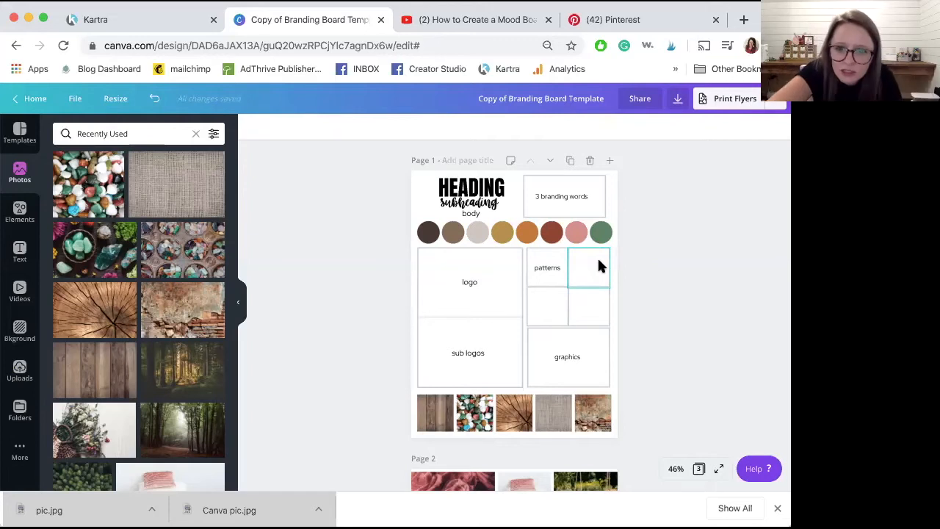
- Recolour the fourth palette circle on page 1 bright mustard yellow, #e8c634, using a custom colour
{"action": "left_click", "coordinate": [503, 232]}
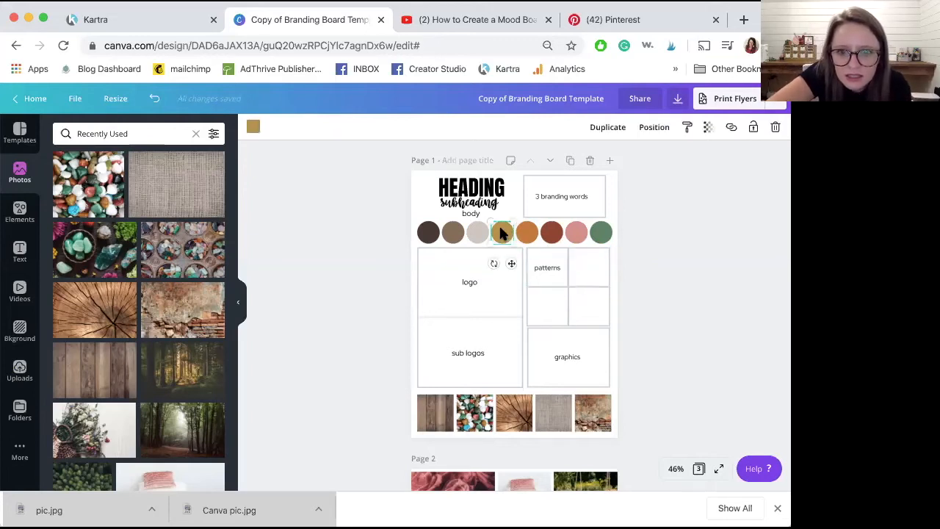
{"action": "left_click", "coordinate": [252, 130]}
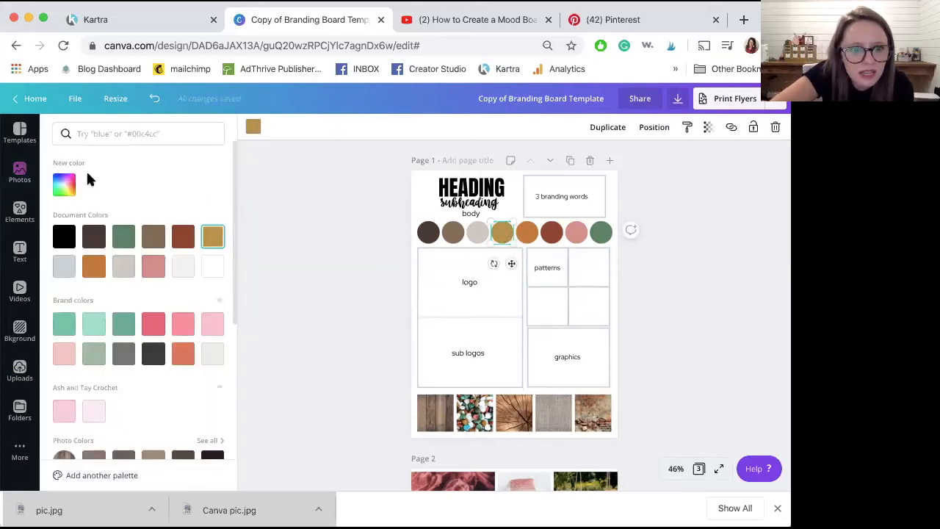
{"action": "left_click", "coordinate": [71, 188]}
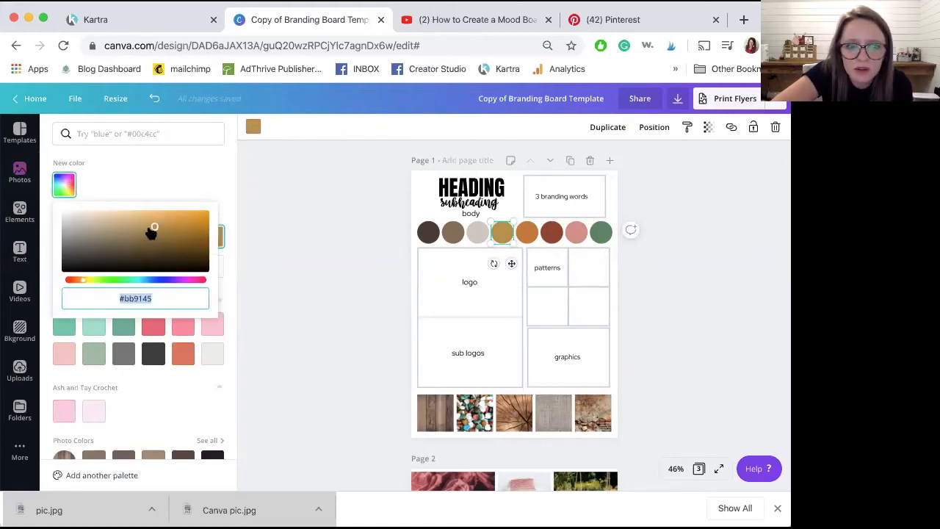
{"action": "left_click_drag", "start_coordinate": [73, 279], "coordinate": [85, 281]}
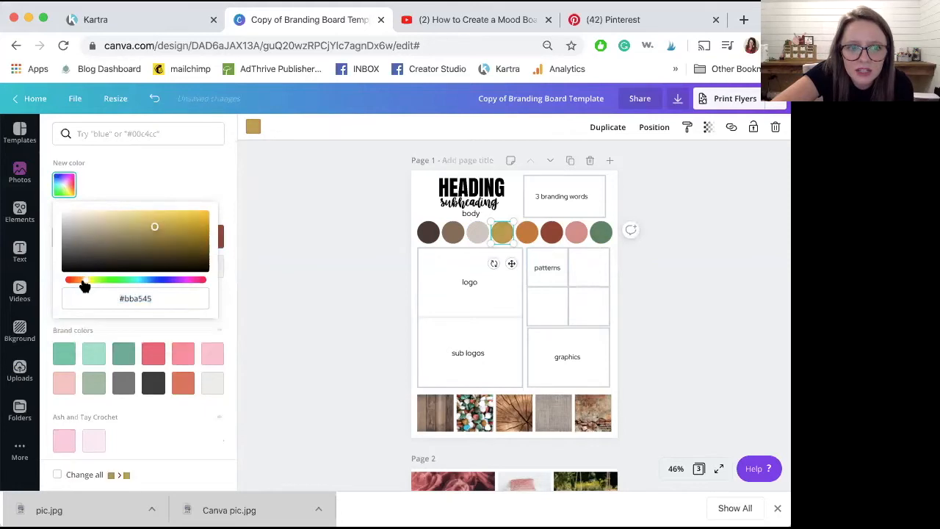
{"action": "left_click_drag", "start_coordinate": [156, 234], "coordinate": [175, 216]}
{"action": "left_click", "coordinate": [336, 191]}
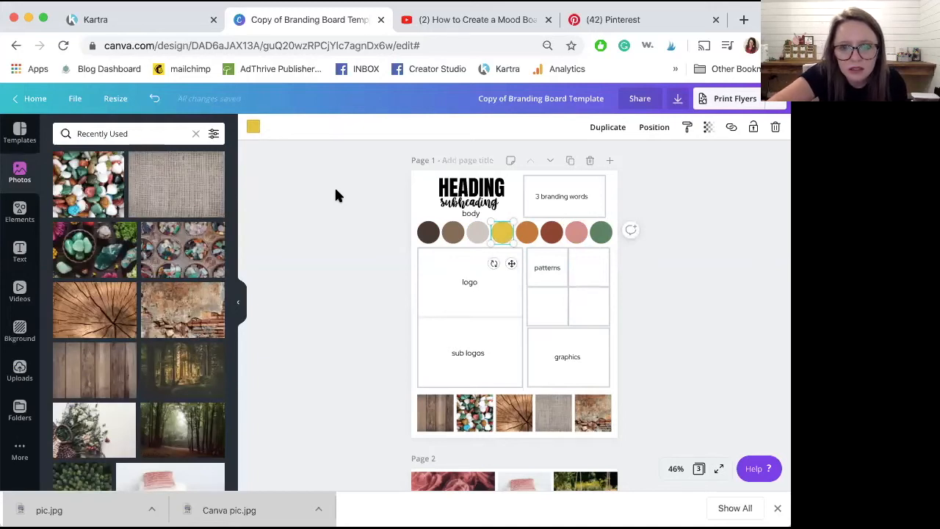
- Fine-tune the fourth palette circle to a slightly deeper yellow, #dfbc27
{"action": "left_click", "coordinate": [428, 234]}
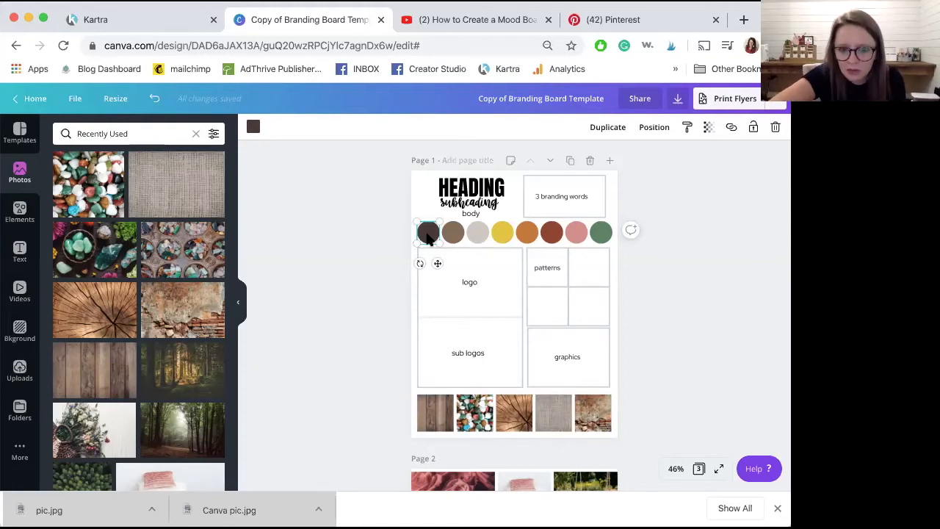
{"action": "left_click", "coordinate": [502, 232]}
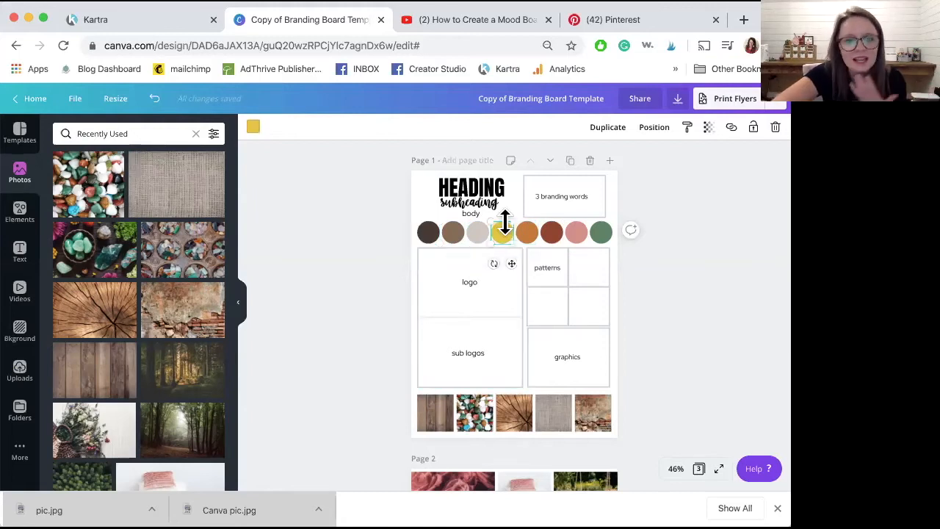
{"action": "left_click", "coordinate": [253, 128]}
{"action": "left_click", "coordinate": [64, 185]}
{"action": "left_click", "coordinate": [177, 218]}
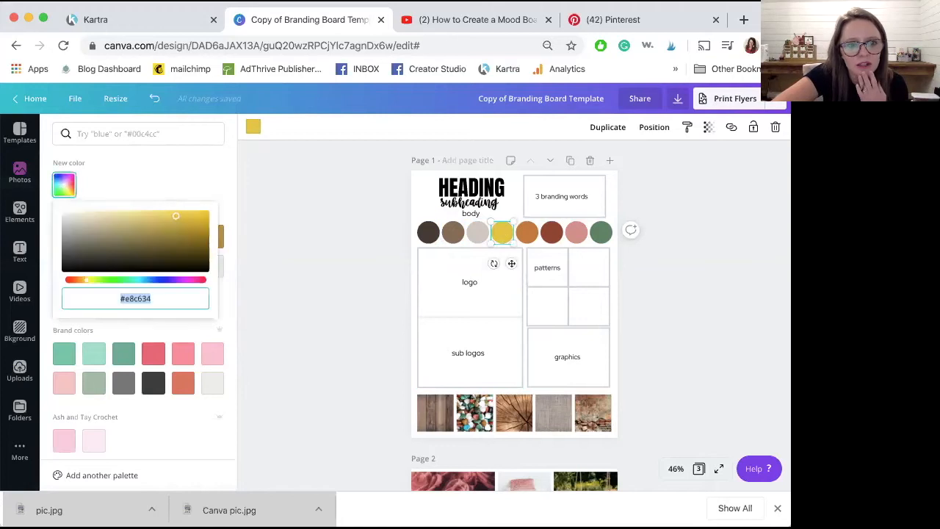
{"action": "left_click_drag", "start_coordinate": [177, 218], "coordinate": [183, 218]}
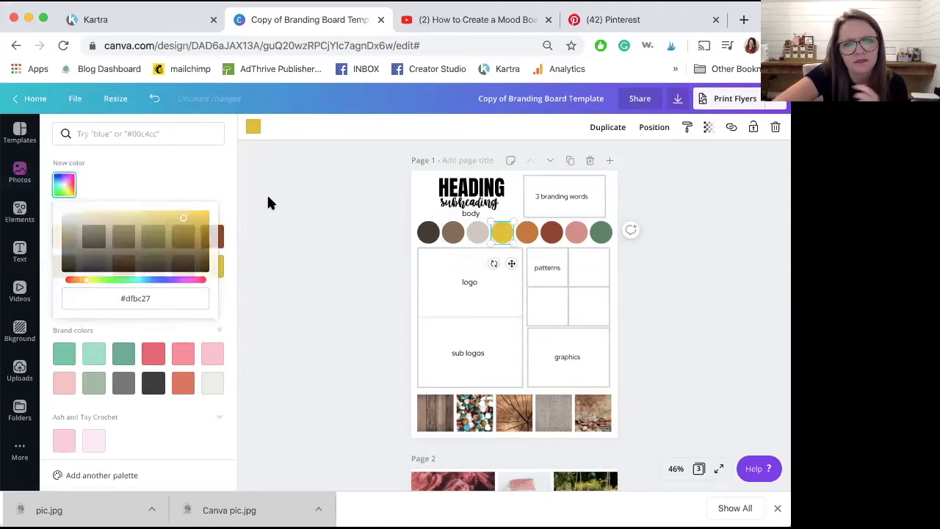
{"action": "left_click", "coordinate": [268, 202]}
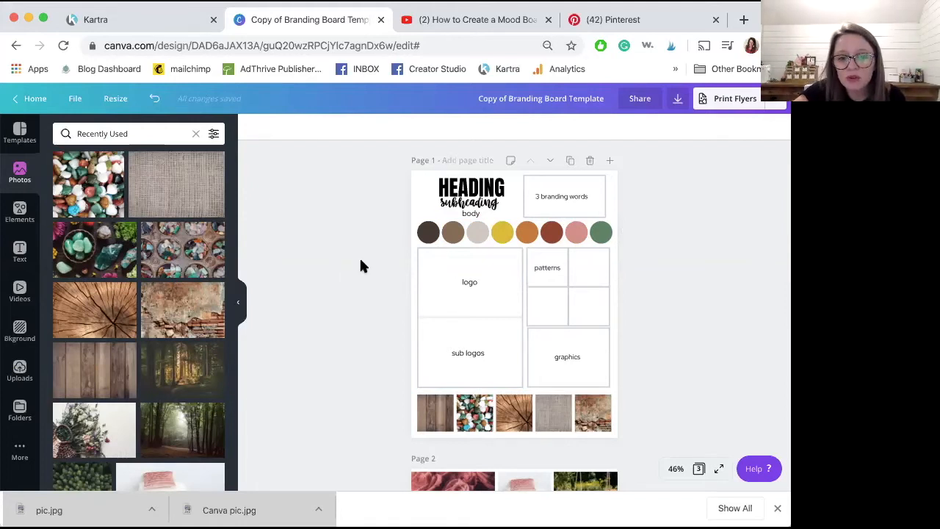
{"action": "scroll", "coordinate": [361, 262], "scroll_direction": "down", "scroll_amount": 5}
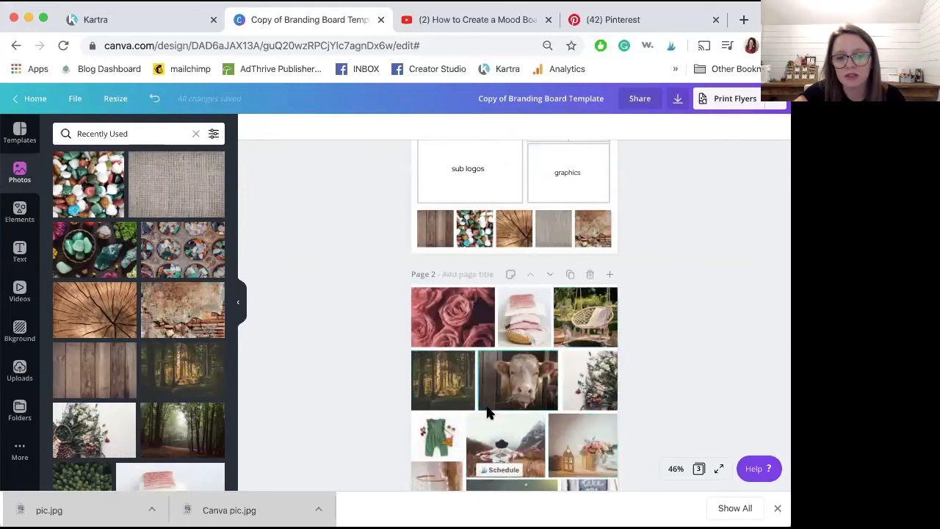
{"action": "scroll", "coordinate": [487, 410], "scroll_direction": "down", "scroll_amount": 3}
{"action": "scroll", "coordinate": [463, 385], "scroll_direction": "up", "scroll_amount": 7}
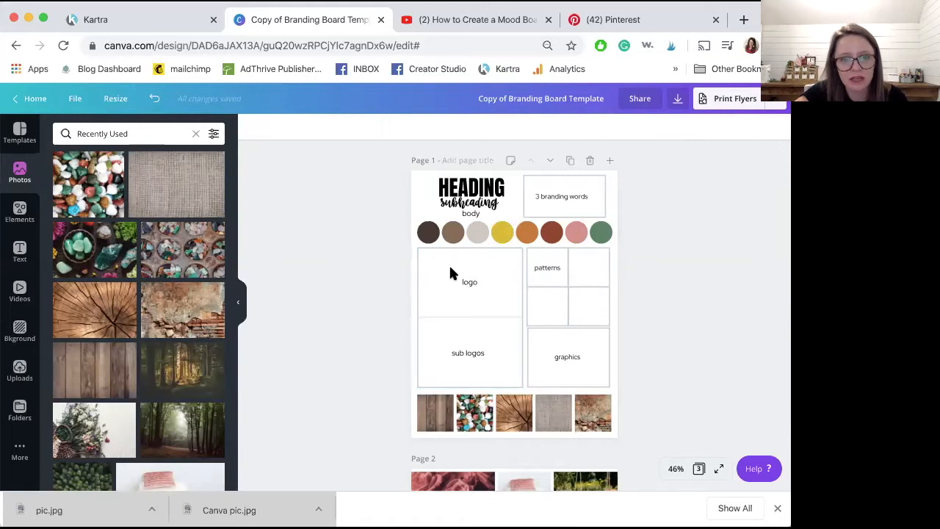
{"action": "left_click", "coordinate": [451, 192]}
{"action": "left_click", "coordinate": [393, 219]}
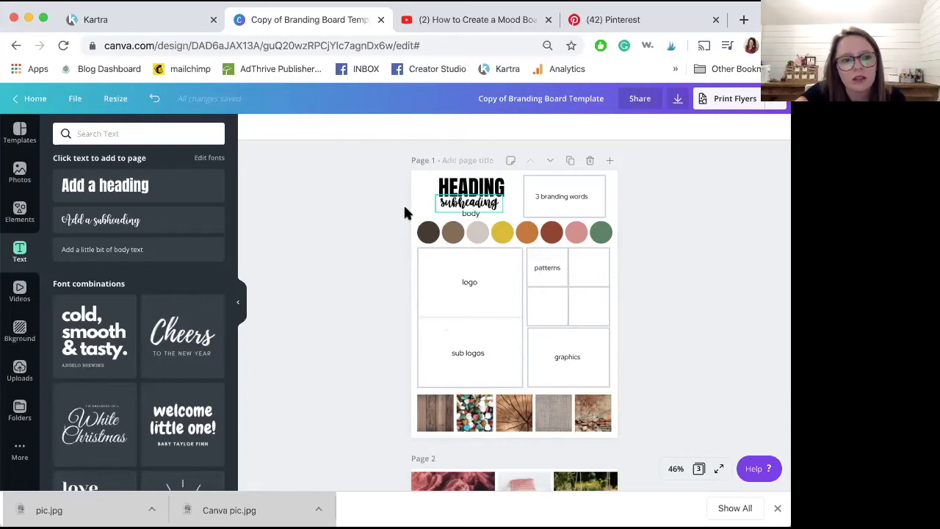
- Change the subheading's font to Give You Glory from the Handwriting fonts and shift the text slightly lower beneath the heading
{"action": "left_click", "coordinate": [463, 203]}
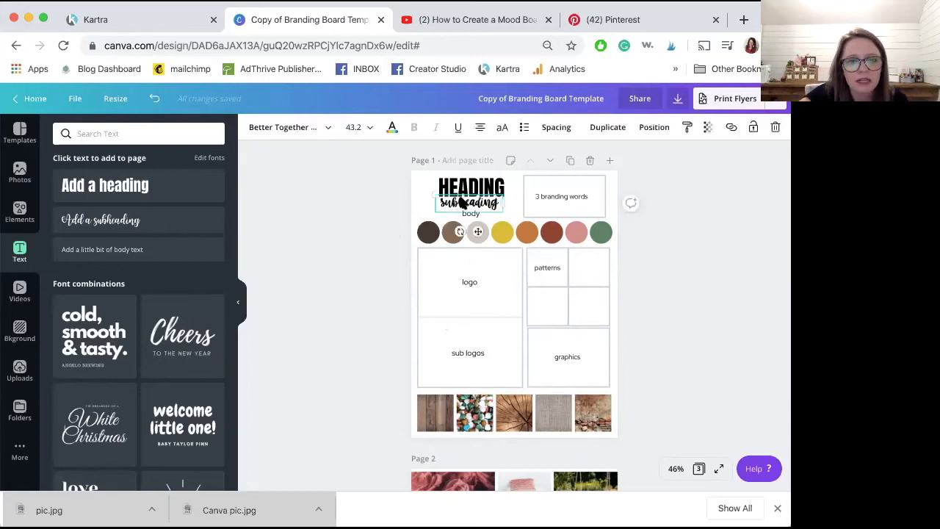
{"action": "left_click", "coordinate": [326, 129]}
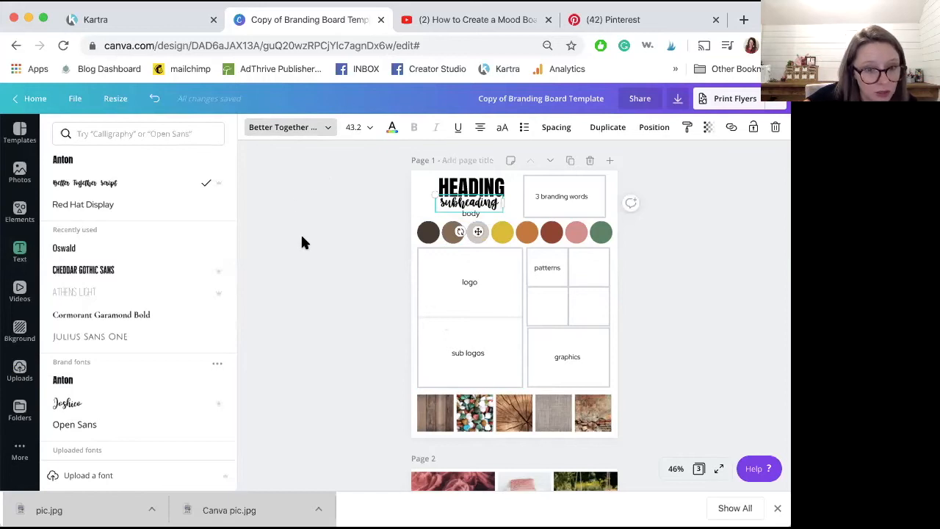
{"action": "left_click", "coordinate": [137, 133]}
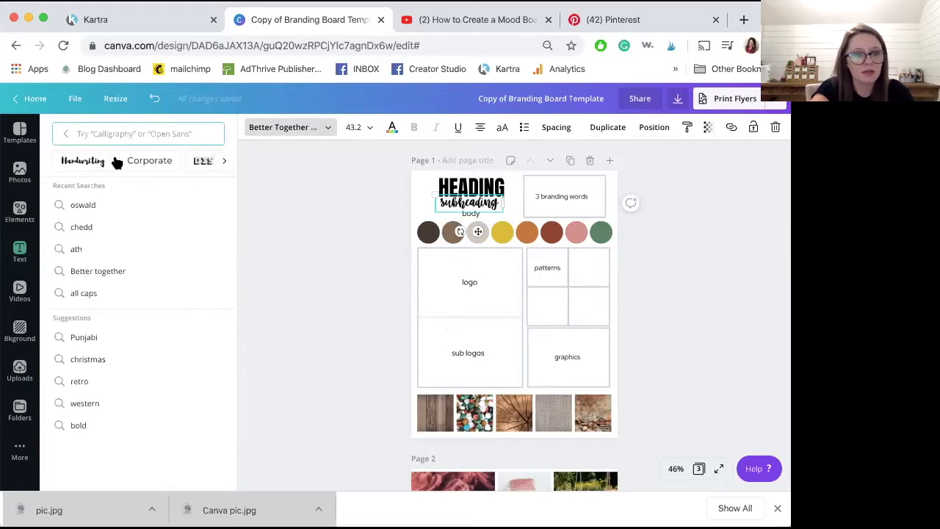
{"action": "left_click", "coordinate": [90, 161]}
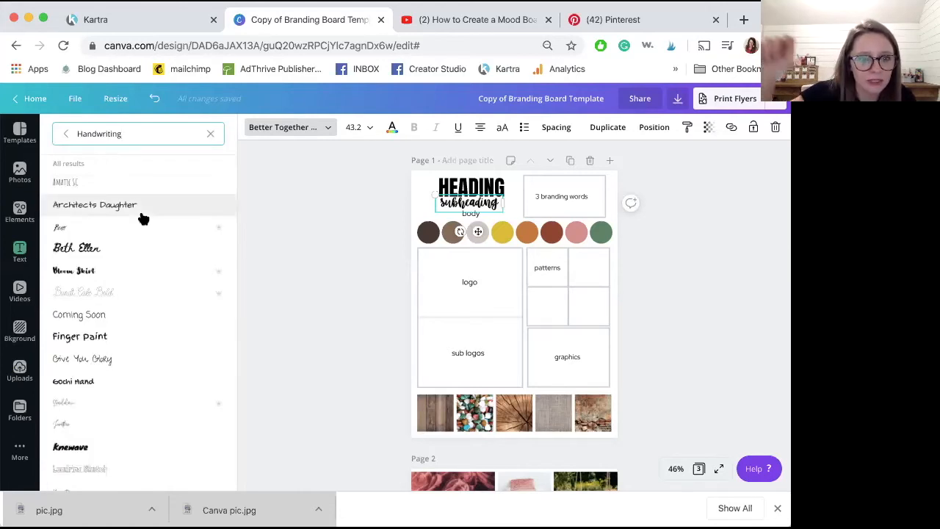
{"action": "left_click", "coordinate": [101, 246]}
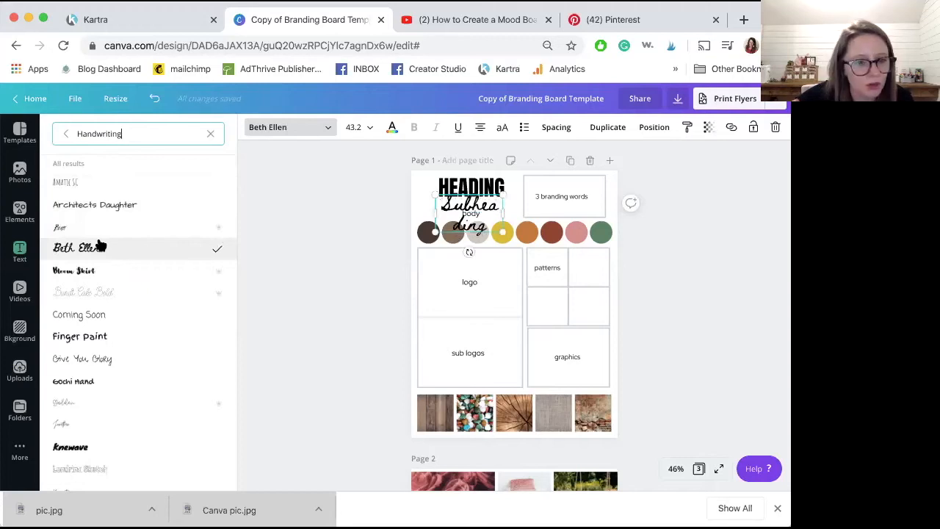
{"action": "scroll", "coordinate": [101, 246], "scroll_direction": "down", "scroll_amount": 3}
{"action": "left_click", "coordinate": [106, 250]}
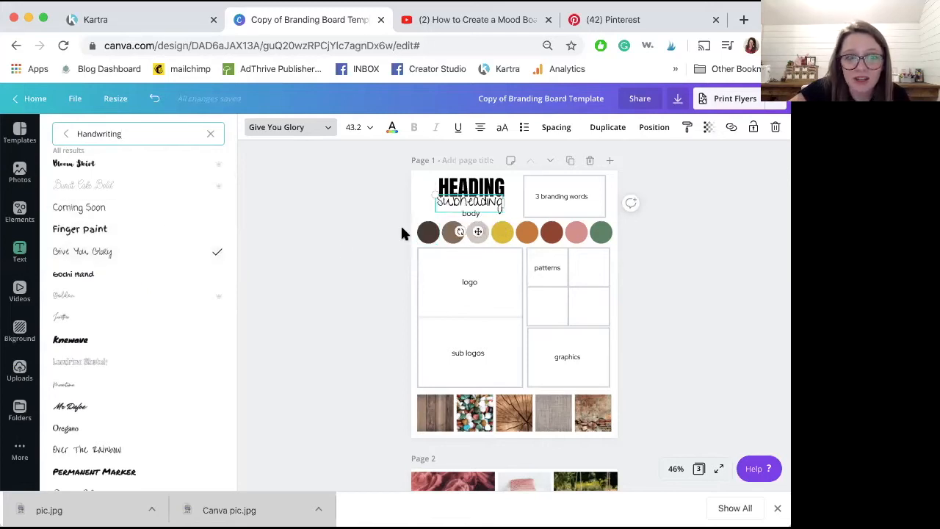
{"action": "key", "text": "Escape"}
{"action": "left_click_drag", "start_coordinate": [437, 193], "coordinate": [437, 195]}
- Narrow the font choices for the HEADING text to the Headings category
{"action": "left_click", "coordinate": [470, 188]}
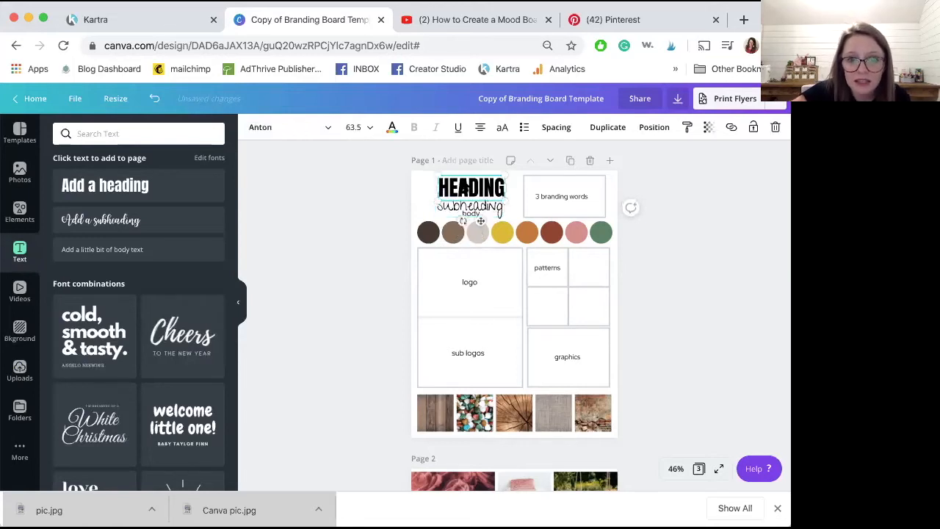
{"action": "left_click", "coordinate": [314, 128]}
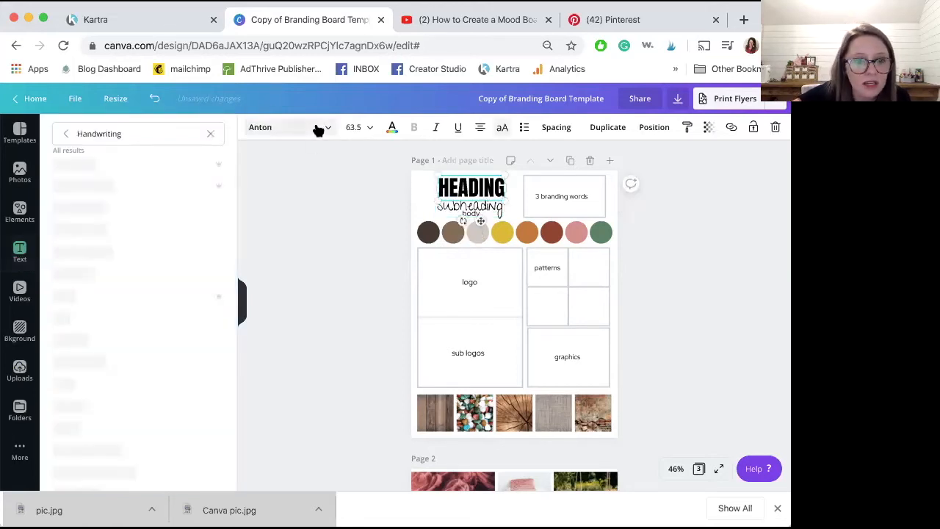
{"action": "left_click", "coordinate": [207, 133]}
{"action": "left_click", "coordinate": [223, 161]}
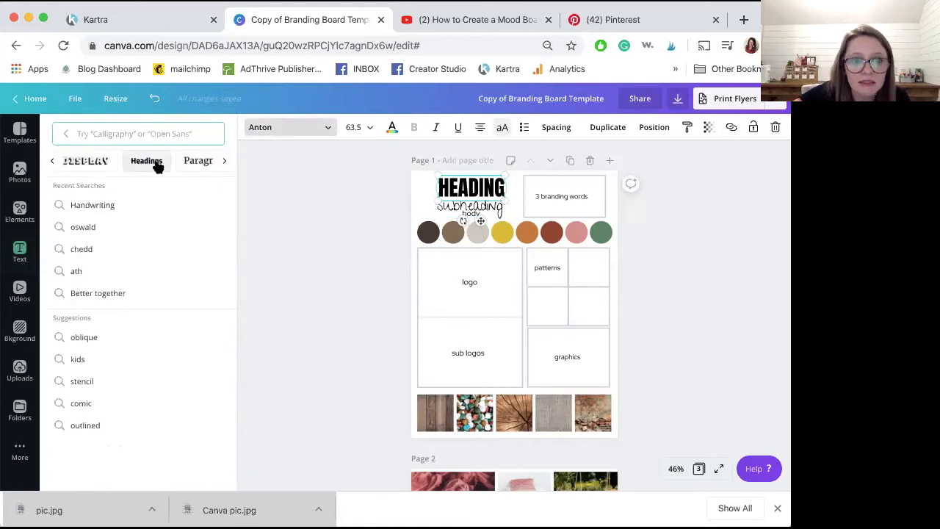
{"action": "left_click", "coordinate": [155, 162]}
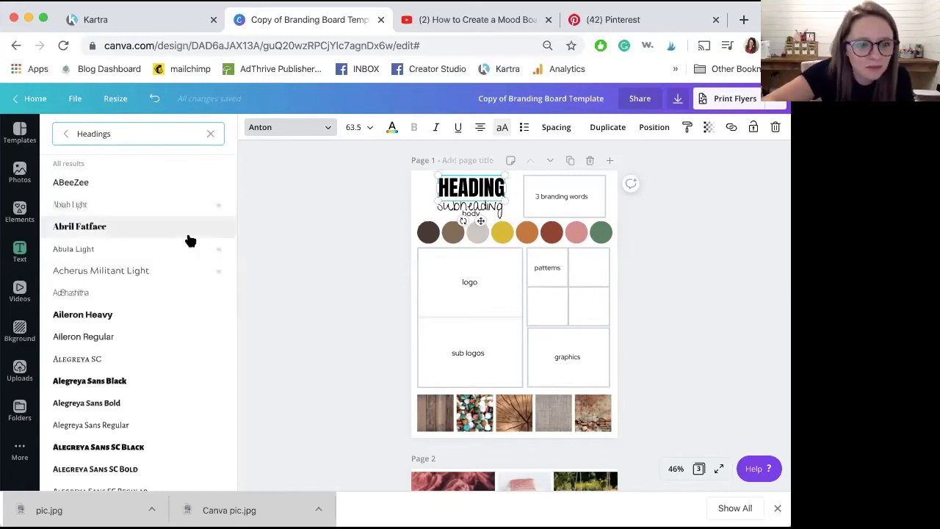
- Try the Amaranth font on the HEADING text
{"action": "scroll", "coordinate": [189, 241], "scroll_direction": "down", "scroll_amount": 2}
{"action": "scroll", "coordinate": [189, 241], "scroll_direction": "down", "scroll_amount": 1}
{"action": "scroll", "coordinate": [190, 241], "scroll_direction": "down", "scroll_amount": 10}
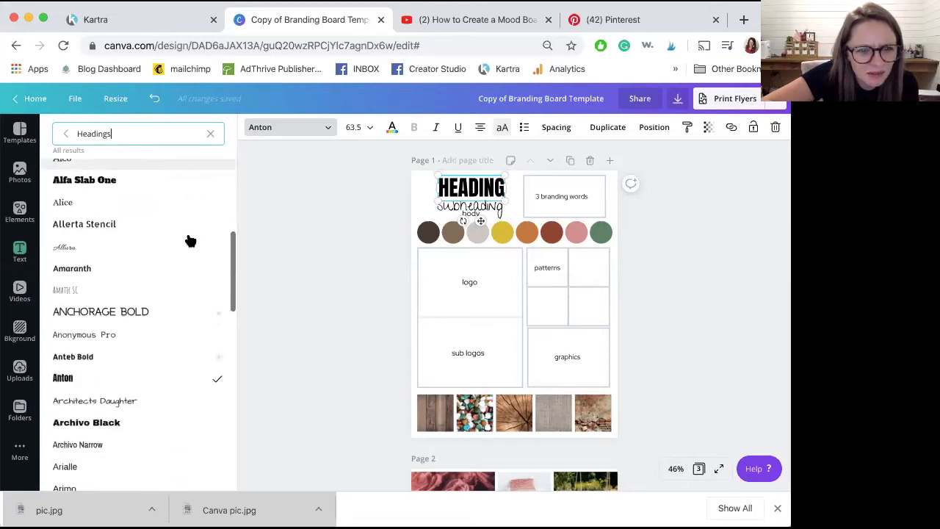
{"action": "scroll", "coordinate": [189, 241], "scroll_direction": "down", "scroll_amount": 1}
{"action": "left_click", "coordinate": [189, 241]}
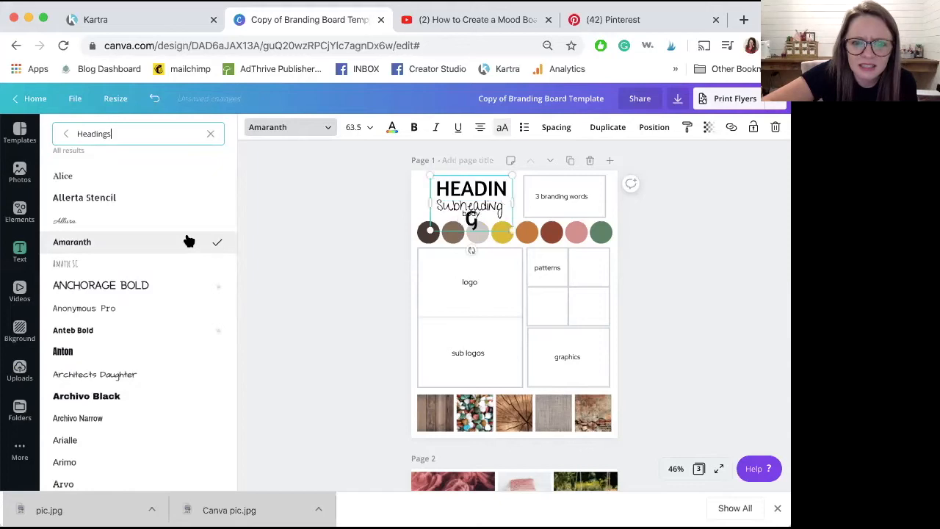
- Set the HEADING text's font to Cooper Hewitt Heavy
{"action": "scroll", "coordinate": [187, 242], "scroll_direction": "down", "scroll_amount": 3}
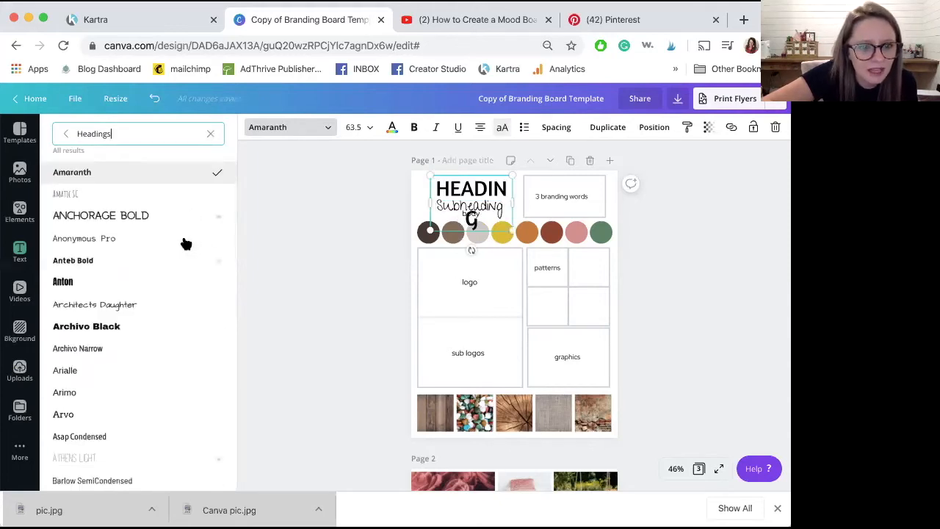
{"action": "scroll", "coordinate": [121, 278], "scroll_direction": "down", "scroll_amount": 5}
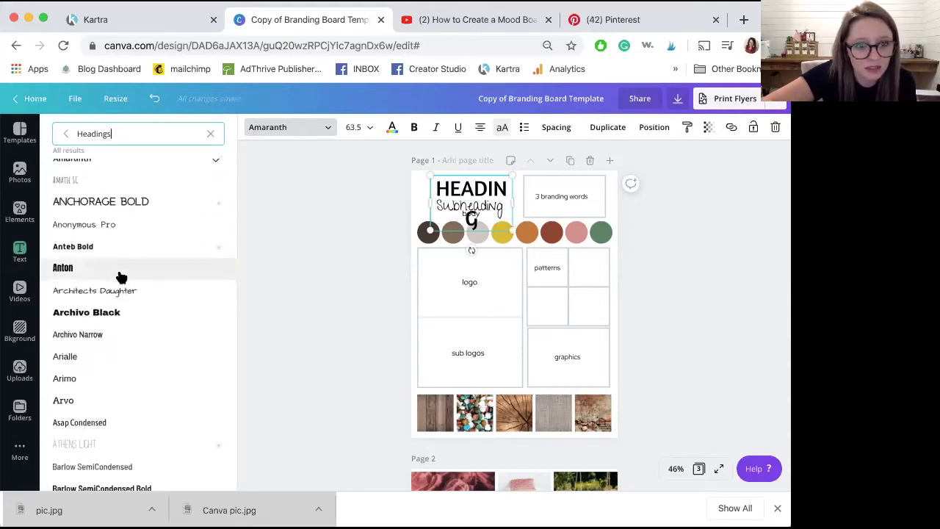
{"action": "scroll", "coordinate": [122, 278], "scroll_direction": "down", "scroll_amount": 4}
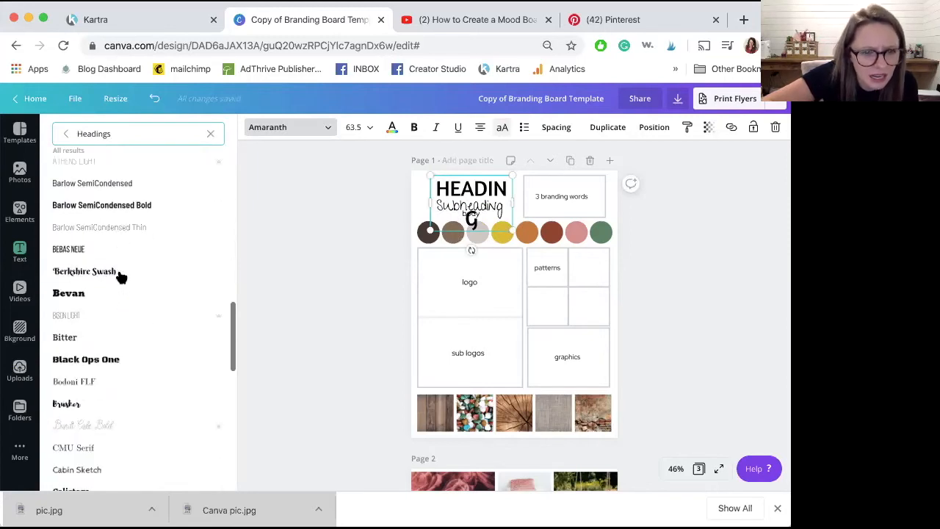
{"action": "scroll", "coordinate": [121, 278], "scroll_direction": "down", "scroll_amount": 5}
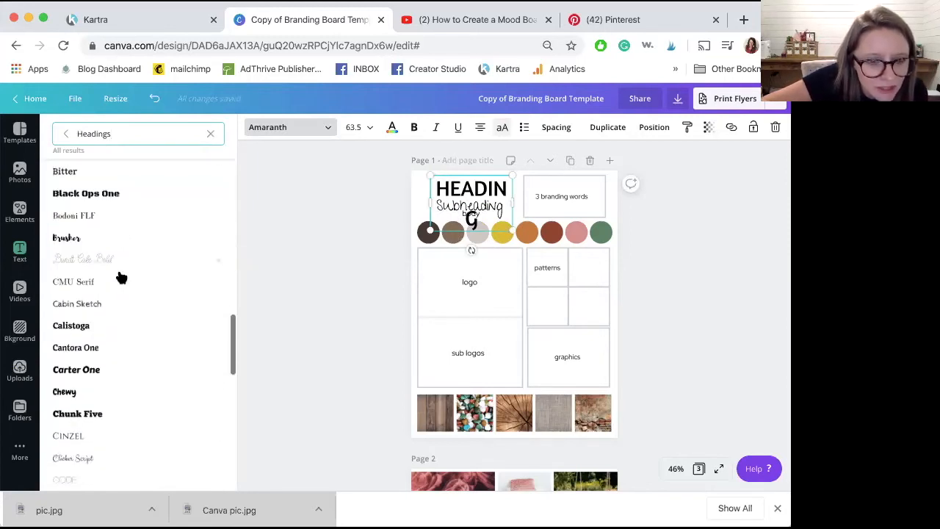
{"action": "scroll", "coordinate": [121, 278], "scroll_direction": "down", "scroll_amount": 3}
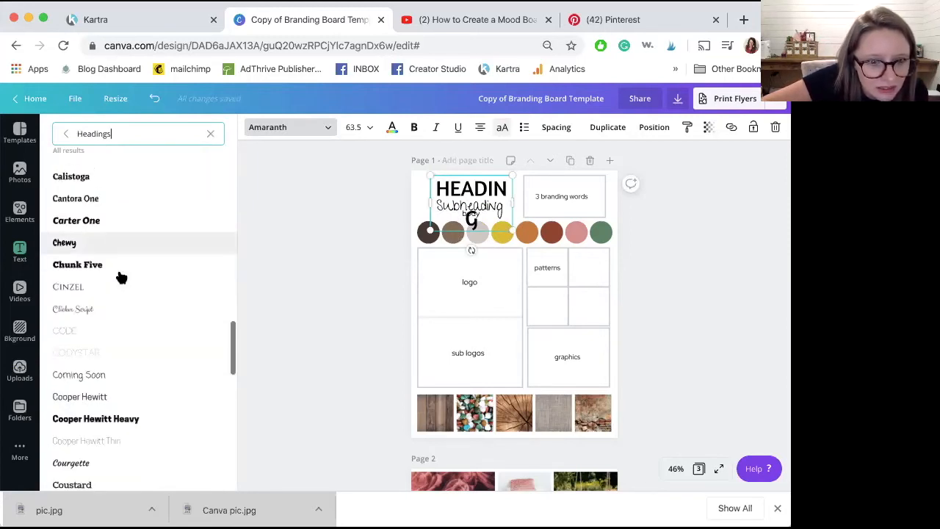
{"action": "left_click", "coordinate": [110, 336]}
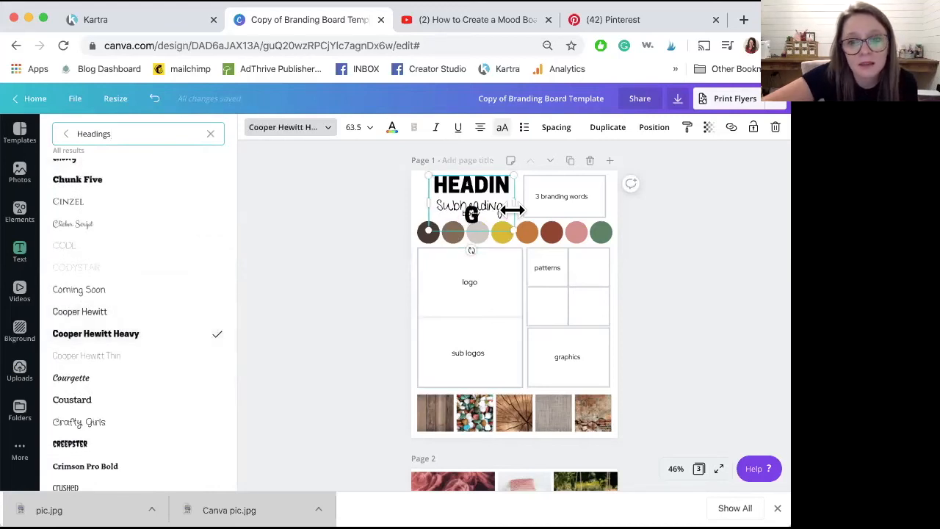
- Widen the HEADING text box so the word fits on one line, and set its font size to 61
{"action": "left_click_drag", "start_coordinate": [523, 200], "coordinate": [525, 202]}
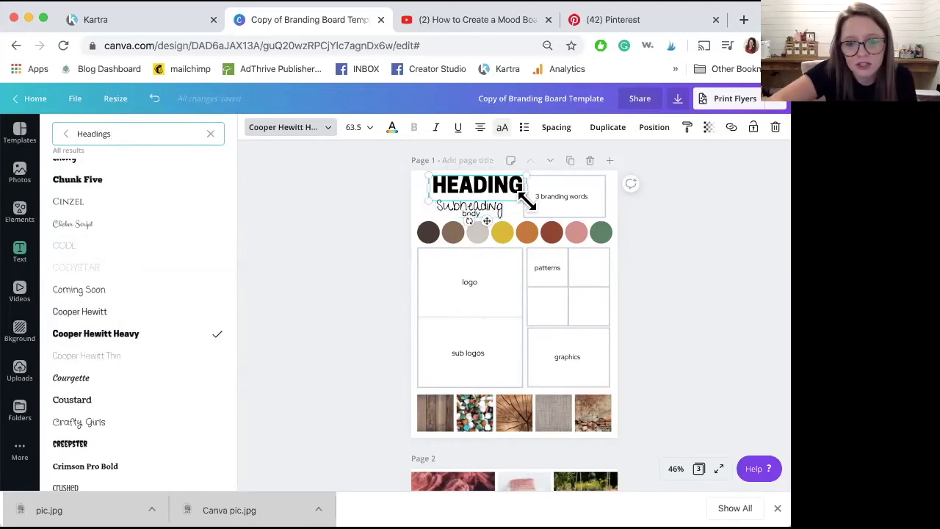
{"action": "left_click_drag", "start_coordinate": [524, 199], "coordinate": [524, 199]}
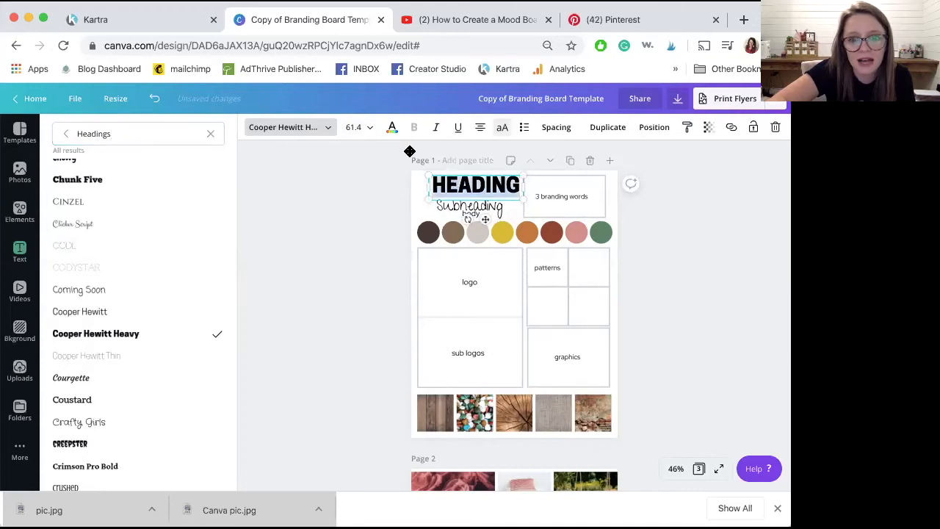
{"action": "left_click", "coordinate": [345, 128]}
{"action": "type", "text": "61"}
{"action": "key", "text": "Return"}
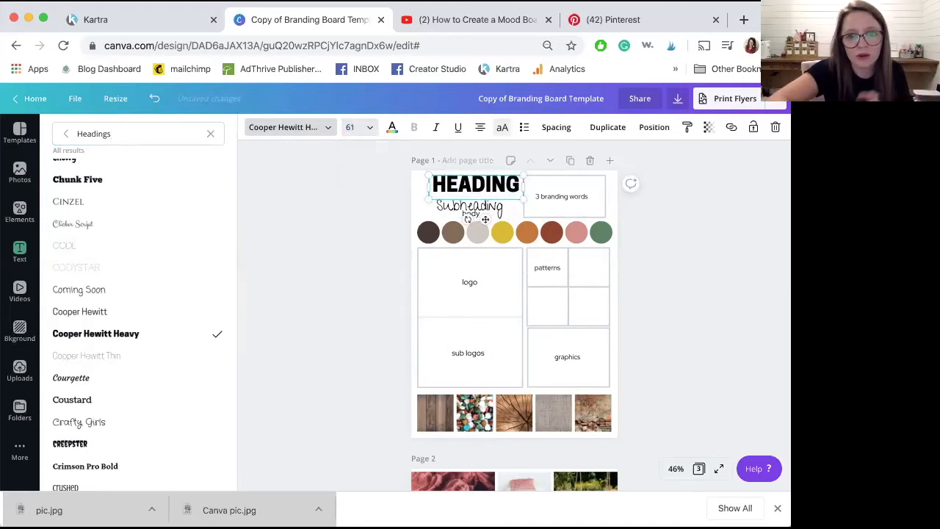
{"action": "left_click", "coordinate": [353, 197]}
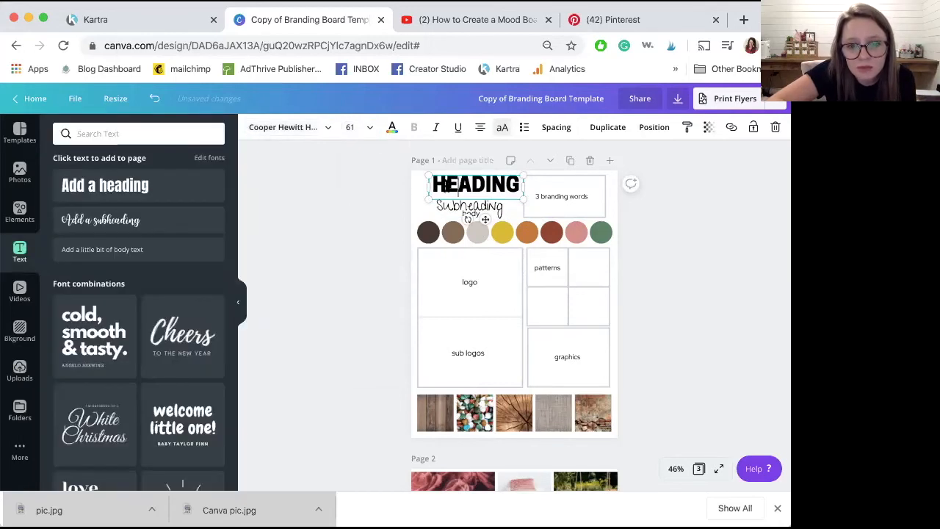
- Move the HEADING text so it sits centred directly above the subheading, and leave all text deselected
{"action": "left_click", "coordinate": [377, 189]}
{"action": "left_click_drag", "start_coordinate": [451, 188], "coordinate": [443, 206]}
{"action": "left_click", "coordinate": [383, 198]}
{"action": "left_click", "coordinate": [443, 205]}
{"action": "left_click", "coordinate": [482, 214]}
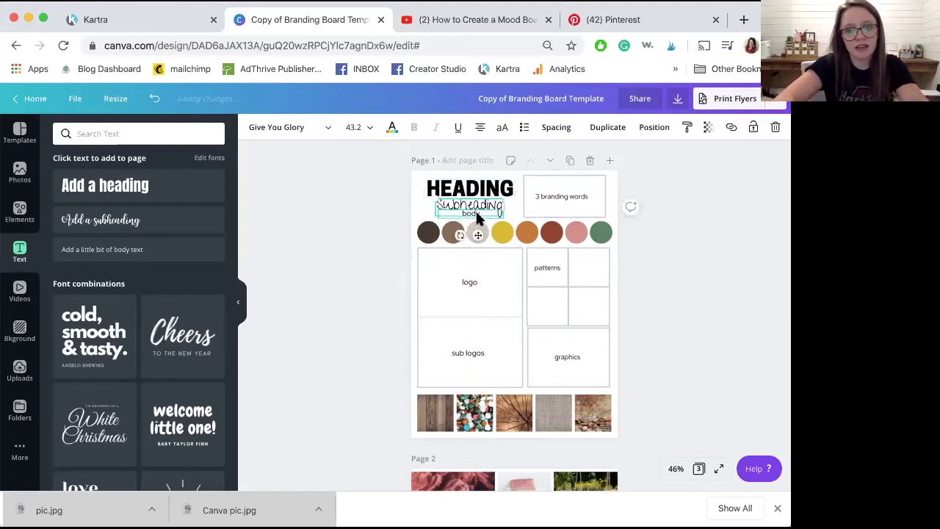
{"action": "left_click", "coordinate": [322, 209]}
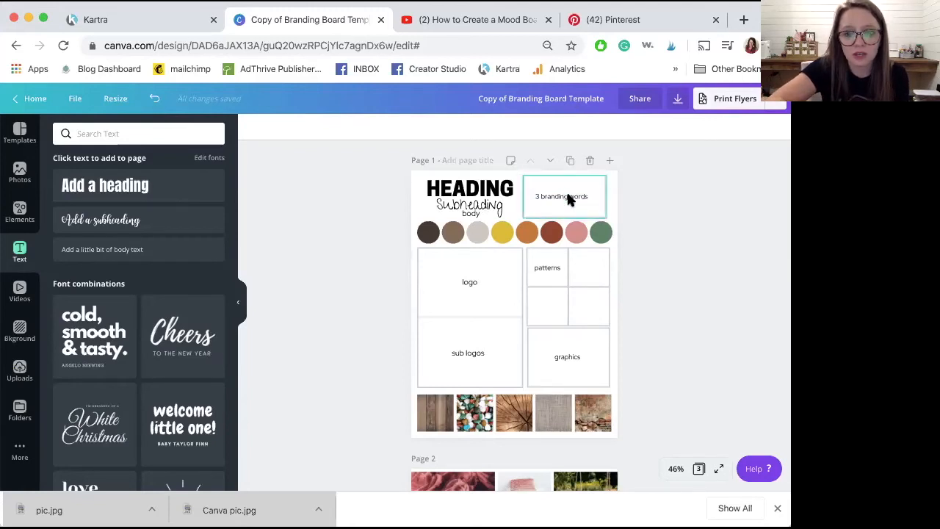
- Delete the "3 branding words" placeholder and place a duplicate of the Subheading text inside its empty box
{"action": "left_click", "coordinate": [566, 197]}
{"action": "key", "text": "Delete"}
{"action": "left_click", "coordinate": [445, 208]}
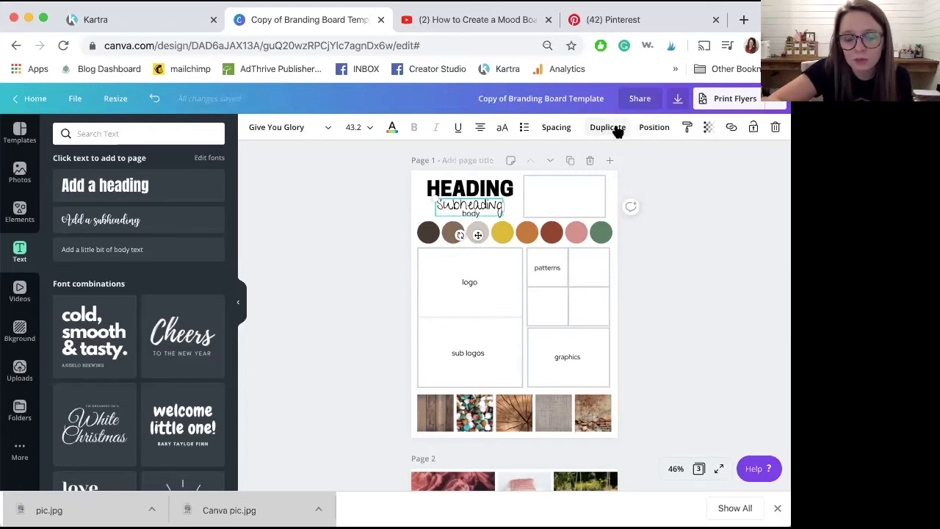
{"action": "left_click_drag", "start_coordinate": [514, 211], "coordinate": [573, 183]}
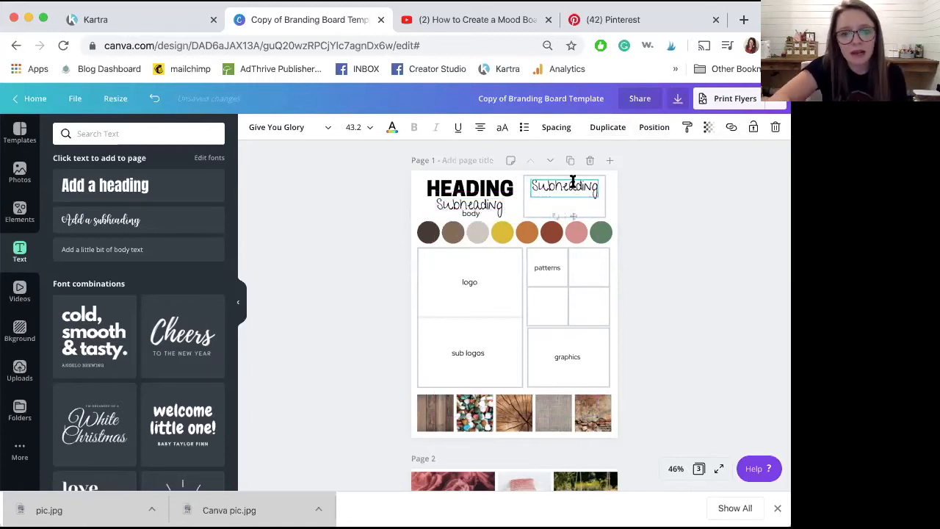
- Replace the text of the duplicated subheading in the branding words box with "Boho"
{"action": "double_click", "coordinate": [573, 182]}
{"action": "type", "text": "boho"}
{"action": "key", "text": "BackSpace"}
{"action": "key", "text": "BackSpace"}
{"action": "key", "text": "BackSpace"}
{"action": "key", "text": "BackSpace"}
{"action": "type", "text": "Bo"}
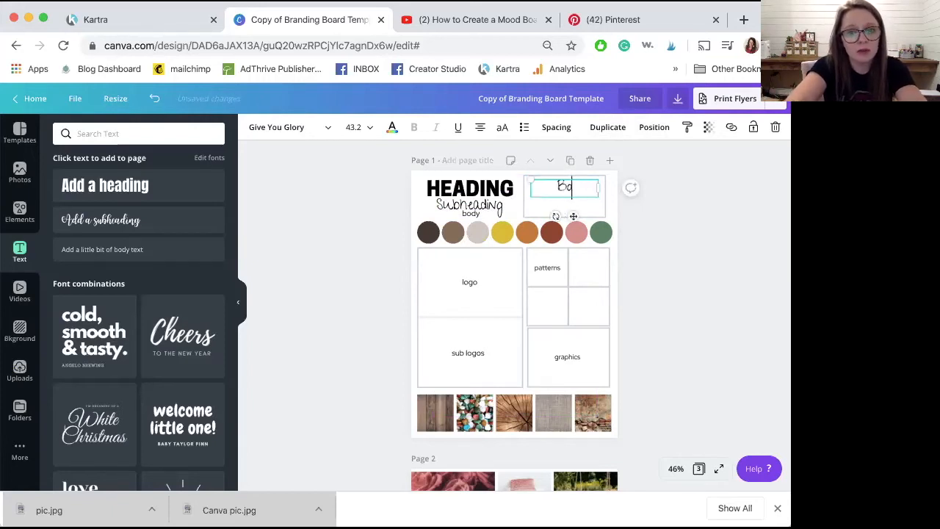
{"action": "type", "text": "ho"}
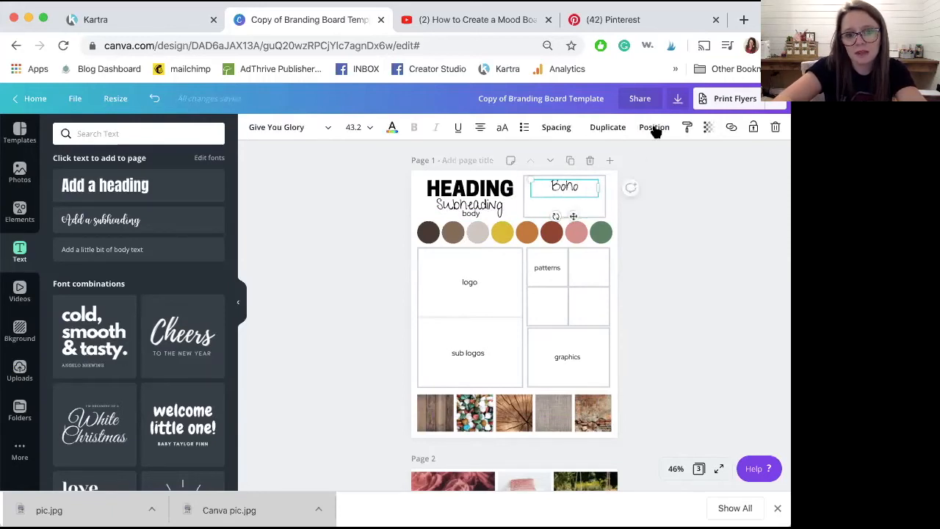
- Duplicate the Boho text, place the copy directly below it and change its wording to "Girly"
{"action": "left_click", "coordinate": [621, 128]}
{"action": "left_click_drag", "start_coordinate": [568, 190], "coordinate": [565, 203]}
{"action": "double_click", "coordinate": [565, 202]}
{"action": "type", "text": "Girly"}
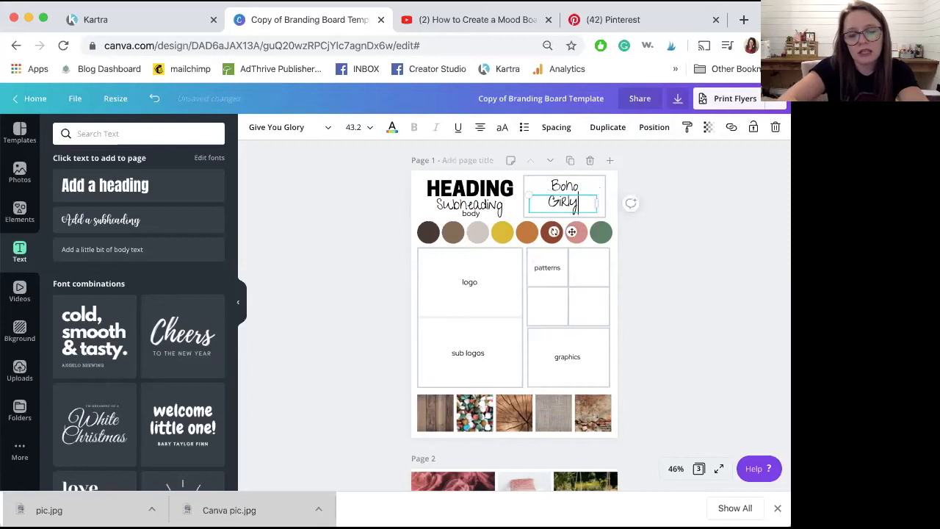
{"action": "key", "text": "BackSpace"}
{"action": "key", "text": "BackSpace"}
{"action": "key", "text": "BackSpace"}
{"action": "type", "text": "rly"}
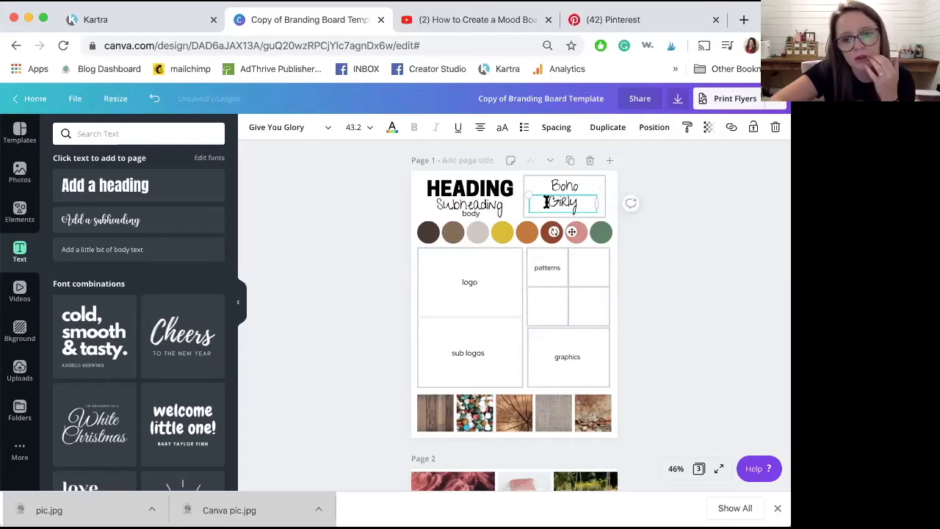
- Duplicate the Girly text, place the copy beneath it and change its wording to "Wild"
{"action": "left_click", "coordinate": [617, 130]}
{"action": "left_click_drag", "start_coordinate": [582, 199], "coordinate": [576, 215]}
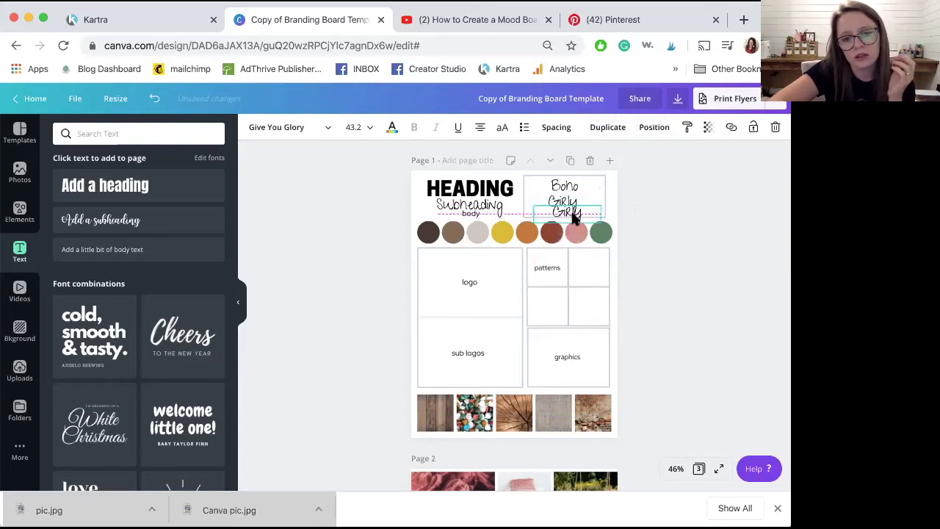
{"action": "double_click", "coordinate": [574, 213]}
{"action": "type", "text": "Wild"}
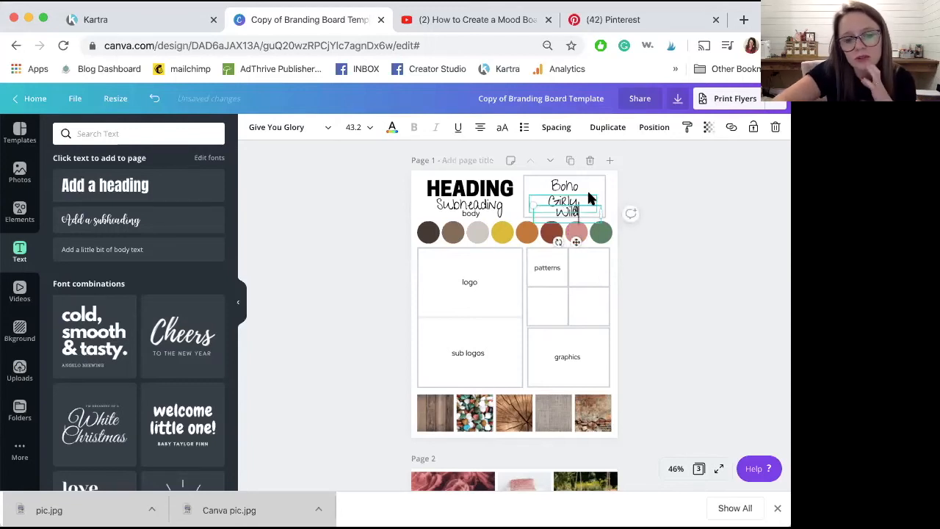
{"action": "left_click", "coordinate": [643, 182]}
- Scale the Boho text down to size 37 and re-center it at the top of the branding words box
{"action": "left_click", "coordinate": [578, 192]}
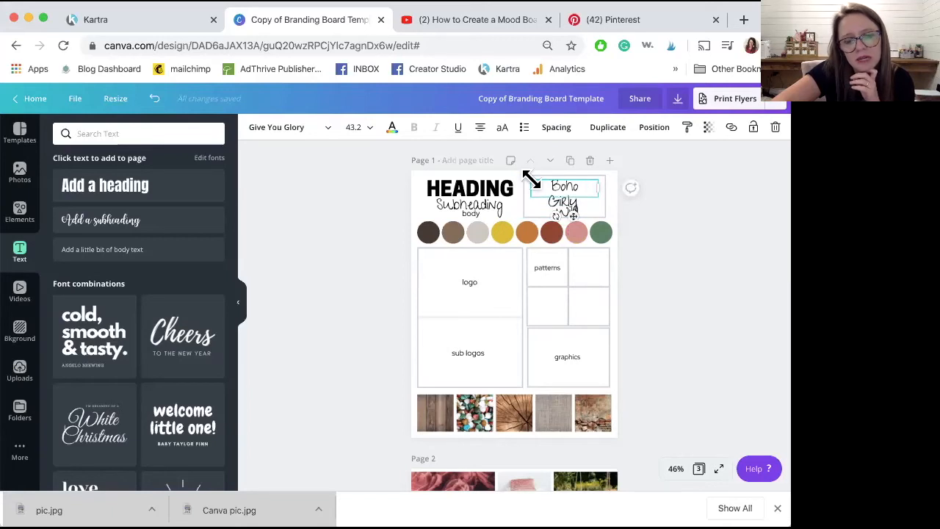
{"action": "left_click_drag", "start_coordinate": [532, 178], "coordinate": [544, 180]}
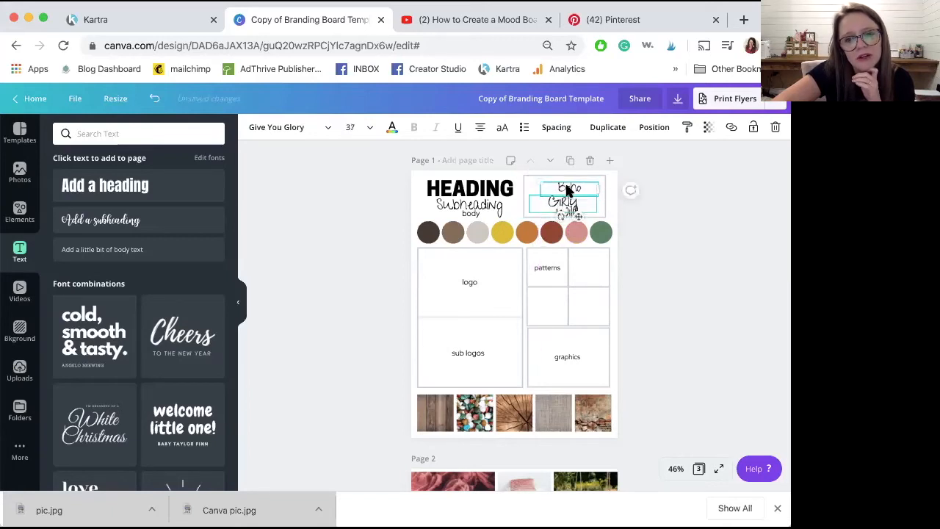
{"action": "left_click_drag", "start_coordinate": [568, 188], "coordinate": [555, 188]}
- Shrink the Girly text to match Boho and stack the three words closely inside the box
{"action": "left_click", "coordinate": [554, 193]}
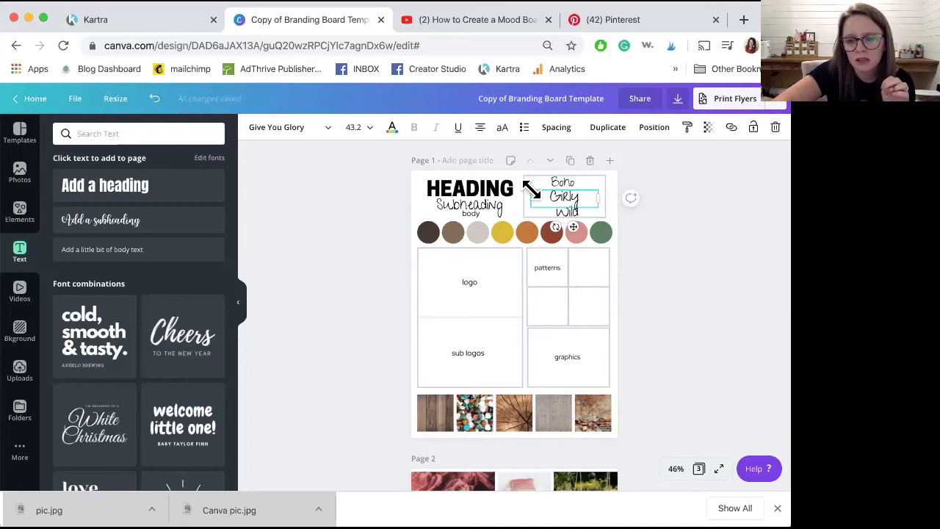
{"action": "left_click_drag", "start_coordinate": [539, 188], "coordinate": [561, 209]}
{"action": "left_click", "coordinate": [653, 189]}
{"action": "left_click", "coordinate": [566, 195]}
{"action": "left_click_drag", "start_coordinate": [567, 197], "coordinate": [569, 198]}
{"action": "left_click", "coordinate": [667, 184]}
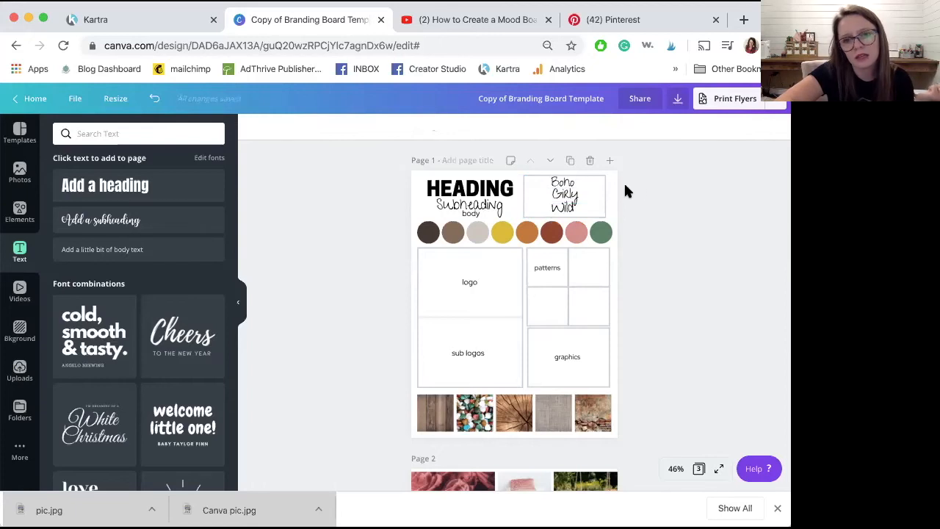
- Delete the frame around the three branding words and the "patterns" placeholder label
{"action": "left_click", "coordinate": [603, 182]}
{"action": "key", "text": "Delete"}
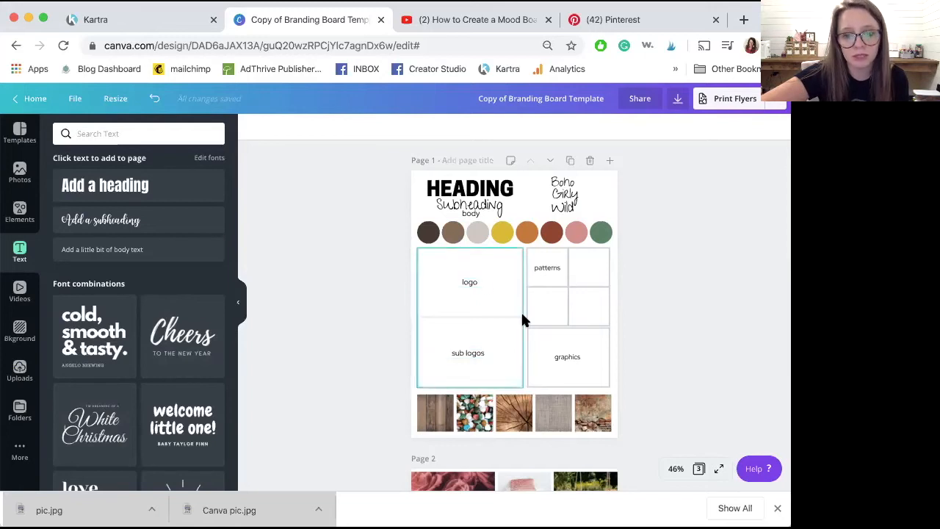
{"action": "left_click", "coordinate": [553, 269]}
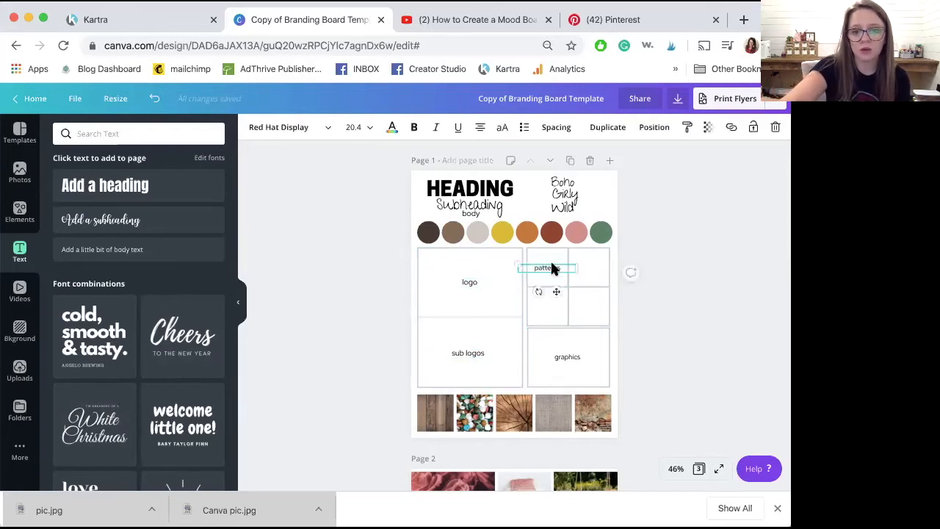
{"action": "key", "text": "Delete"}
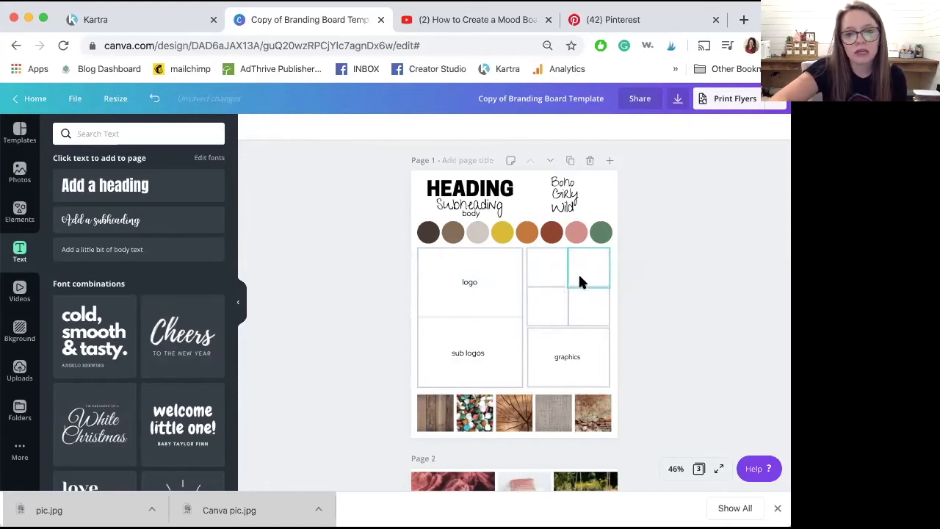
- Search the design elements for "patterns"
{"action": "left_click", "coordinate": [17, 169]}
{"action": "left_click", "coordinate": [21, 210]}
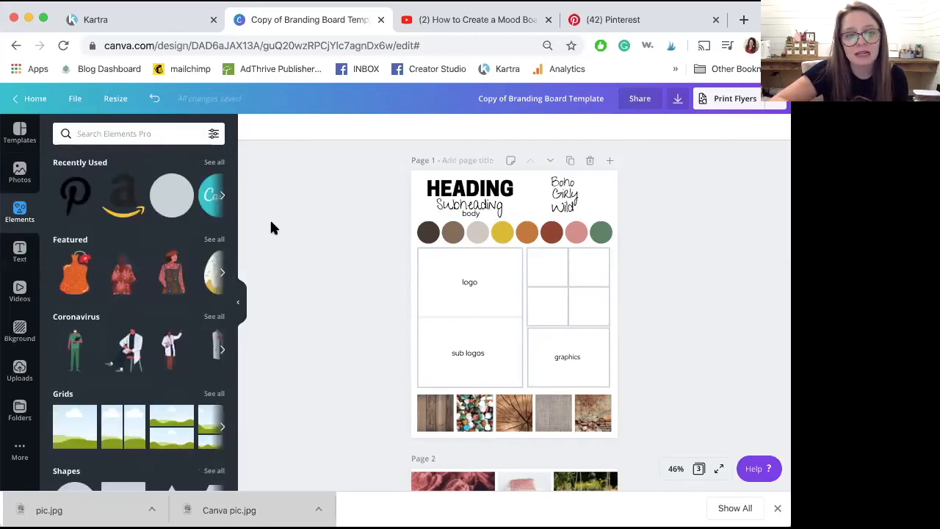
{"action": "left_click", "coordinate": [147, 128]}
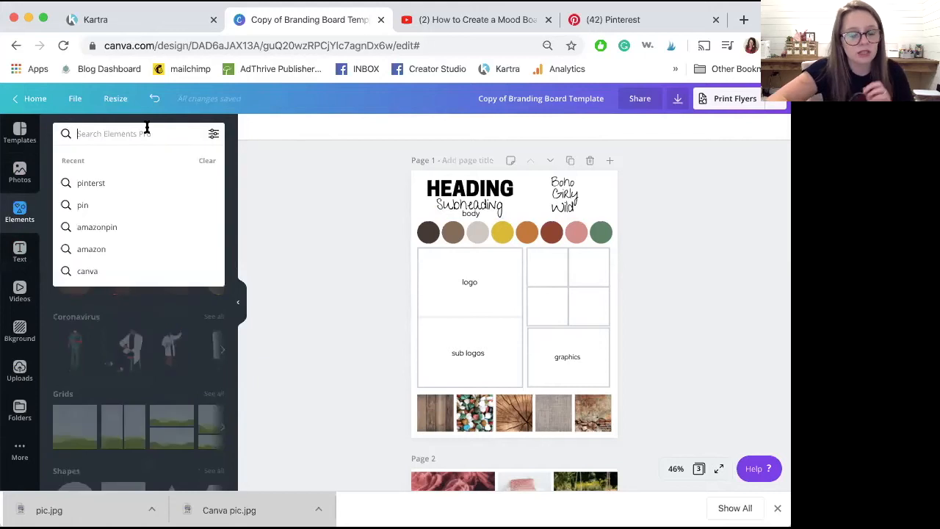
{"action": "type", "text": "patterns"}
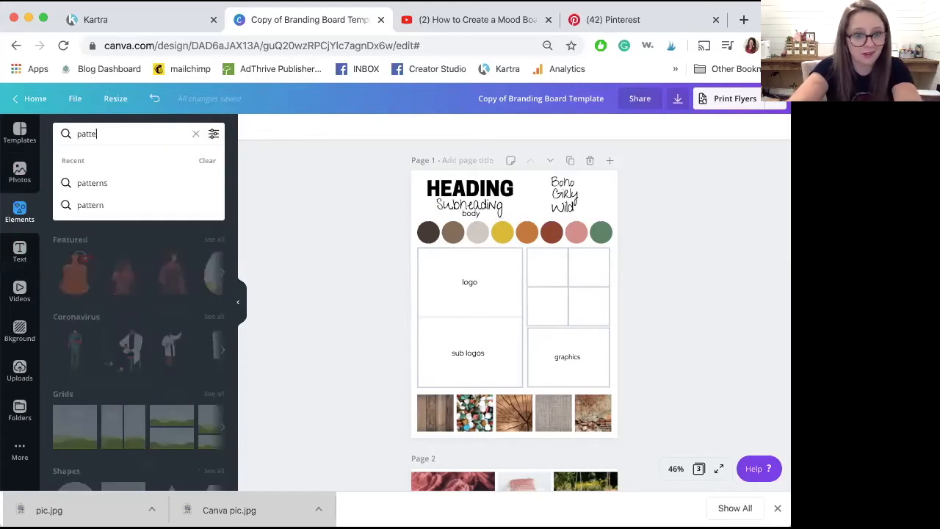
{"action": "key", "text": "Return"}
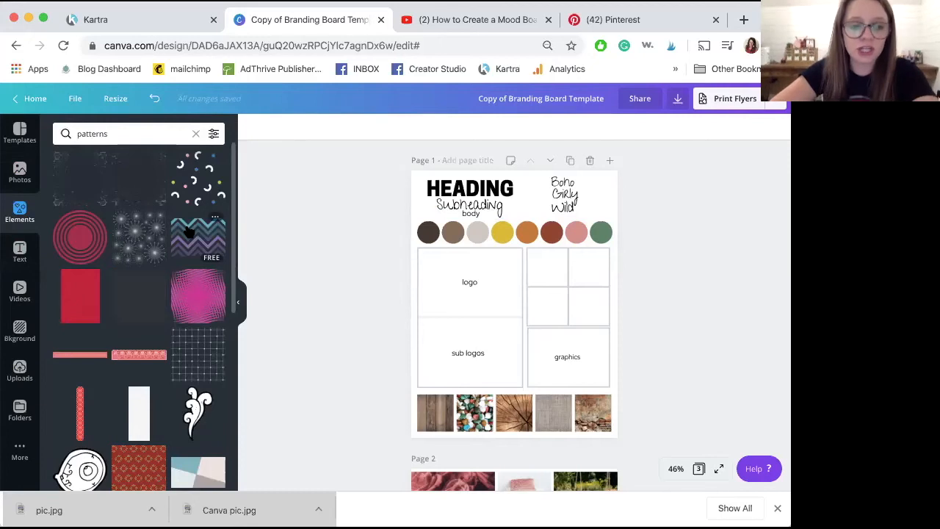
- Add the cream pattern with patchwork hearts from the results to page 1 and scale it down to one grid square
{"action": "scroll", "coordinate": [189, 232], "scroll_direction": "down", "scroll_amount": 1}
{"action": "scroll", "coordinate": [188, 232], "scroll_direction": "down", "scroll_amount": 3}
{"action": "scroll", "coordinate": [189, 233], "scroll_direction": "down", "scroll_amount": 4}
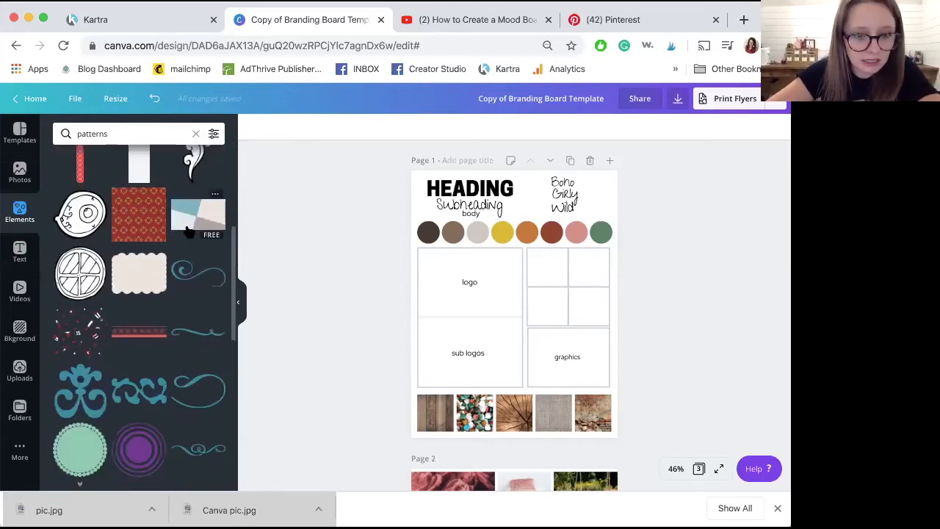
{"action": "scroll", "coordinate": [110, 272], "scroll_direction": "down", "scroll_amount": 3}
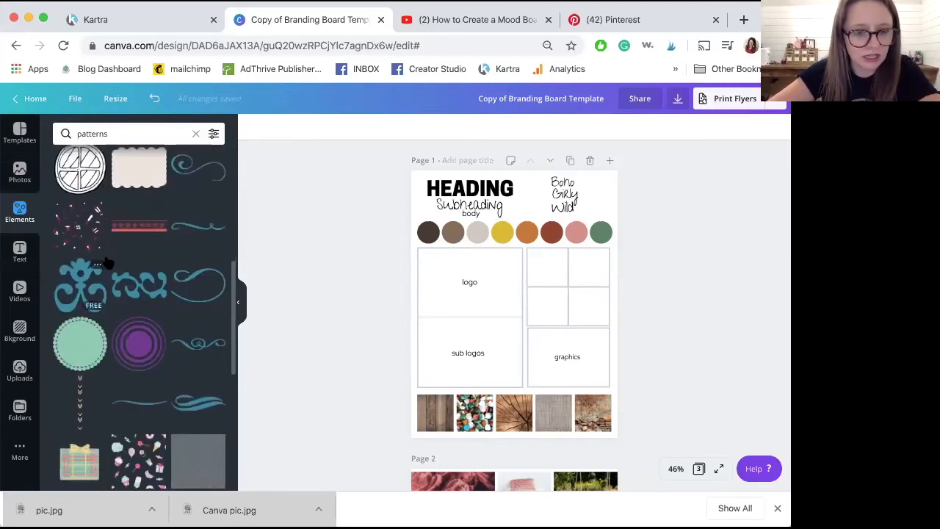
{"action": "scroll", "coordinate": [106, 263], "scroll_direction": "down", "scroll_amount": 4}
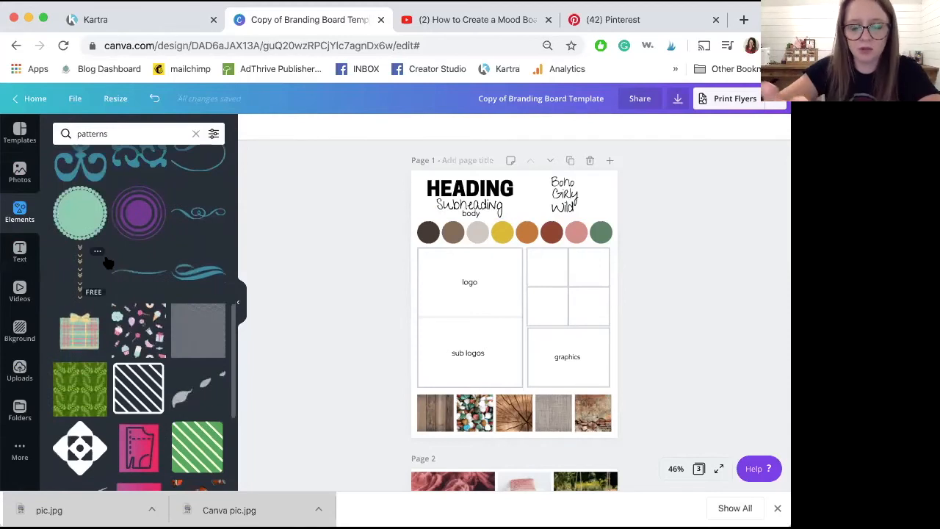
{"action": "scroll", "coordinate": [106, 262], "scroll_direction": "down", "scroll_amount": 4}
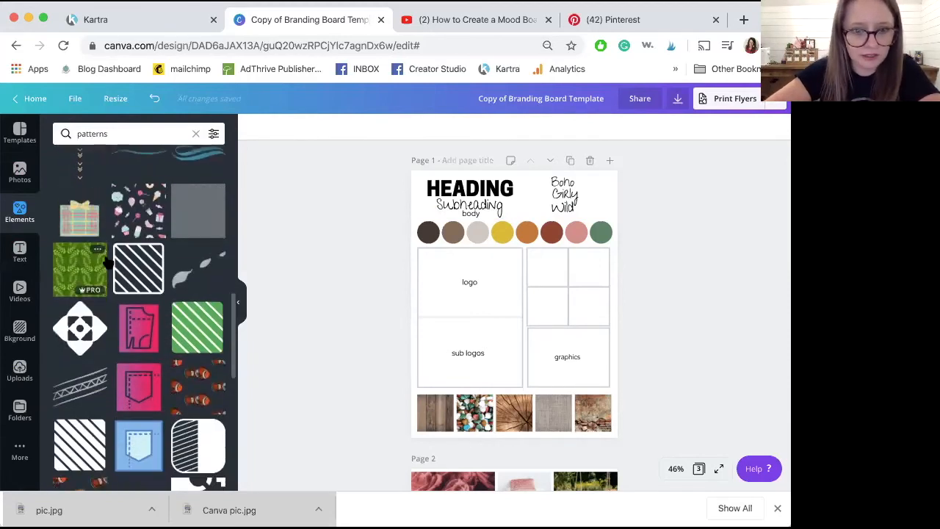
{"action": "scroll", "coordinate": [130, 294], "scroll_direction": "down", "scroll_amount": 4}
{"action": "scroll", "coordinate": [130, 293], "scroll_direction": "down", "scroll_amount": 4}
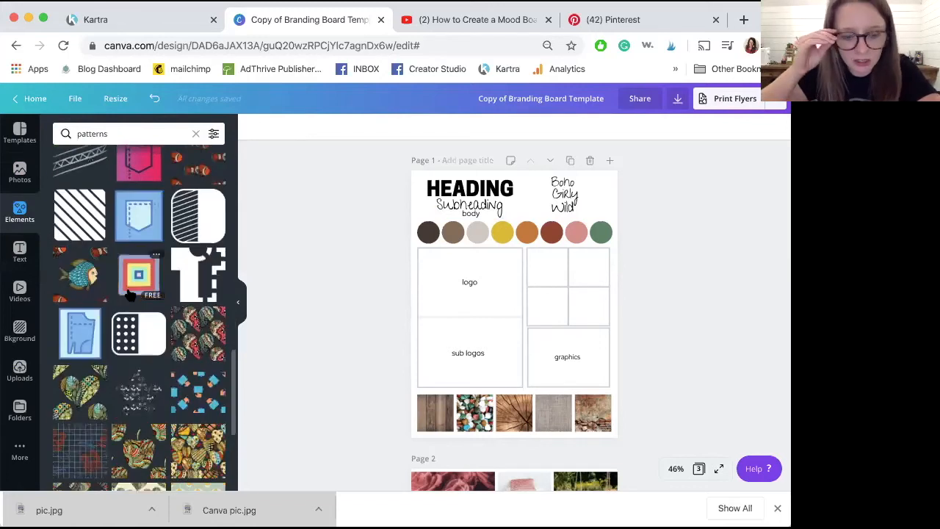
{"action": "scroll", "coordinate": [130, 294], "scroll_direction": "down", "scroll_amount": 3}
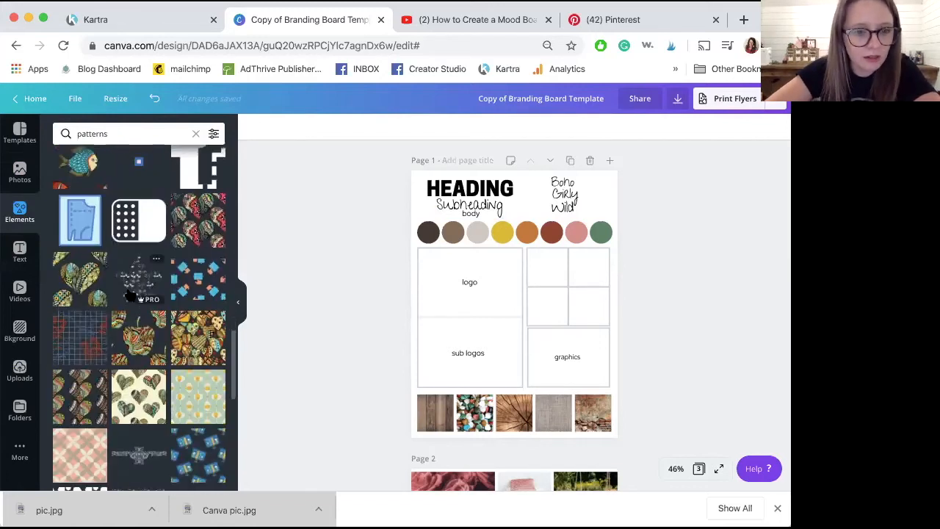
{"action": "scroll", "coordinate": [111, 208], "scroll_direction": "down", "scroll_amount": 5}
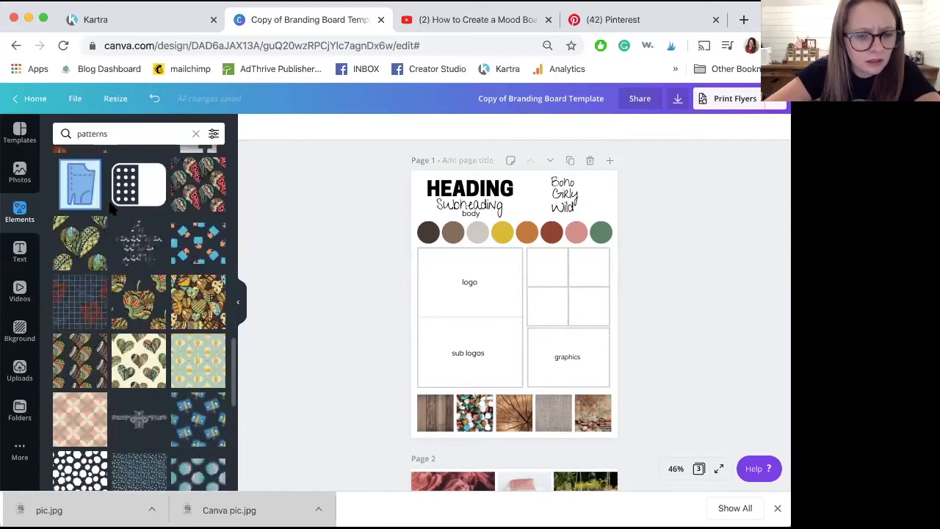
{"action": "left_click", "coordinate": [137, 287]}
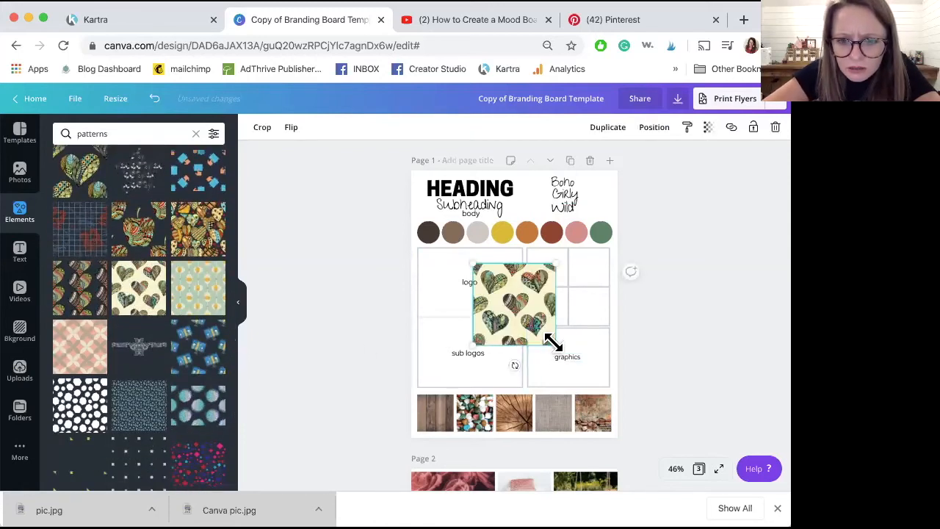
{"action": "left_click_drag", "start_coordinate": [542, 332], "coordinate": [548, 284]}
- Move the heart pattern to the upper-right spot of the patterns area and remove the placeholder squares
{"action": "left_click_drag", "start_coordinate": [640, 287], "coordinate": [570, 308]}
{"action": "left_click", "coordinate": [548, 312]}
{"action": "left_click_drag", "start_coordinate": [559, 268], "coordinate": [602, 270]}
{"action": "left_click", "coordinate": [544, 273]}
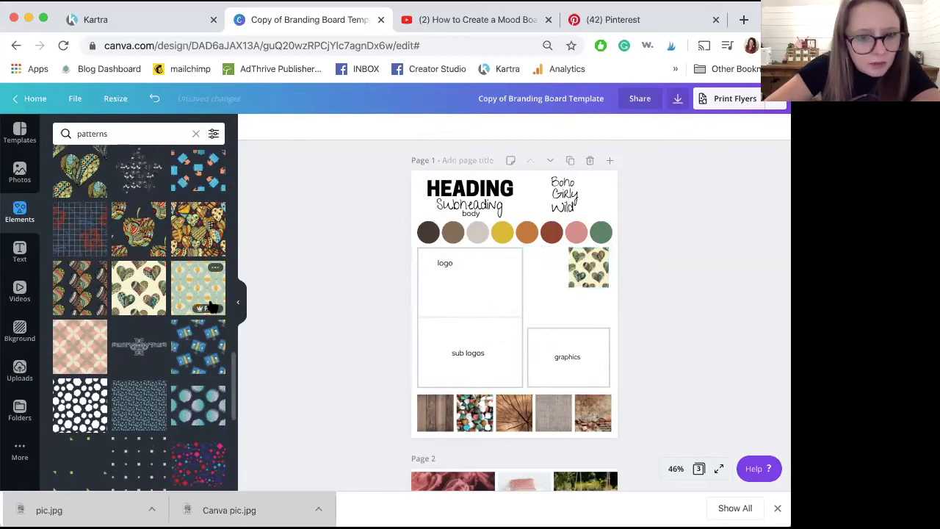
- Browse the "patterns" search results for another pattern that suits the board's color palette
{"action": "scroll", "coordinate": [212, 307], "scroll_direction": "down", "scroll_amount": 5}
{"action": "scroll", "coordinate": [212, 307], "scroll_direction": "down", "scroll_amount": 2}
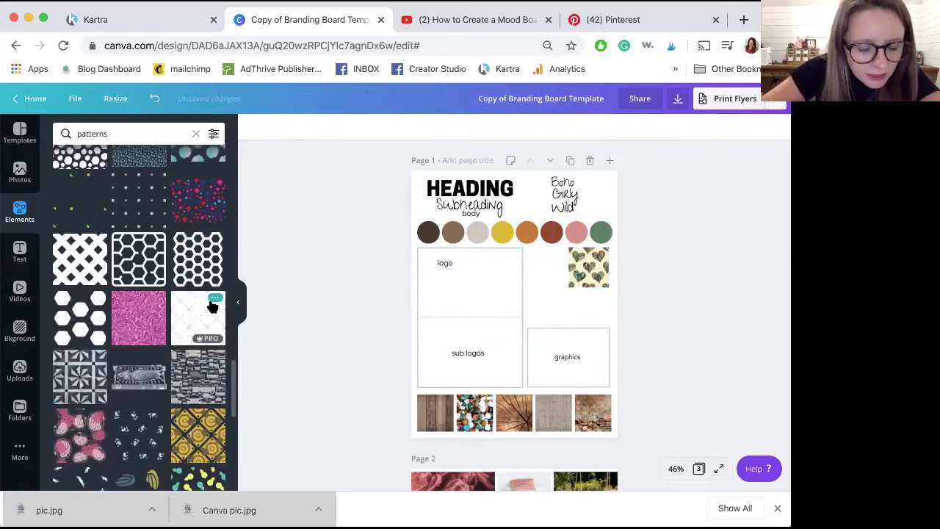
{"action": "scroll", "coordinate": [212, 307], "scroll_direction": "down", "scroll_amount": 5}
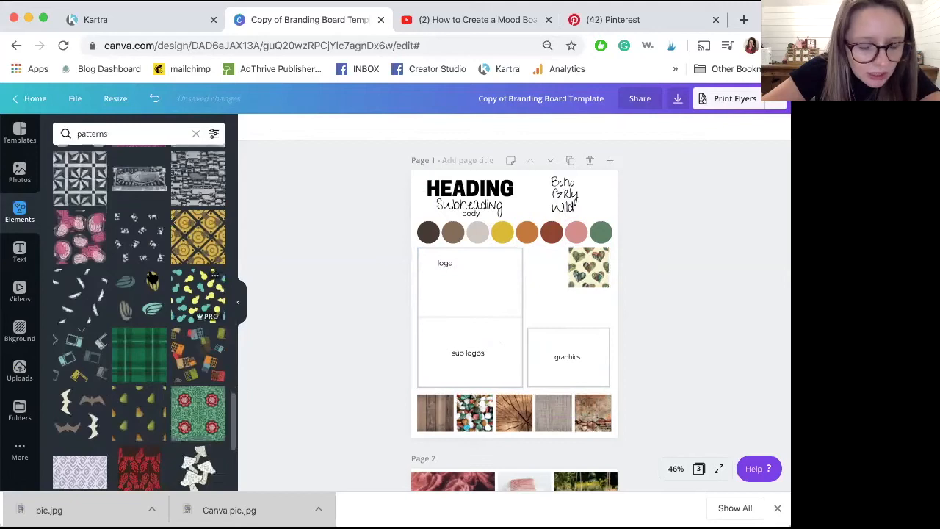
{"action": "scroll", "coordinate": [152, 275], "scroll_direction": "down", "scroll_amount": 10}
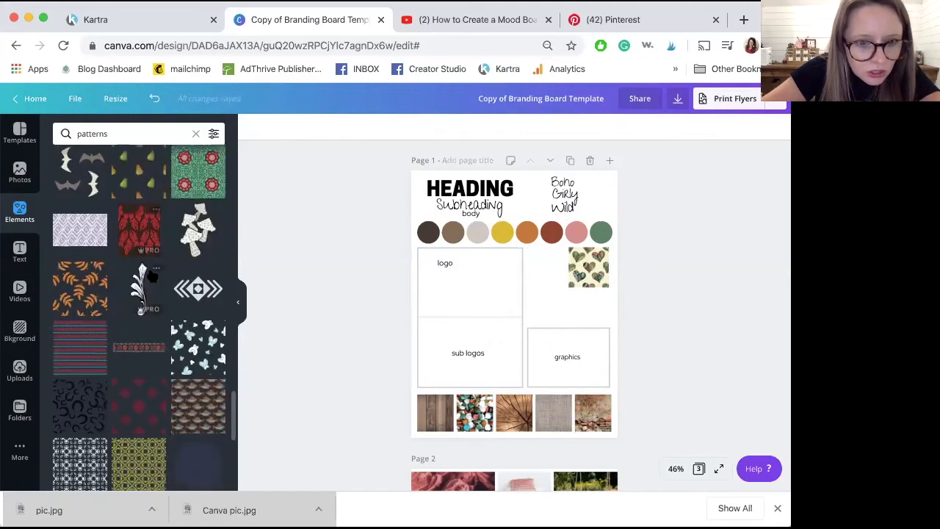
{"action": "scroll", "coordinate": [152, 276], "scroll_direction": "down", "scroll_amount": 4}
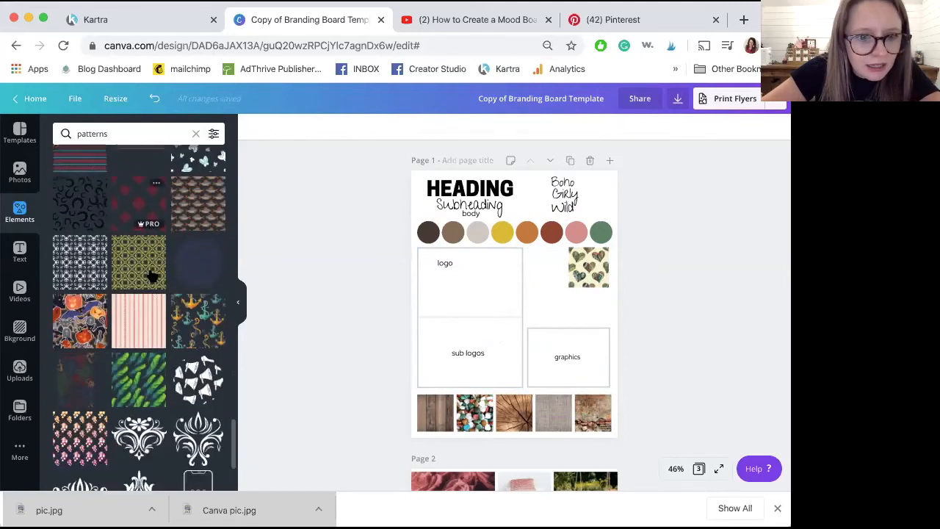
{"action": "scroll", "coordinate": [153, 275], "scroll_direction": "down", "scroll_amount": 4}
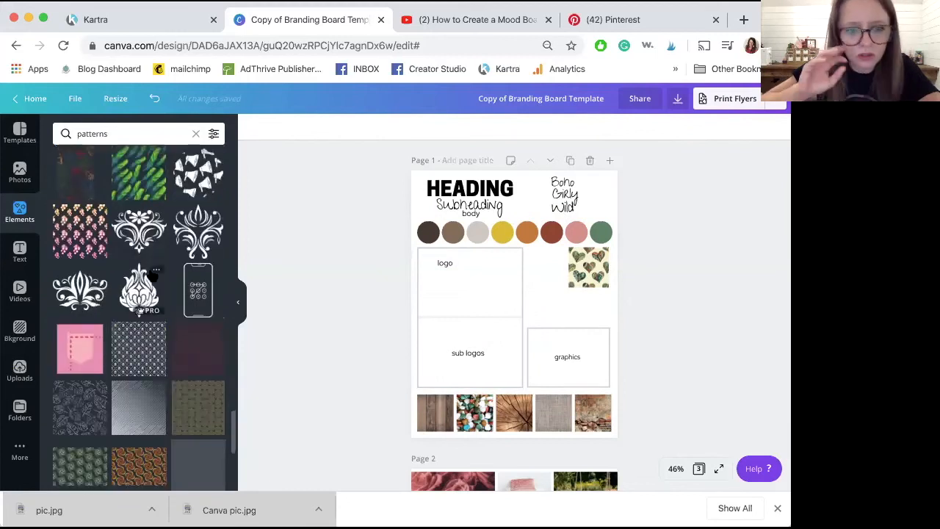
{"action": "scroll", "coordinate": [152, 276], "scroll_direction": "down", "scroll_amount": 5}
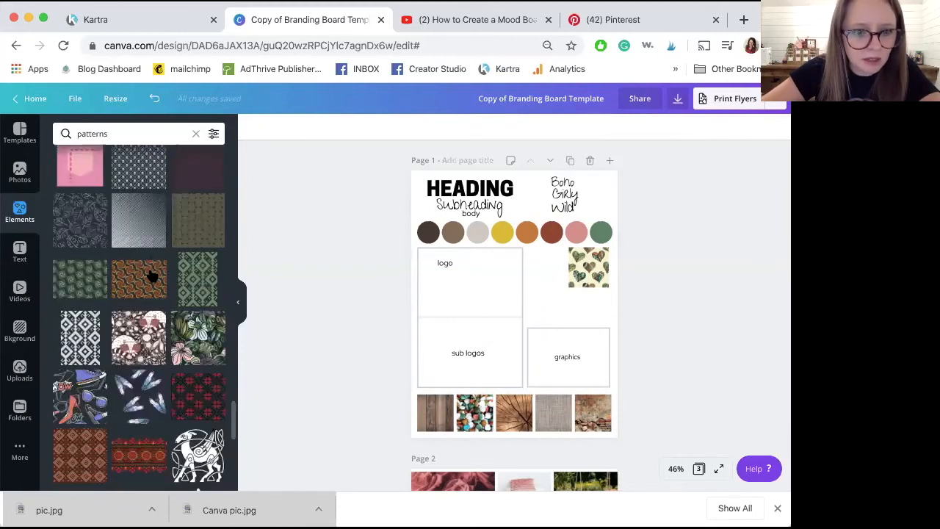
{"action": "scroll", "coordinate": [152, 276], "scroll_direction": "down", "scroll_amount": 4}
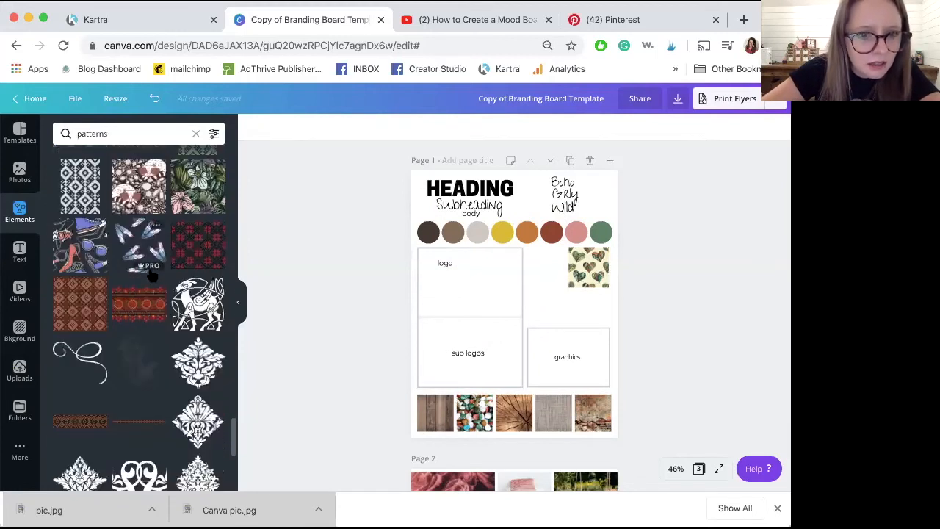
{"action": "scroll", "coordinate": [152, 275], "scroll_direction": "down", "scroll_amount": 4}
{"action": "scroll", "coordinate": [152, 276], "scroll_direction": "down", "scroll_amount": 8}
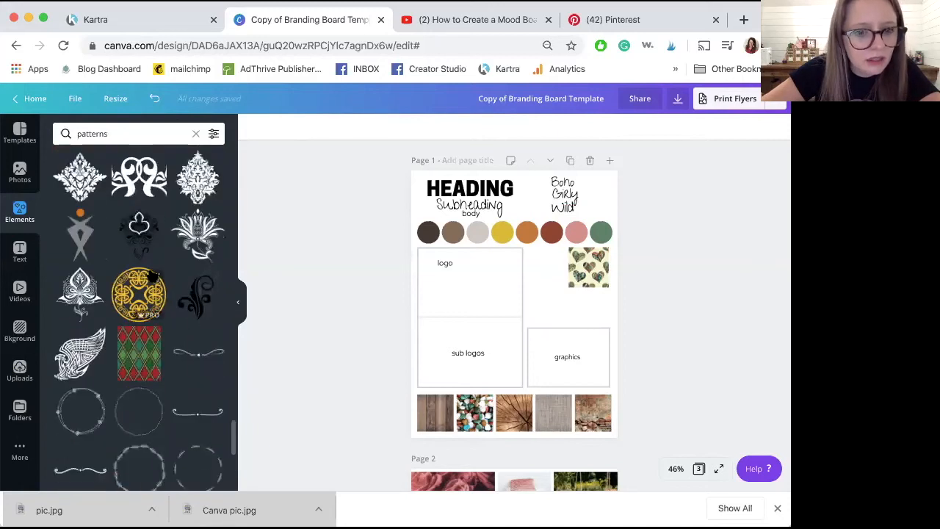
{"action": "scroll", "coordinate": [152, 275], "scroll_direction": "down", "scroll_amount": 3}
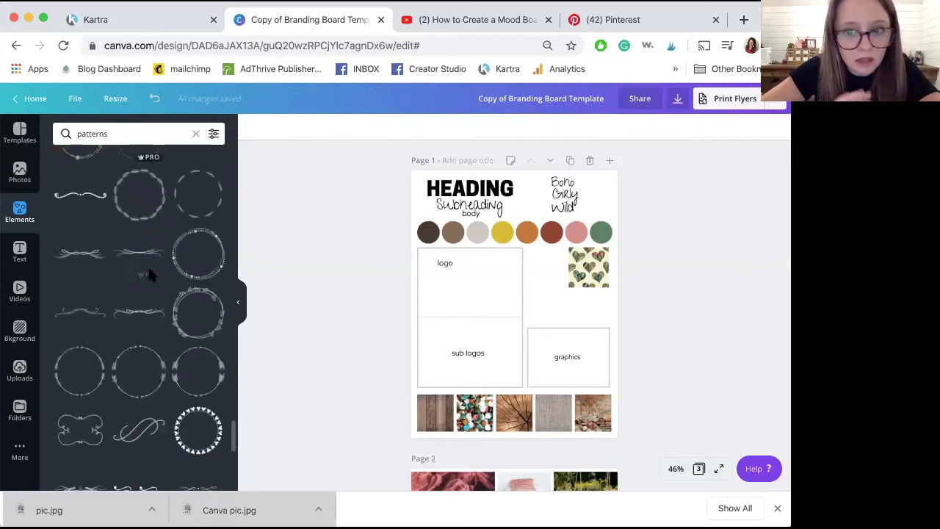
{"action": "scroll", "coordinate": [153, 275], "scroll_direction": "down", "scroll_amount": 6}
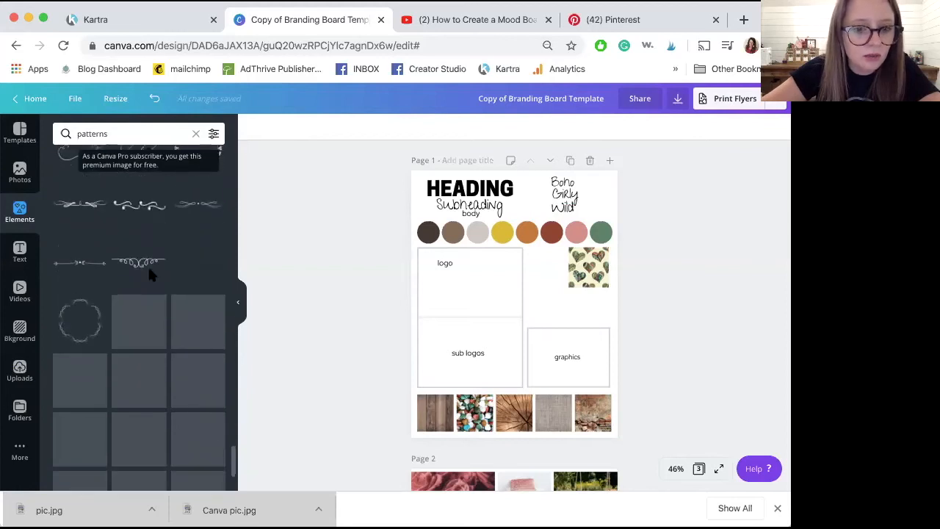
{"action": "scroll", "coordinate": [152, 275], "scroll_direction": "down", "scroll_amount": 4}
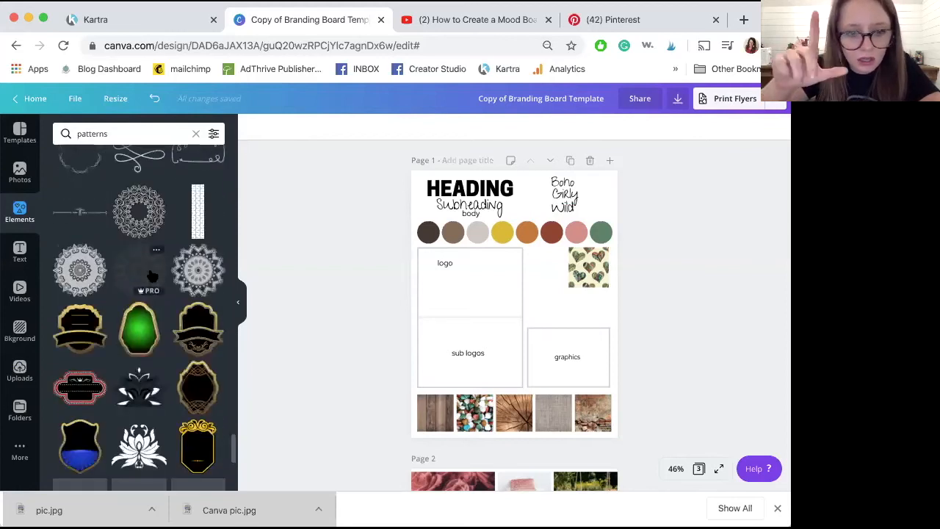
{"action": "scroll", "coordinate": [152, 277], "scroll_direction": "down", "scroll_amount": 4}
{"action": "scroll", "coordinate": [152, 275], "scroll_direction": "down", "scroll_amount": 3}
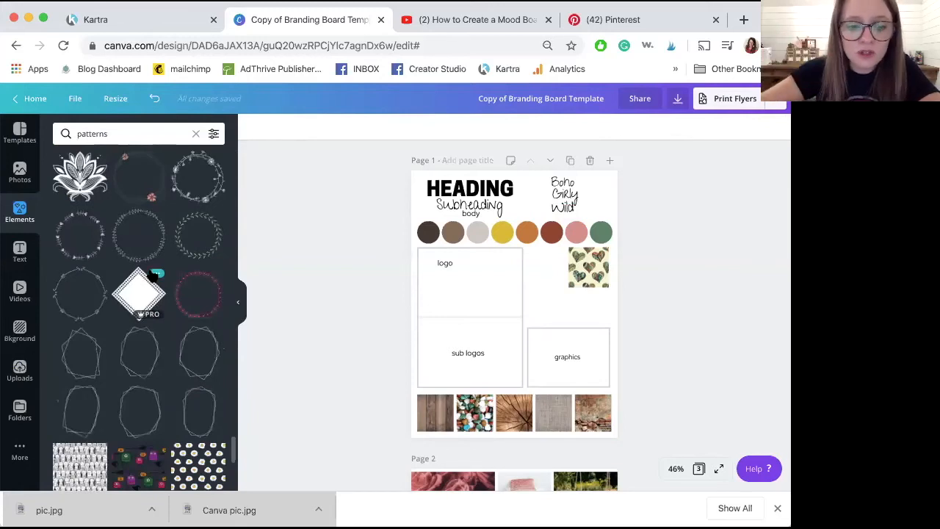
{"action": "scroll", "coordinate": [152, 274], "scroll_direction": "down", "scroll_amount": 5}
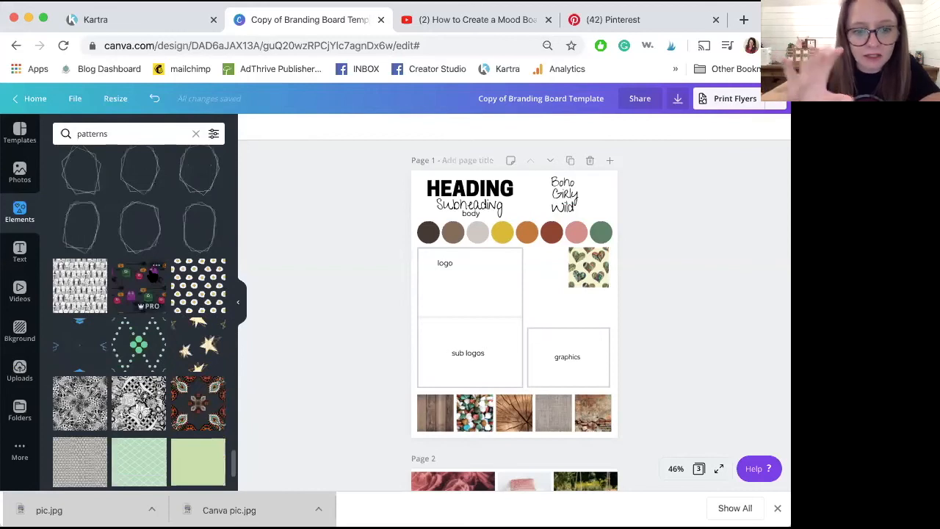
{"action": "scroll", "coordinate": [152, 276], "scroll_direction": "down", "scroll_amount": 9}
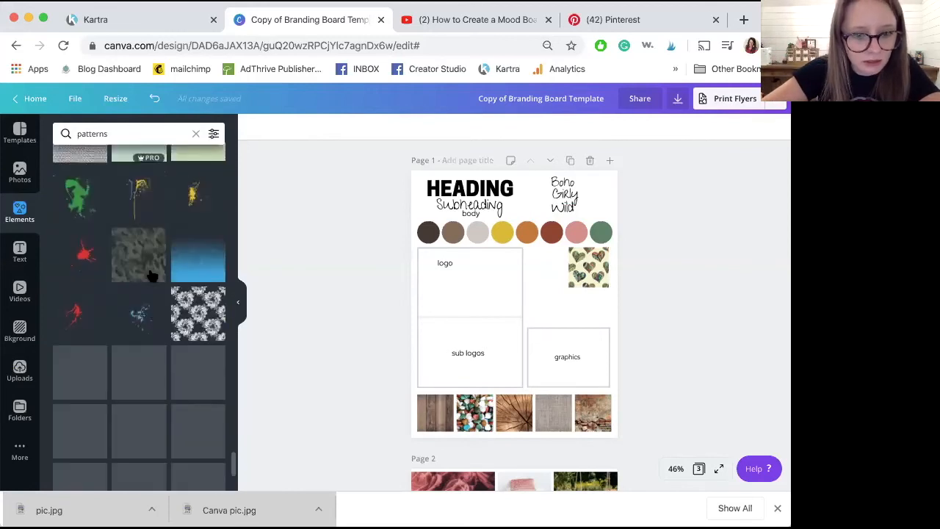
- Search the design elements for "pattern" instead
{"action": "left_click", "coordinate": [139, 133]}
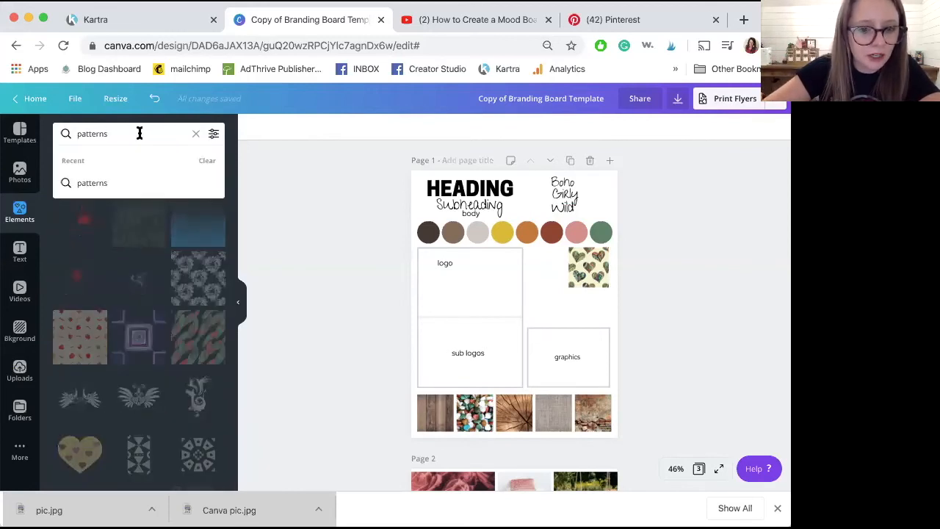
{"action": "key", "text": "BackSpace"}
{"action": "key", "text": "Return"}
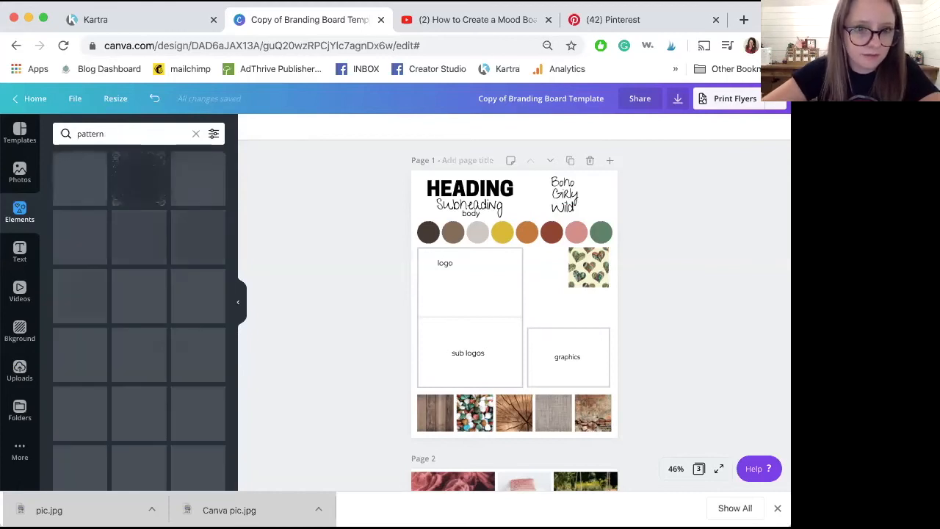
- Add the teal, red and yellow chevron pattern to page 1, scaled to one grid square directly beside the heart pattern
{"action": "scroll", "coordinate": [136, 307], "scroll_direction": "down", "scroll_amount": 5}
{"action": "scroll", "coordinate": [138, 301], "scroll_direction": "down", "scroll_amount": 1}
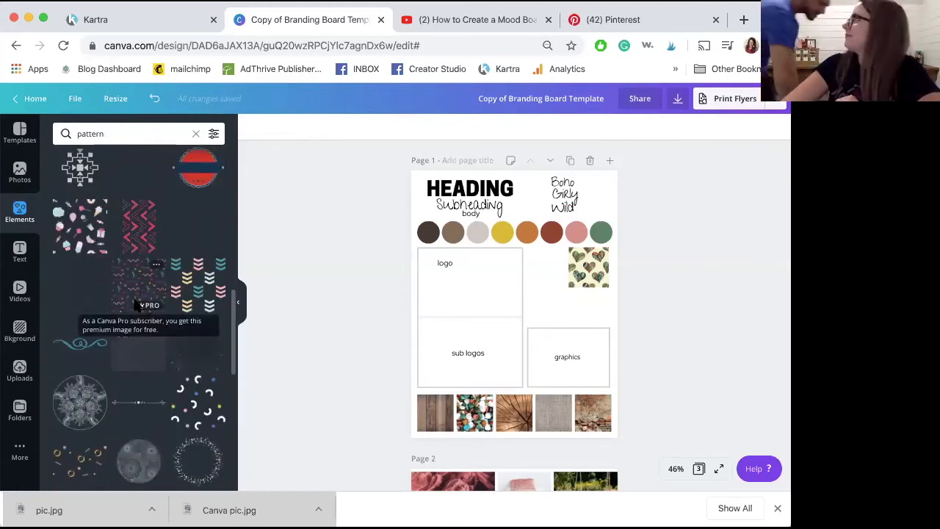
{"action": "scroll", "coordinate": [147, 242], "scroll_direction": "down", "scroll_amount": 5}
{"action": "scroll", "coordinate": [151, 233], "scroll_direction": "down", "scroll_amount": 10}
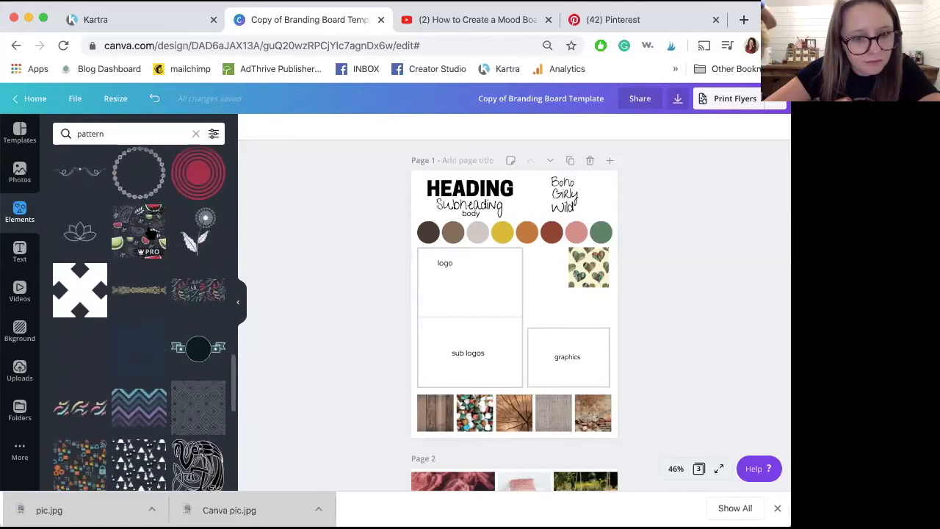
{"action": "scroll", "coordinate": [151, 234], "scroll_direction": "down", "scroll_amount": 1}
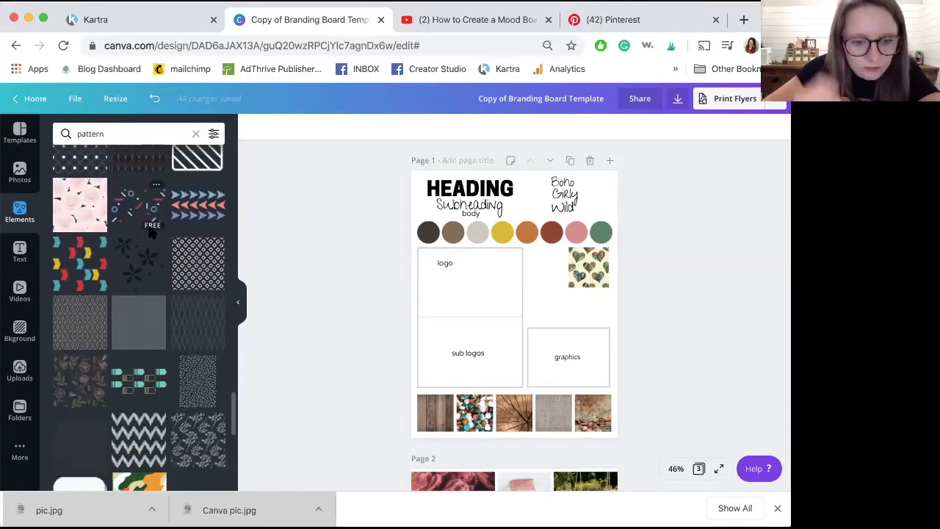
{"action": "left_click", "coordinate": [75, 271]}
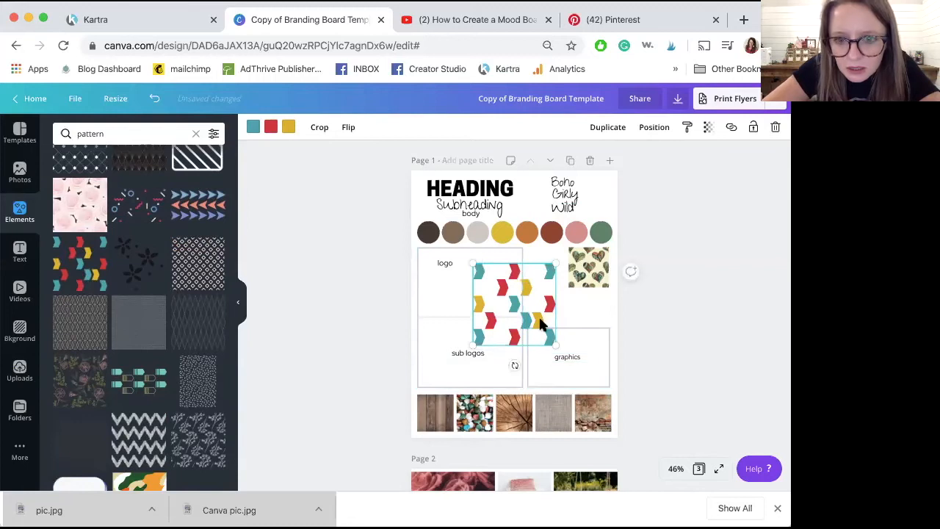
{"action": "left_click_drag", "start_coordinate": [547, 303], "coordinate": [543, 300]}
{"action": "left_click_drag", "start_coordinate": [488, 325], "coordinate": [539, 283]}
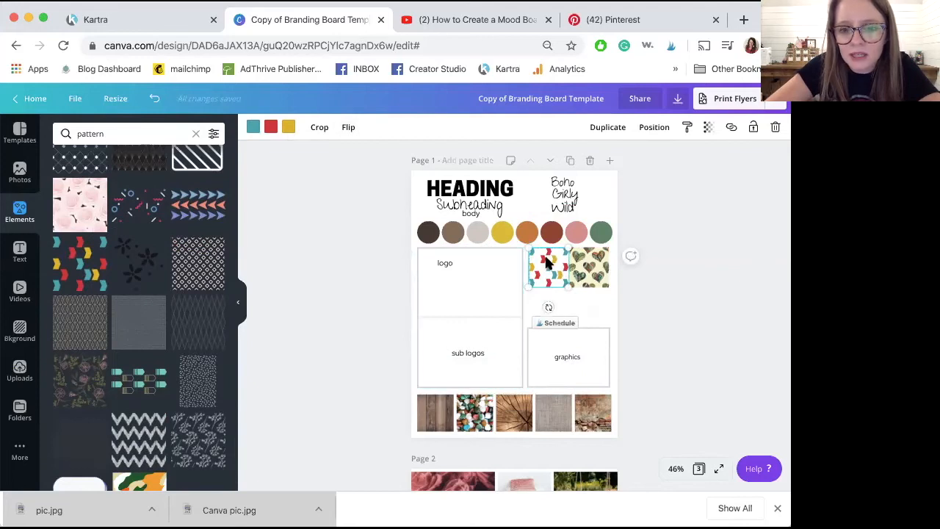
- Recolor the chevron pattern with the palette's mustard yellow, rust brown and green in place of its yellow, red and teal
{"action": "left_click", "coordinate": [289, 128]}
{"action": "left_click", "coordinate": [214, 268]}
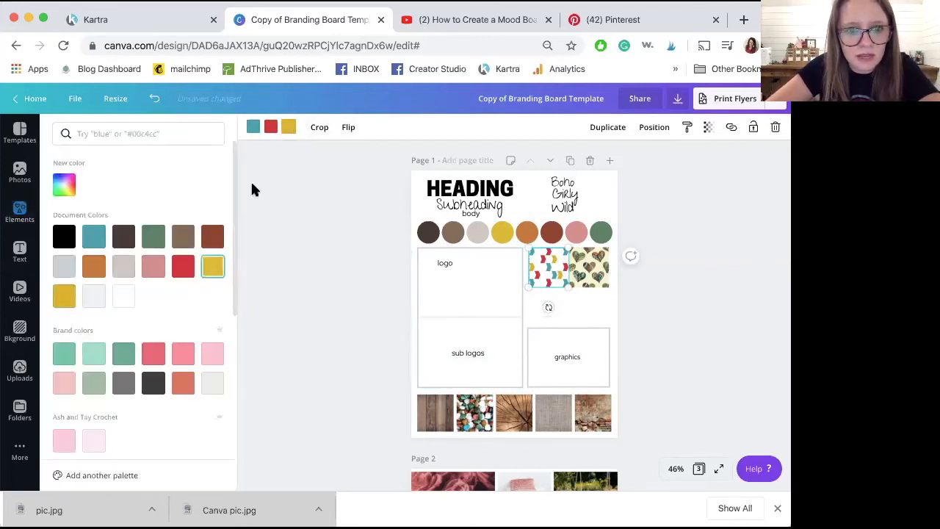
{"action": "left_click", "coordinate": [270, 130]}
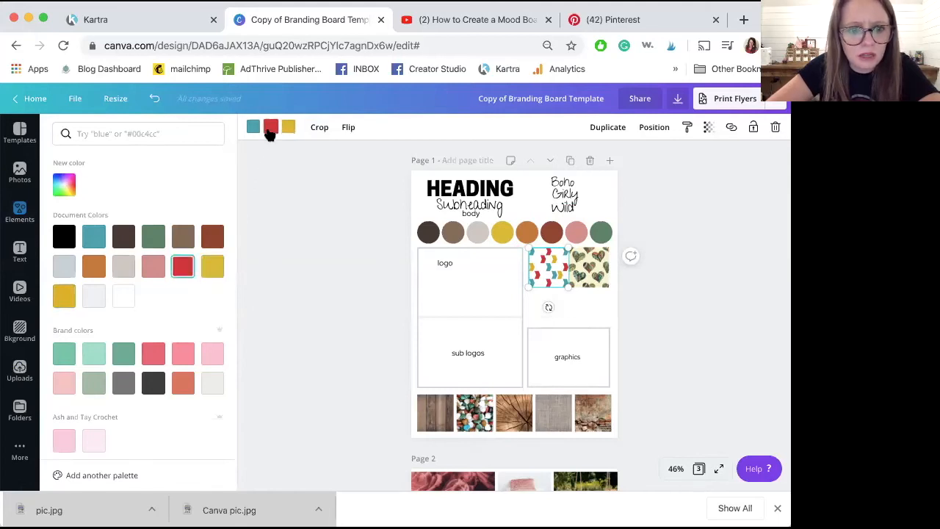
{"action": "left_click", "coordinate": [212, 238]}
{"action": "left_click", "coordinate": [253, 129]}
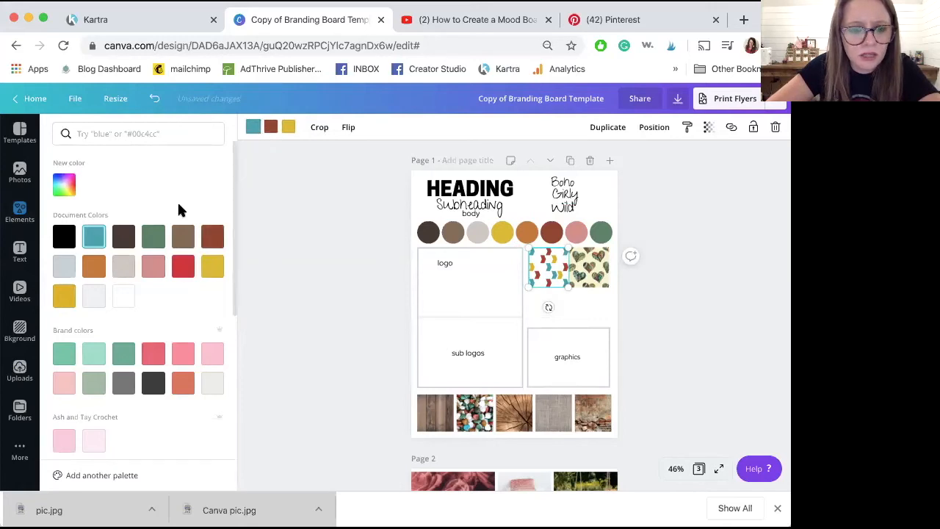
{"action": "left_click", "coordinate": [157, 234]}
{"action": "key", "text": "Escape"}
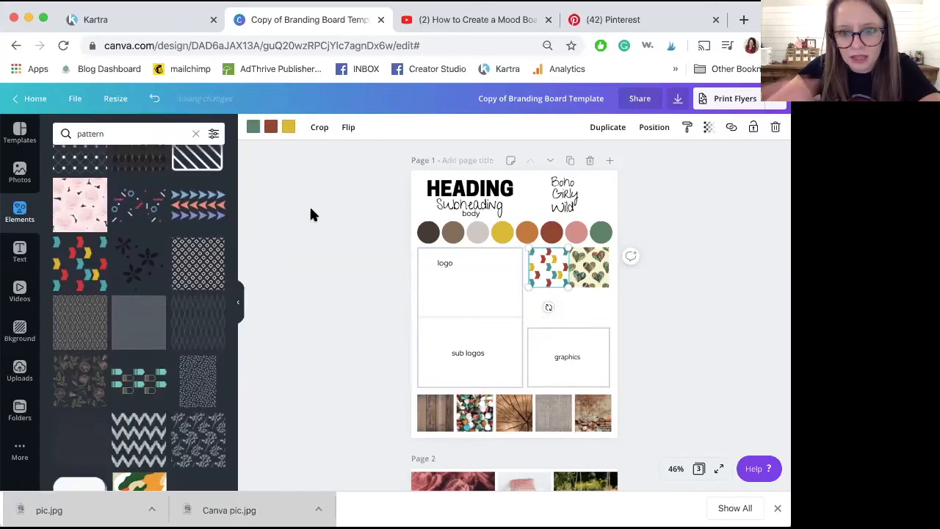
- Add the pattern of pink, grey and green circles with sketched rings from the search results to page 1
{"action": "scroll", "coordinate": [190, 305], "scroll_direction": "down", "scroll_amount": 3}
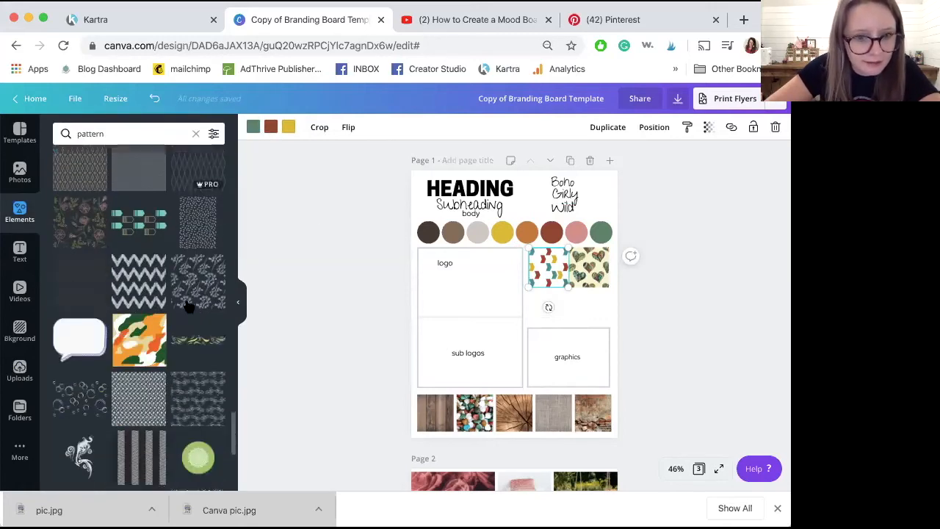
{"action": "scroll", "coordinate": [189, 305], "scroll_direction": "down", "scroll_amount": 5}
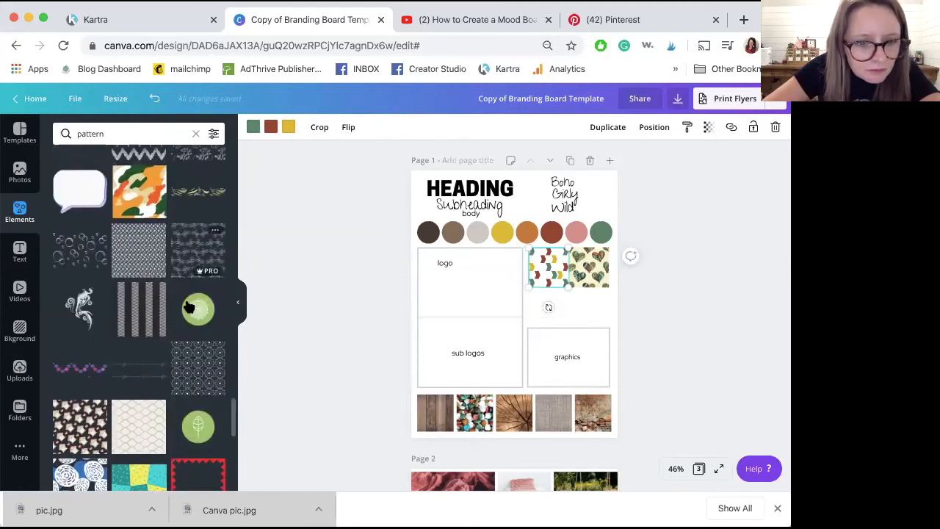
{"action": "scroll", "coordinate": [189, 305], "scroll_direction": "down", "scroll_amount": 5}
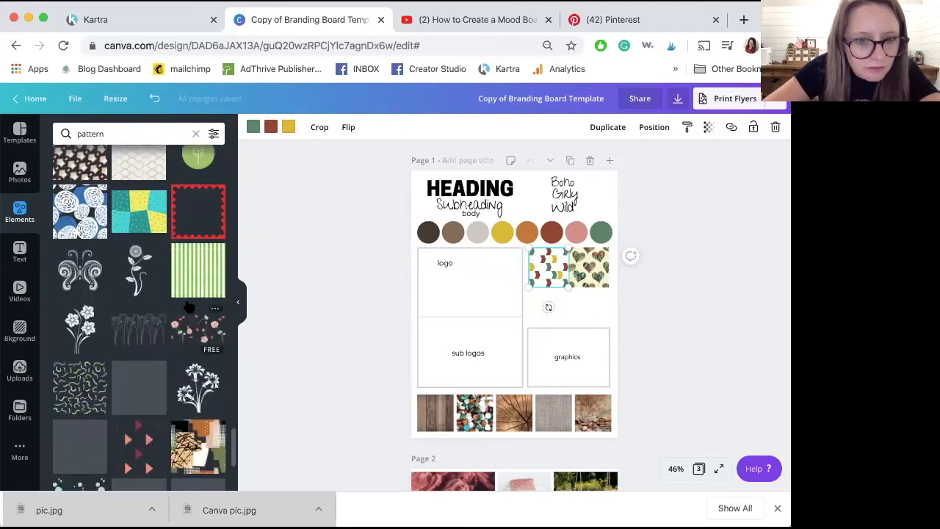
{"action": "scroll", "coordinate": [190, 307], "scroll_direction": "down", "scroll_amount": 1}
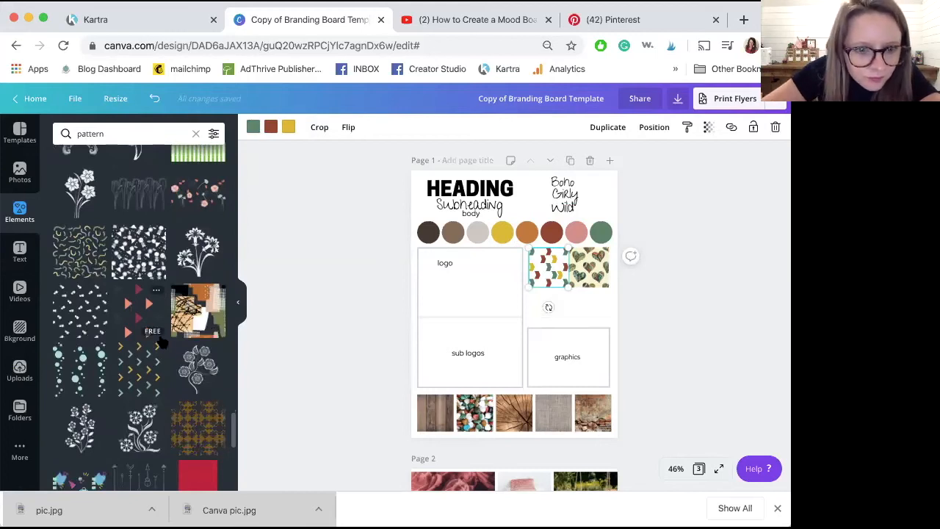
{"action": "scroll", "coordinate": [161, 342], "scroll_direction": "down", "scroll_amount": 4}
{"action": "scroll", "coordinate": [162, 342], "scroll_direction": "down", "scroll_amount": 6}
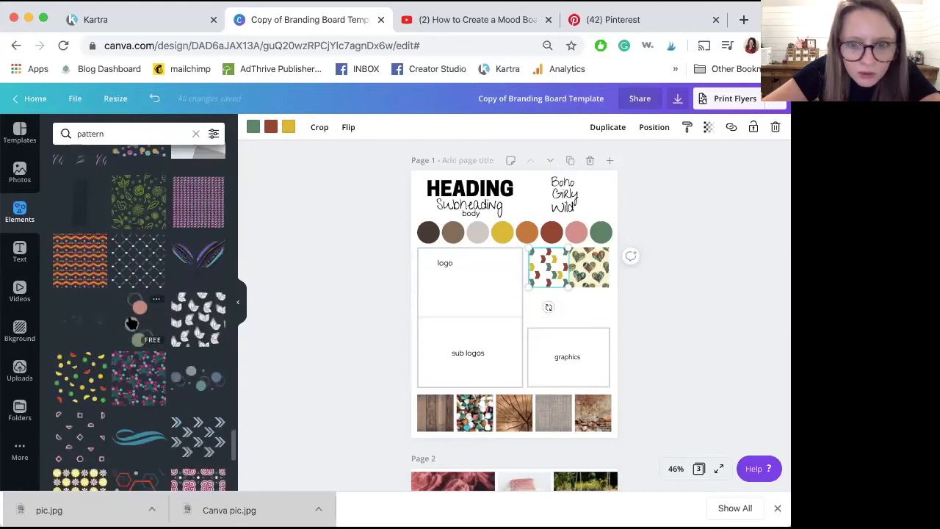
{"action": "left_click", "coordinate": [131, 323]}
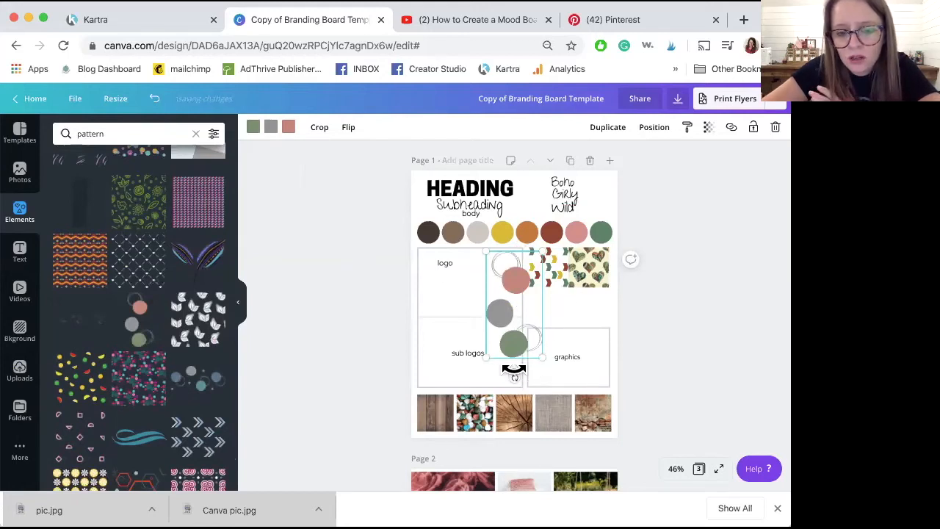
- Rotate the circles graphic a quarter turn counterclockwise so it lies horizontally, and scale it down to a small strip
{"action": "left_click_drag", "start_coordinate": [515, 376], "coordinate": [517, 378]}
{"action": "key", "text": "ctrl+z"}
{"action": "left_click_drag", "start_coordinate": [528, 343], "coordinate": [544, 287]}
- Recolor the circles graphic with the palette's pink, light grey and orange in place of its salmon, grey and green
{"action": "left_click", "coordinate": [288, 127]}
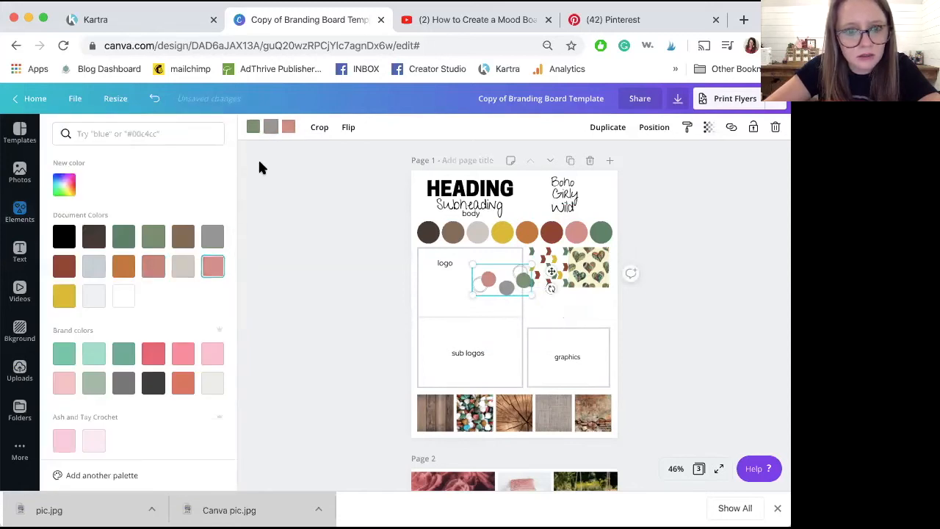
{"action": "left_click", "coordinate": [184, 267]}
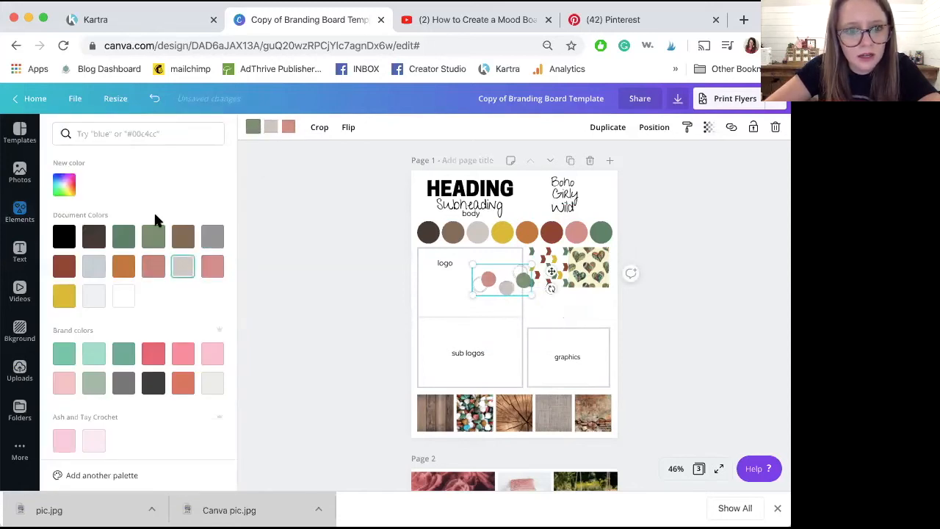
{"action": "left_click", "coordinate": [126, 238]}
{"action": "left_click", "coordinate": [154, 240]}
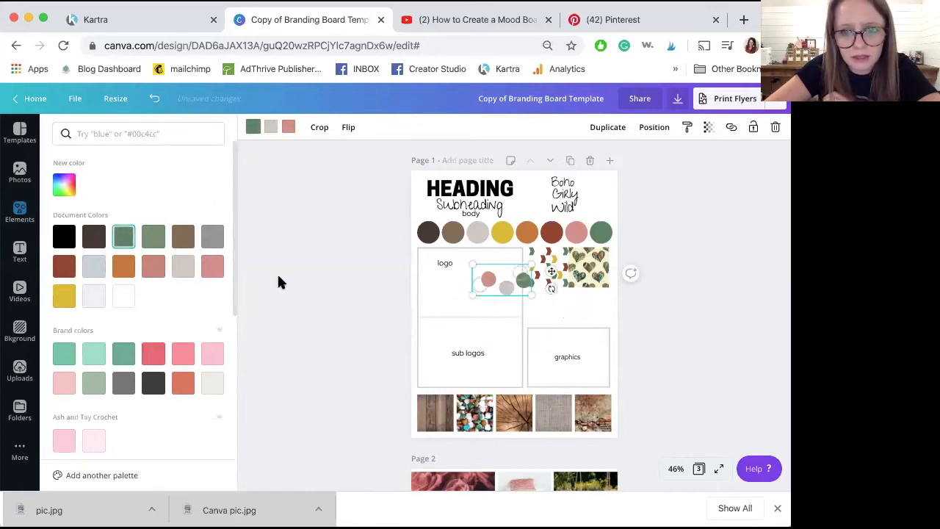
{"action": "left_click", "coordinate": [131, 270]}
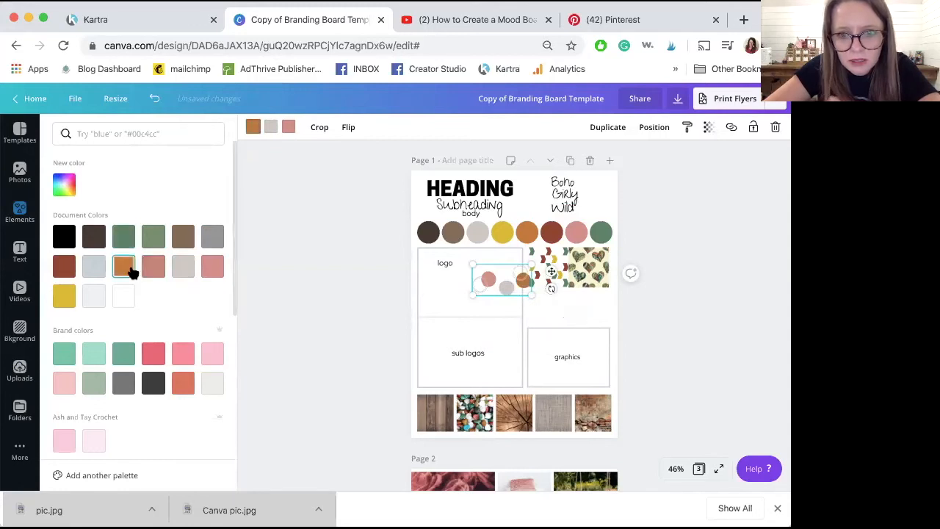
- Change the circles graphic's orange circle to the palette's brown and move the graphic beneath the chevron and heart patterns
{"action": "left_click", "coordinate": [95, 243]}
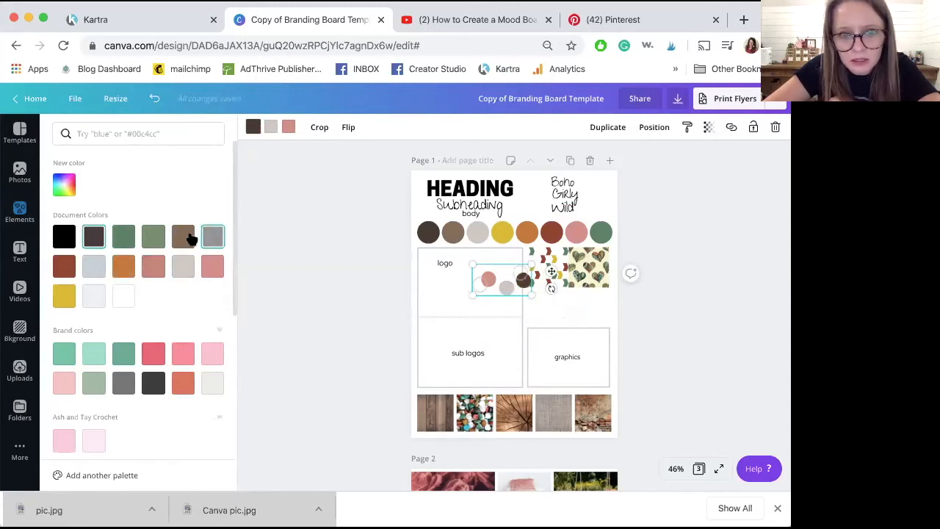
{"action": "left_click", "coordinate": [188, 237]}
{"action": "left_click", "coordinate": [518, 285]}
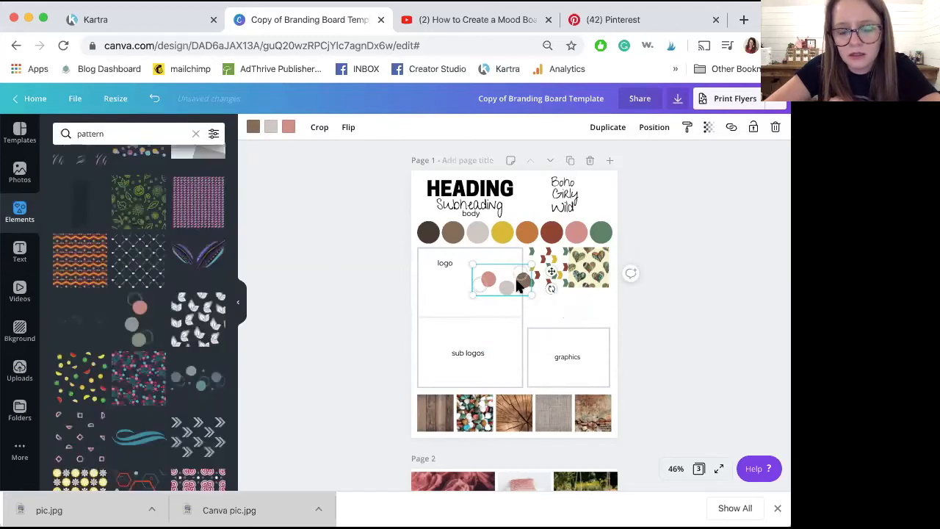
{"action": "left_click_drag", "start_coordinate": [559, 294], "coordinate": [594, 303]}
- Delete the graphics placeholder text and its frame, and move the circles graphic to the lower part of the vacated area
{"action": "left_click", "coordinate": [569, 357]}
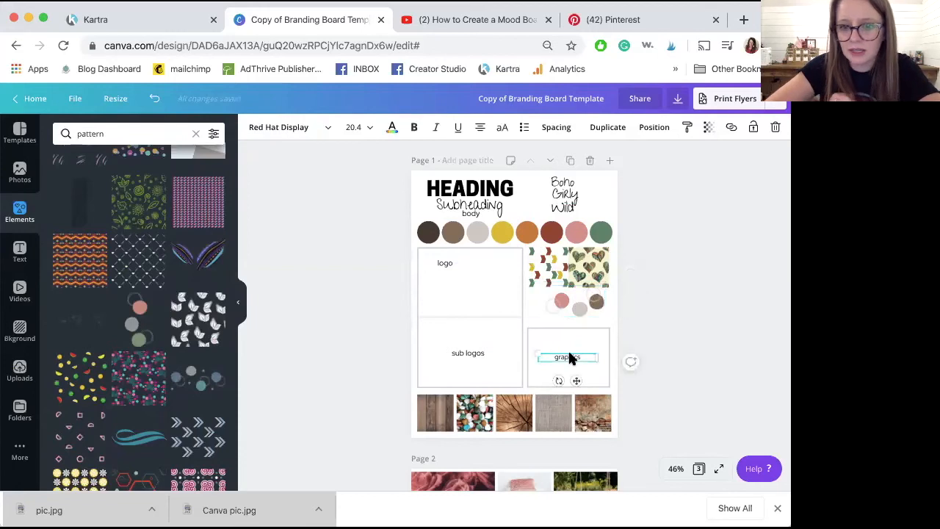
{"action": "key", "text": "Delete"}
{"action": "left_click", "coordinate": [568, 349]}
{"action": "key", "text": "Delete"}
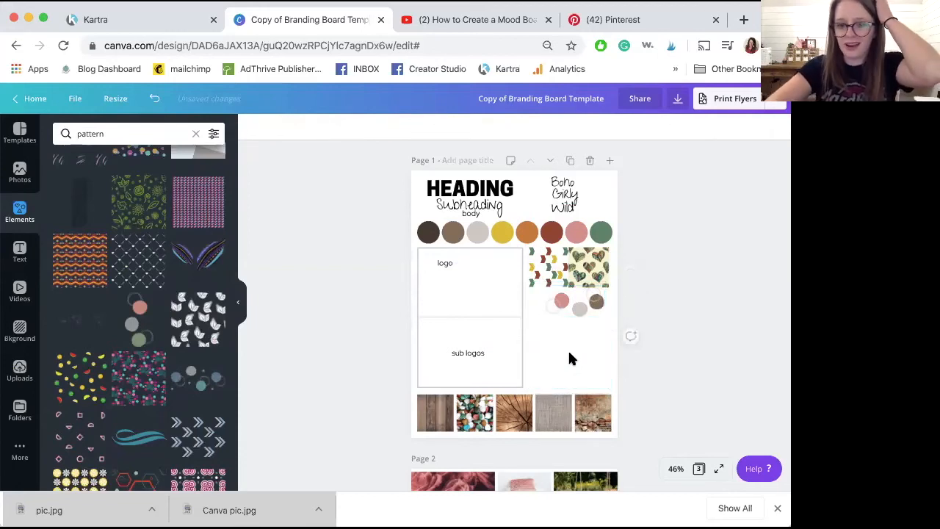
{"action": "left_click", "coordinate": [586, 309]}
{"action": "left_click_drag", "start_coordinate": [579, 363], "coordinate": [569, 379]}
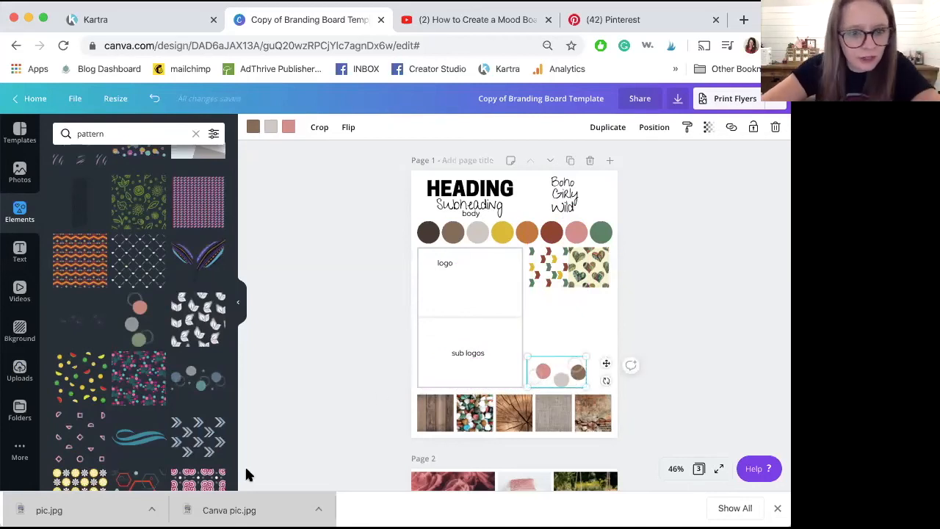
- Look through more pattern results and search the elements for "spots"
{"action": "scroll", "coordinate": [155, 371], "scroll_direction": "down", "scroll_amount": 5}
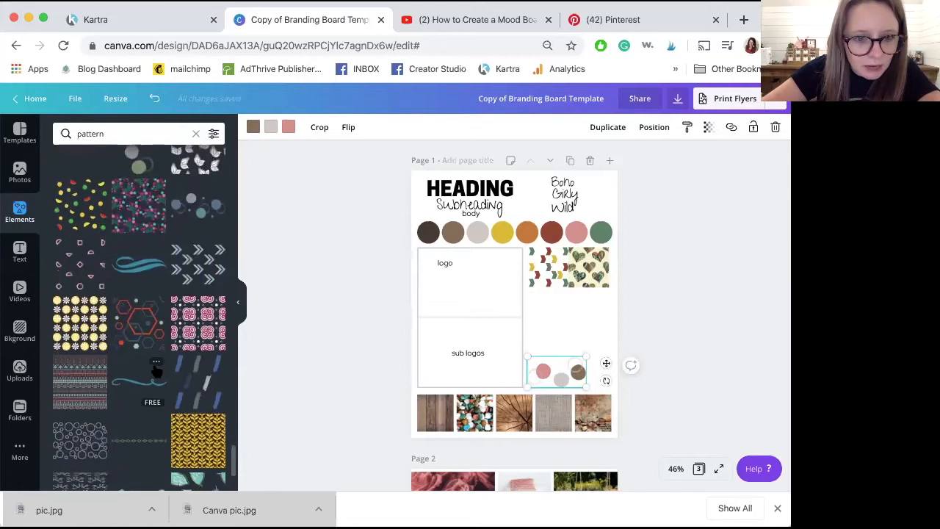
{"action": "scroll", "coordinate": [155, 371], "scroll_direction": "down", "scroll_amount": 1}
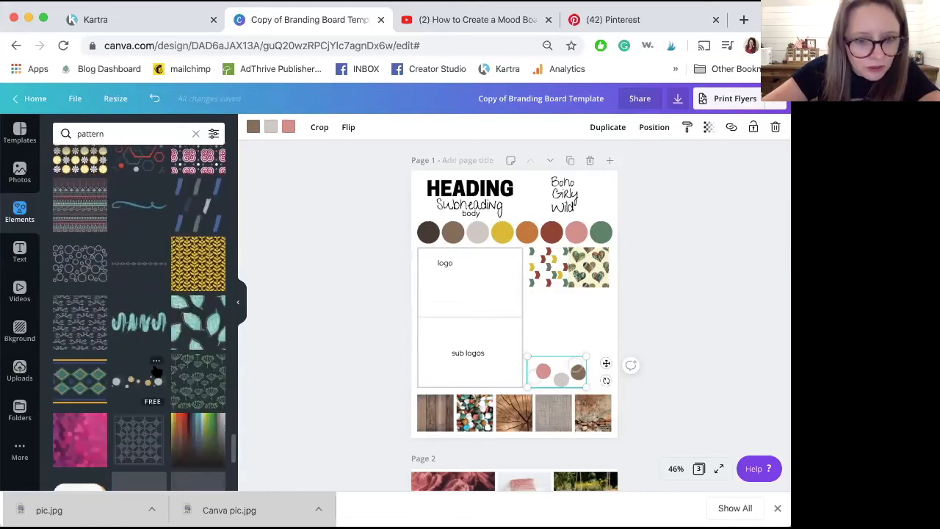
{"action": "scroll", "coordinate": [156, 371], "scroll_direction": "down", "scroll_amount": 2}
{"action": "scroll", "coordinate": [156, 371], "scroll_direction": "down", "scroll_amount": 3}
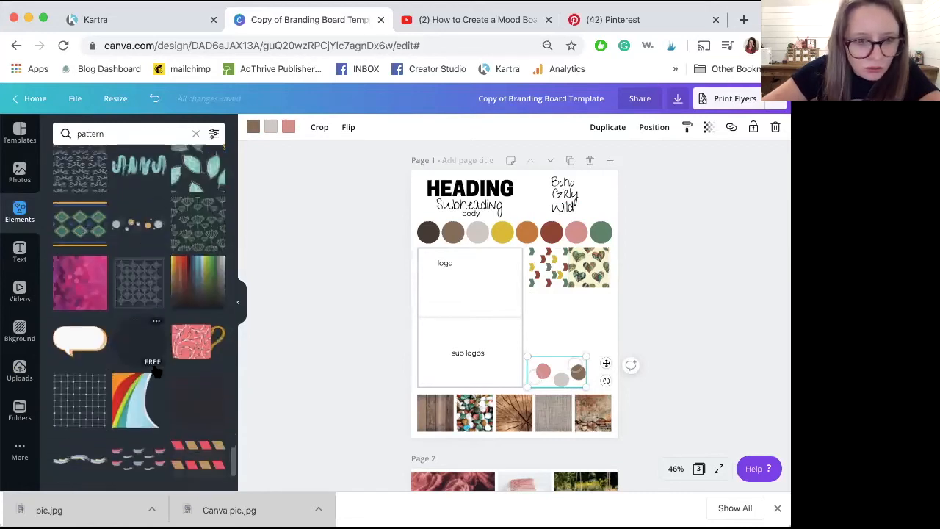
{"action": "left_click", "coordinate": [116, 136]}
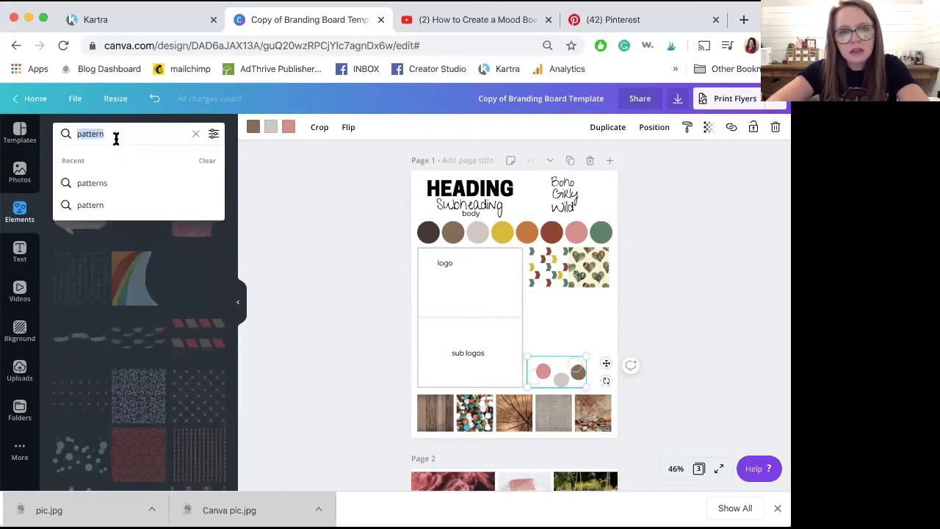
{"action": "type", "text": "spott"}
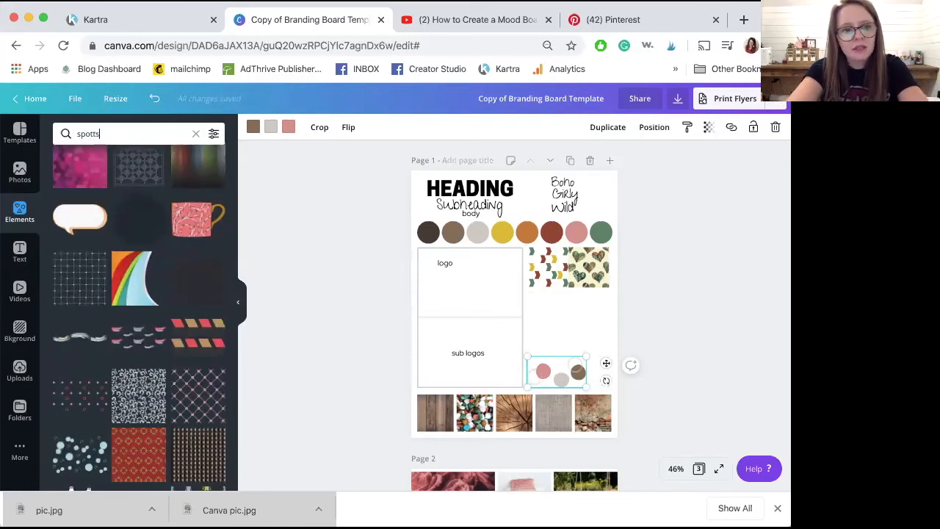
{"action": "type", "text": "s"}
{"action": "key", "text": "Return"}
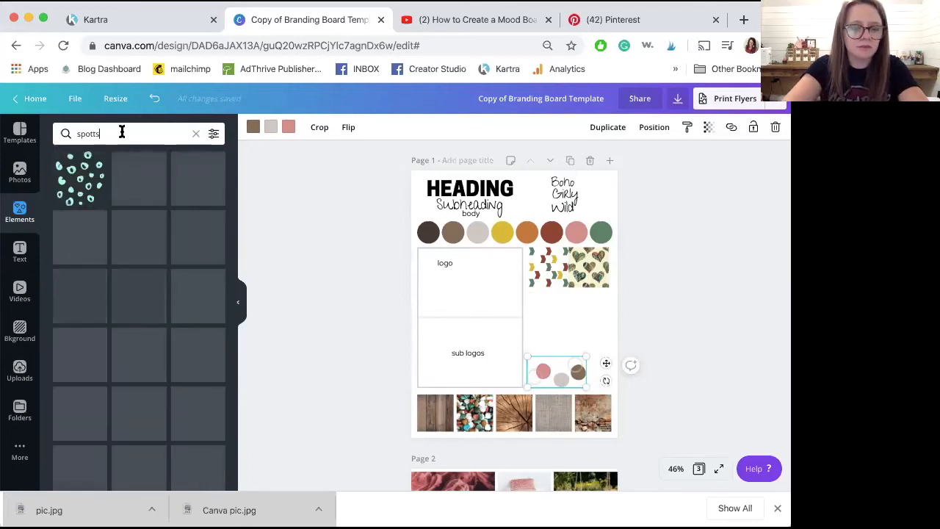
{"action": "key", "text": "BackSpace"}
{"action": "key", "text": "BackSpace"}
{"action": "type", "text": "s"}
{"action": "key", "text": "Return"}
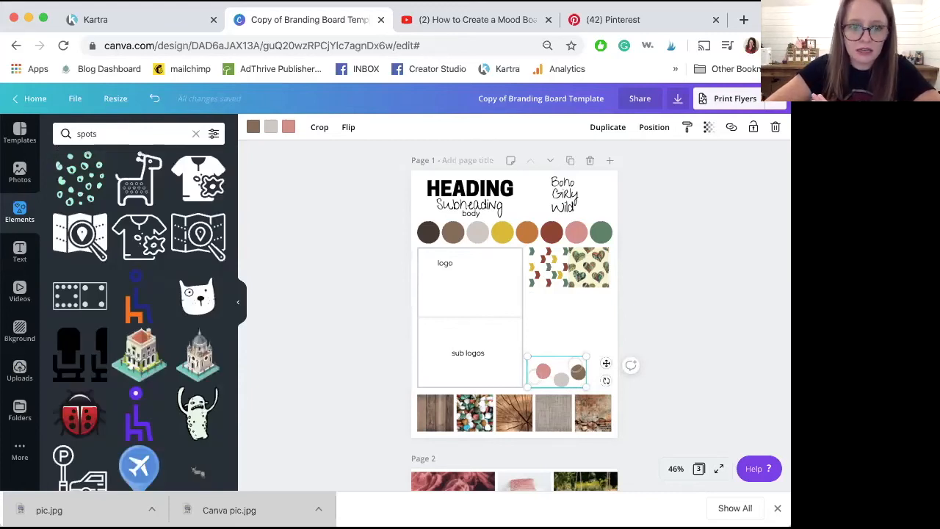
- Examine the spots results for a usable pattern and change the search to "spot"
{"action": "scroll", "coordinate": [146, 371], "scroll_direction": "down", "scroll_amount": 5}
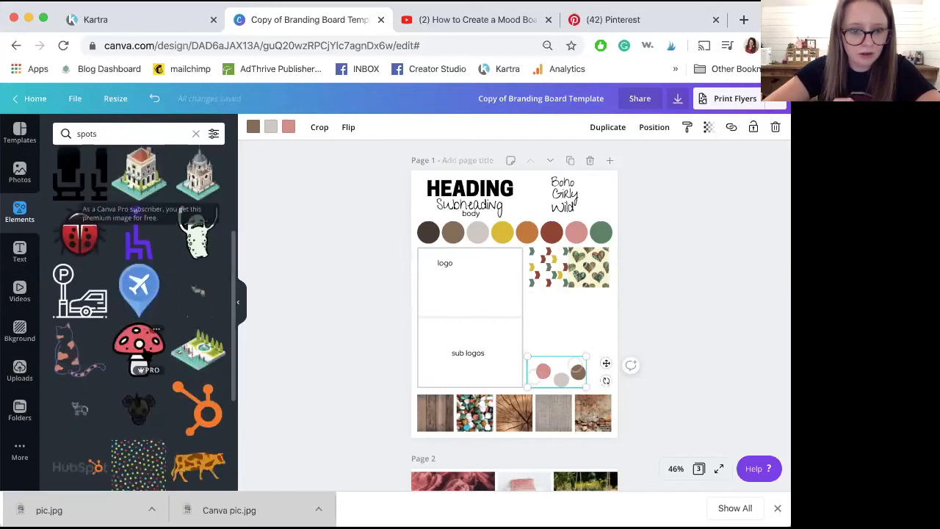
{"action": "scroll", "coordinate": [146, 355], "scroll_direction": "down", "scroll_amount": 1}
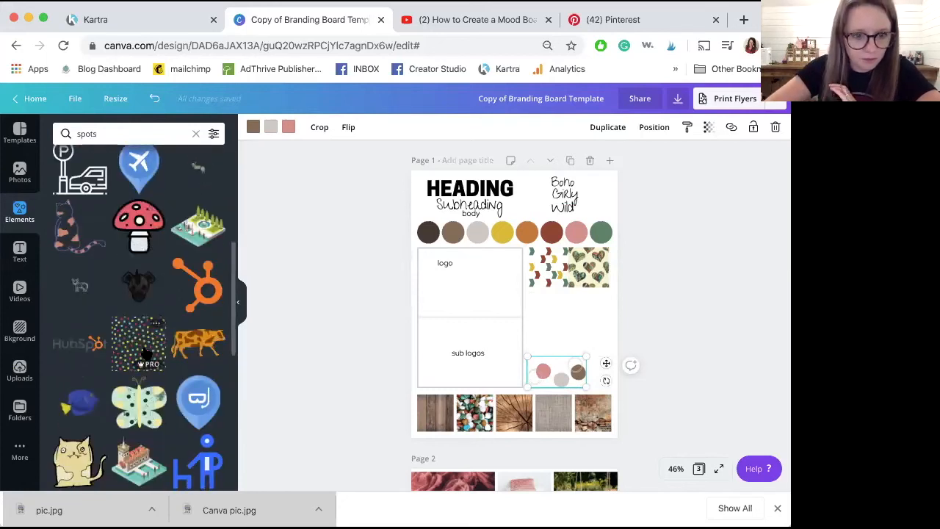
{"action": "scroll", "coordinate": [146, 355], "scroll_direction": "down", "scroll_amount": 7}
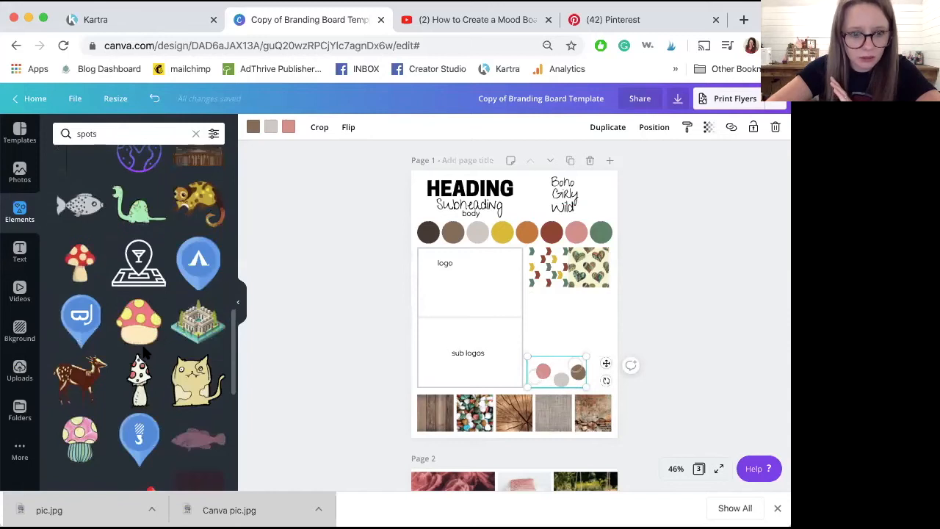
{"action": "scroll", "coordinate": [145, 355], "scroll_direction": "down", "scroll_amount": 3}
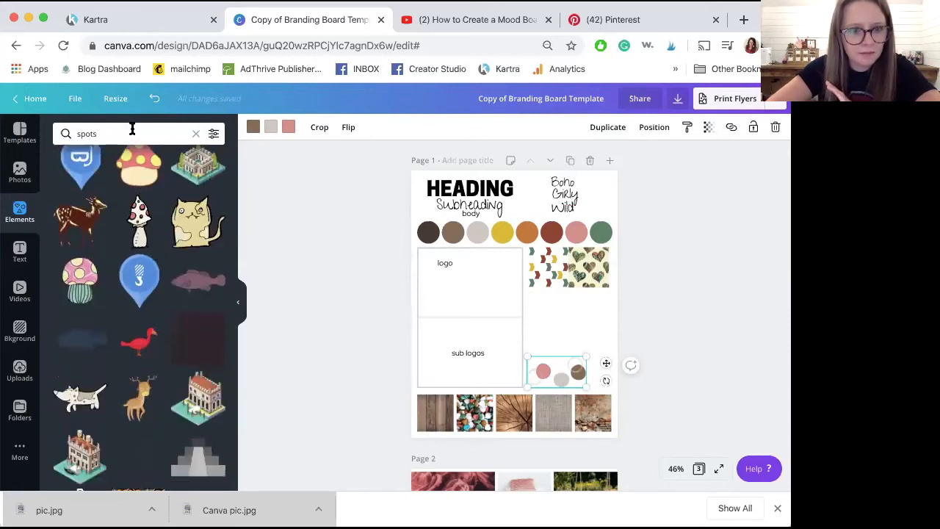
{"action": "key", "text": "BackSpace"}
{"action": "key", "text": "Return"}
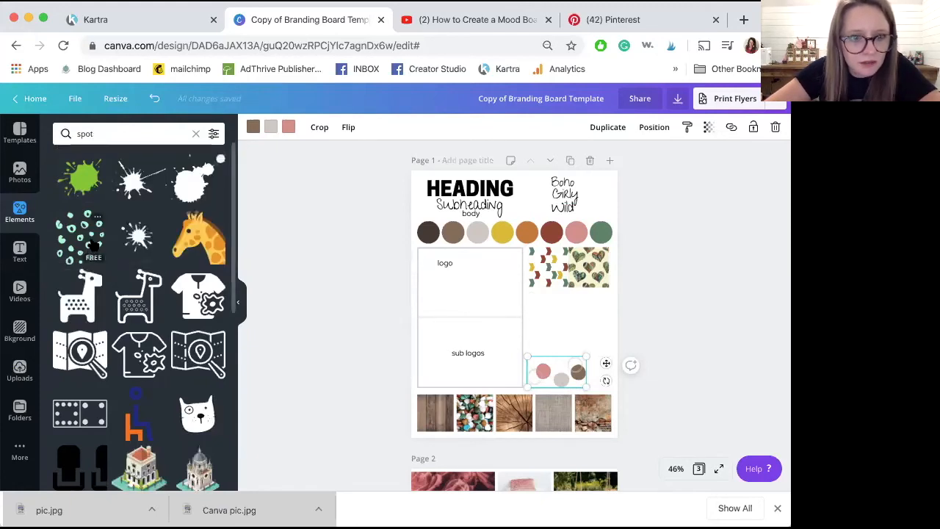
- Open the liked items folder and look through its graphics for something suited to the branding board
{"action": "left_click", "coordinate": [20, 412]}
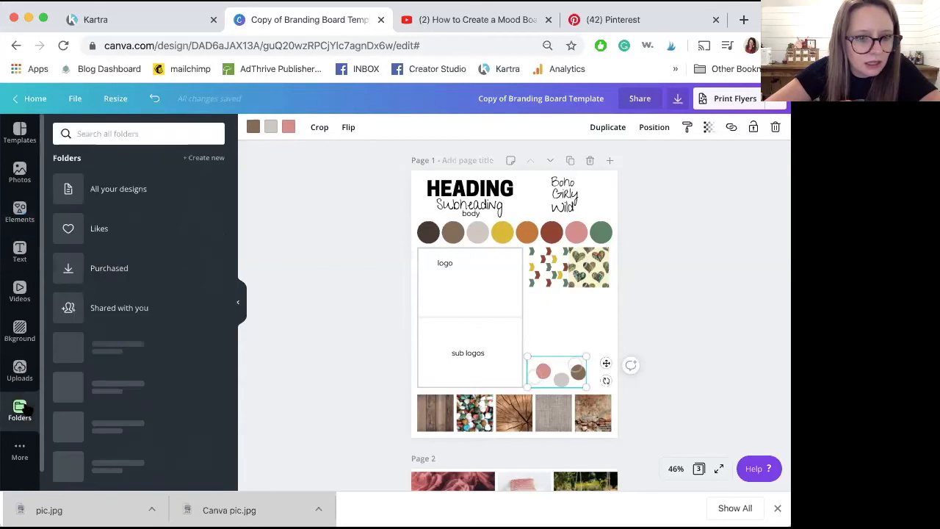
{"action": "left_click", "coordinate": [96, 230]}
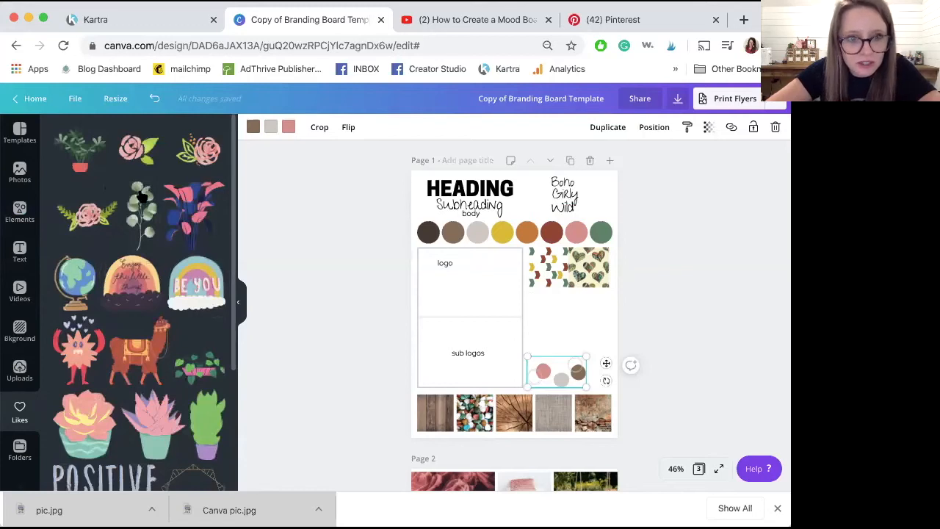
{"action": "scroll", "coordinate": [143, 197], "scroll_direction": "down", "scroll_amount": 8}
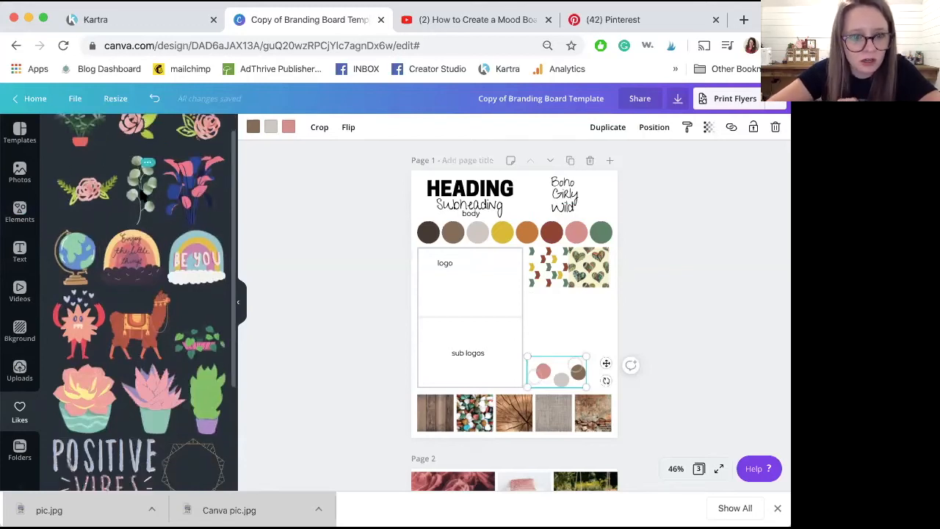
{"action": "scroll", "coordinate": [143, 196], "scroll_direction": "down", "scroll_amount": 5}
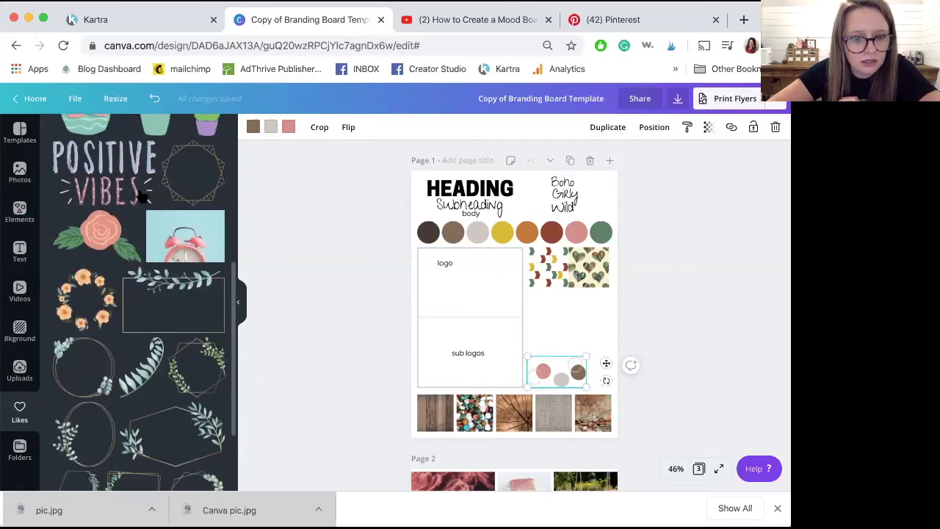
{"action": "scroll", "coordinate": [141, 197], "scroll_direction": "up", "scroll_amount": 3}
{"action": "scroll", "coordinate": [142, 197], "scroll_direction": "up", "scroll_amount": 9}
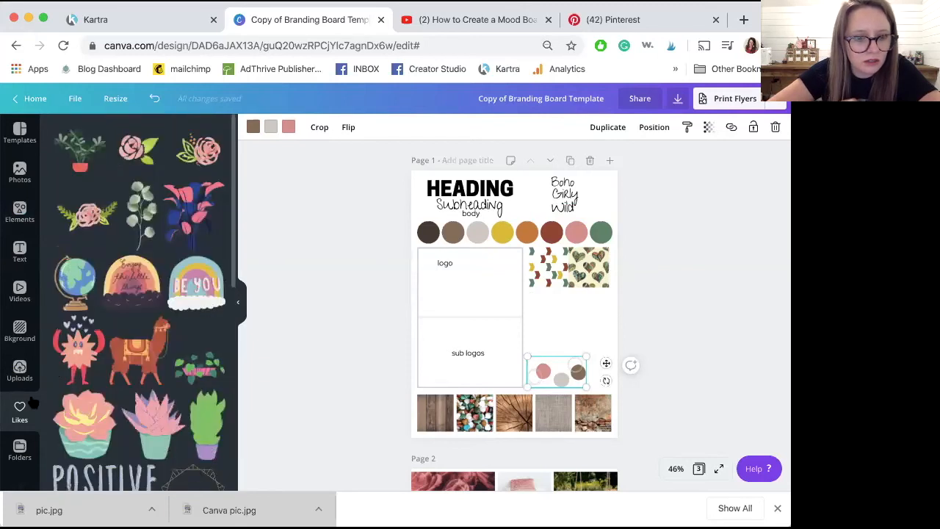
- Return to the folder list and open the Wrap Label Wednesday folder
{"action": "left_click", "coordinate": [27, 445]}
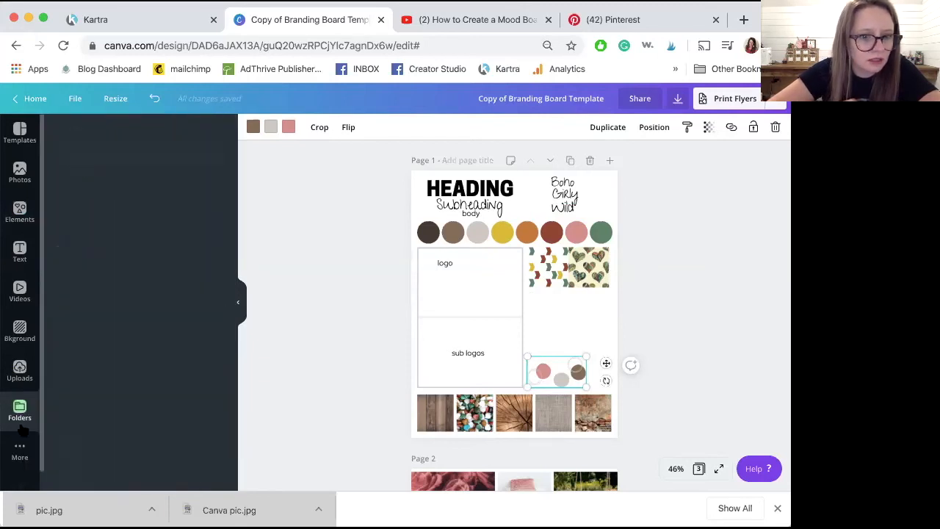
{"action": "scroll", "coordinate": [118, 360], "scroll_direction": "down", "scroll_amount": 5}
{"action": "scroll", "coordinate": [117, 360], "scroll_direction": "down", "scroll_amount": 3}
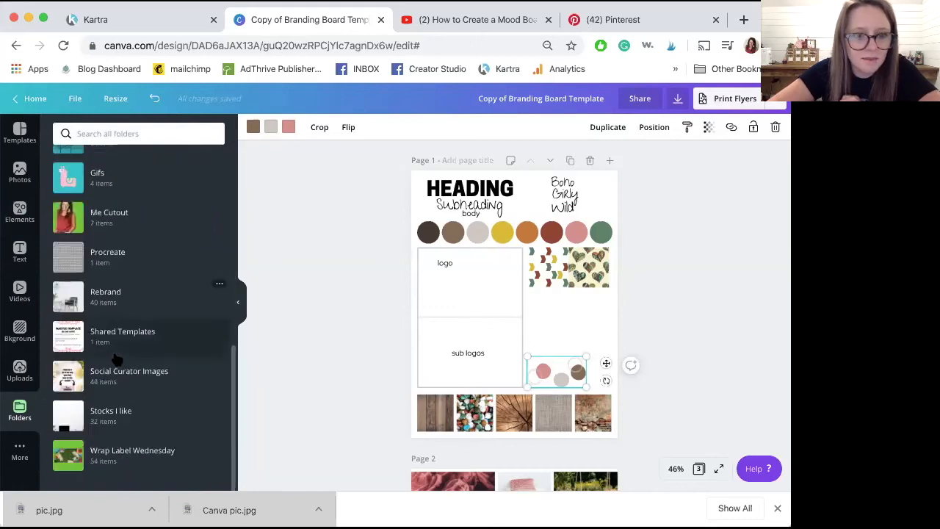
{"action": "left_click", "coordinate": [135, 457]}
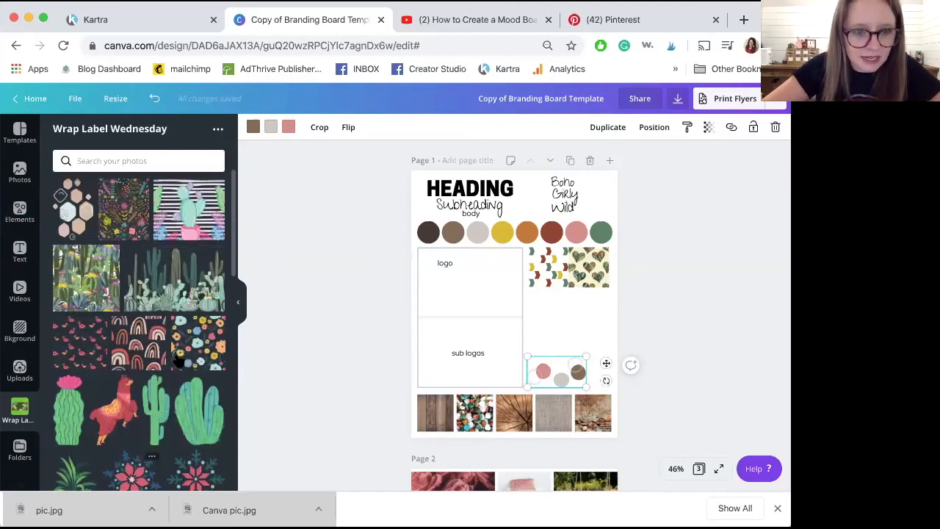
- Try the multicolored floral pattern and the rainbow pattern from the folder on page 1, removing each one
{"action": "left_click", "coordinate": [132, 219]}
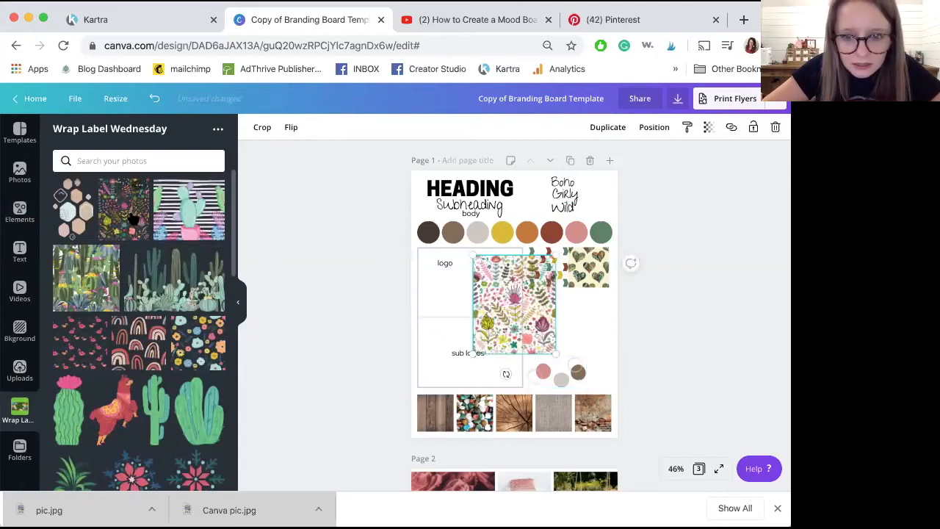
{"action": "key", "text": "Delete"}
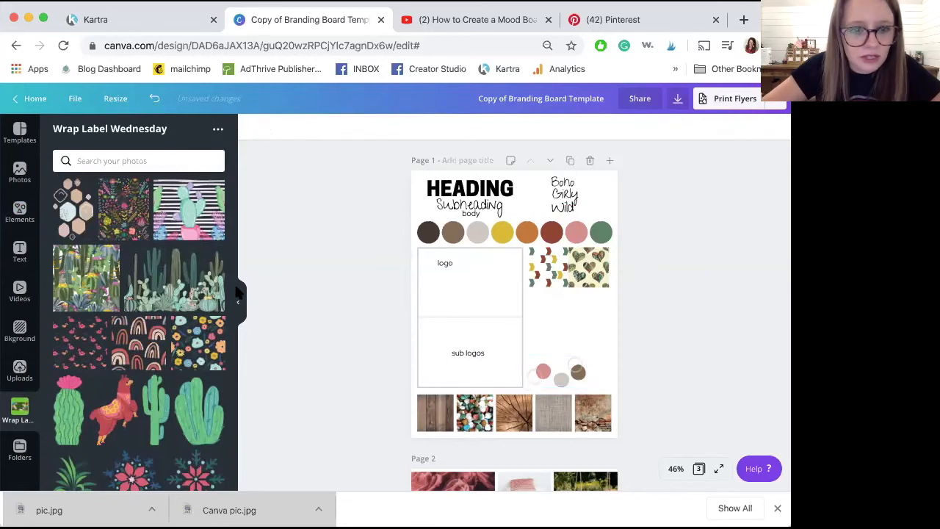
{"action": "left_click_drag", "start_coordinate": [140, 342], "coordinate": [514, 304]}
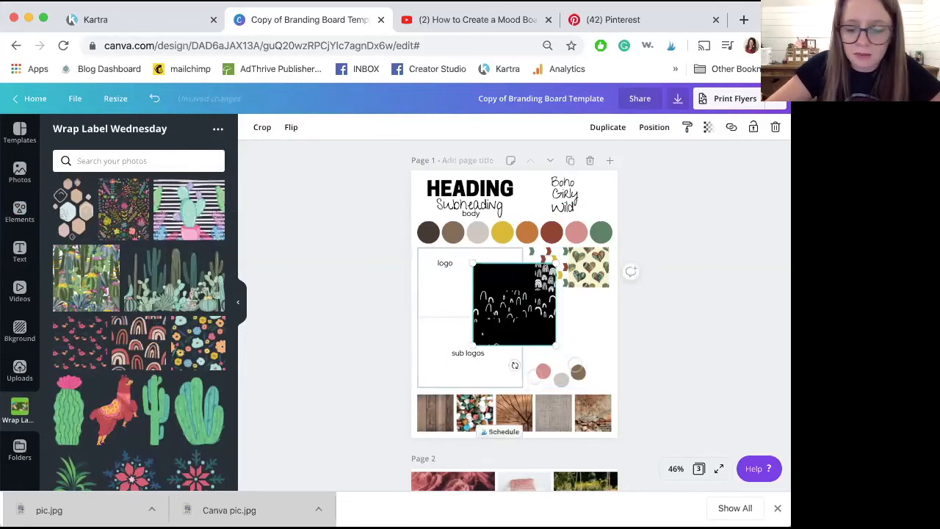
{"action": "key", "text": "Delete"}
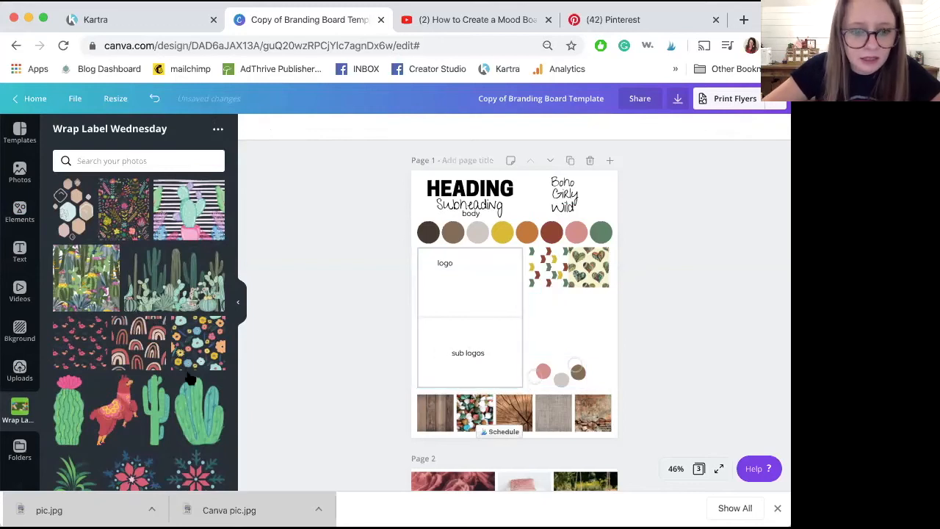
- Try the red, grey and purple rose pattern from the folder on page 1 and remove it
{"action": "scroll", "coordinate": [189, 379], "scroll_direction": "down", "scroll_amount": 2}
{"action": "scroll", "coordinate": [190, 379], "scroll_direction": "down", "scroll_amount": 5}
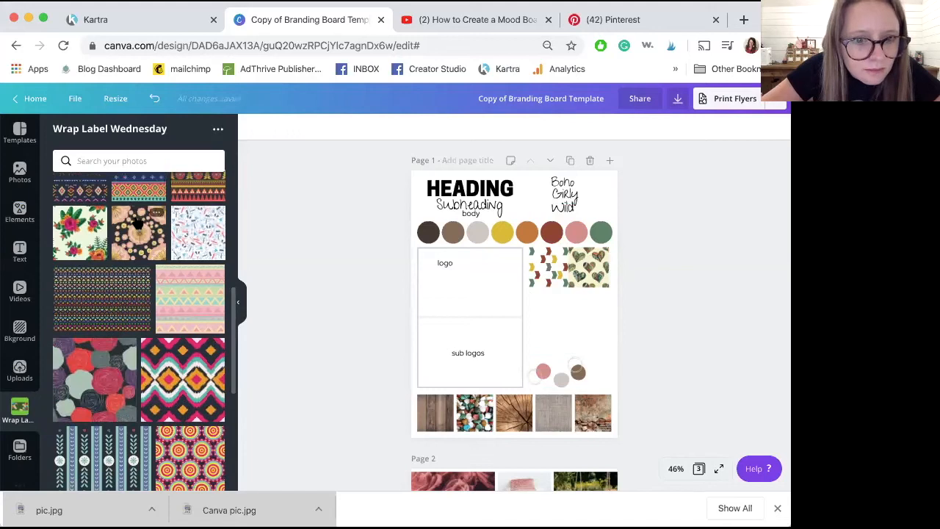
{"action": "scroll", "coordinate": [138, 224], "scroll_direction": "down", "scroll_amount": 3}
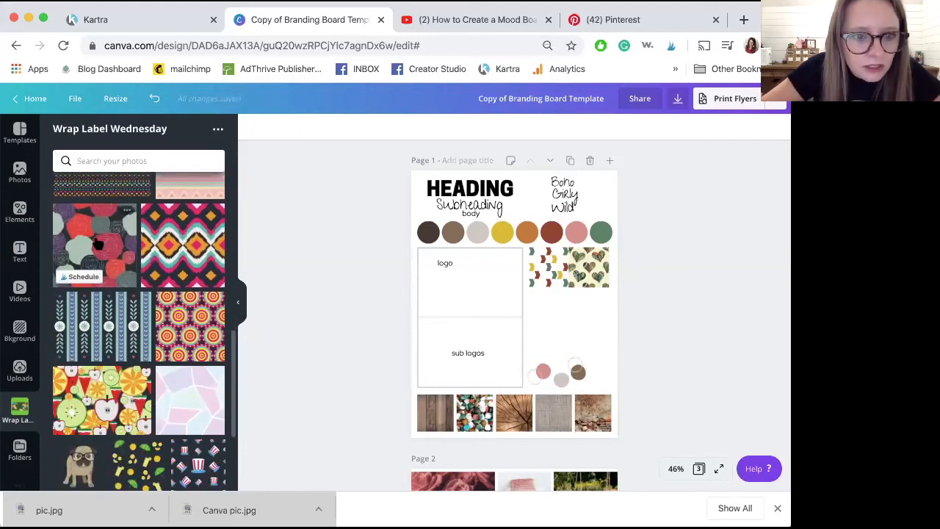
{"action": "left_click", "coordinate": [98, 244]}
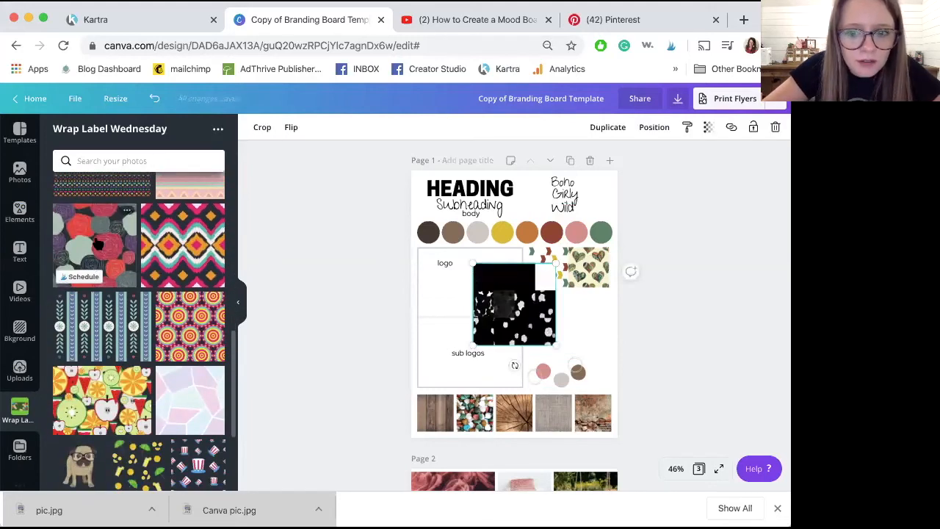
{"action": "key", "text": "Delete"}
- Examine the remaining patterns in the Wrap Label Wednesday folder and return to the beginning of the folder
{"action": "scroll", "coordinate": [147, 250], "scroll_direction": "down", "scroll_amount": 3}
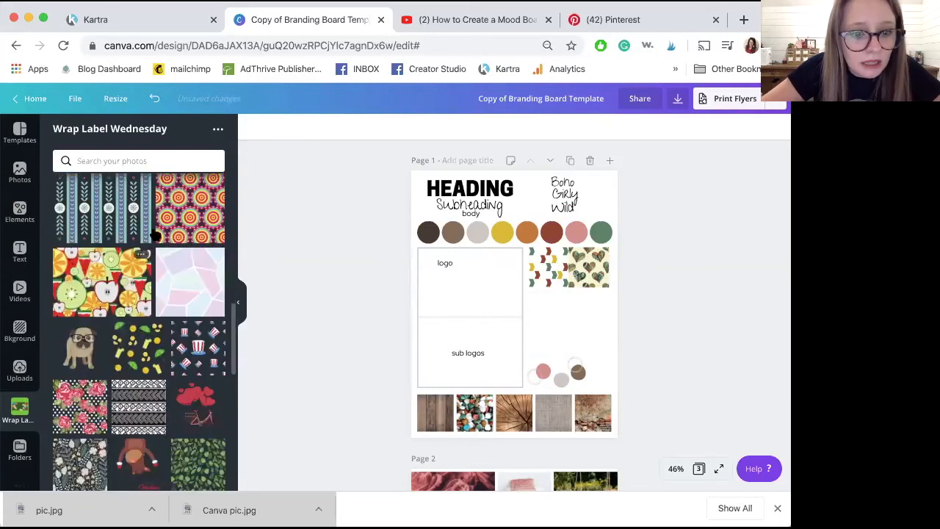
{"action": "scroll", "coordinate": [142, 272], "scroll_direction": "down", "scroll_amount": 6}
{"action": "scroll", "coordinate": [142, 274], "scroll_direction": "down", "scroll_amount": 3}
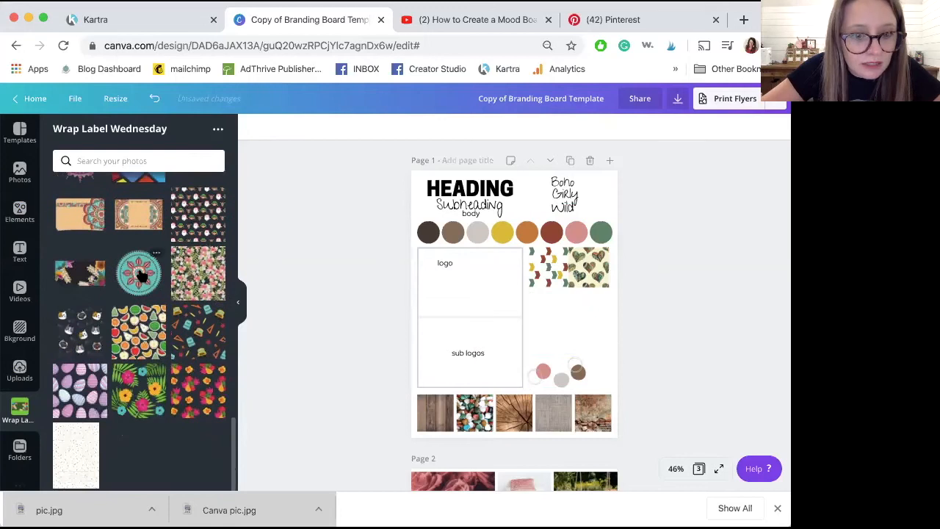
{"action": "scroll", "coordinate": [142, 274], "scroll_direction": "up", "scroll_amount": 15}
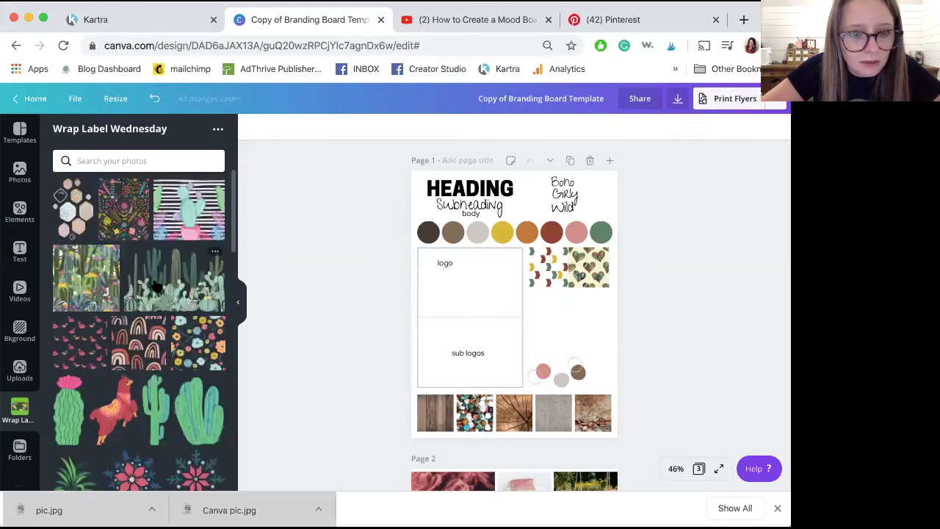
- Try the green cactus border and the yellow cactus pattern from the folder on page 1, removing each one
{"action": "left_click", "coordinate": [157, 287]}
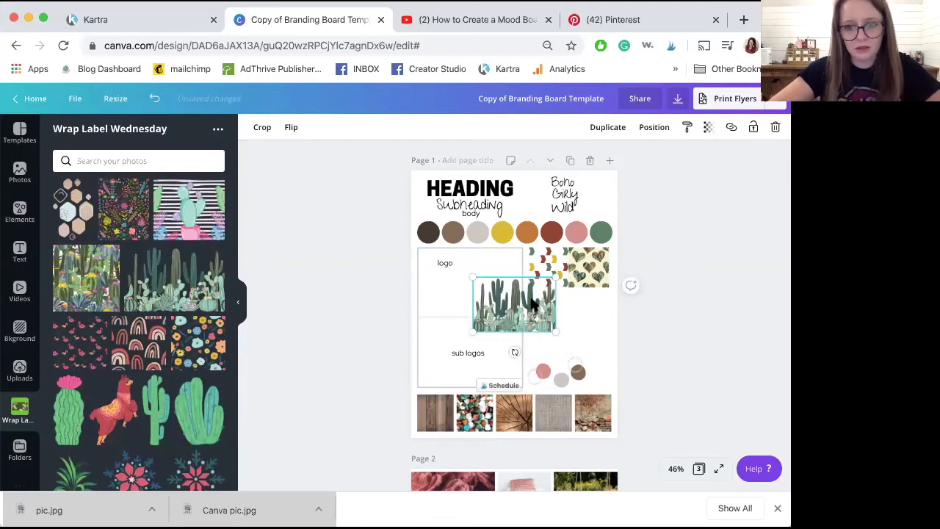
{"action": "key", "text": "Delete"}
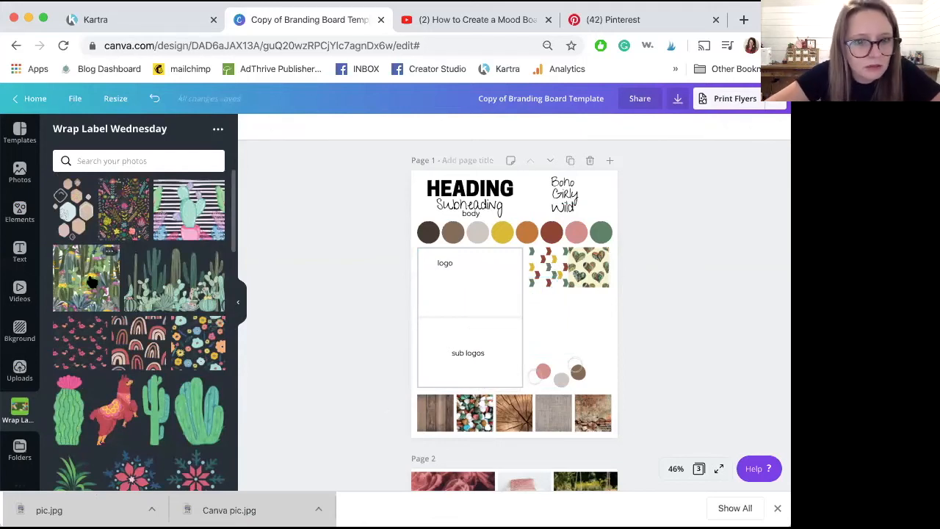
{"action": "left_click", "coordinate": [90, 280]}
{"action": "key", "text": "Delete"}
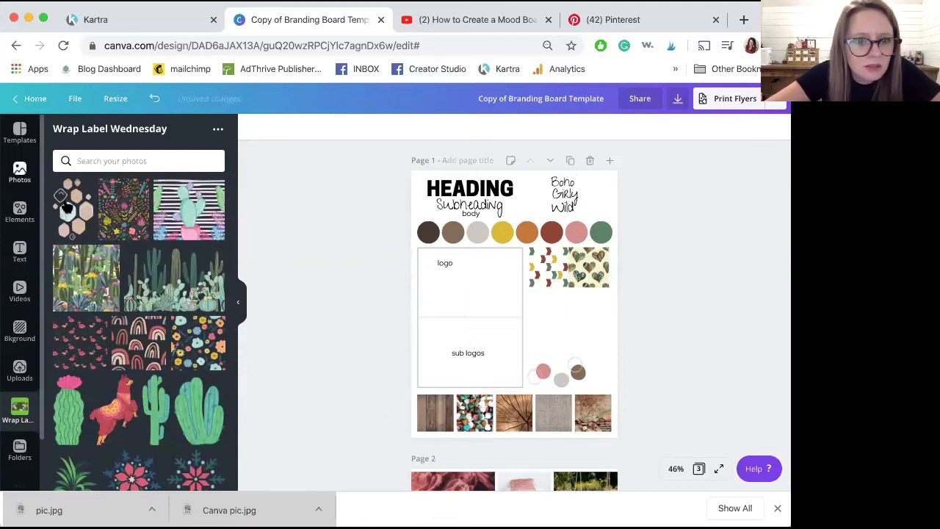
- Add the hexagon cluster graphic from the folder to page 1 and delete the existing circle cluster graphic
{"action": "left_click", "coordinate": [66, 208]}
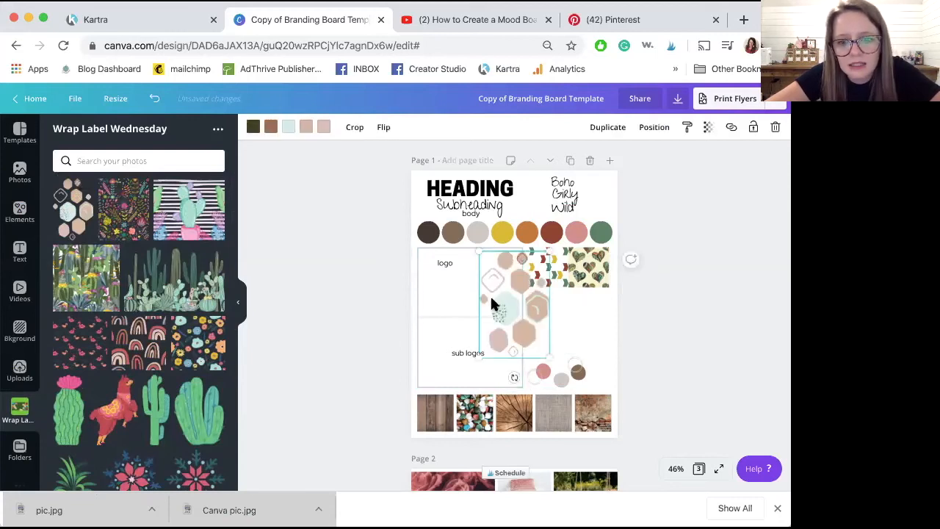
{"action": "left_click", "coordinate": [564, 374]}
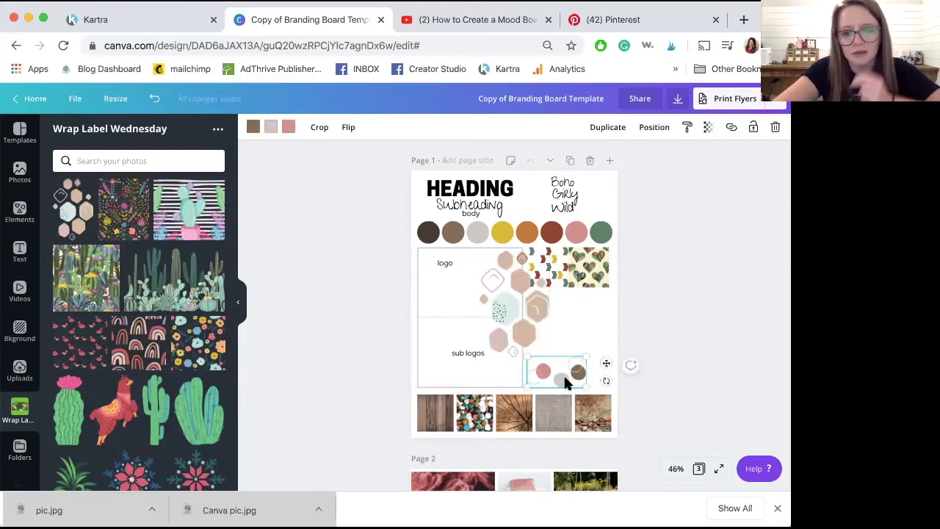
{"action": "key", "text": "Delete"}
- Recolor the hexagon graphic's tan shapes with the palette brown and its pale pink shapes with the palette pink
{"action": "left_click", "coordinate": [526, 316]}
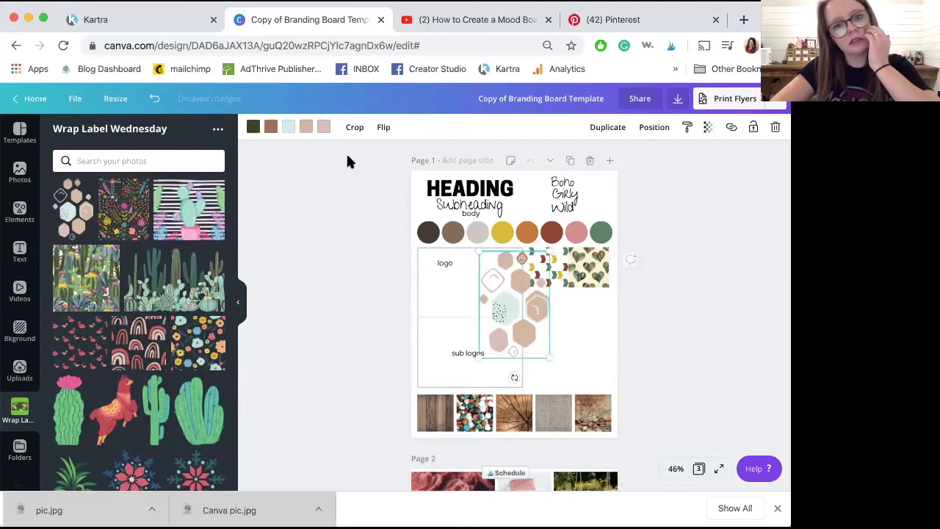
{"action": "left_click", "coordinate": [305, 126]}
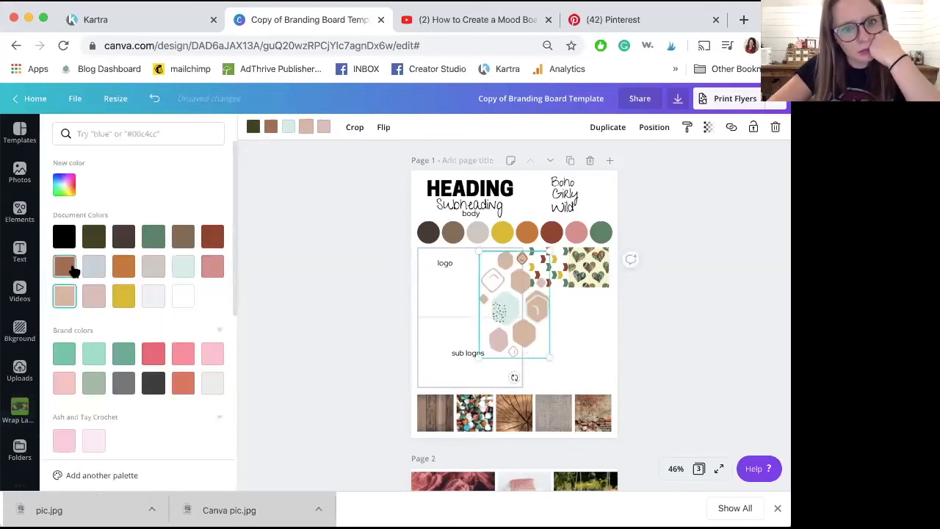
{"action": "left_click", "coordinate": [71, 270]}
{"action": "left_click", "coordinate": [190, 235]}
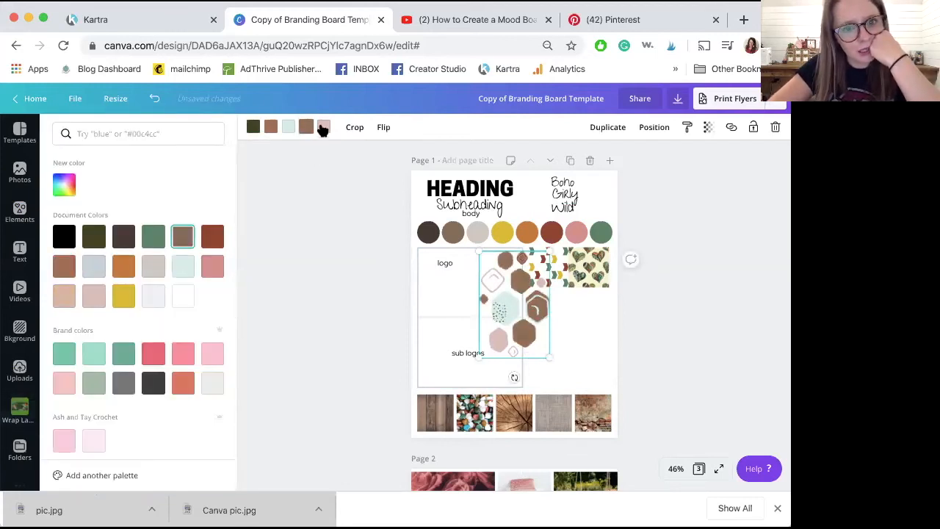
{"action": "left_click", "coordinate": [214, 268]}
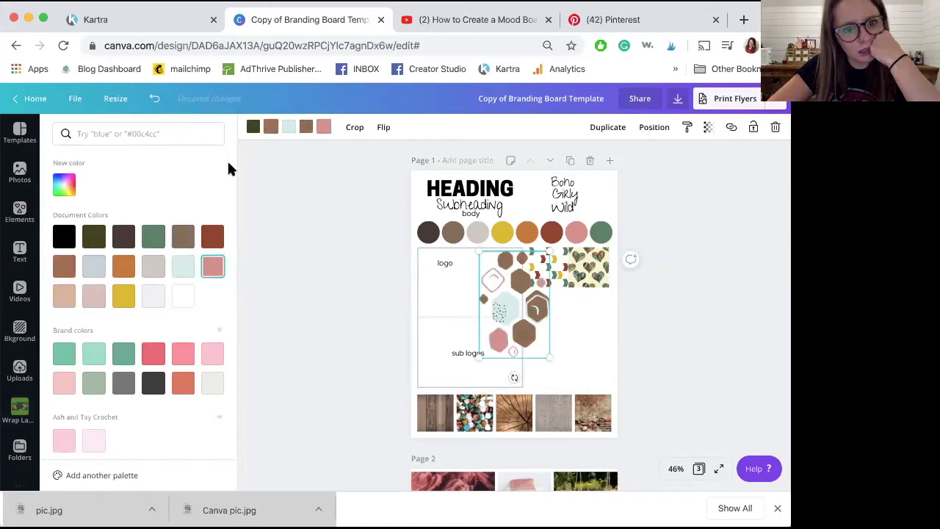
- Recolor the hexagon graphic's reddish-brown accents mustard yellow and its dark green details dark brown
{"action": "left_click", "coordinate": [125, 297]}
{"action": "left_click", "coordinate": [253, 126]}
{"action": "left_click", "coordinate": [125, 241]}
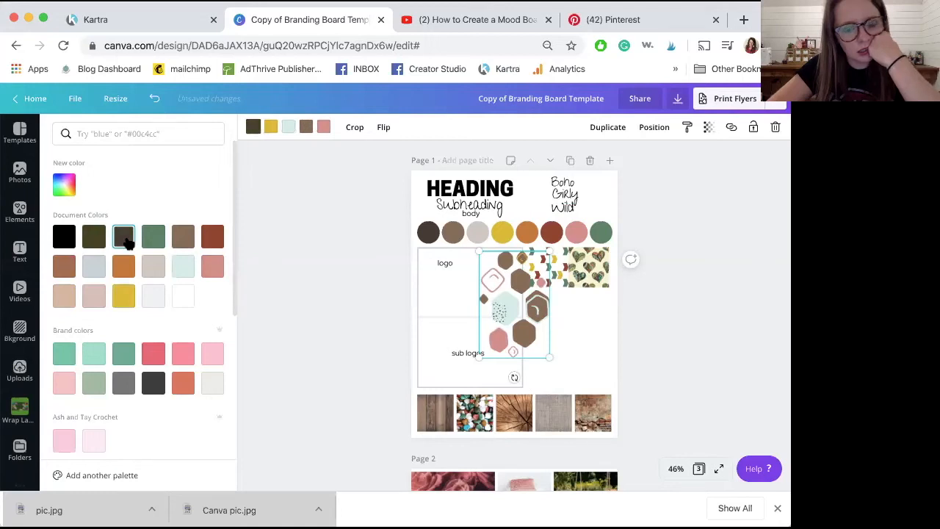
- Try yellow on the mint hexagon and set it to orange, and swap the graphic's brown and pink colors
{"action": "left_click", "coordinate": [119, 303]}
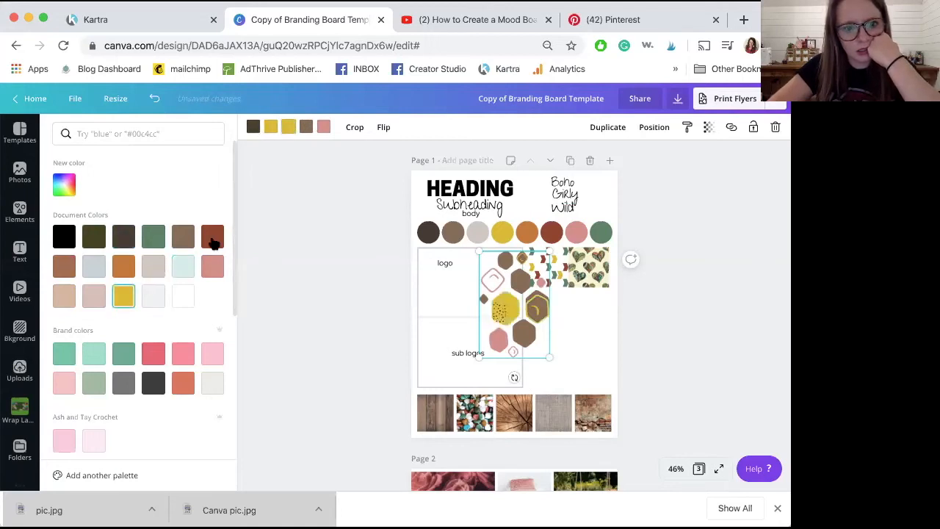
{"action": "left_click", "coordinate": [123, 268]}
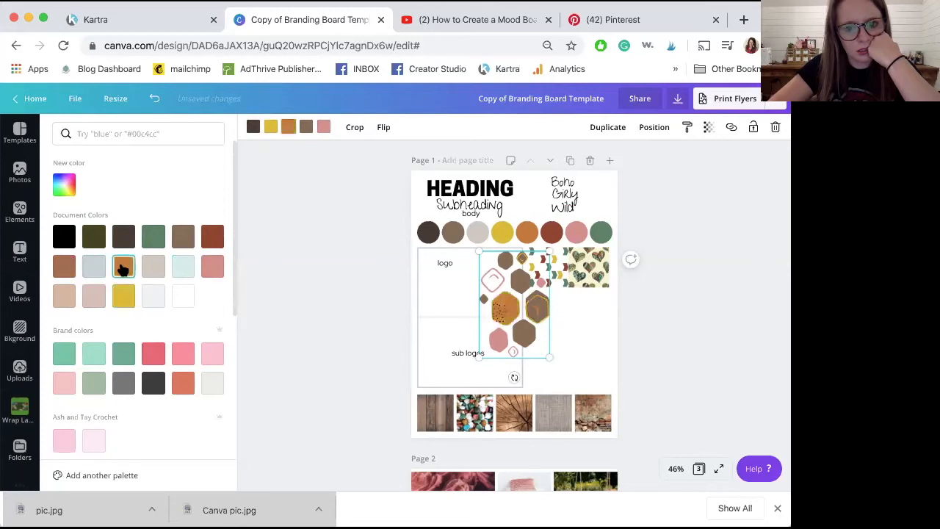
{"action": "left_click", "coordinate": [305, 126]}
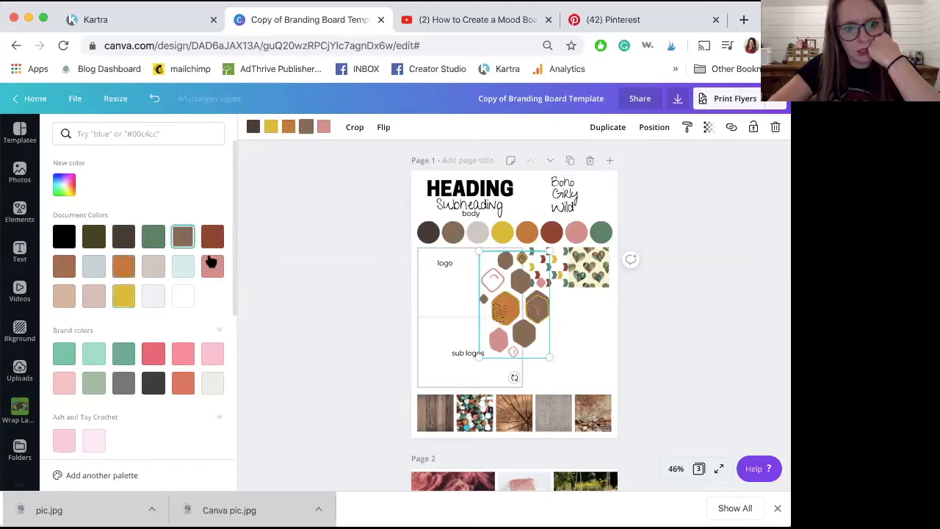
{"action": "left_click", "coordinate": [324, 127]}
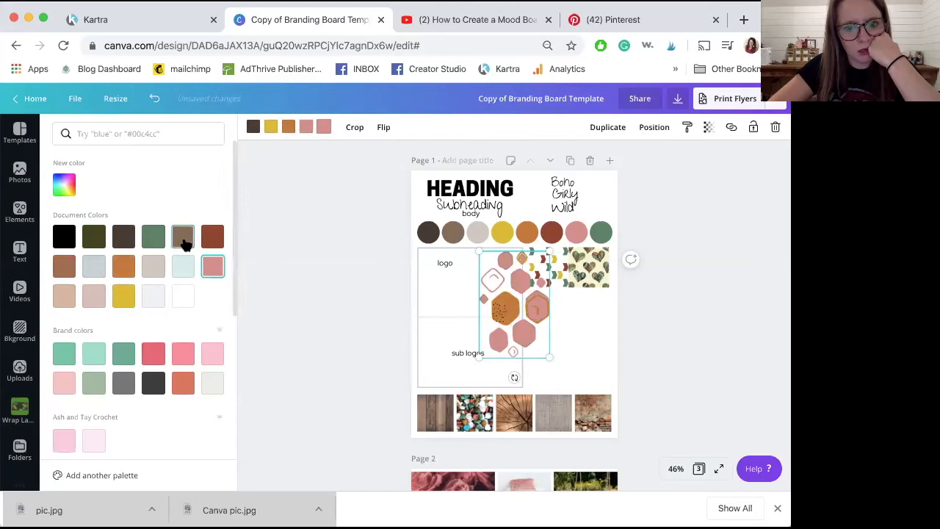
{"action": "left_click", "coordinate": [184, 238]}
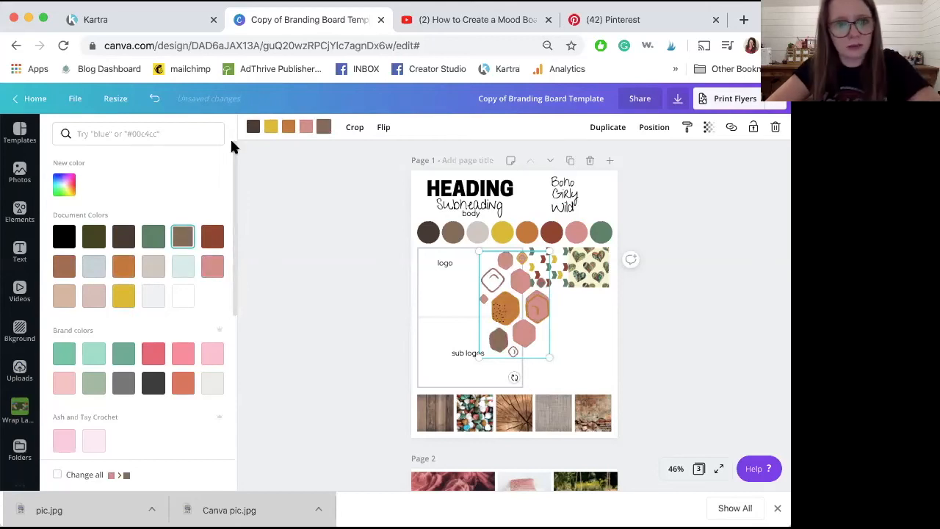
- Try light gray and green on the orange hexagon and its outlines, and settle on the palette's rust red
{"action": "left_click", "coordinate": [289, 126]}
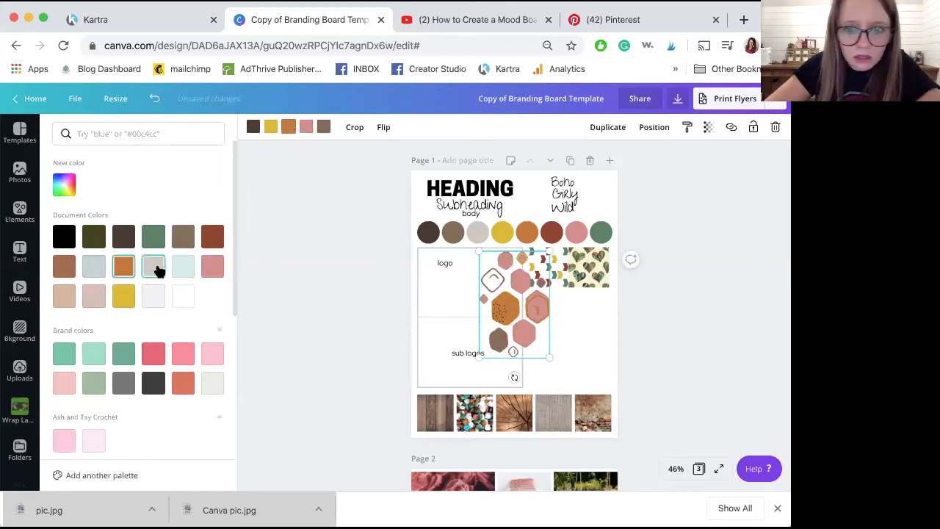
{"action": "left_click", "coordinate": [154, 266]}
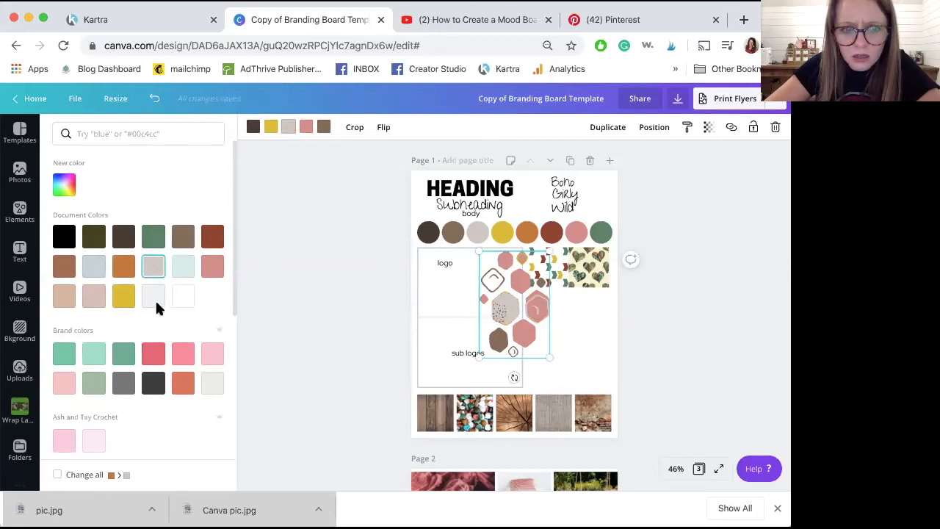
{"action": "left_click", "coordinate": [154, 235]}
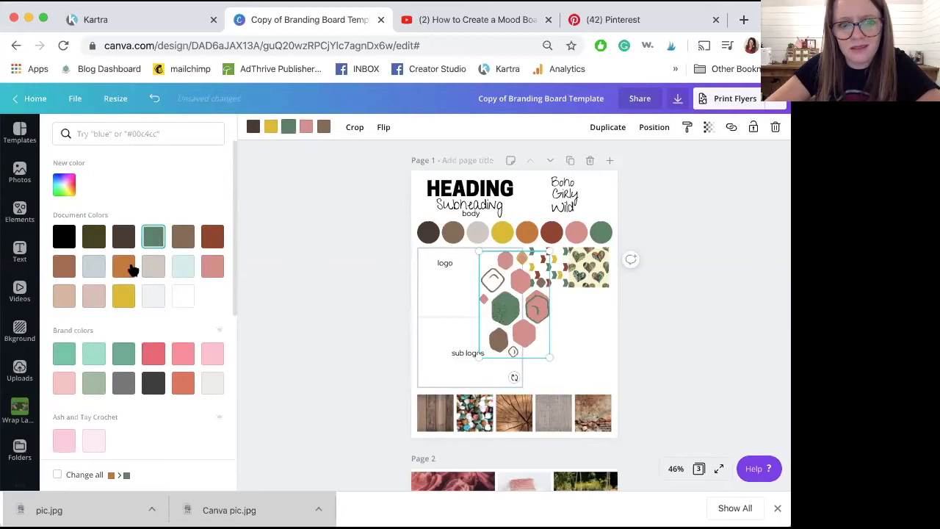
{"action": "left_click", "coordinate": [212, 237]}
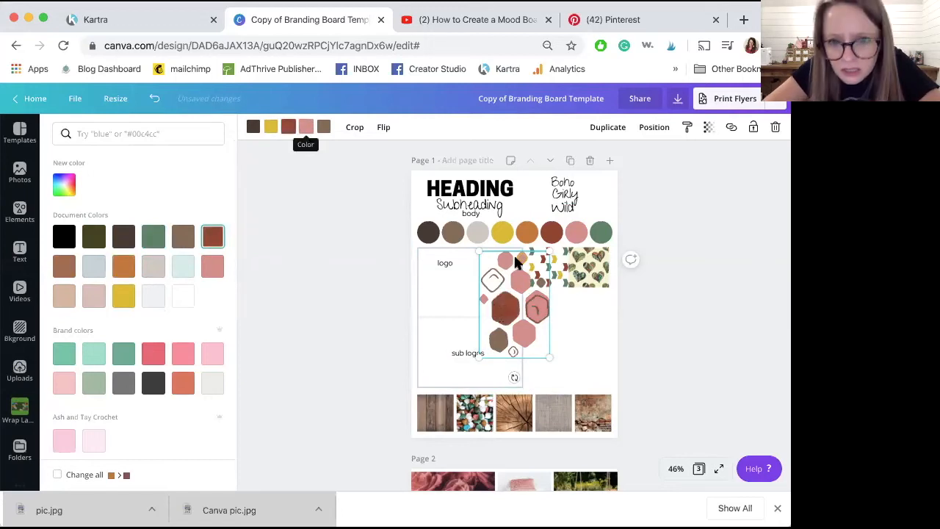
- Try brown on the graphic's yellow accents, restore the yellow, and recolor the brown hexagons mustard yellow as well
{"action": "left_click", "coordinate": [271, 127]}
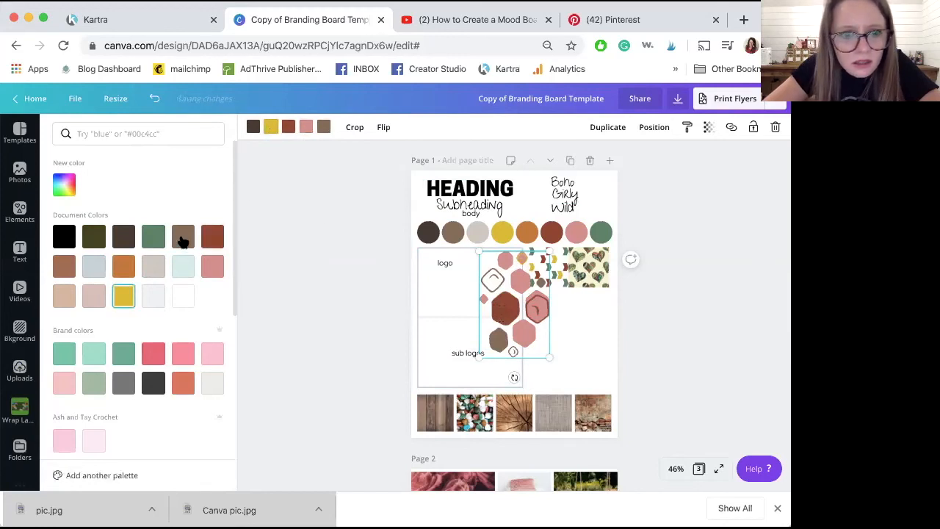
{"action": "left_click", "coordinate": [183, 236]}
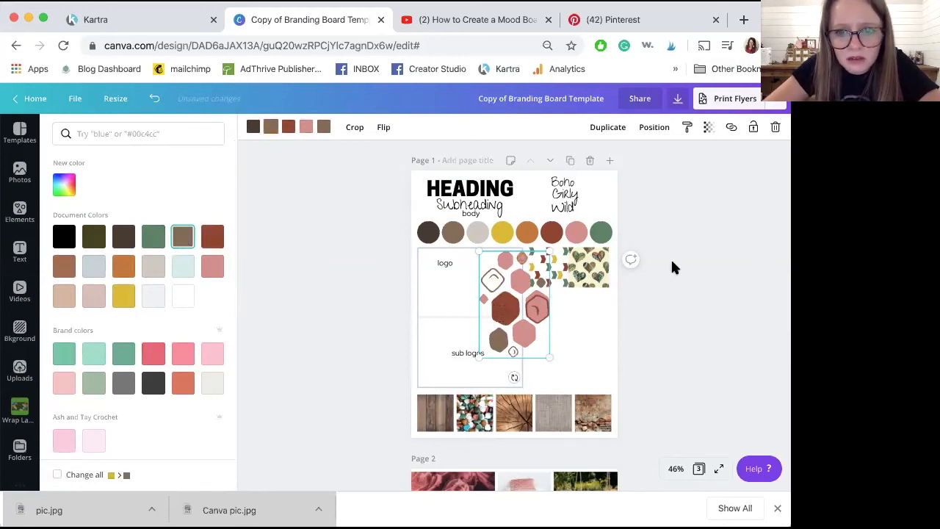
{"action": "left_click", "coordinate": [124, 295]}
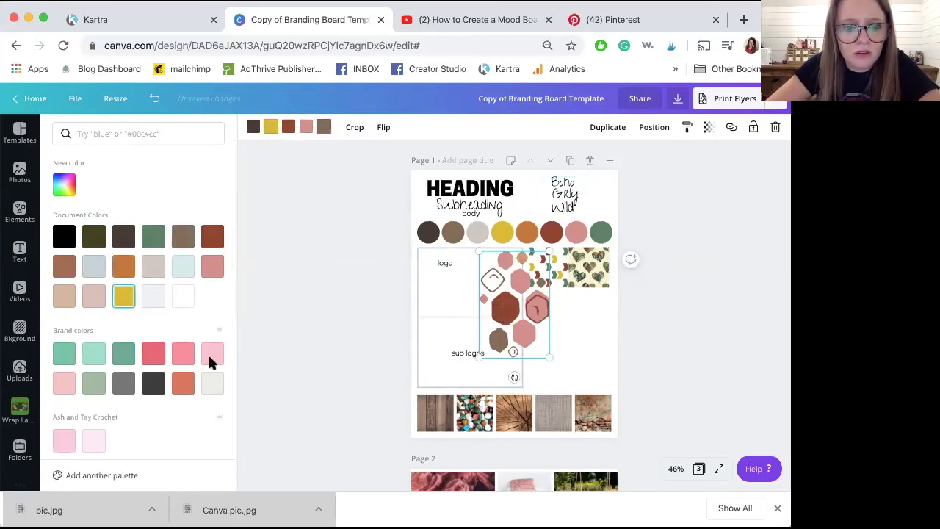
{"action": "left_click", "coordinate": [121, 298]}
- Shrink the hexagon graphic, rotate it upside down, and place it against the right edge of the sub logos box
{"action": "mouse_move", "coordinate": [546, 352]}
{"action": "left_mouse_down"}
{"action": "mouse_move", "coordinate": [566, 360]}
{"action": "mouse_move", "coordinate": [536, 325]}
{"action": "mouse_move", "coordinate": [551, 360]}
{"action": "left_mouse_up"}
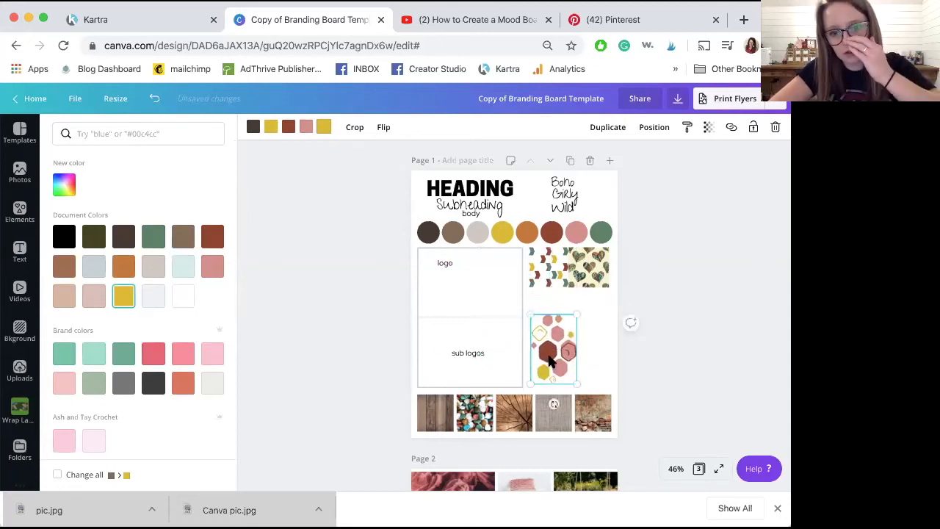
{"action": "left_click_drag", "start_coordinate": [554, 405], "coordinate": [555, 295]}
{"action": "left_click_drag", "start_coordinate": [549, 359], "coordinate": [542, 362]}
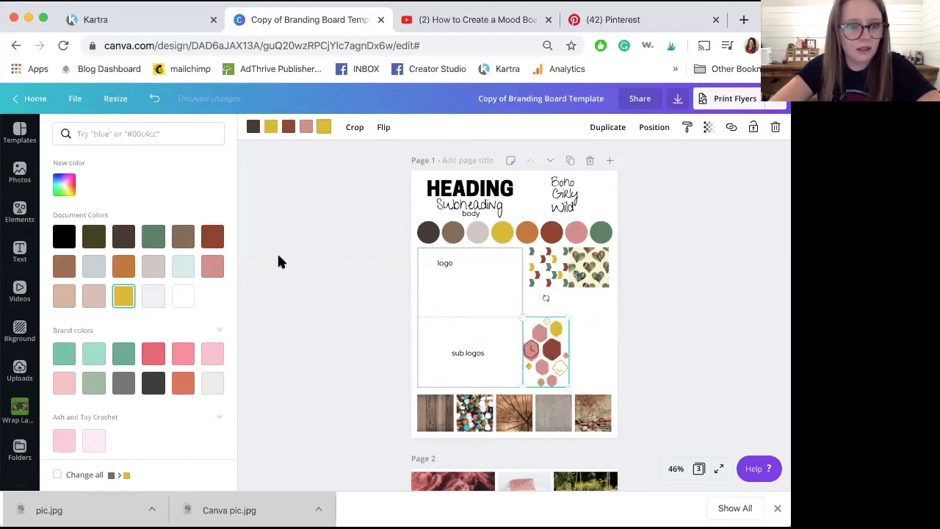
- Look back at the Wrap Label Wednesday folder and search the elements for "organic"
{"action": "left_click", "coordinate": [20, 408]}
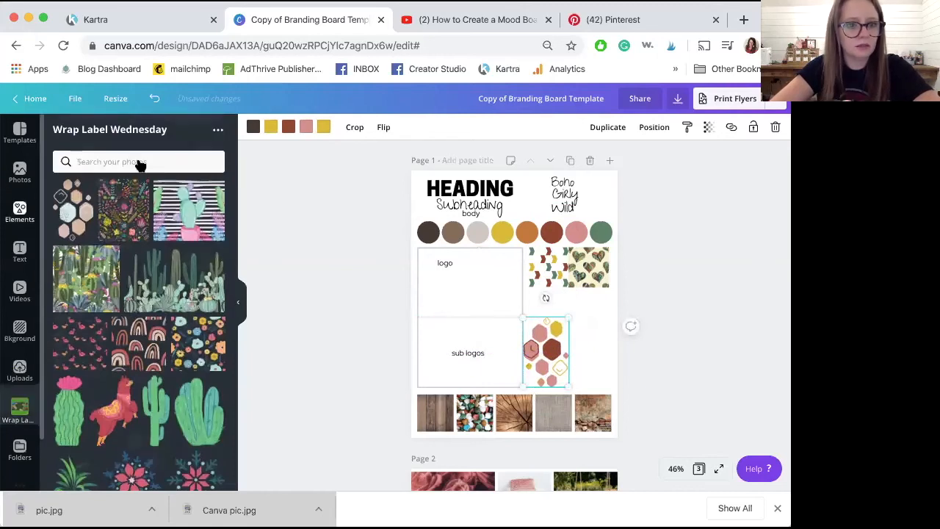
{"action": "left_click", "coordinate": [133, 133]}
{"action": "type", "text": "organic"}
{"action": "key", "text": "Return"}
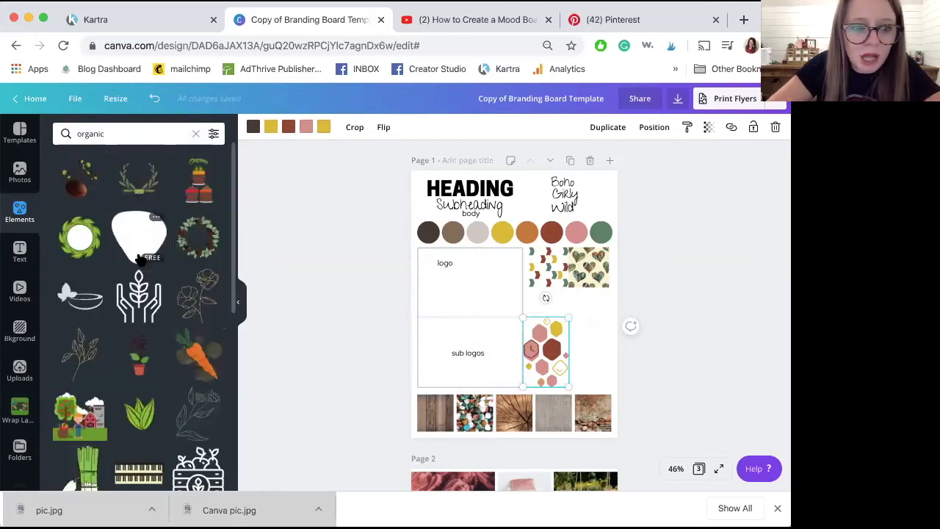
- Open the Organic Frame element's details and browse more elements by the same creator
{"action": "left_click", "coordinate": [156, 219]}
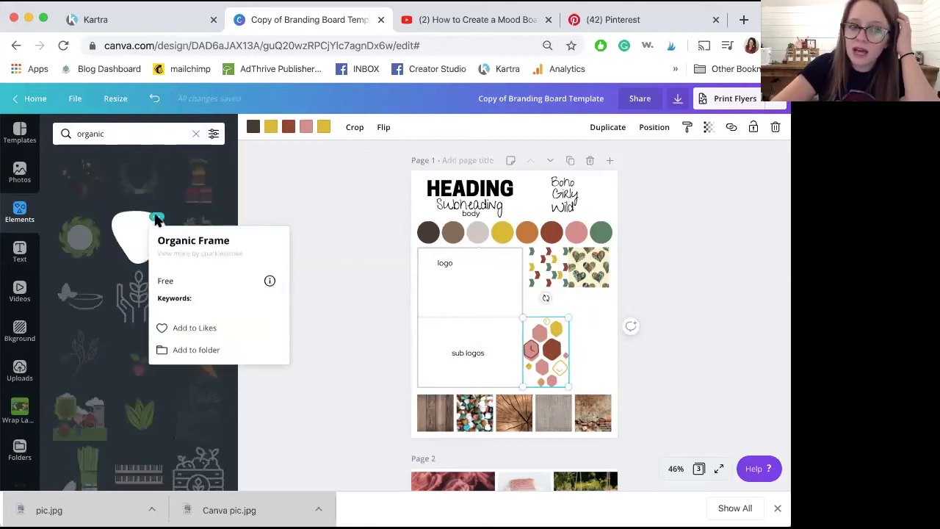
{"action": "left_click", "coordinate": [156, 219]}
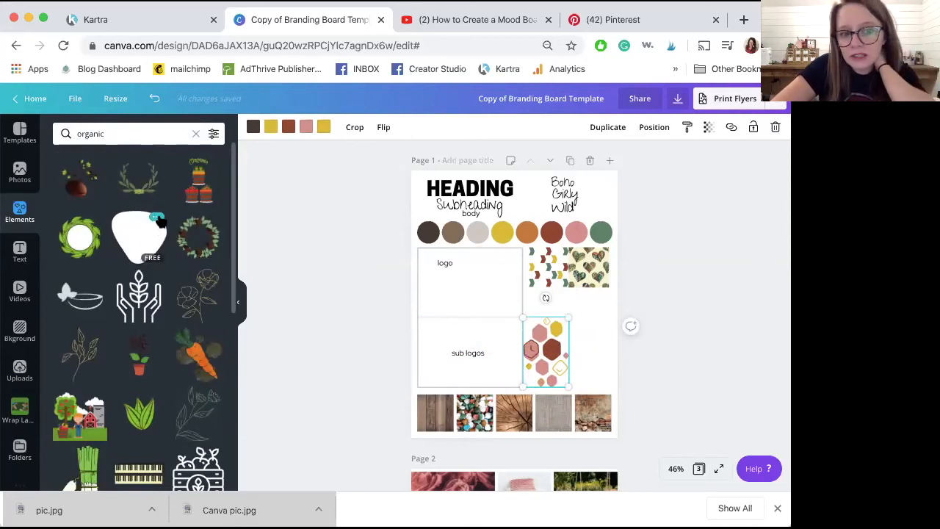
{"action": "left_click", "coordinate": [158, 219]}
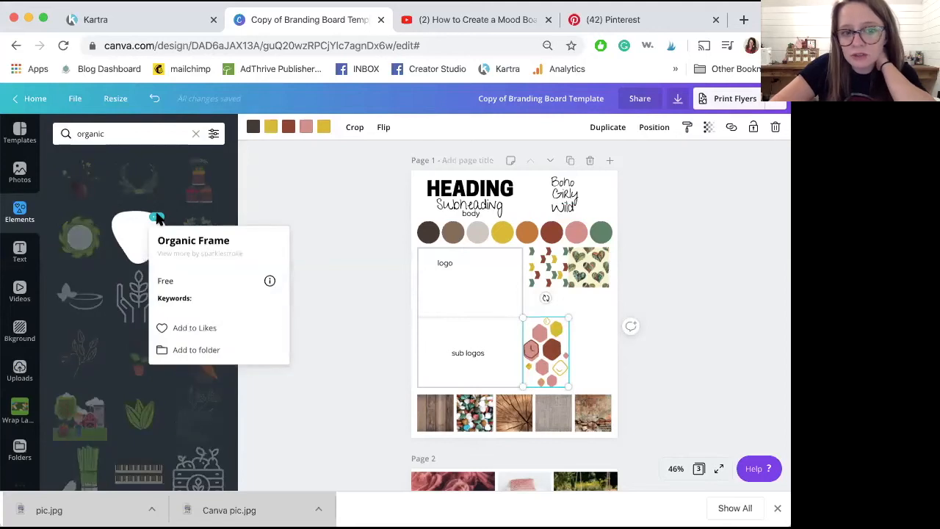
{"action": "left_click", "coordinate": [219, 254]}
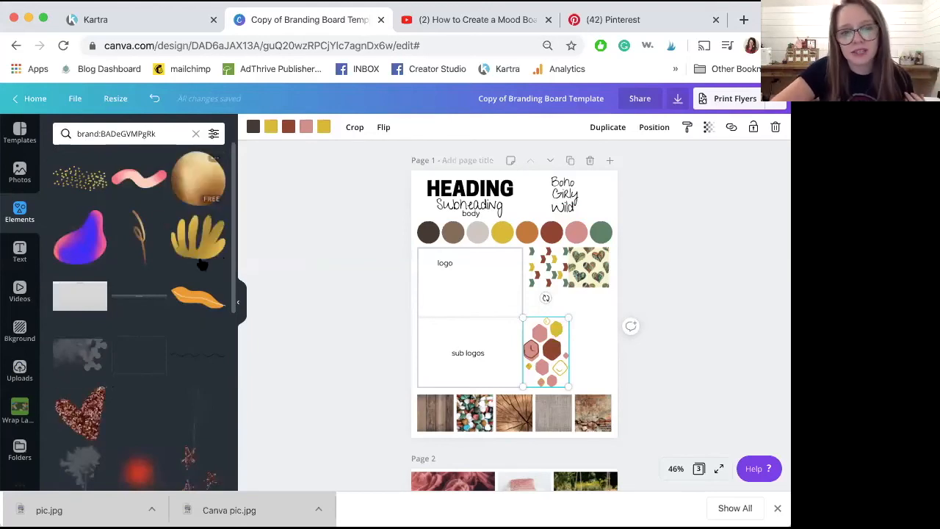
{"action": "scroll", "coordinate": [178, 316], "scroll_direction": "down", "scroll_amount": 5}
{"action": "scroll", "coordinate": [179, 315], "scroll_direction": "down", "scroll_amount": 7}
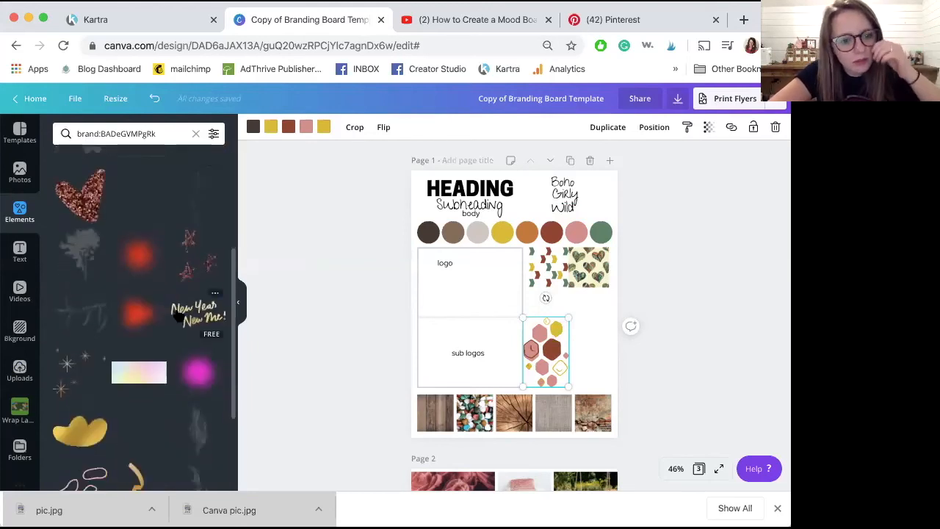
- View all recently used elements, deselect the hexagon graphic, and return to the Elements overview
{"action": "left_click", "coordinate": [20, 211]}
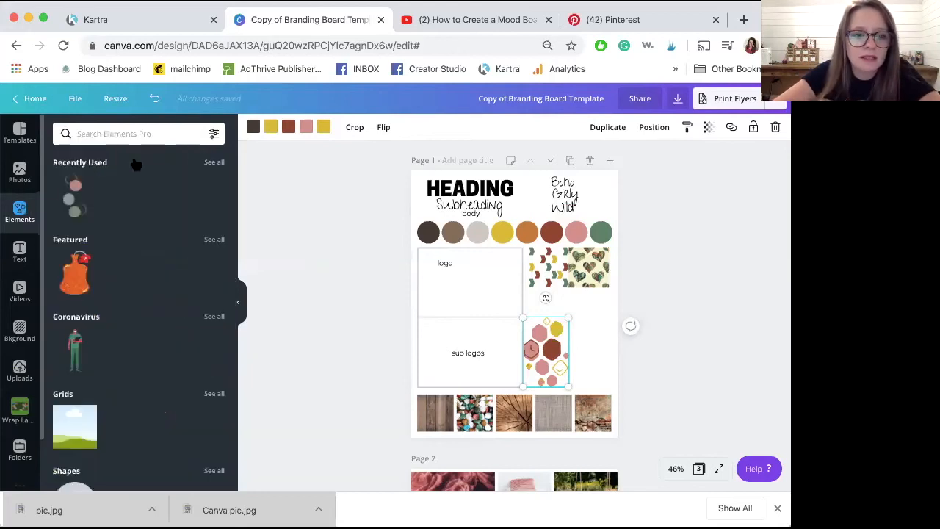
{"action": "left_click", "coordinate": [212, 162]}
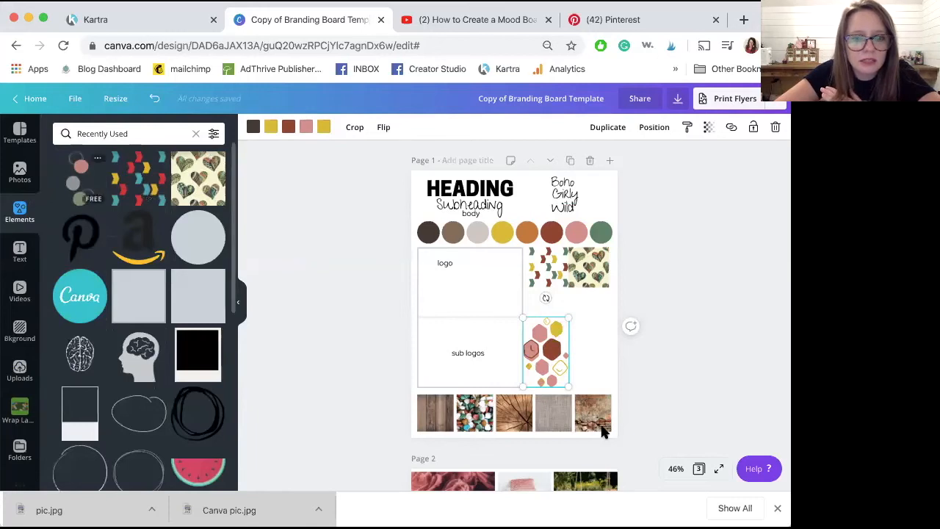
{"action": "left_click", "coordinate": [608, 344]}
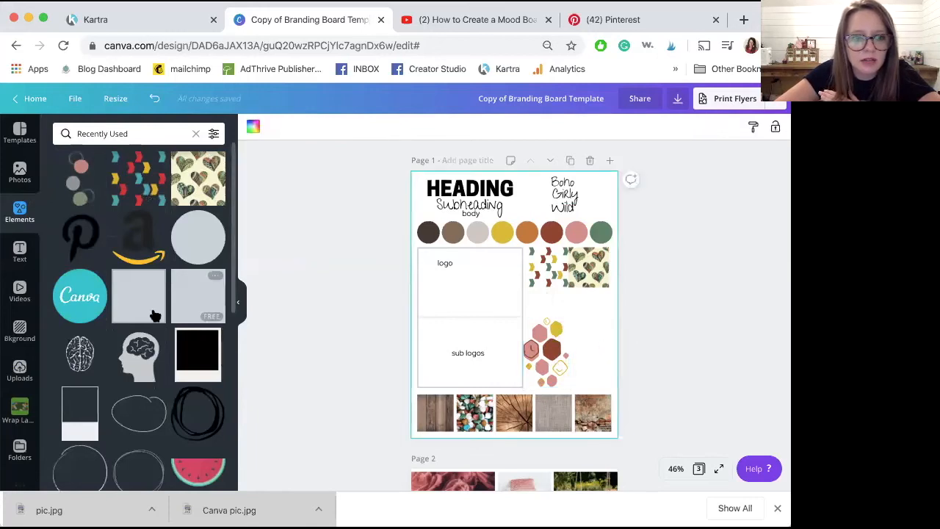
{"action": "left_click", "coordinate": [20, 213]}
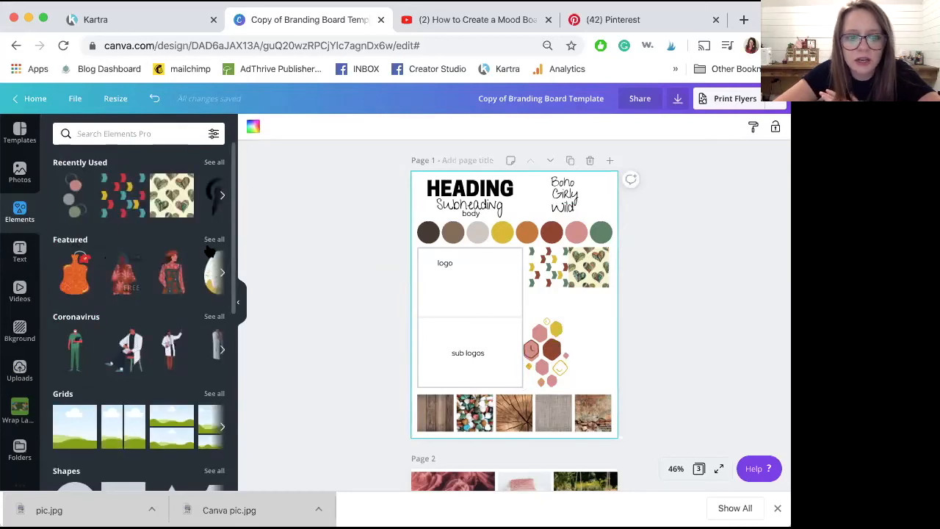
- Browse all featured elements and add the flower bouquet tied with a bow to page 1
{"action": "left_click", "coordinate": [214, 240]}
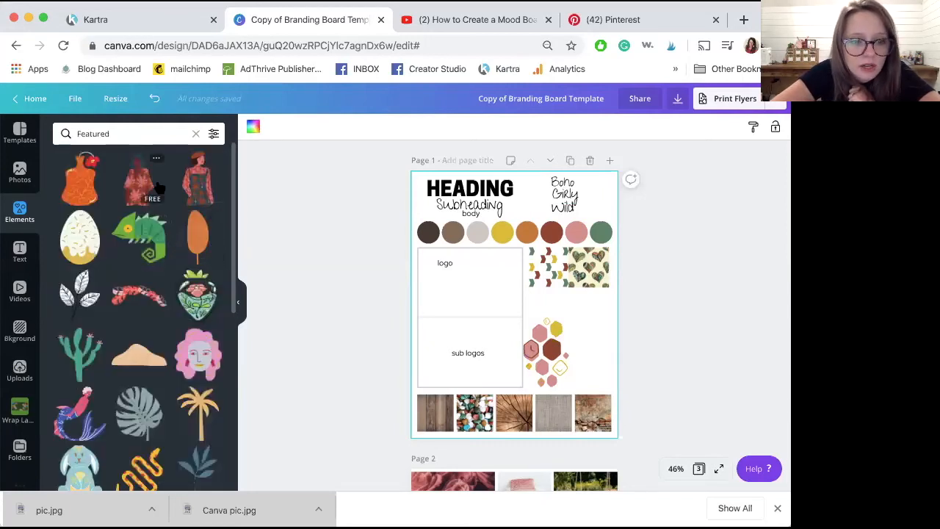
{"action": "scroll", "coordinate": [158, 186], "scroll_direction": "down", "scroll_amount": 5}
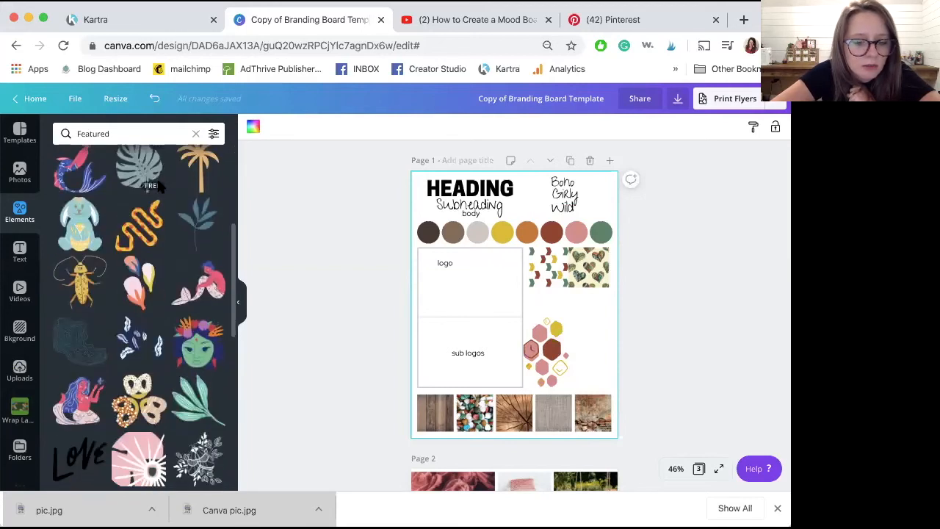
{"action": "scroll", "coordinate": [157, 180], "scroll_direction": "down", "scroll_amount": 4}
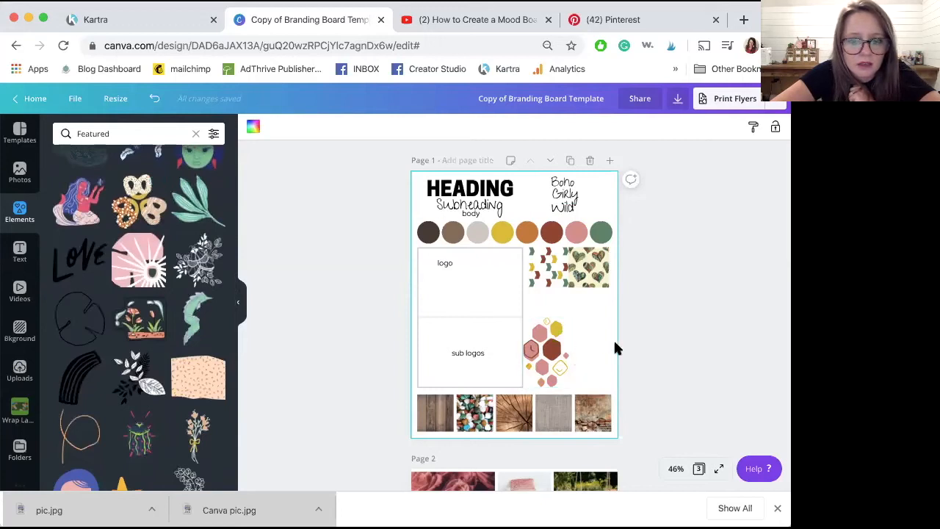
{"action": "scroll", "coordinate": [192, 294], "scroll_direction": "down", "scroll_amount": 2}
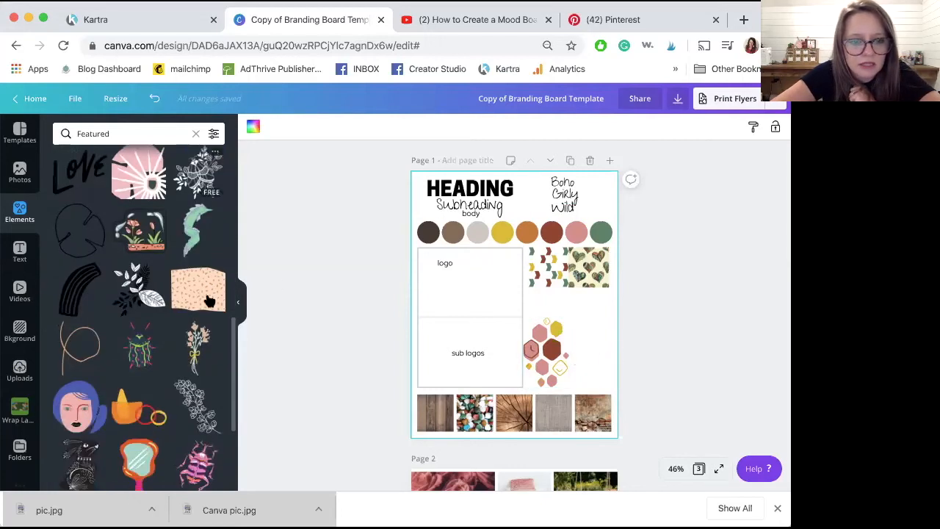
{"action": "scroll", "coordinate": [183, 294], "scroll_direction": "down", "scroll_amount": 2}
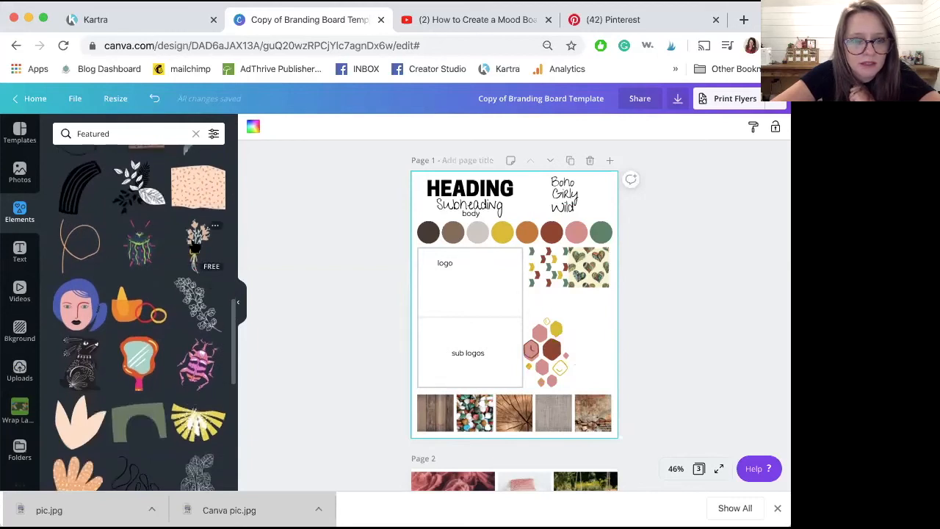
{"action": "left_click", "coordinate": [197, 244]}
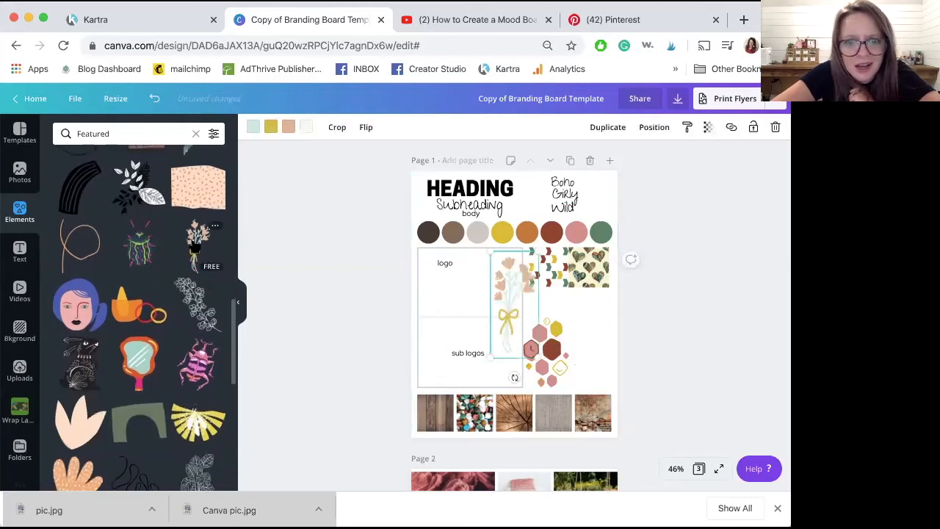
- Recolor the bouquet with palette colors: green stems, mustard yellow bow, dusty pink flowers, and light gray for the off-white parts
{"action": "left_click", "coordinate": [271, 130]}
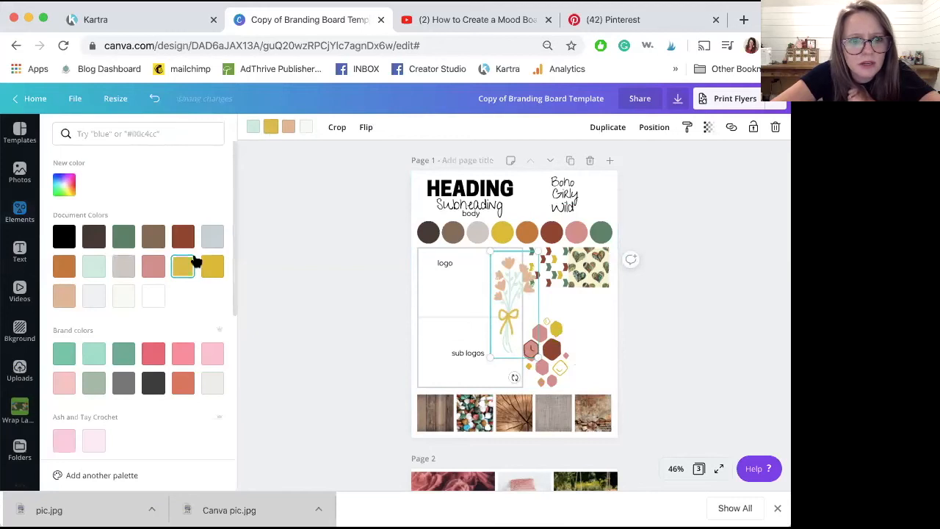
{"action": "left_click", "coordinate": [254, 127]}
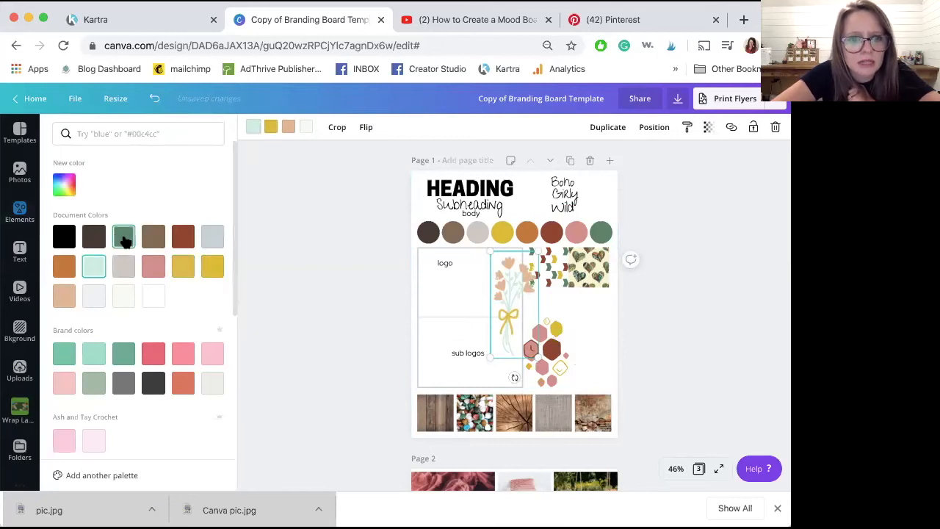
{"action": "left_click", "coordinate": [123, 237]}
{"action": "left_click", "coordinate": [153, 266]}
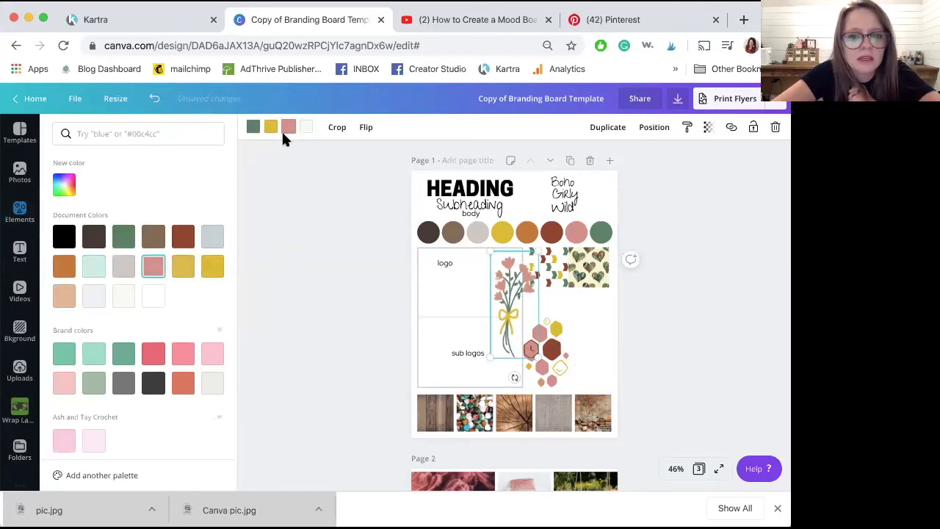
{"action": "left_click", "coordinate": [305, 128]}
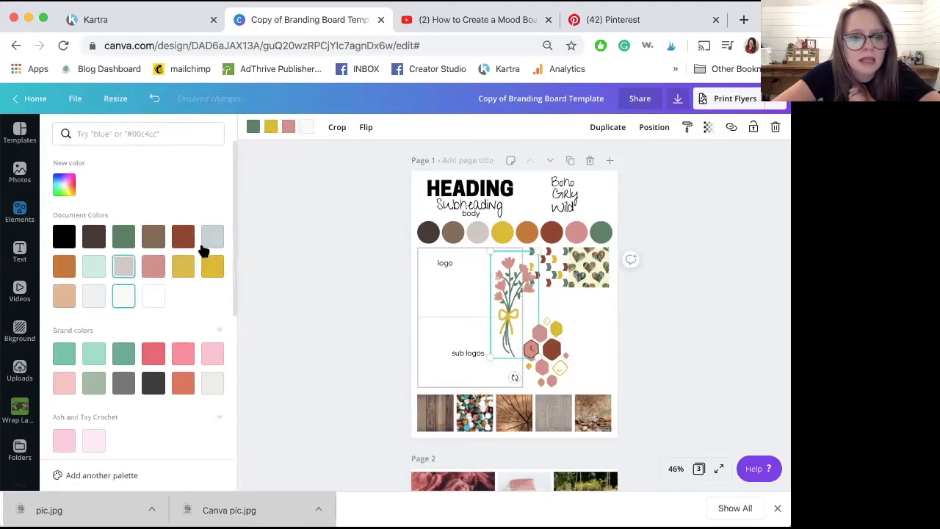
{"action": "left_click", "coordinate": [124, 268]}
- Shrink the bouquet and place it at the page's right edge, just above the row of texture photos
{"action": "left_click_drag", "start_coordinate": [507, 299], "coordinate": [592, 344]}
{"action": "left_click_drag", "start_coordinate": [615, 299], "coordinate": [604, 365]}
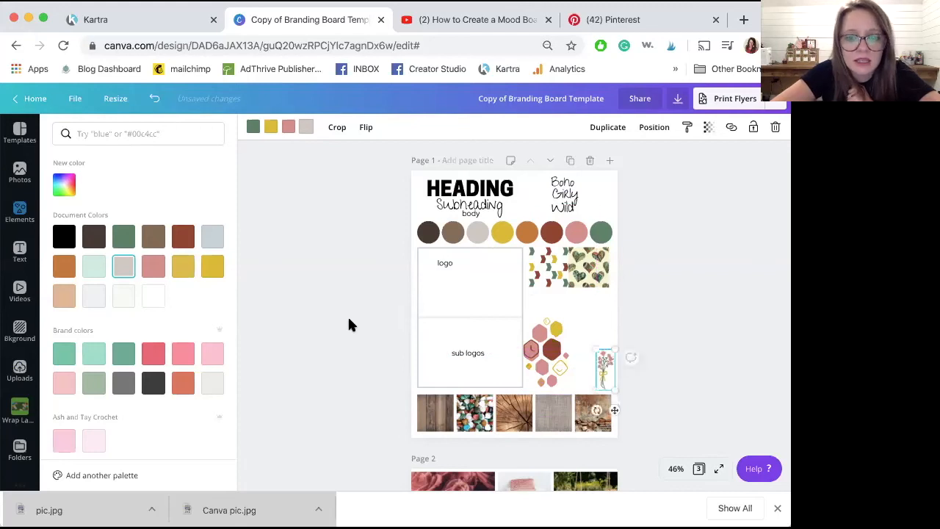
{"action": "left_click", "coordinate": [349, 319]}
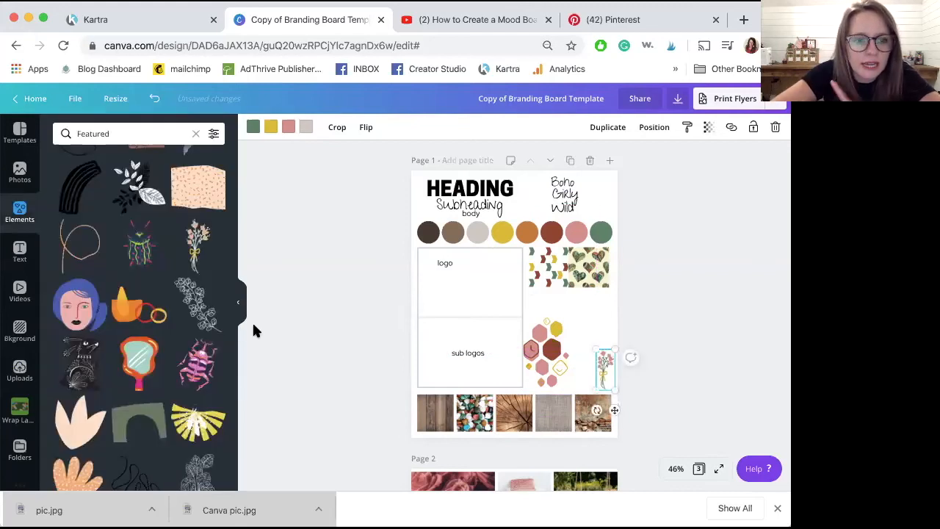
- Add the featured graphic of five multicolored brush strokes to page 1
{"action": "scroll", "coordinate": [166, 272], "scroll_direction": "down", "scroll_amount": 2}
{"action": "scroll", "coordinate": [164, 263], "scroll_direction": "down", "scroll_amount": 4}
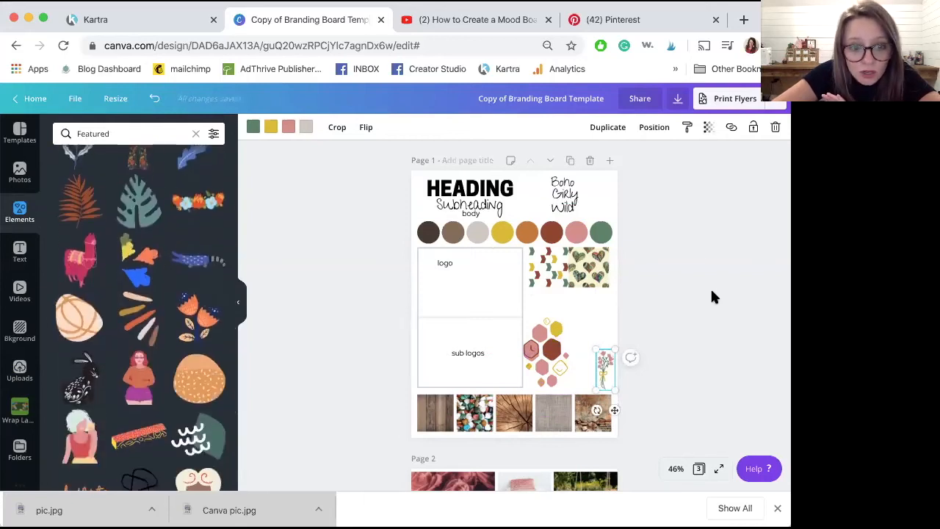
{"action": "scroll", "coordinate": [233, 358], "scroll_direction": "down", "scroll_amount": 1}
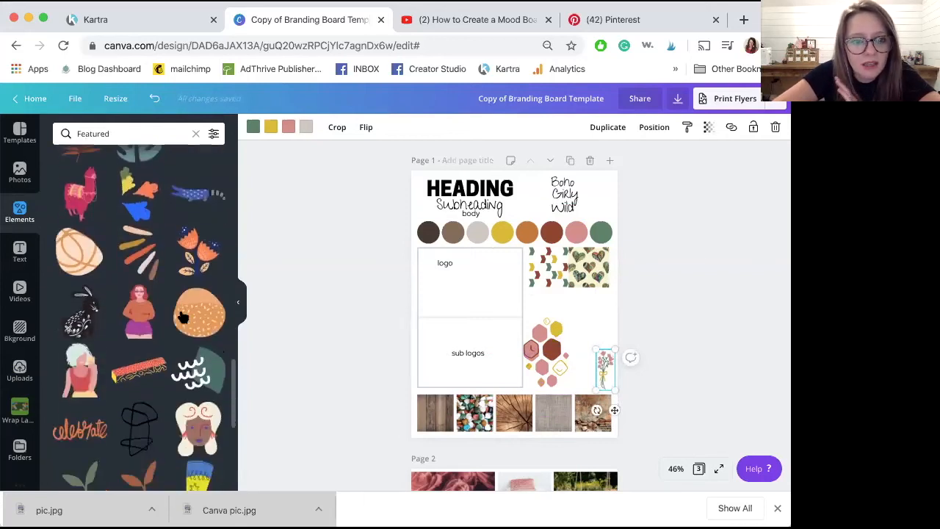
{"action": "left_click", "coordinate": [483, 317]}
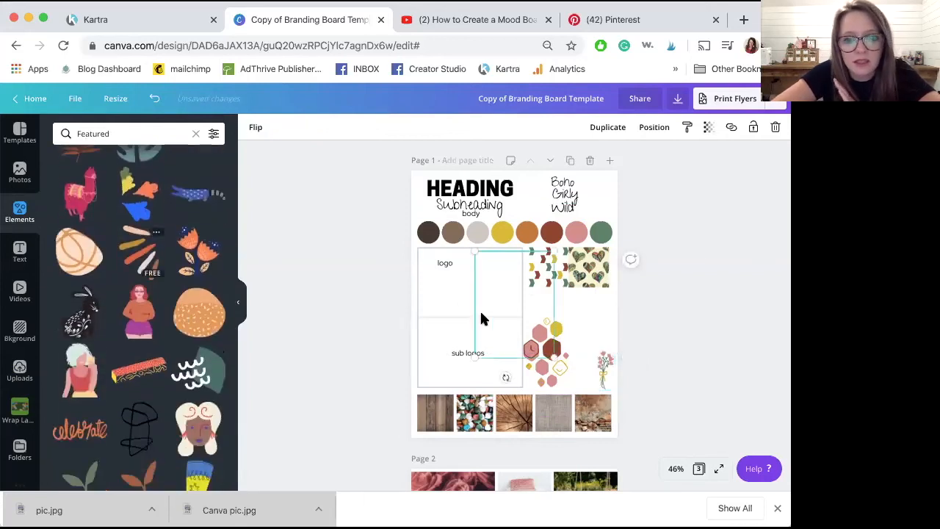
- Rotate and shrink the brush strokes graphic and place it between the hexagons and the bouquet
{"action": "left_click", "coordinate": [514, 371]}
{"action": "left_click", "coordinate": [518, 291]}
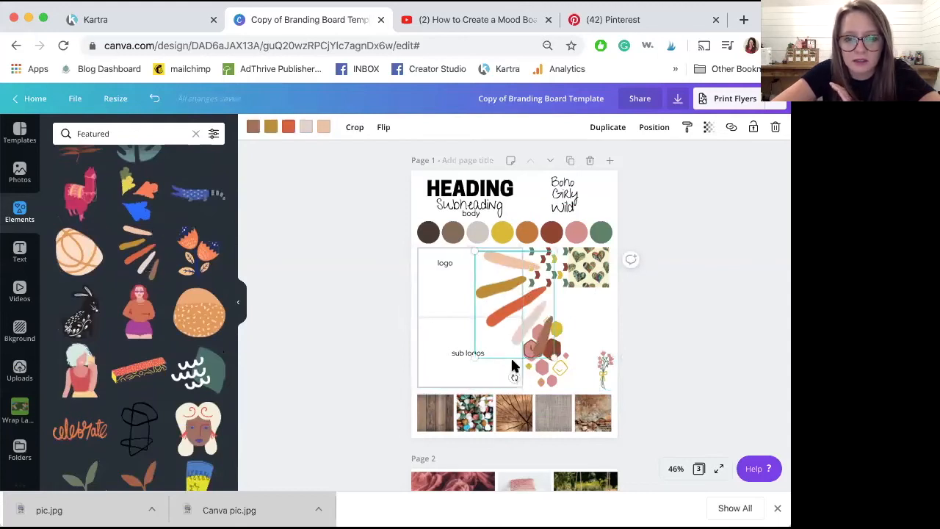
{"action": "mouse_move", "coordinate": [504, 373]}
{"action": "left_mouse_down"}
{"action": "mouse_move", "coordinate": [486, 317]}
{"action": "mouse_move", "coordinate": [533, 346]}
{"action": "mouse_move", "coordinate": [545, 313]}
{"action": "left_mouse_up"}
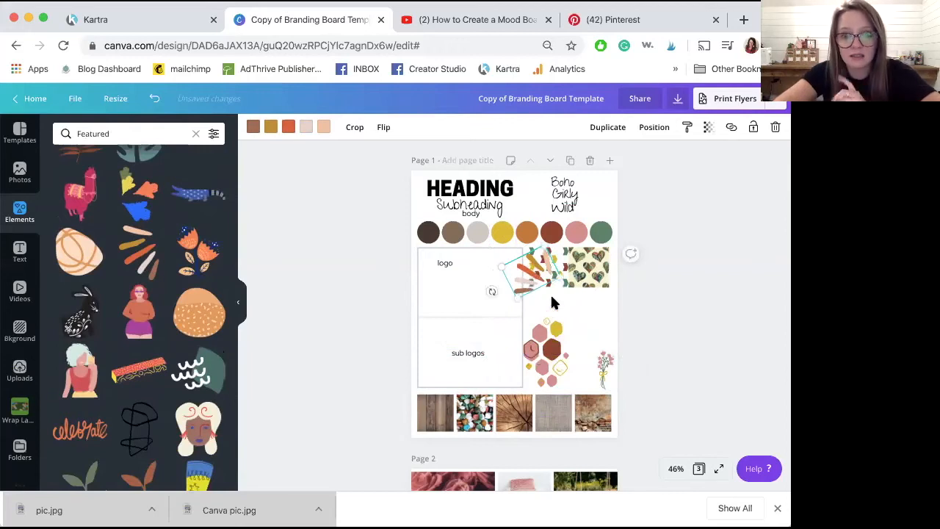
{"action": "left_click", "coordinate": [643, 349]}
{"action": "mouse_move", "coordinate": [545, 272]}
{"action": "left_mouse_down"}
{"action": "mouse_move", "coordinate": [577, 305]}
{"action": "mouse_move", "coordinate": [596, 349]}
{"action": "mouse_move", "coordinate": [595, 331]}
{"action": "left_mouse_up"}
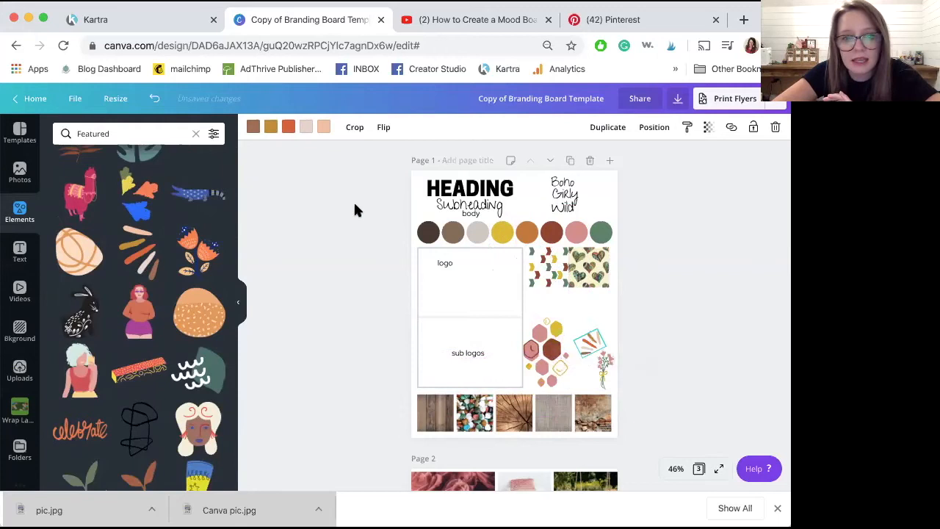
- Recolor the brush strokes with palette colors: red-orange to orange, peach to dusty pink, ochre to mustard yellow, and reddish brown to taupe brown
{"action": "left_click", "coordinate": [289, 128]}
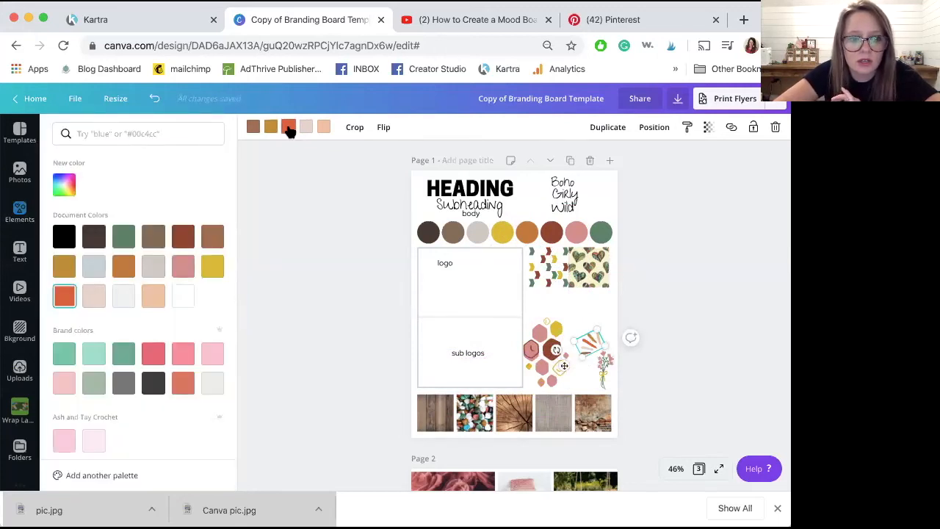
{"action": "left_click", "coordinate": [127, 267]}
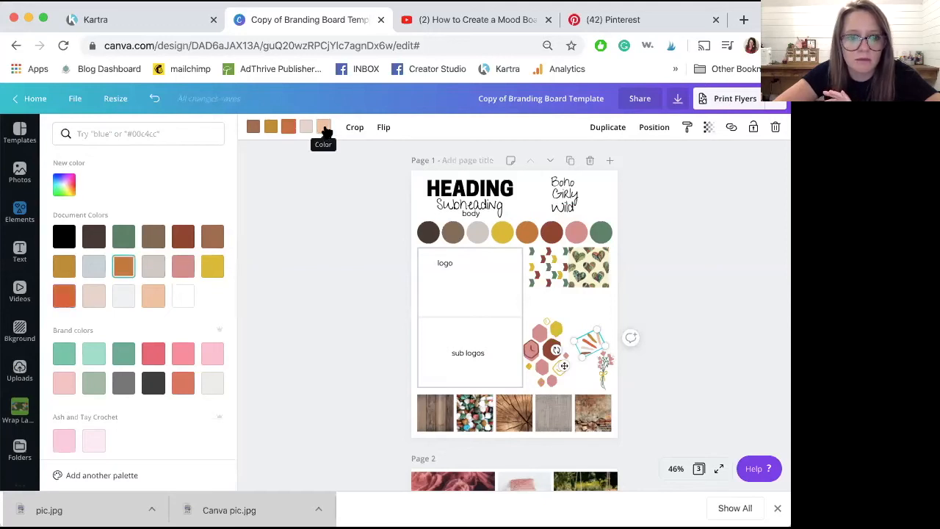
{"action": "left_click", "coordinate": [185, 266]}
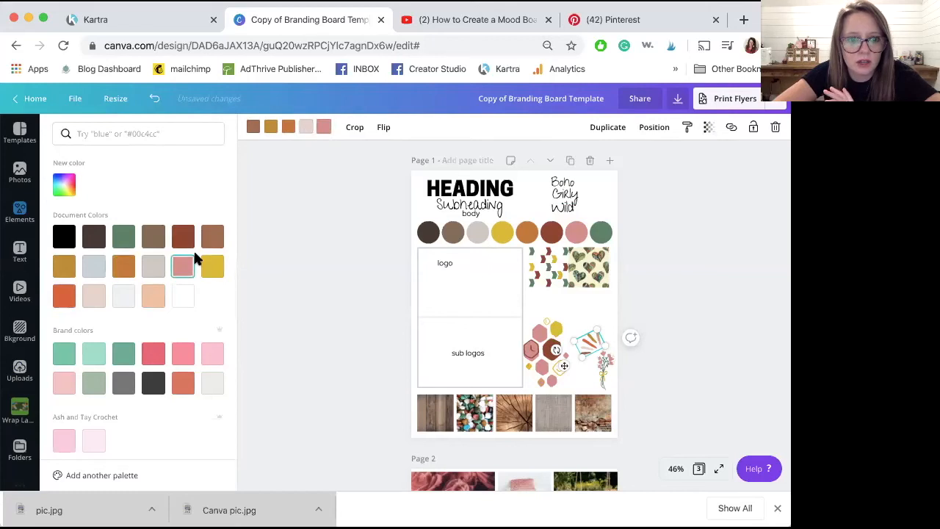
{"action": "left_click", "coordinate": [268, 130]}
{"action": "left_click", "coordinate": [217, 272]}
{"action": "left_click", "coordinate": [252, 128]}
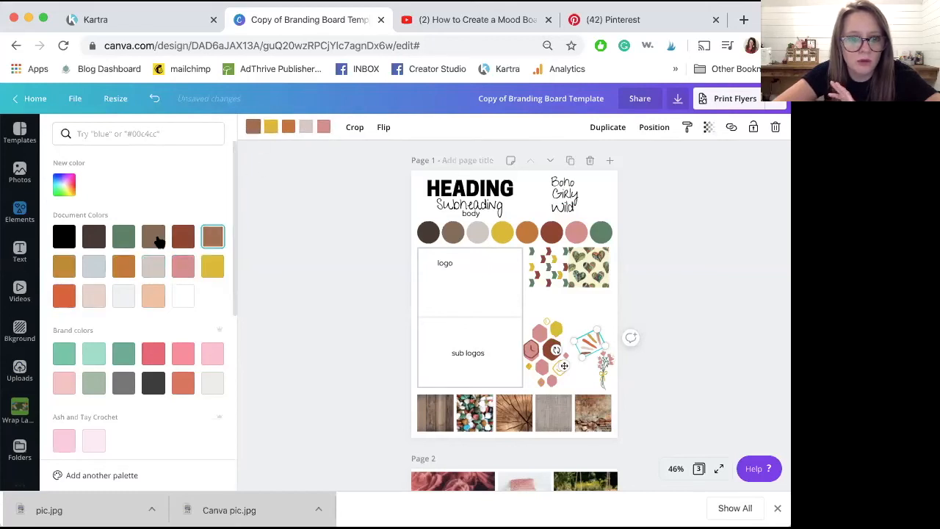
{"action": "left_click", "coordinate": [156, 240]}
{"action": "left_click", "coordinate": [330, 263]}
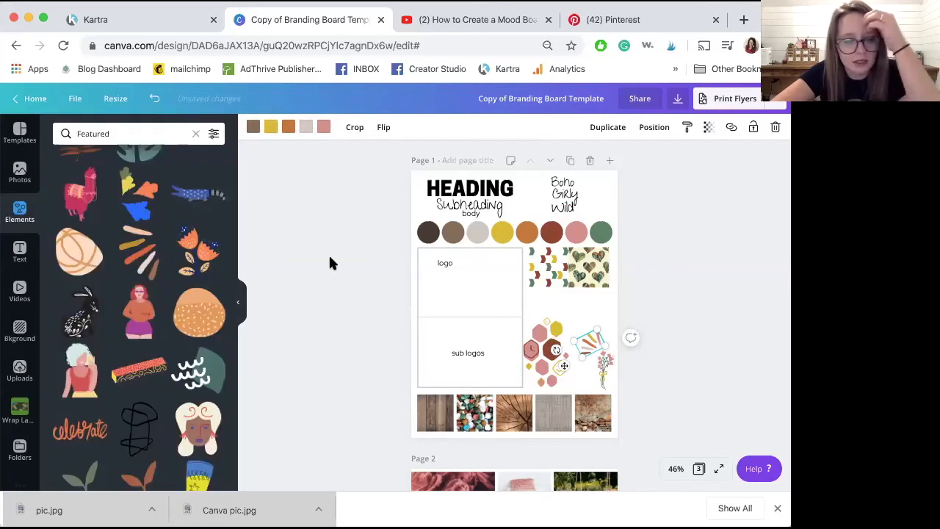
- Add the featured teal and pink moth graphic to page 1
{"action": "scroll", "coordinate": [124, 336], "scroll_direction": "down", "scroll_amount": 3}
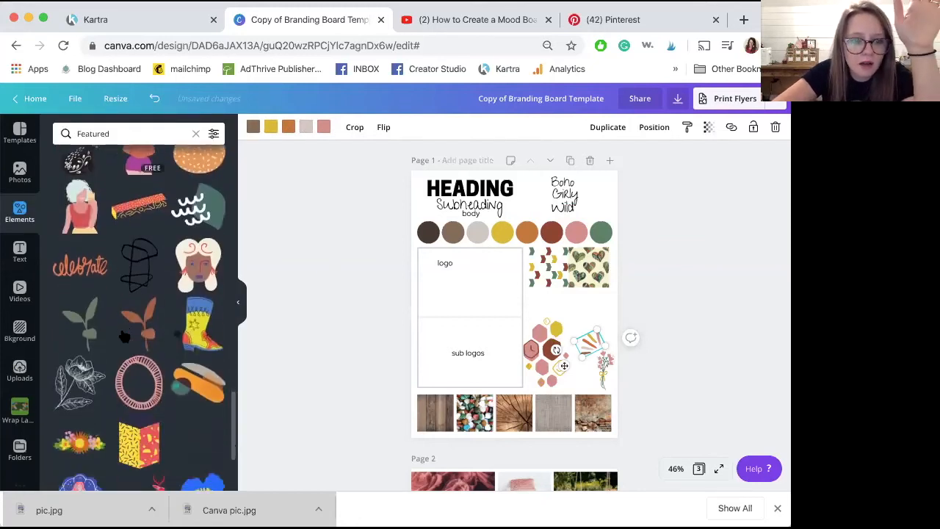
{"action": "scroll", "coordinate": [98, 296], "scroll_direction": "down", "scroll_amount": 1}
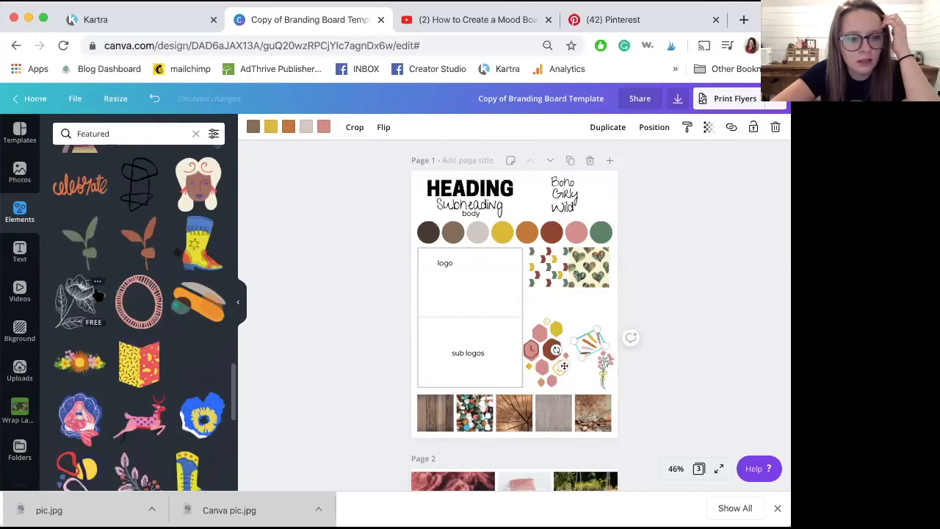
{"action": "scroll", "coordinate": [98, 292], "scroll_direction": "down", "scroll_amount": 4}
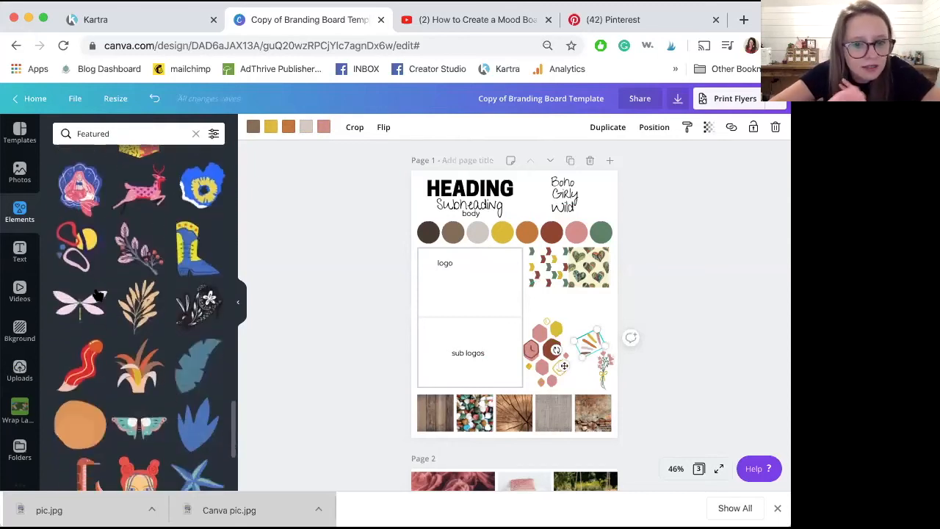
{"action": "scroll", "coordinate": [96, 294], "scroll_direction": "down", "scroll_amount": 3}
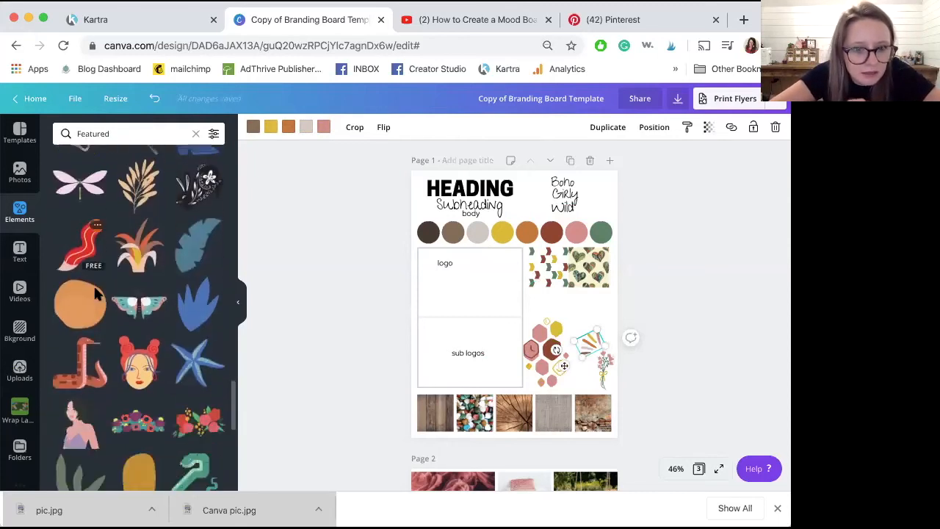
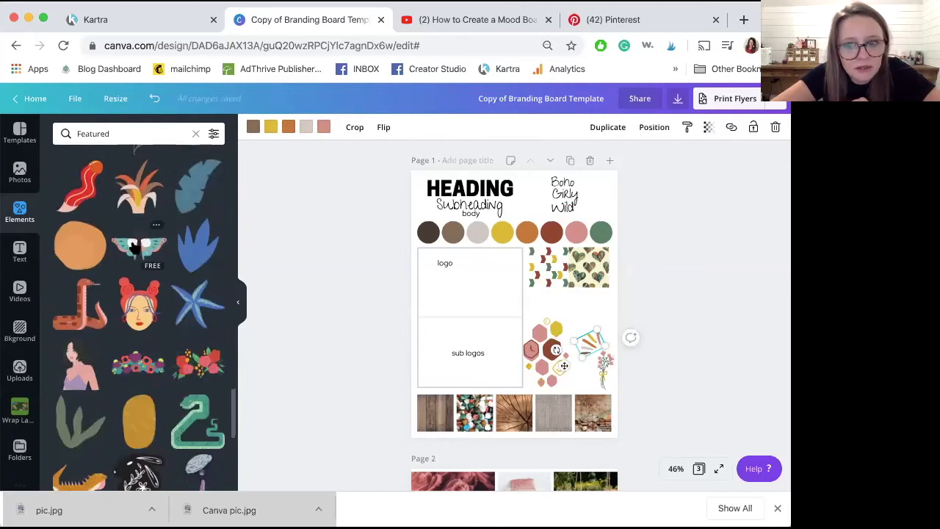
{"action": "left_click", "coordinate": [134, 249]}
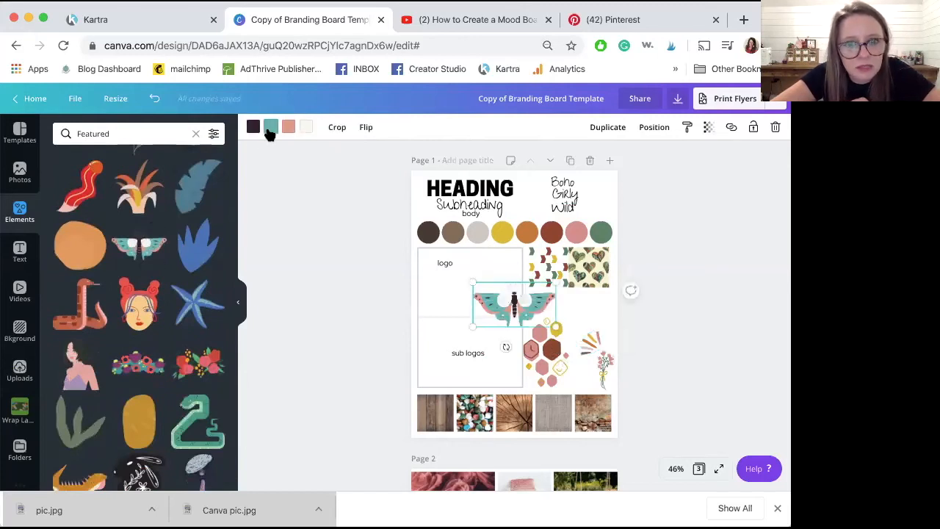
- Recolor the moth with palette colors: teal to green, salmon to dusty pink, off-white to mustard yellow, and the dark body to rust red
{"action": "left_click", "coordinate": [271, 128]}
{"action": "left_click", "coordinate": [153, 236]}
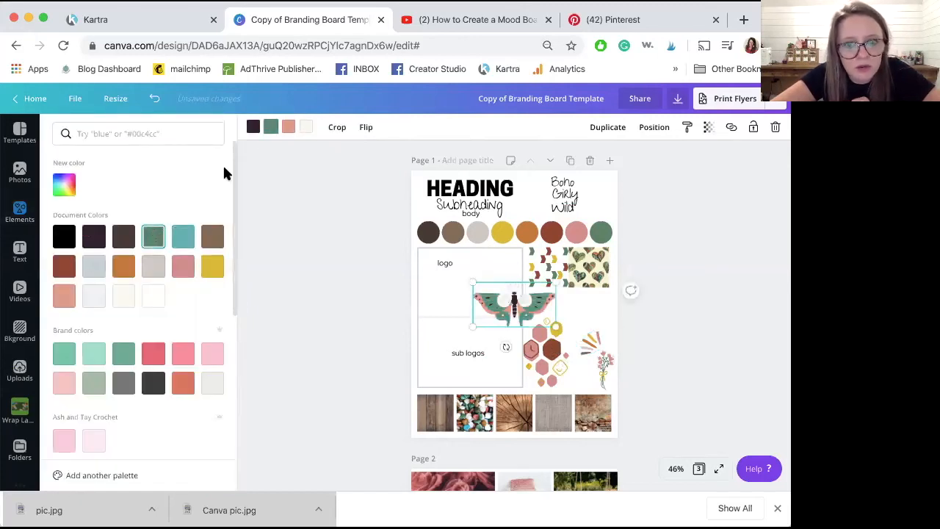
{"action": "left_click", "coordinate": [288, 127]}
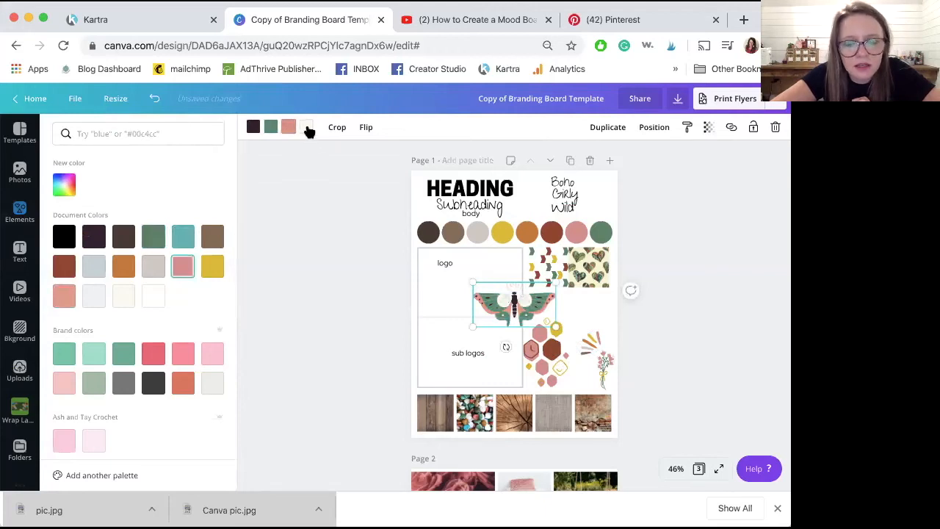
{"action": "left_click", "coordinate": [212, 272]}
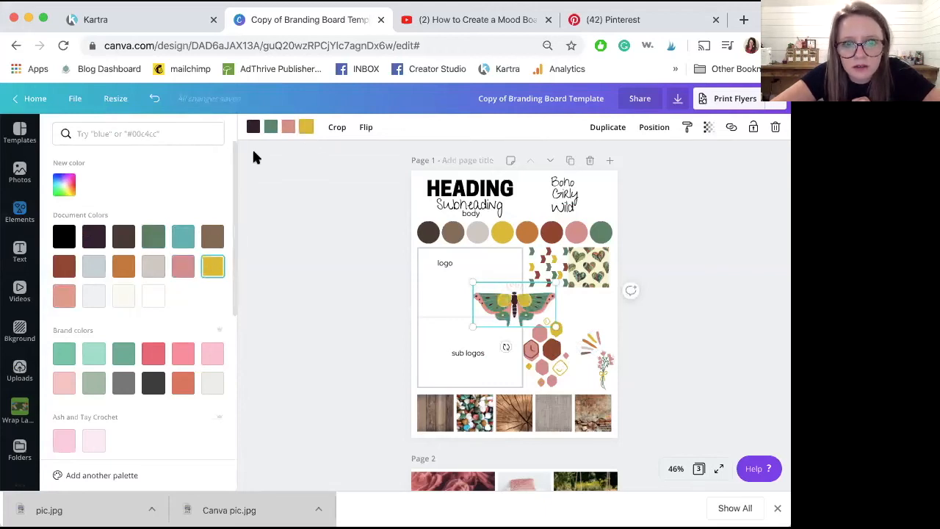
{"action": "left_click", "coordinate": [254, 127]}
{"action": "left_click", "coordinate": [64, 267]}
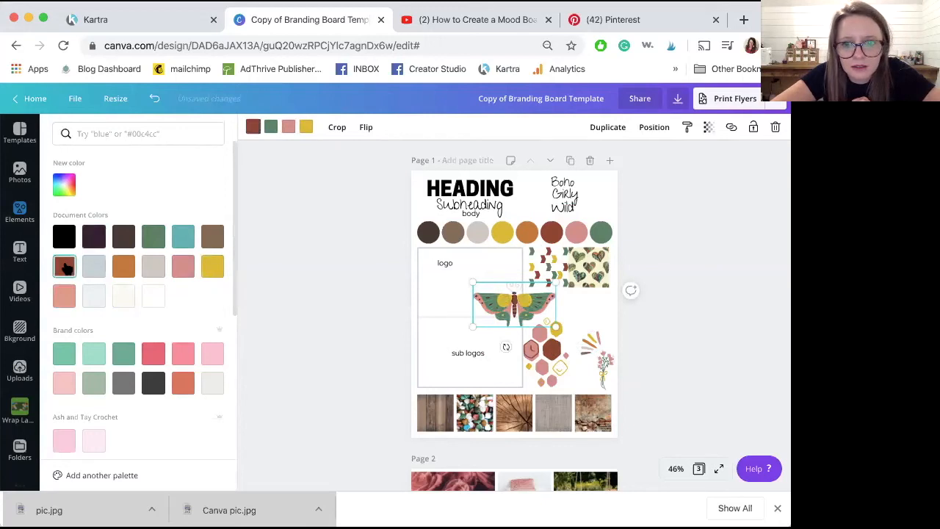
- Shrink the moth and place it between the hexagons and the bouquet above the texture photos, and adjust the hexagon graphic to fit
{"action": "left_click_drag", "start_coordinate": [474, 284], "coordinate": [545, 363]}
{"action": "left_click", "coordinate": [565, 358]}
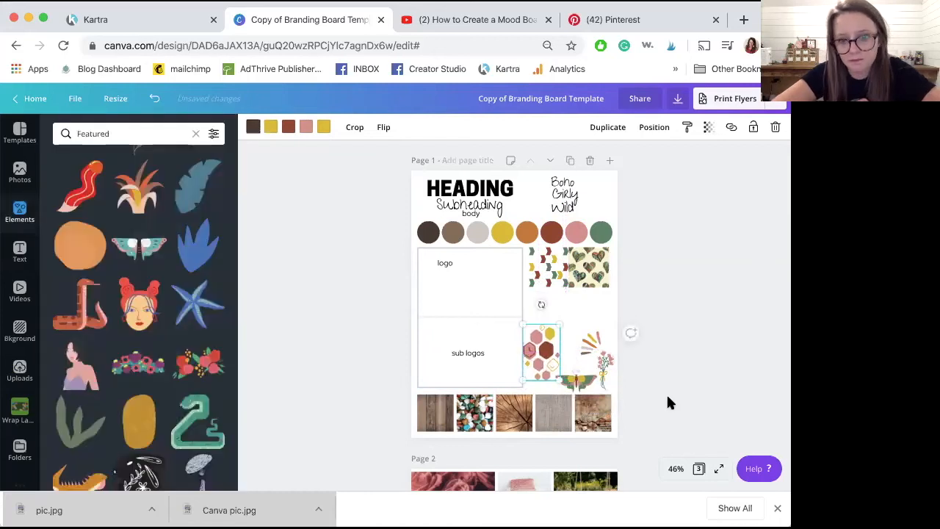
{"action": "left_click", "coordinate": [668, 398]}
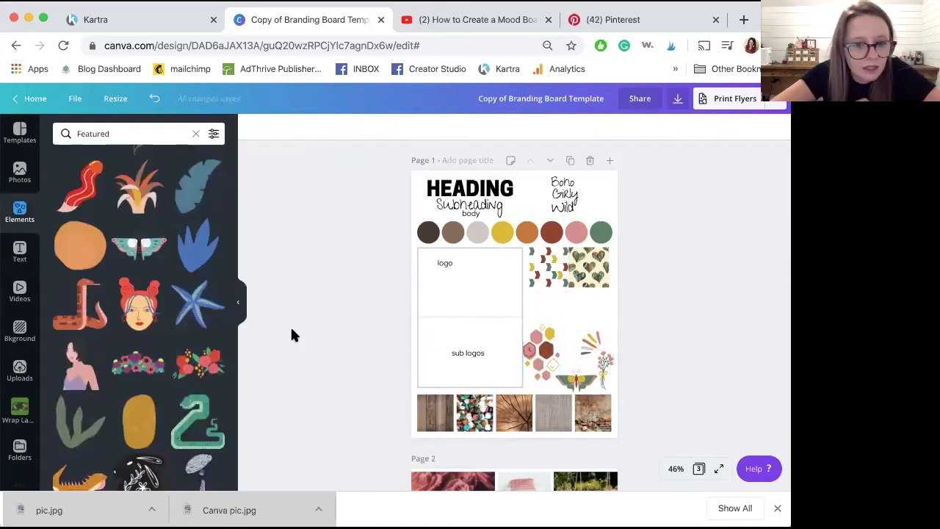
- Look through the featured graphics for another element that suits the branding board
{"action": "scroll", "coordinate": [211, 341], "scroll_direction": "down", "scroll_amount": 2}
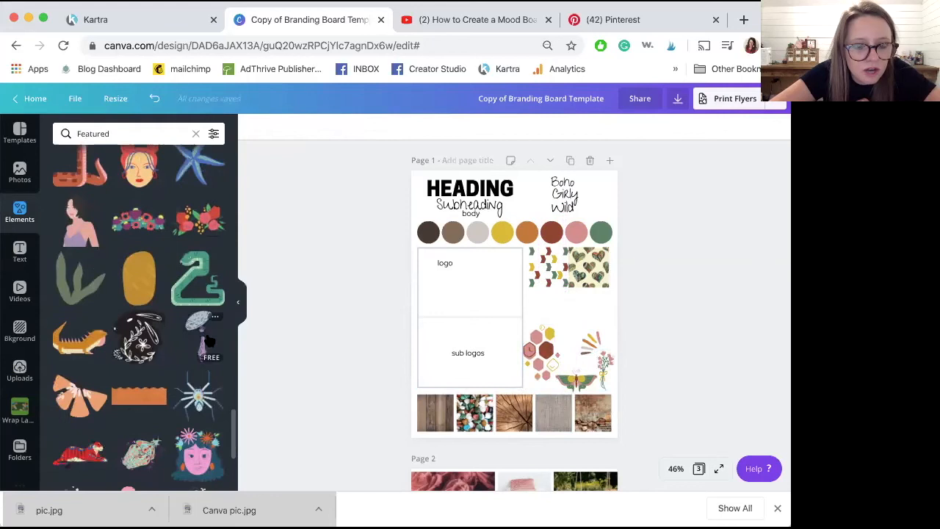
{"action": "scroll", "coordinate": [156, 269], "scroll_direction": "down", "scroll_amount": 3}
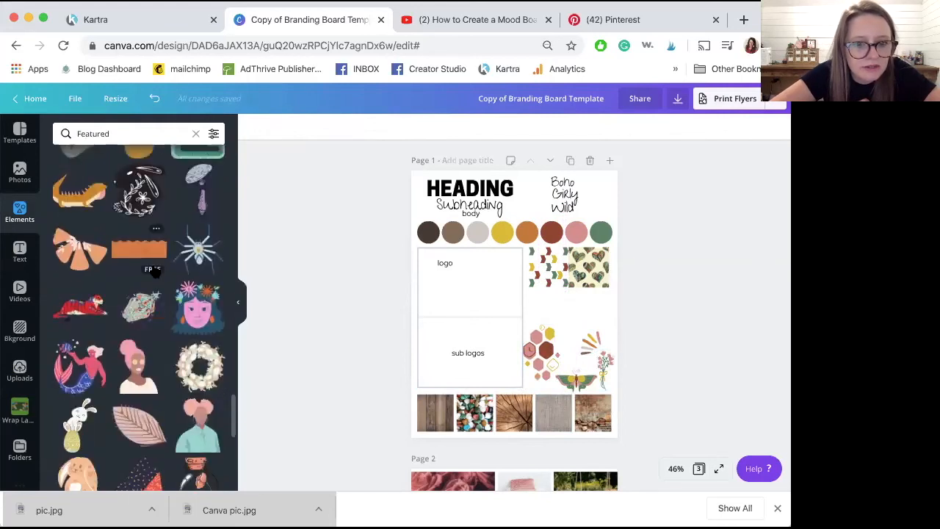
{"action": "scroll", "coordinate": [156, 270], "scroll_direction": "down", "scroll_amount": 2}
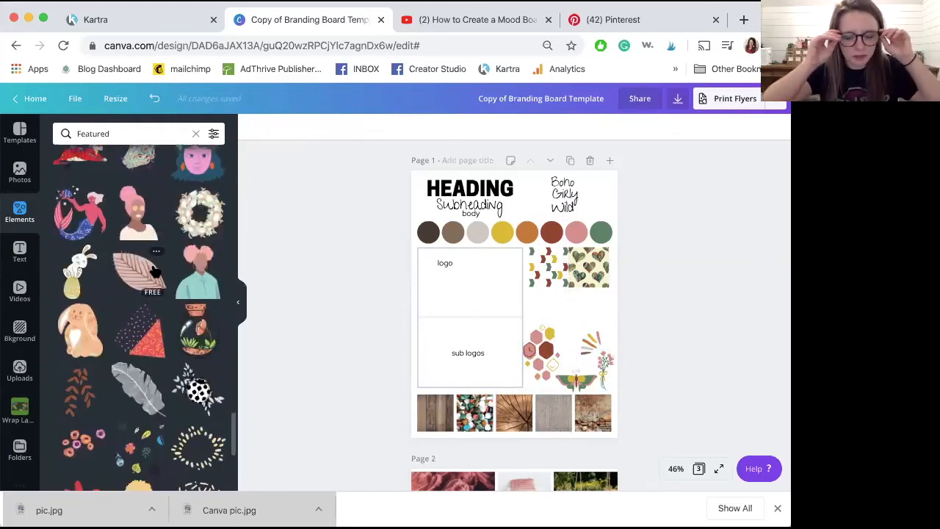
{"action": "scroll", "coordinate": [156, 272], "scroll_direction": "down", "scroll_amount": 2}
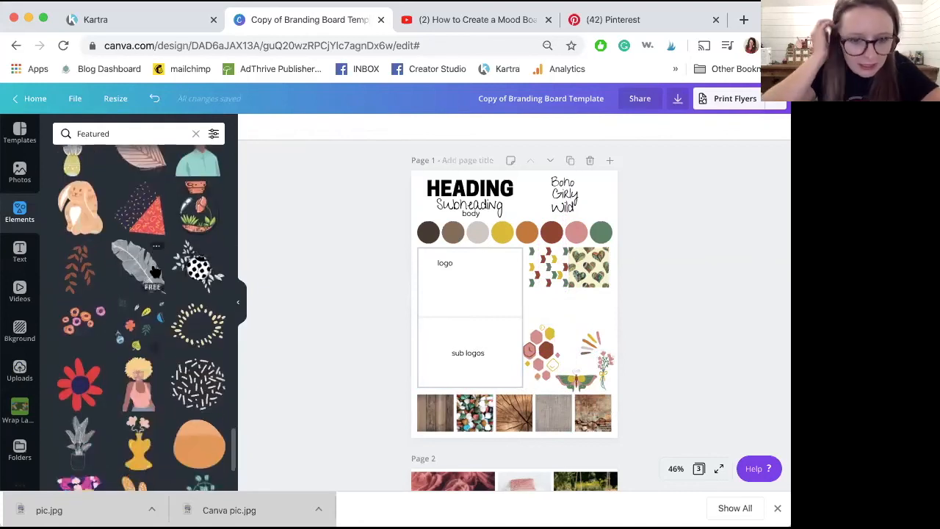
{"action": "scroll", "coordinate": [156, 272], "scroll_direction": "down", "scroll_amount": 3}
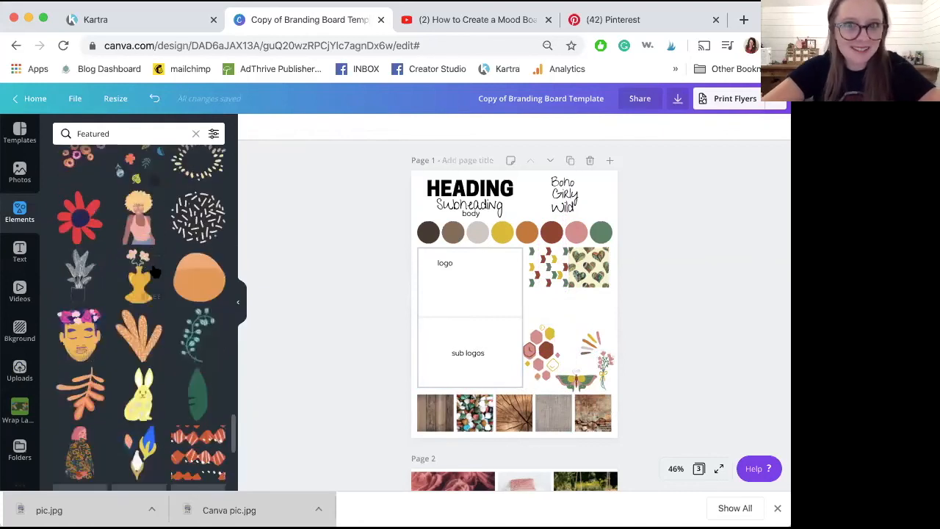
{"action": "scroll", "coordinate": [155, 272], "scroll_direction": "down", "scroll_amount": 4}
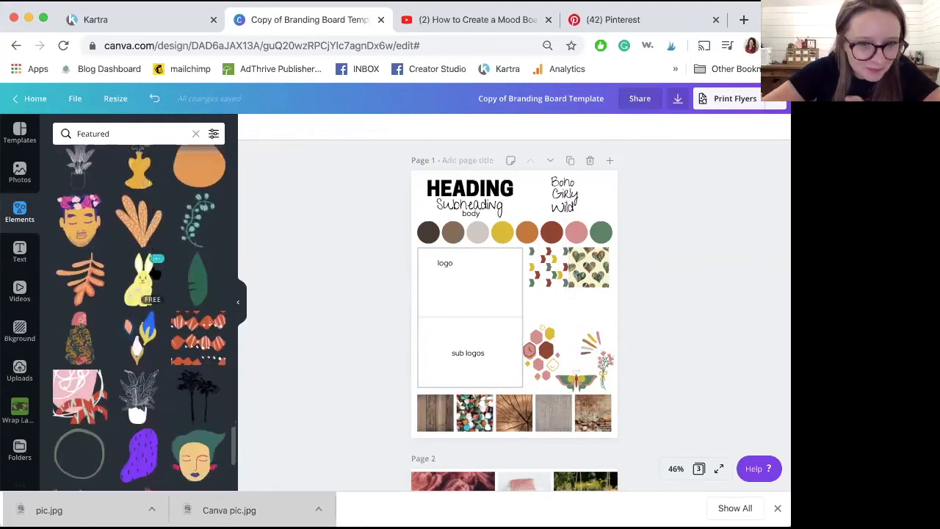
{"action": "scroll", "coordinate": [116, 284], "scroll_direction": "down", "scroll_amount": 10}
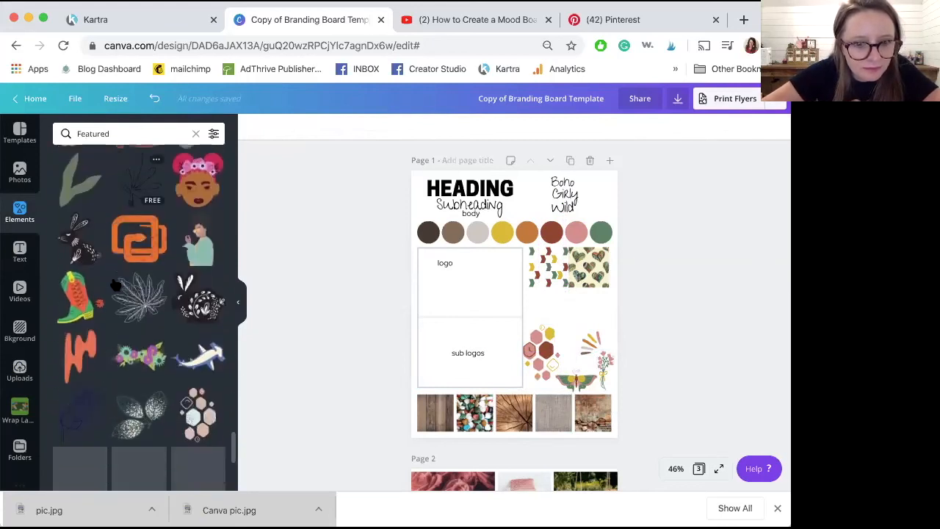
{"action": "scroll", "coordinate": [115, 284], "scroll_direction": "down", "scroll_amount": 3}
- Add the featured orange dashed shape to page 1 and try palette colors on its fill and dashes
{"action": "left_click", "coordinate": [80, 315]}
{"action": "left_click", "coordinate": [252, 126]}
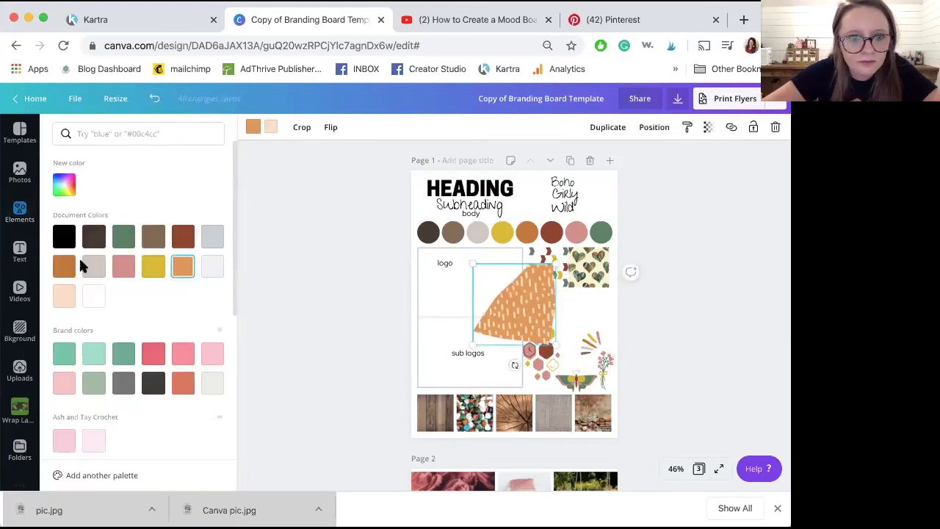
{"action": "left_click", "coordinate": [156, 241]}
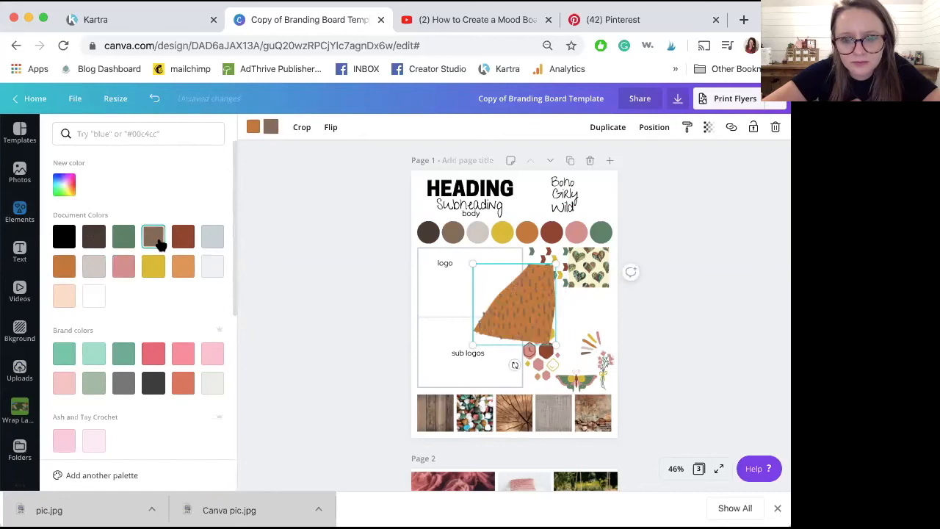
{"action": "left_click", "coordinate": [123, 270]}
{"action": "left_click", "coordinate": [98, 272]}
{"action": "left_click", "coordinate": [253, 128]}
{"action": "left_click", "coordinate": [123, 245]}
{"action": "left_click", "coordinate": [271, 130]}
{"action": "left_click", "coordinate": [126, 270]}
- Try a smaller size and other palette colors on the dashed shape, and delete it
{"action": "left_click_drag", "start_coordinate": [556, 346], "coordinate": [547, 335]}
{"action": "left_click", "coordinate": [253, 127]}
{"action": "left_click", "coordinate": [154, 238]}
{"action": "left_click", "coordinate": [97, 269]}
{"action": "left_click", "coordinate": [153, 266]}
{"action": "left_click_drag", "start_coordinate": [513, 300], "coordinate": [584, 301]}
{"action": "key", "text": "Delete"}
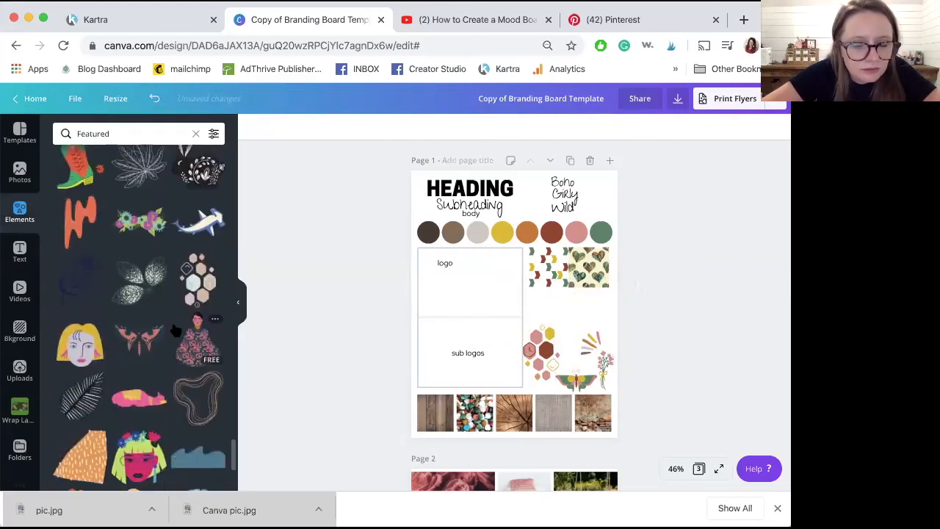
- Show more graphics by the artist of the featured hexagon graphic
{"action": "mouse_move", "coordinate": [214, 263]}
{"action": "left_click", "coordinate": [280, 305]}
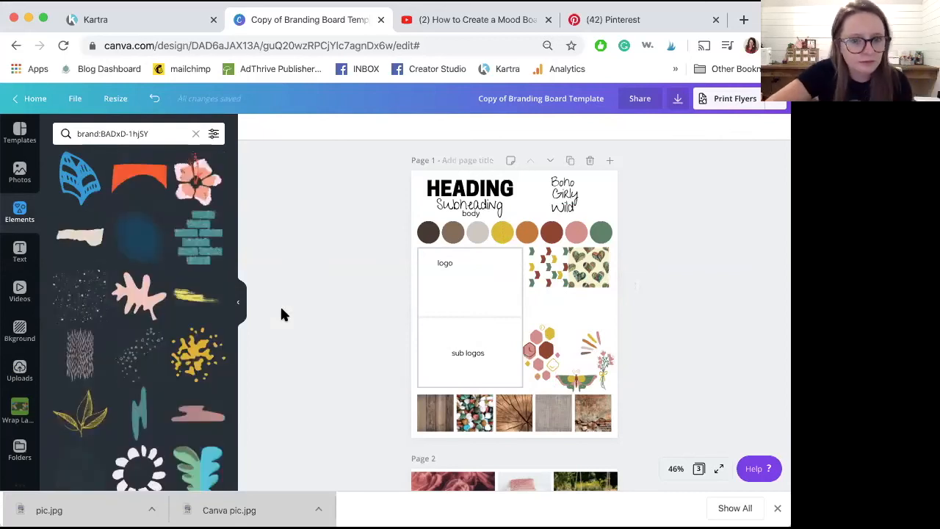
- Add the speckle graphic, try palette colors on it, and place it below the chevron pattern
{"action": "left_click", "coordinate": [77, 297]}
{"action": "left_click", "coordinate": [98, 276]}
{"action": "left_click", "coordinate": [98, 275]}
{"action": "left_click", "coordinate": [253, 127]}
{"action": "left_click", "coordinate": [154, 237]}
{"action": "left_click_drag", "start_coordinate": [473, 342], "coordinate": [550, 313]}
{"action": "left_click", "coordinate": [309, 311]}
- Add the vertical dash texture graphic to page 1 and recolor it taupe brown
{"action": "left_click", "coordinate": [80, 355]}
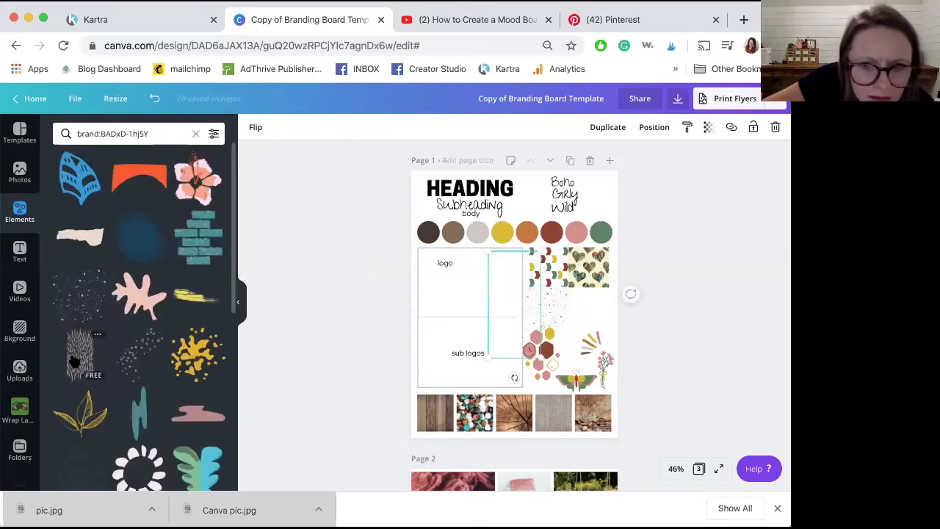
{"action": "left_click_drag", "start_coordinate": [506, 353], "coordinate": [578, 355]}
{"action": "left_click_drag", "start_coordinate": [596, 391], "coordinate": [537, 353]}
{"action": "left_click", "coordinate": [253, 127]}
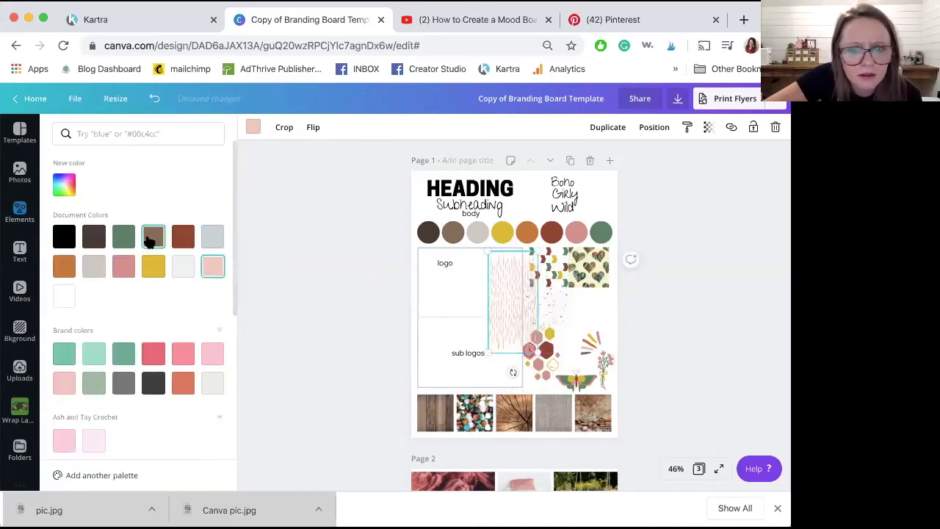
{"action": "left_click", "coordinate": [147, 238]}
- Remove the speckle graphic and crop the dash texture down to its lower half
{"action": "left_click", "coordinate": [550, 309]}
{"action": "left_click", "coordinate": [285, 128]}
{"action": "left_click", "coordinate": [325, 117]}
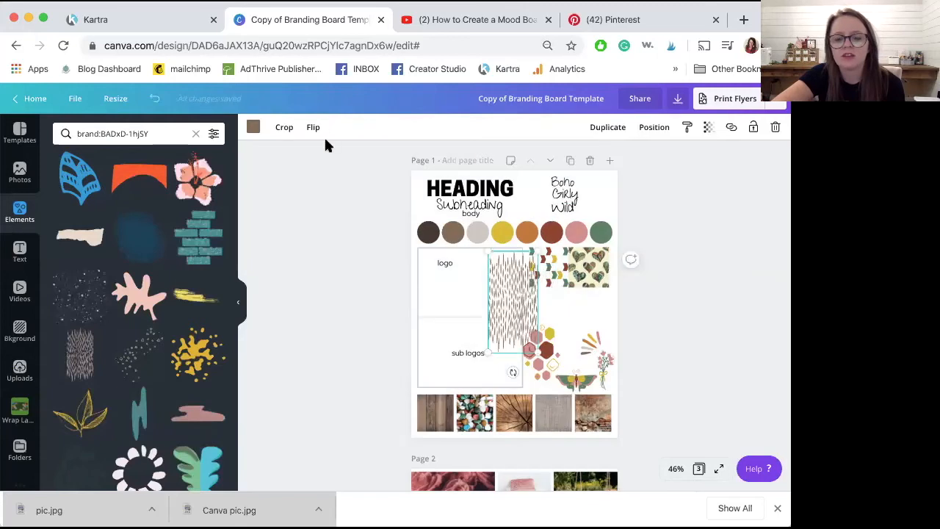
{"action": "left_click_drag", "start_coordinate": [551, 299], "coordinate": [559, 281]}
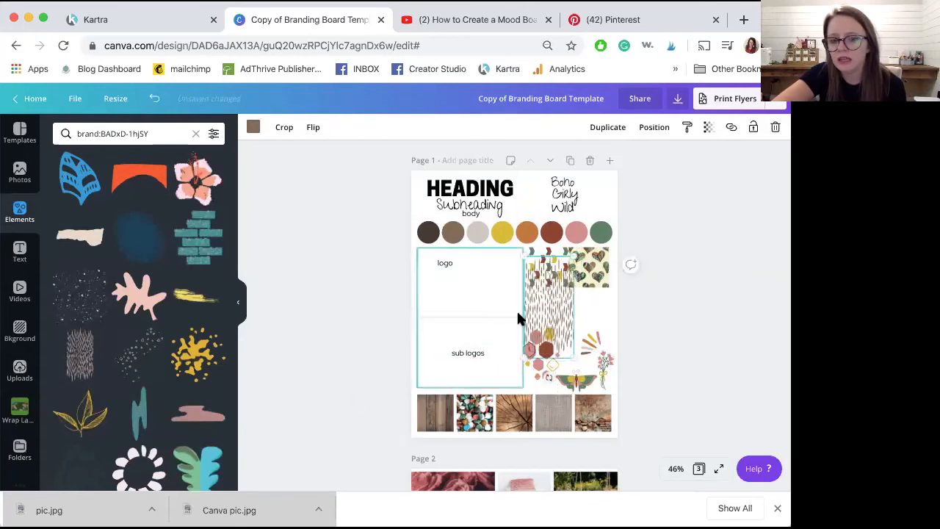
{"action": "left_click_drag", "start_coordinate": [498, 299], "coordinate": [498, 300]}
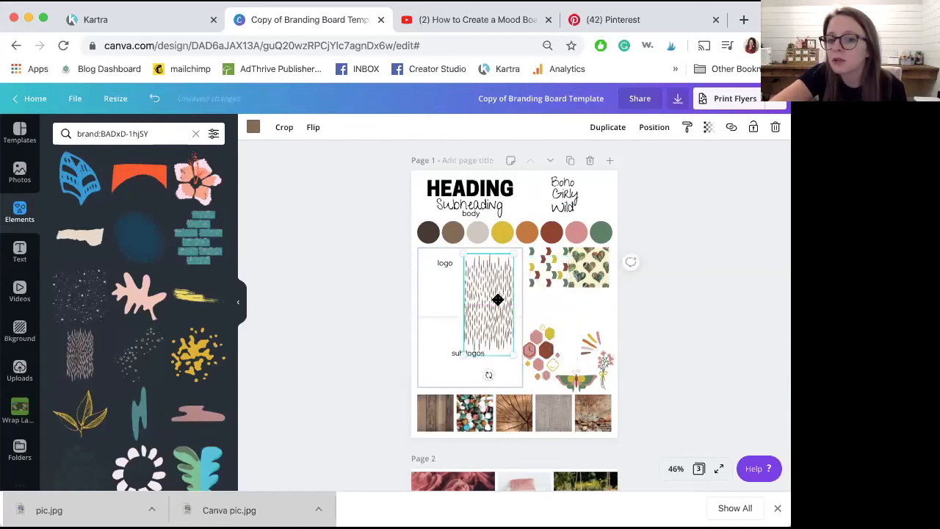
{"action": "double_click", "coordinate": [498, 299]}
{"action": "left_click_drag", "start_coordinate": [511, 255], "coordinate": [518, 290]}
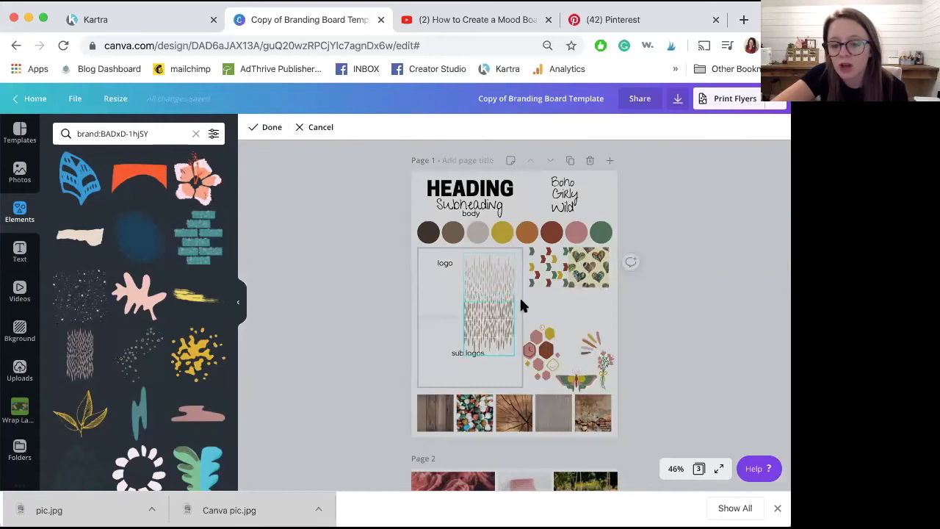
{"action": "left_click", "coordinate": [328, 258]}
- Move the cropped dash texture directly below the chevron pattern and shrink it to the pattern's width
{"action": "left_click_drag", "start_coordinate": [479, 317], "coordinate": [542, 297]}
{"action": "left_click_drag", "start_coordinate": [575, 338], "coordinate": [564, 334]}
{"action": "key", "text": "Down"}
{"action": "key", "text": "Down"}
{"action": "key", "text": "Left"}
{"action": "key", "text": "Left"}
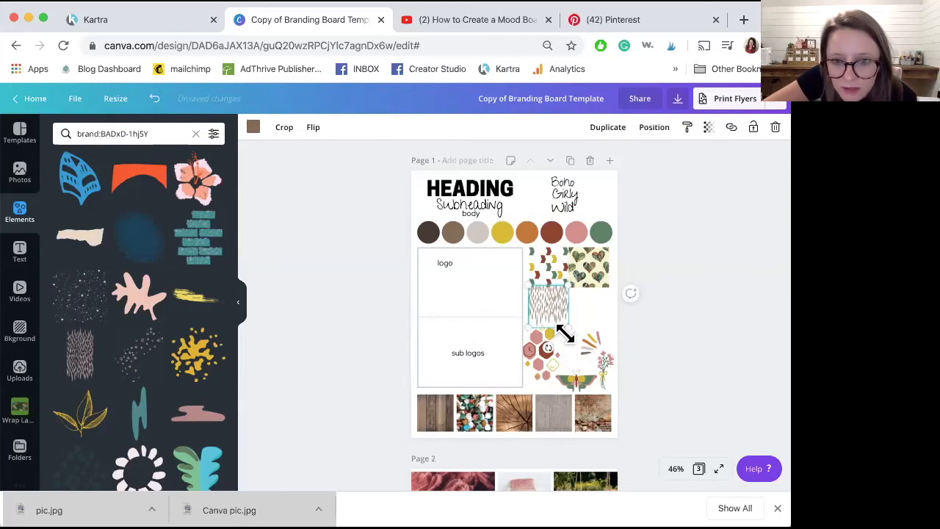
{"action": "left_click", "coordinate": [664, 366]}
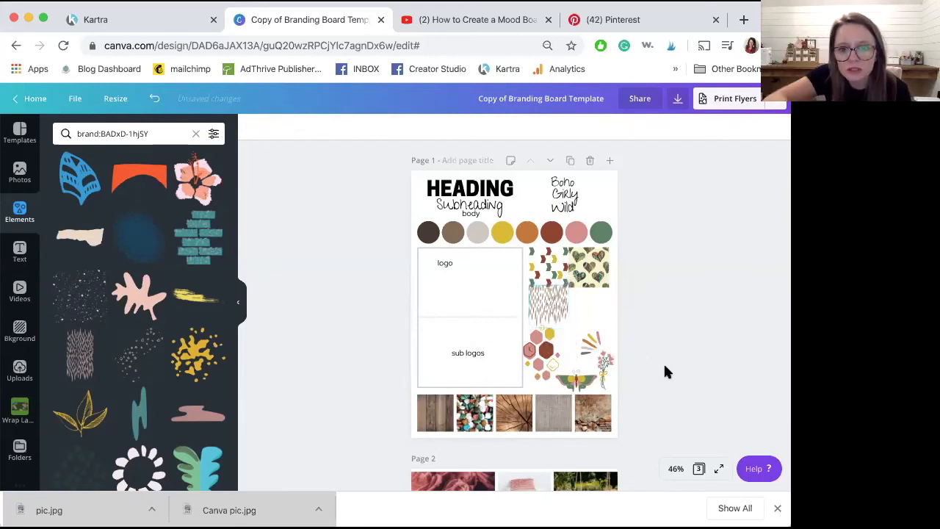
{"action": "left_click", "coordinate": [549, 312]}
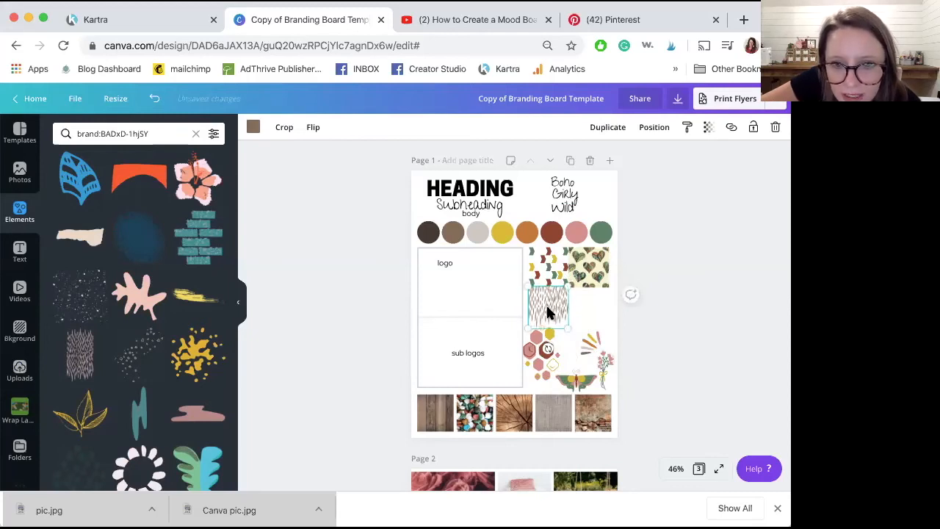
{"action": "left_click", "coordinate": [664, 378]}
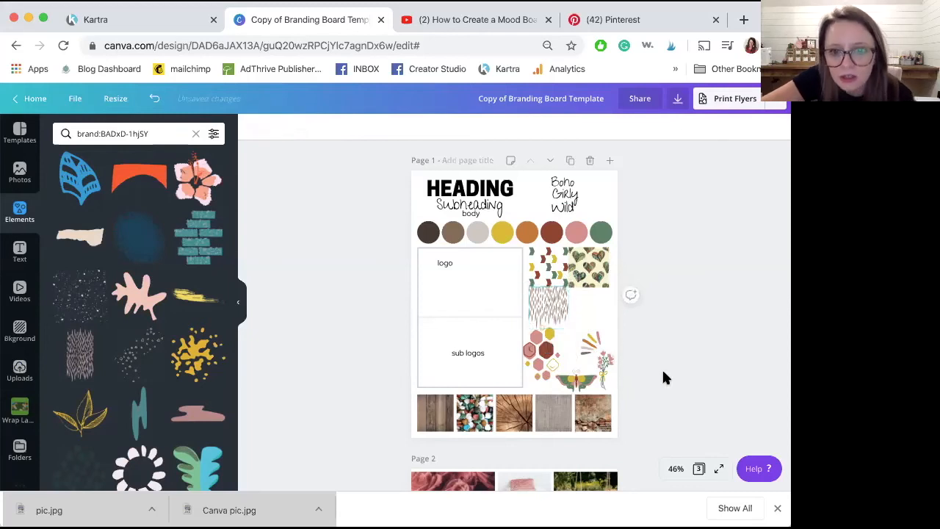
- Nudge the dash texture down so it sits flush beneath the chevron pattern without overlapping it
{"action": "left_click", "coordinate": [675, 473]}
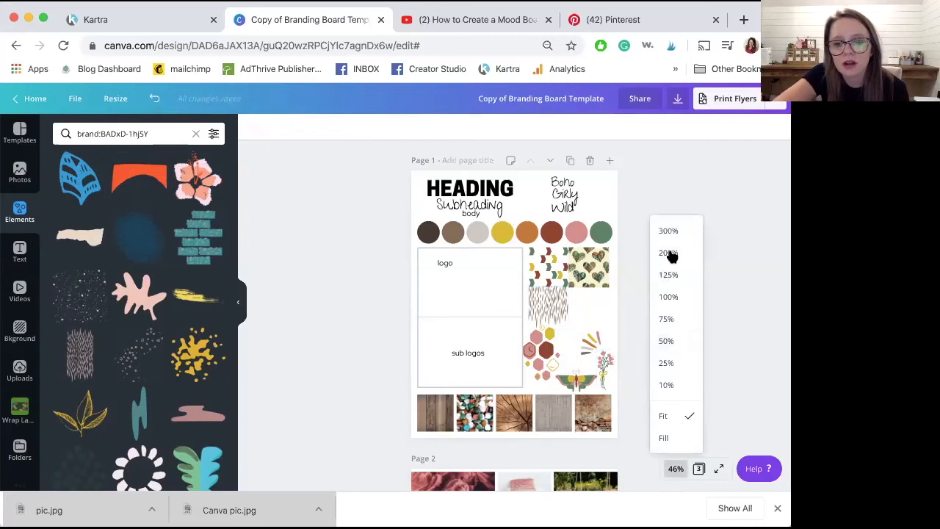
{"action": "left_click", "coordinate": [667, 276]}
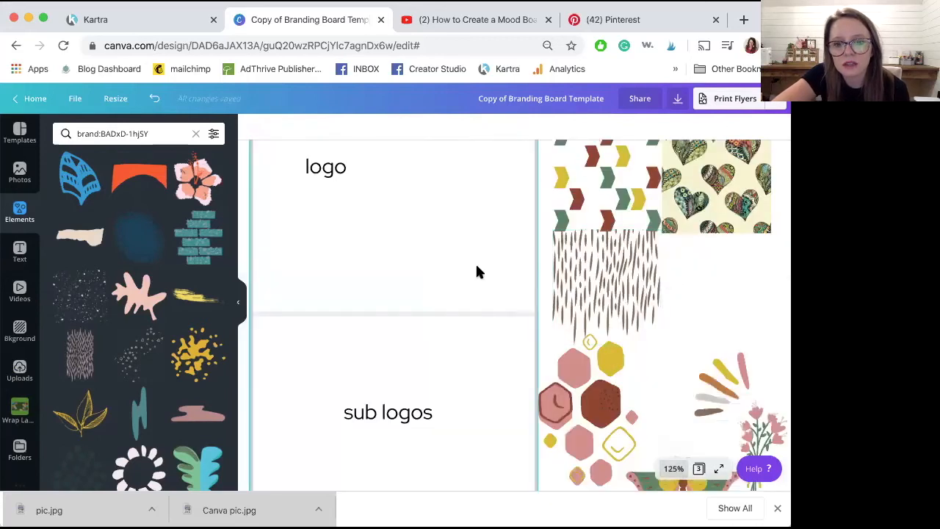
{"action": "left_click", "coordinate": [588, 271]}
{"action": "key", "text": "Down"}
{"action": "key", "text": "Down"}
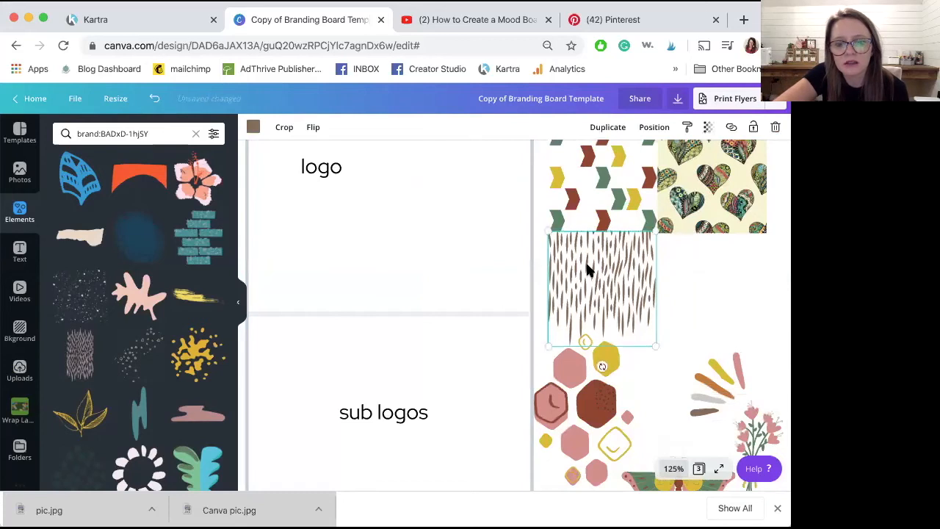
{"action": "left_click", "coordinate": [673, 468]}
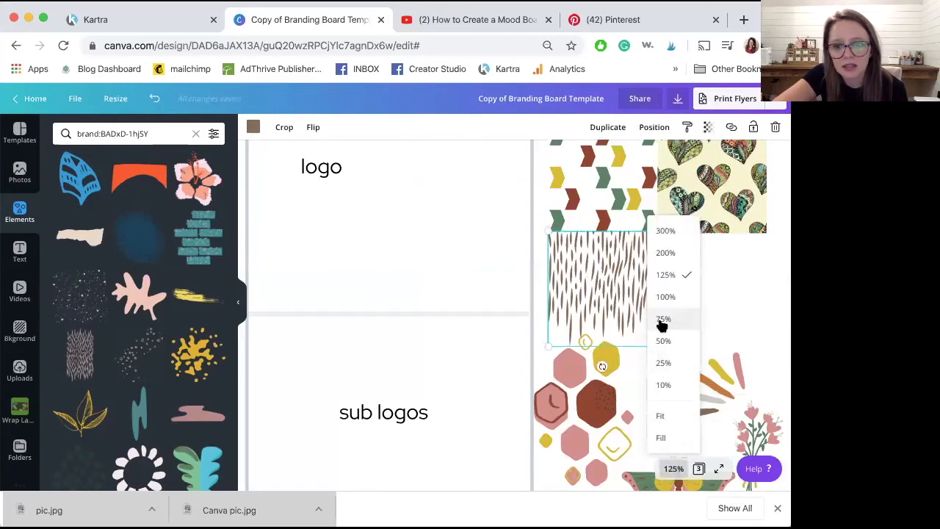
{"action": "left_click", "coordinate": [661, 322]}
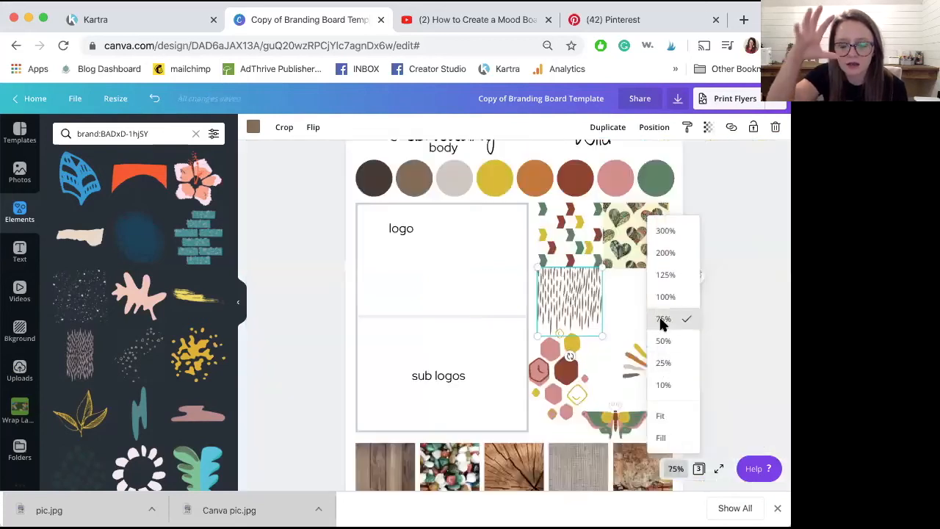
{"action": "left_click", "coordinate": [673, 470]}
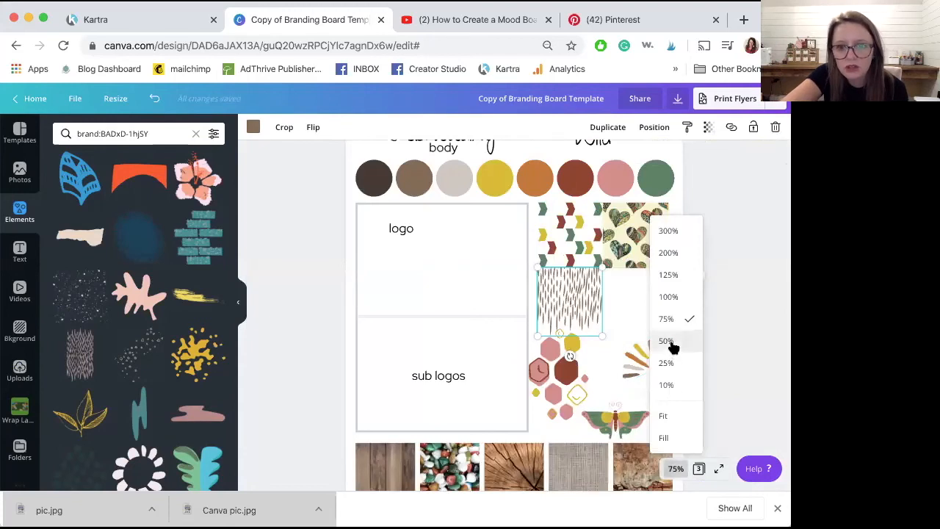
{"action": "left_click", "coordinate": [666, 342]}
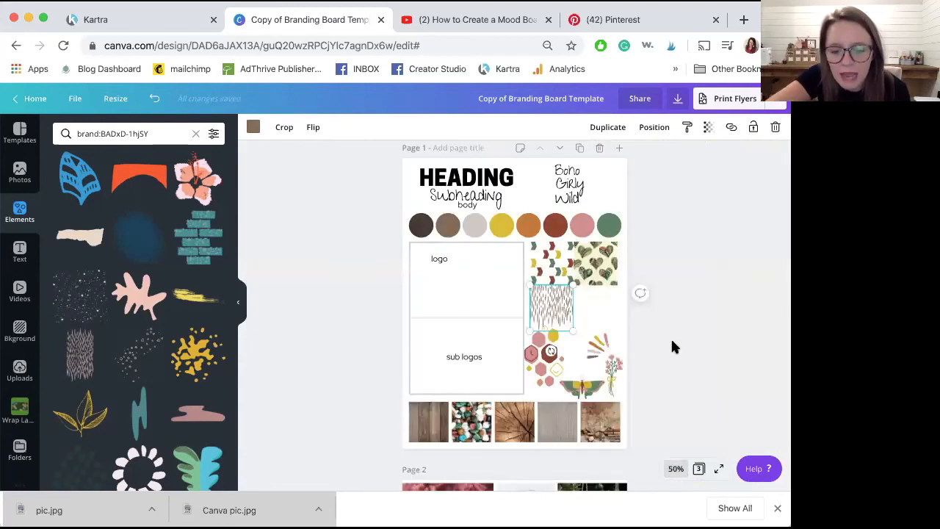
- Add the scattered droplet graphic from the same artist's collection to page 1
{"action": "left_click", "coordinate": [550, 369]}
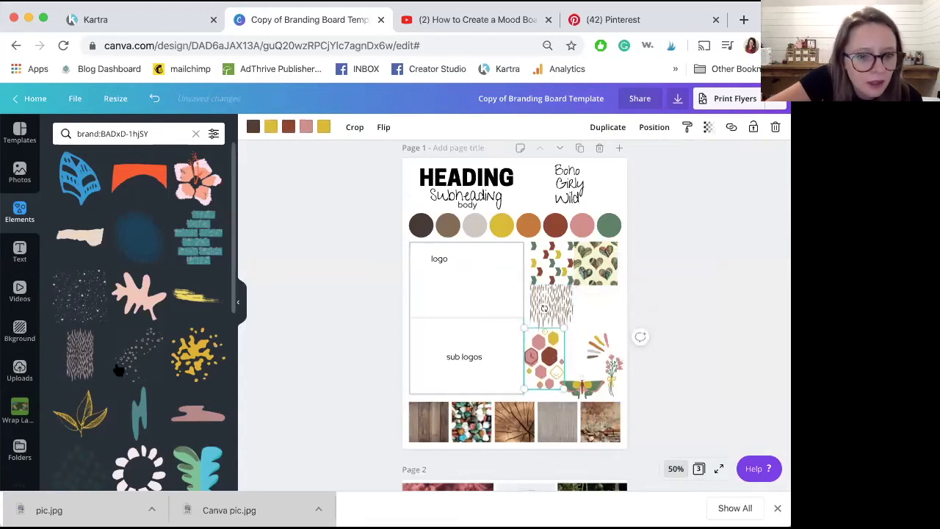
{"action": "scroll", "coordinate": [139, 352], "scroll_direction": "down", "scroll_amount": 3}
{"action": "left_click", "coordinate": [192, 390]}
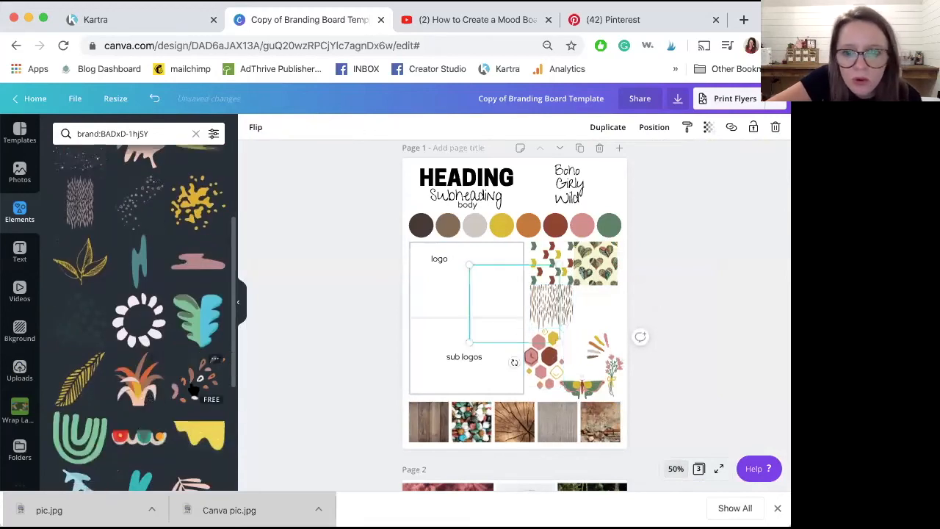
- Recolor the droplets with palette colors: red-orange to orange, mauve to dusty pink, brown to taupe, pale peach to light gray, and dark teal to dark brown
{"action": "left_click", "coordinate": [305, 126]}
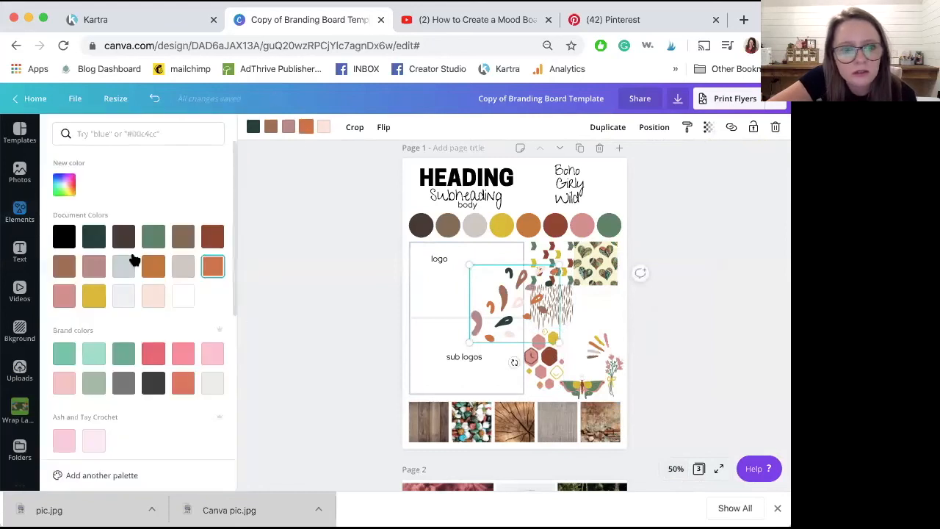
{"action": "left_click", "coordinate": [288, 127]}
{"action": "left_click", "coordinate": [64, 299]}
{"action": "left_click", "coordinate": [307, 128]}
{"action": "left_click", "coordinate": [271, 128]}
{"action": "left_click", "coordinate": [183, 238]}
{"action": "left_click", "coordinate": [324, 128]}
{"action": "left_click", "coordinate": [183, 266]}
{"action": "left_click", "coordinate": [252, 126]}
{"action": "left_click", "coordinate": [123, 236]}
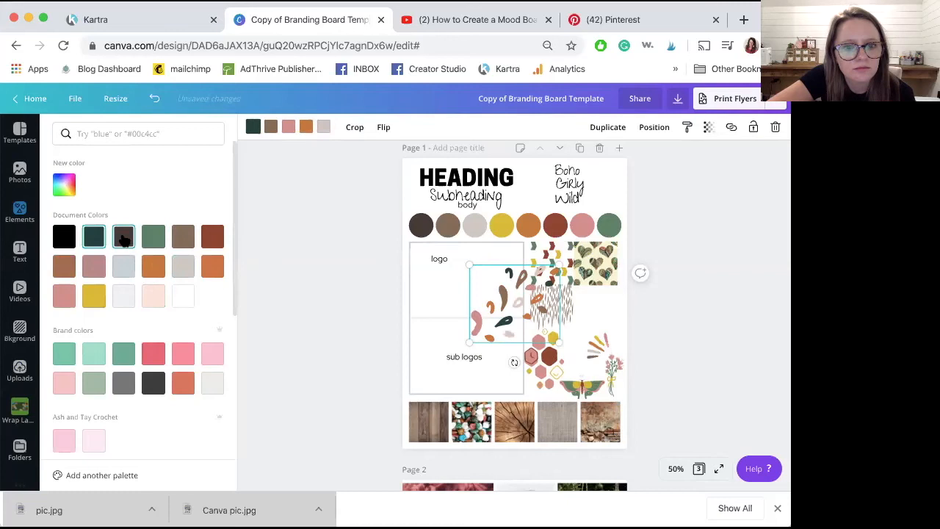
- Shrink and rotate the droplets, place them above the moth beside the brush strokes, and shrink the hexagon graphic to make room
{"action": "left_click_drag", "start_coordinate": [560, 322], "coordinate": [641, 341]}
{"action": "left_click_drag", "start_coordinate": [549, 360], "coordinate": [594, 309]}
{"action": "left_click_drag", "start_coordinate": [599, 346], "coordinate": [638, 330]}
{"action": "left_click_drag", "start_coordinate": [587, 314], "coordinate": [546, 370]}
{"action": "left_click", "coordinate": [535, 357]}
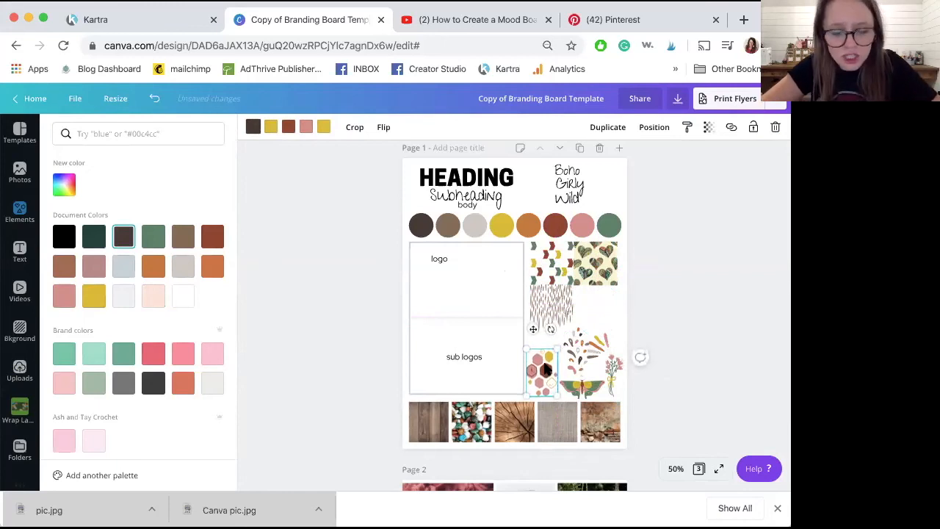
{"action": "left_click_drag", "start_coordinate": [546, 369], "coordinate": [546, 372]}
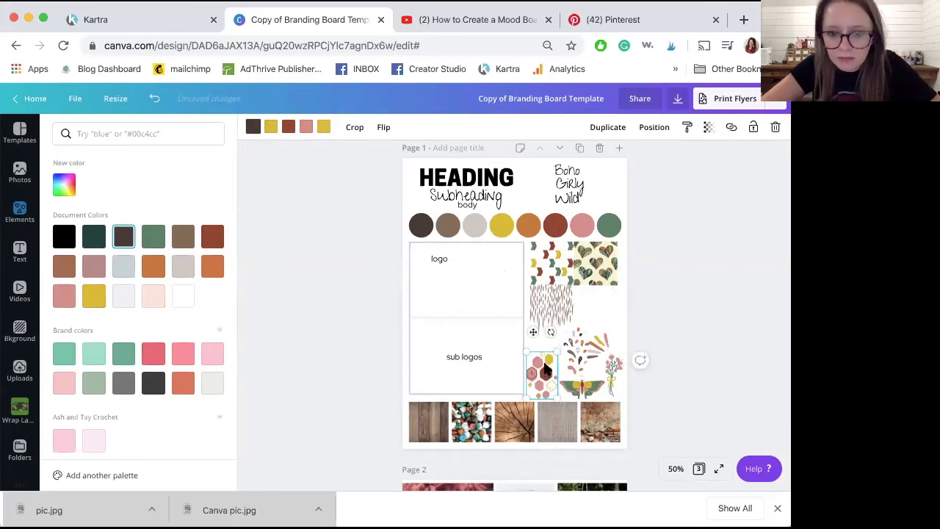
{"action": "left_click", "coordinate": [577, 358]}
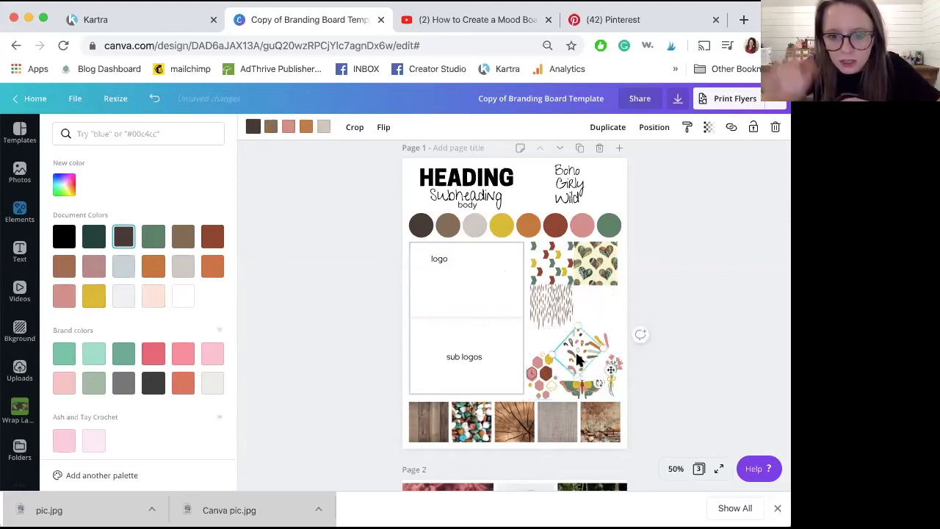
- Shift the droplets slightly left and rotate the brush strokes into the gap between the droplets and the flower bouquet
{"action": "key", "text": "Left"}
{"action": "key", "text": "Left"}
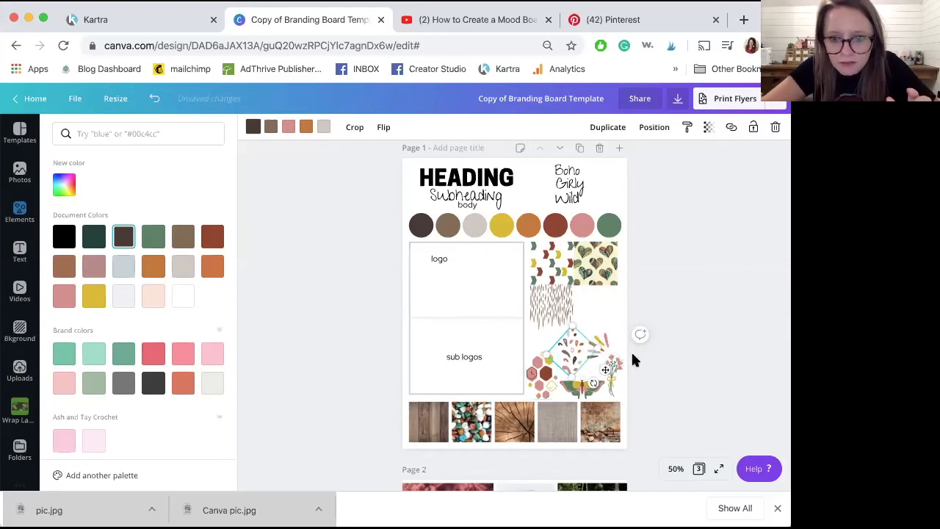
{"action": "left_click", "coordinate": [598, 346]}
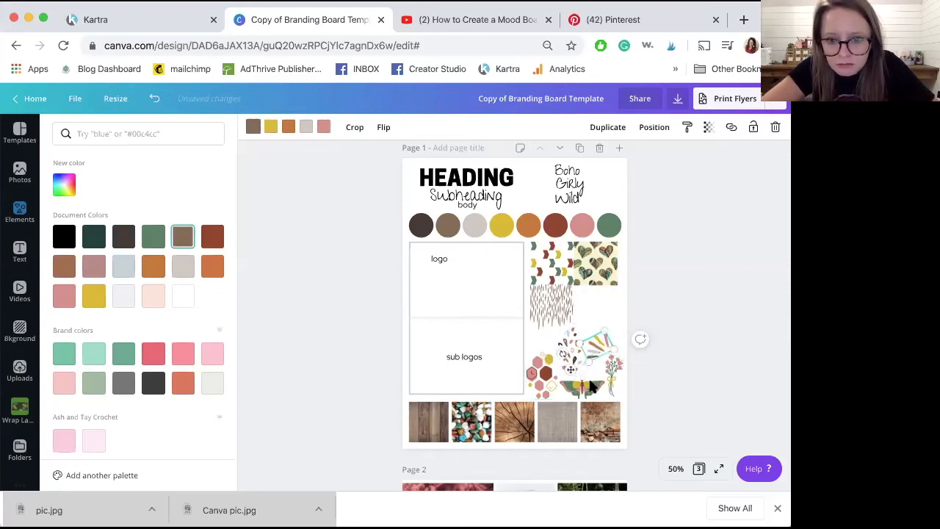
{"action": "left_click_drag", "start_coordinate": [592, 348], "coordinate": [593, 365]}
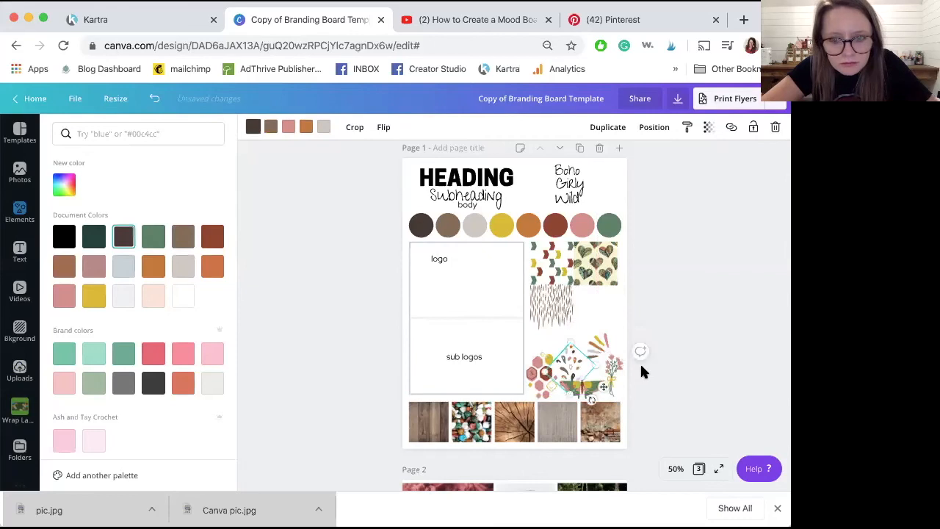
{"action": "key", "text": "super+z"}
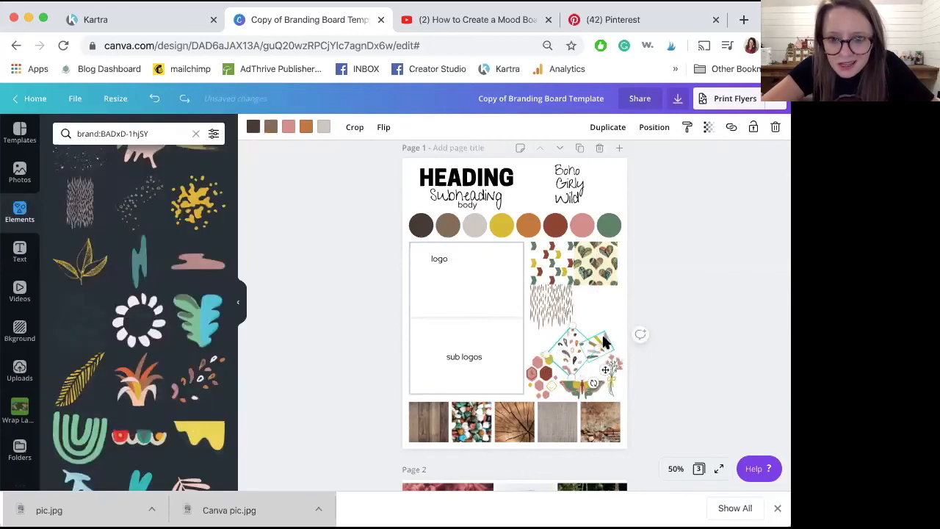
{"action": "left_click", "coordinate": [604, 342]}
{"action": "left_click_drag", "start_coordinate": [604, 341], "coordinate": [577, 386]}
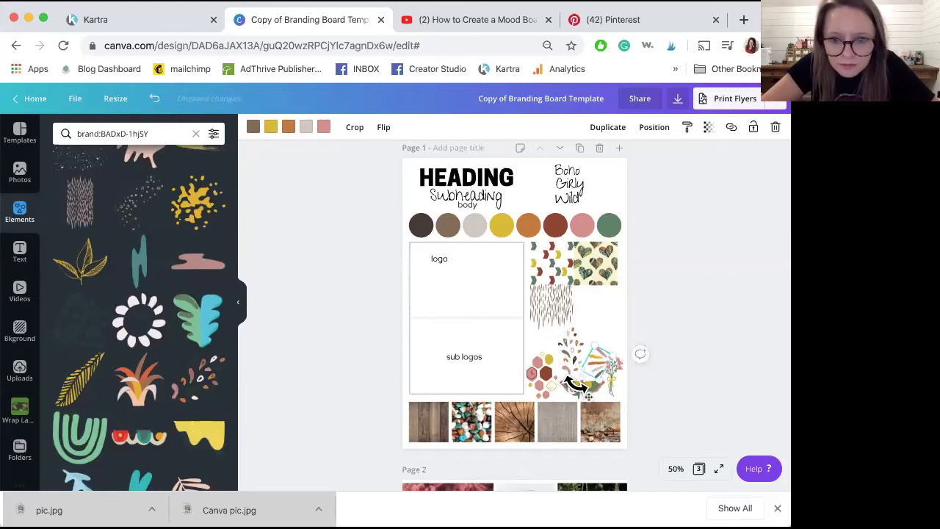
{"action": "key", "text": "Left"}
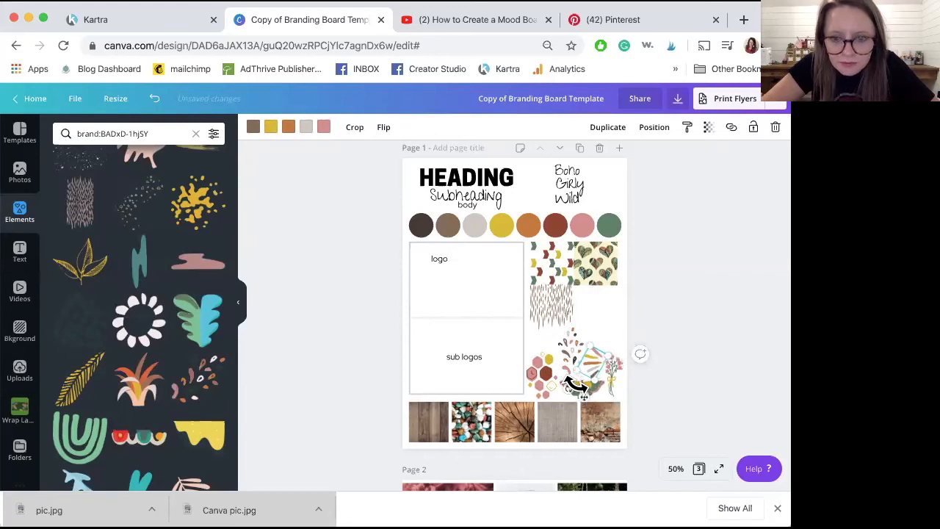
{"action": "left_click", "coordinate": [314, 296]}
- Find the Abstract watercolor brushstroke element in the artist's collection and save it to Likes
{"action": "scroll", "coordinate": [315, 297], "scroll_direction": "down", "scroll_amount": 3}
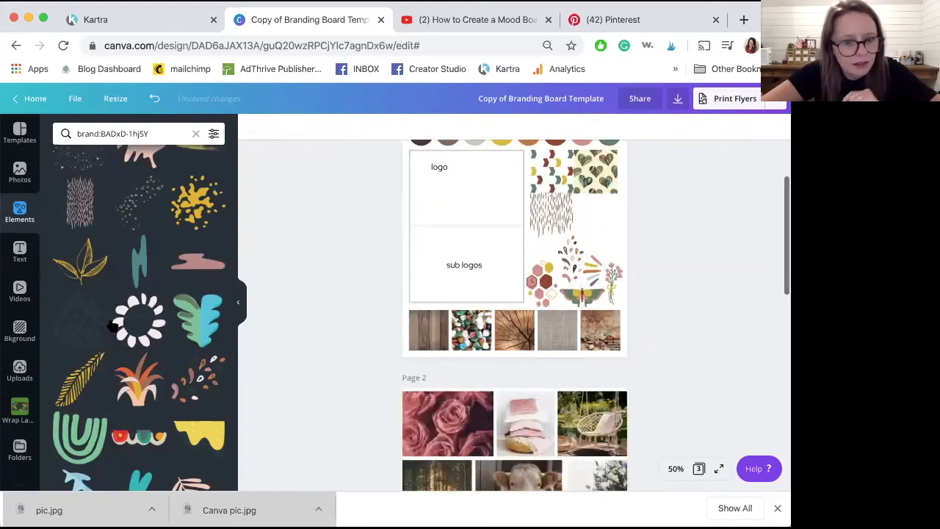
{"action": "scroll", "coordinate": [73, 309], "scroll_direction": "down", "scroll_amount": 2}
{"action": "scroll", "coordinate": [62, 303], "scroll_direction": "down", "scroll_amount": 4}
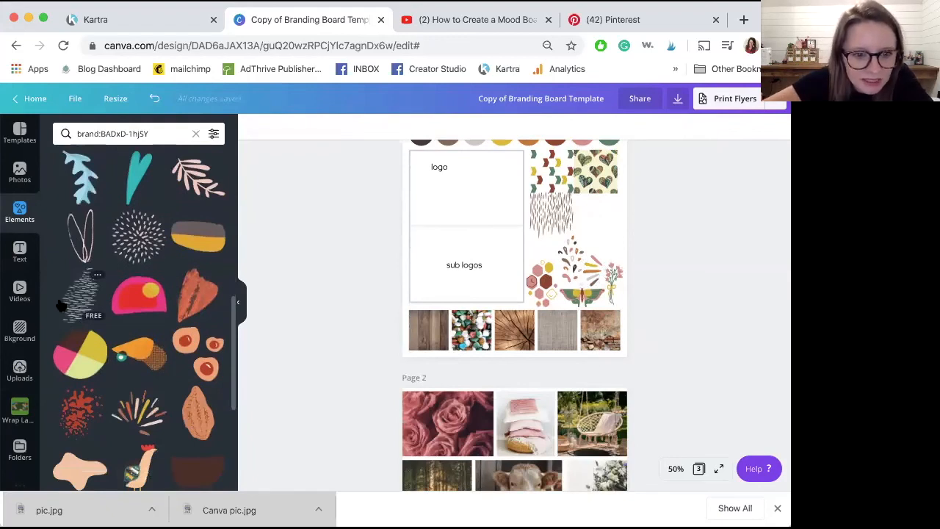
{"action": "scroll", "coordinate": [62, 306], "scroll_direction": "down", "scroll_amount": 1}
{"action": "scroll", "coordinate": [150, 340], "scroll_direction": "down", "scroll_amount": 3}
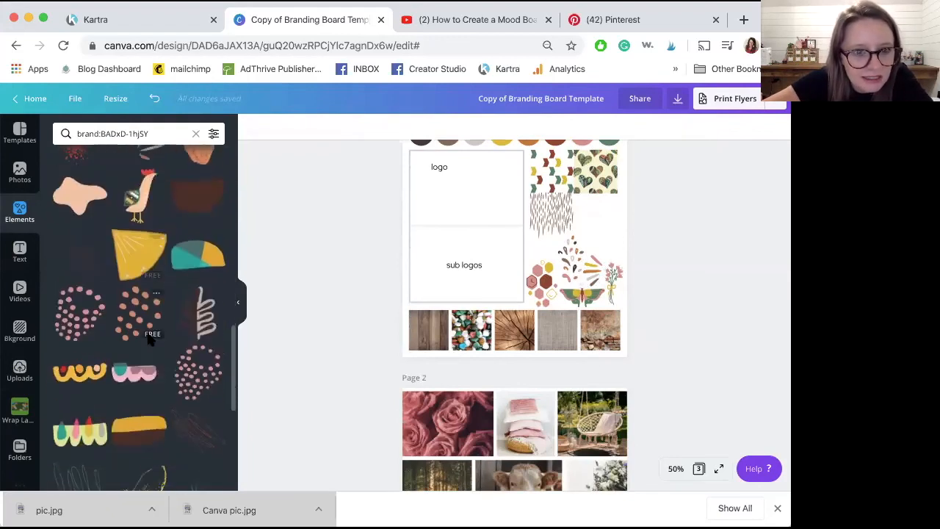
{"action": "scroll", "coordinate": [147, 331], "scroll_direction": "up", "scroll_amount": 2}
{"action": "left_click", "coordinate": [156, 236]}
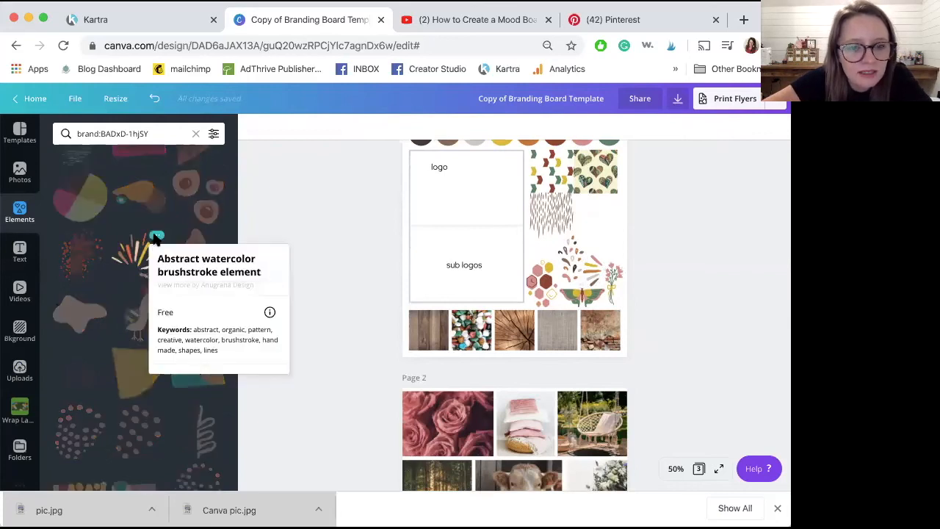
{"action": "left_click", "coordinate": [204, 381]}
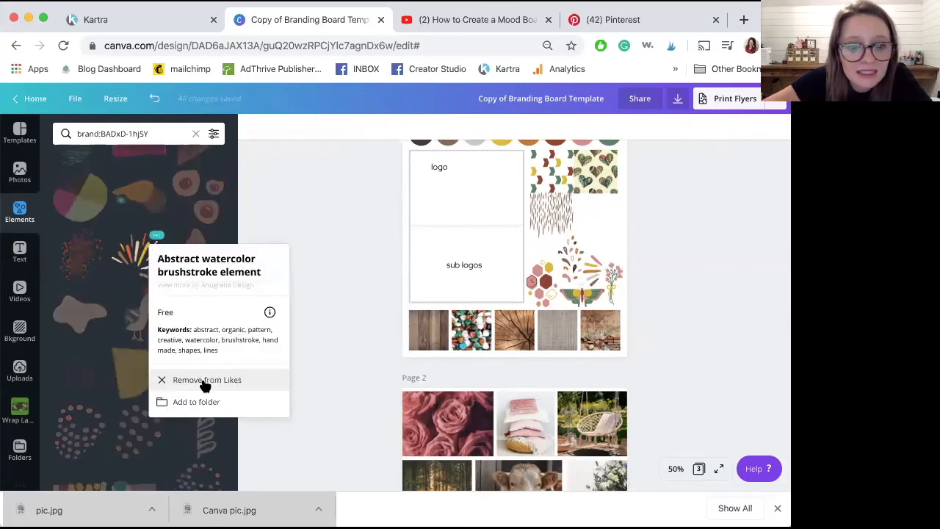
{"action": "left_click", "coordinate": [309, 223]}
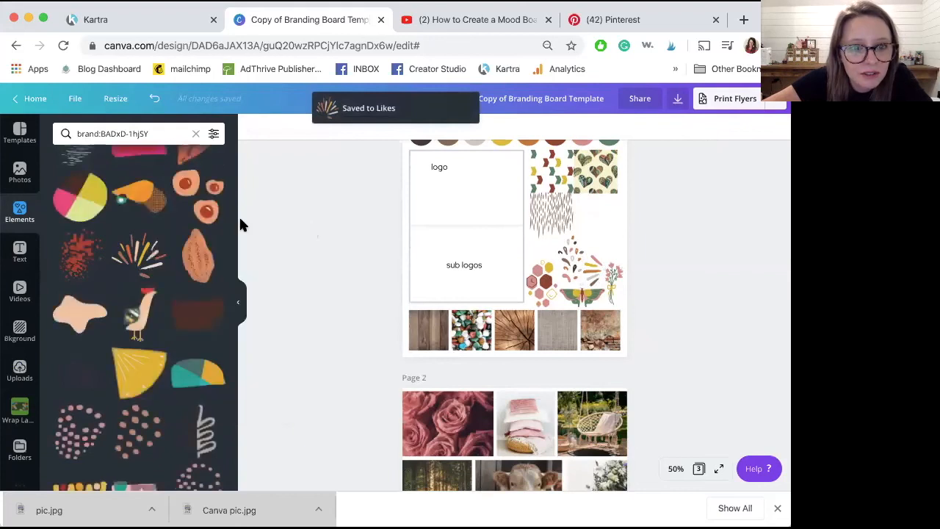
- Browse further through the artist's collection for more graphics that suit the board
{"action": "scroll", "coordinate": [239, 215], "scroll_direction": "down", "scroll_amount": 3}
{"action": "scroll", "coordinate": [158, 254], "scroll_direction": "down", "scroll_amount": 5}
{"action": "scroll", "coordinate": [165, 261], "scroll_direction": "down", "scroll_amount": 2}
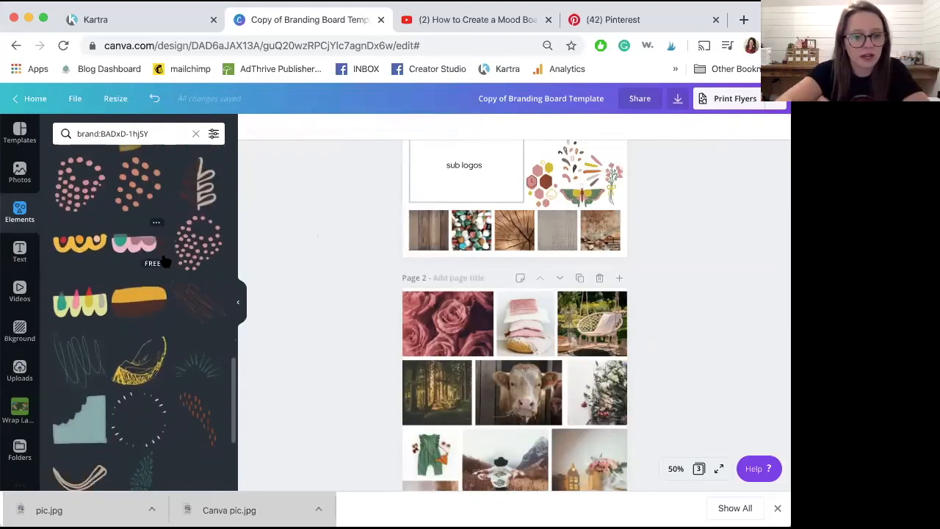
{"action": "scroll", "coordinate": [163, 261], "scroll_direction": "down", "scroll_amount": 3}
{"action": "scroll", "coordinate": [205, 295], "scroll_direction": "down", "scroll_amount": 2}
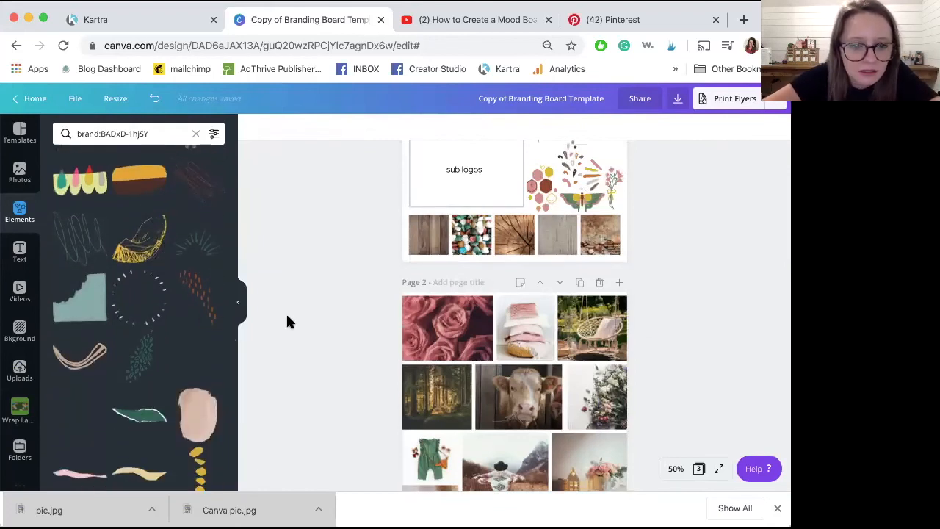
{"action": "scroll", "coordinate": [286, 311], "scroll_direction": "up", "scroll_amount": 5}
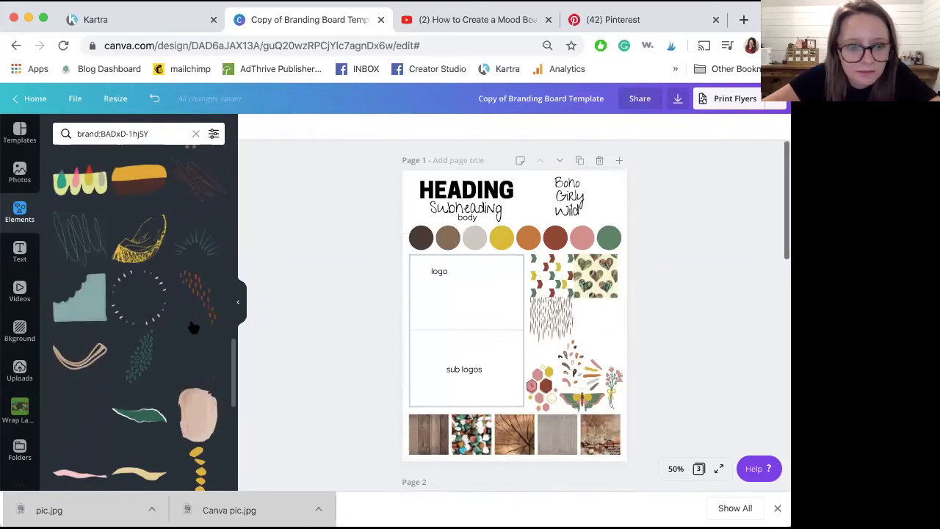
{"action": "scroll", "coordinate": [193, 326], "scroll_direction": "down", "scroll_amount": 2}
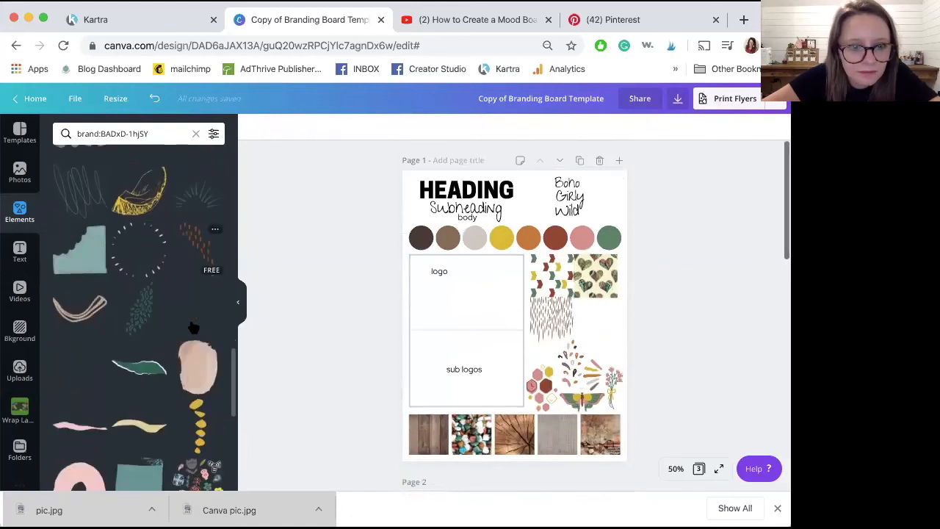
- Delete the bordered logo boxes and the "sub logos" and "logo" placeholder texts from page 1
{"action": "left_click", "coordinate": [490, 332]}
{"action": "left_click", "coordinate": [490, 331]}
{"action": "key", "text": "Delete"}
{"action": "left_click", "coordinate": [472, 369]}
{"action": "key", "text": "Delete"}
{"action": "left_click", "coordinate": [436, 277]}
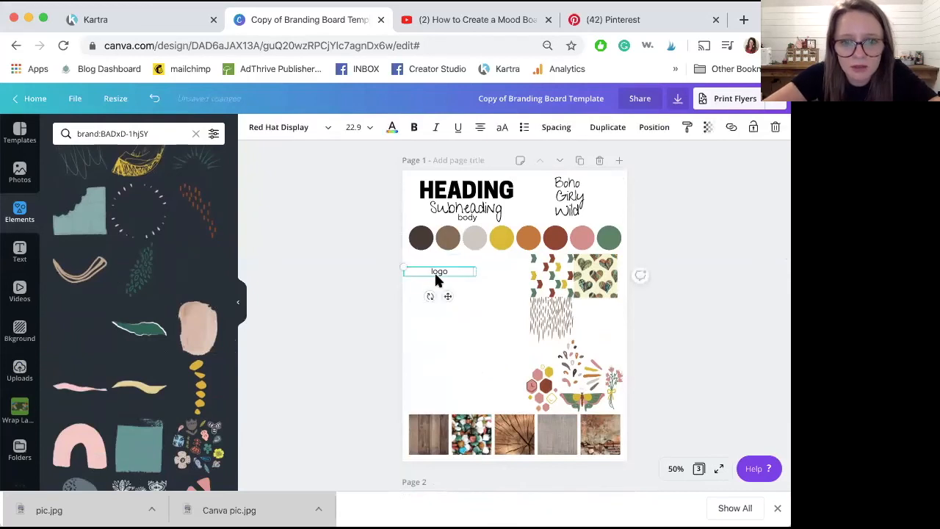
{"action": "key", "text": "Delete"}
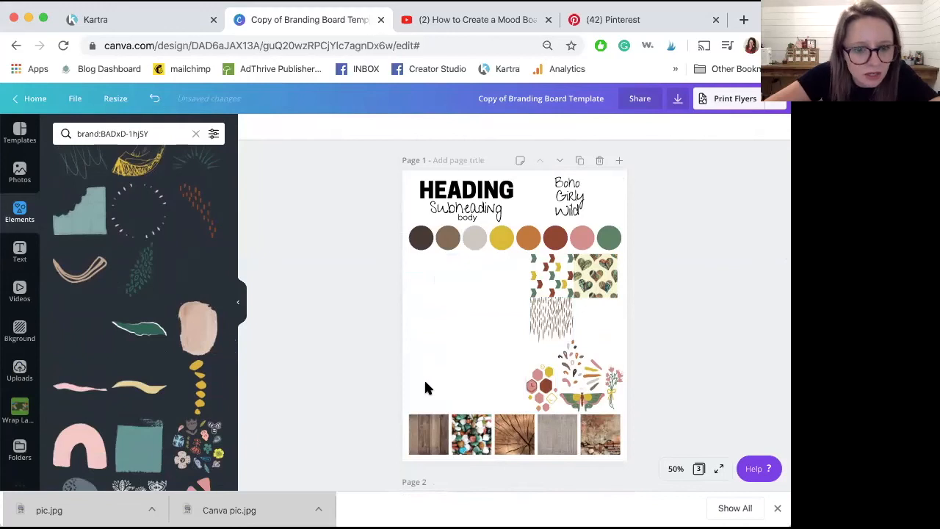
- Add the teal painted square, recolor it palette green, and shrink it into the spot beside the dash texture
{"action": "left_click", "coordinate": [199, 445]}
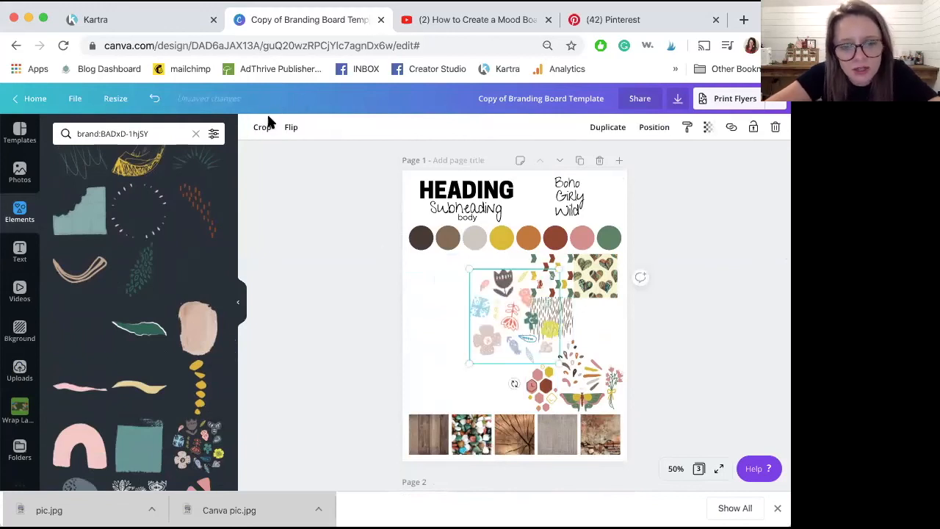
{"action": "key", "text": "Delete"}
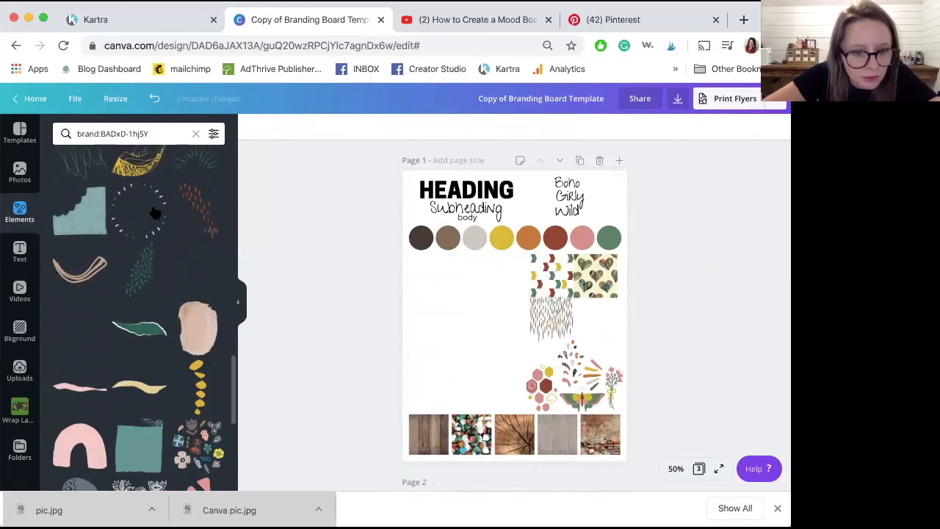
{"action": "scroll", "coordinate": [151, 213], "scroll_direction": "down", "scroll_amount": 1}
{"action": "left_click", "coordinate": [139, 392]}
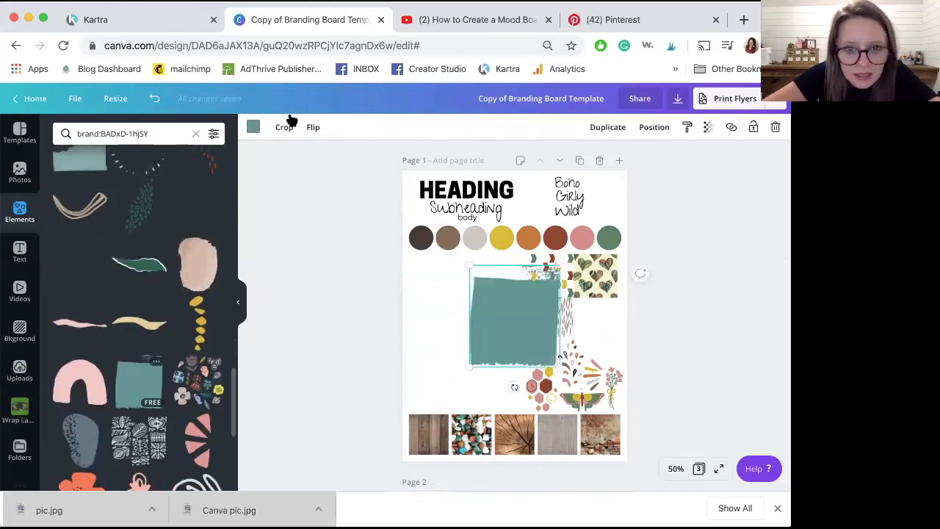
{"action": "left_click", "coordinate": [253, 127]}
{"action": "left_click", "coordinate": [124, 236]}
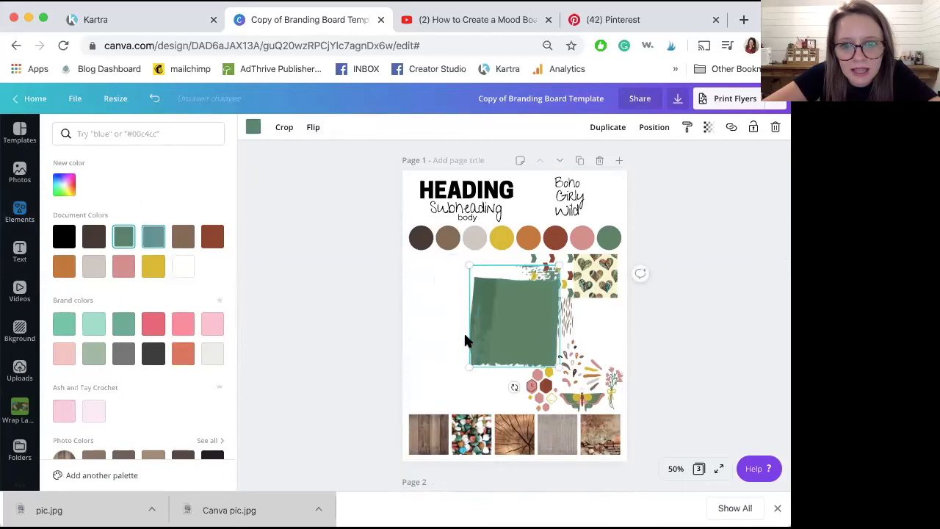
{"action": "mouse_move", "coordinate": [493, 340]}
{"action": "left_mouse_down"}
{"action": "mouse_move", "coordinate": [519, 315]}
{"action": "mouse_move", "coordinate": [512, 320]}
{"action": "mouse_move", "coordinate": [596, 313]}
{"action": "mouse_move", "coordinate": [616, 329]}
{"action": "left_mouse_up"}
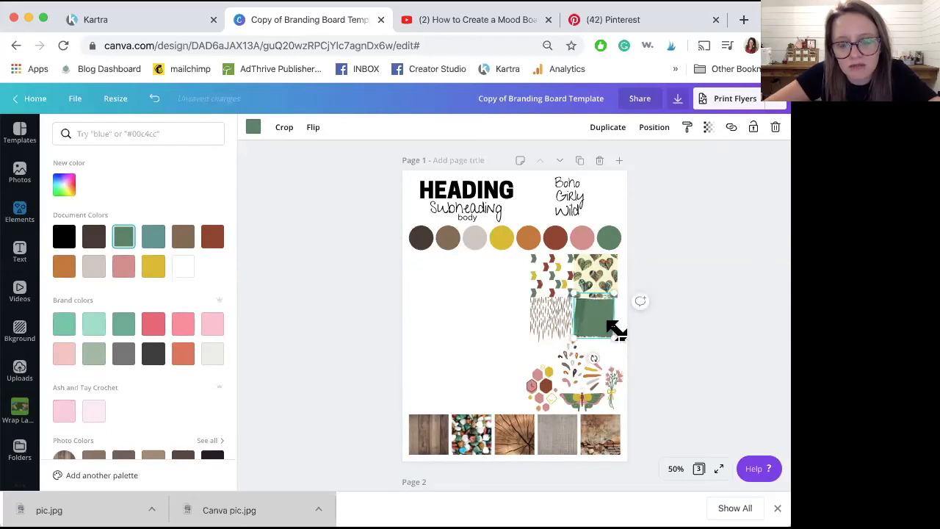
- Delete the heart pattern and try out the black block-print leaf graphic on page 1
{"action": "left_click", "coordinate": [595, 276]}
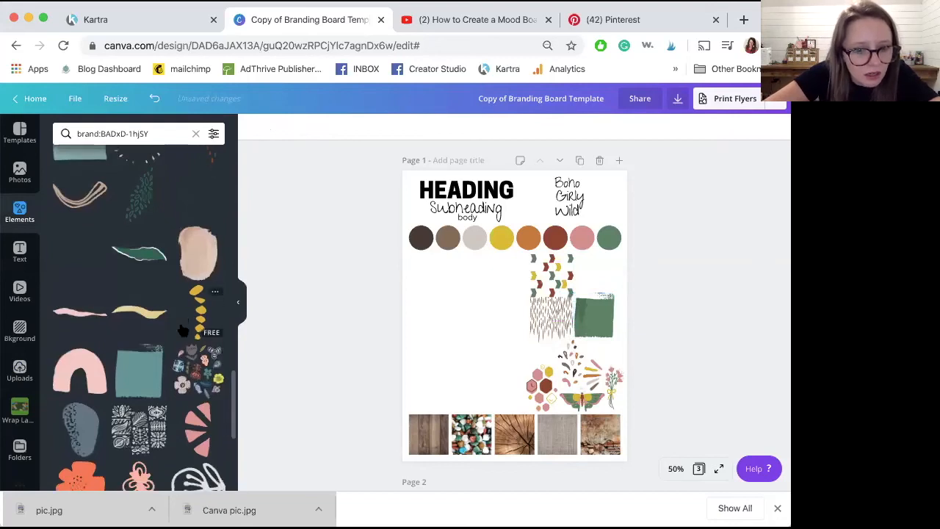
{"action": "scroll", "coordinate": [142, 331], "scroll_direction": "down", "scroll_amount": 3}
{"action": "left_click", "coordinate": [142, 332]}
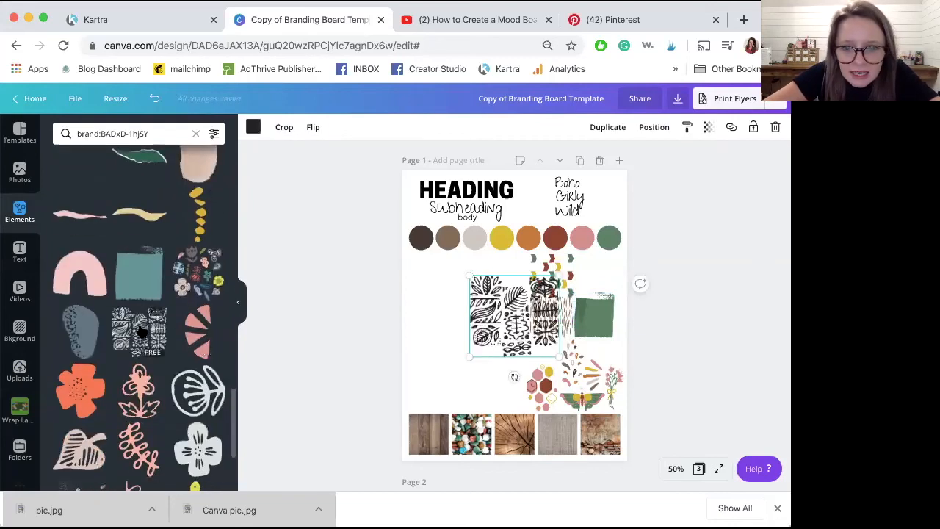
{"action": "key", "text": "Delete"}
- Add the yellow scribbled circle, recolor it palette yellow, shrink it to about 1.6 by 1.5, and place it beside the chevron pattern
{"action": "scroll", "coordinate": [142, 332], "scroll_direction": "down", "scroll_amount": 3}
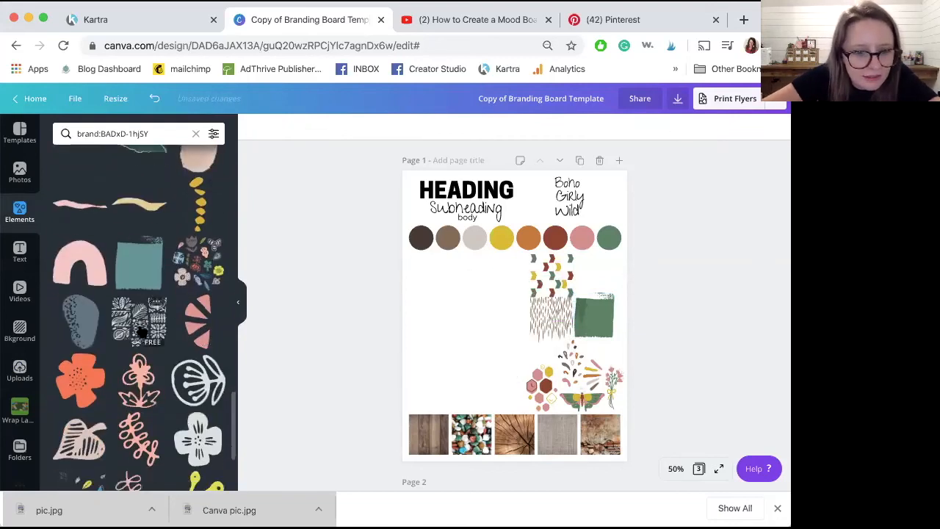
{"action": "scroll", "coordinate": [142, 331], "scroll_direction": "down", "scroll_amount": 15}
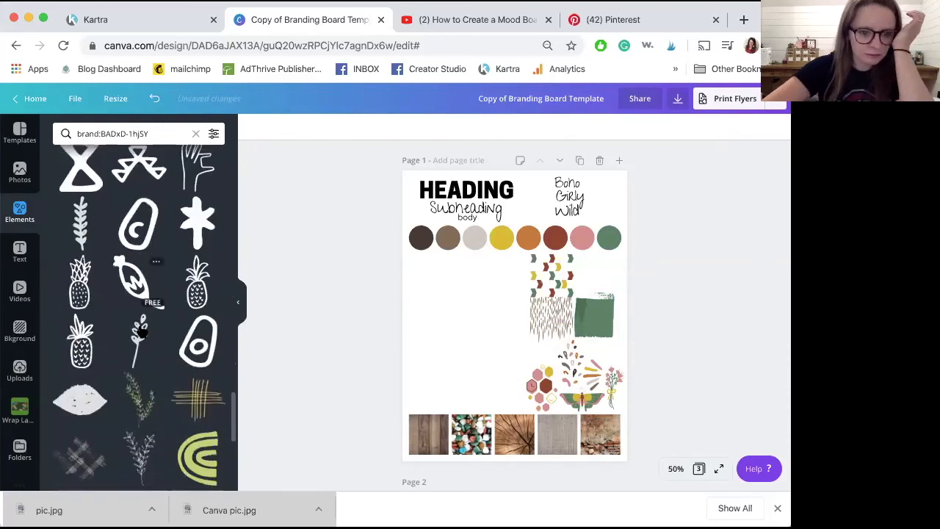
{"action": "scroll", "coordinate": [144, 391], "scroll_direction": "down", "scroll_amount": 12}
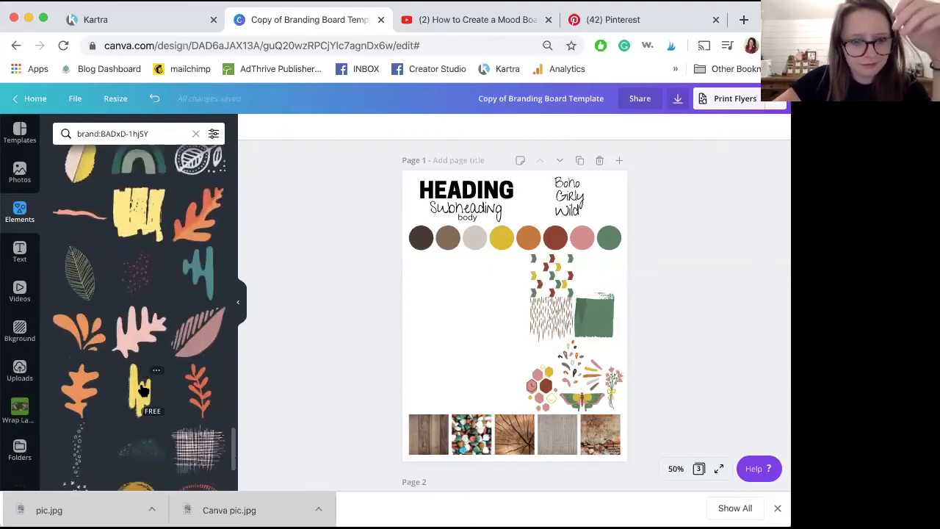
{"action": "scroll", "coordinate": [144, 391], "scroll_direction": "down", "scroll_amount": 3}
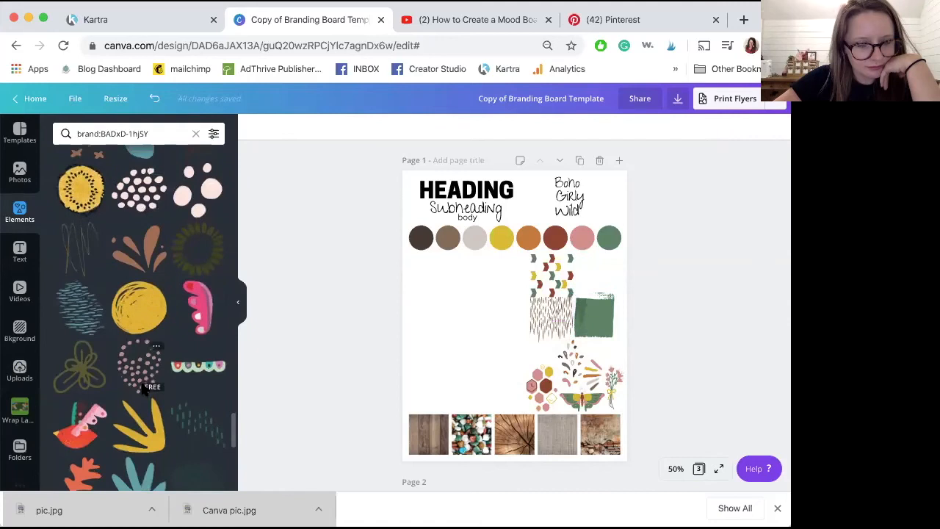
{"action": "left_click", "coordinate": [136, 312]}
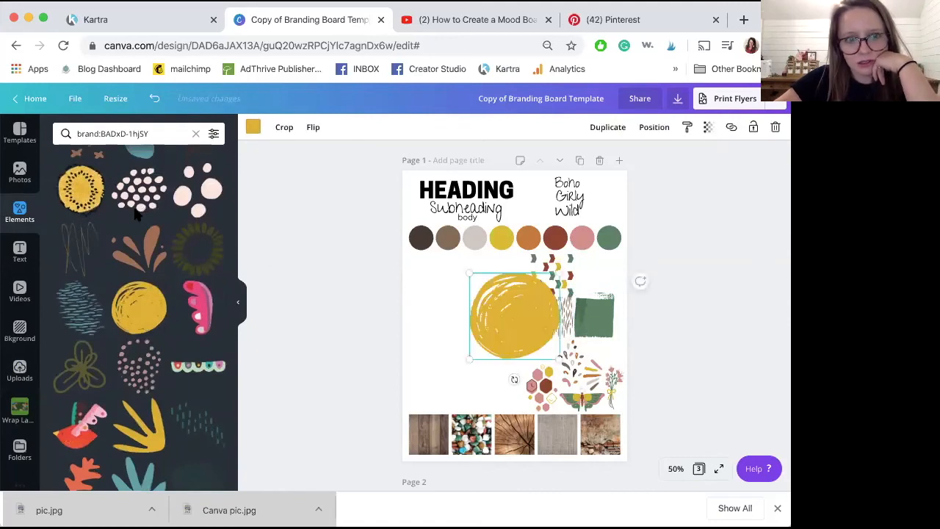
{"action": "left_click", "coordinate": [122, 269]}
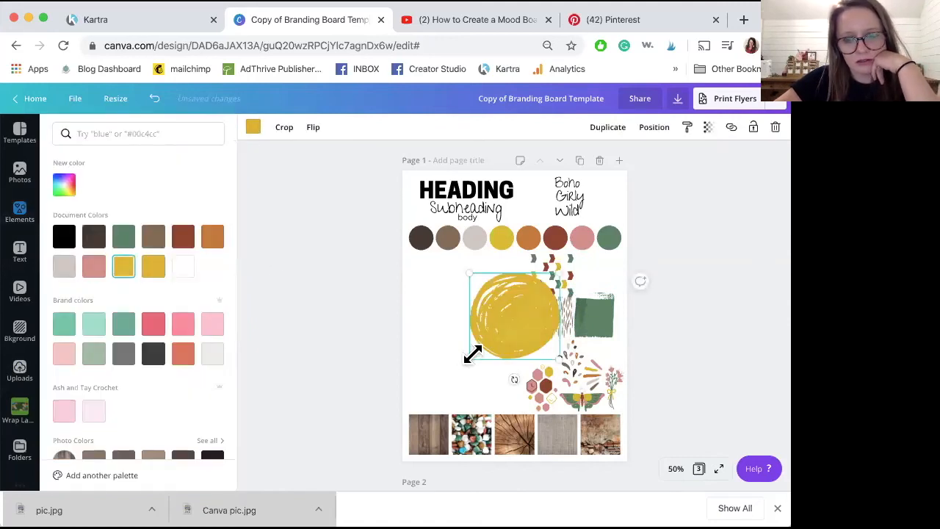
{"action": "left_click_drag", "start_coordinate": [504, 336], "coordinate": [532, 313]}
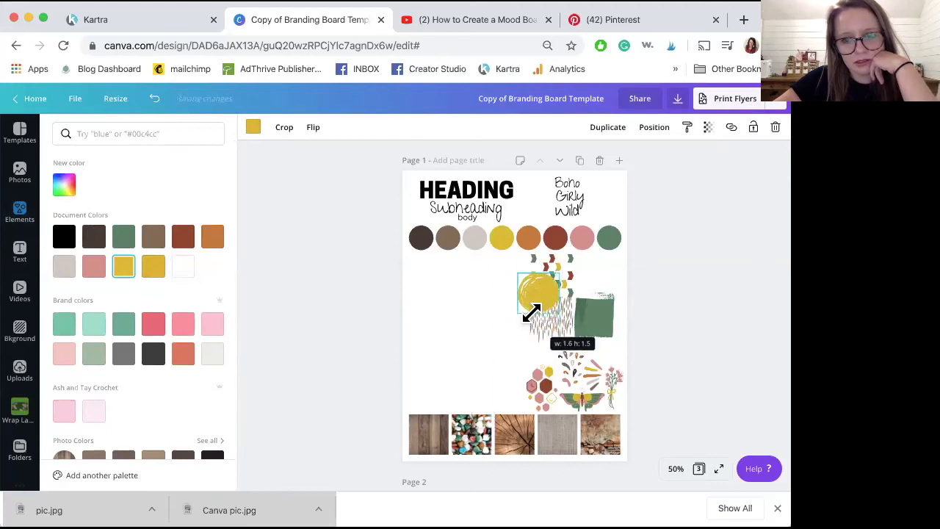
{"action": "left_click_drag", "start_coordinate": [596, 282], "coordinate": [598, 279]}
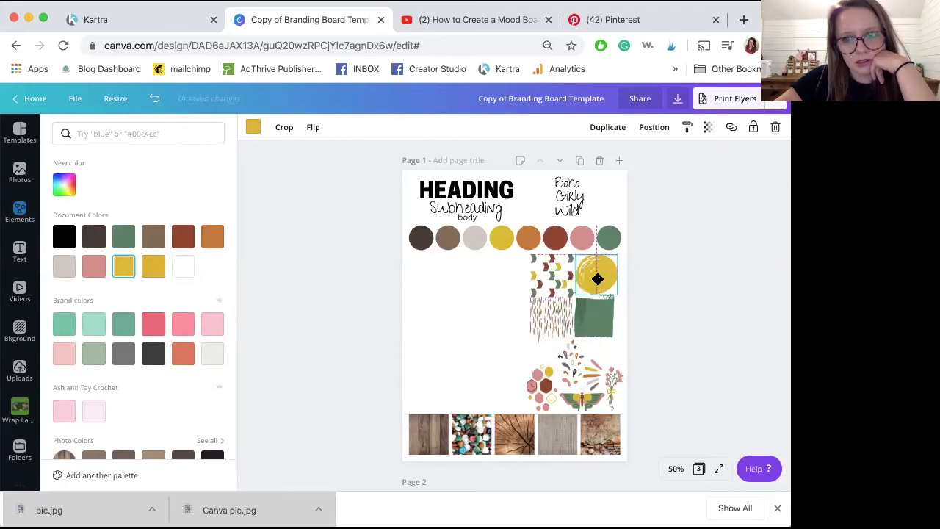
- Recolor the painted square below the yellow circle to the palette's dusty pink
{"action": "left_click", "coordinate": [587, 323]}
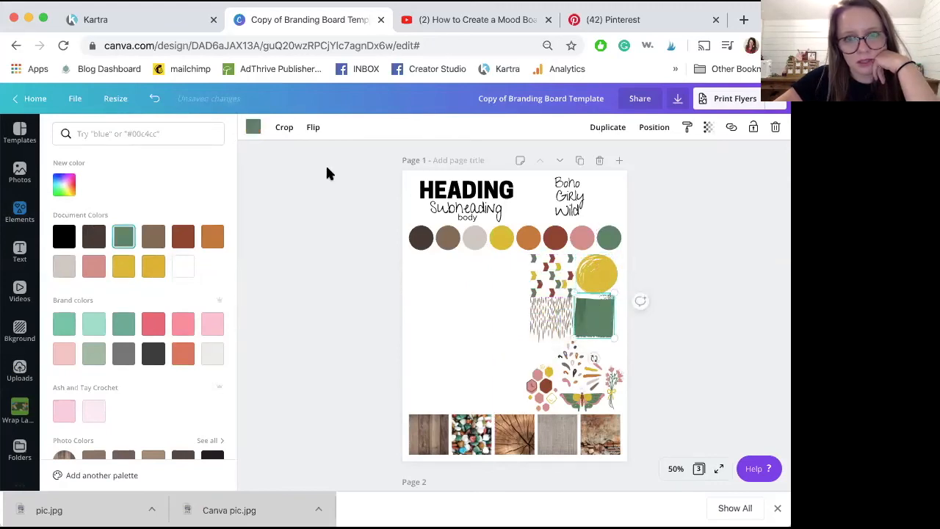
{"action": "left_click", "coordinate": [253, 129]}
{"action": "left_click", "coordinate": [253, 128]}
{"action": "left_click", "coordinate": [94, 266]}
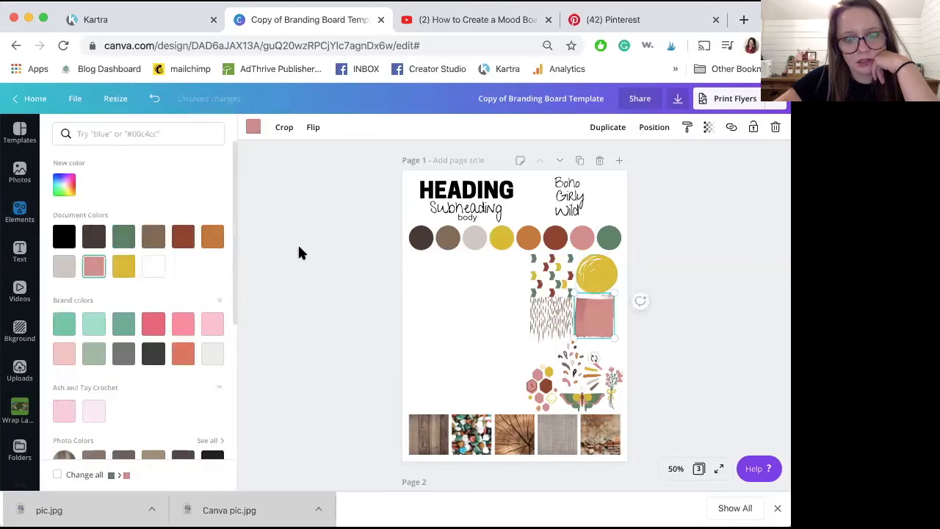
- Browse the brand:BADxD-1hjSY graphics collection for further elements that suit the board
{"action": "left_click", "coordinate": [302, 252]}
{"action": "left_click", "coordinate": [596, 275]}
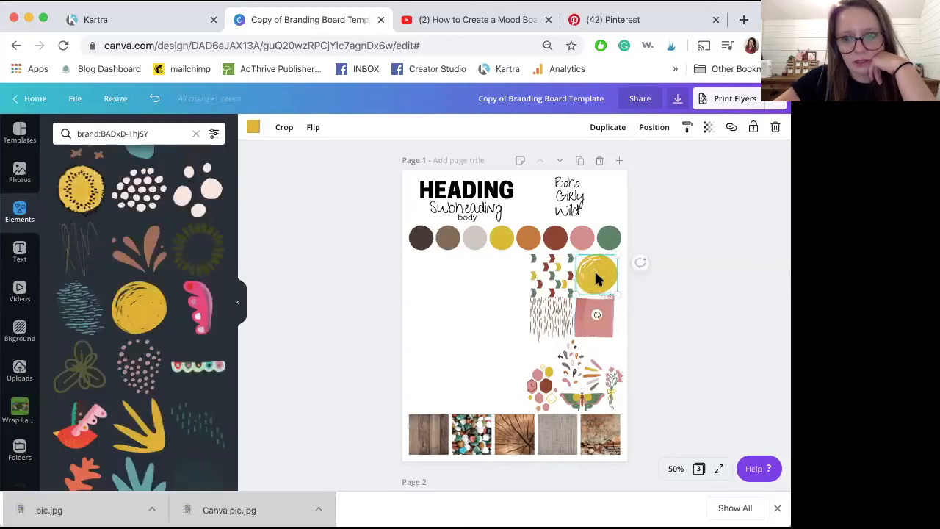
{"action": "left_click", "coordinate": [642, 324]}
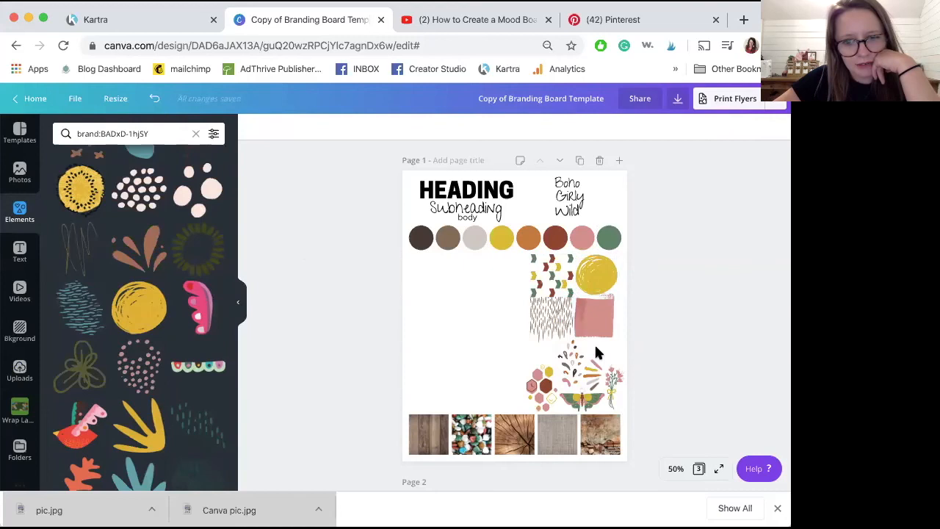
{"action": "scroll", "coordinate": [107, 345], "scroll_direction": "down", "scroll_amount": 5}
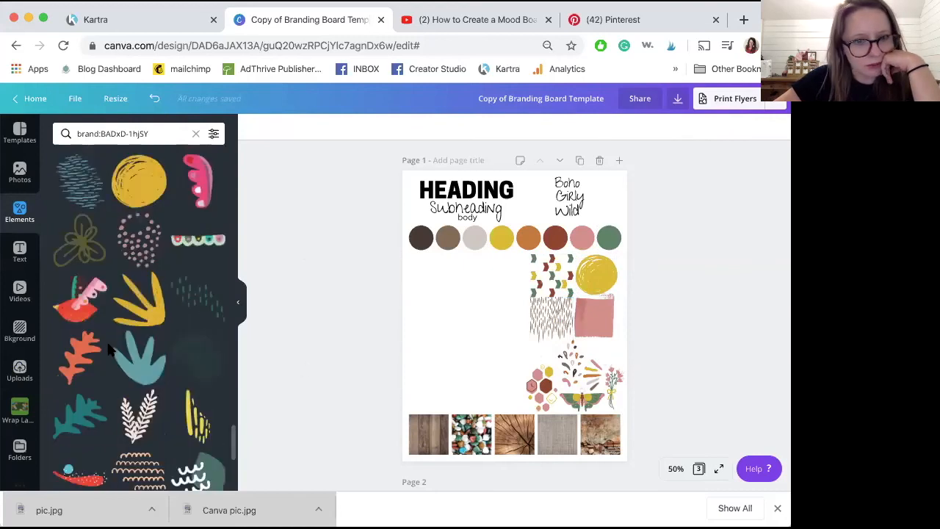
{"action": "scroll", "coordinate": [107, 344], "scroll_direction": "down", "scroll_amount": 5}
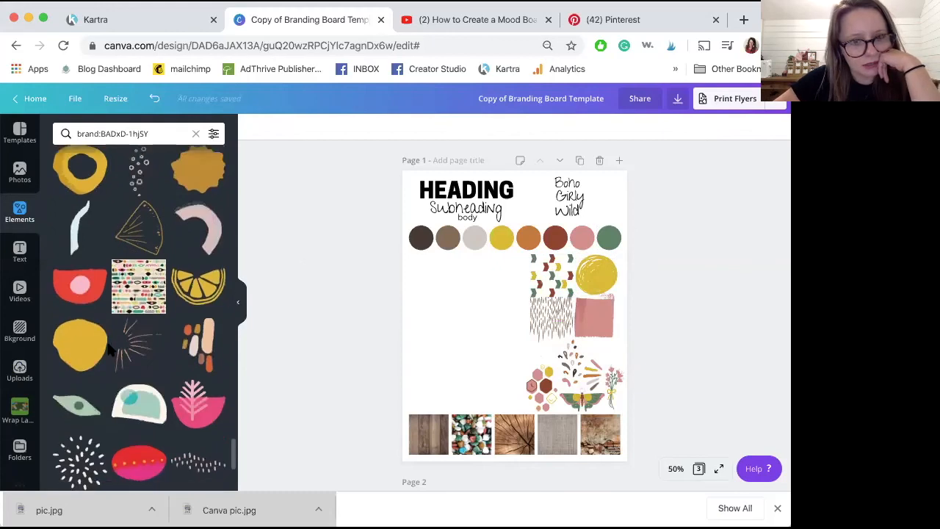
{"action": "scroll", "coordinate": [107, 351], "scroll_direction": "down", "scroll_amount": 2}
{"action": "scroll", "coordinate": [109, 350], "scroll_direction": "down", "scroll_amount": 5}
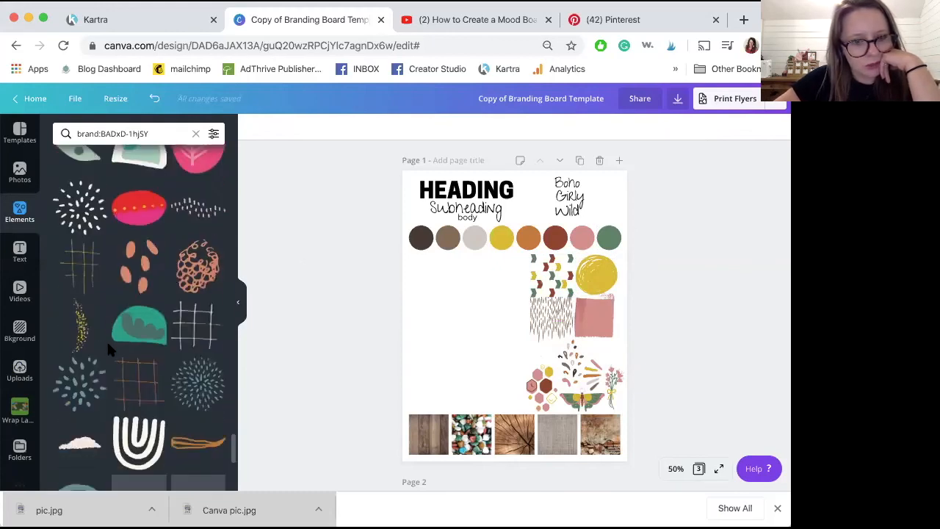
{"action": "scroll", "coordinate": [107, 345], "scroll_direction": "down", "scroll_amount": 4}
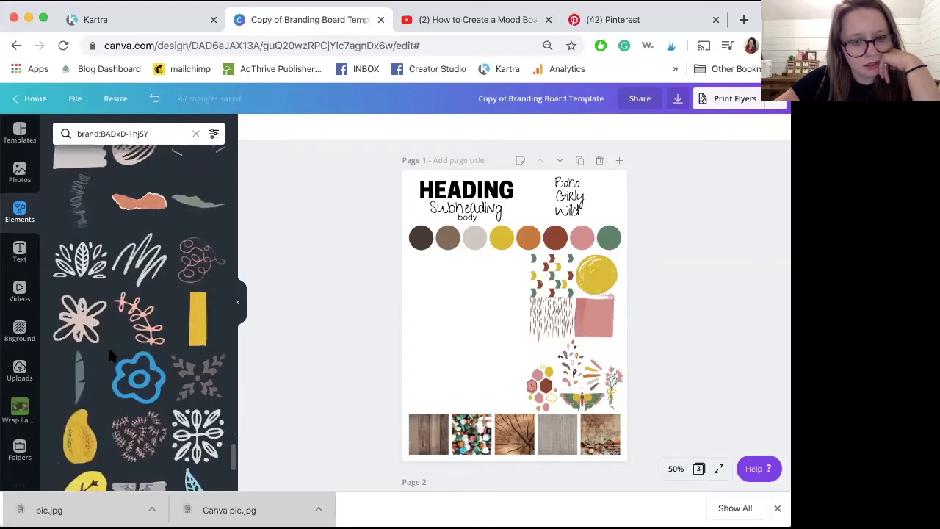
{"action": "scroll", "coordinate": [109, 354], "scroll_direction": "down", "scroll_amount": 4}
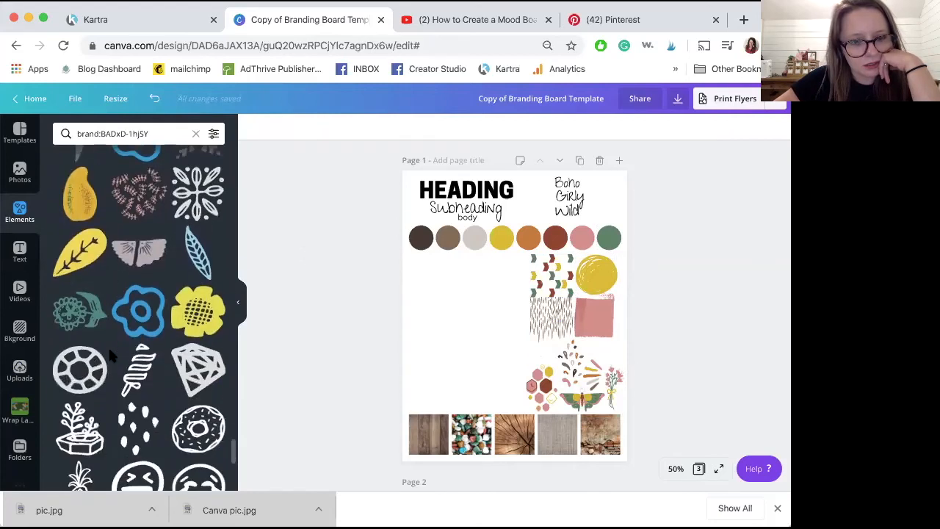
{"action": "scroll", "coordinate": [108, 346], "scroll_direction": "down", "scroll_amount": 5}
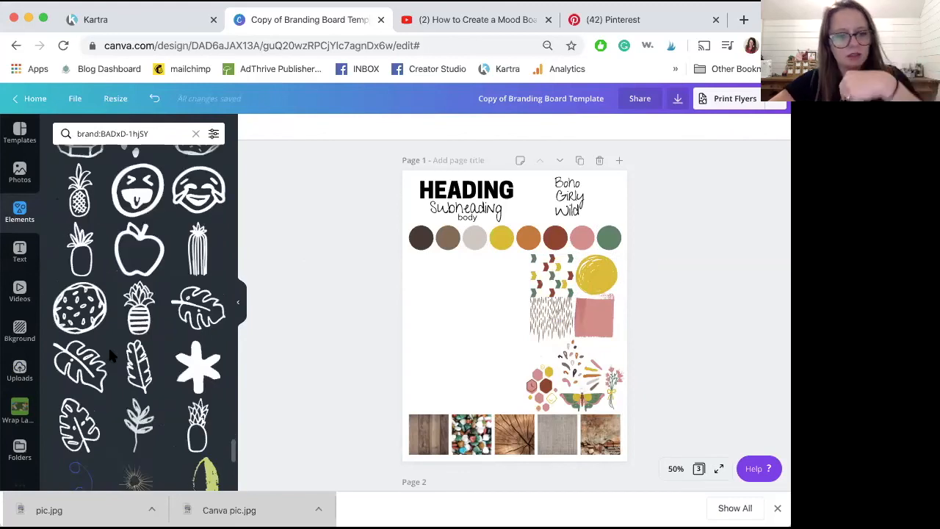
{"action": "scroll", "coordinate": [108, 345], "scroll_direction": "down", "scroll_amount": 4}
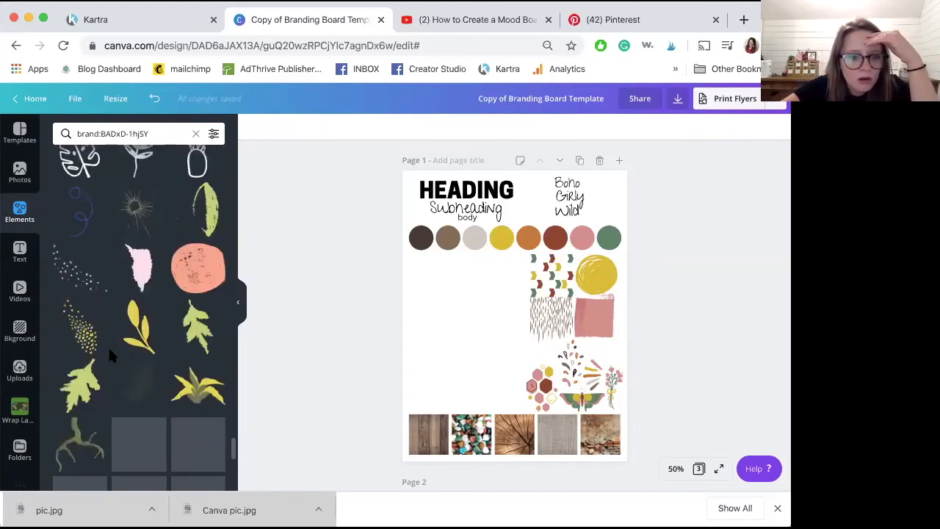
{"action": "scroll", "coordinate": [108, 346], "scroll_direction": "down", "scroll_amount": 1}
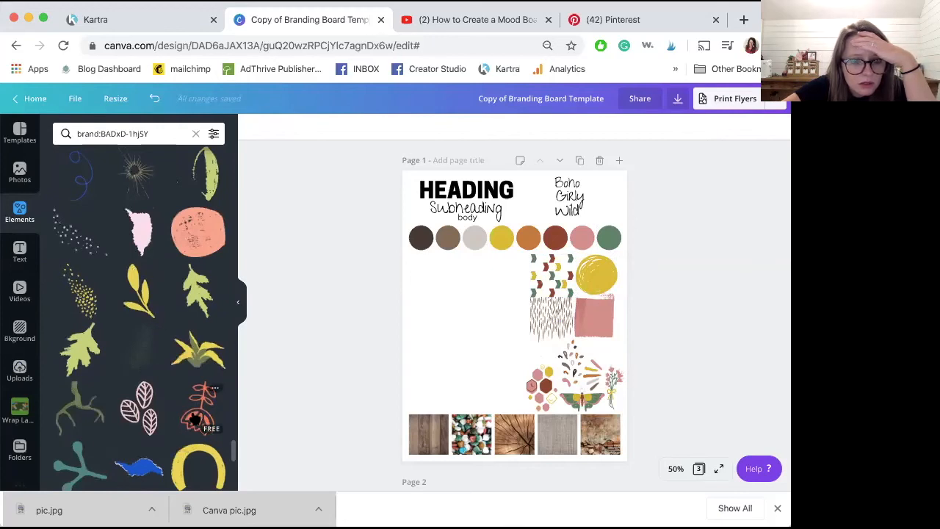
{"action": "scroll", "coordinate": [195, 419], "scroll_direction": "down", "scroll_amount": 5}
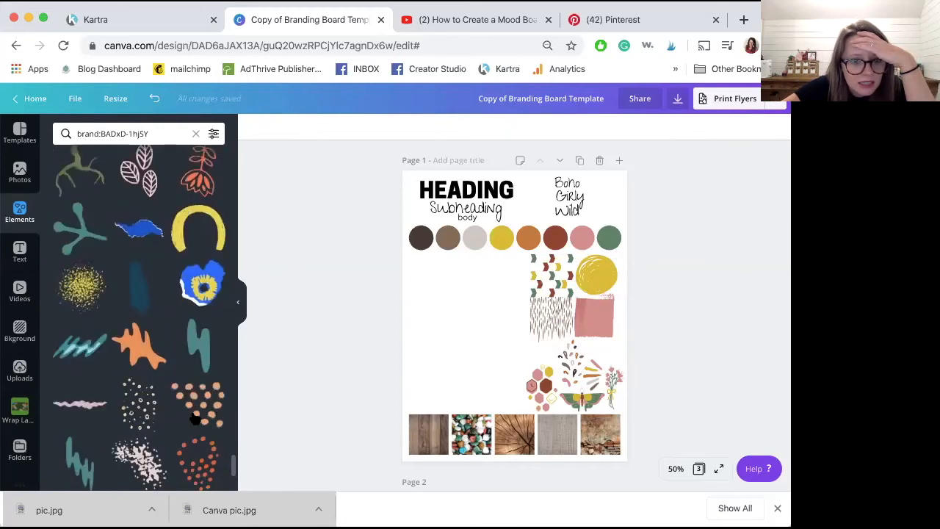
{"action": "scroll", "coordinate": [195, 419], "scroll_direction": "down", "scroll_amount": 4}
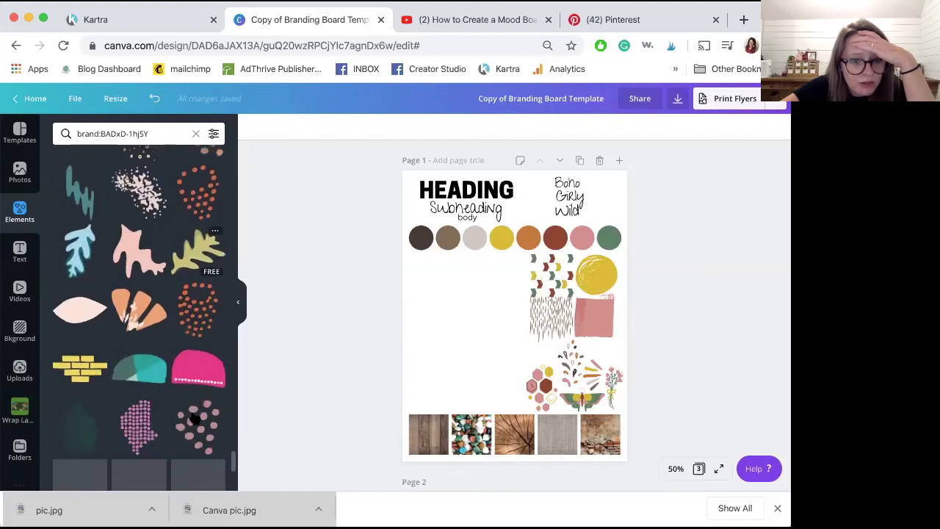
{"action": "scroll", "coordinate": [192, 410], "scroll_direction": "down", "scroll_amount": 3}
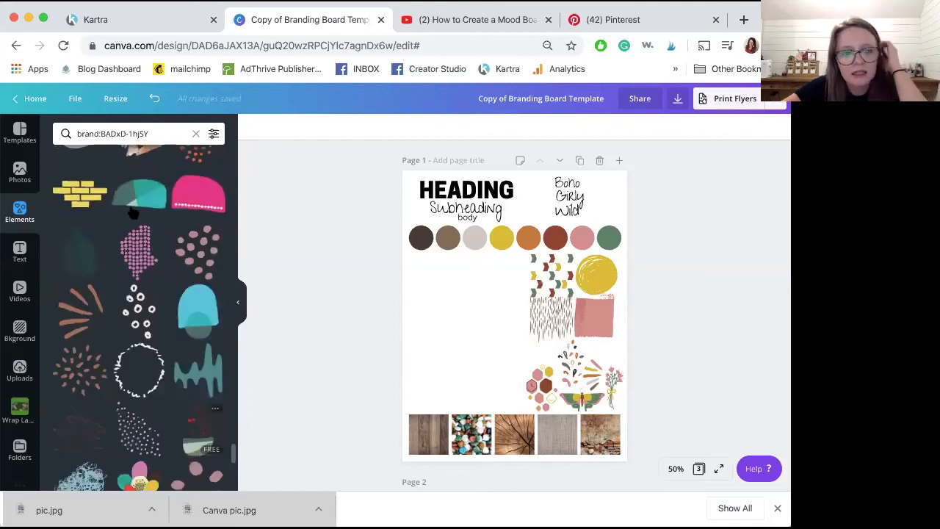
{"action": "scroll", "coordinate": [96, 324], "scroll_direction": "down", "scroll_amount": 2}
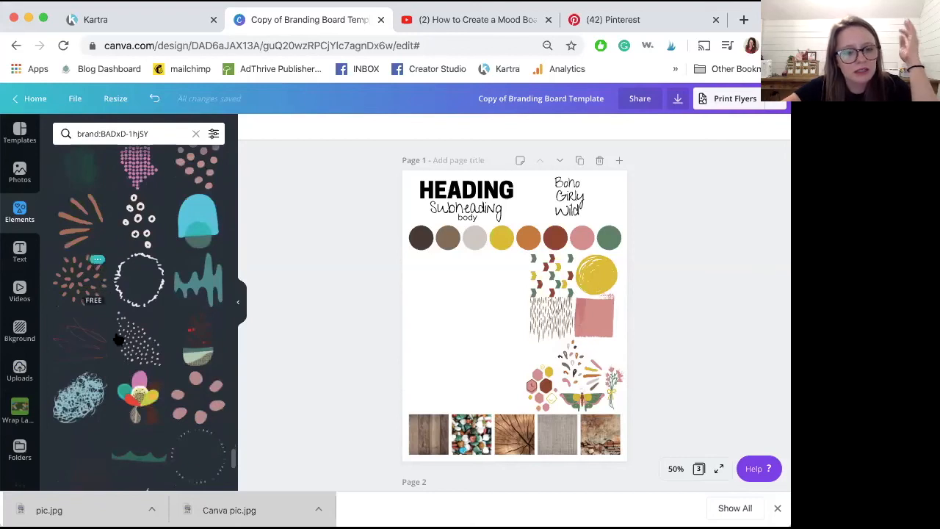
{"action": "scroll", "coordinate": [118, 340], "scroll_direction": "down", "scroll_amount": 3}
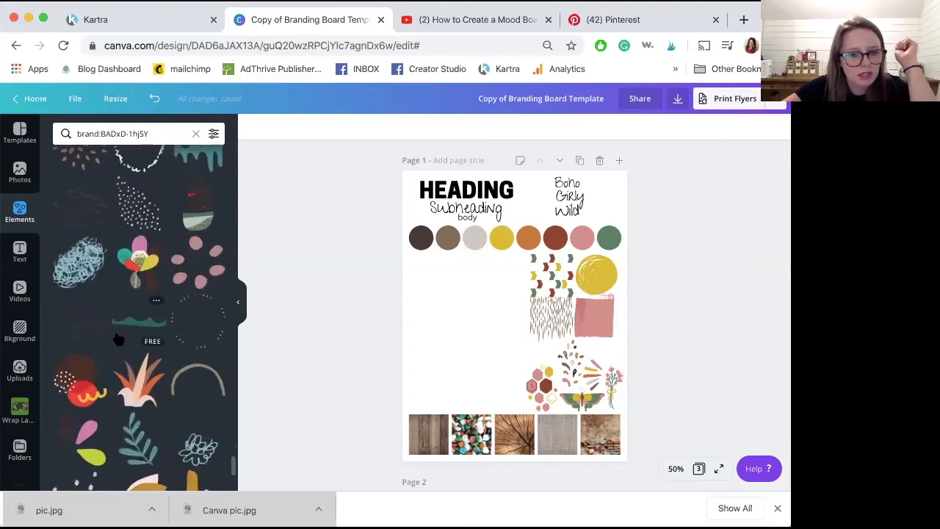
{"action": "scroll", "coordinate": [119, 340], "scroll_direction": "down", "scroll_amount": 2}
{"action": "scroll", "coordinate": [118, 339], "scroll_direction": "down", "scroll_amount": 3}
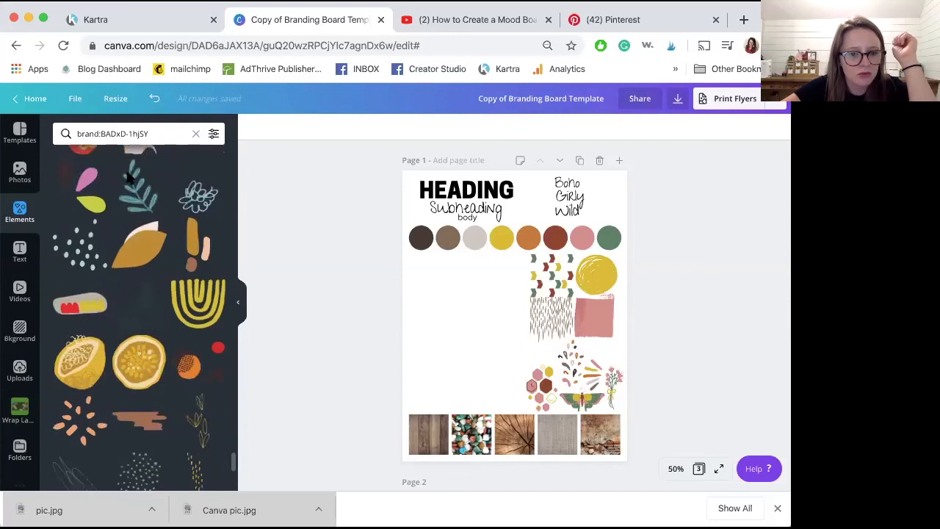
- Search the elements for "wild flower" and broaden the search to "flower"
{"action": "left_click", "coordinate": [128, 134]}
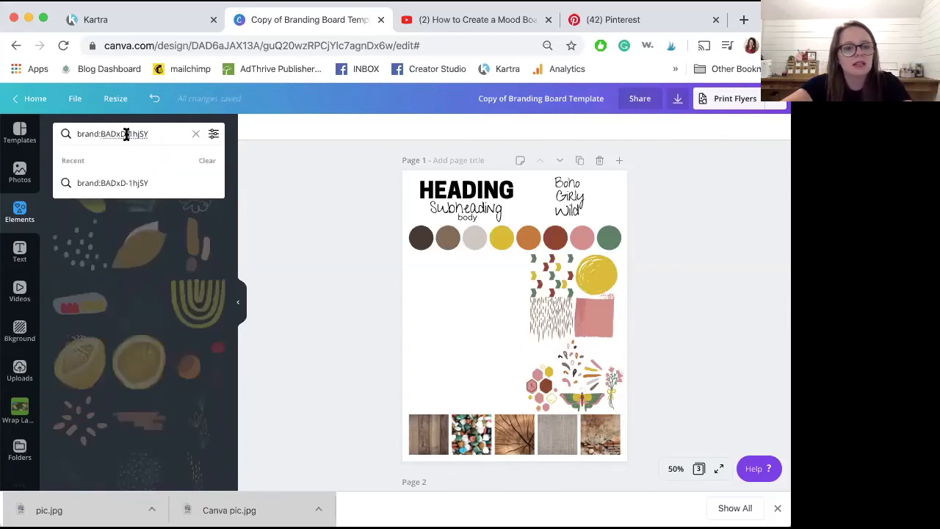
{"action": "type", "text": "wil"}
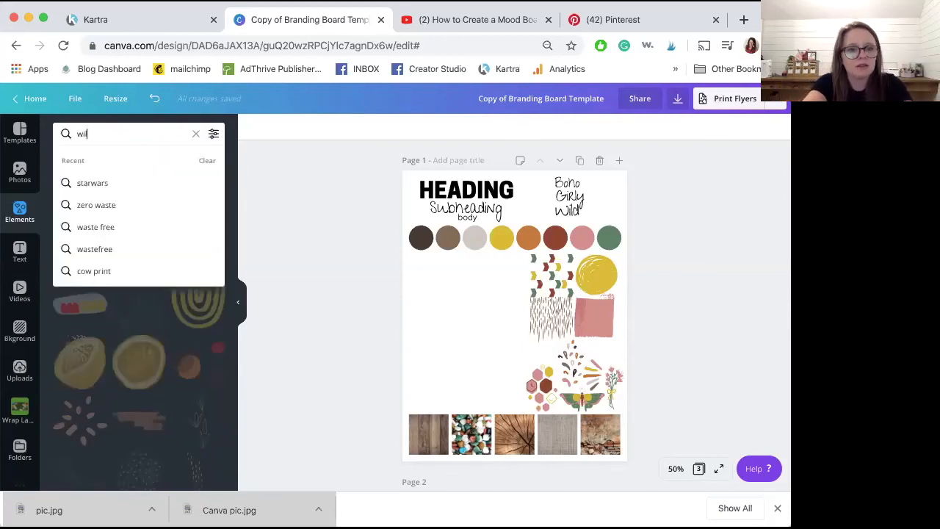
{"action": "type", "text": "d flower"}
{"action": "key", "text": "Return"}
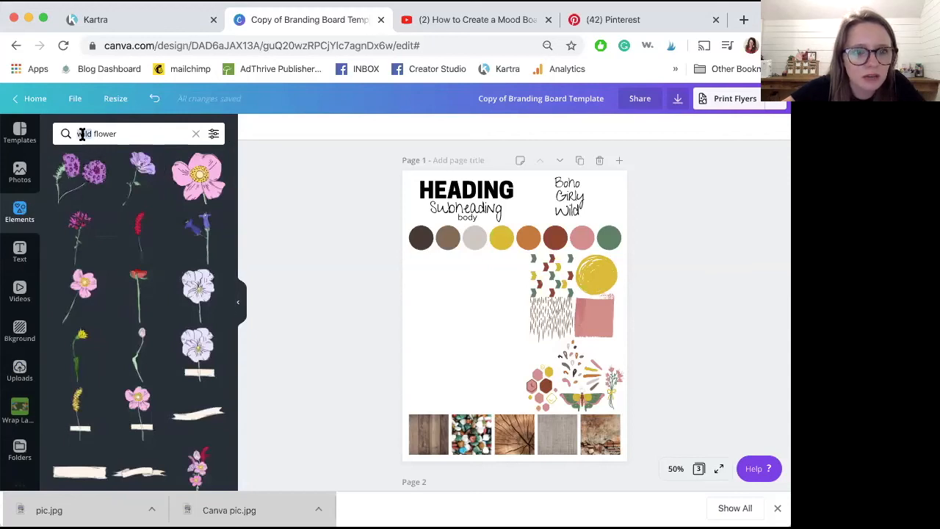
{"action": "key", "text": "BackSpace"}
{"action": "key", "text": "Return"}
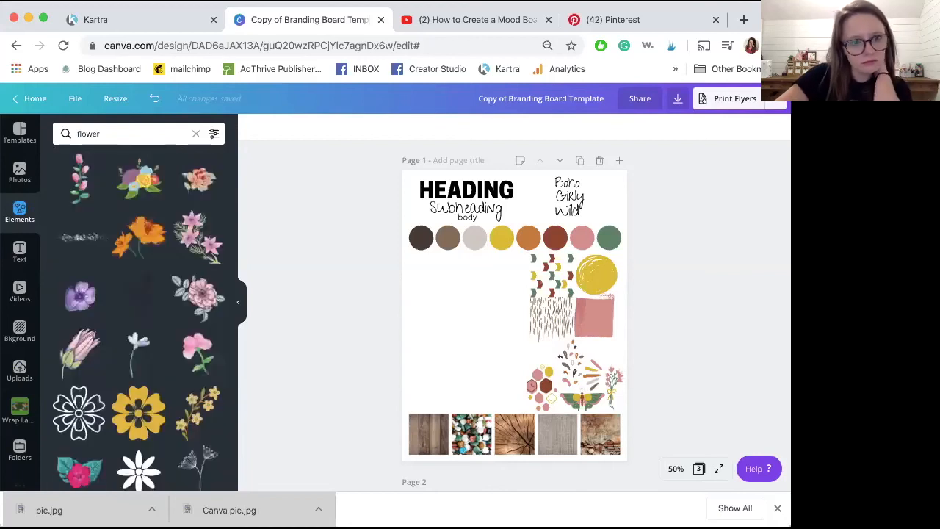
- Look through the flower graphics for one that matches the board's palette
{"action": "scroll", "coordinate": [114, 242], "scroll_direction": "down", "scroll_amount": 5}
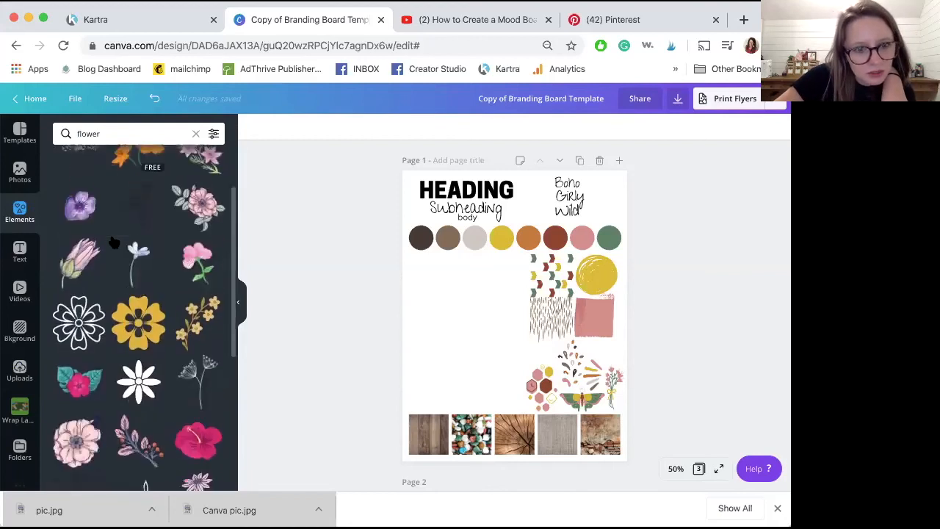
{"action": "scroll", "coordinate": [114, 242], "scroll_direction": "down", "scroll_amount": 4}
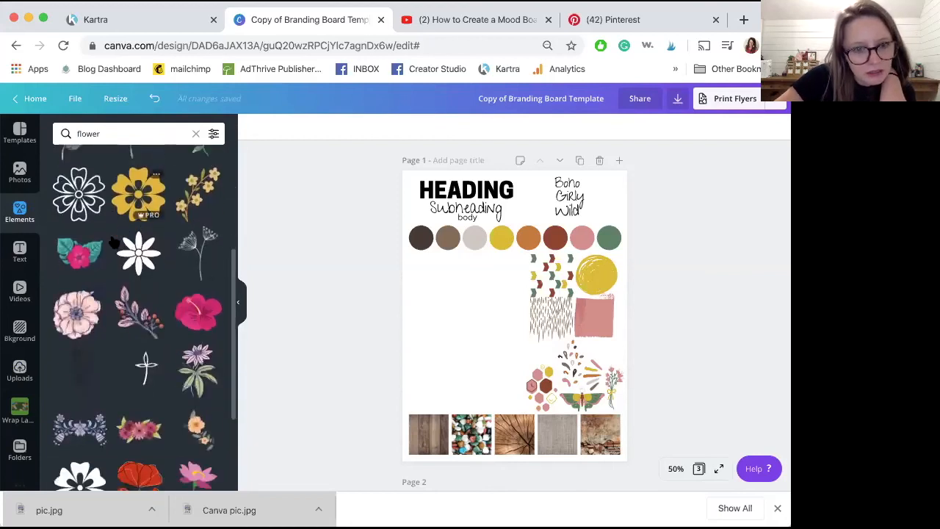
{"action": "scroll", "coordinate": [114, 243], "scroll_direction": "down", "scroll_amount": 6}
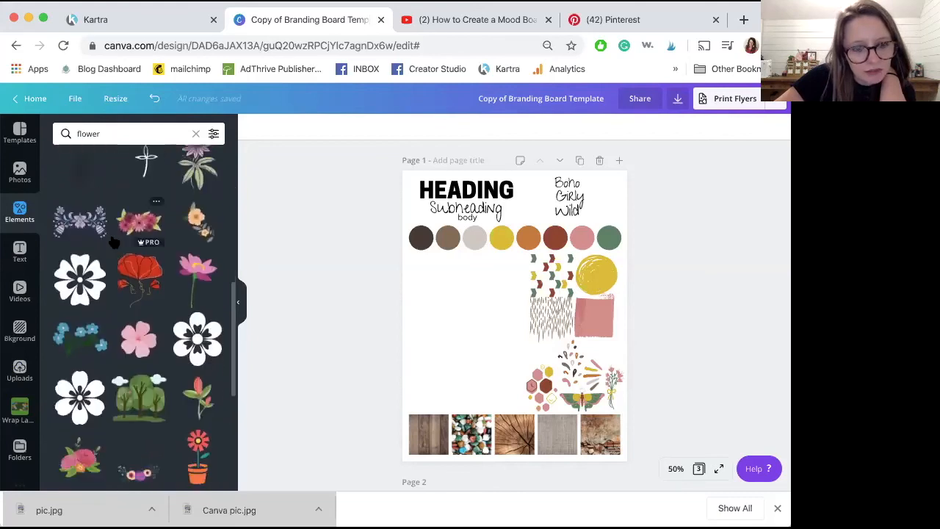
{"action": "scroll", "coordinate": [114, 243], "scroll_direction": "down", "scroll_amount": 5}
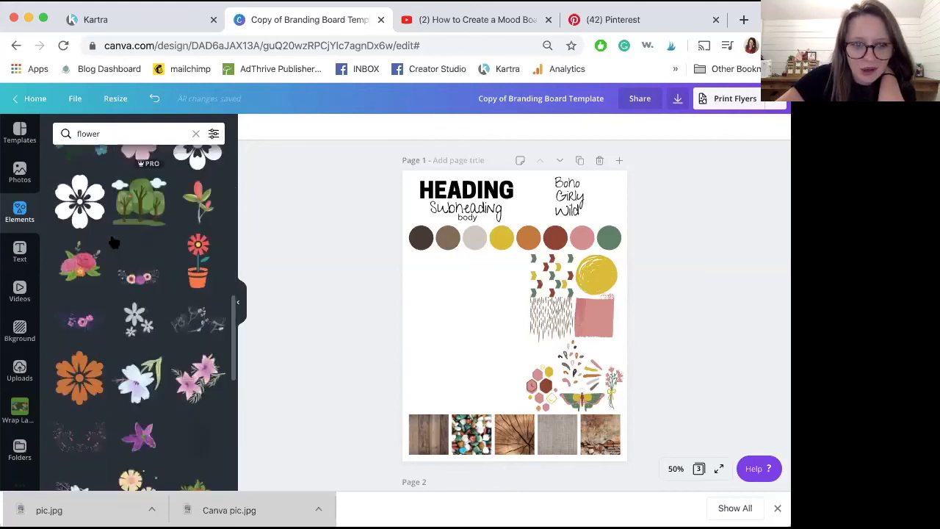
{"action": "scroll", "coordinate": [114, 242], "scroll_direction": "down", "scroll_amount": 6}
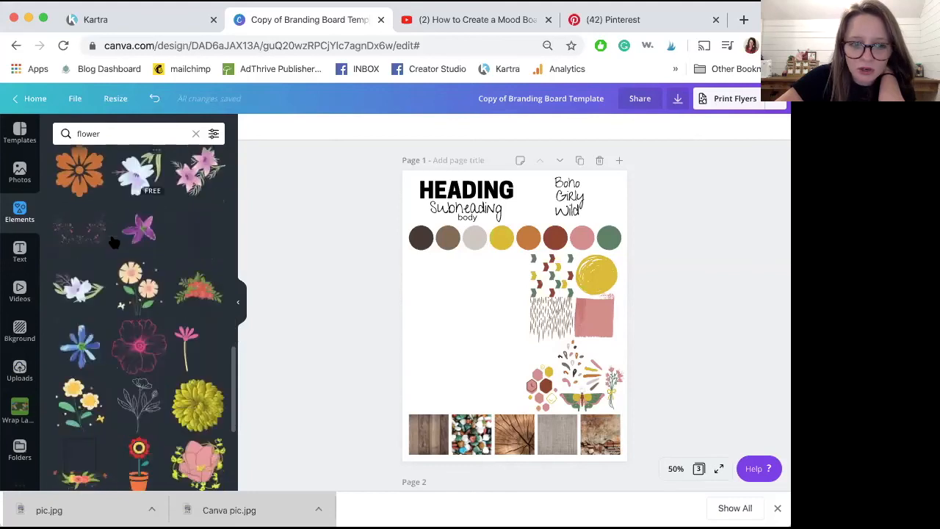
{"action": "scroll", "coordinate": [114, 242], "scroll_direction": "down", "scroll_amount": 3}
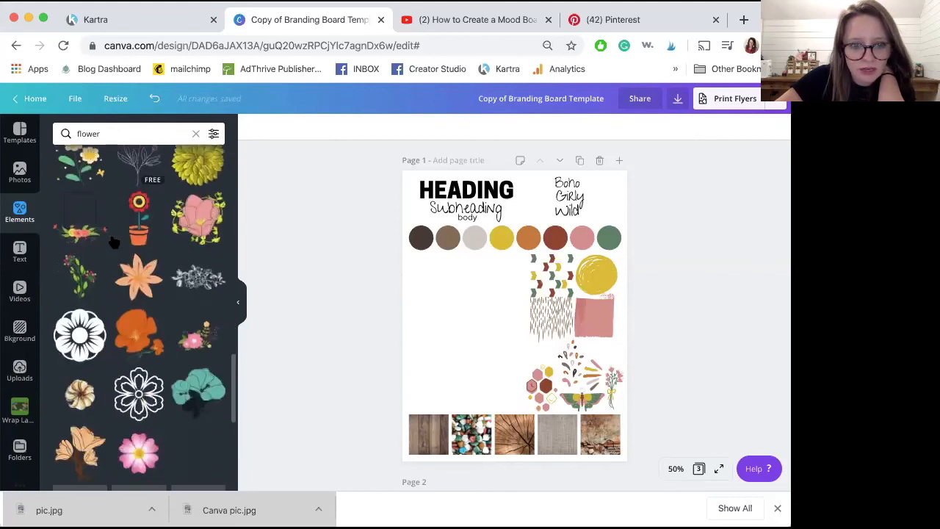
{"action": "scroll", "coordinate": [114, 242], "scroll_direction": "down", "scroll_amount": 6}
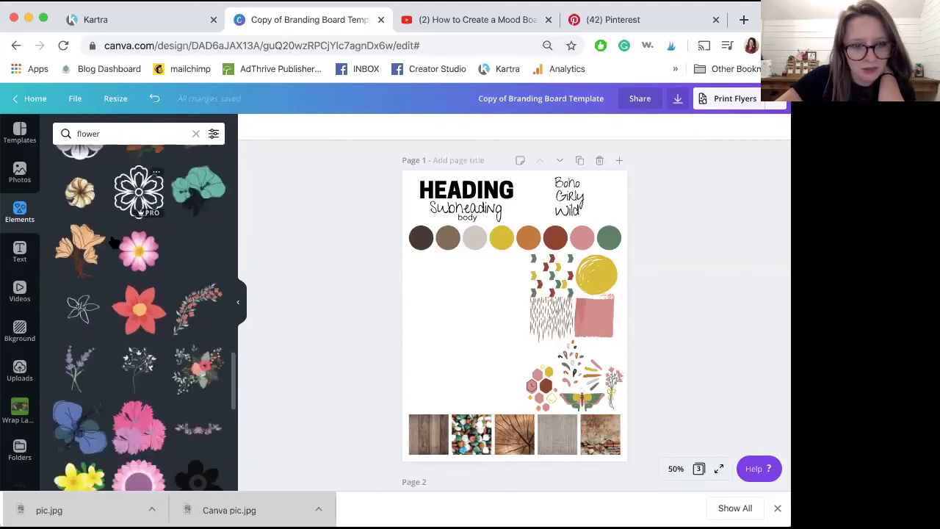
{"action": "scroll", "coordinate": [109, 231], "scroll_direction": "down", "scroll_amount": 2}
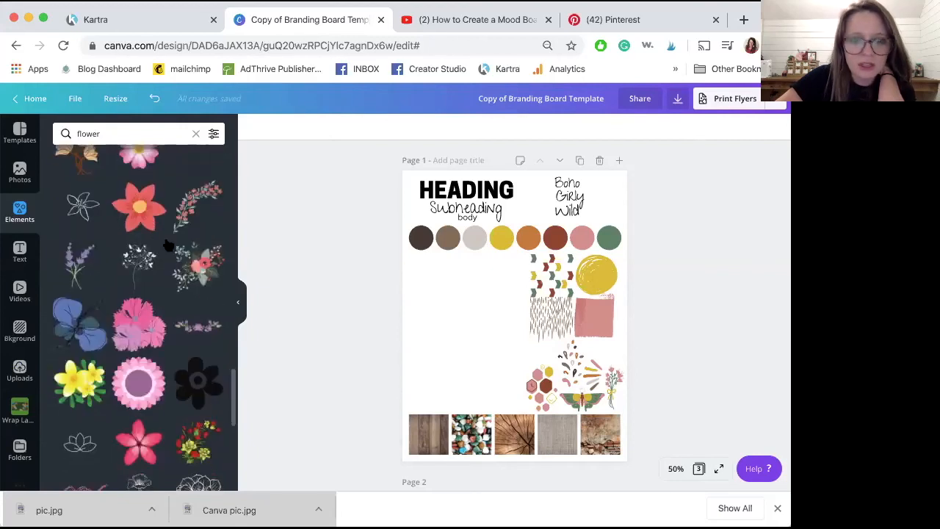
- Try out the coral and grey floral bouquet graphic in the empty area of page 1
{"action": "left_click", "coordinate": [198, 270]}
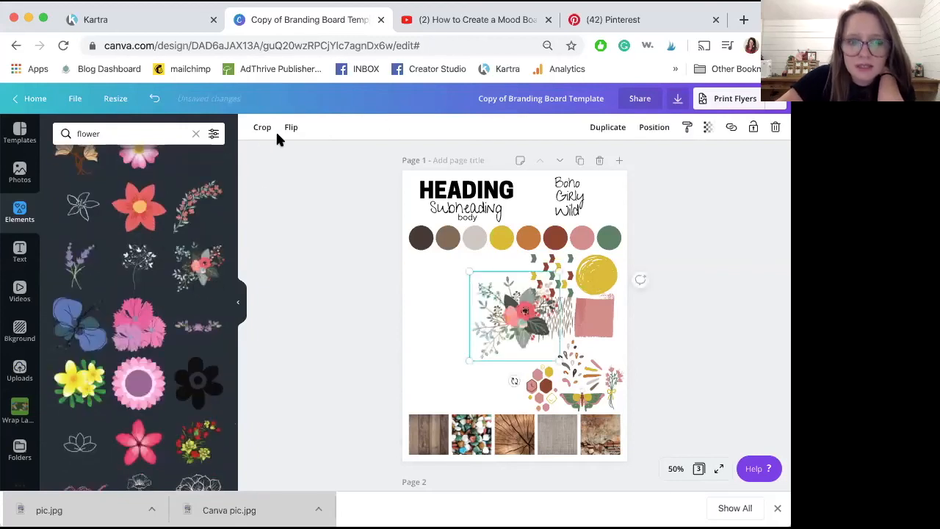
{"action": "left_click_drag", "start_coordinate": [512, 329], "coordinate": [493, 329]}
{"action": "key", "text": "Delete"}
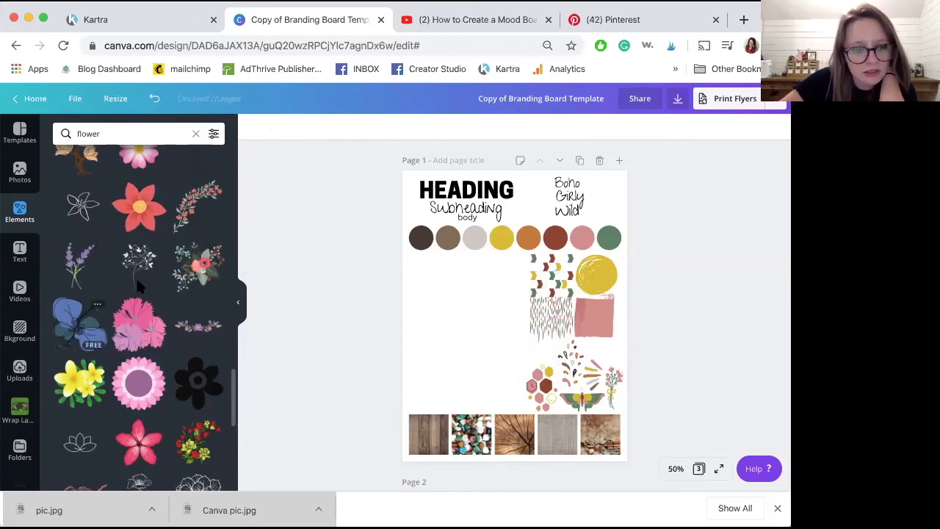
- Try out the red poppies graphic from the flower results on page 1
{"action": "scroll", "coordinate": [138, 285], "scroll_direction": "down", "scroll_amount": 10}
{"action": "scroll", "coordinate": [138, 285], "scroll_direction": "down", "scroll_amount": 10}
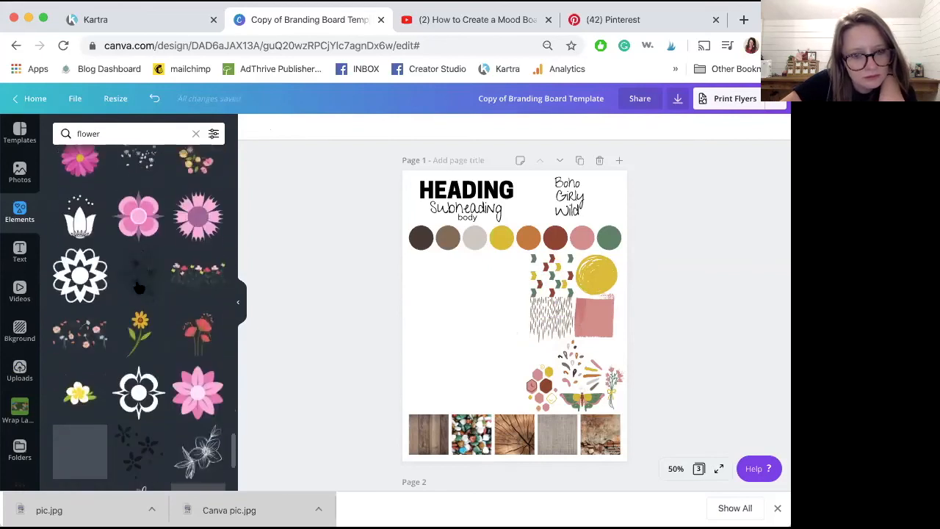
{"action": "scroll", "coordinate": [138, 286], "scroll_direction": "down", "scroll_amount": 2}
{"action": "left_click", "coordinate": [201, 274]}
{"action": "key", "text": "Delete"}
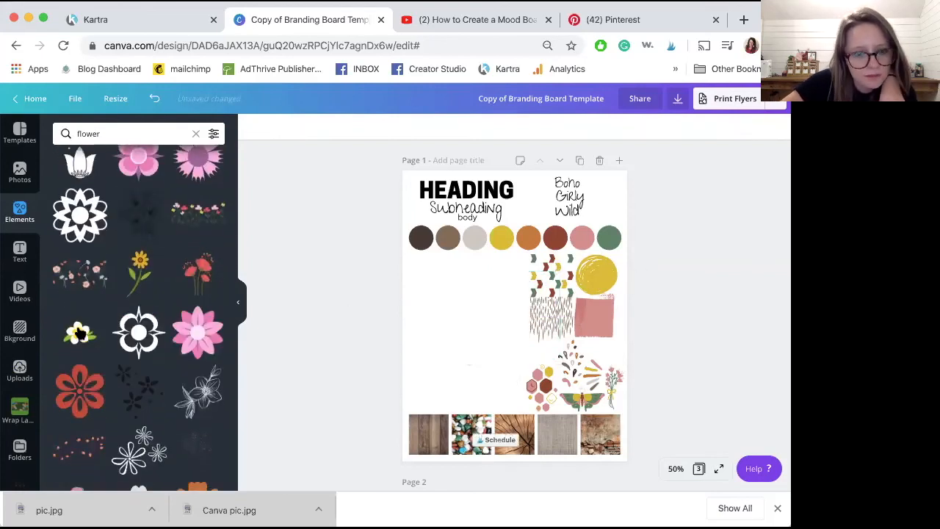
- Try out the pink blossom branch graphic from the flower results on page 1
{"action": "scroll", "coordinate": [146, 266], "scroll_direction": "down", "scroll_amount": 10}
{"action": "scroll", "coordinate": [147, 266], "scroll_direction": "down", "scroll_amount": 10}
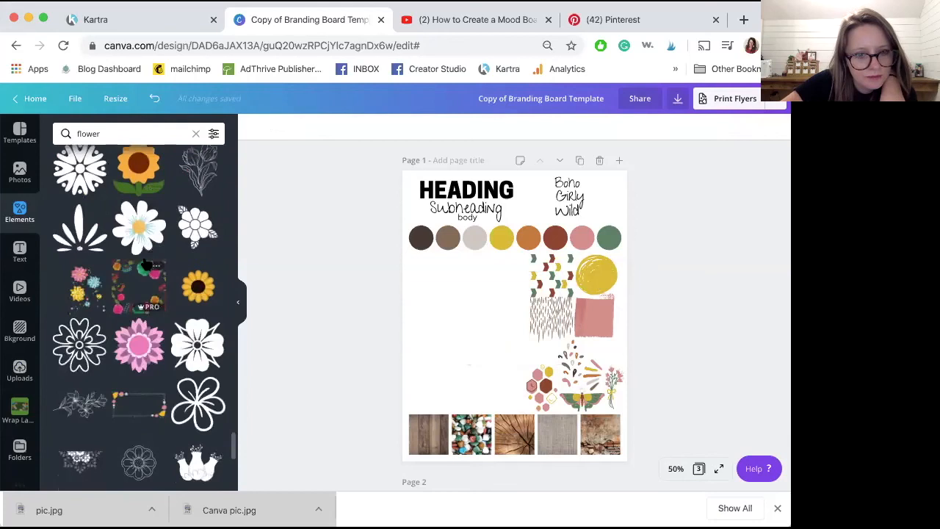
{"action": "left_click", "coordinate": [132, 194]}
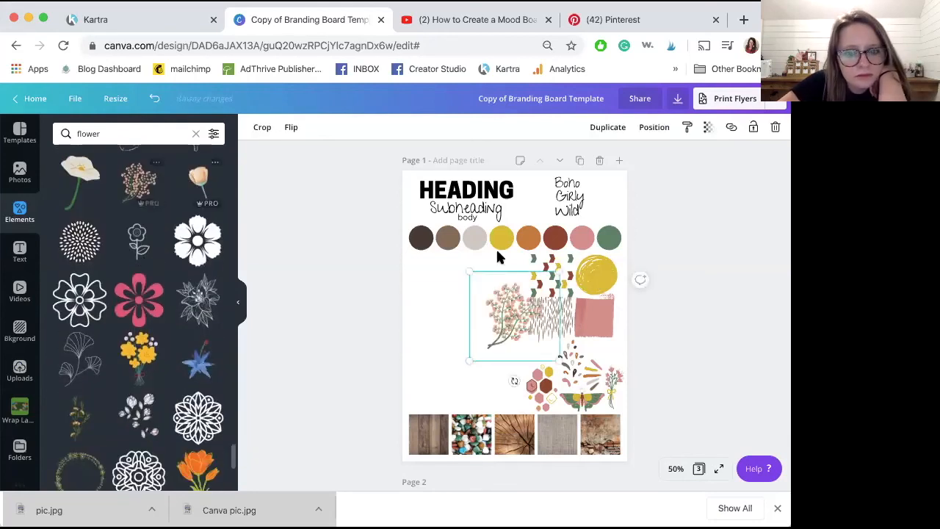
{"action": "key", "text": "Delete"}
{"action": "scroll", "coordinate": [146, 294], "scroll_direction": "down", "scroll_amount": 10}
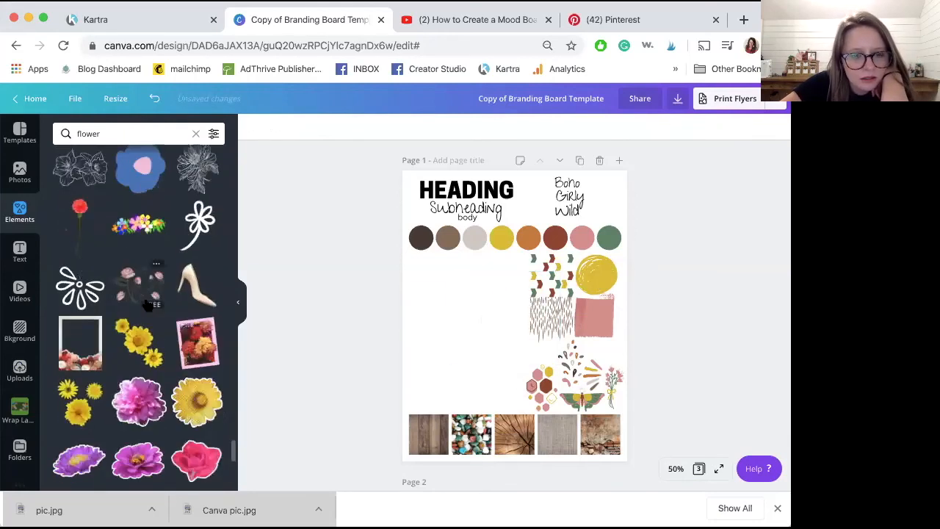
- Search the elements for "flowers" and look through the results for a graphic that suits the board's palette
{"action": "scroll", "coordinate": [147, 303], "scroll_direction": "down", "scroll_amount": 15}
{"action": "left_click", "coordinate": [115, 134]}
{"action": "type", "text": "s"}
{"action": "key", "text": "Return"}
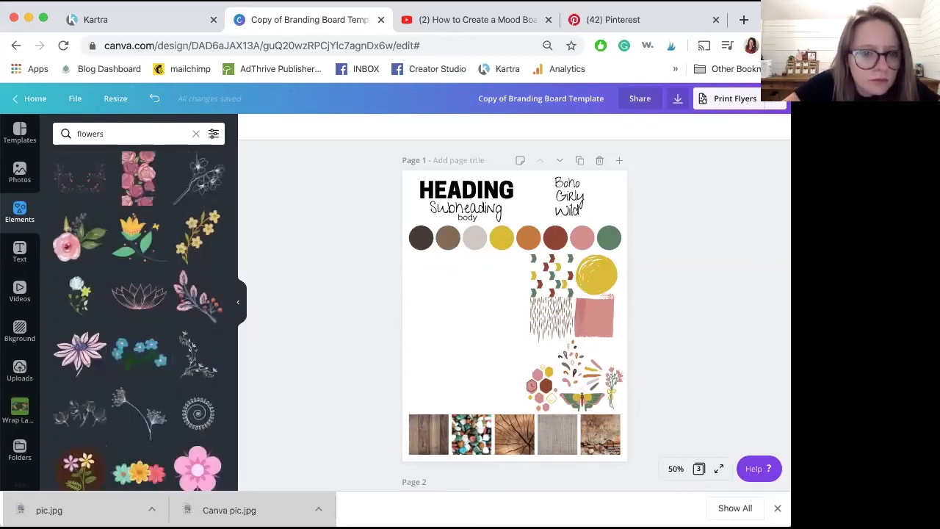
{"action": "scroll", "coordinate": [94, 273], "scroll_direction": "down", "scroll_amount": 10}
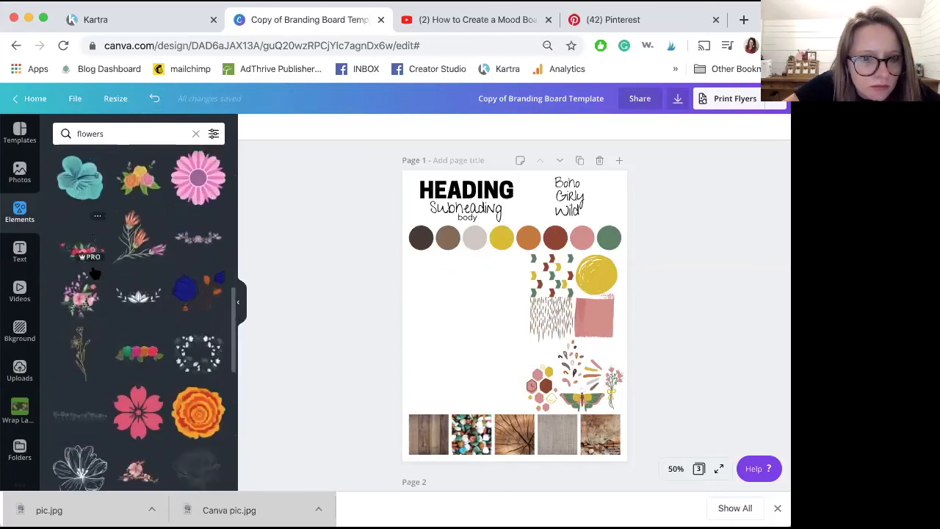
{"action": "scroll", "coordinate": [94, 272], "scroll_direction": "down", "scroll_amount": 8}
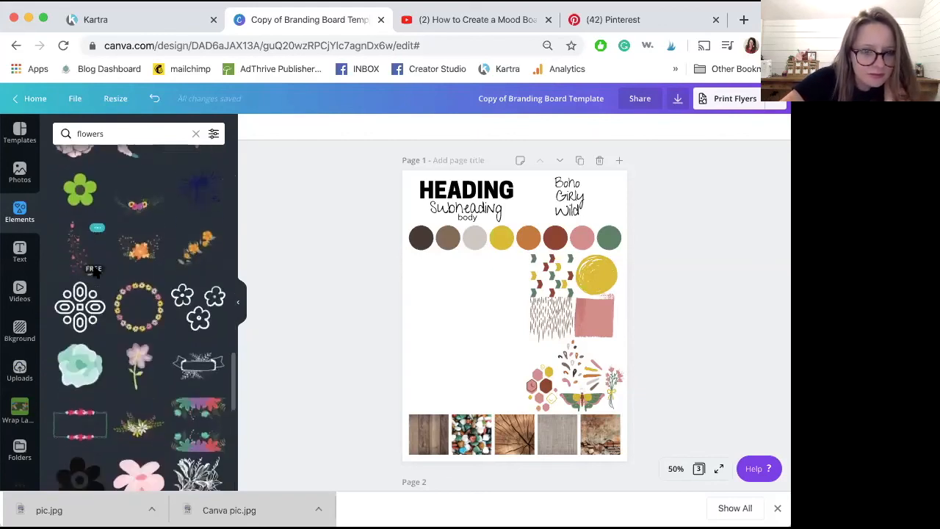
- Try out the mint green watercolour flower graphic from the flowers results on page 1
{"action": "left_click", "coordinate": [77, 305]}
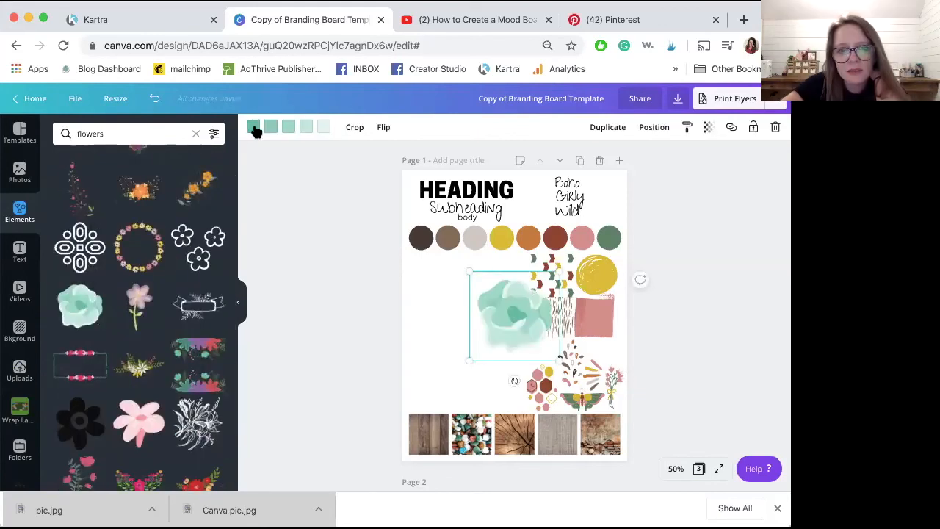
{"action": "left_click", "coordinate": [253, 127]}
{"action": "left_click", "coordinate": [486, 295]}
{"action": "key", "text": "Delete"}
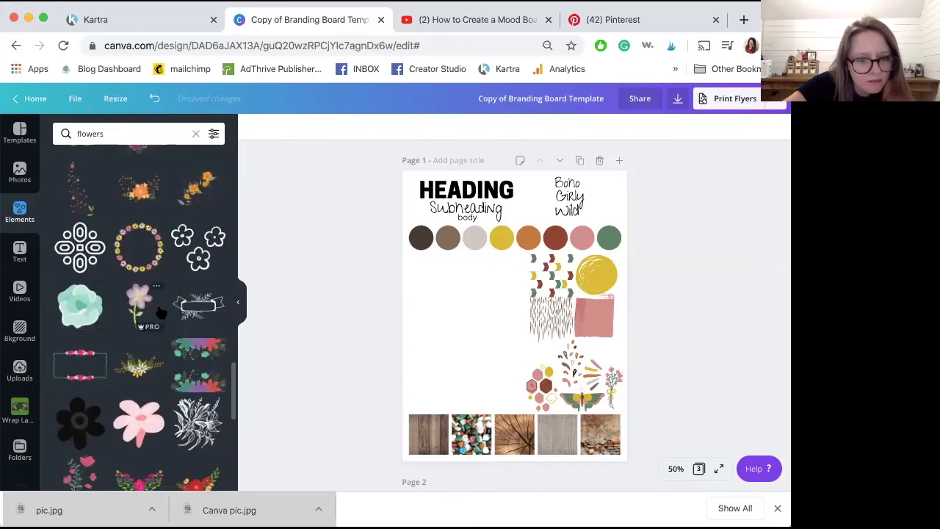
- Look further down the flowers results for another floral graphic in the board's style
{"action": "scroll", "coordinate": [159, 311], "scroll_direction": "down", "scroll_amount": 4}
{"action": "scroll", "coordinate": [157, 311], "scroll_direction": "down", "scroll_amount": 10}
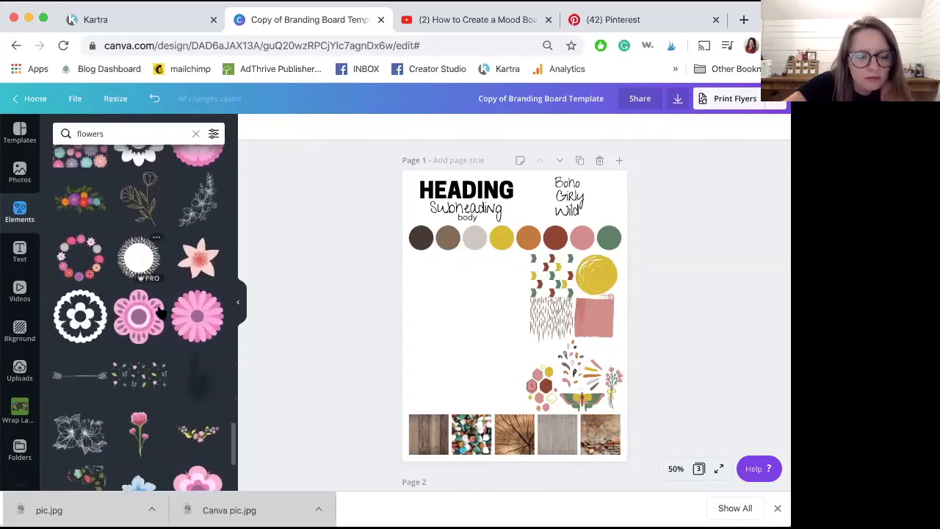
{"action": "scroll", "coordinate": [158, 312], "scroll_direction": "down", "scroll_amount": 10}
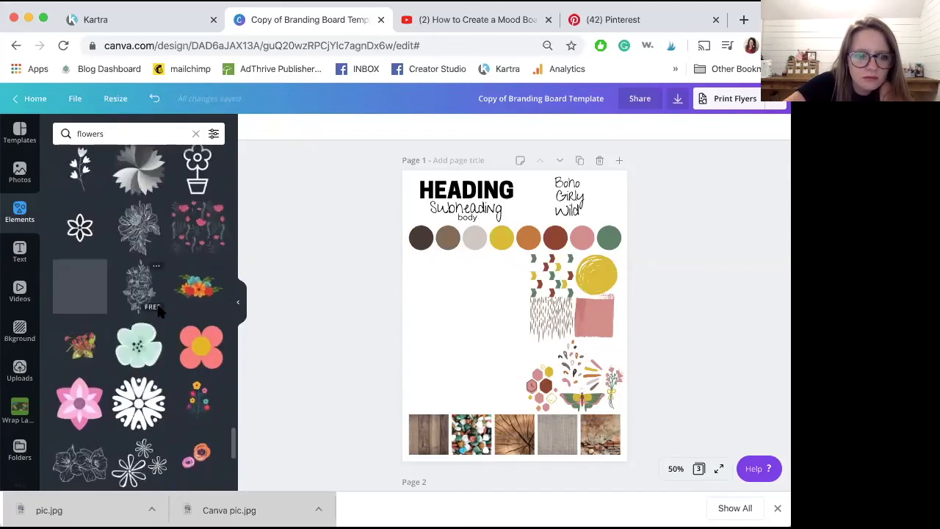
{"action": "scroll", "coordinate": [177, 290], "scroll_direction": "down", "scroll_amount": 10}
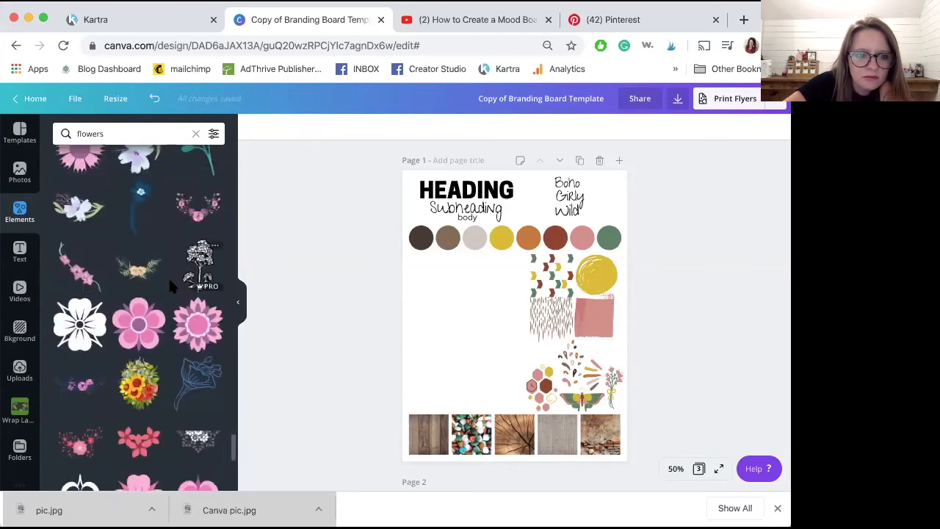
- Search the elements for "boho" and examine the resulting graphics for one that fits the board
{"action": "triple_click", "coordinate": [132, 134]}
{"action": "type", "text": "boho"}
{"action": "key", "text": "Return"}
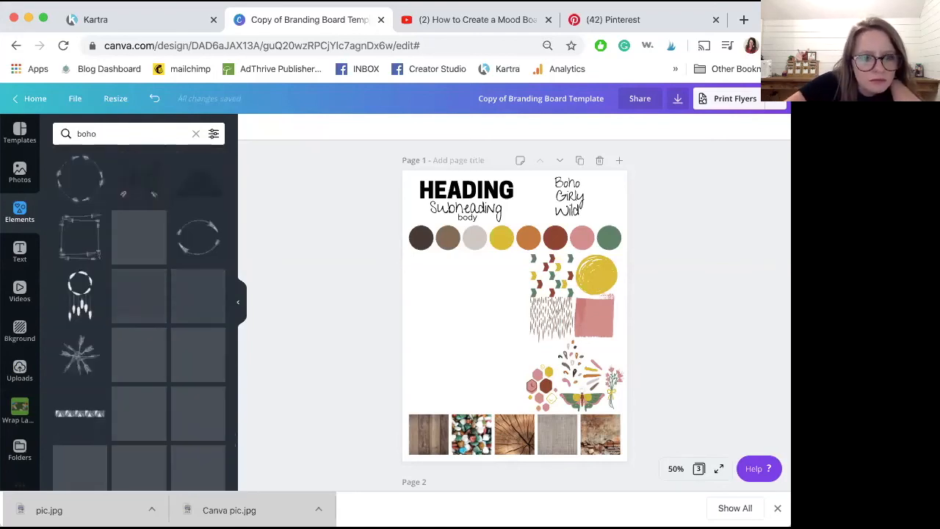
{"action": "scroll", "coordinate": [182, 332], "scroll_direction": "down", "scroll_amount": 3}
{"action": "scroll", "coordinate": [181, 332], "scroll_direction": "down", "scroll_amount": 15}
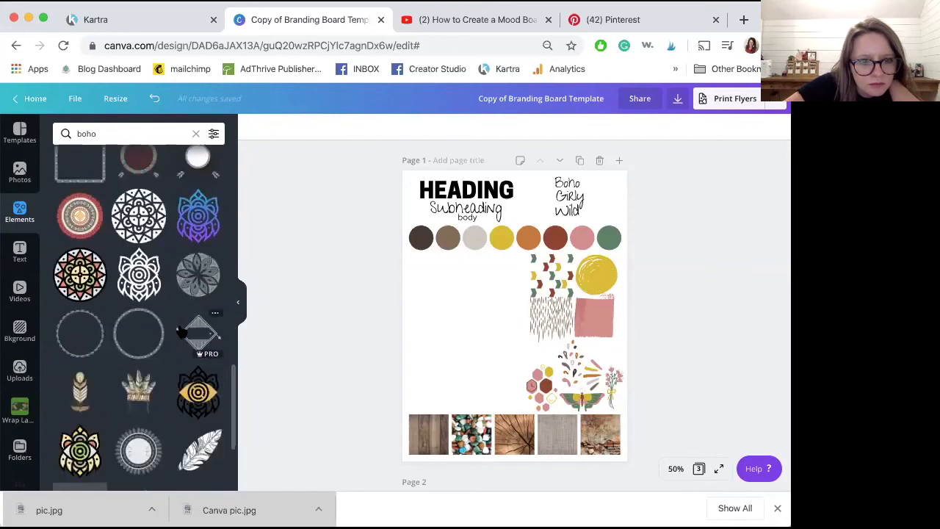
{"action": "scroll", "coordinate": [182, 332], "scroll_direction": "down", "scroll_amount": 15}
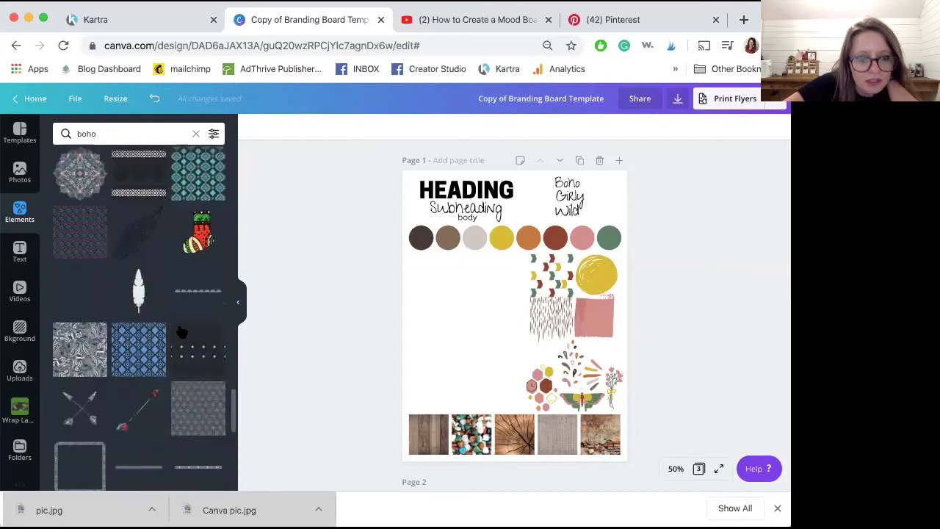
{"action": "scroll", "coordinate": [181, 332], "scroll_direction": "down", "scroll_amount": 15}
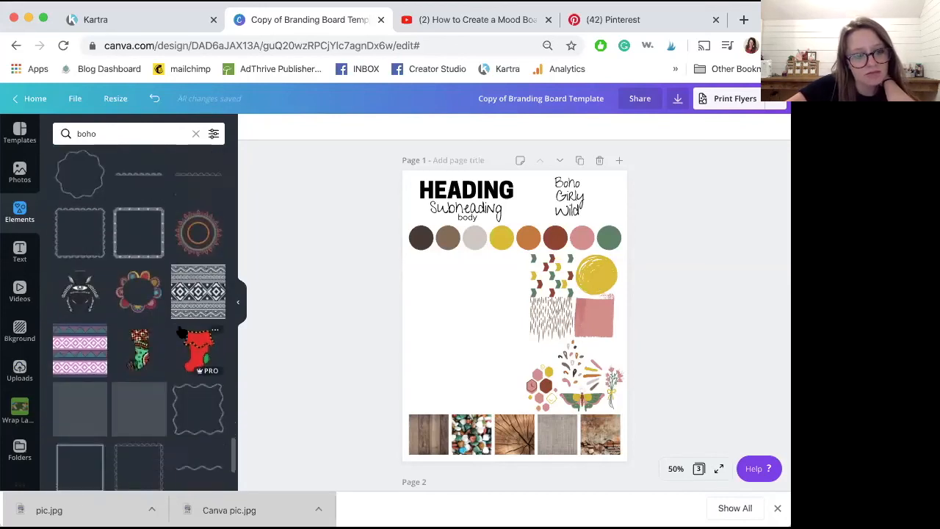
{"action": "scroll", "coordinate": [181, 332], "scroll_direction": "down", "scroll_amount": 15}
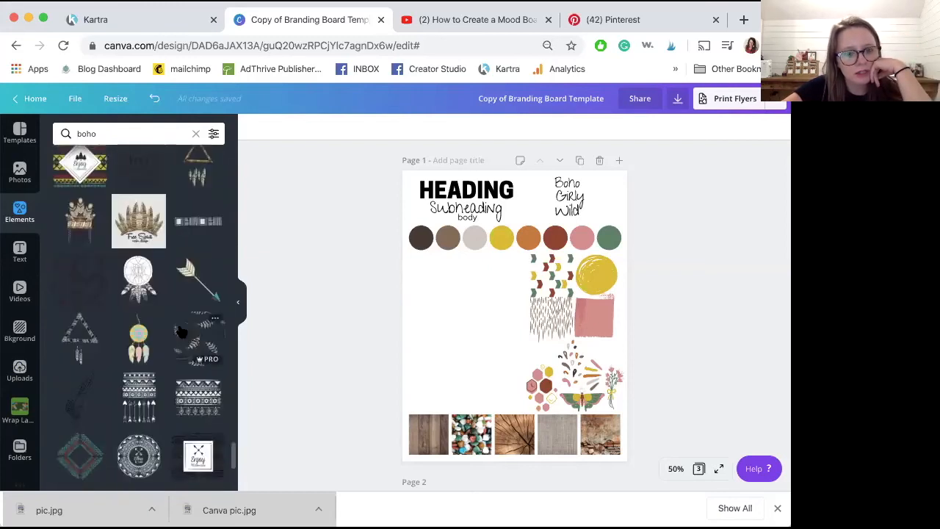
{"action": "scroll", "coordinate": [181, 332], "scroll_direction": "down", "scroll_amount": 1}
- Search the elements for "wild" and examine the resulting graphics for one that fits the board
{"action": "triple_click", "coordinate": [132, 133]}
{"action": "type", "text": "wild"}
{"action": "key", "text": "Return"}
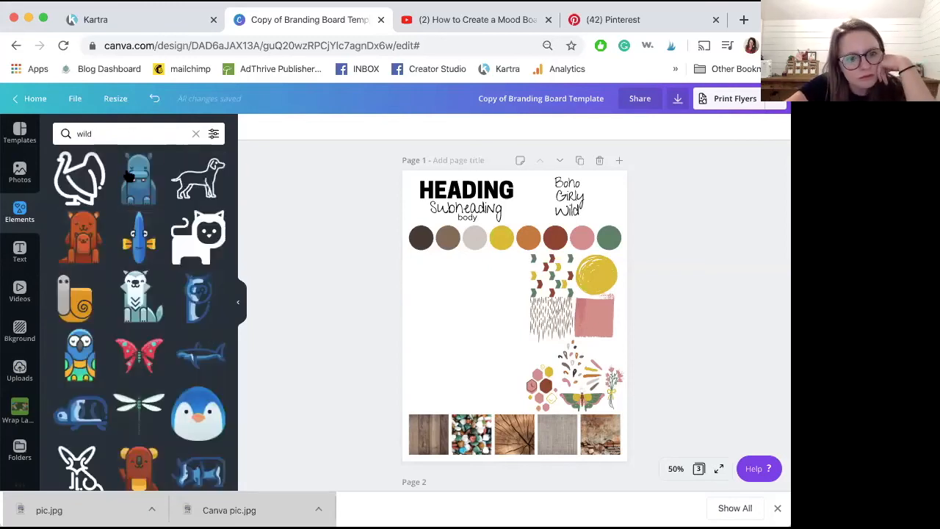
{"action": "scroll", "coordinate": [210, 337], "scroll_direction": "down", "scroll_amount": 5}
{"action": "scroll", "coordinate": [209, 337], "scroll_direction": "down", "scroll_amount": 3}
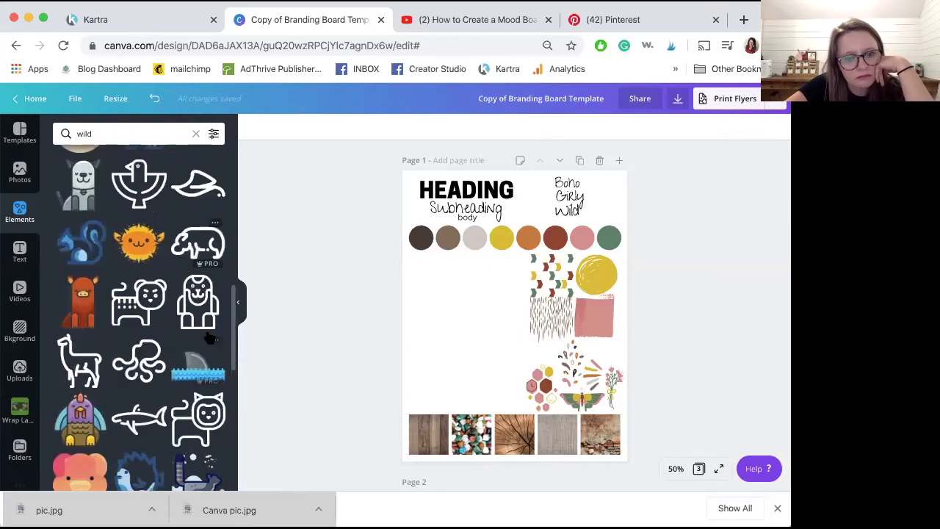
- Look through more graphics by the creator of the recently used Beautiful Flowers Ornament, then clear the search
{"action": "left_click", "coordinate": [23, 212]}
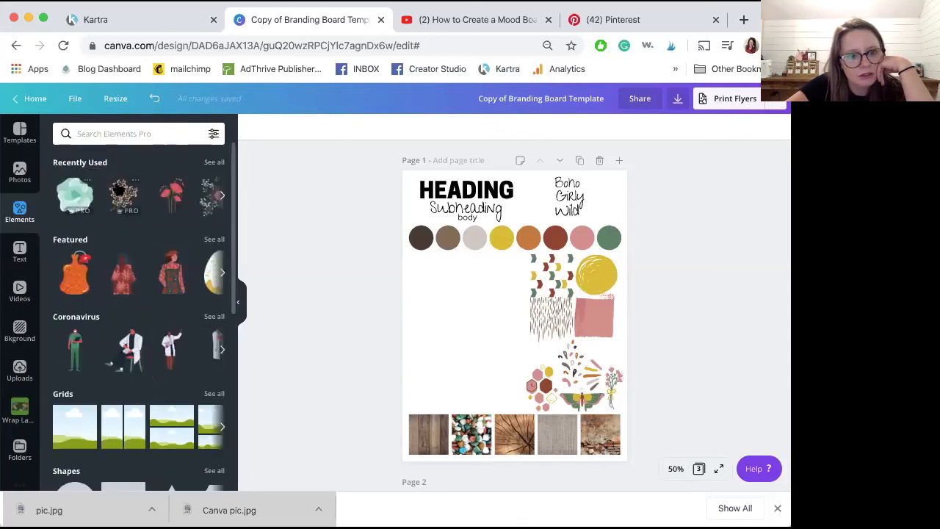
{"action": "left_click", "coordinate": [134, 181]}
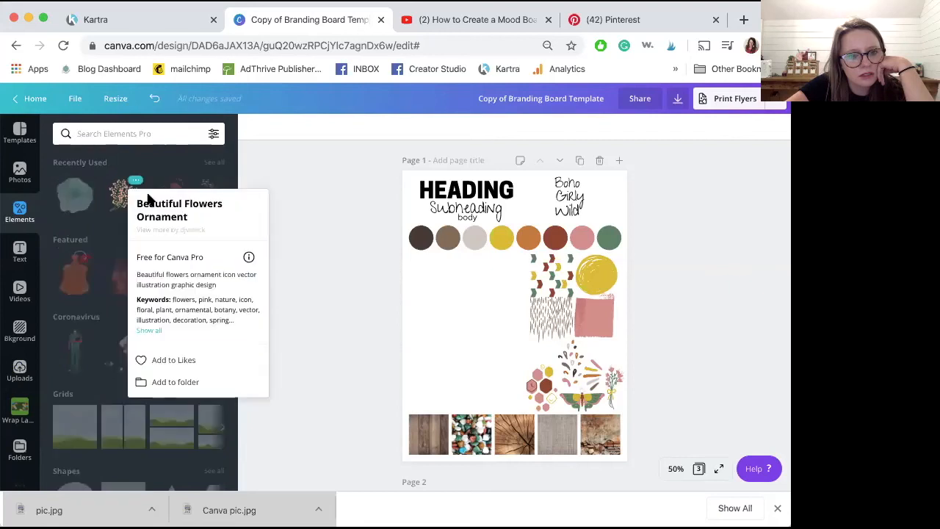
{"action": "left_click", "coordinate": [181, 230]}
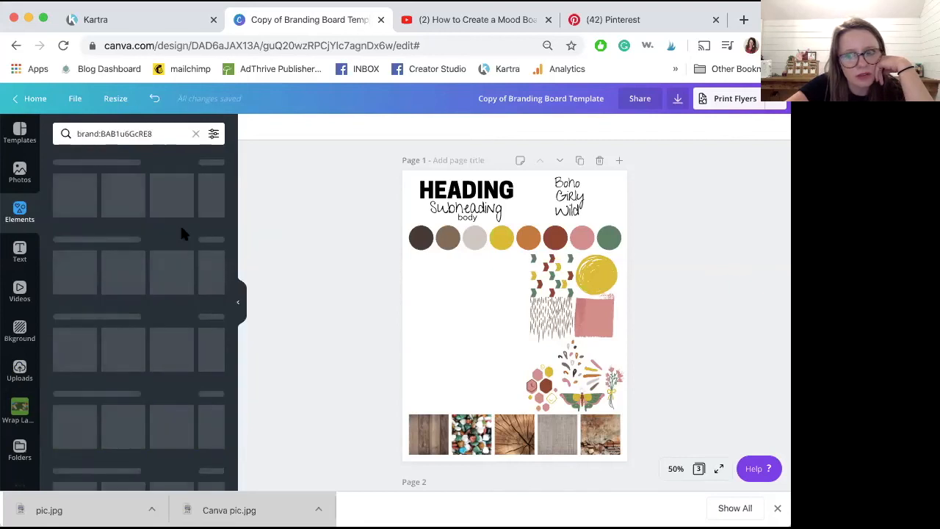
{"action": "scroll", "coordinate": [183, 235], "scroll_direction": "down", "scroll_amount": 5}
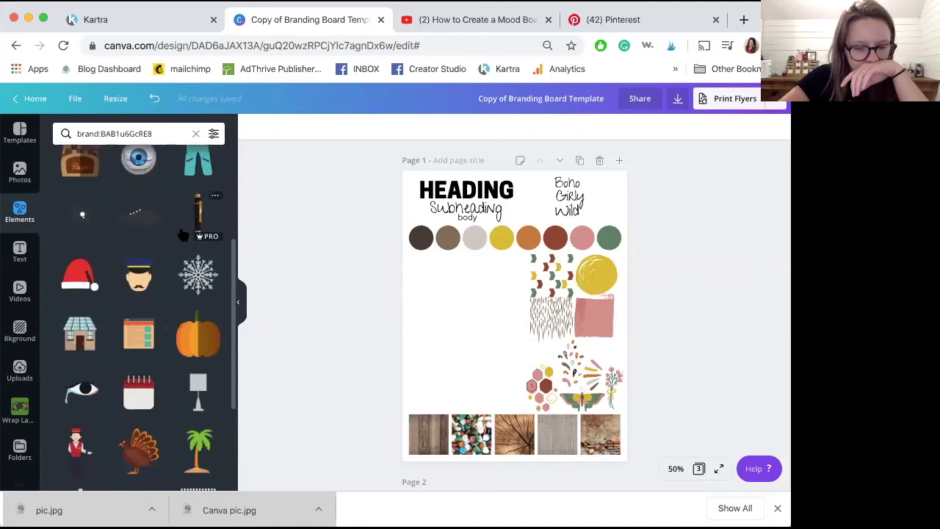
{"action": "scroll", "coordinate": [183, 235], "scroll_direction": "down", "scroll_amount": 5}
{"action": "left_click", "coordinate": [196, 134]}
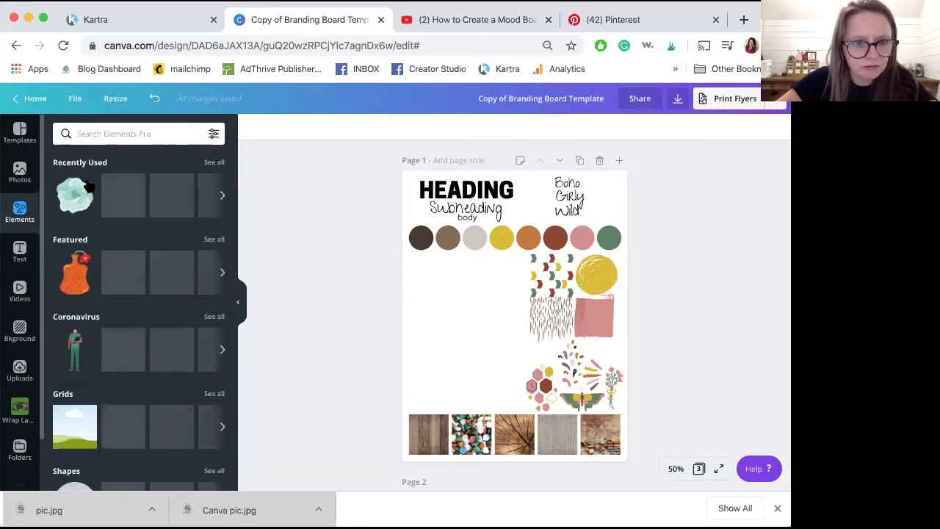
- List more graphics by the creator of the recently used coral and grey floral bouquet
{"action": "left_click", "coordinate": [215, 163]}
{"action": "left_click", "coordinate": [100, 219]}
{"action": "left_click", "coordinate": [166, 251]}
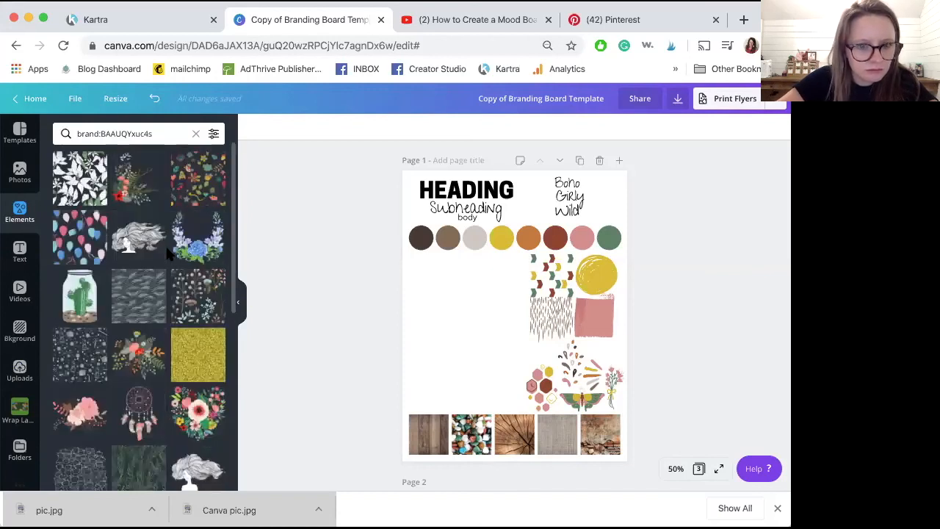
{"action": "scroll", "coordinate": [147, 257], "scroll_direction": "down", "scroll_amount": 2}
- Try out the creator's coral and orange bouquet with grey leaves and the dense multicoloured bouquet on page 1
{"action": "left_click", "coordinate": [135, 274]}
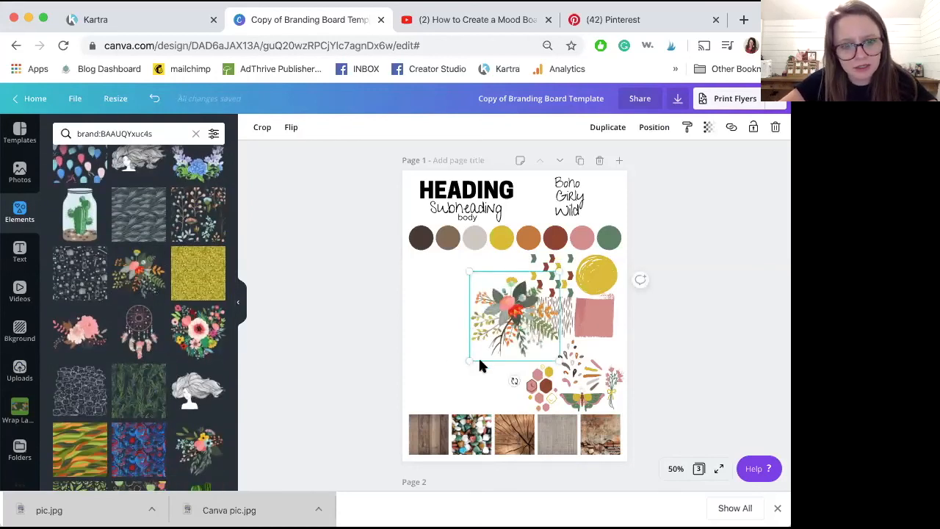
{"action": "scroll", "coordinate": [357, 411], "scroll_direction": "down", "scroll_amount": 2}
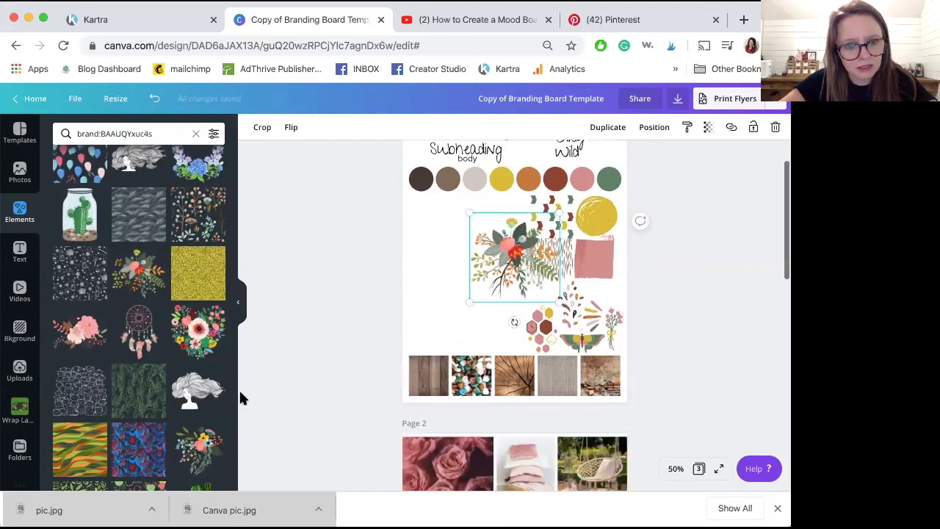
{"action": "scroll", "coordinate": [240, 393], "scroll_direction": "down", "scroll_amount": 1}
{"action": "scroll", "coordinate": [239, 393], "scroll_direction": "up", "scroll_amount": 2}
{"action": "left_click", "coordinate": [200, 334]}
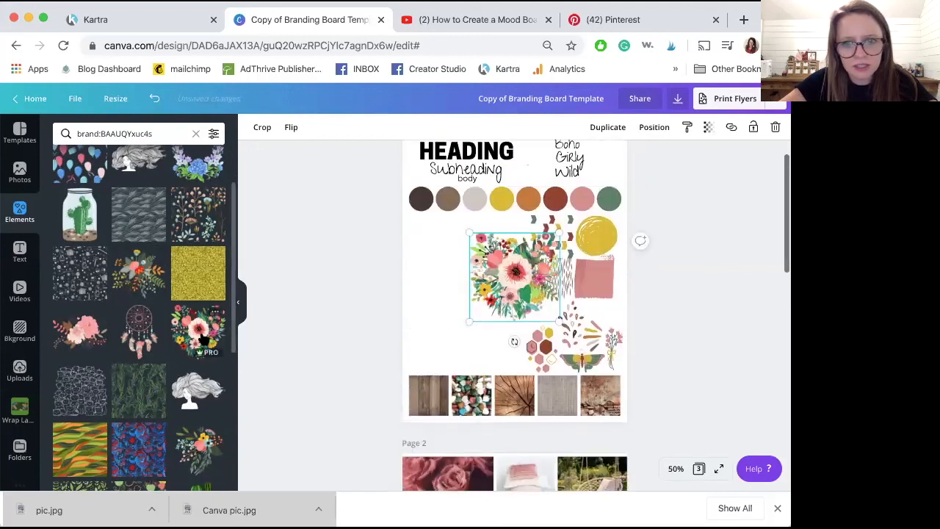
{"action": "key", "text": "ctrl+z"}
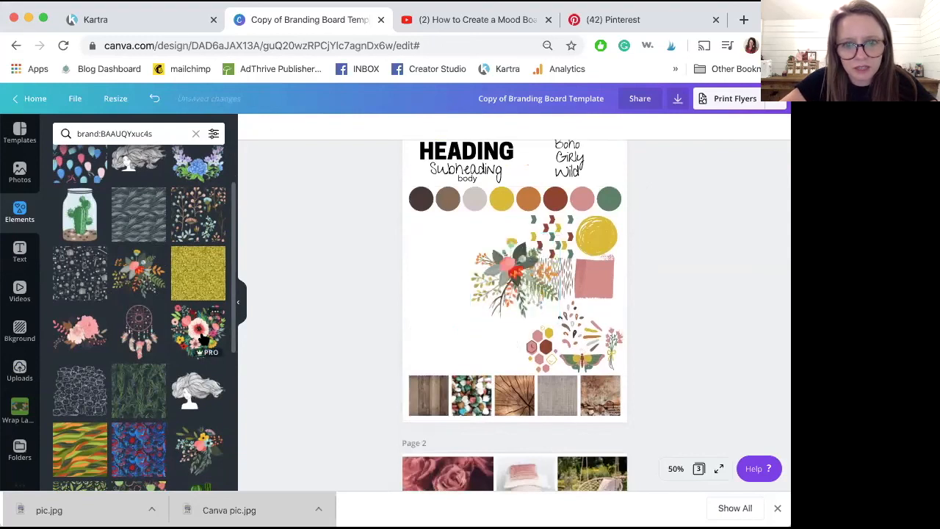
{"action": "left_click_drag", "start_coordinate": [485, 241], "coordinate": [516, 259]}
{"action": "left_click_drag", "start_coordinate": [520, 262], "coordinate": [520, 267]}
{"action": "key", "text": "Delete"}
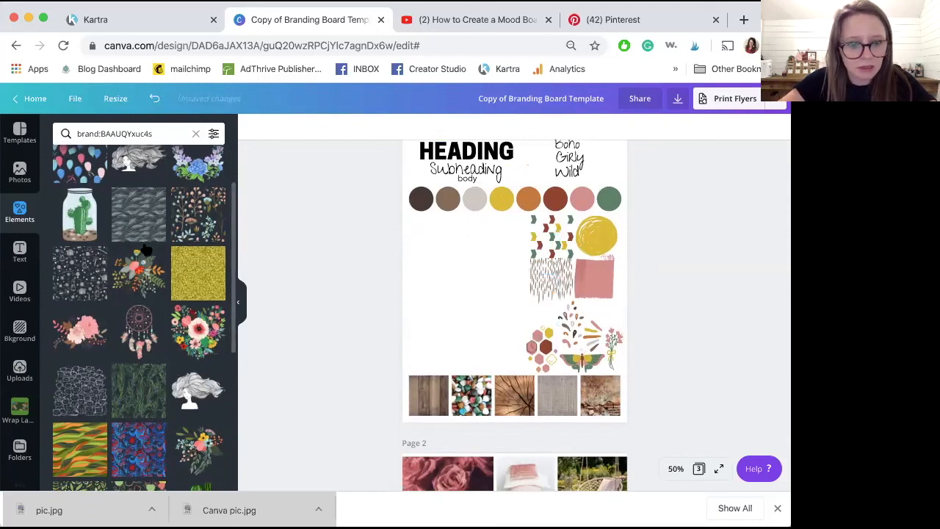
- Try out the creator's colourful scattered-flower pattern with pink and yellow blooms on page 1
{"action": "scroll", "coordinate": [147, 250], "scroll_direction": "down", "scroll_amount": 3}
{"action": "scroll", "coordinate": [147, 249], "scroll_direction": "down", "scroll_amount": 1}
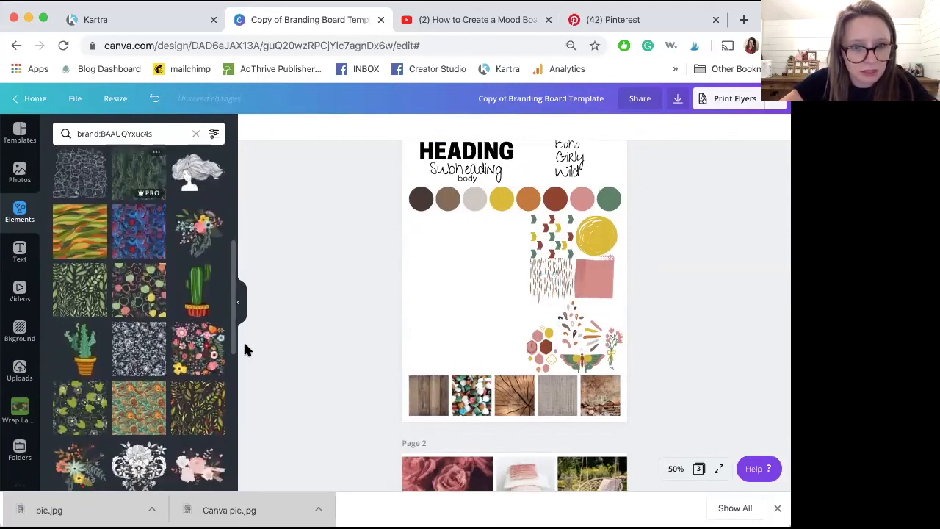
{"action": "left_click", "coordinate": [193, 358]}
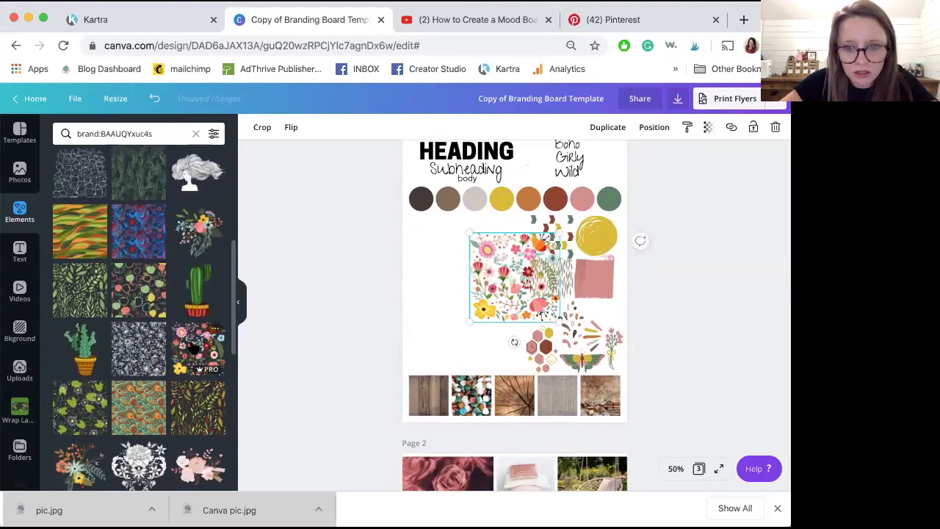
{"action": "key", "text": "Delete"}
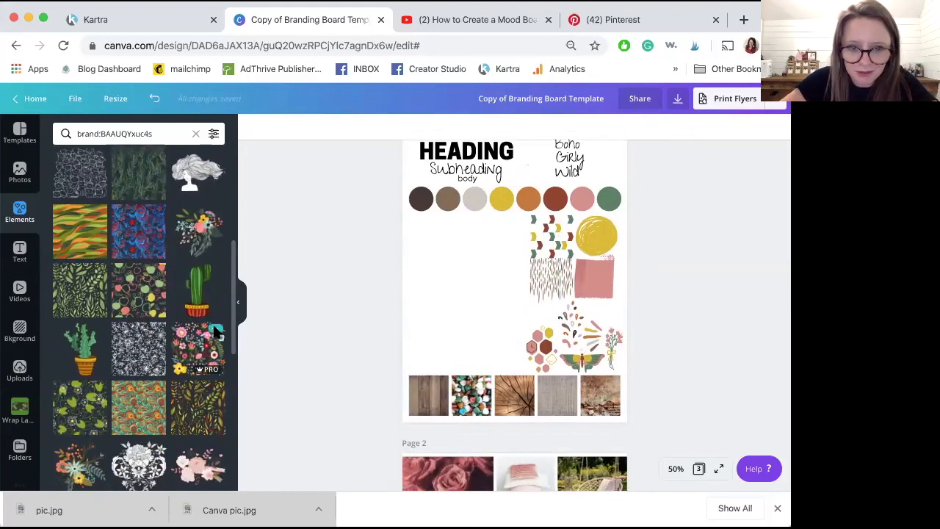
{"action": "left_click", "coordinate": [215, 332]}
{"action": "left_click", "coordinate": [263, 303]}
{"action": "scroll", "coordinate": [265, 250], "scroll_direction": "down", "scroll_amount": 2}
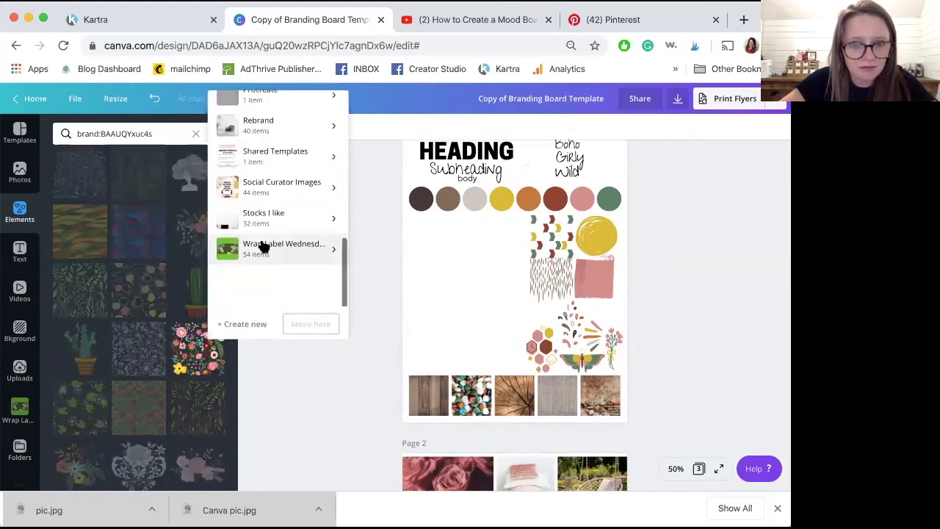
{"action": "left_click", "coordinate": [263, 246]}
- Save a graphic from further down this creator's results to Likes
{"action": "scroll", "coordinate": [147, 331], "scroll_direction": "down", "scroll_amount": 6}
{"action": "scroll", "coordinate": [156, 351], "scroll_direction": "down", "scroll_amount": 3}
{"action": "left_click", "coordinate": [101, 283]}
{"action": "left_click", "coordinate": [140, 251]}
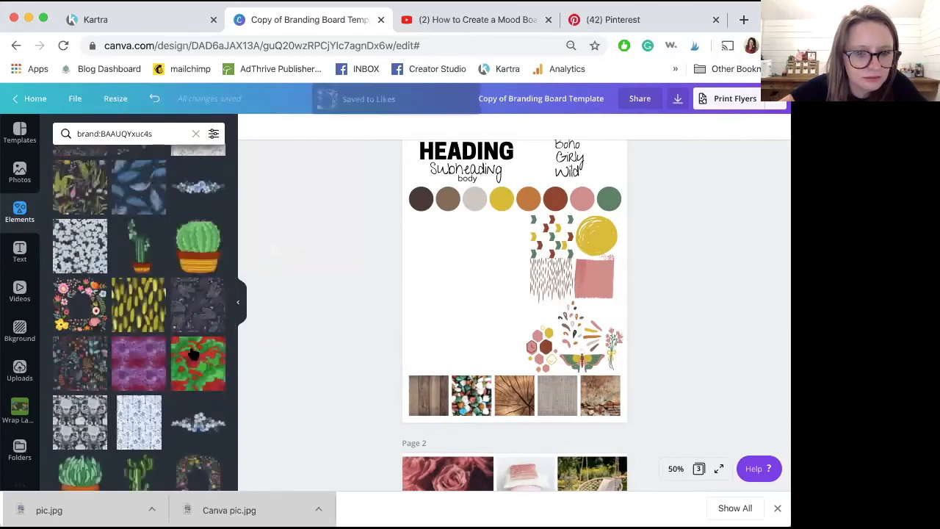
- Look through the remaining graphics by this creator, then clear the search
{"action": "scroll", "coordinate": [193, 354], "scroll_direction": "down", "scroll_amount": 10}
{"action": "scroll", "coordinate": [192, 354], "scroll_direction": "down", "scroll_amount": 10}
{"action": "left_click", "coordinate": [195, 133]}
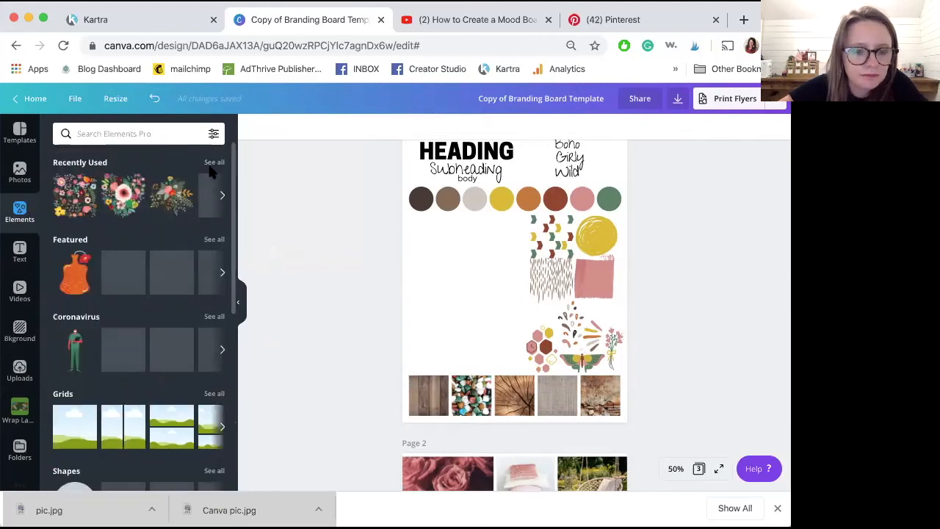
- Open the recently used elements and look through the other graphics by one item's creator
{"action": "left_click", "coordinate": [213, 162]}
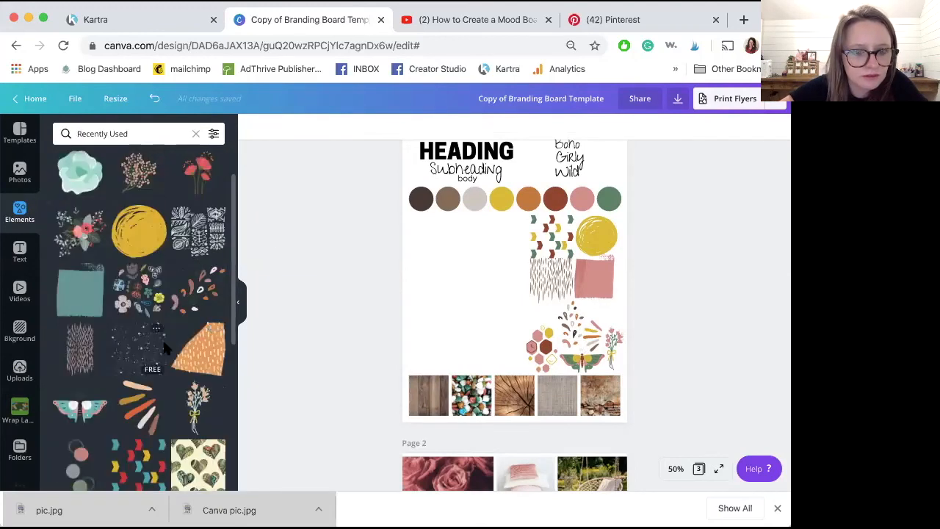
{"action": "scroll", "coordinate": [165, 349], "scroll_direction": "down", "scroll_amount": 3}
{"action": "left_click", "coordinate": [207, 281]}
{"action": "left_click", "coordinate": [275, 119]}
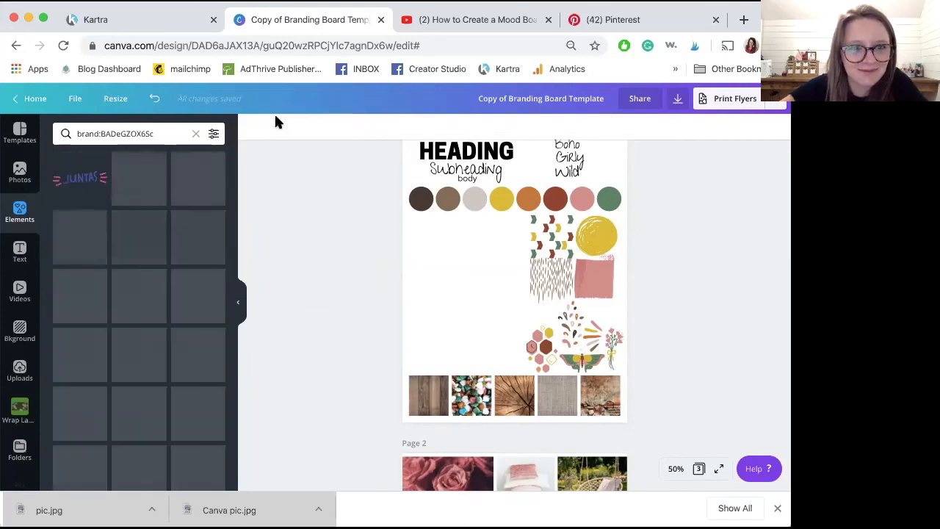
{"action": "scroll", "coordinate": [199, 246], "scroll_direction": "down", "scroll_amount": 10}
{"action": "scroll", "coordinate": [199, 247], "scroll_direction": "down", "scroll_amount": 15}
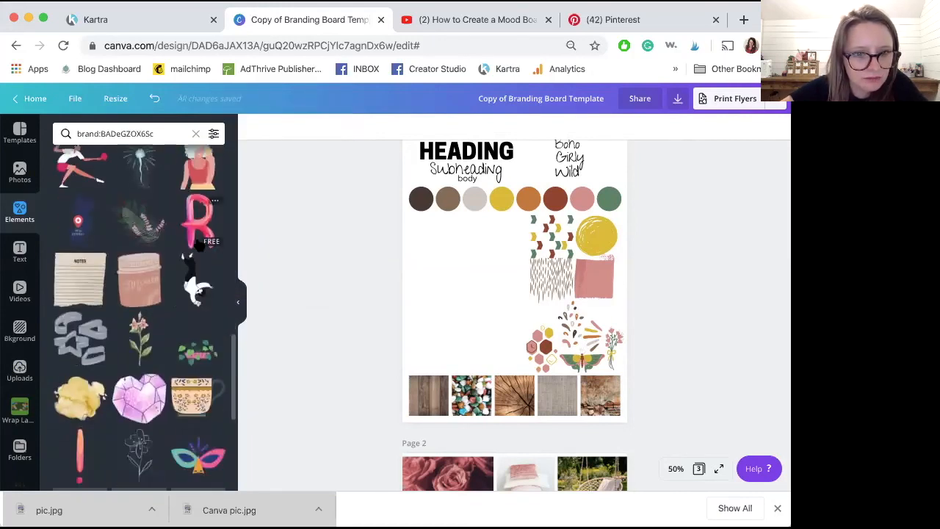
{"action": "scroll", "coordinate": [198, 247], "scroll_direction": "down", "scroll_amount": 15}
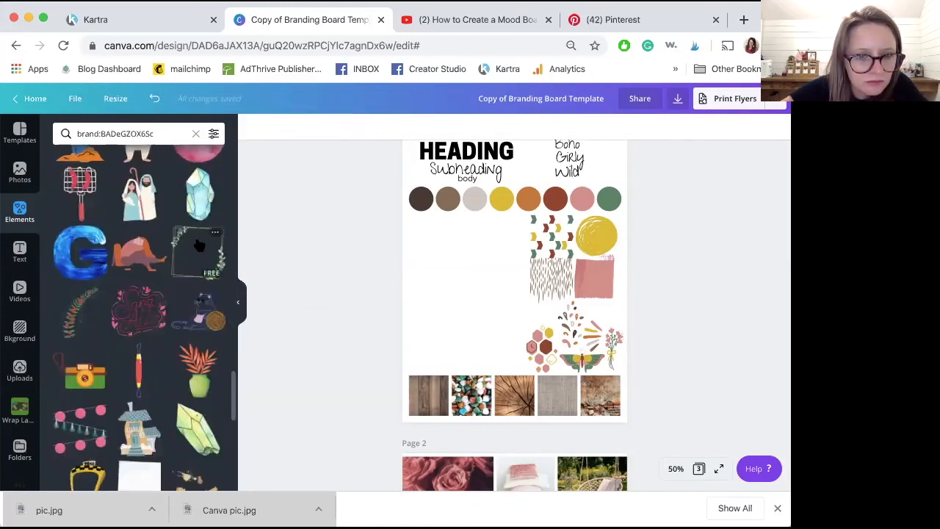
{"action": "scroll", "coordinate": [199, 246], "scroll_direction": "down", "scroll_amount": 10}
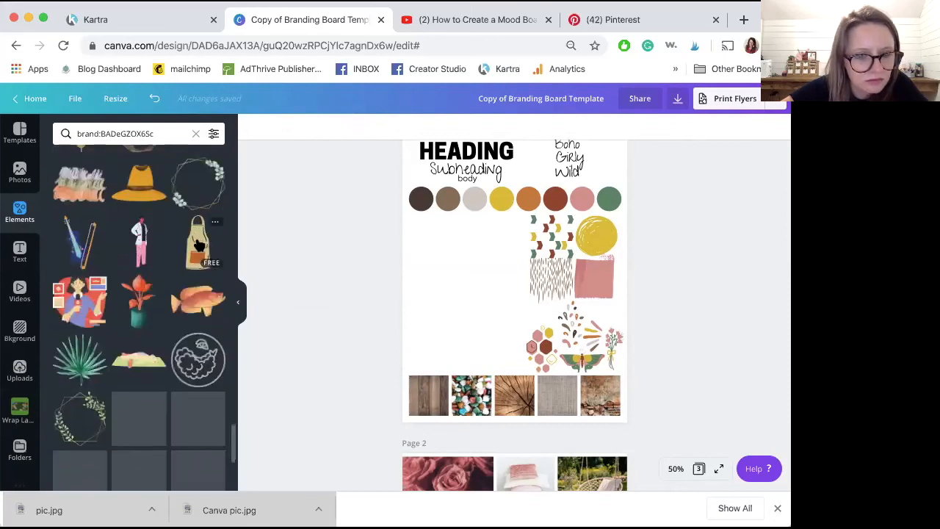
- Search the elements for "flower" and look through the results for one that suits the board
{"action": "triple_click", "coordinate": [118, 133]}
{"action": "type", "text": "flower"}
{"action": "key", "text": "Return"}
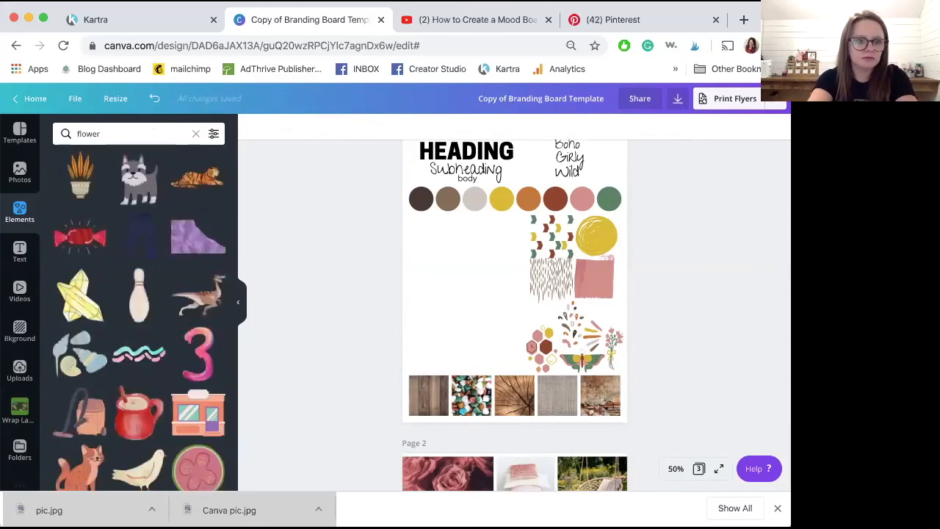
{"action": "scroll", "coordinate": [176, 274], "scroll_direction": "down", "scroll_amount": 3}
{"action": "scroll", "coordinate": [176, 274], "scroll_direction": "down", "scroll_amount": 15}
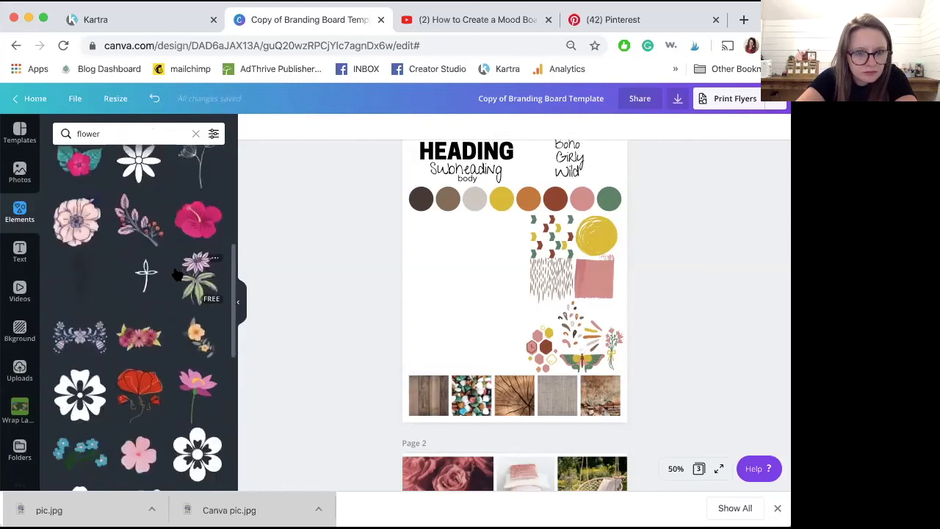
{"action": "scroll", "coordinate": [176, 274], "scroll_direction": "down", "scroll_amount": 15}
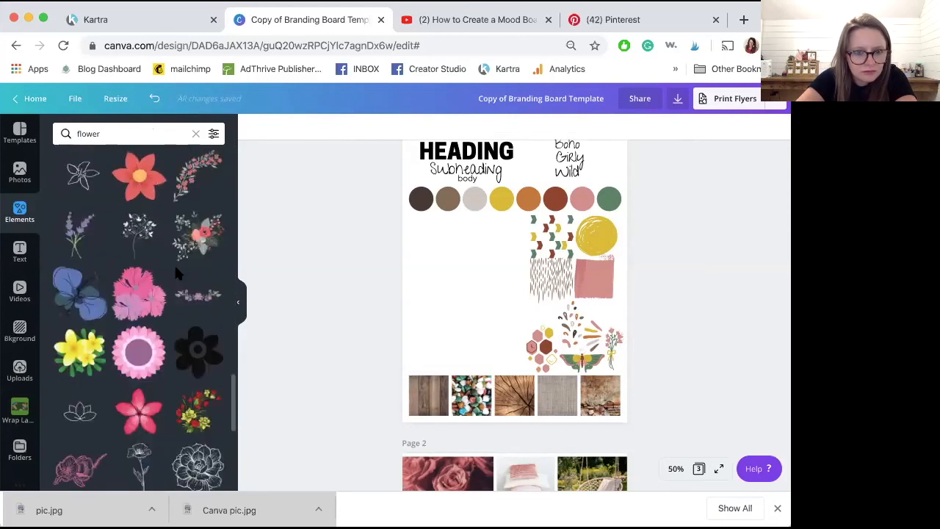
{"action": "scroll", "coordinate": [176, 271], "scroll_direction": "down", "scroll_amount": 5}
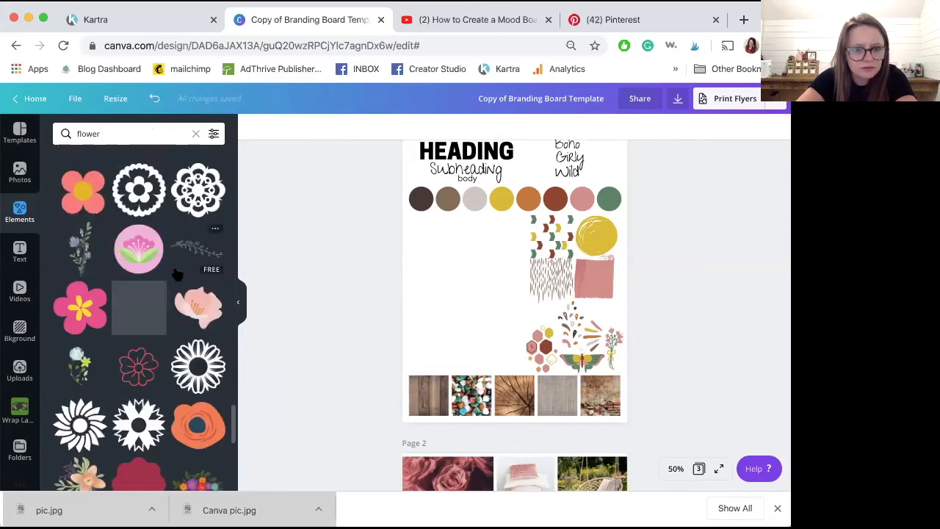
- Try out the orange flower with a dark blue centre on page 1, recoloured in the palette's orange and pink
{"action": "left_click", "coordinate": [199, 319]}
{"action": "left_click", "coordinate": [271, 127]}
{"action": "left_click", "coordinate": [153, 266]}
{"action": "left_click", "coordinate": [64, 266]}
{"action": "left_click", "coordinate": [123, 266]}
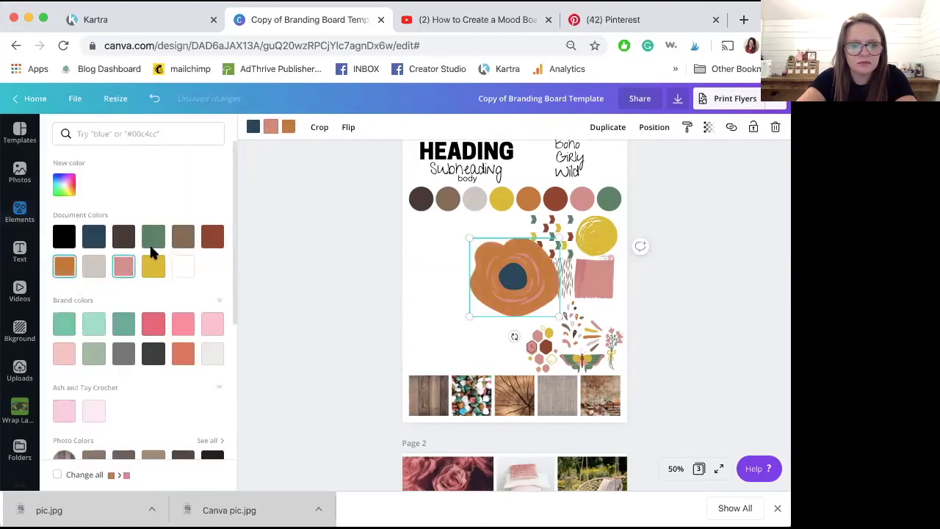
- Try brown, yellow, green and light grey for the flower's centre, and delete the flower
{"action": "left_click", "coordinate": [253, 126]}
{"action": "left_click", "coordinate": [183, 236]}
{"action": "left_click", "coordinate": [153, 266]}
{"action": "left_click", "coordinate": [94, 266]}
{"action": "left_click", "coordinate": [153, 237]}
{"action": "left_click", "coordinate": [94, 265]}
{"action": "key", "text": "Delete"}
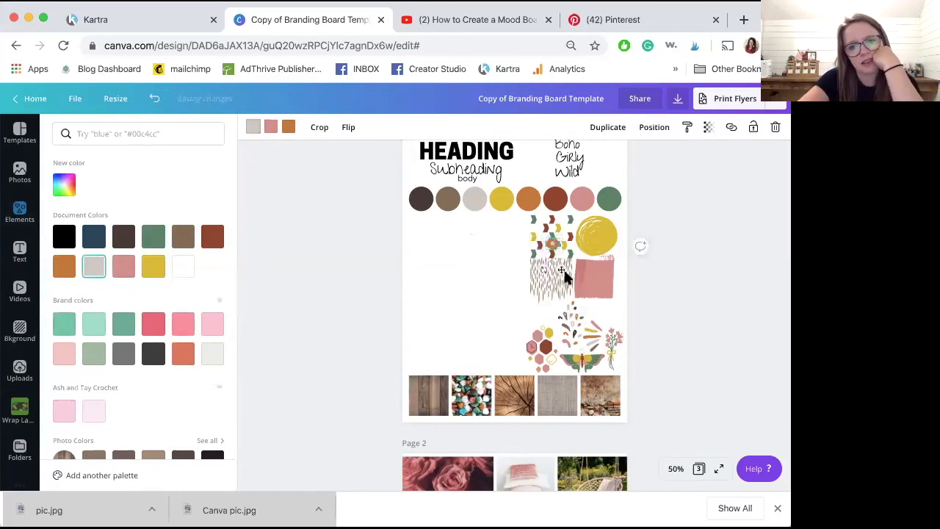
- Add the yellow flower bouquet to page 1 and recolour it in the palette's green, rust, orange, pink and mustard yellow
{"action": "scroll", "coordinate": [143, 218], "scroll_direction": "down", "scroll_amount": 10}
{"action": "scroll", "coordinate": [145, 221], "scroll_direction": "down", "scroll_amount": 10}
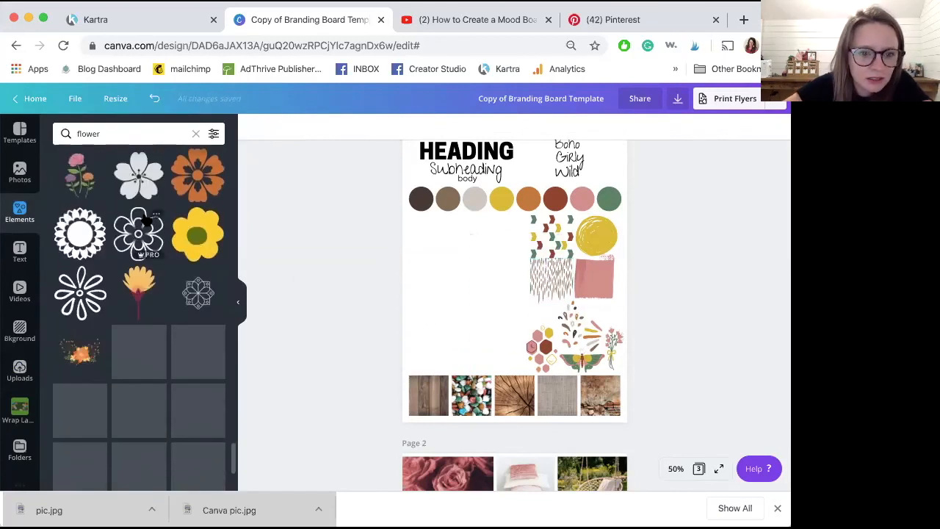
{"action": "scroll", "coordinate": [143, 353], "scroll_direction": "down", "scroll_amount": 10}
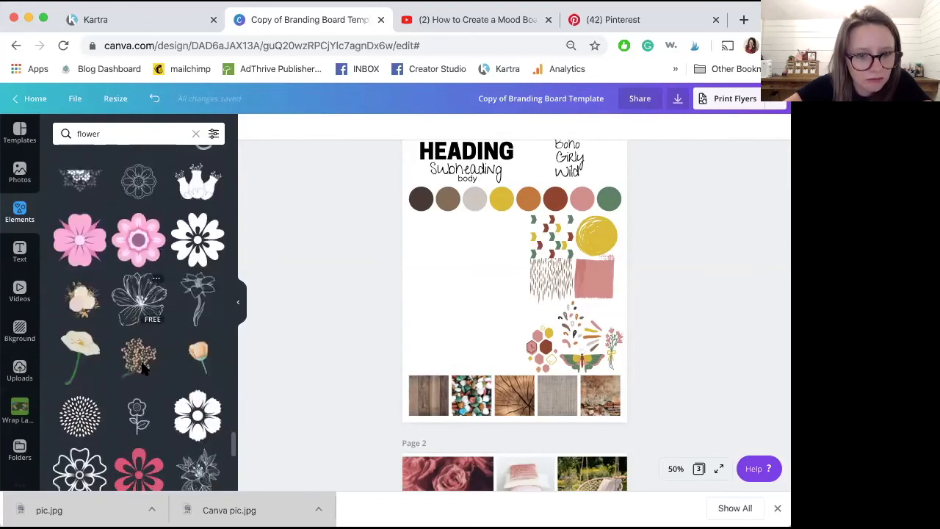
{"action": "left_click", "coordinate": [147, 291]}
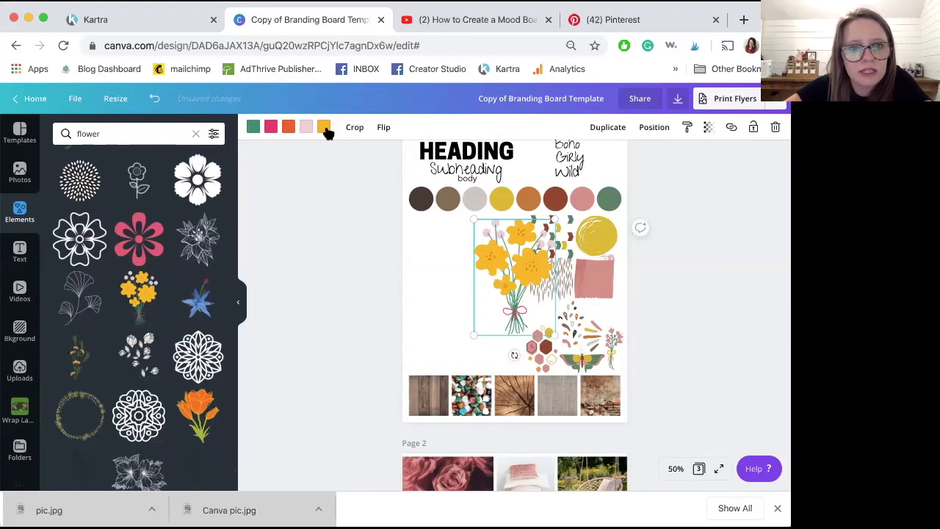
{"action": "left_click", "coordinate": [324, 127]}
{"action": "left_click", "coordinate": [153, 266]}
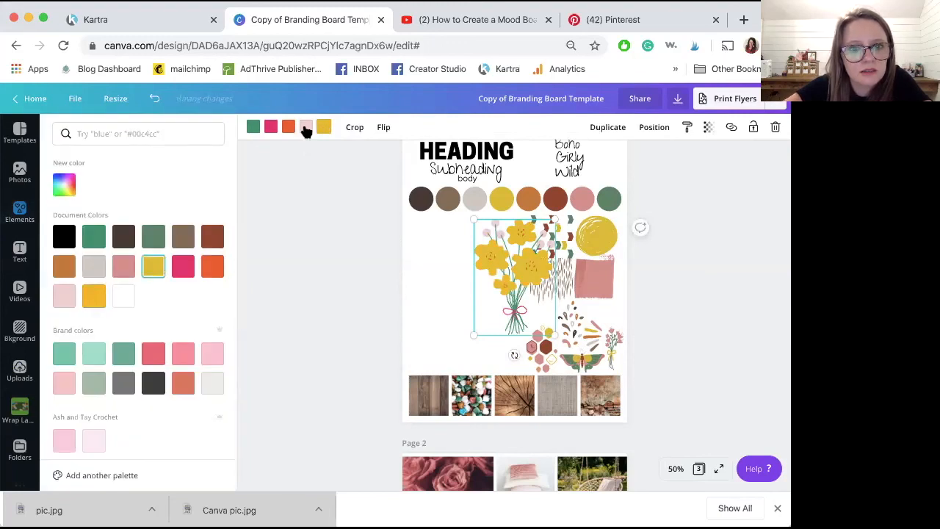
{"action": "left_click", "coordinate": [124, 266]}
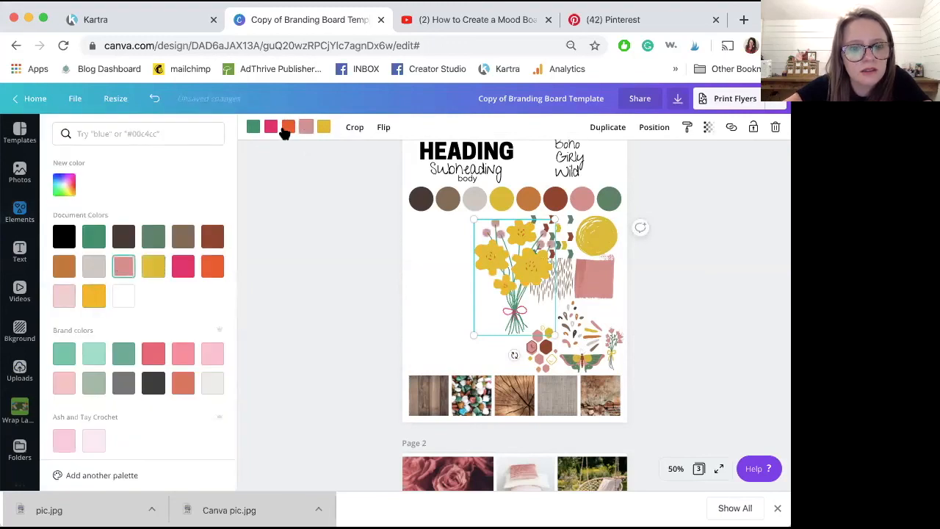
{"action": "left_click", "coordinate": [75, 272]}
{"action": "left_click", "coordinate": [214, 239]}
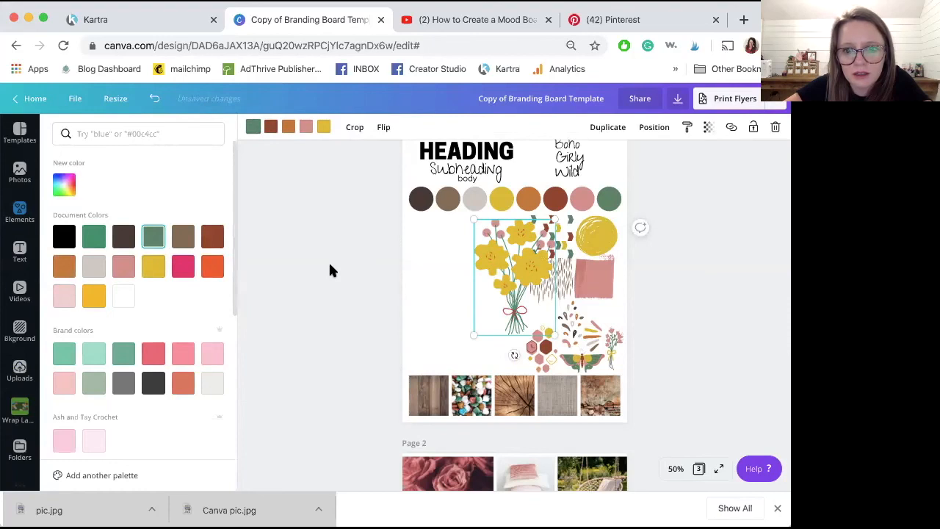
- Shrink the bouquet, turn it sideways and place it between the dashed pattern and the hexagons
{"action": "left_click_drag", "start_coordinate": [484, 322], "coordinate": [518, 306]}
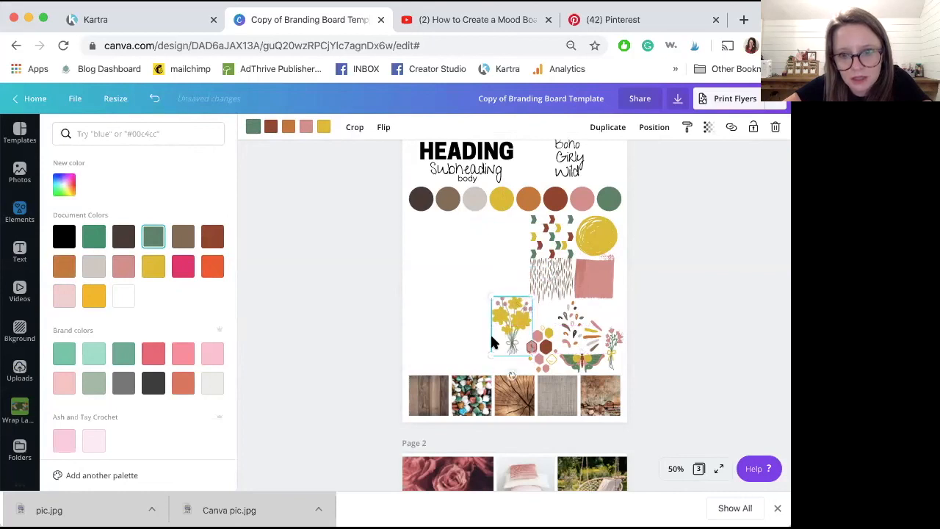
{"action": "left_click_drag", "start_coordinate": [512, 375], "coordinate": [564, 300]}
{"action": "left_click_drag", "start_coordinate": [522, 338], "coordinate": [577, 309]}
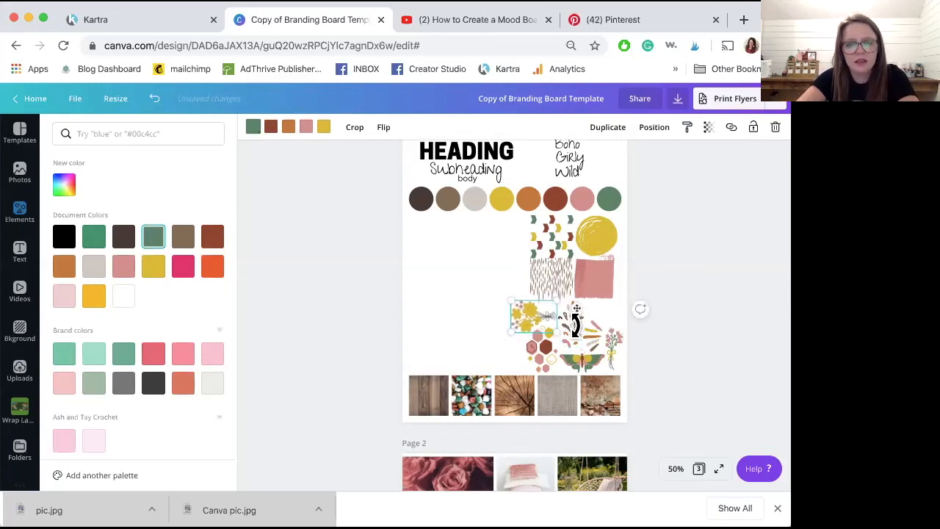
{"action": "left_click", "coordinate": [354, 332]}
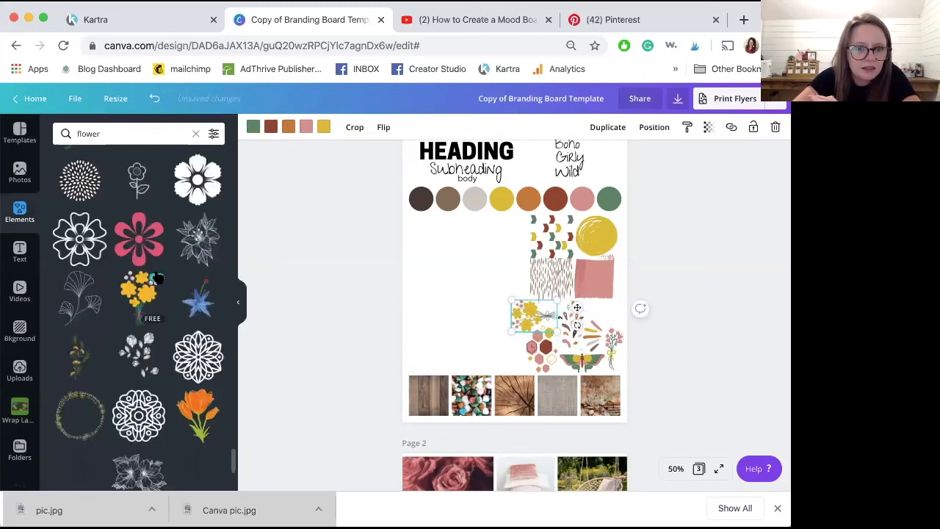
- View more graphics by the flower bouquet's creator and look through them
{"action": "left_click", "coordinate": [157, 277]}
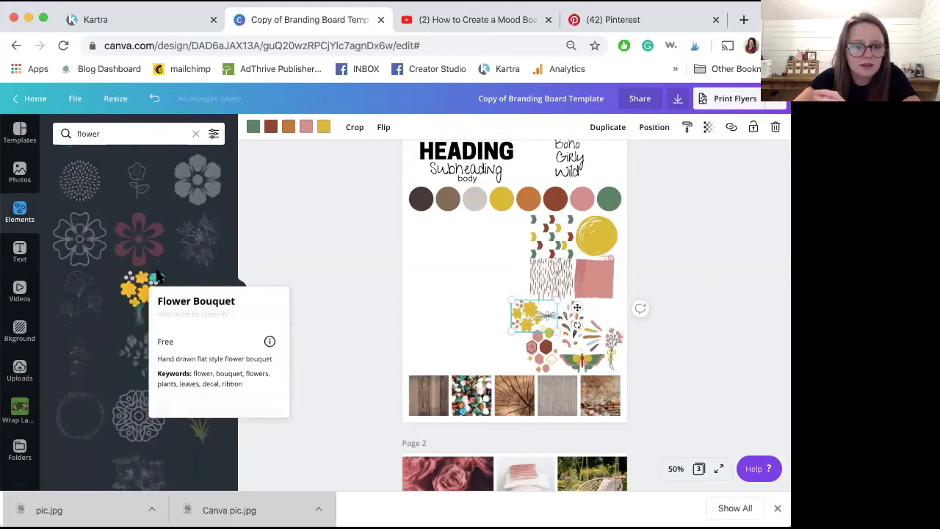
{"action": "left_click", "coordinate": [217, 314]}
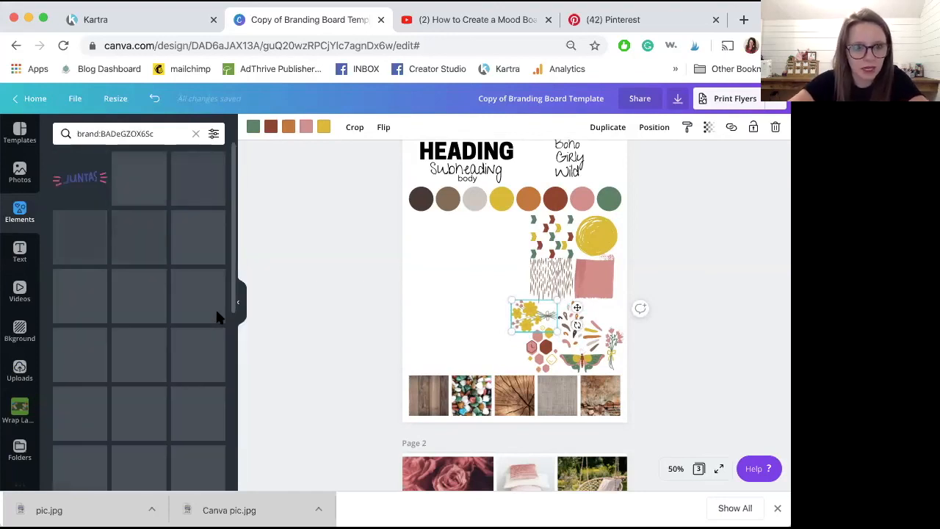
{"action": "scroll", "coordinate": [168, 353], "scroll_direction": "down", "scroll_amount": 10}
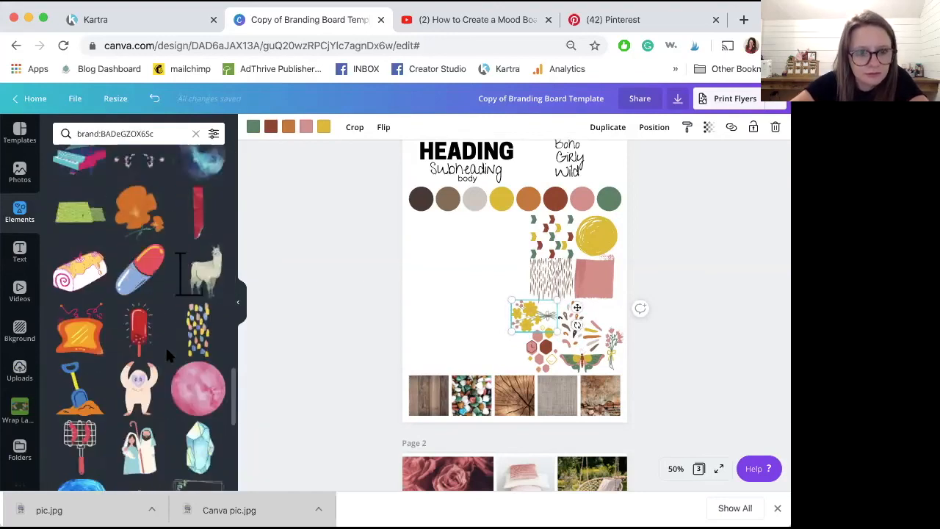
{"action": "scroll", "coordinate": [168, 356], "scroll_direction": "down", "scroll_amount": 10}
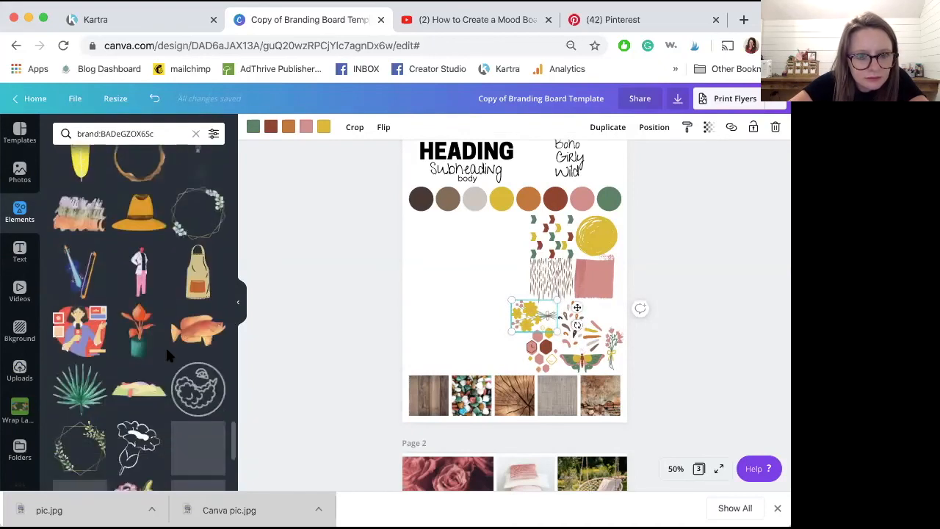
{"action": "scroll", "coordinate": [165, 345], "scroll_direction": "down", "scroll_amount": 10}
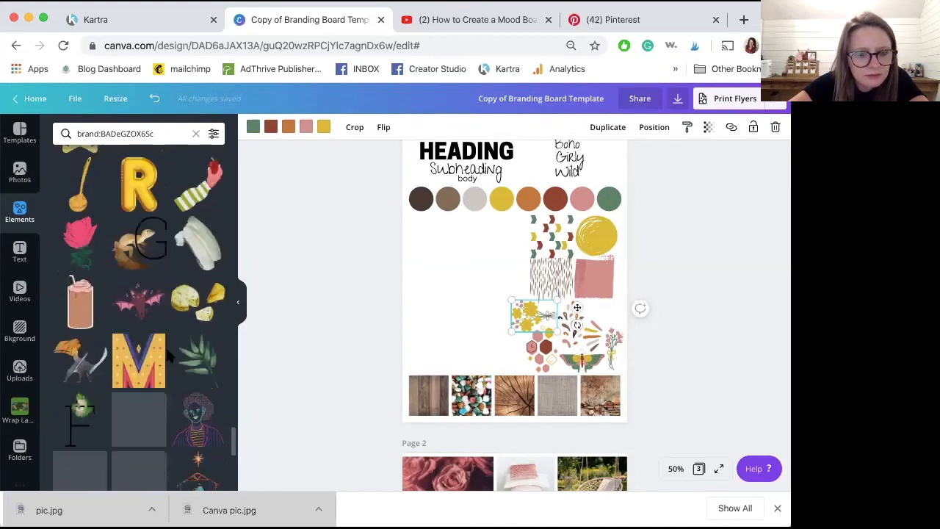
{"action": "scroll", "coordinate": [165, 346], "scroll_direction": "down", "scroll_amount": 10}
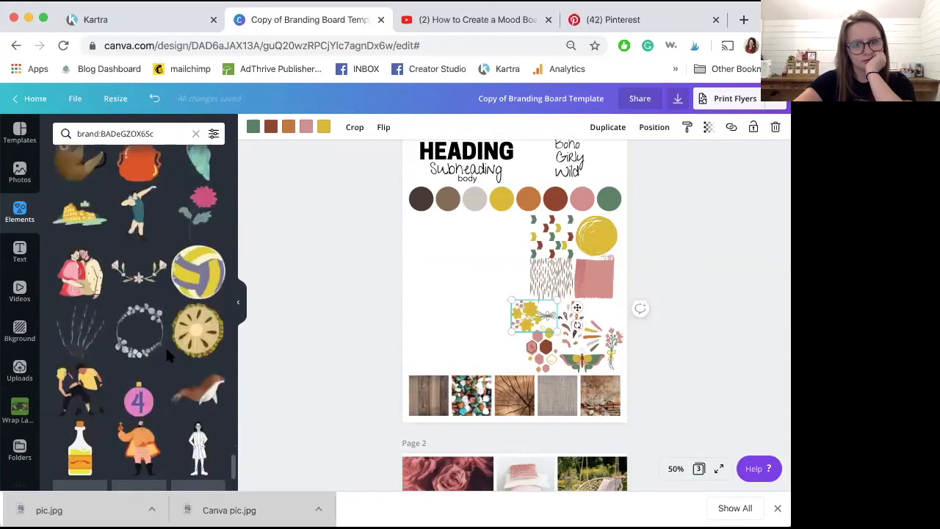
- Search the elements for "rainbow", add a boho rainbow and recolour it in the palette's mustard yellow, light grey and pink
{"action": "left_click", "coordinate": [133, 131]}
{"action": "triple_click", "coordinate": [133, 130]}
{"action": "type", "text": "rainbow"}
{"action": "key", "text": "Return"}
{"action": "scroll", "coordinate": [199, 282], "scroll_direction": "down", "scroll_amount": 3}
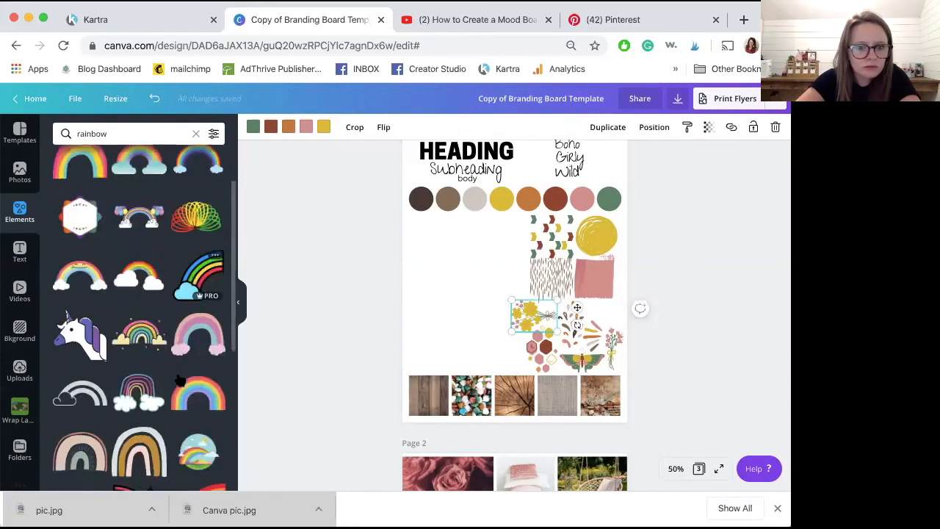
{"action": "left_click", "coordinate": [139, 381]}
{"action": "left_click", "coordinate": [288, 128]}
{"action": "left_click", "coordinate": [153, 267]}
{"action": "left_click", "coordinate": [271, 127]}
{"action": "left_click", "coordinate": [95, 267]}
{"action": "left_click", "coordinate": [253, 127]}
{"action": "left_click", "coordinate": [183, 267]}
- Shrink the rainbow and place it above the pink floral sprig on page 1
{"action": "left_click_drag", "start_coordinate": [470, 318], "coordinate": [538, 259]}
{"action": "left_click_drag", "start_coordinate": [545, 249], "coordinate": [609, 315]}
{"action": "left_click", "coordinate": [640, 315]}
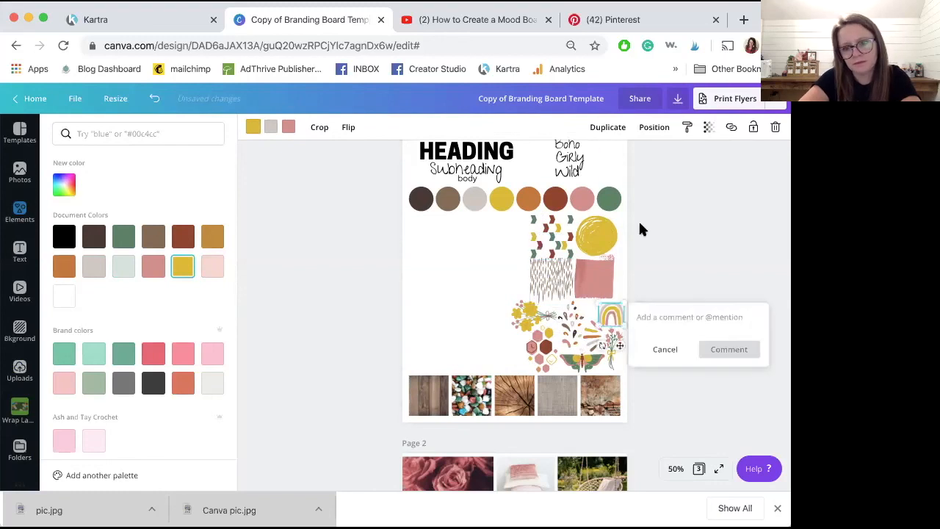
{"action": "left_click", "coordinate": [641, 229]}
- Check the details of several other rainbow graphics in the results
{"action": "left_click", "coordinate": [157, 360]}
{"action": "left_click", "coordinate": [316, 294]}
{"action": "left_click", "coordinate": [97, 361]}
{"action": "left_click", "coordinate": [316, 294]}
{"action": "scroll", "coordinate": [441, 308], "scroll_direction": "down", "scroll_amount": 2}
{"action": "scroll", "coordinate": [150, 294], "scroll_direction": "down", "scroll_amount": 5}
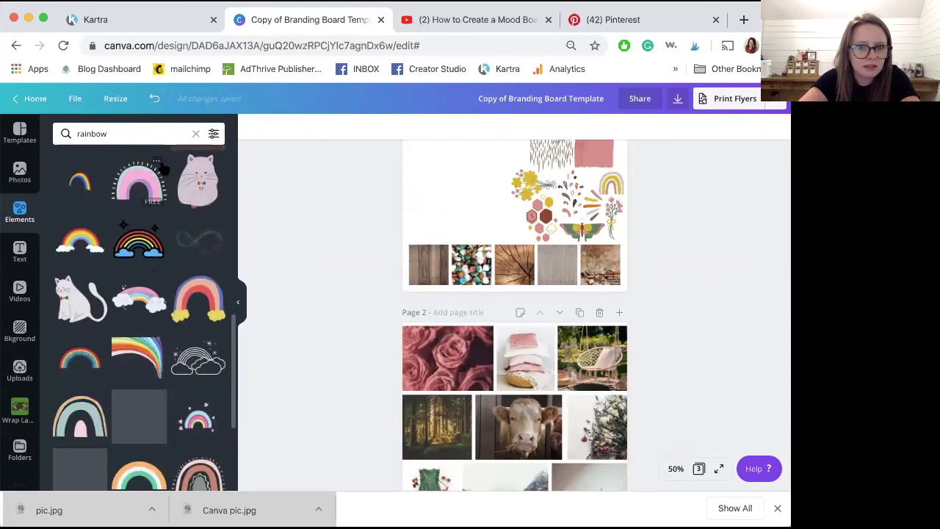
{"action": "left_click", "coordinate": [216, 309]}
{"action": "left_click", "coordinate": [280, 257]}
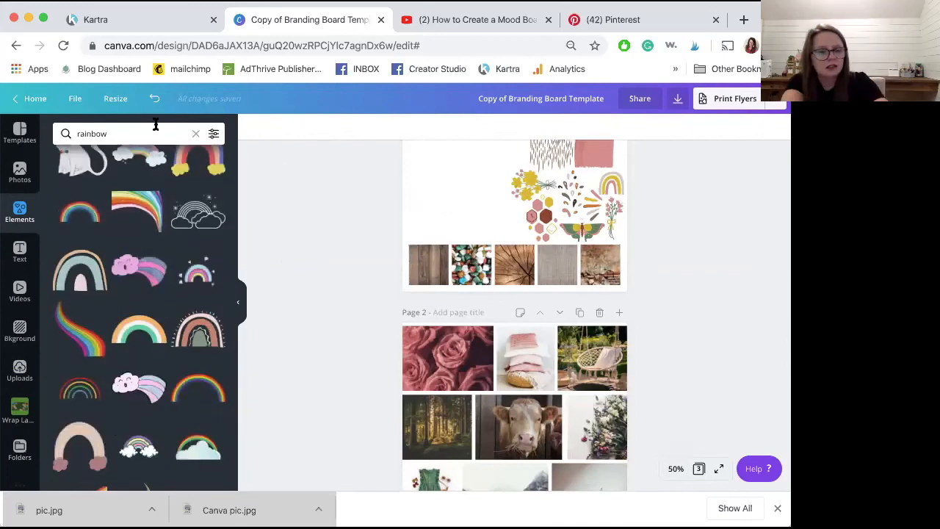
- Rotate the coloured brush-stroke graphic beneath the rainbow slightly
{"action": "scroll", "coordinate": [279, 243], "scroll_direction": "up", "scroll_amount": 3}
{"action": "left_click", "coordinate": [588, 313]}
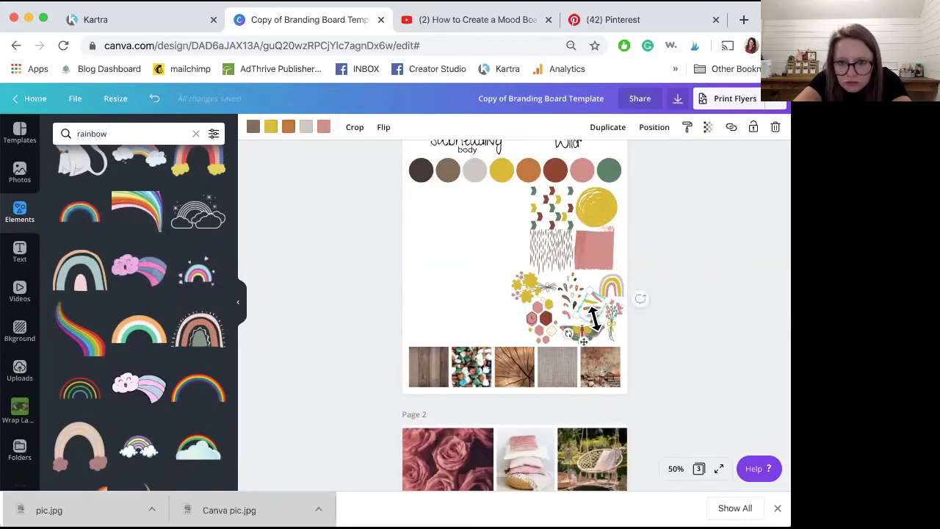
- Search the elements for "nature" and add the graphic of two dark green leaves to page 1
{"action": "left_click", "coordinate": [96, 133]}
{"action": "type", "text": "nature"}
{"action": "key", "text": "Return"}
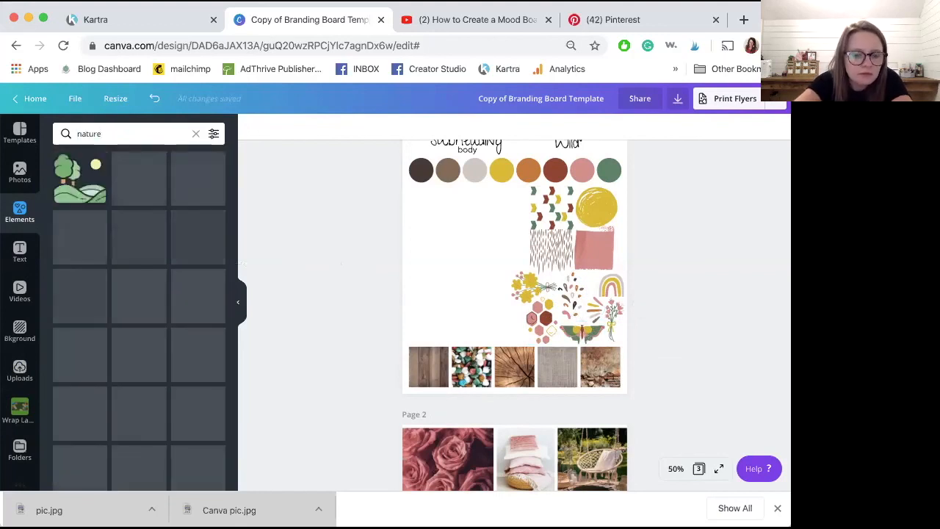
{"action": "scroll", "coordinate": [140, 288], "scroll_direction": "down", "scroll_amount": 15}
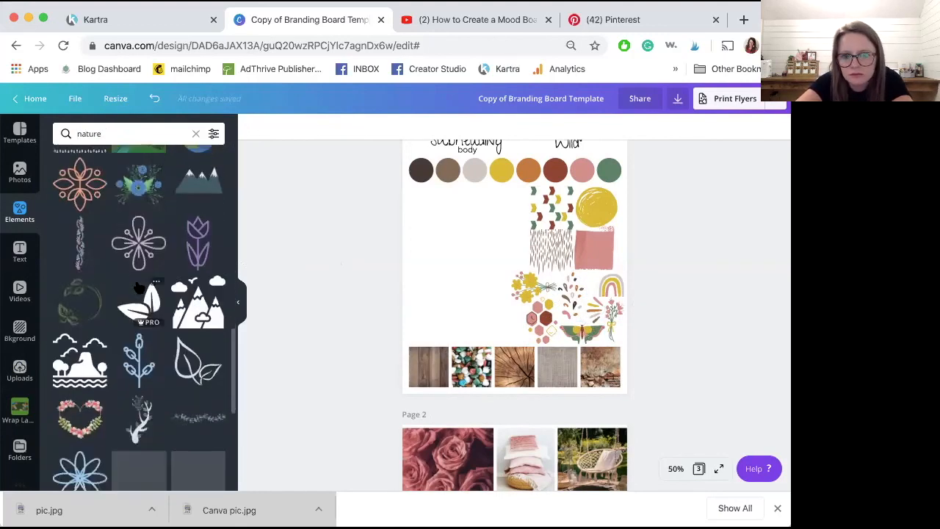
{"action": "scroll", "coordinate": [140, 288], "scroll_direction": "down", "scroll_amount": 10}
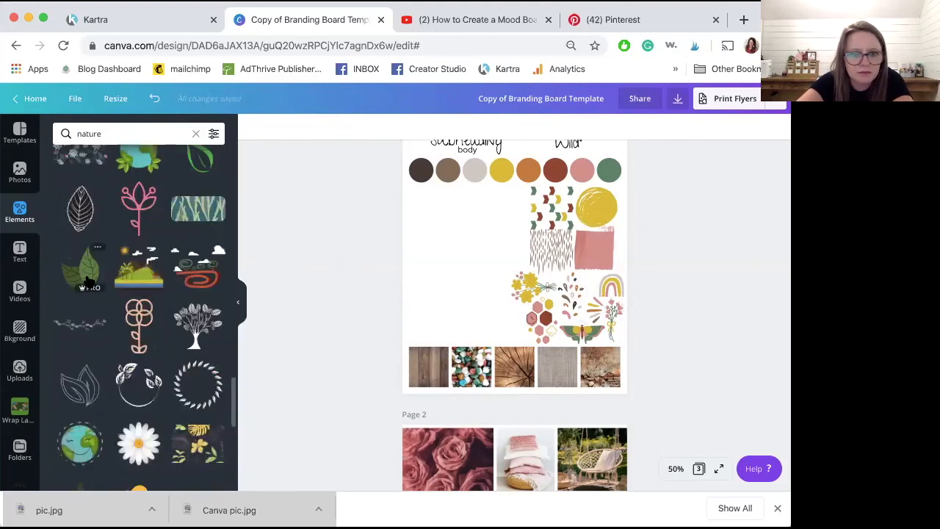
{"action": "left_click", "coordinate": [88, 281]}
- Recolour the leaves' lightest green to the palette green, then shrink the graphic and place it beside the rainbow
{"action": "left_click", "coordinate": [305, 127]}
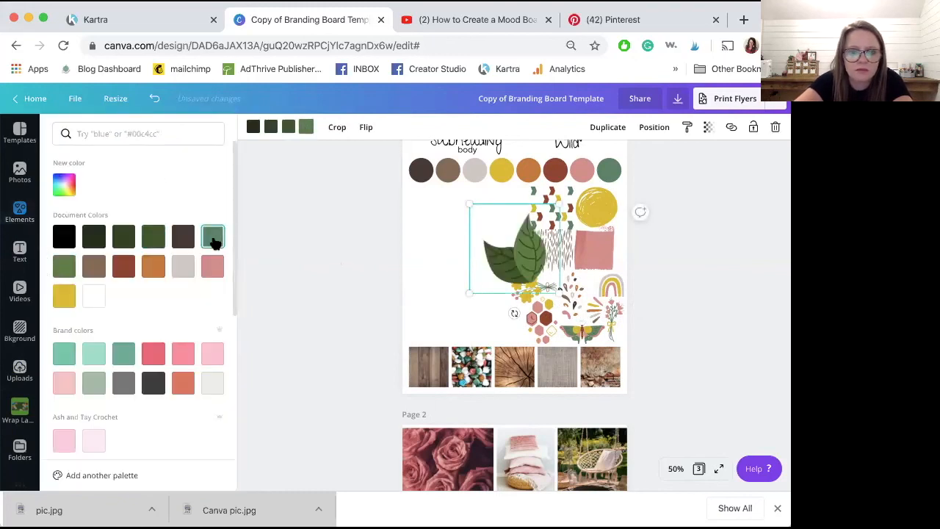
{"action": "left_click_drag", "start_coordinate": [470, 204], "coordinate": [586, 280]}
{"action": "left_click", "coordinate": [642, 257]}
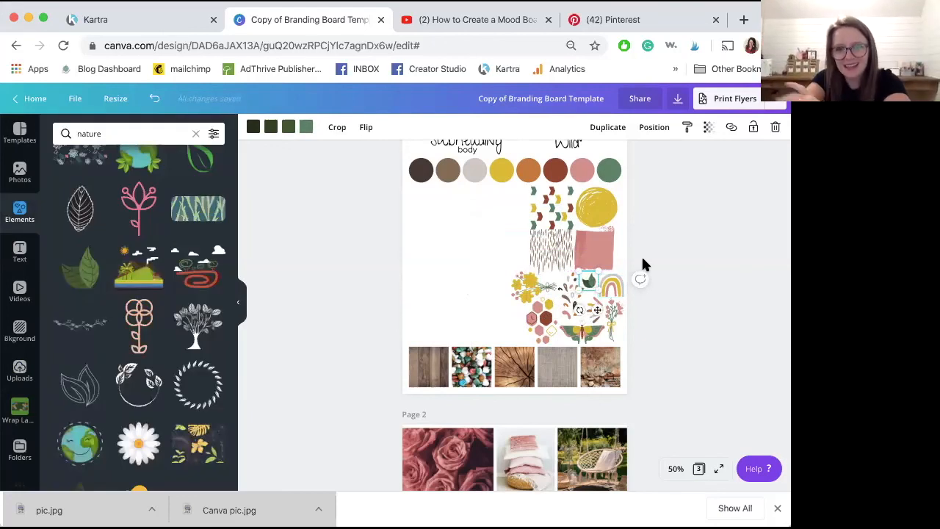
- Change the words Boho, Girly and Wild on page 1 to Cooper Hewitt Heavy, with Boho and Girly in uppercase
{"action": "scroll", "coordinate": [641, 264], "scroll_direction": "up", "scroll_amount": 2}
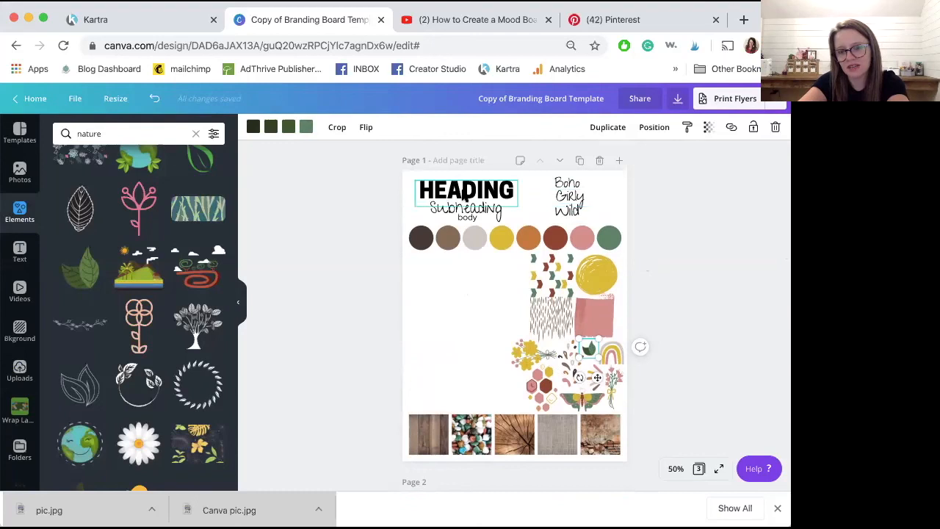
{"action": "left_click", "coordinate": [566, 183]}
{"action": "left_click", "coordinate": [301, 132]}
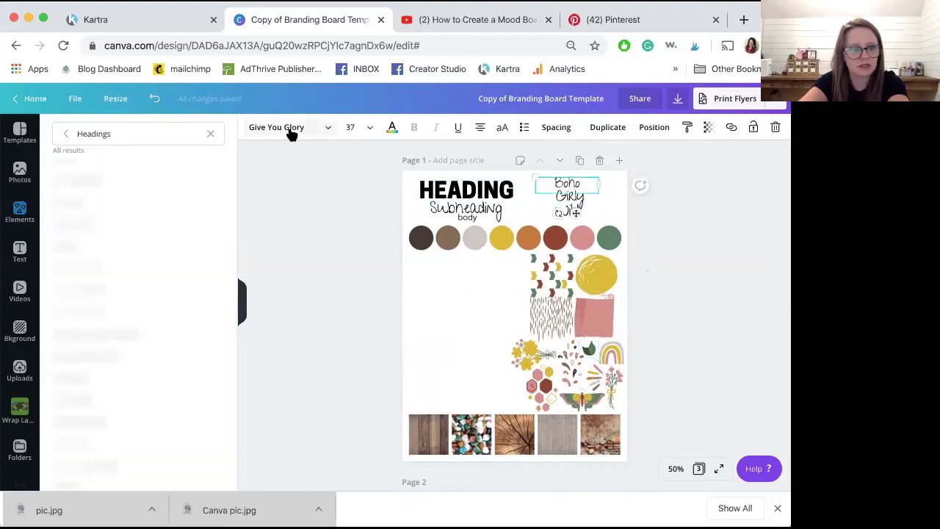
{"action": "scroll", "coordinate": [112, 186], "scroll_direction": "up", "scroll_amount": 10}
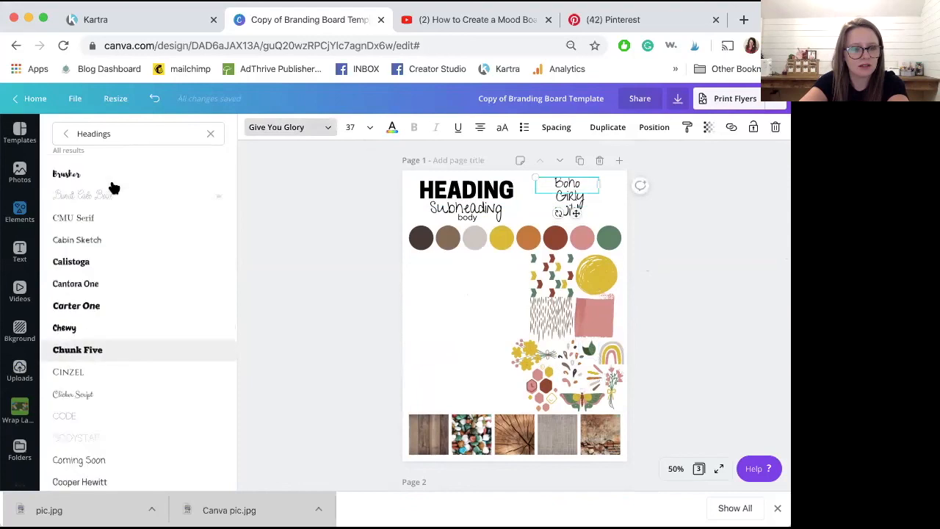
{"action": "left_click", "coordinate": [68, 134]}
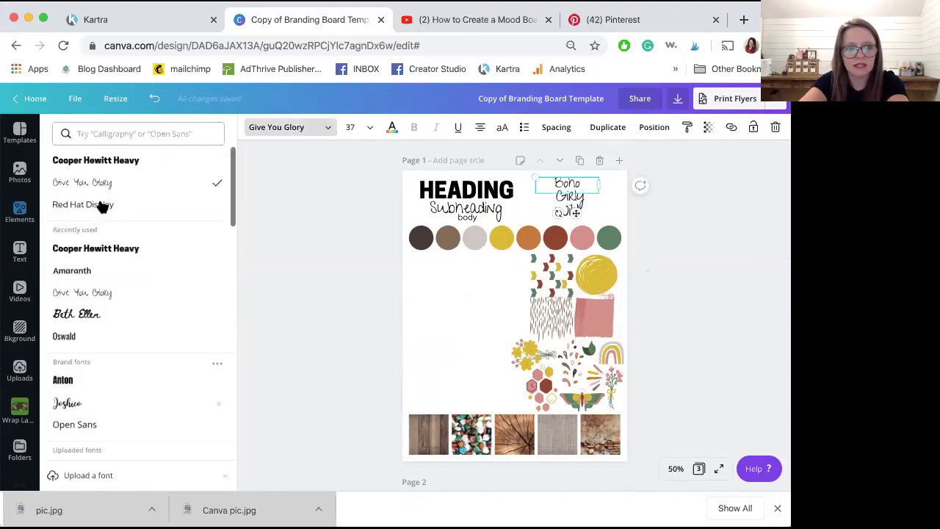
{"action": "left_click", "coordinate": [101, 162]}
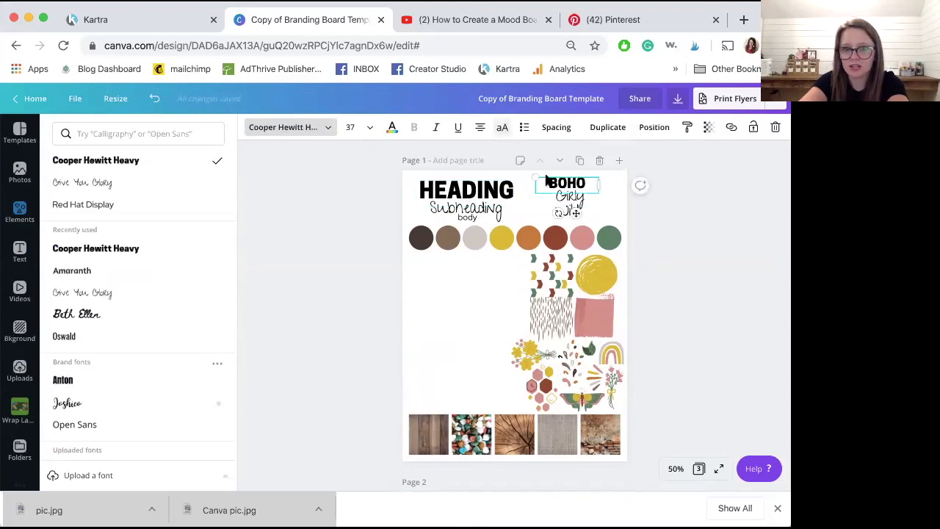
{"action": "left_click", "coordinate": [565, 199]}
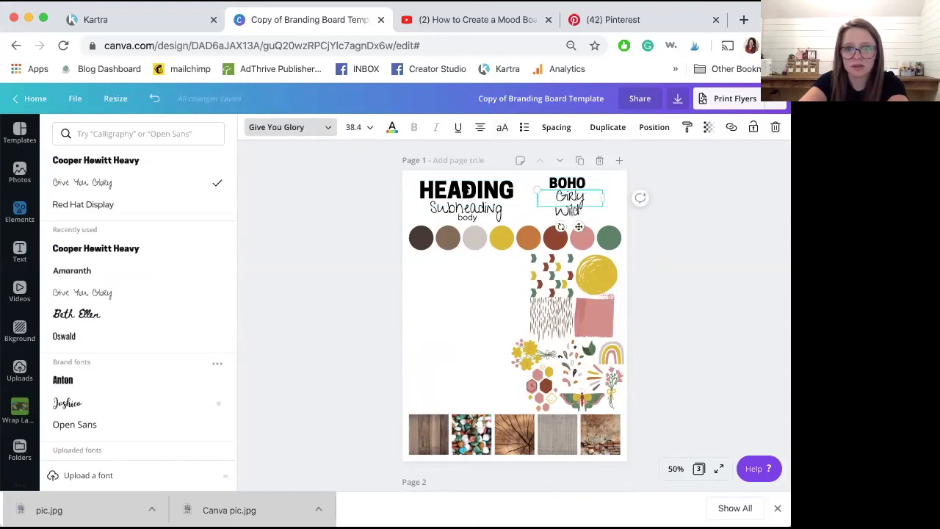
{"action": "left_click", "coordinate": [134, 160]}
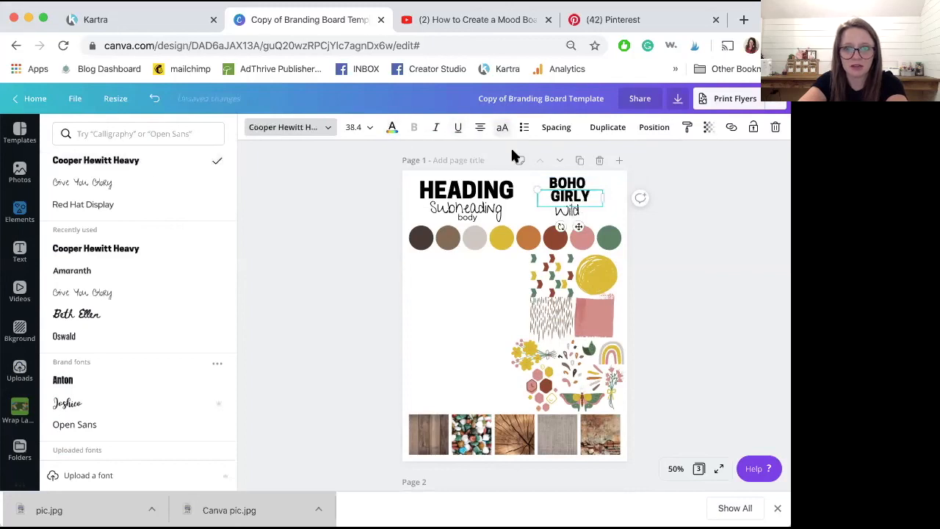
{"action": "left_click", "coordinate": [570, 212]}
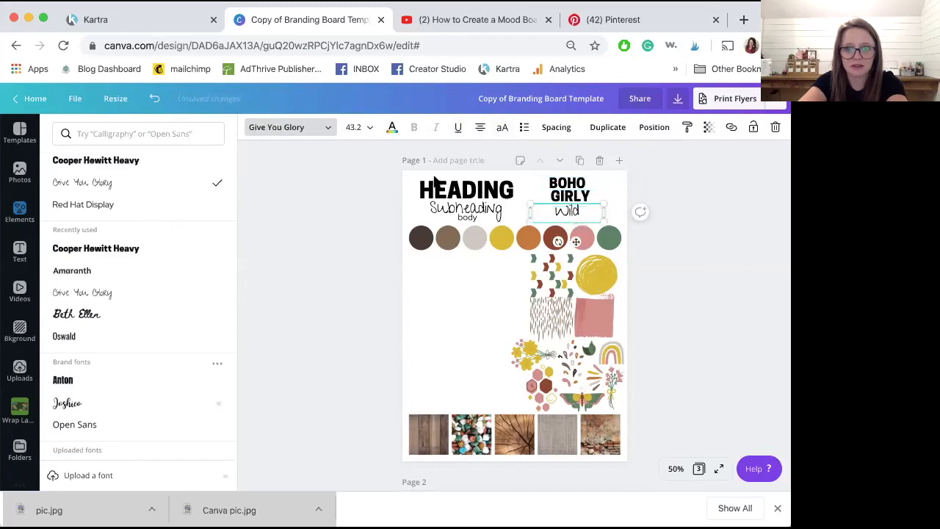
{"action": "left_click", "coordinate": [158, 161]}
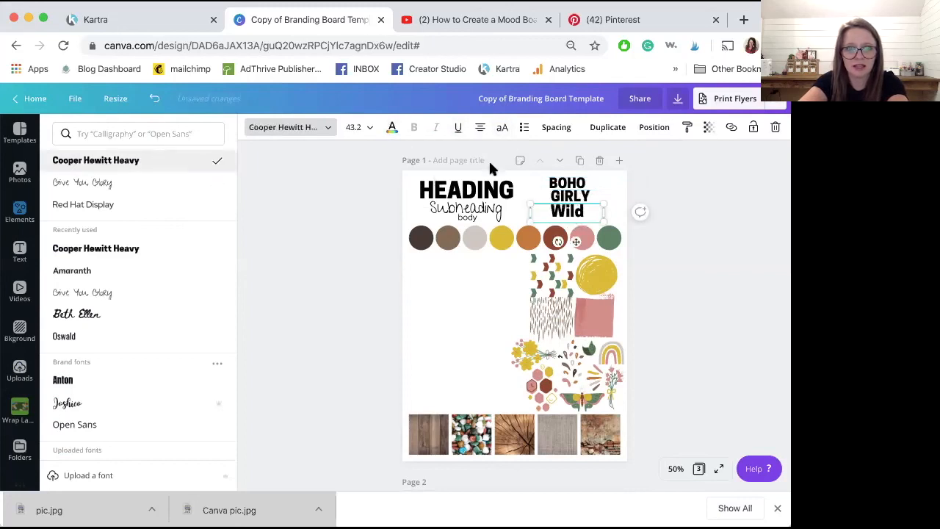
- Set Wild in uppercase, resize it slightly and centre Boho above Girly so the three words form a neat stack
{"action": "left_click_drag", "start_coordinate": [601, 221], "coordinate": [596, 213]}
{"action": "left_click", "coordinate": [578, 185]}
{"action": "left_click_drag", "start_coordinate": [577, 184], "coordinate": [586, 184]}
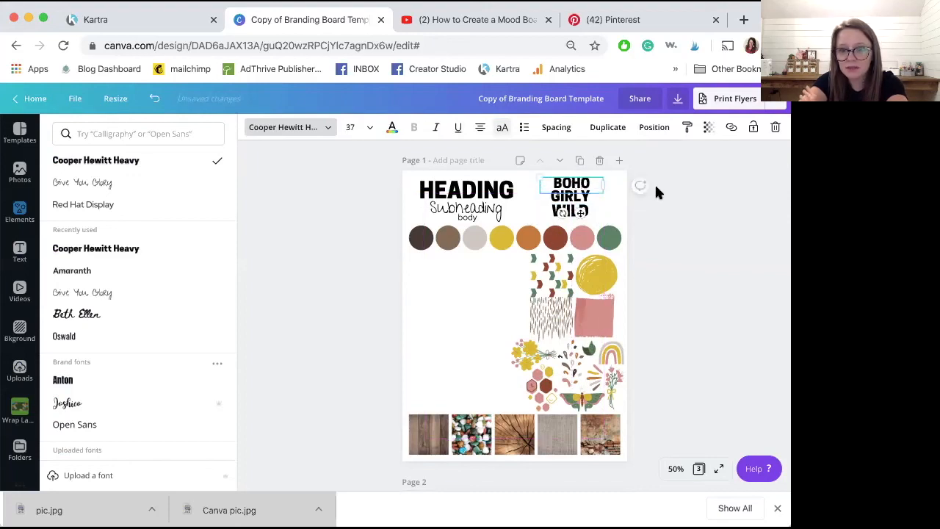
{"action": "left_click", "coordinate": [666, 182]}
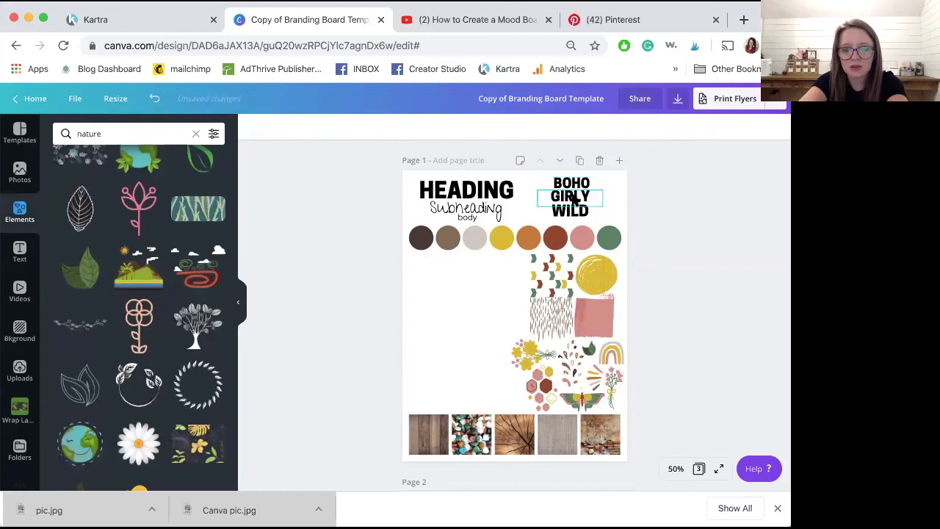
{"action": "left_click", "coordinate": [573, 185]}
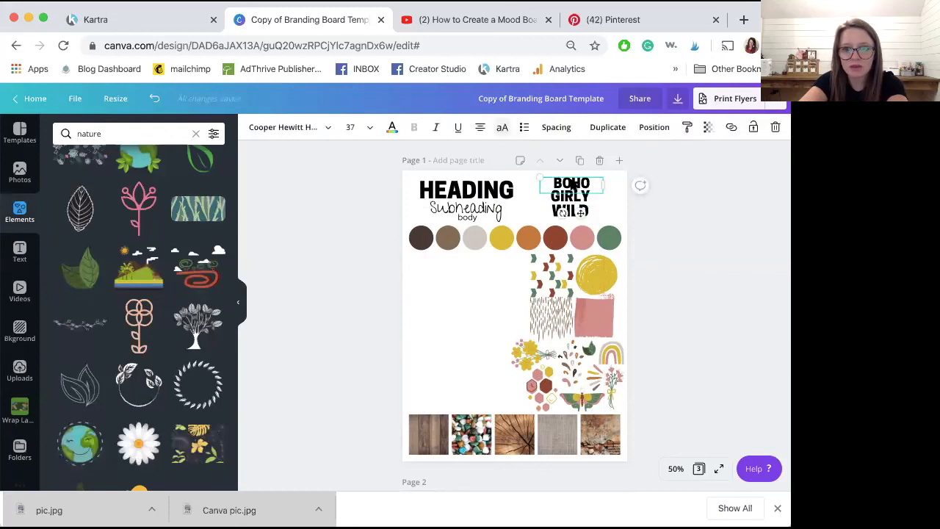
{"action": "left_click", "coordinate": [644, 213]}
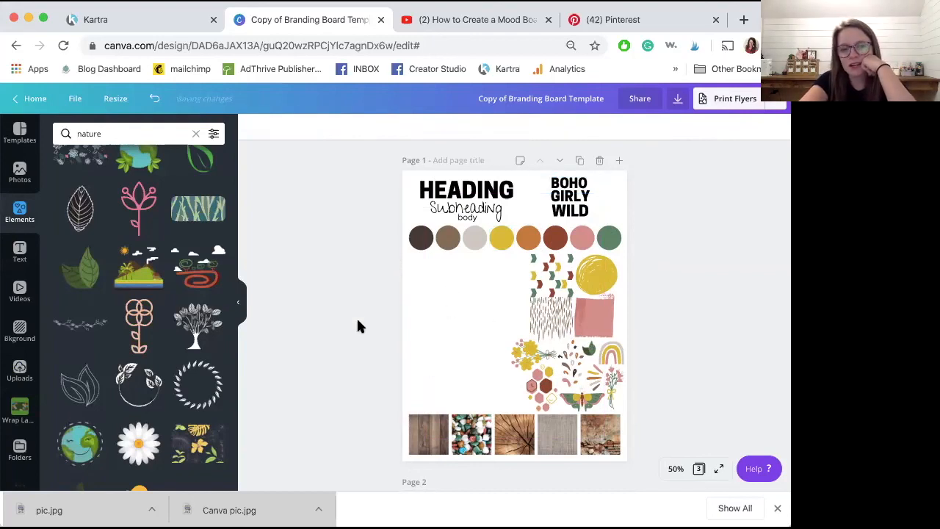
- Delete the blank page 3 from the design
{"action": "scroll", "coordinate": [358, 323], "scroll_direction": "down", "scroll_amount": 5}
{"action": "scroll", "coordinate": [357, 324], "scroll_direction": "down", "scroll_amount": 2}
{"action": "scroll", "coordinate": [358, 324], "scroll_direction": "up", "scroll_amount": 2}
{"action": "scroll", "coordinate": [435, 367], "scroll_direction": "down", "scroll_amount": 3}
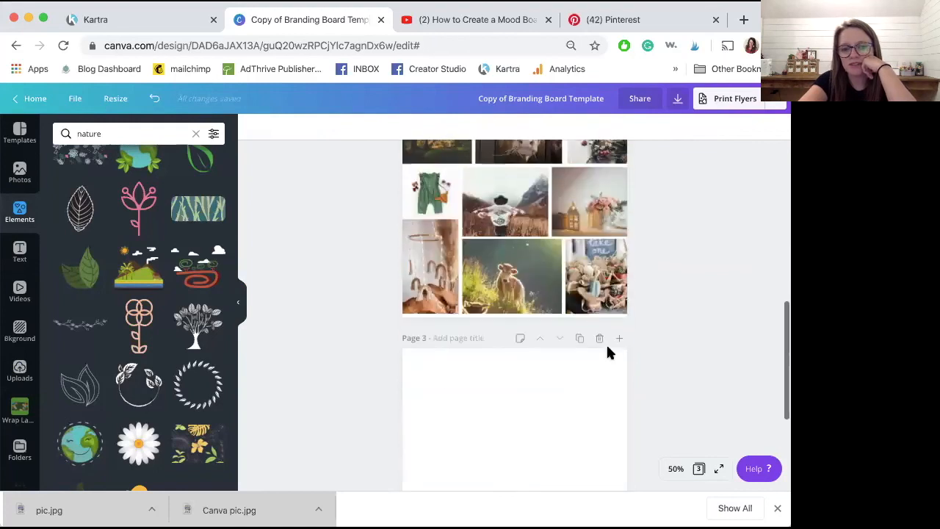
{"action": "left_click", "coordinate": [599, 339]}
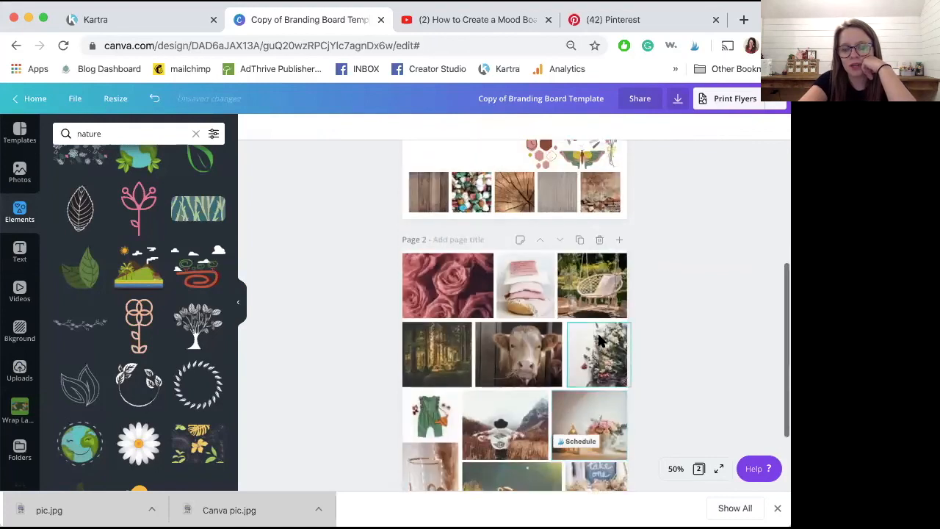
- Check the file types available for downloading the branding board, then close the download options
{"action": "scroll", "coordinate": [659, 222], "scroll_direction": "up", "scroll_amount": 5}
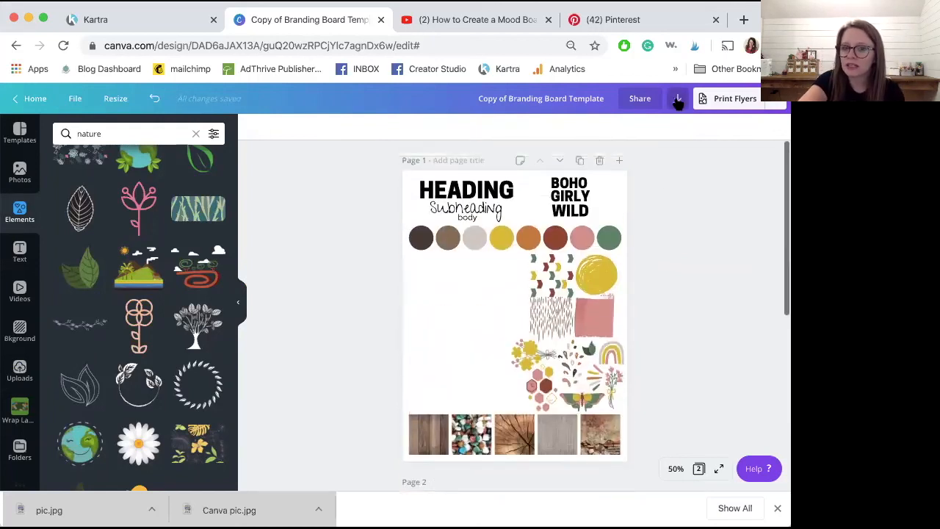
{"action": "left_click", "coordinate": [678, 100]}
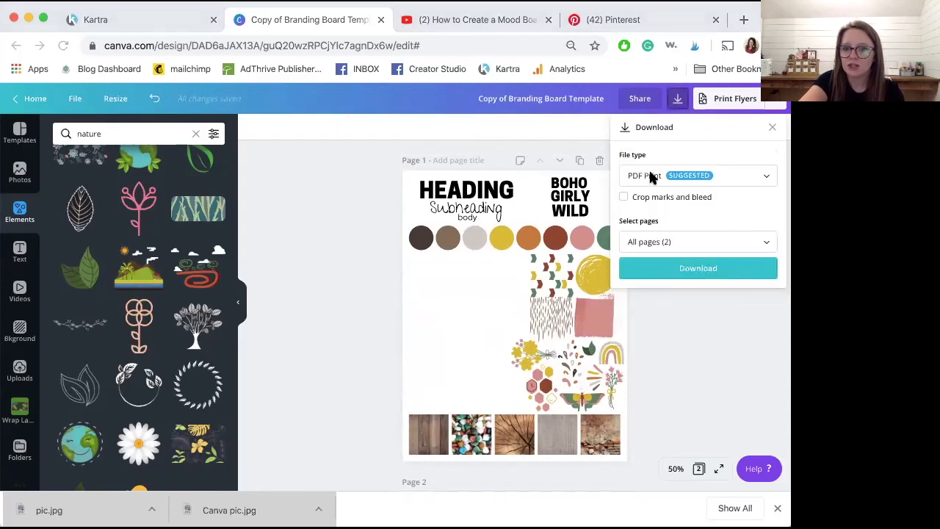
{"action": "left_click", "coordinate": [765, 176]}
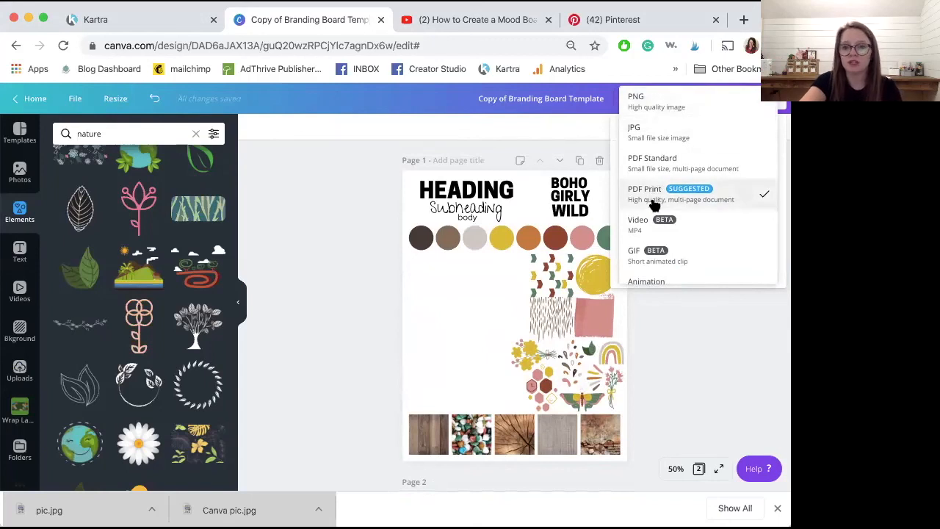
{"action": "left_click", "coordinate": [663, 309]}
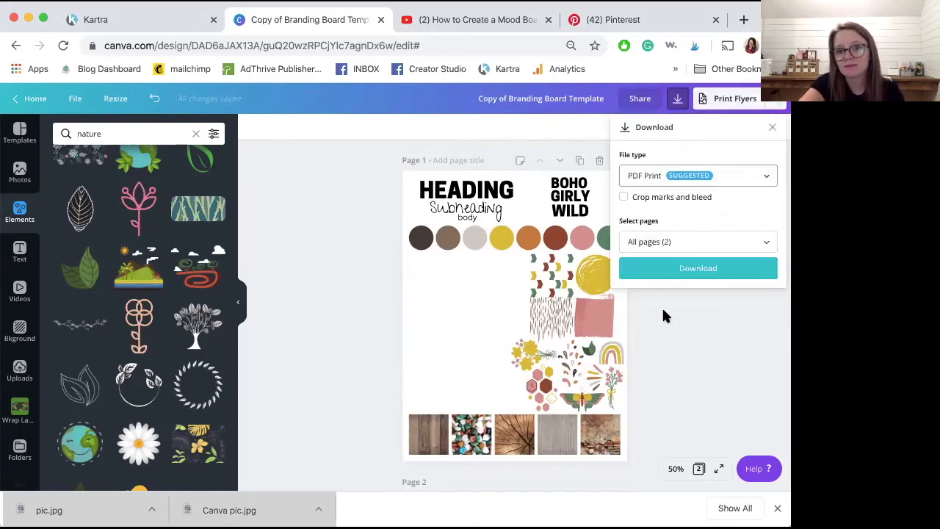
{"action": "left_click", "coordinate": [569, 130]}
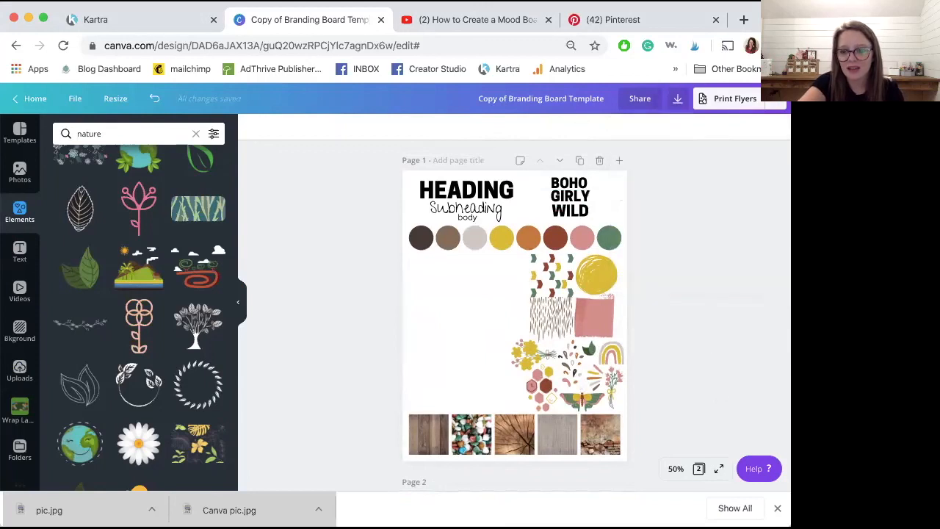